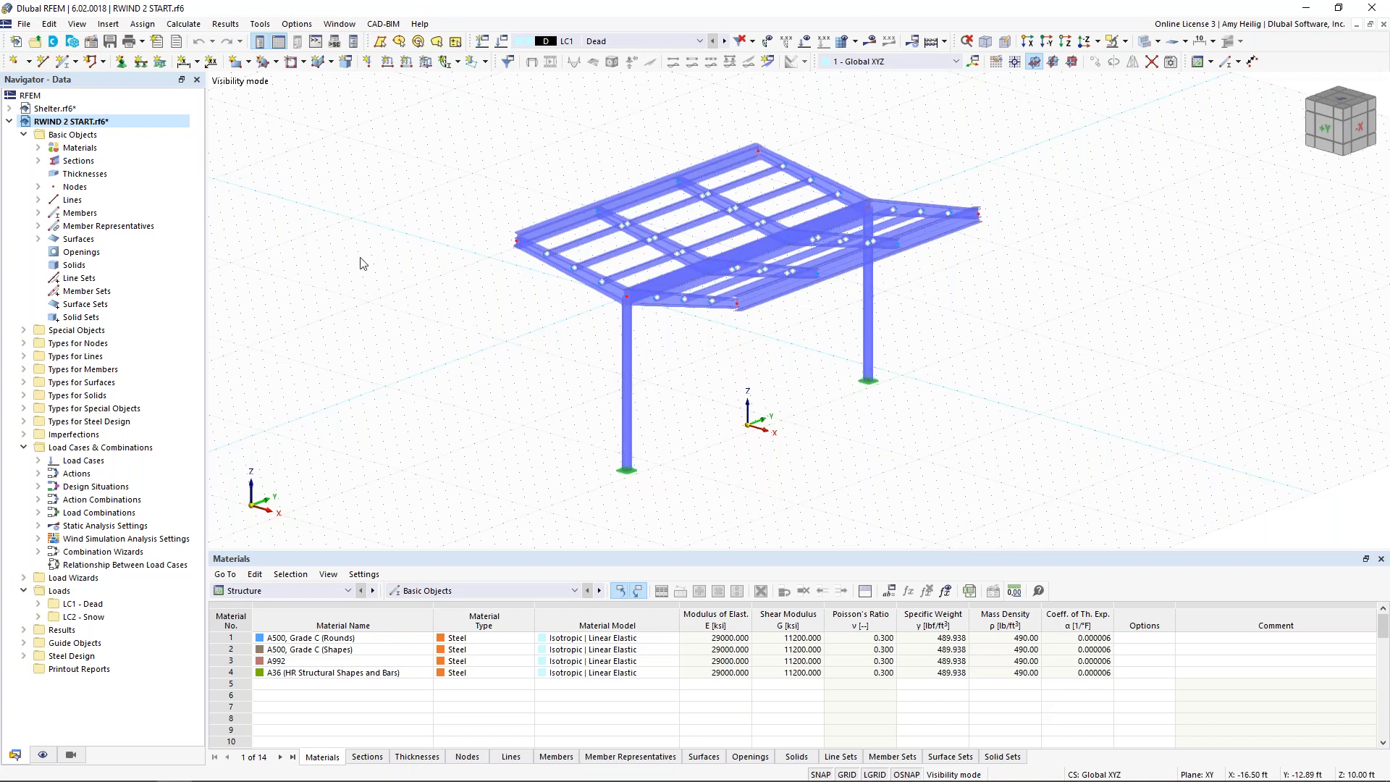
Step: Examine the materials and cross-sections defined in the RWIND 2 START model, highlighting the members that use a section
{"action": "left_click", "coordinate": [38, 147]}
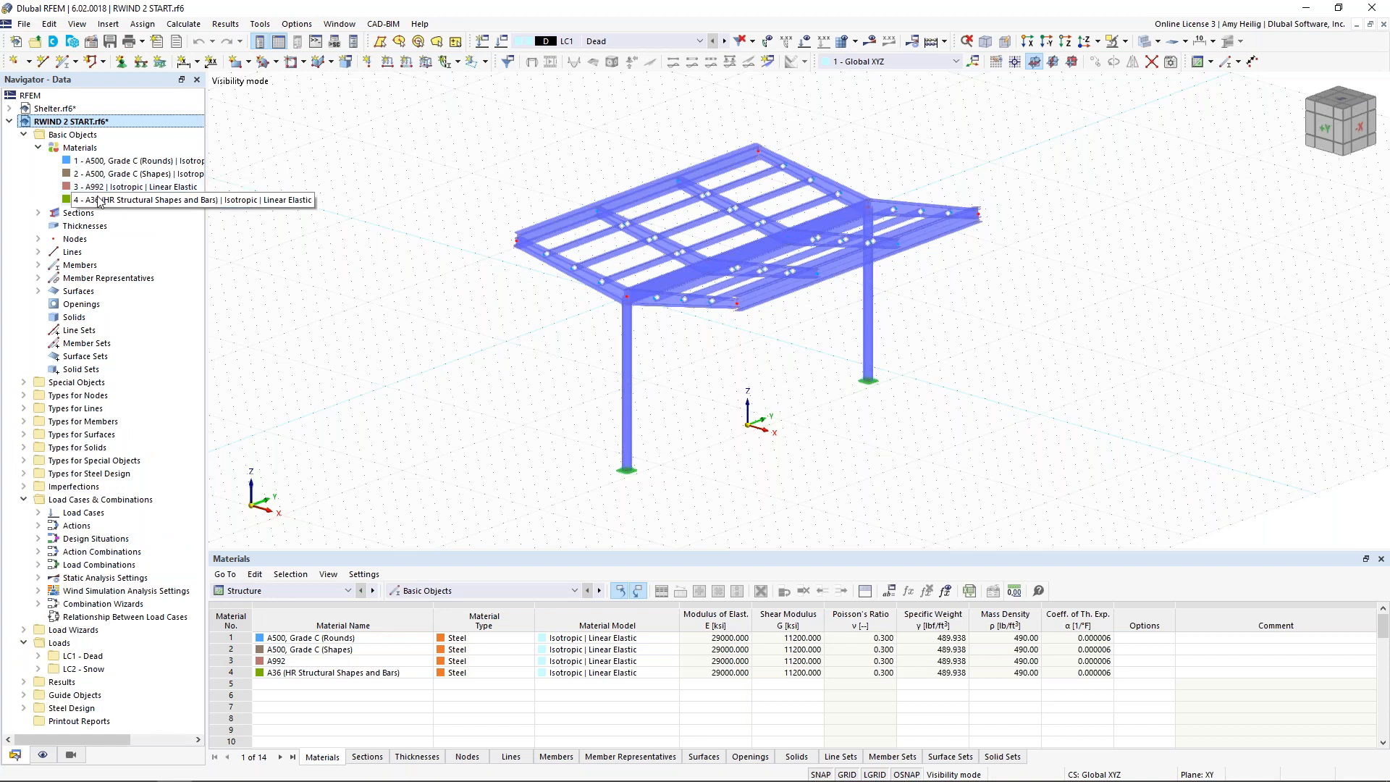
{"action": "double_click", "coordinate": [69, 214]}
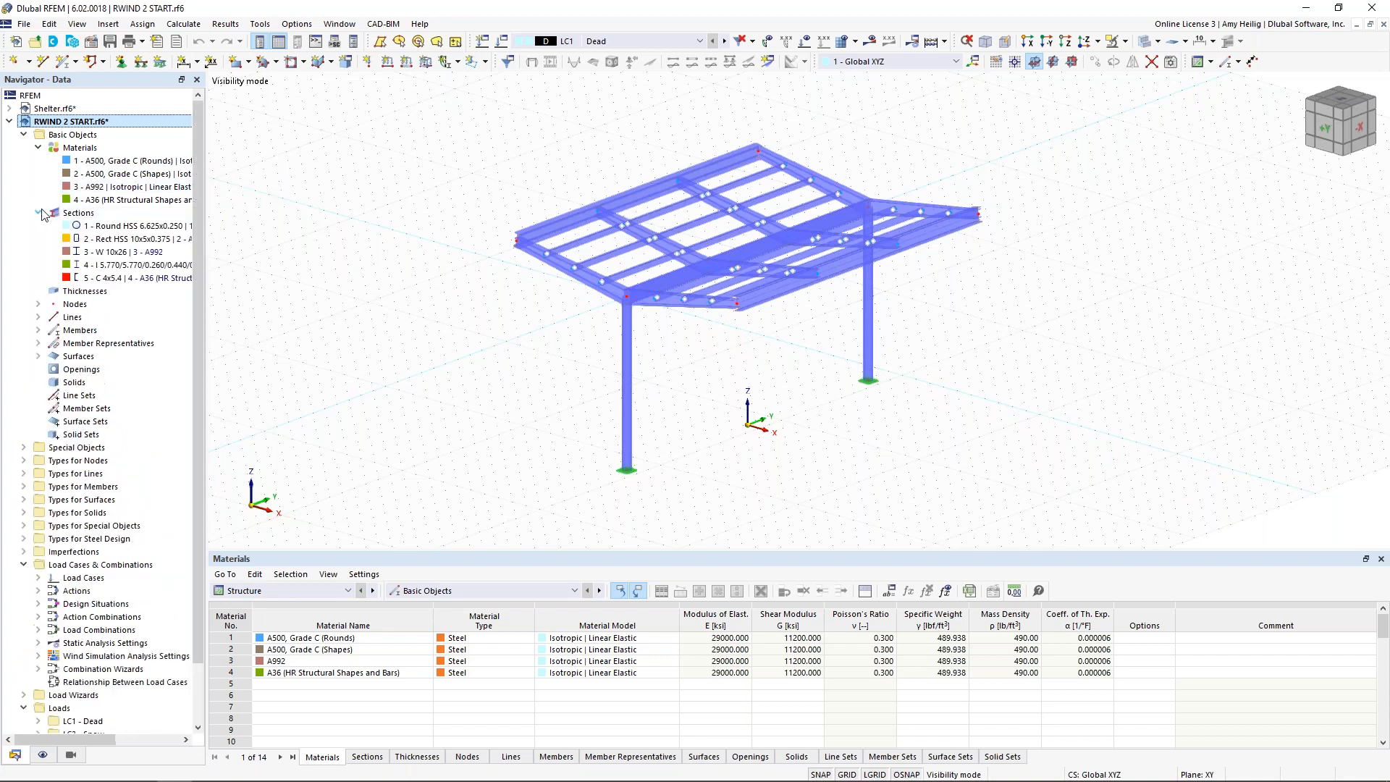
{"action": "left_click", "coordinate": [87, 251]}
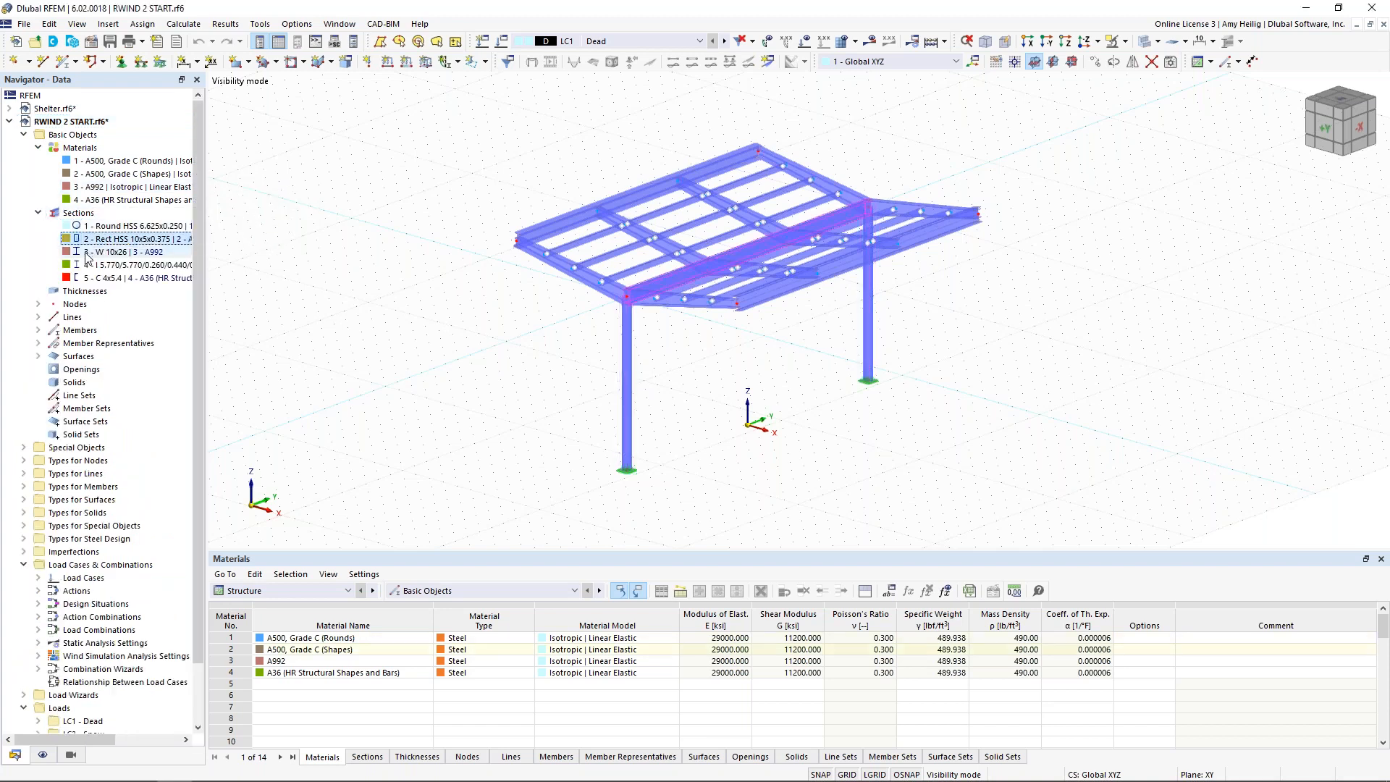
{"action": "left_click", "coordinate": [39, 213]}
{"action": "left_click", "coordinate": [39, 148]}
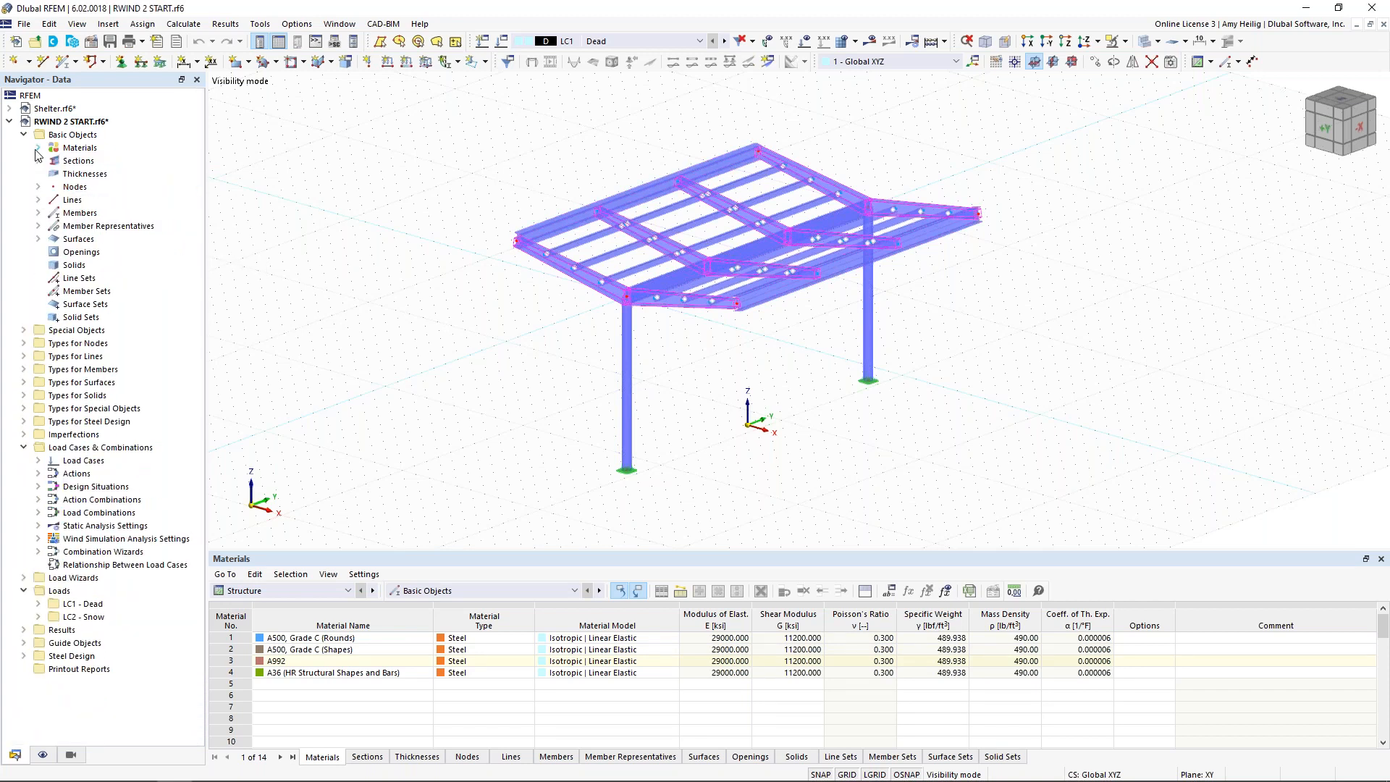
Step: Open the base data of the RWIND 2 START model and review its activated add-ons
{"action": "right_click", "coordinate": [73, 123]}
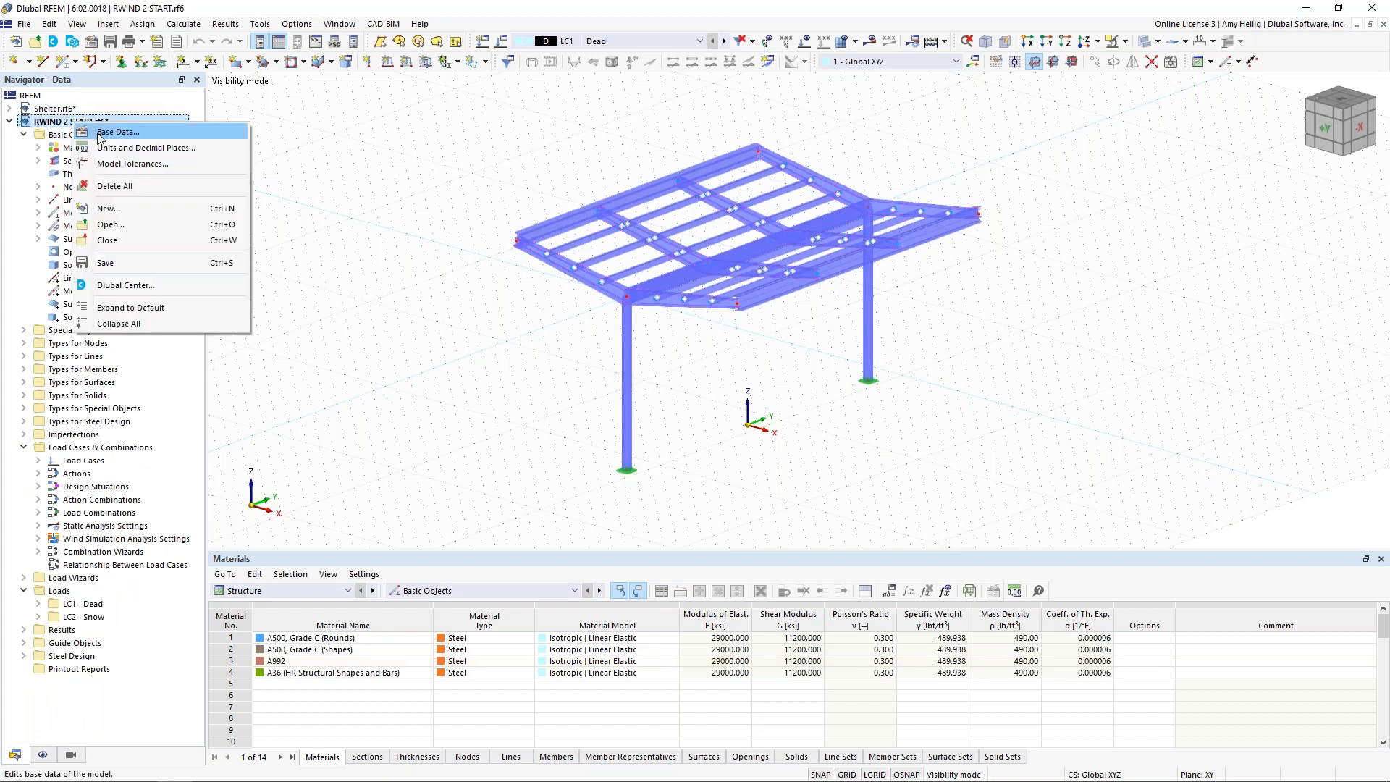
{"action": "left_click", "coordinate": [352, 229]}
{"action": "left_click", "coordinate": [477, 174]}
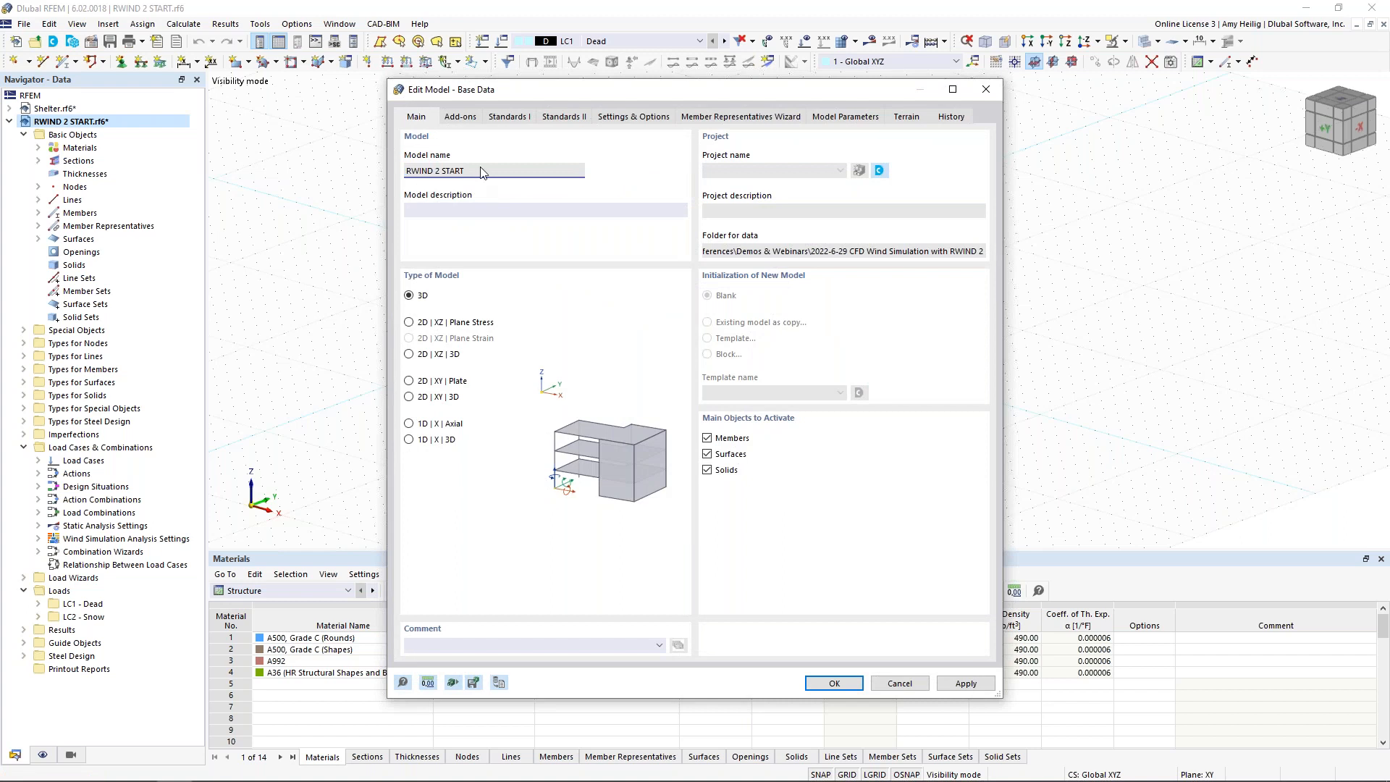
{"action": "left_click", "coordinate": [464, 117]}
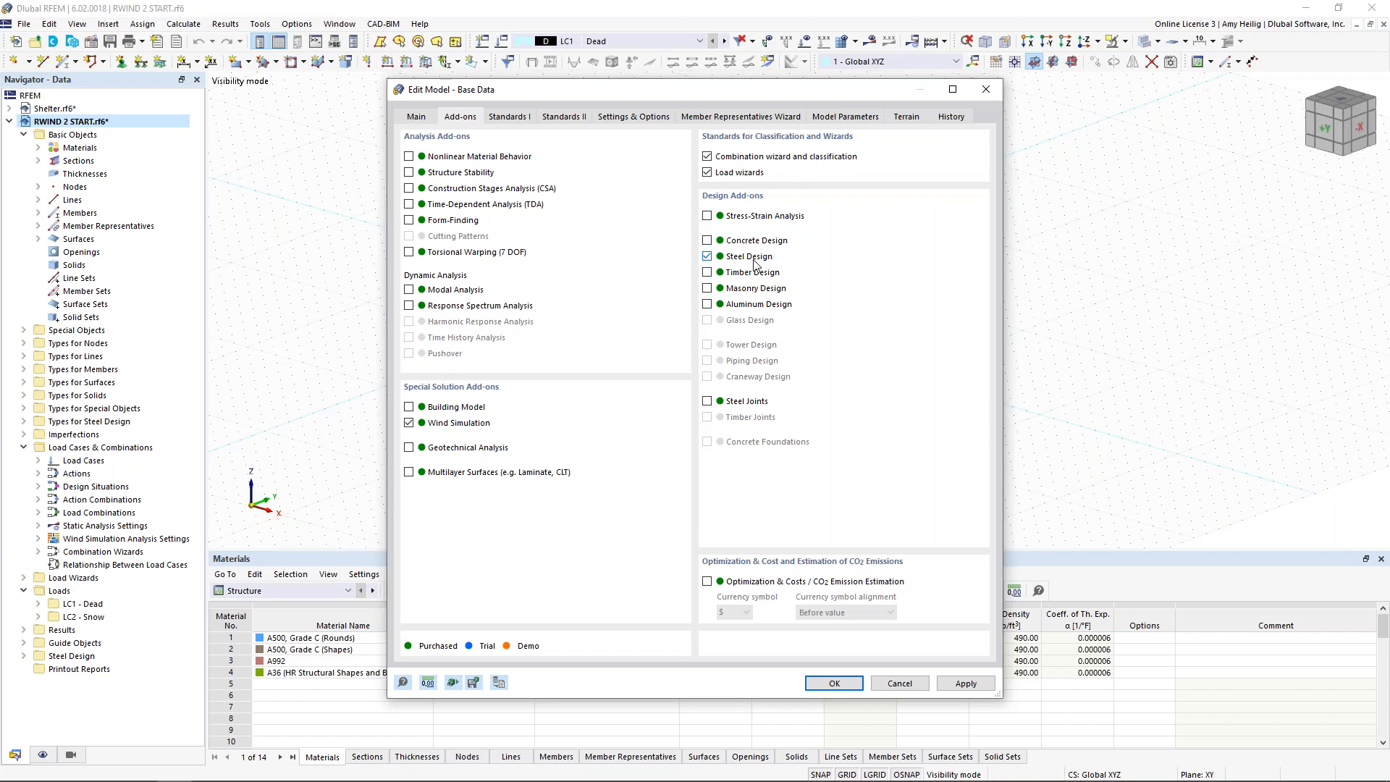
Step: Review the available load combination and steel design standards, leaving the base data without changes
{"action": "left_click", "coordinate": [509, 118]}
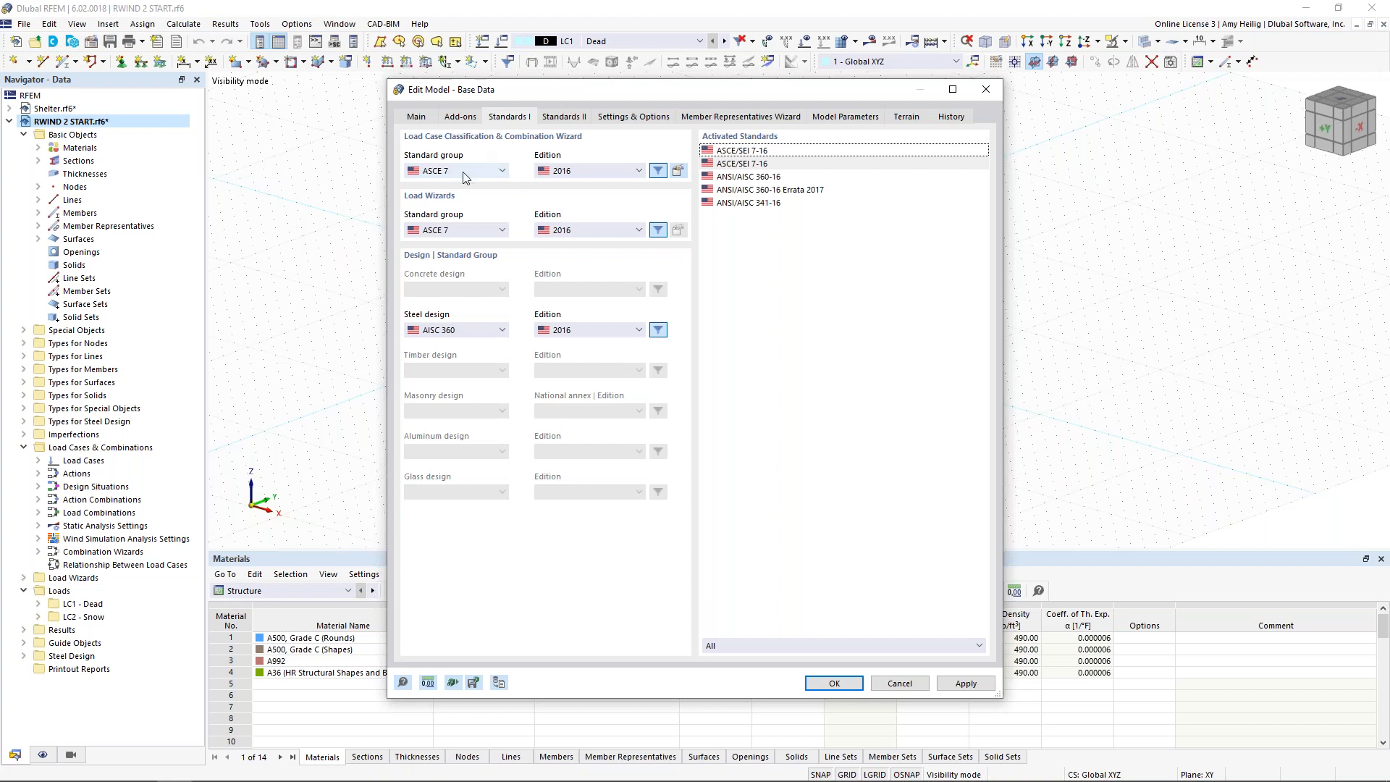
{"action": "left_click", "coordinate": [494, 174]}
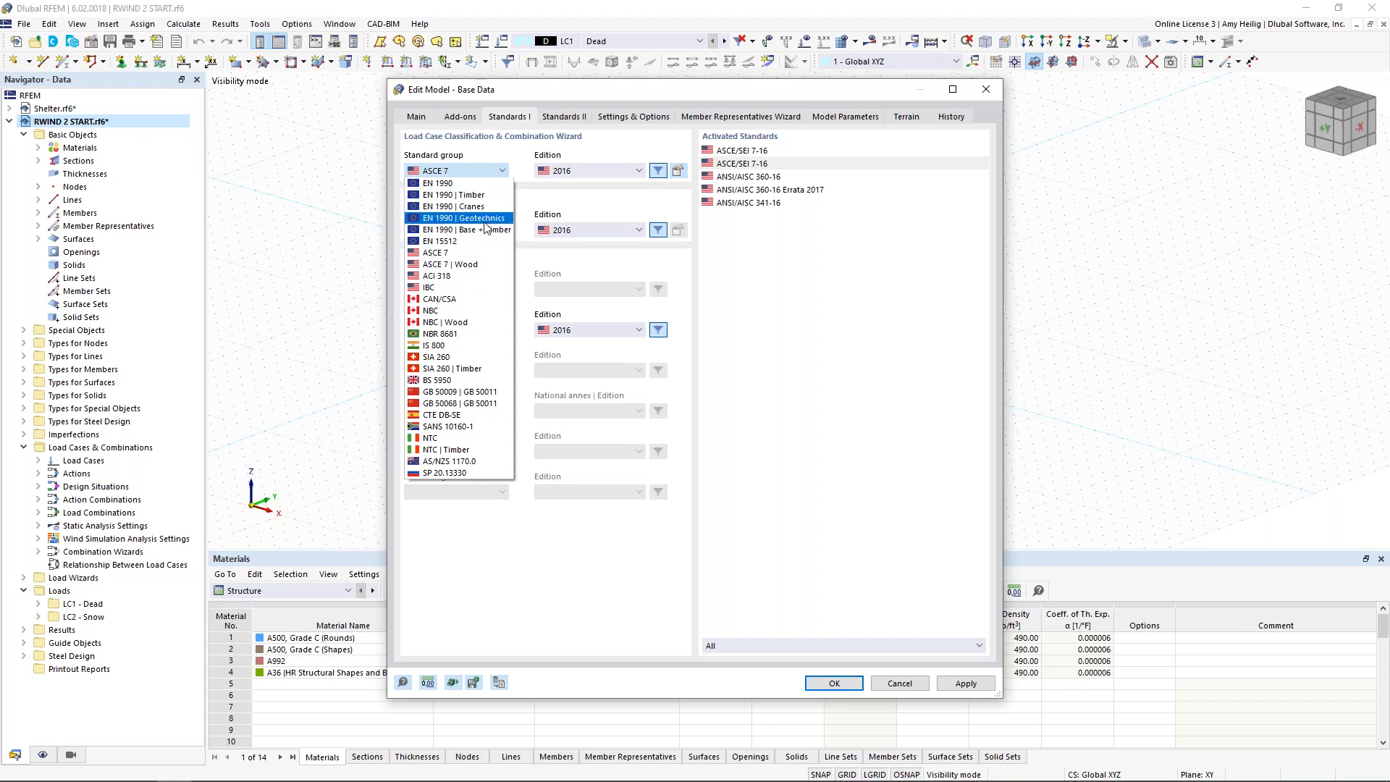
{"action": "left_click", "coordinate": [550, 195]}
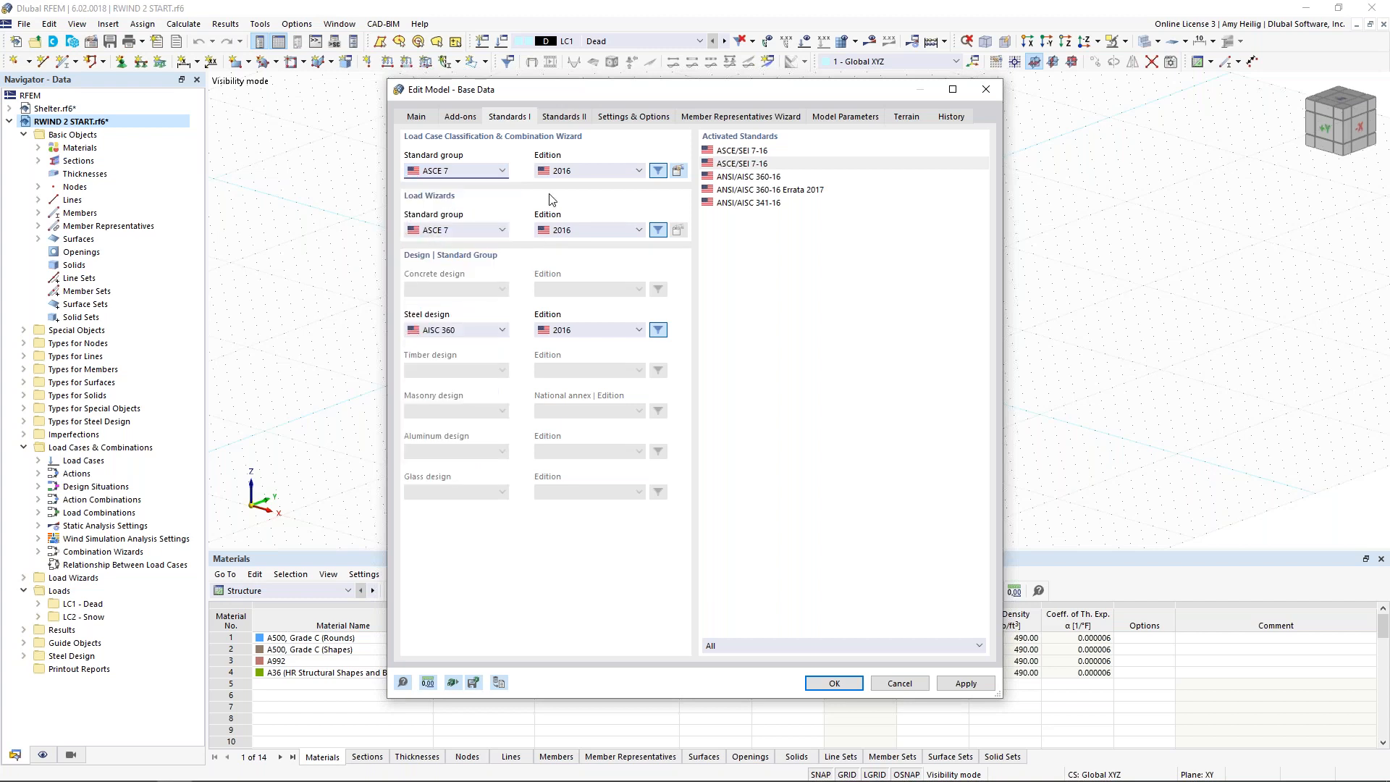
{"action": "left_click", "coordinate": [484, 331]}
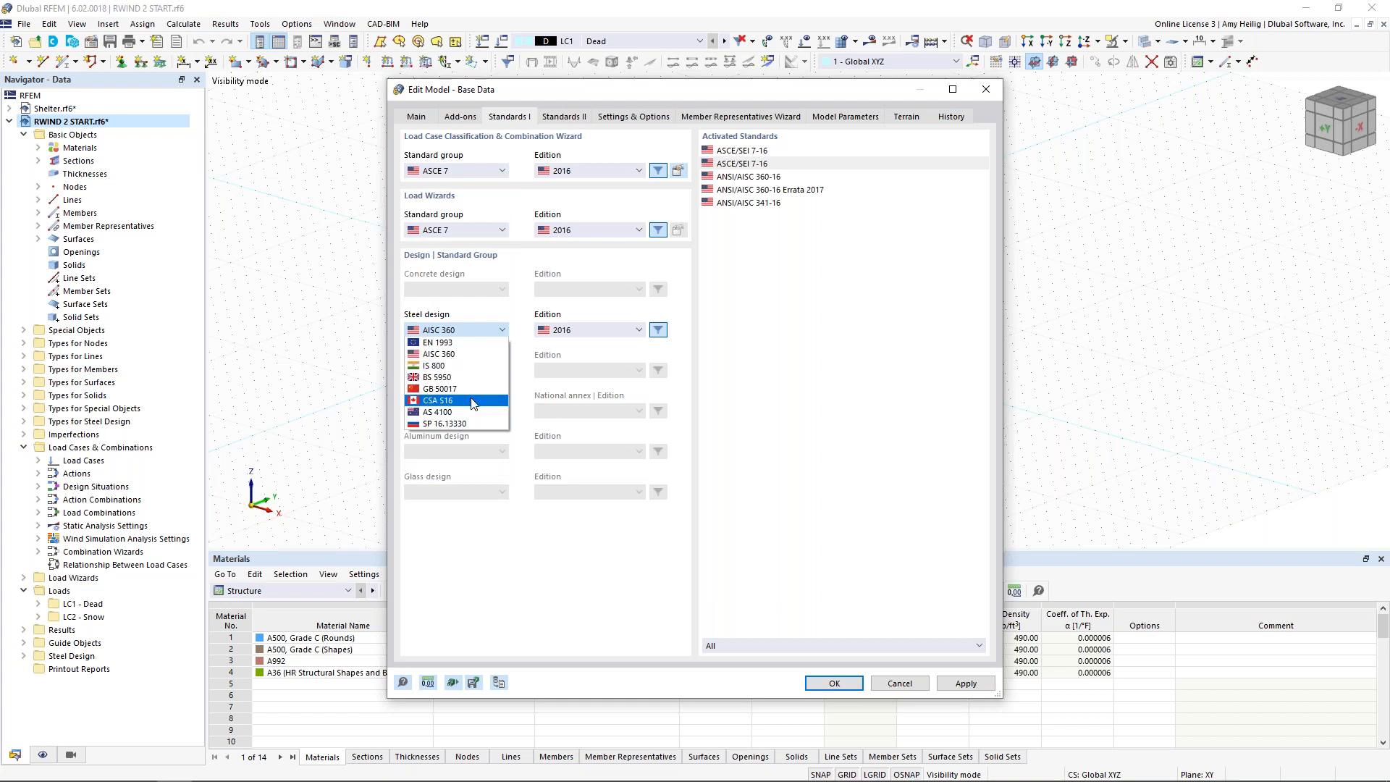
{"action": "left_click", "coordinate": [512, 314]}
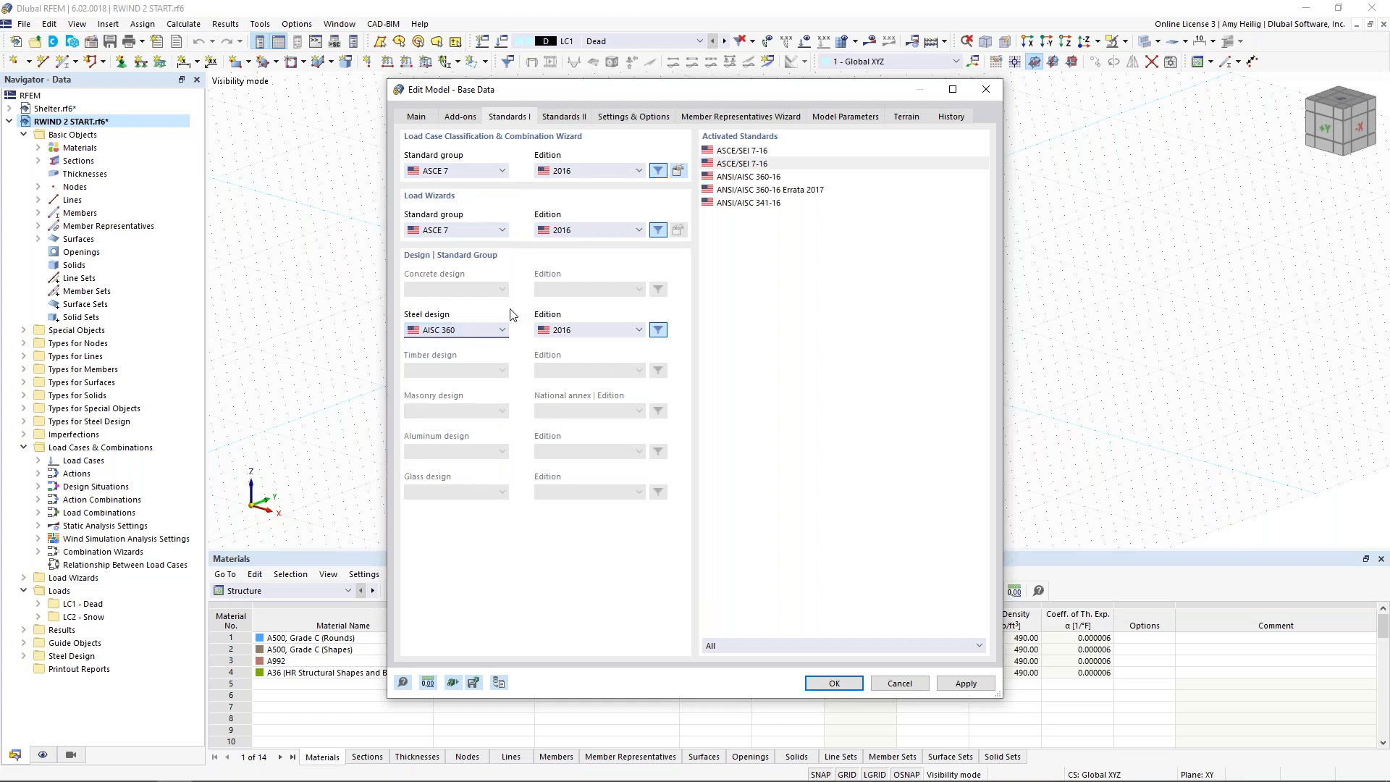
{"action": "left_click", "coordinate": [901, 684]}
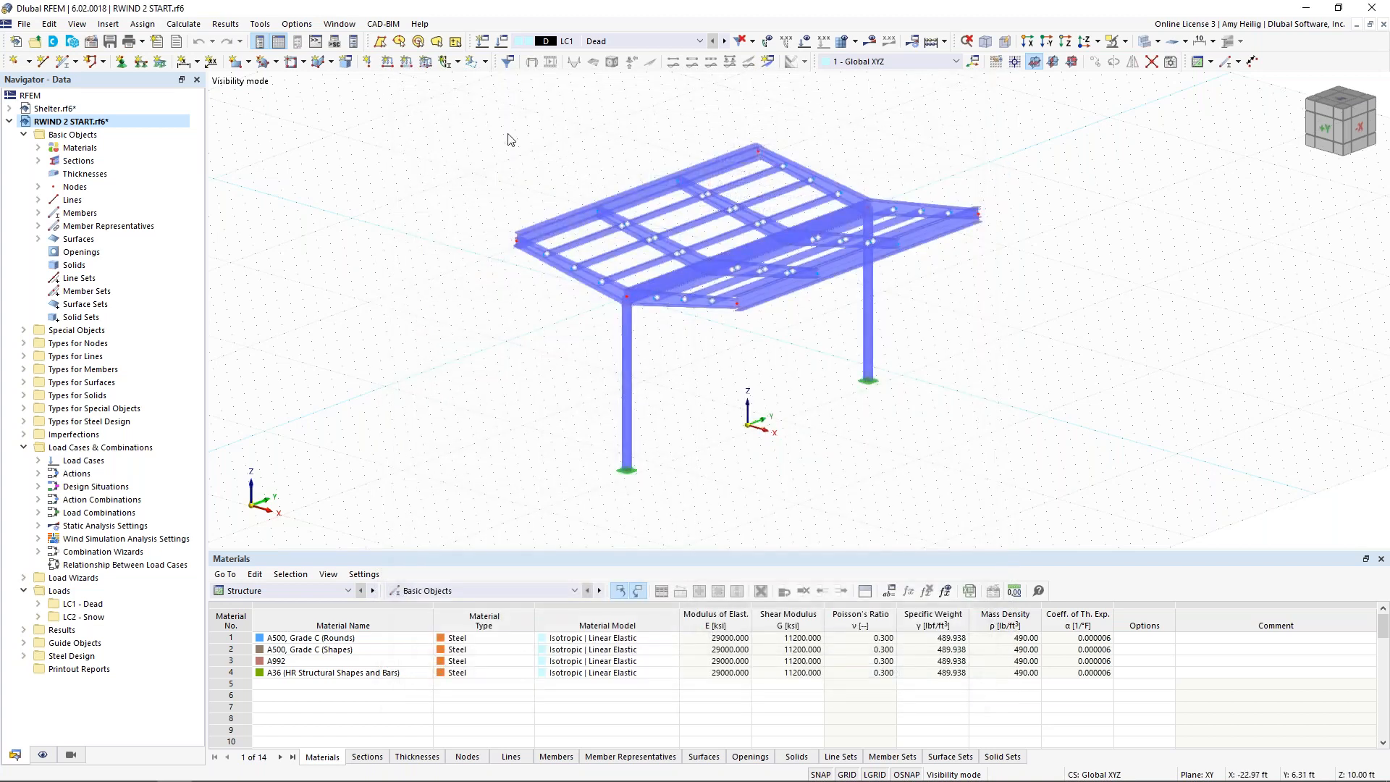
Step: Create a load case named Wind with the Wind load action category and the Wind Simulation analysis type
{"action": "left_click", "coordinate": [503, 44]}
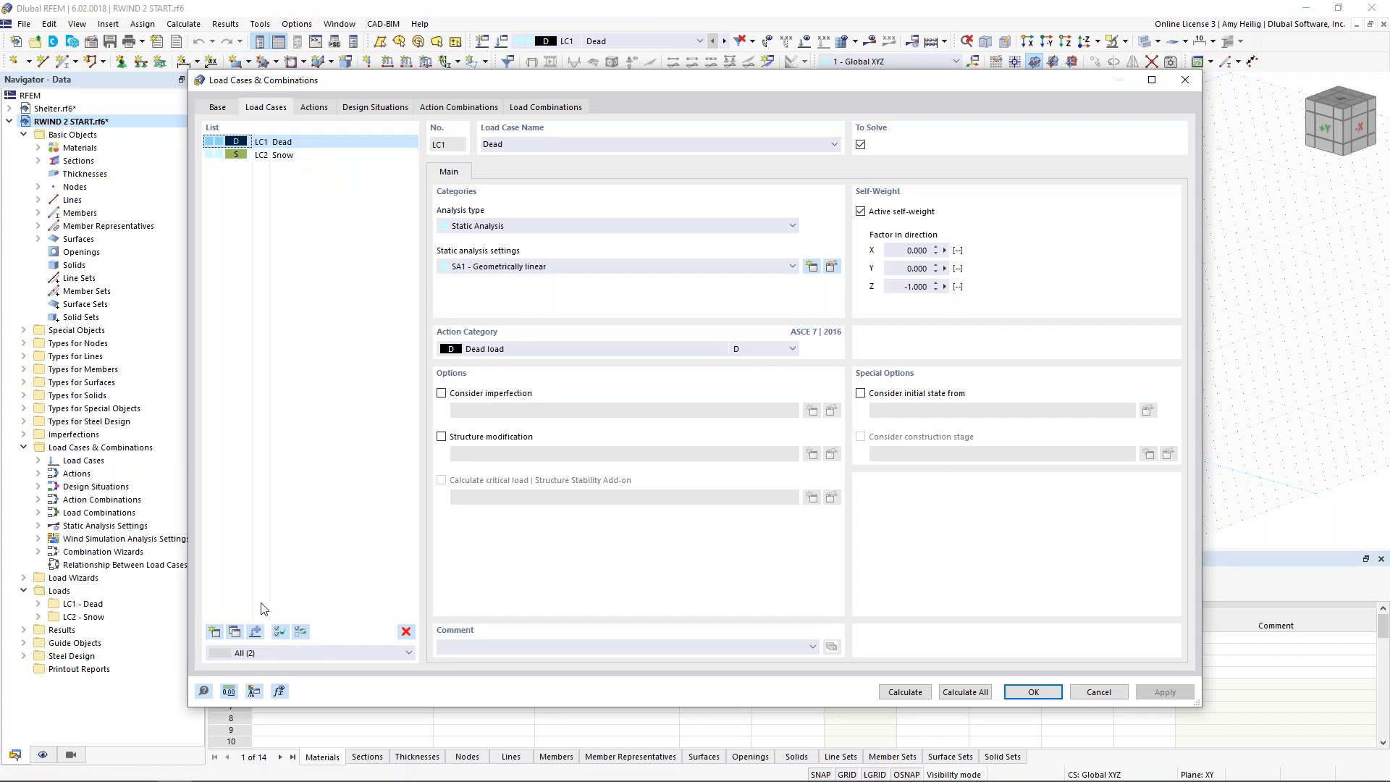
{"action": "left_click", "coordinate": [214, 632]}
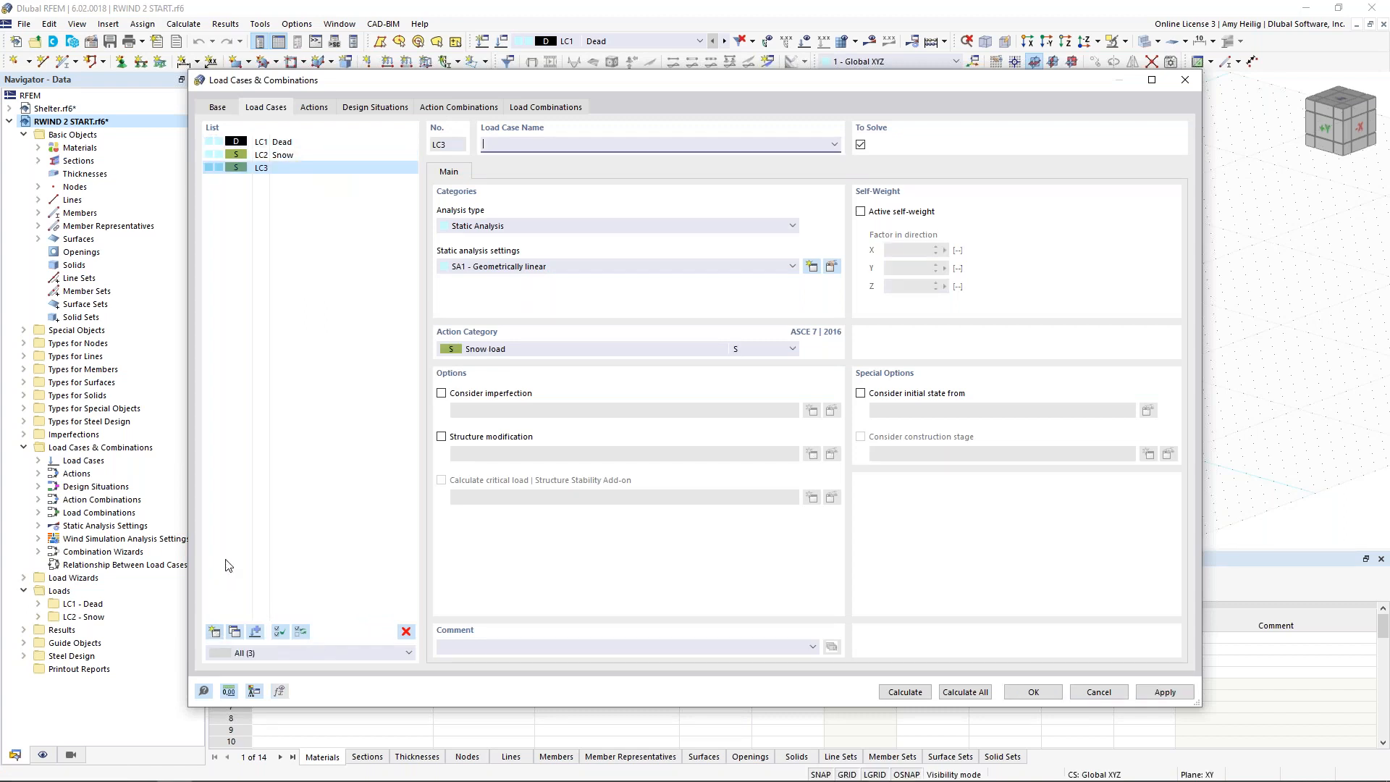
{"action": "type", "text": "Wind"}
{"action": "left_click", "coordinate": [485, 350]}
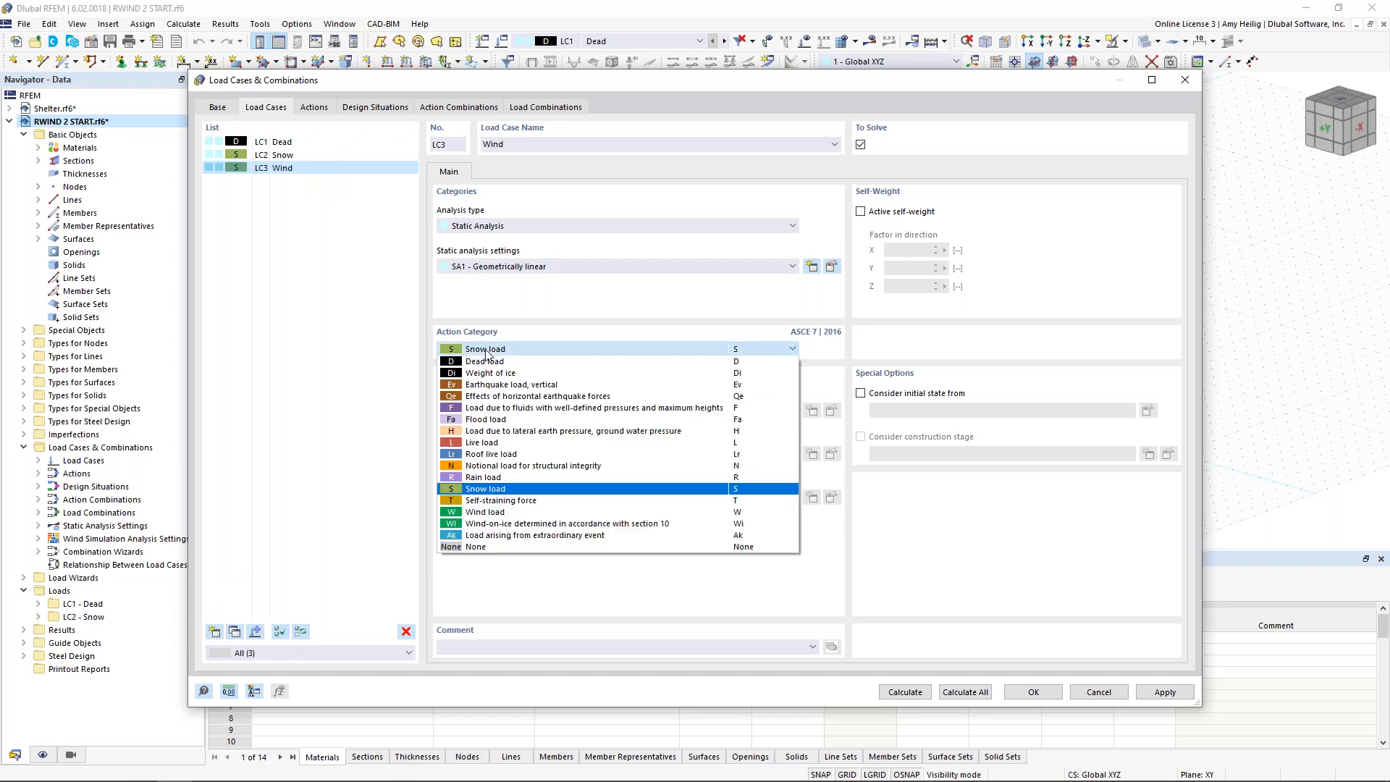
{"action": "left_click", "coordinate": [491, 514]}
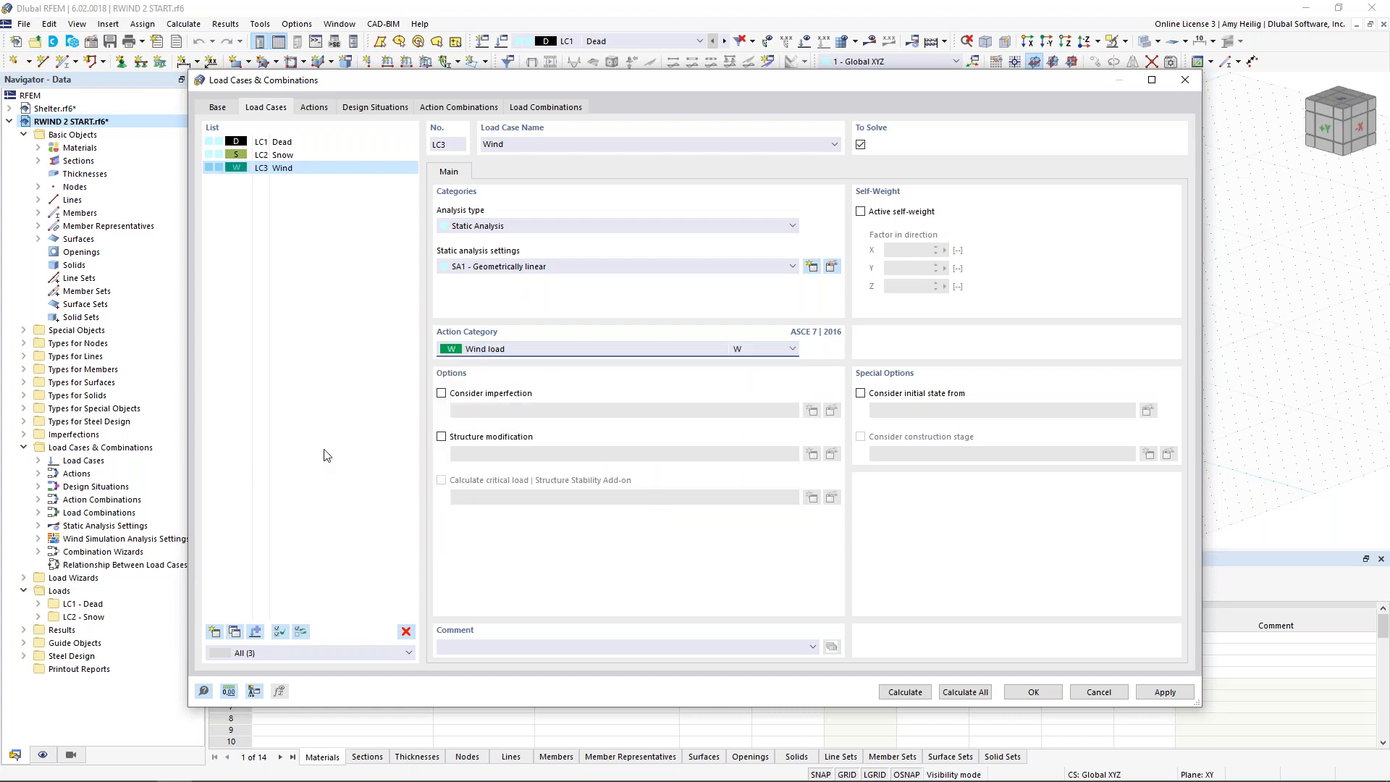
{"action": "left_click", "coordinate": [492, 227]}
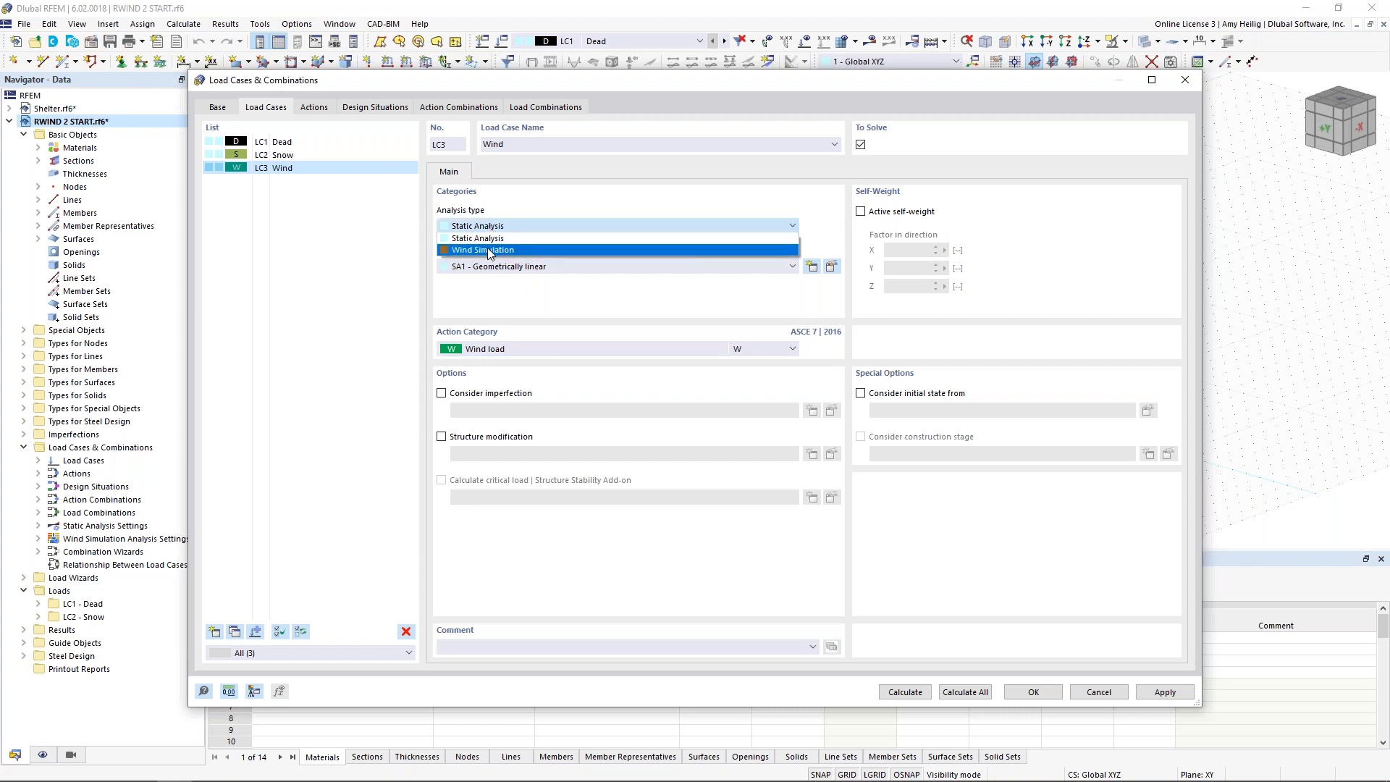
{"action": "left_click", "coordinate": [490, 250]}
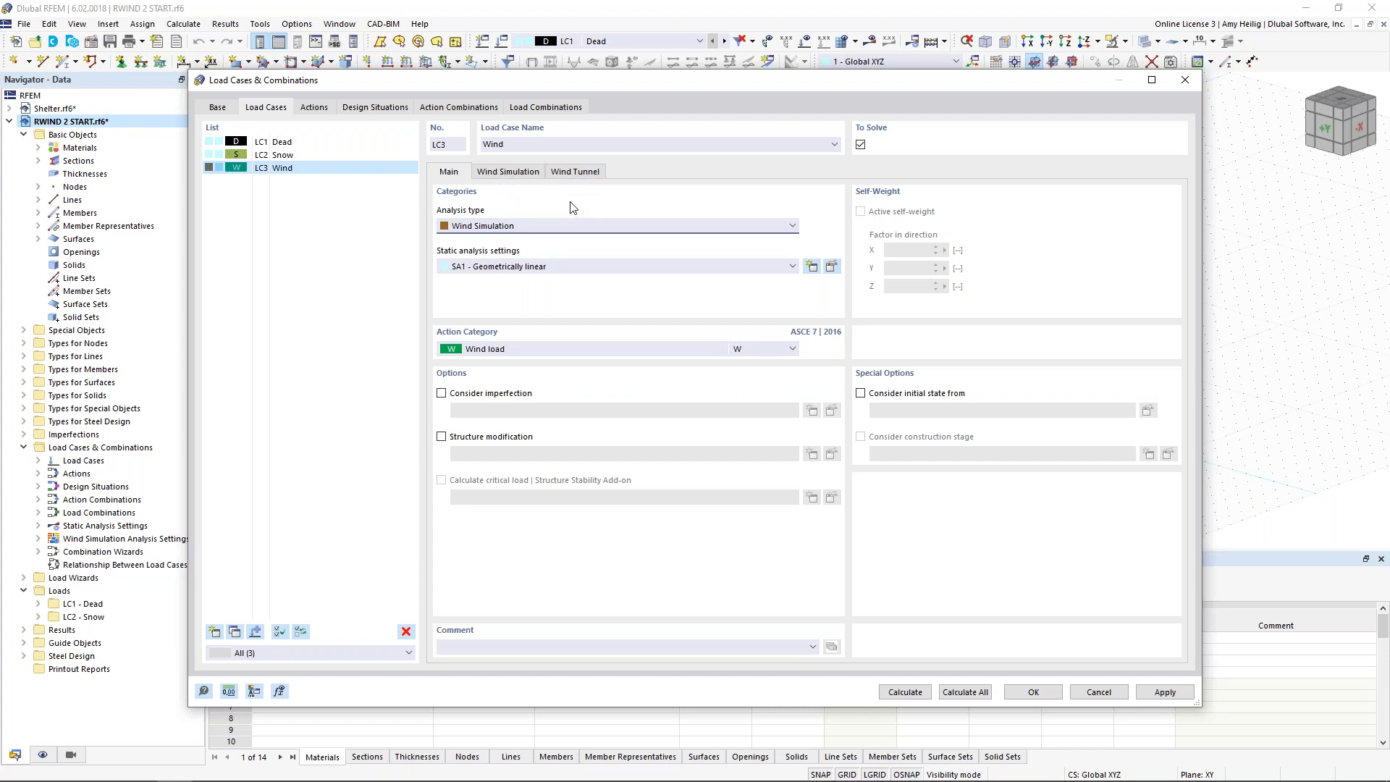
Step: Open the WA1 wind simulation analysis settings for editing and examine the simulation type and member load distribution options
{"action": "left_click", "coordinate": [509, 172]}
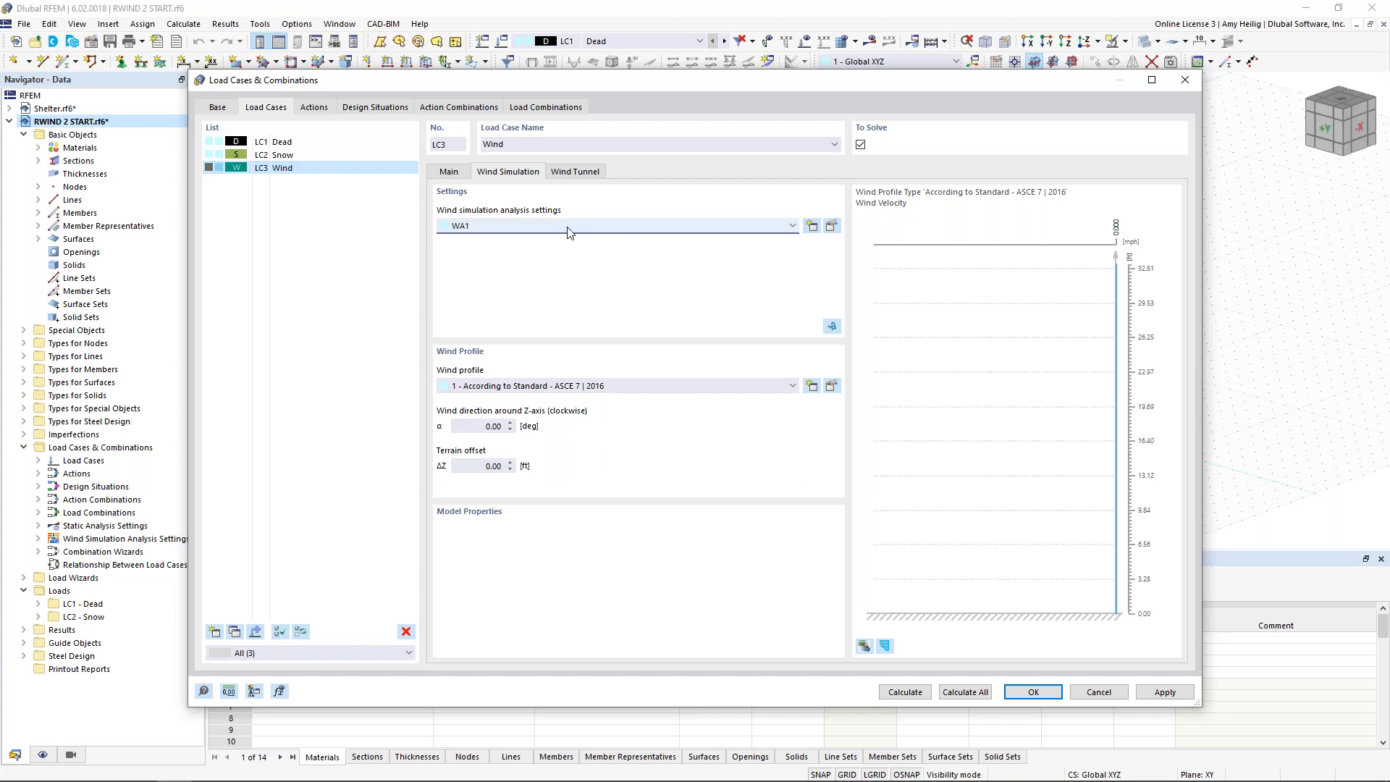
{"action": "left_click", "coordinate": [833, 228]}
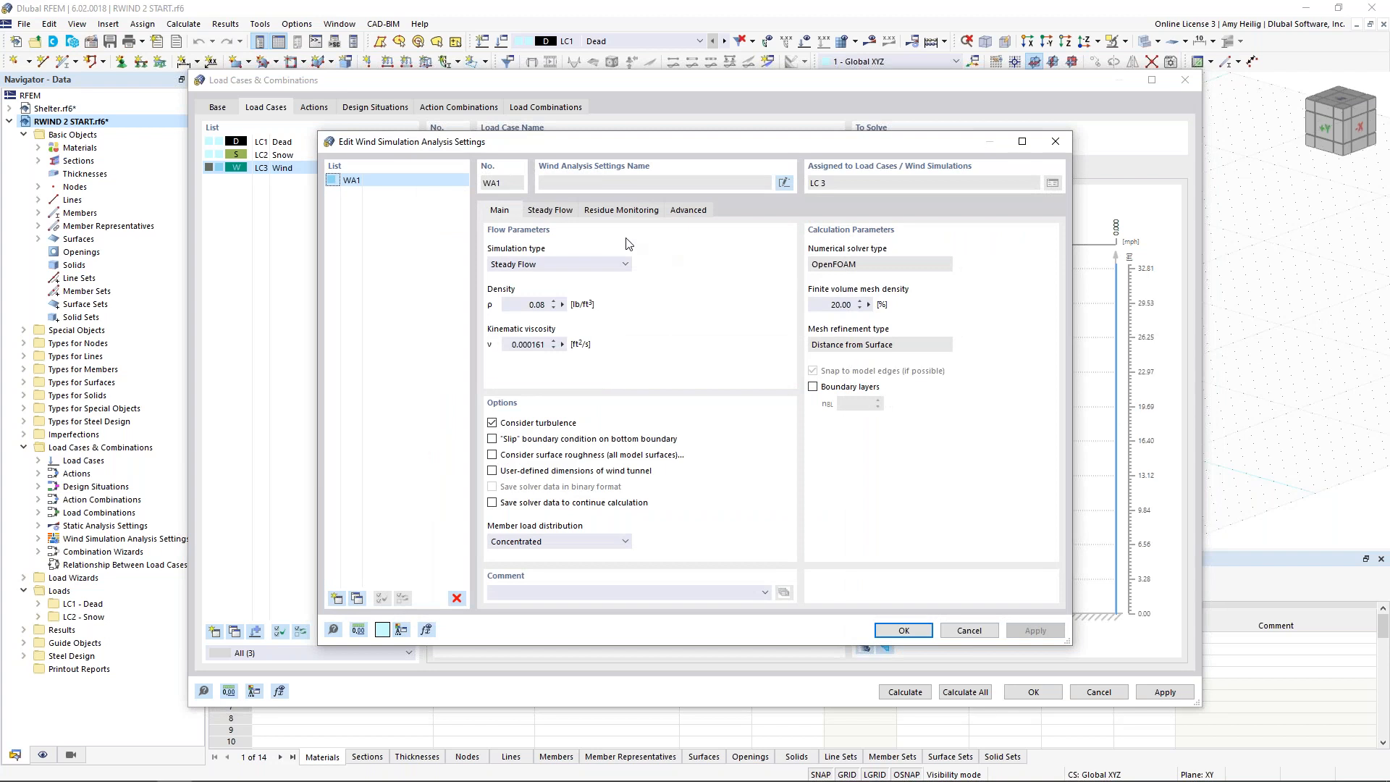
{"action": "left_click", "coordinate": [577, 266]}
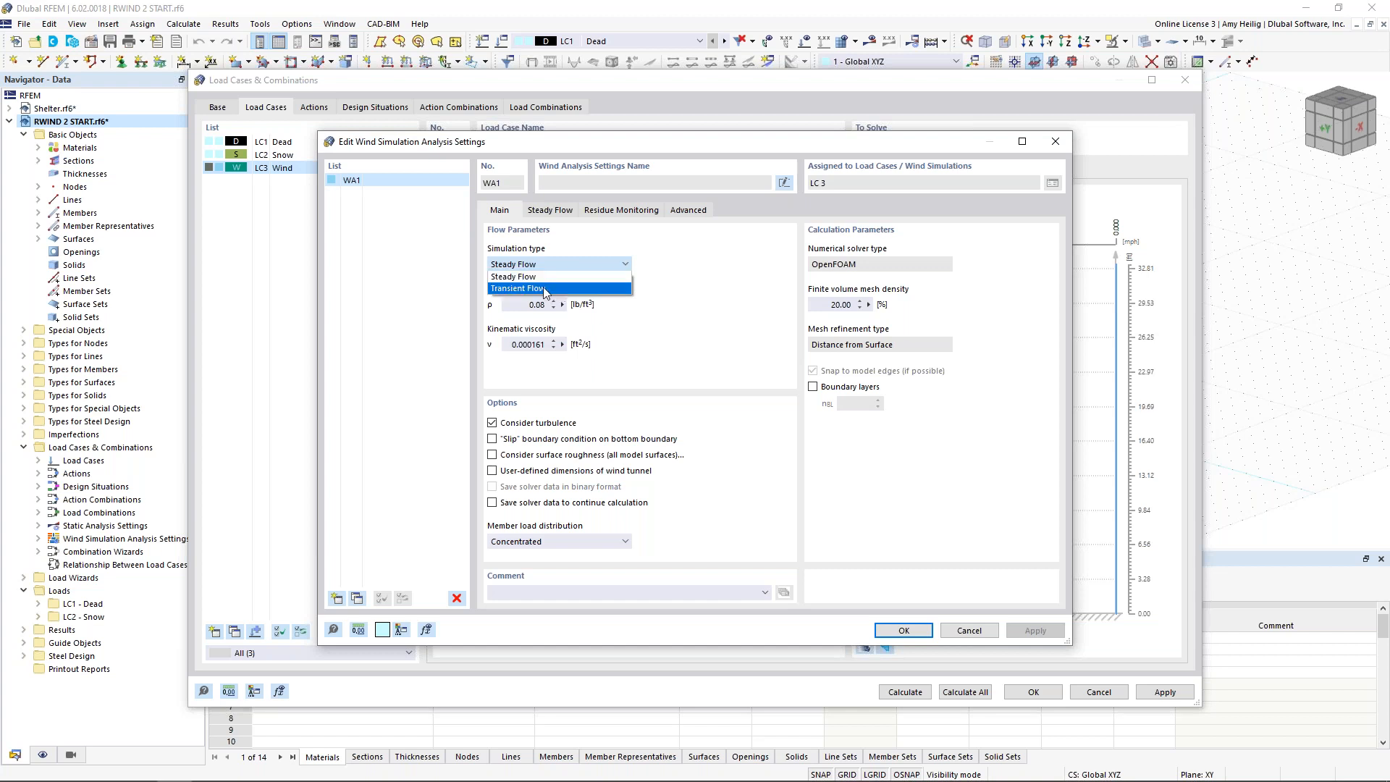
{"action": "left_click", "coordinate": [690, 294]}
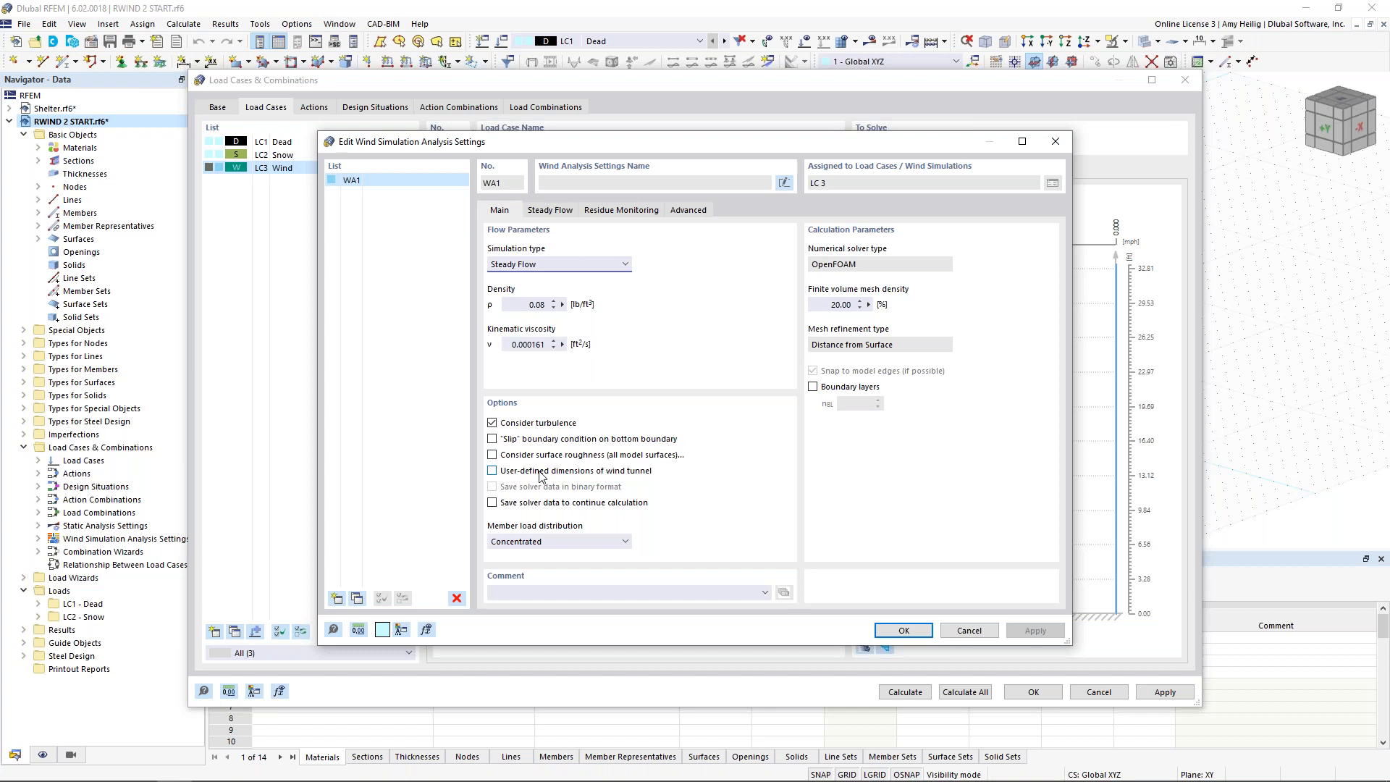
{"action": "left_click", "coordinate": [609, 542]}
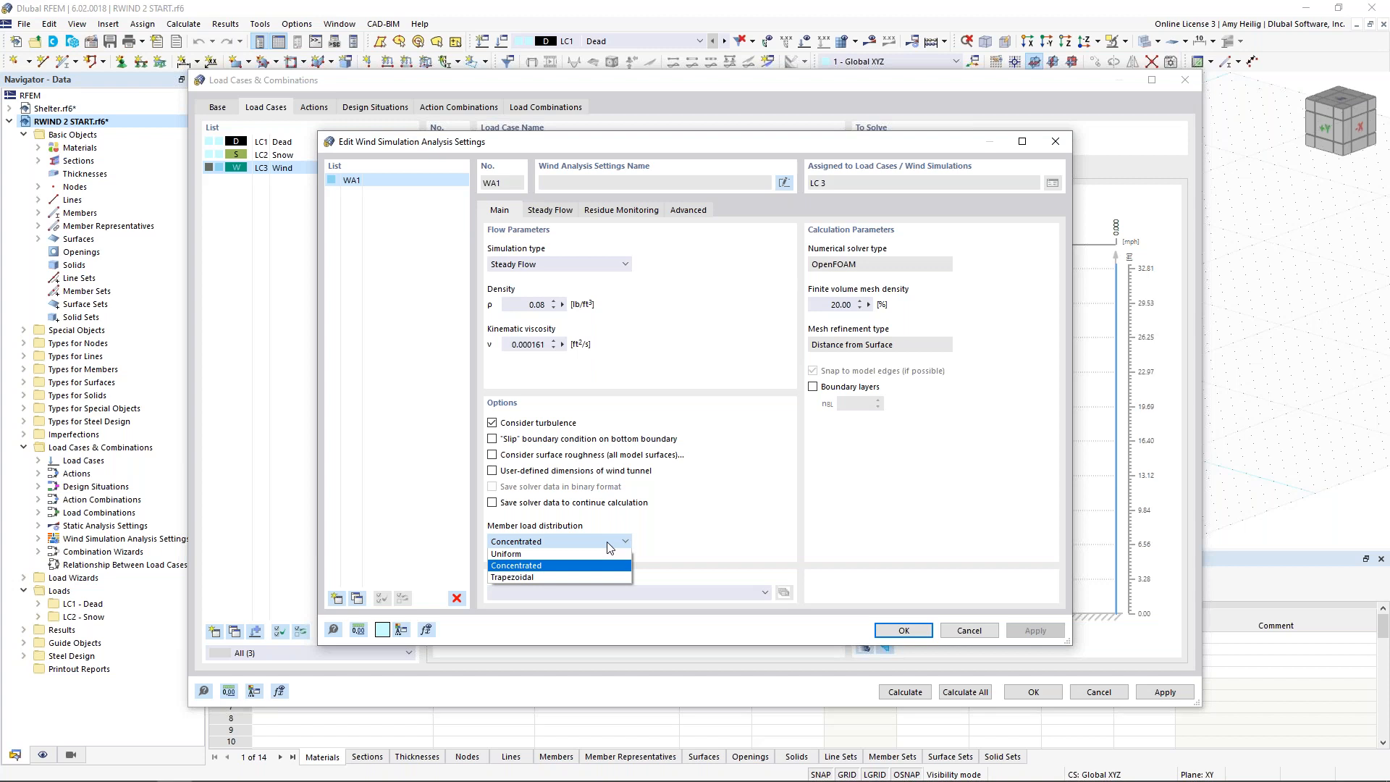
{"action": "left_click", "coordinate": [724, 524]}
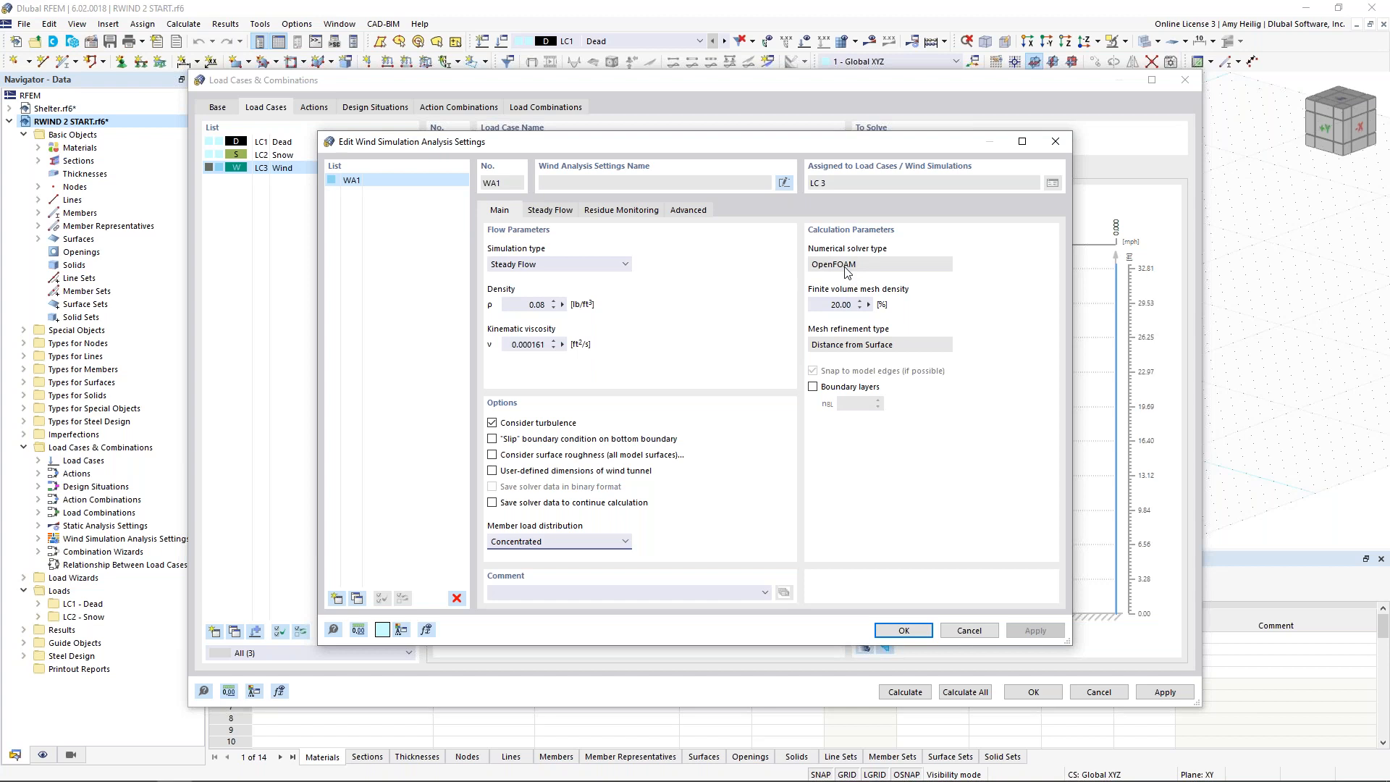
Step: Set WA1's finite volume mesh density to 1 % and turbulence model to RAS k-ω, check the residual pressure criterion and accept the settings
{"action": "double_click", "coordinate": [840, 304]}
{"action": "type", "text": "10"}
{"action": "left_click", "coordinate": [561, 215]}
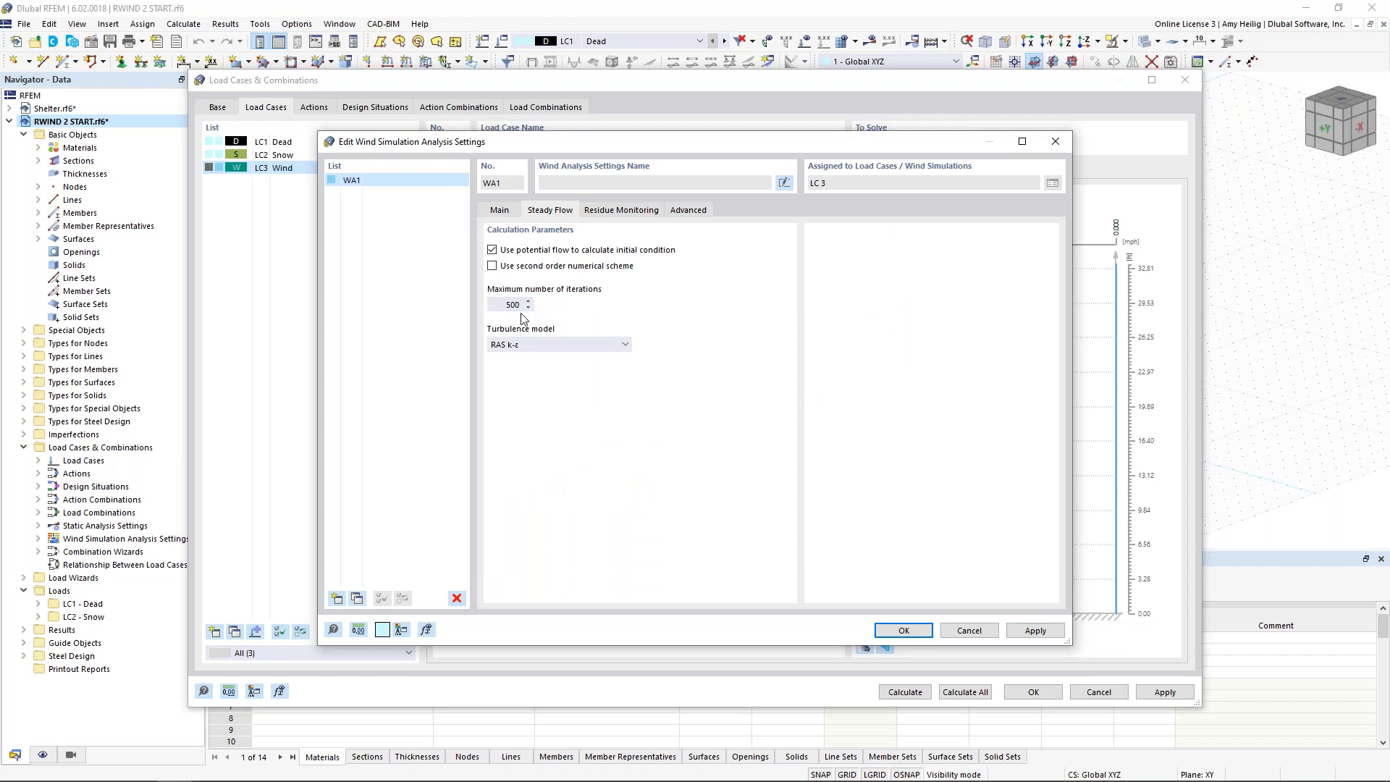
{"action": "left_click", "coordinate": [558, 343]}
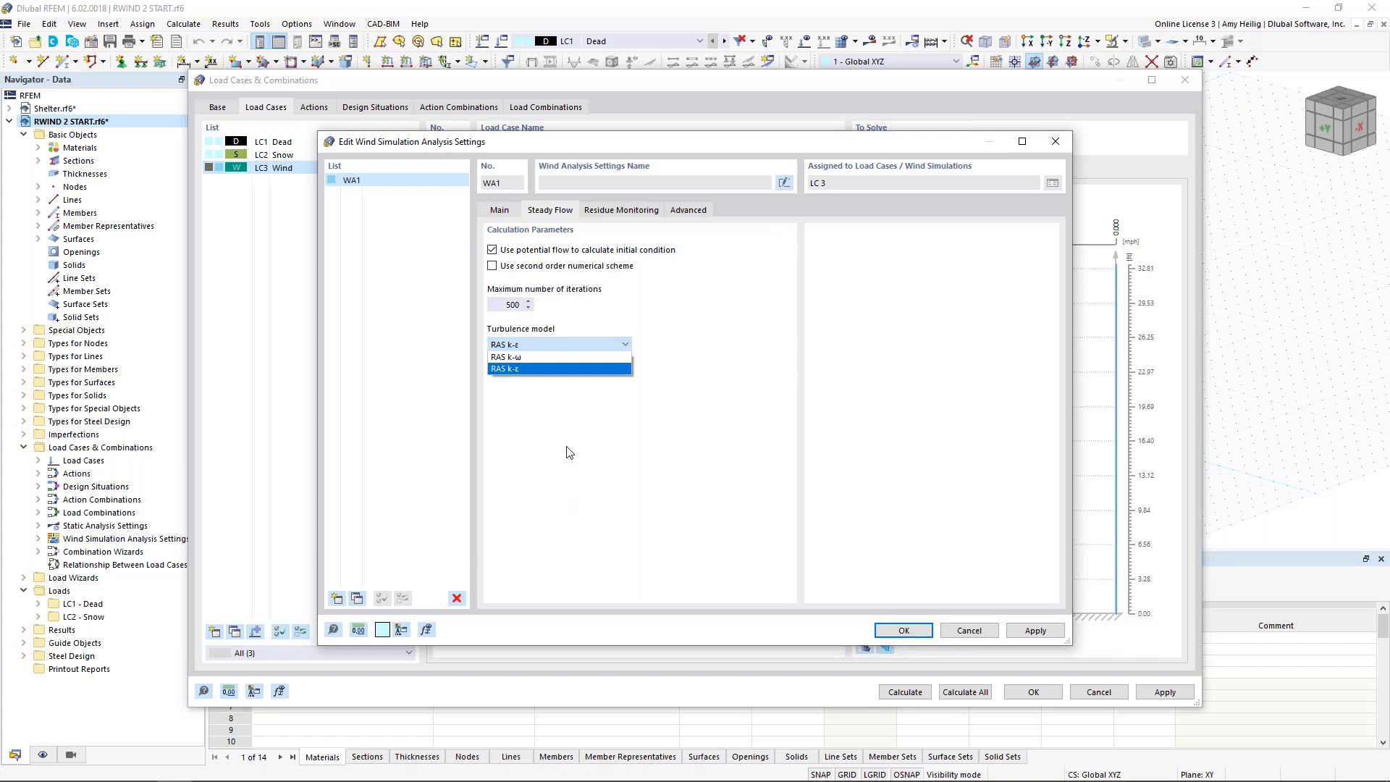
{"action": "left_click", "coordinate": [547, 357]}
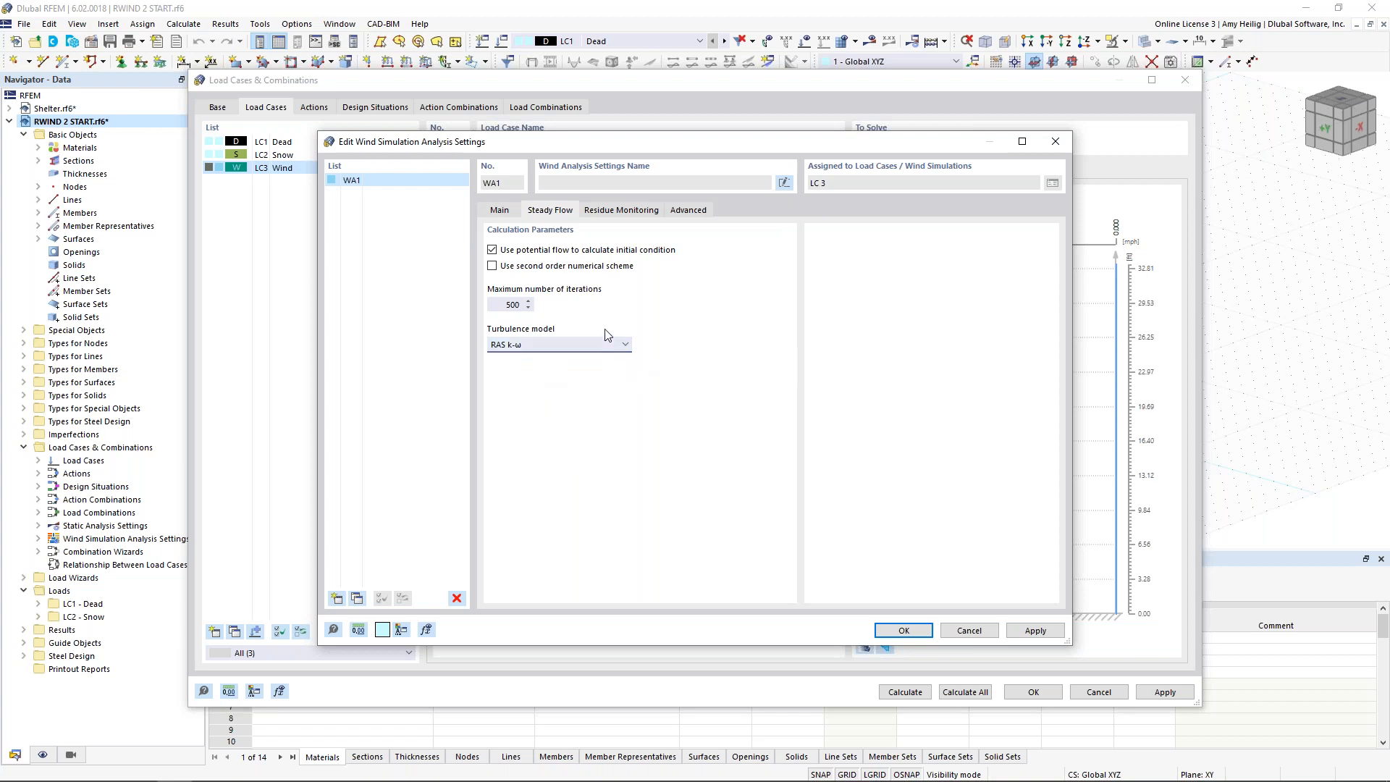
{"action": "left_click", "coordinate": [629, 211]}
{"action": "left_click", "coordinate": [517, 265]}
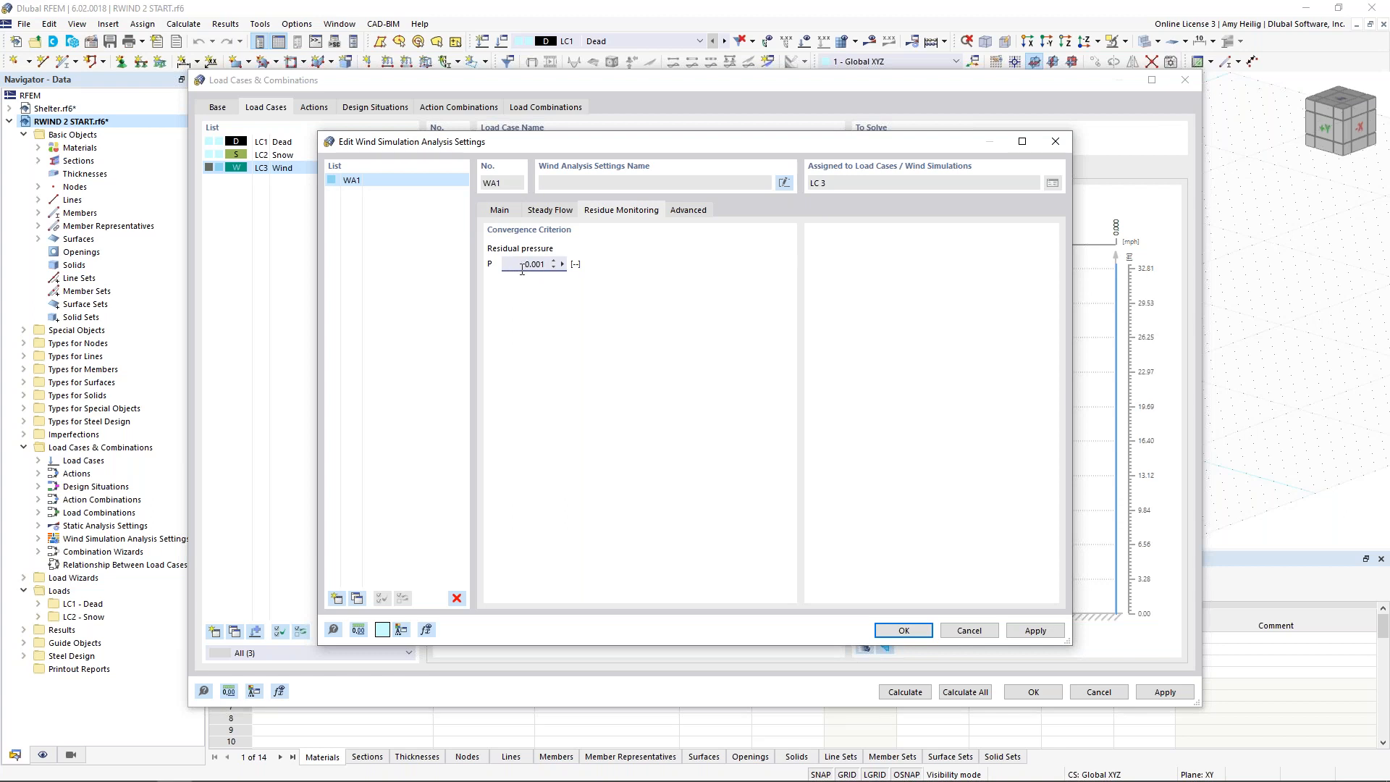
{"action": "left_click", "coordinate": [902, 631]}
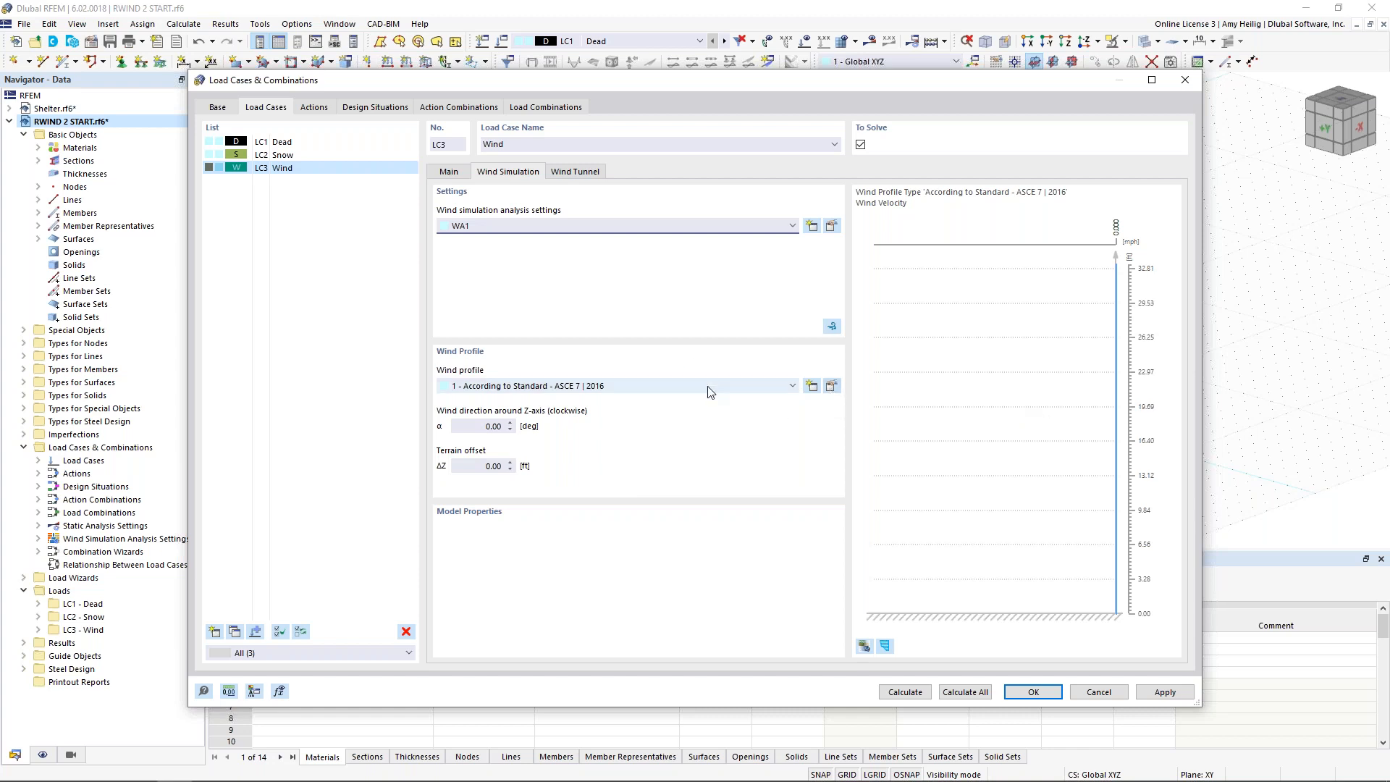
Step: Open the Wind load case's wind profile, inspect the User-Defined type and return it to According to Standard - ASCE 7 | 2016
{"action": "left_click", "coordinate": [832, 388]}
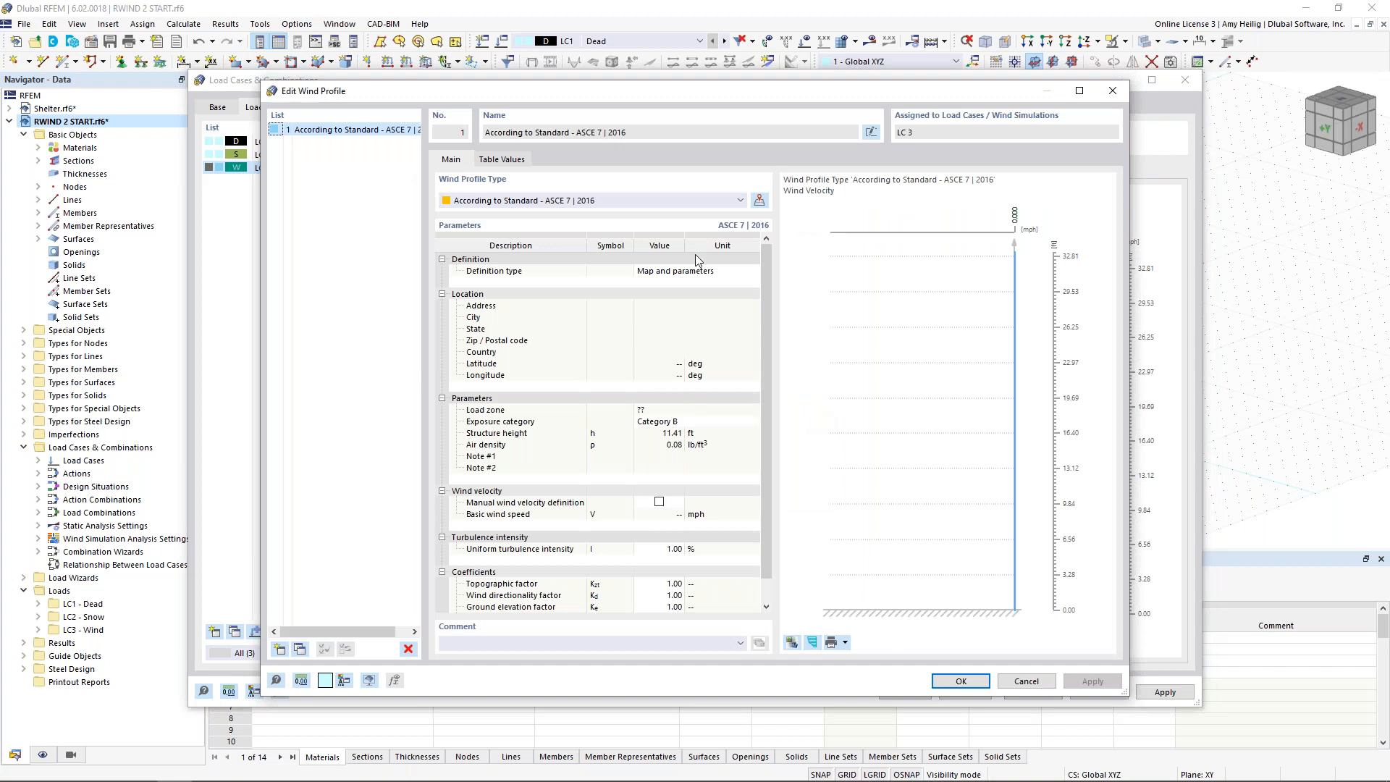
{"action": "left_click", "coordinate": [514, 202]}
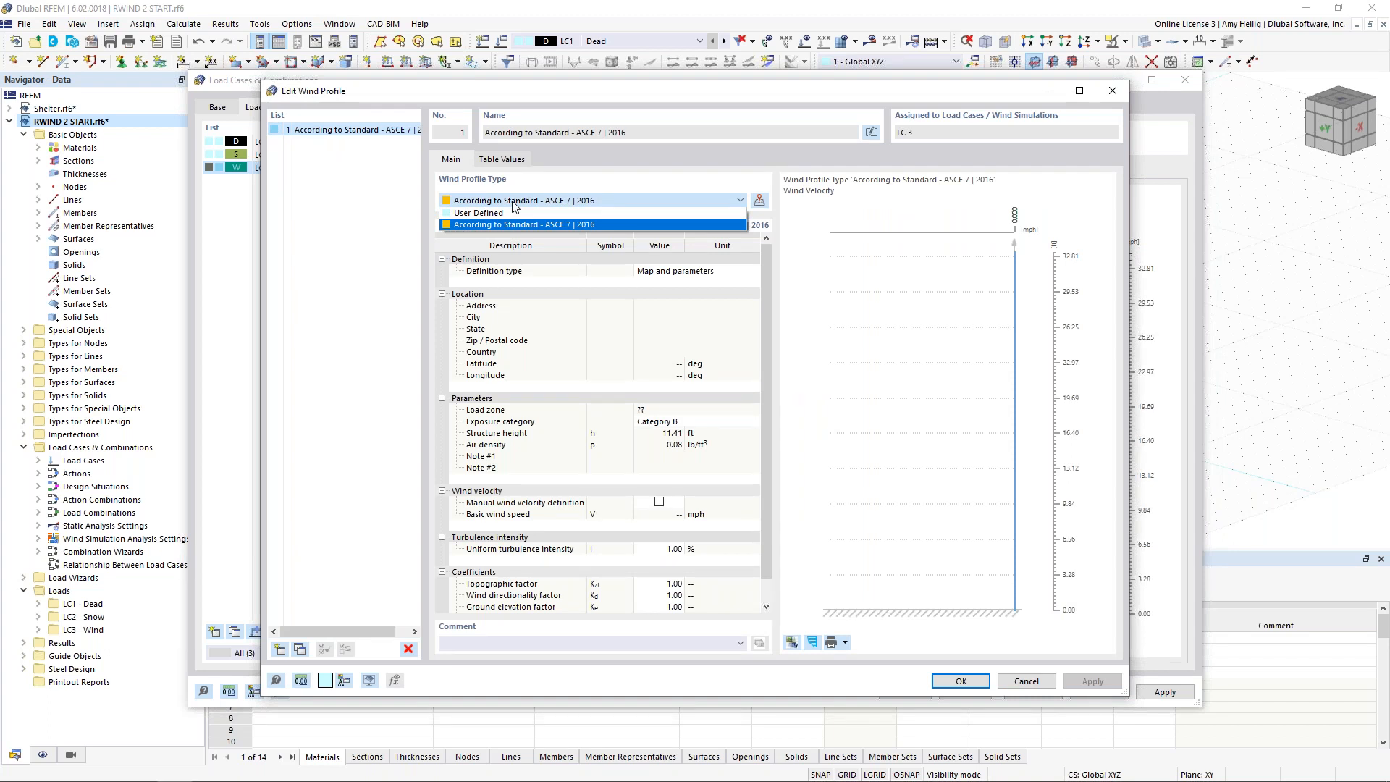
{"action": "left_click", "coordinate": [513, 213]}
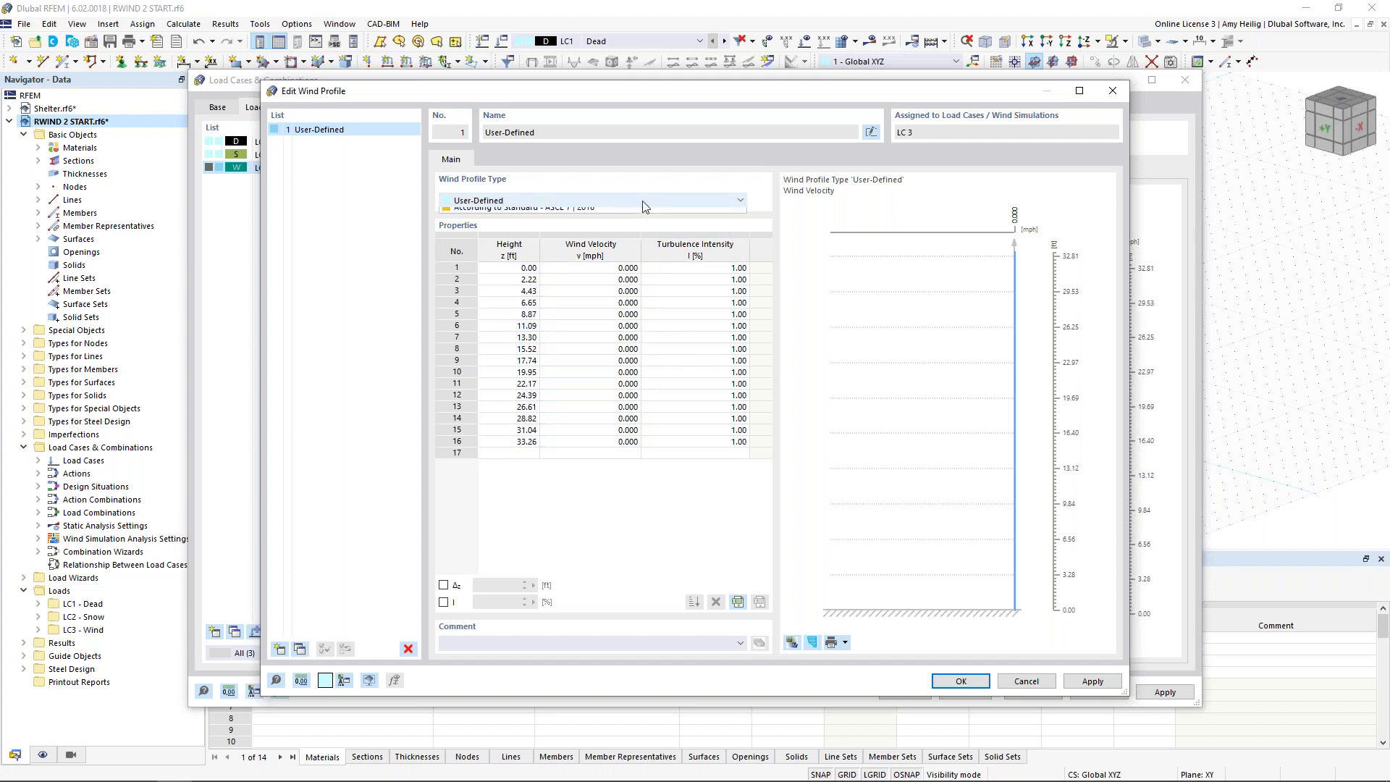
{"action": "left_click", "coordinate": [642, 201]}
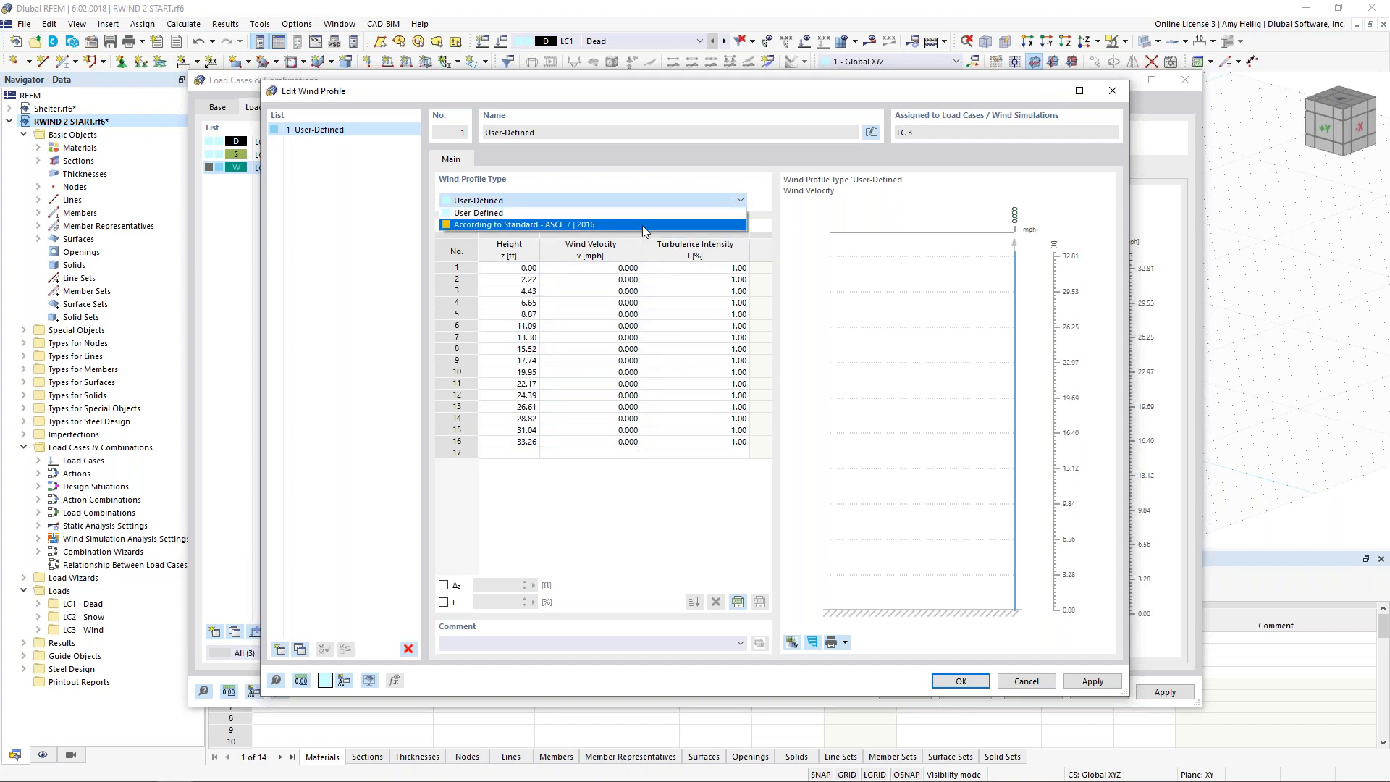
{"action": "left_click", "coordinate": [643, 225]}
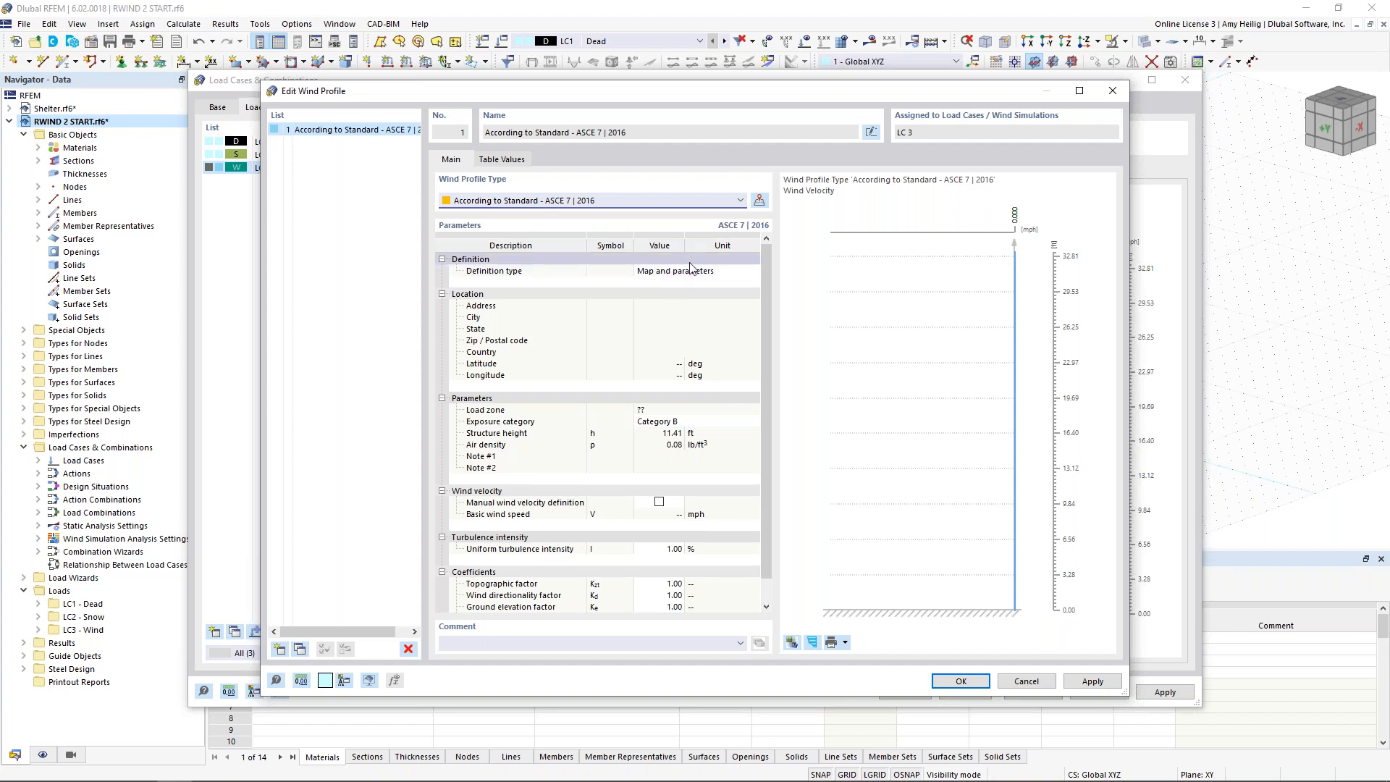
Step: Open the ASCE/SEI 7-16 wind load map, examine the wind velocity zones across the United States and close it without importing data
{"action": "left_click", "coordinate": [760, 203]}
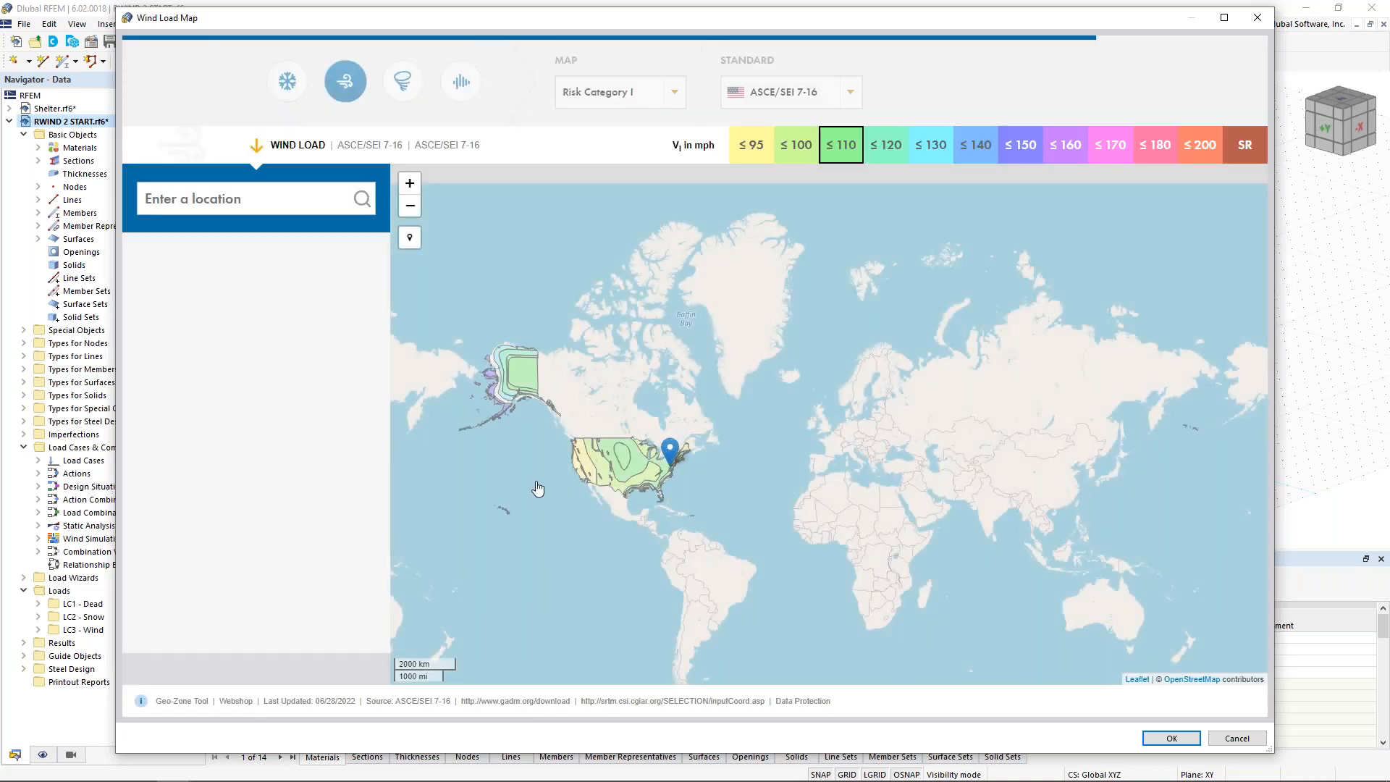
{"action": "scroll", "coordinate": [535, 487], "scroll_direction": "up", "scroll_amount": 1}
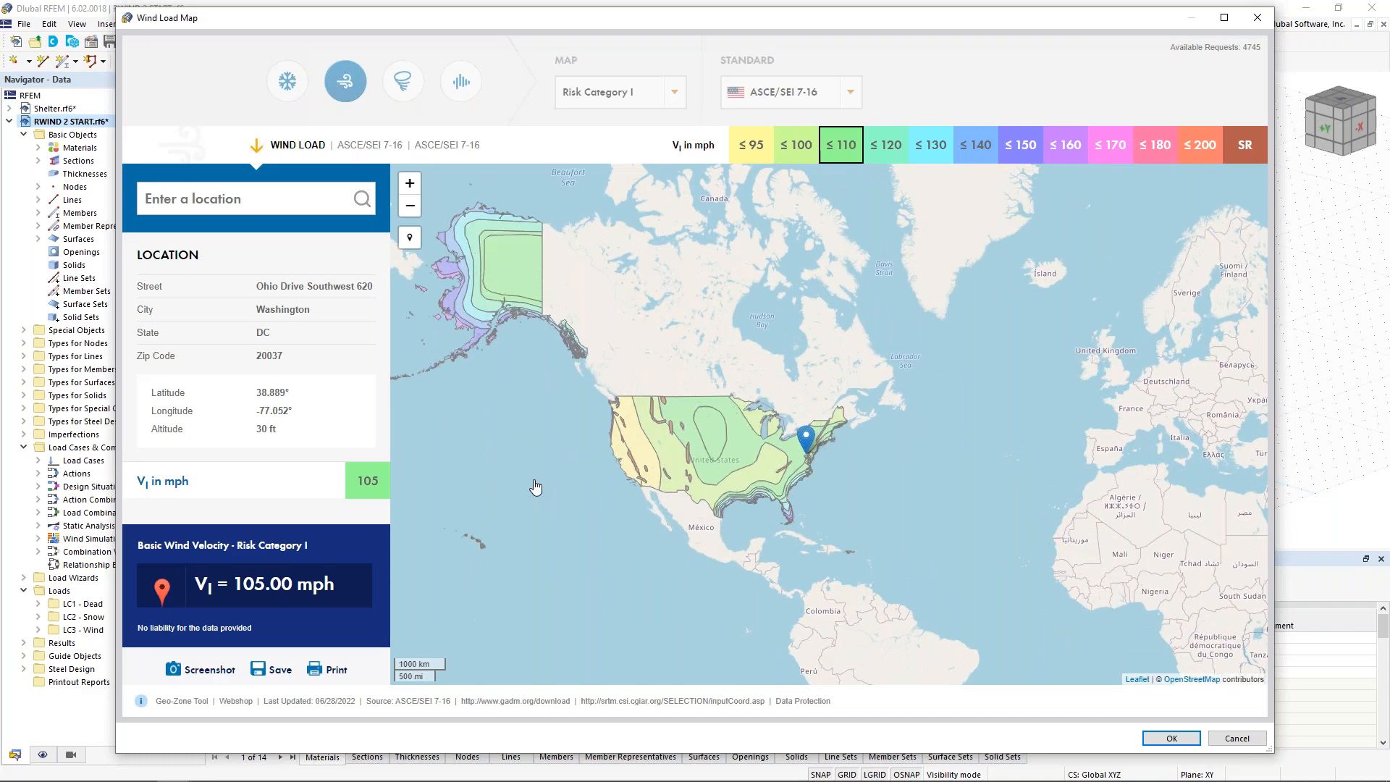
{"action": "scroll", "coordinate": [536, 487], "scroll_direction": "up", "scroll_amount": 1}
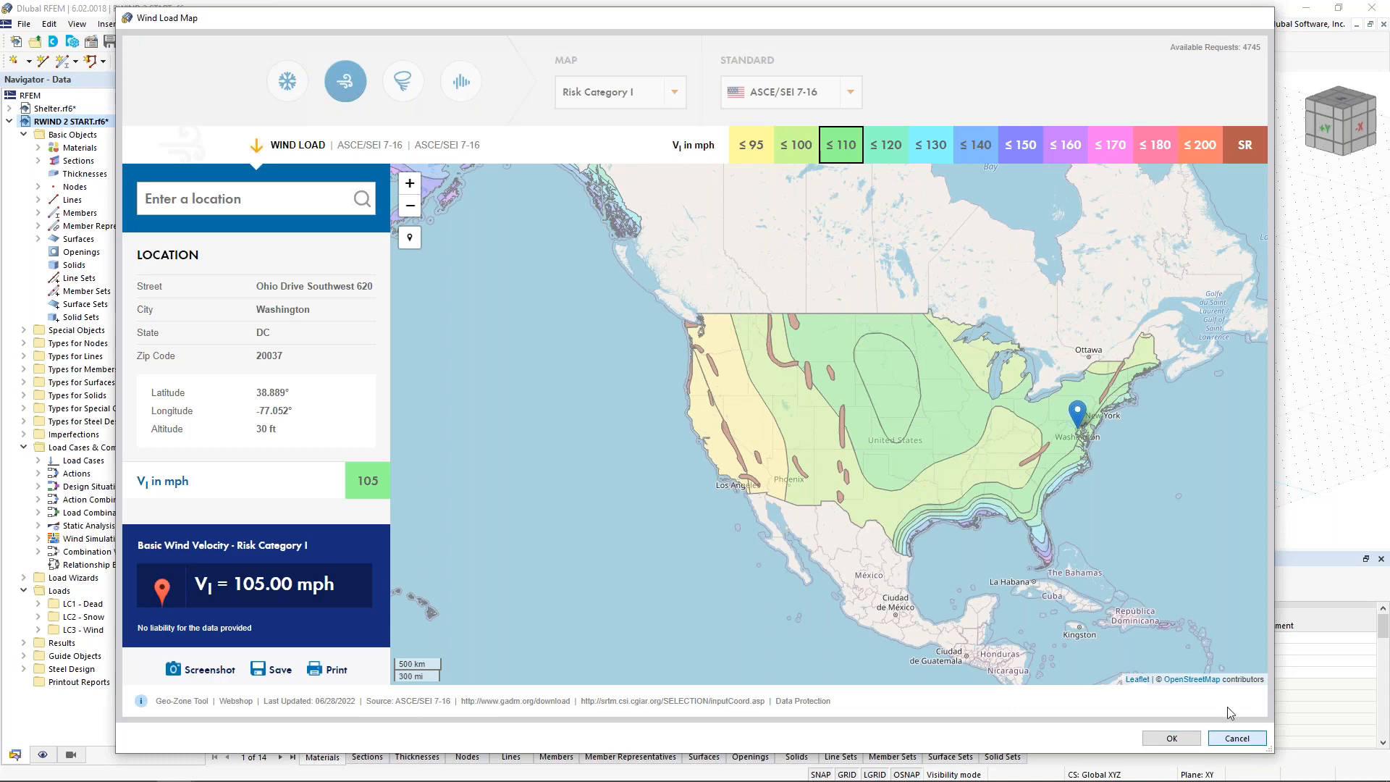
{"action": "left_click", "coordinate": [1234, 737]}
Step: Set the wind profile's definition type to User-defined with a basic wind speed of 70 mph and accept the profile
{"action": "left_click", "coordinate": [692, 273]}
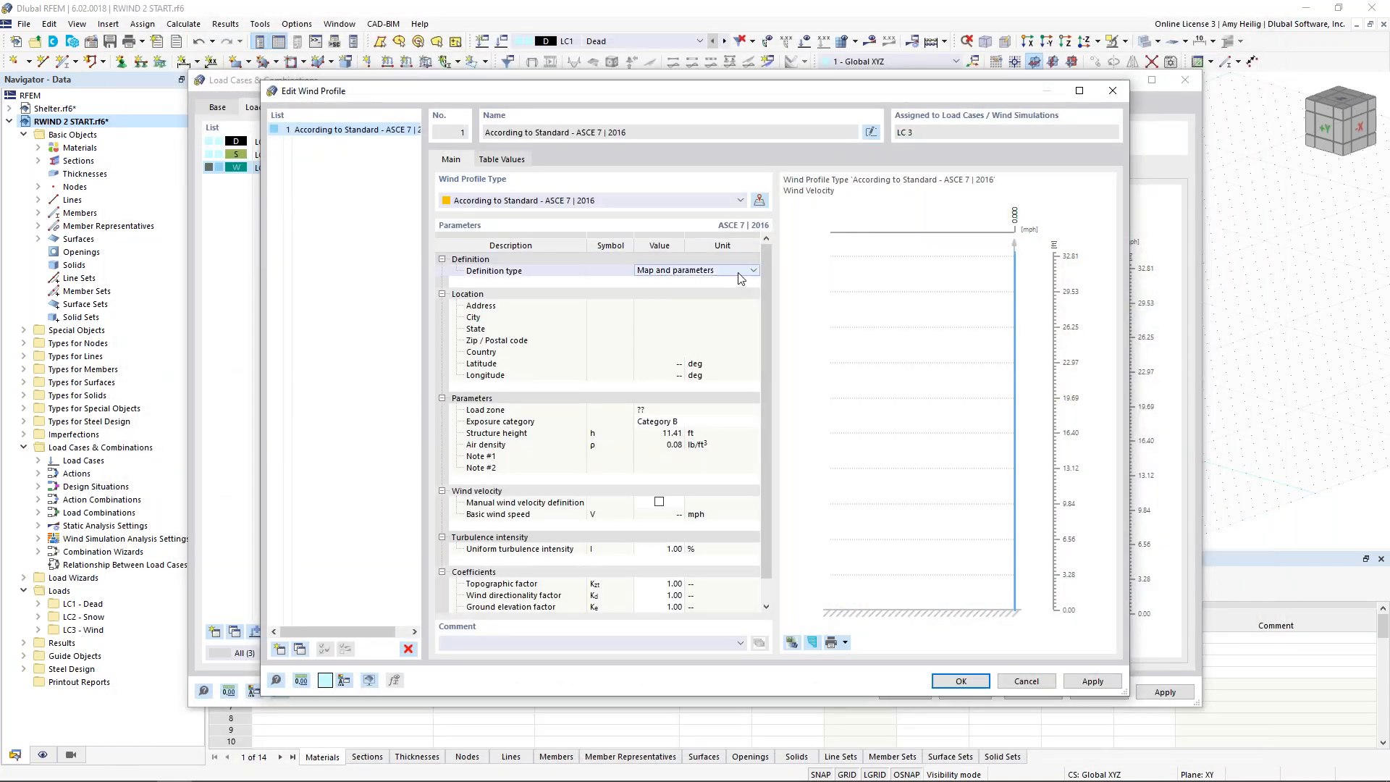
{"action": "left_click", "coordinate": [751, 271]}
{"action": "left_click", "coordinate": [738, 291]}
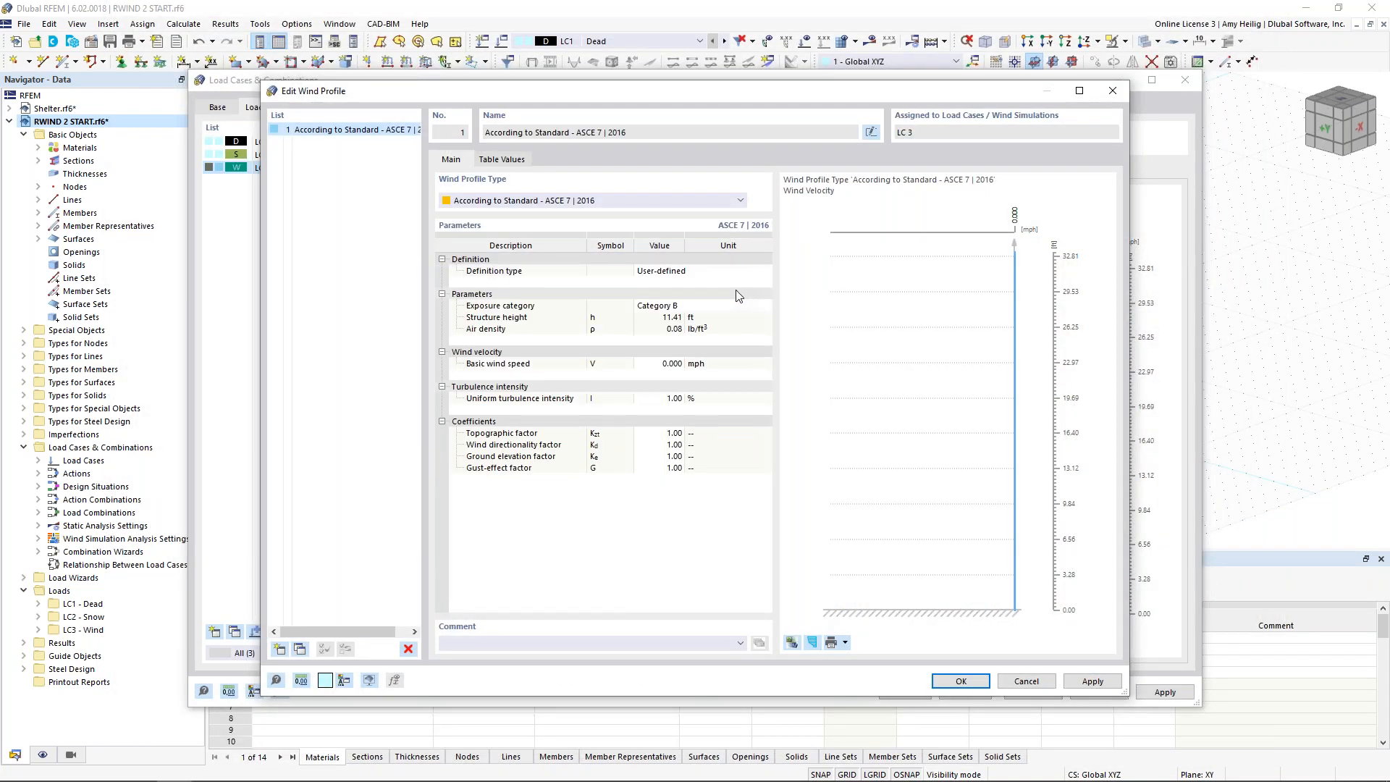
{"action": "left_click", "coordinate": [663, 363]}
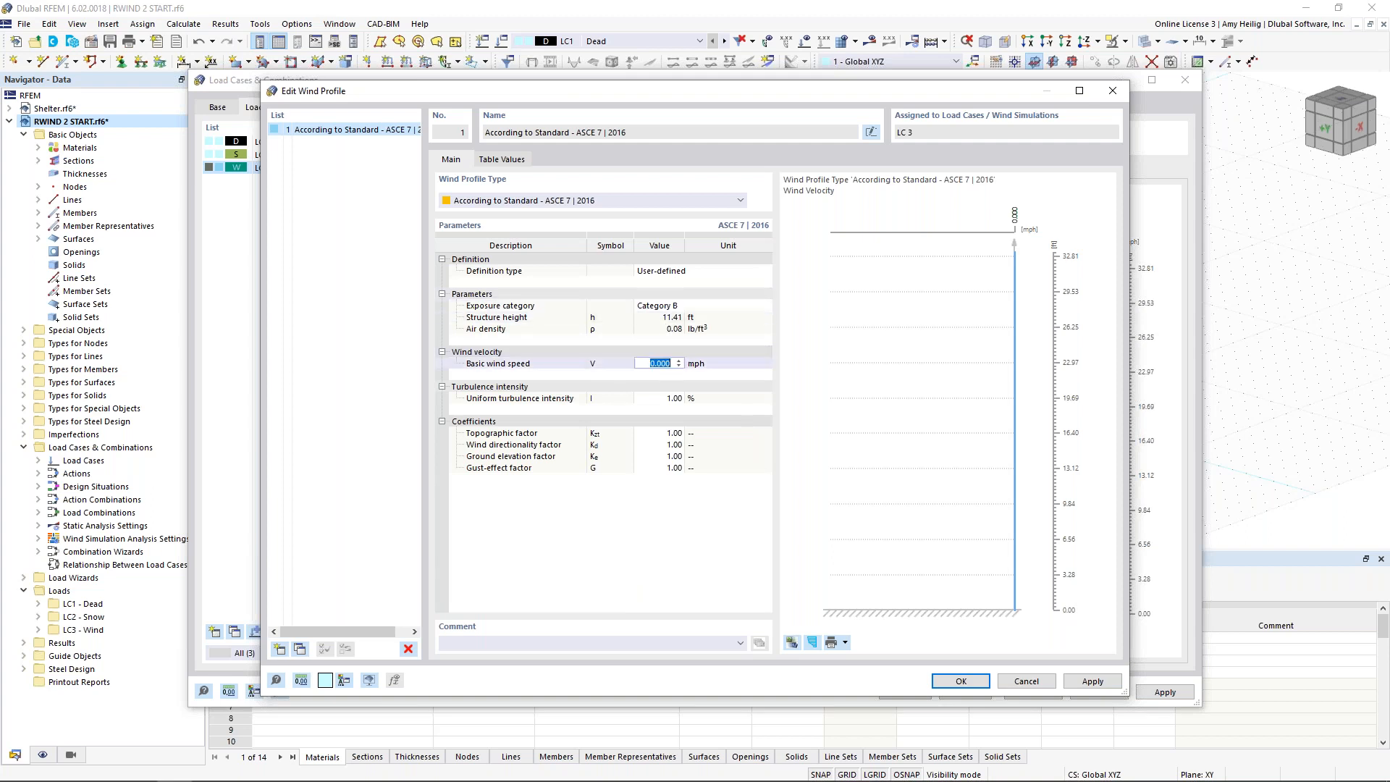
{"action": "type", "text": "70"}
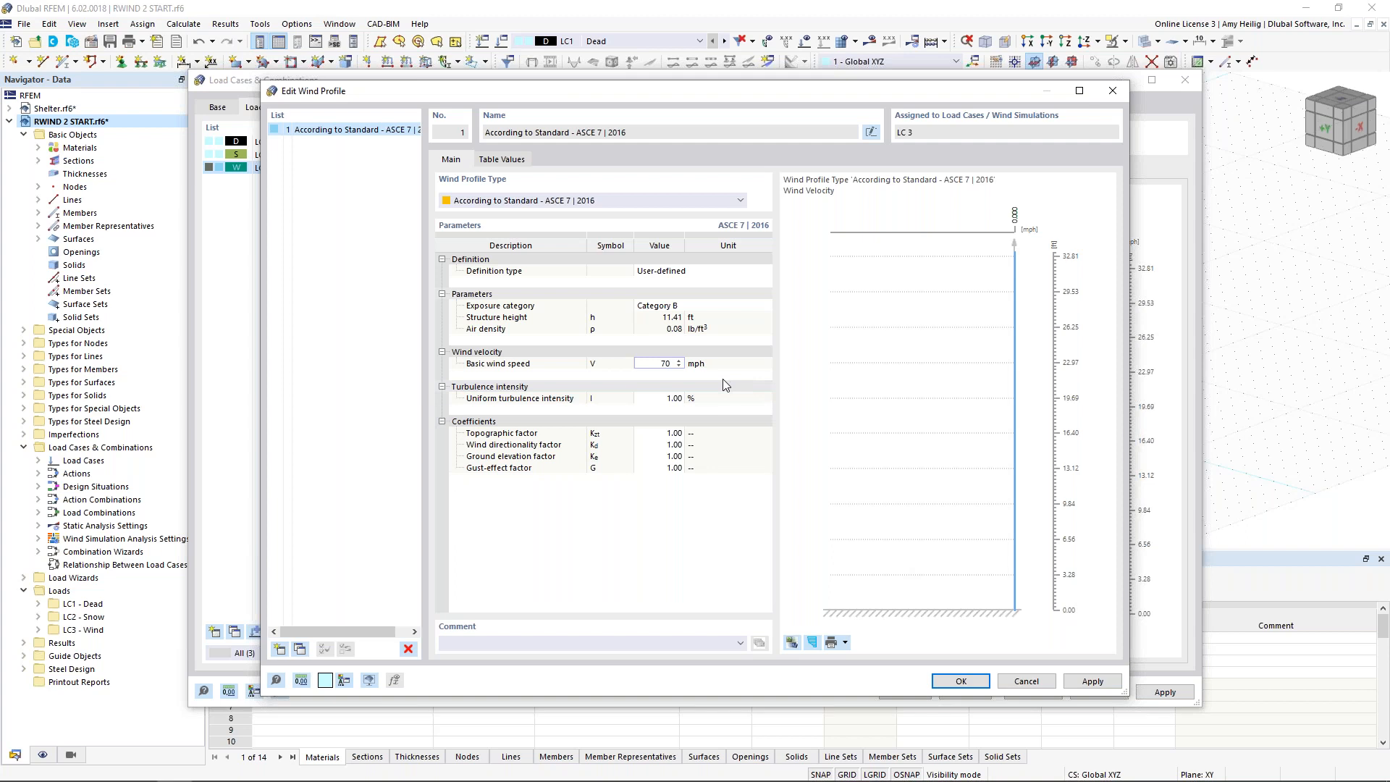
{"action": "left_click", "coordinate": [721, 401]}
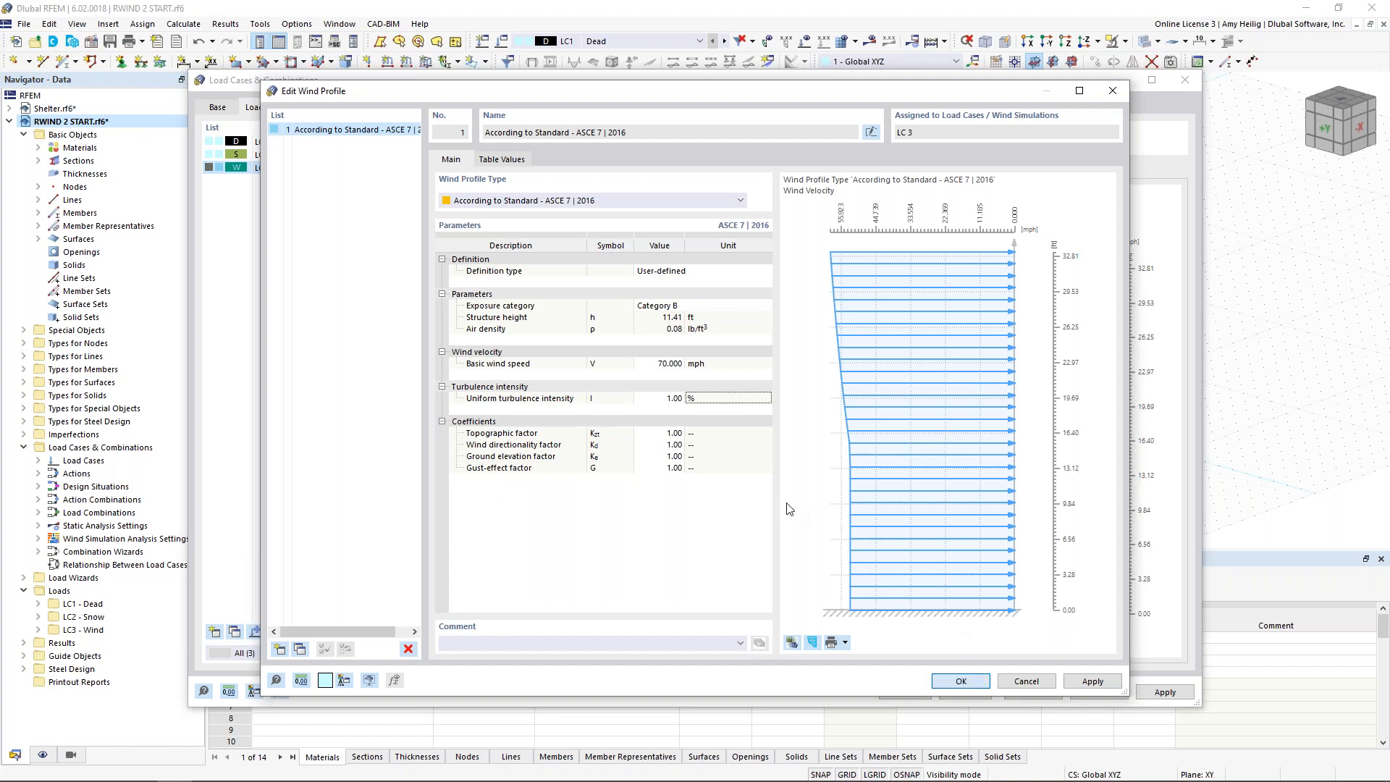
{"action": "key", "text": "Return"}
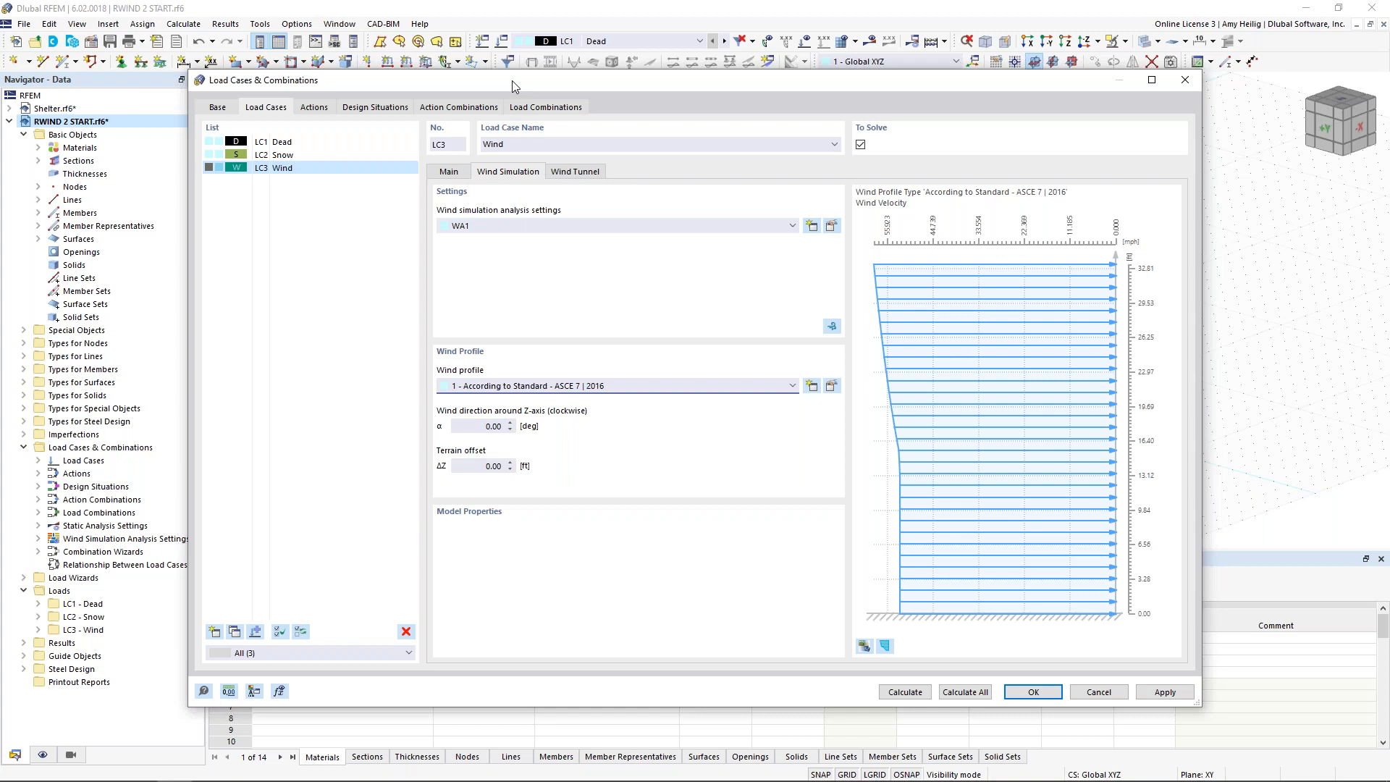
Step: Examine the shelter model's orientation against the global axes behind the load case settings to check the wind direction
{"action": "left_click_drag", "start_coordinate": [513, 80], "coordinate": [753, 104]}
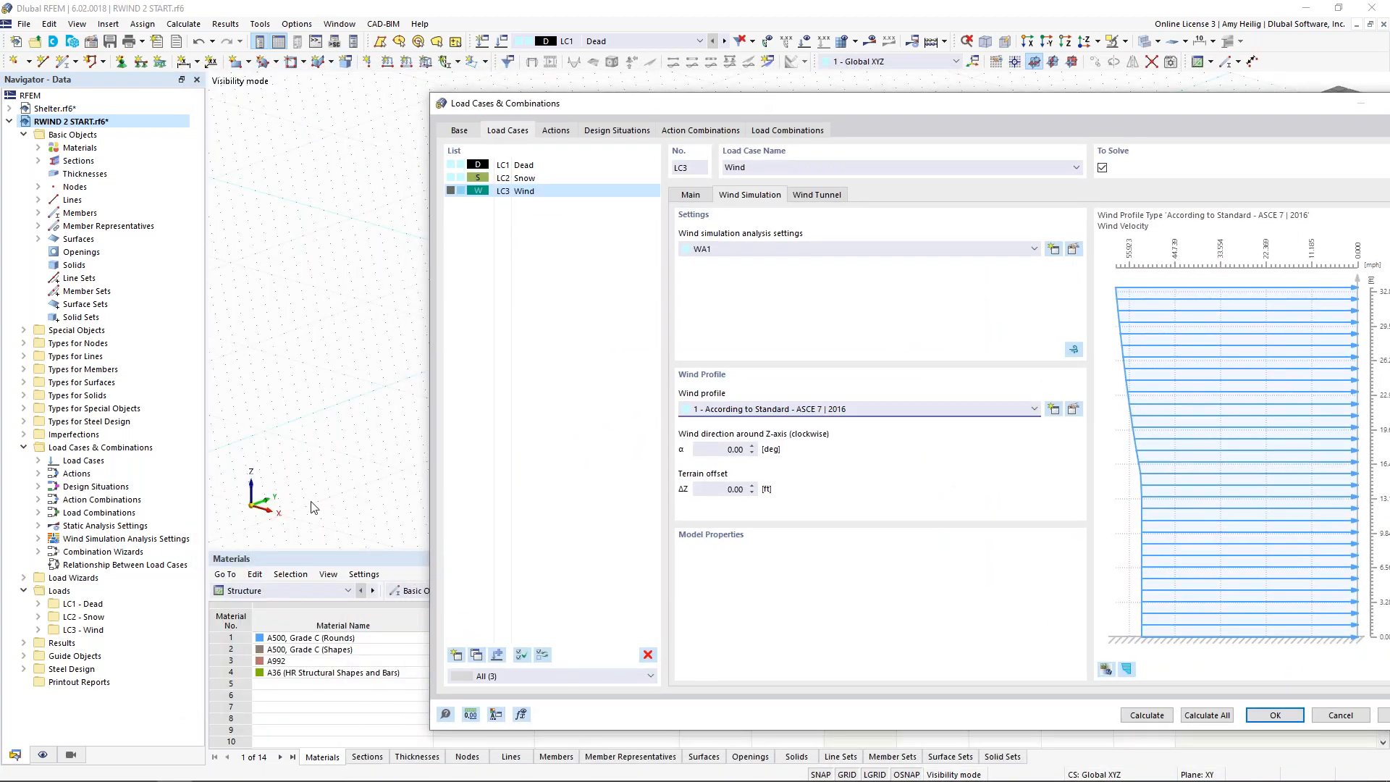
{"action": "left_click_drag", "start_coordinate": [754, 110], "coordinate": [722, 451]}
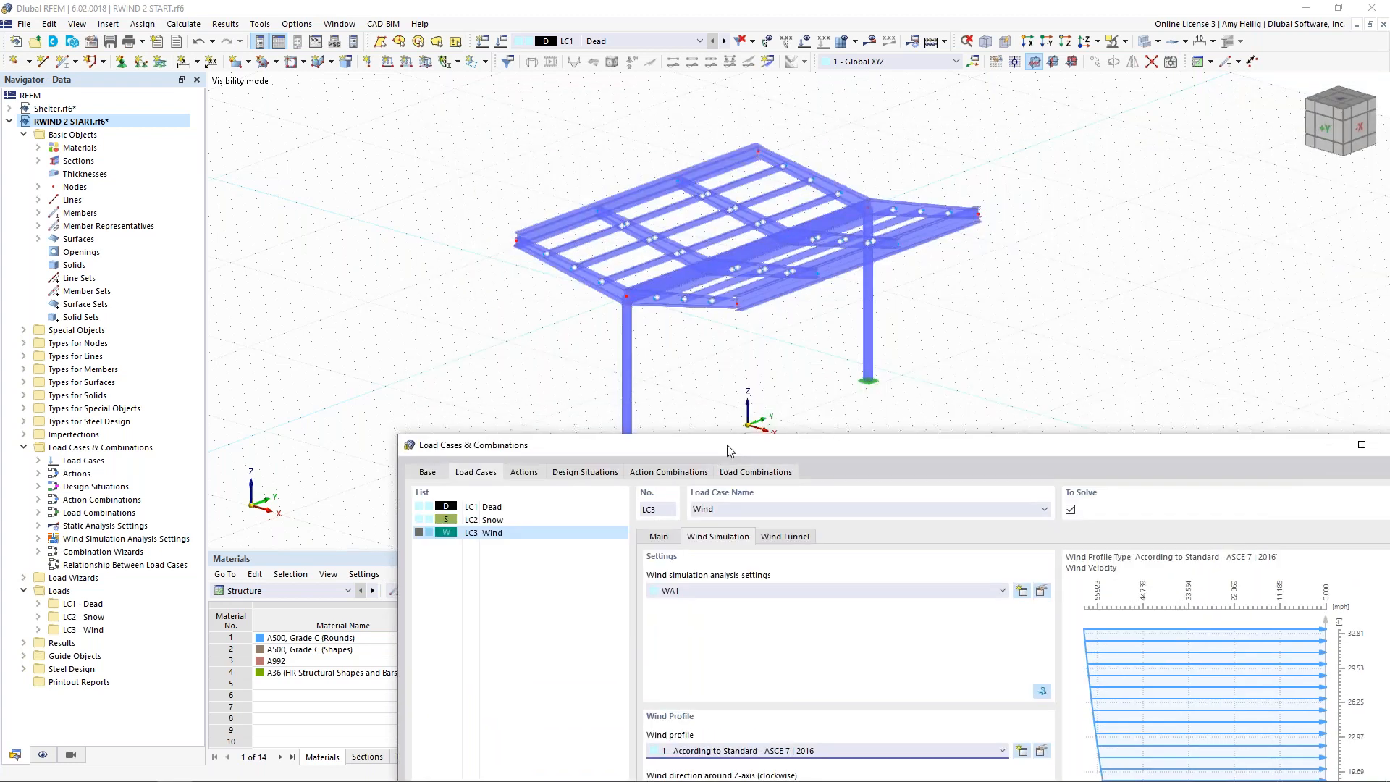
{"action": "left_click_drag", "start_coordinate": [729, 453], "coordinate": [601, 85]}
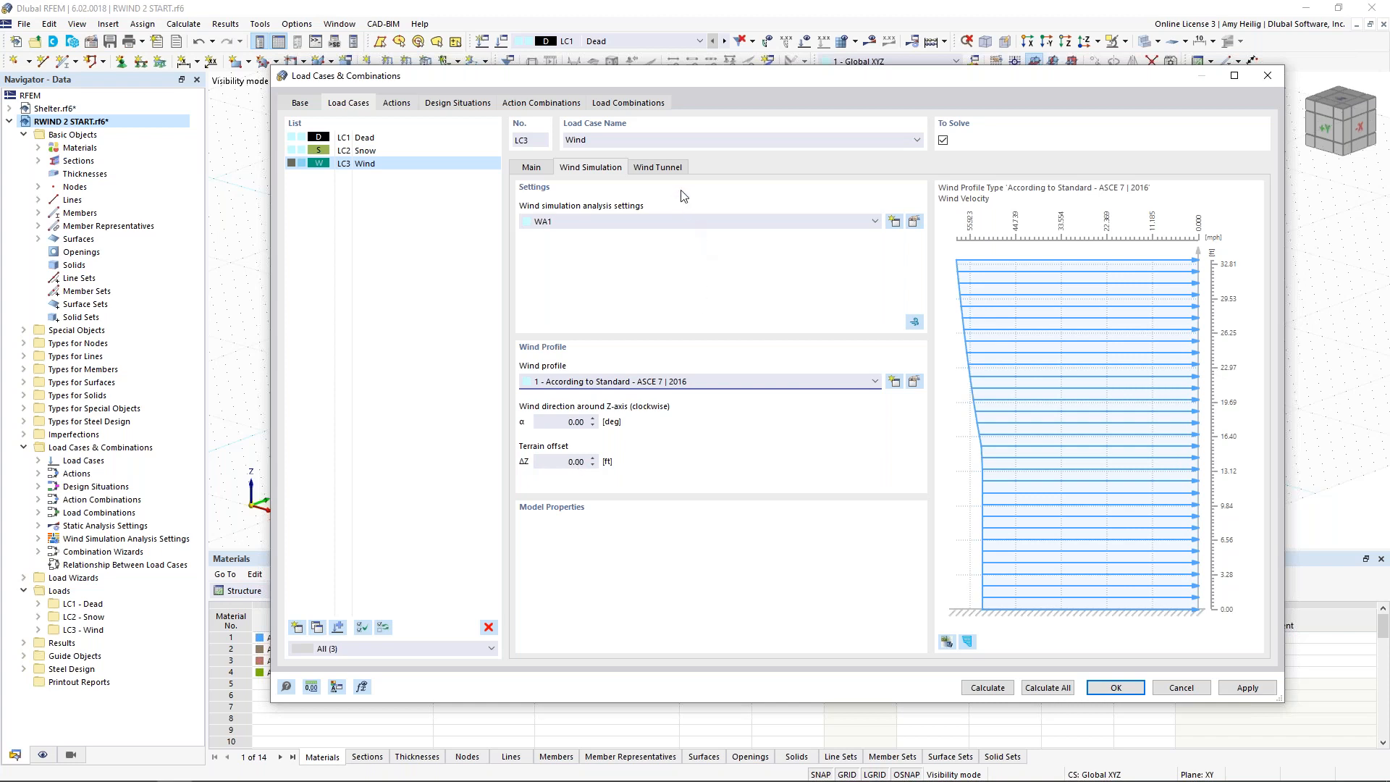
Step: Review the Wind load case's wind tunnel depth, width and height dimensions, return to its wind simulation settings and accept the load cases
{"action": "left_click", "coordinate": [665, 172]}
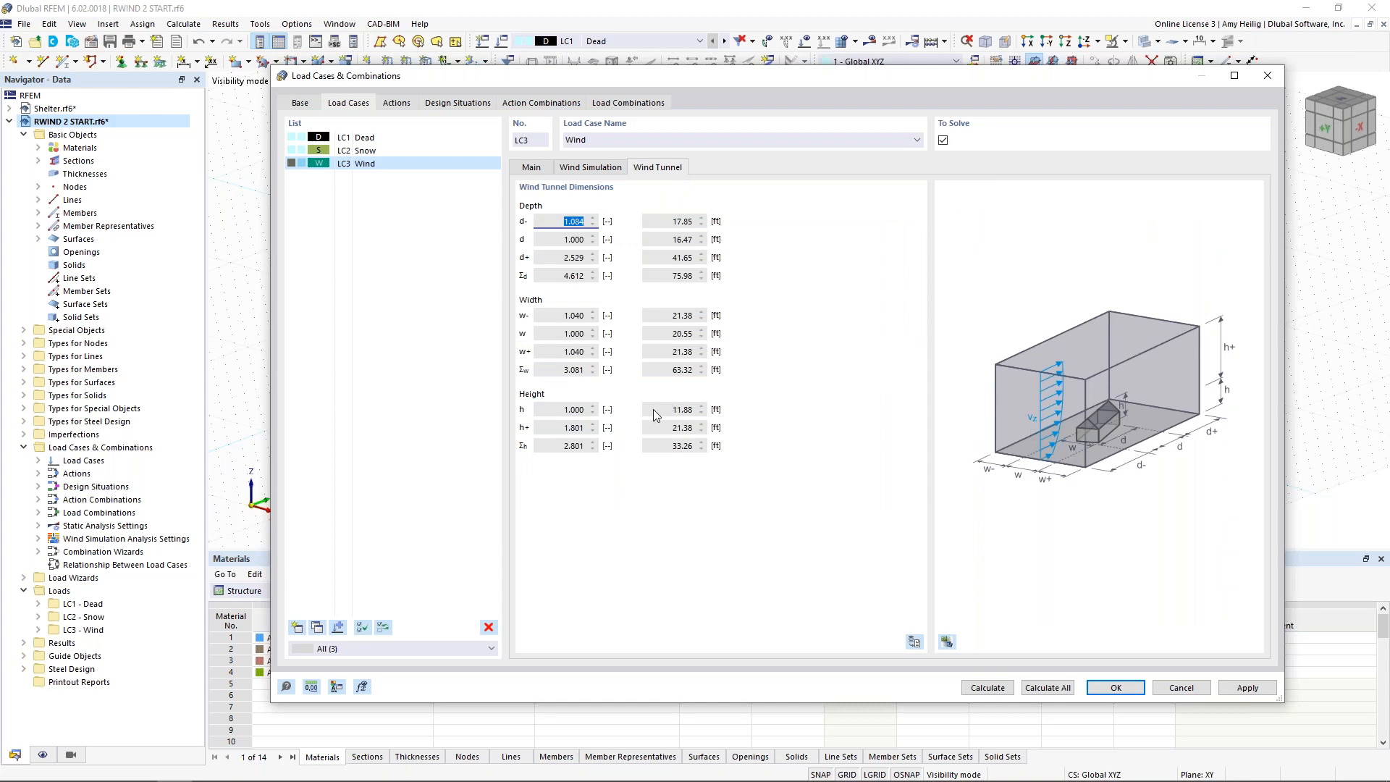
{"action": "left_click_drag", "start_coordinate": [914, 78], "coordinate": [903, 40]}
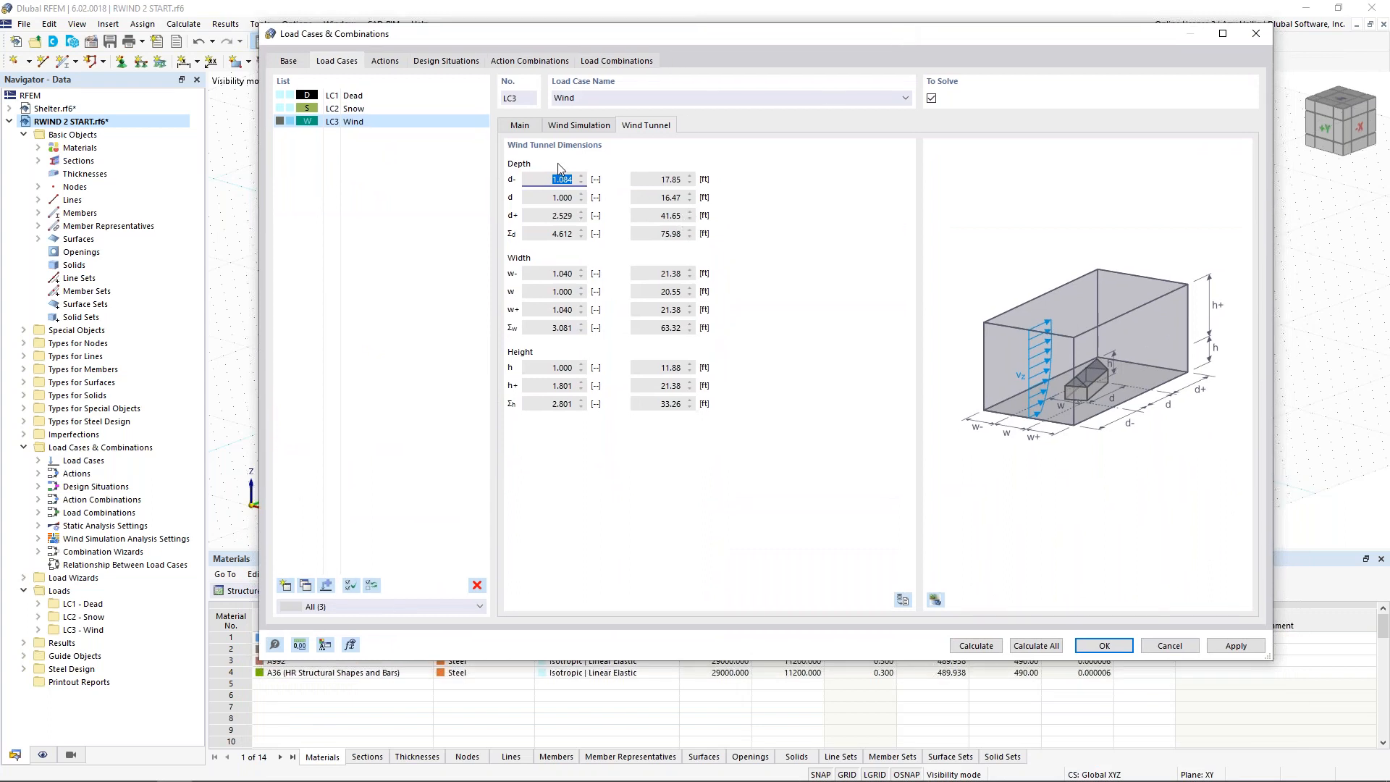
{"action": "left_click", "coordinate": [583, 126]}
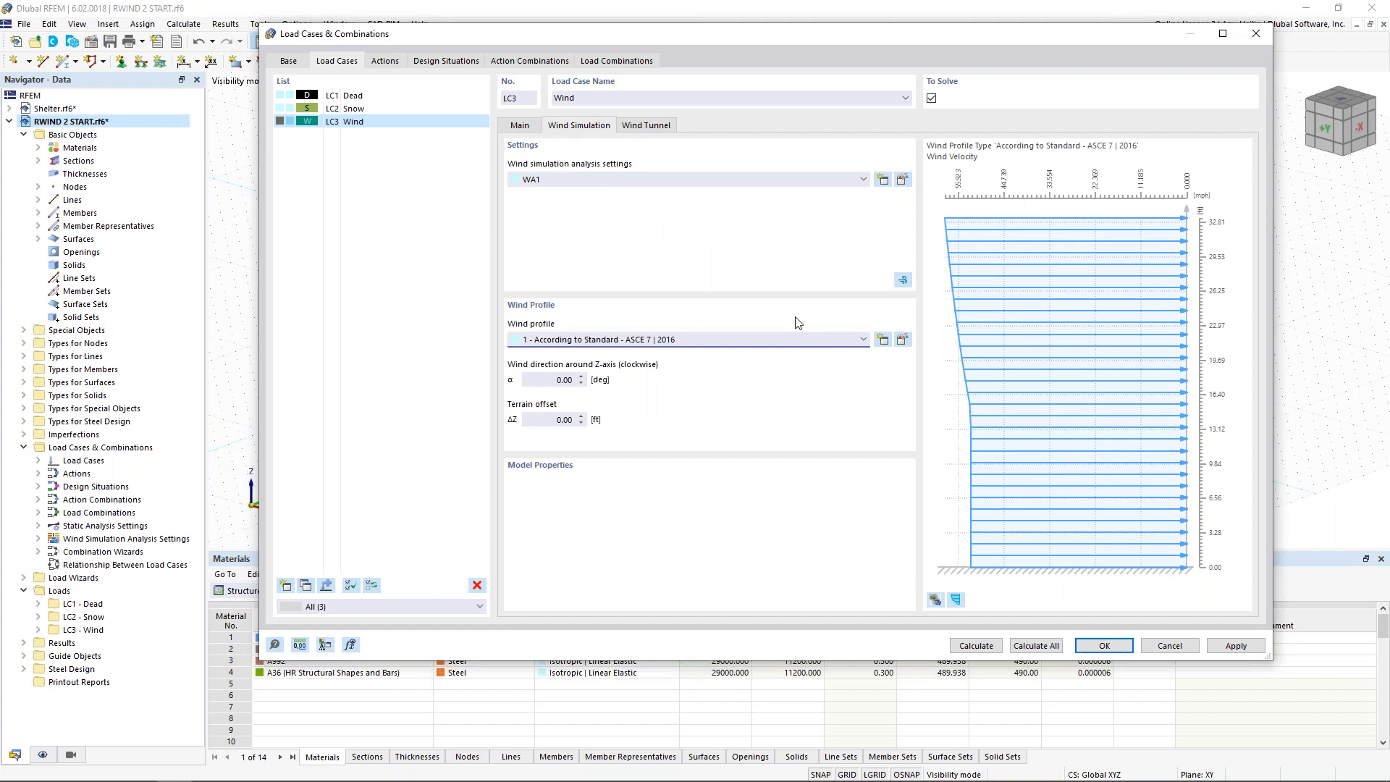
{"action": "left_click", "coordinate": [1087, 654]}
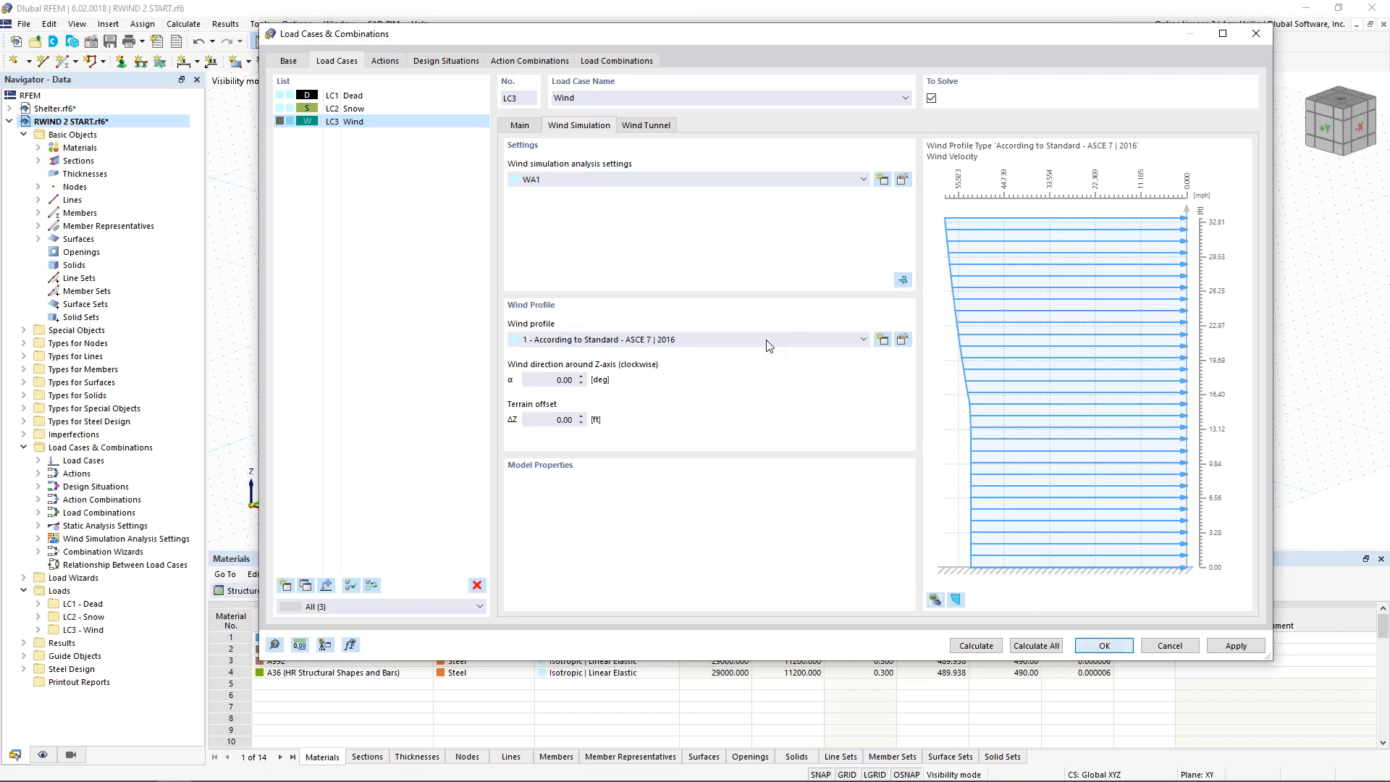
Step: In the mesh settings for wind simulation, set the simplification level of detail to 1 and enable Active (visible) objects only
{"action": "left_click", "coordinate": [183, 24]}
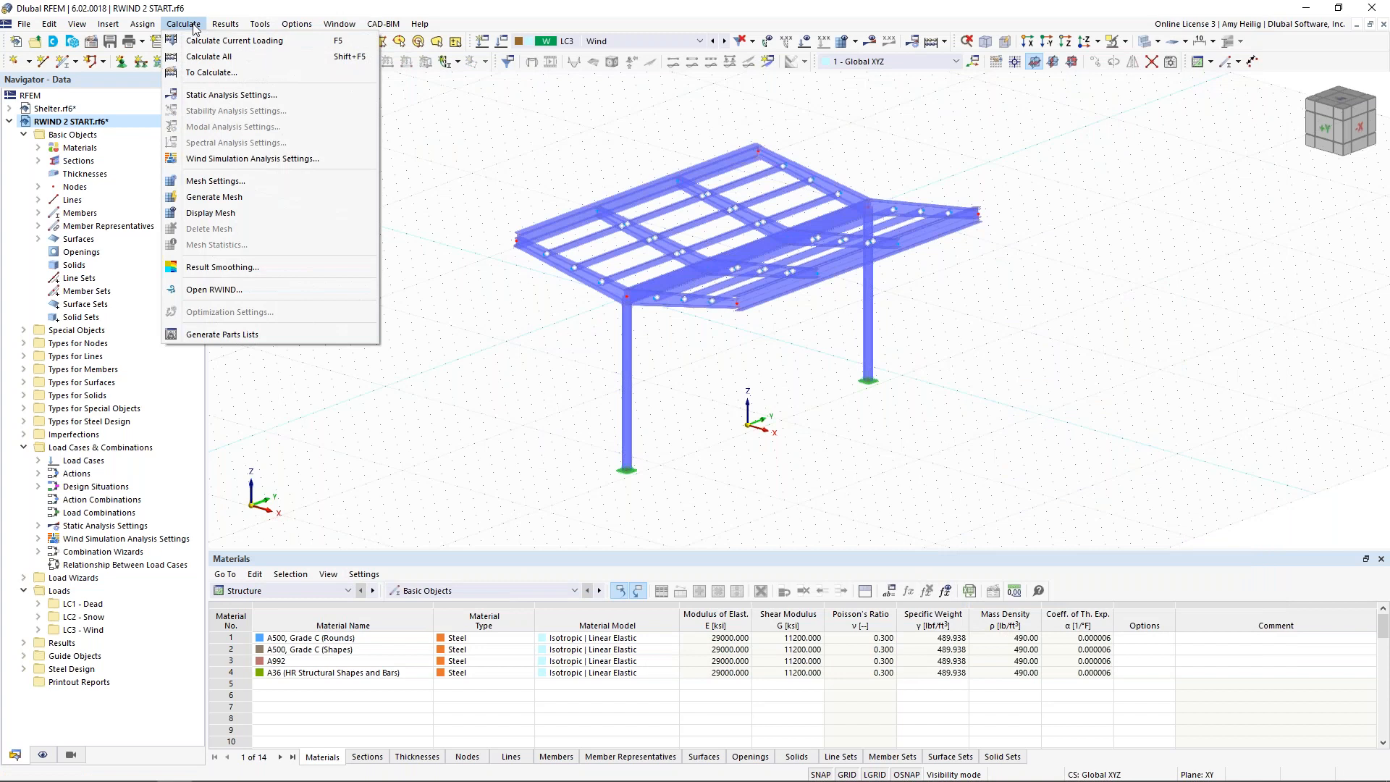
{"action": "left_click", "coordinate": [216, 182]}
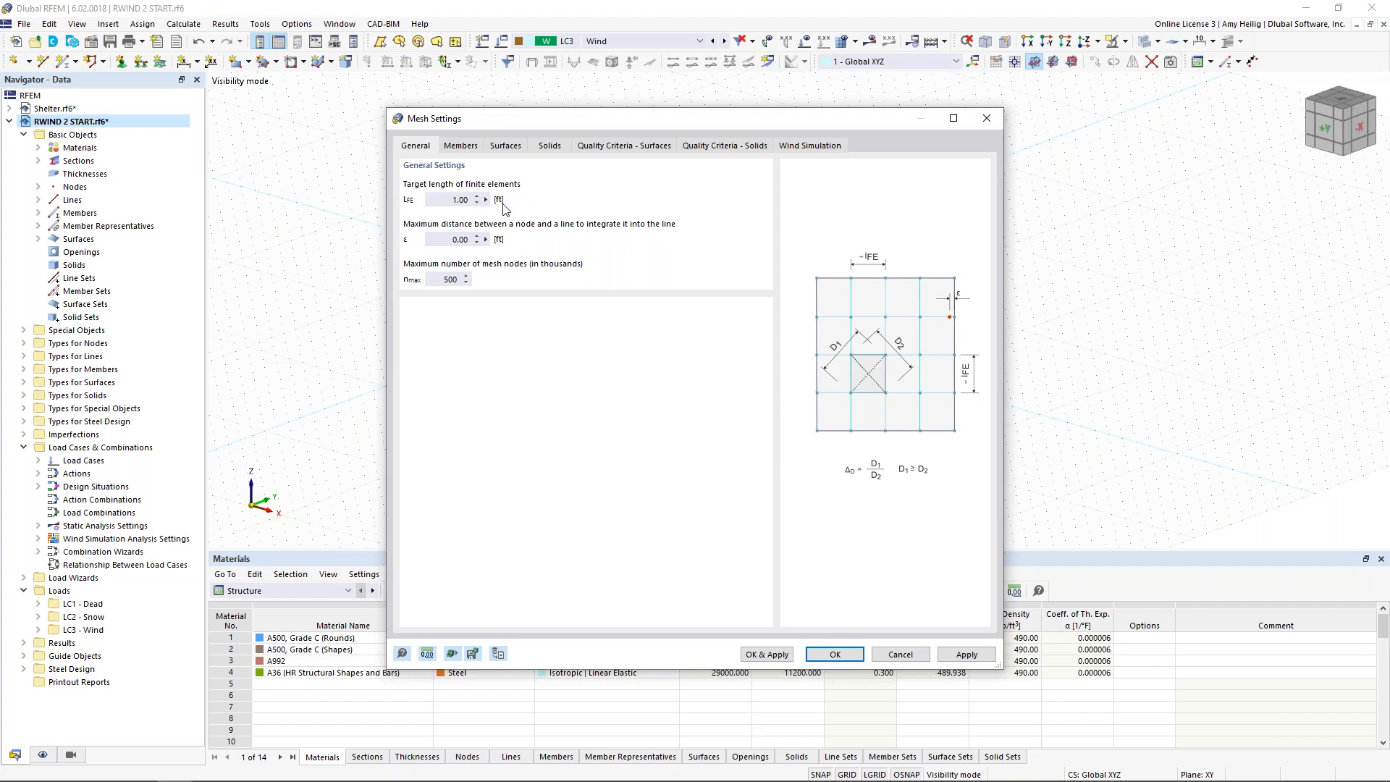
{"action": "left_click", "coordinate": [816, 148]}
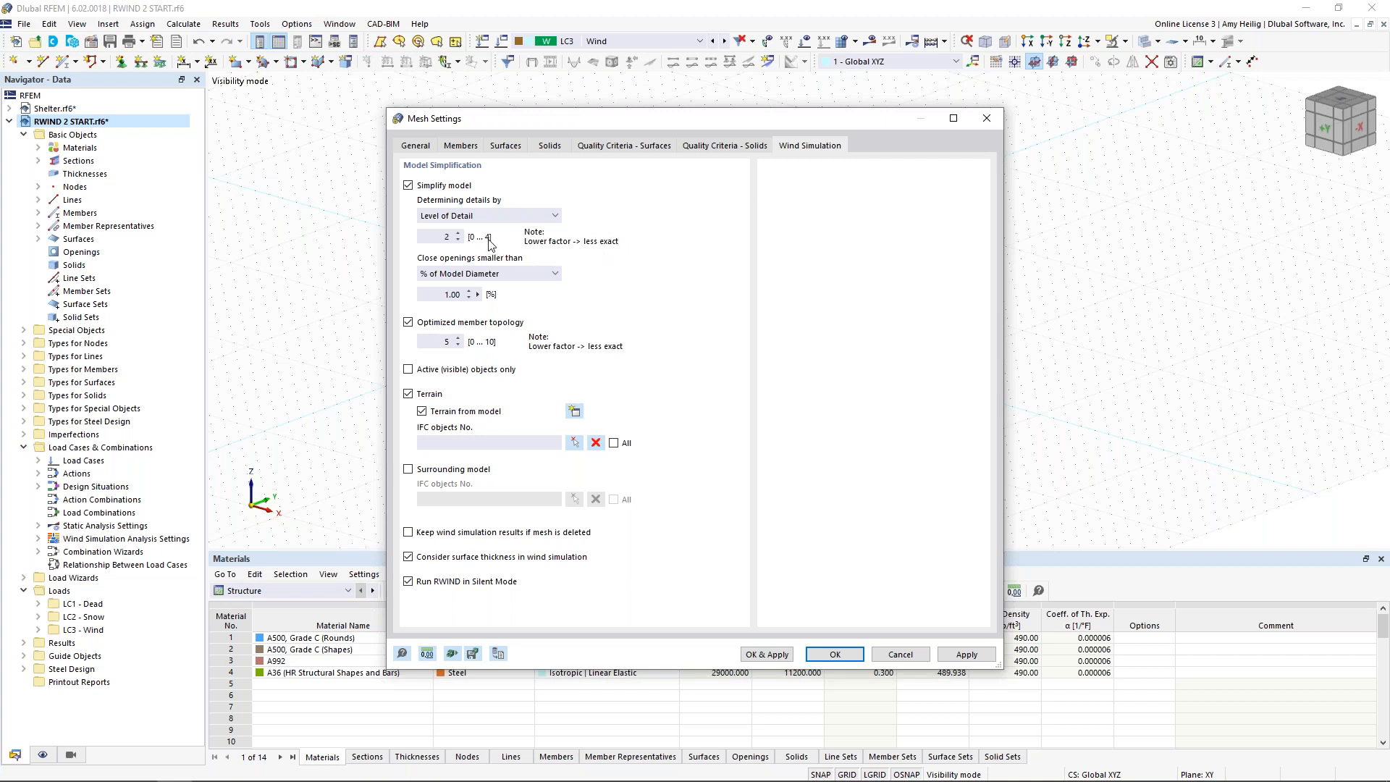
{"action": "left_click", "coordinate": [457, 240]}
{"action": "left_click", "coordinate": [440, 235]}
{"action": "left_click", "coordinate": [409, 370]}
Step: Check the visible model, enable Keep wind simulation results if mesh is deleted and accept the mesh settings
{"action": "left_click_drag", "start_coordinate": [604, 120], "coordinate": [572, 428]}
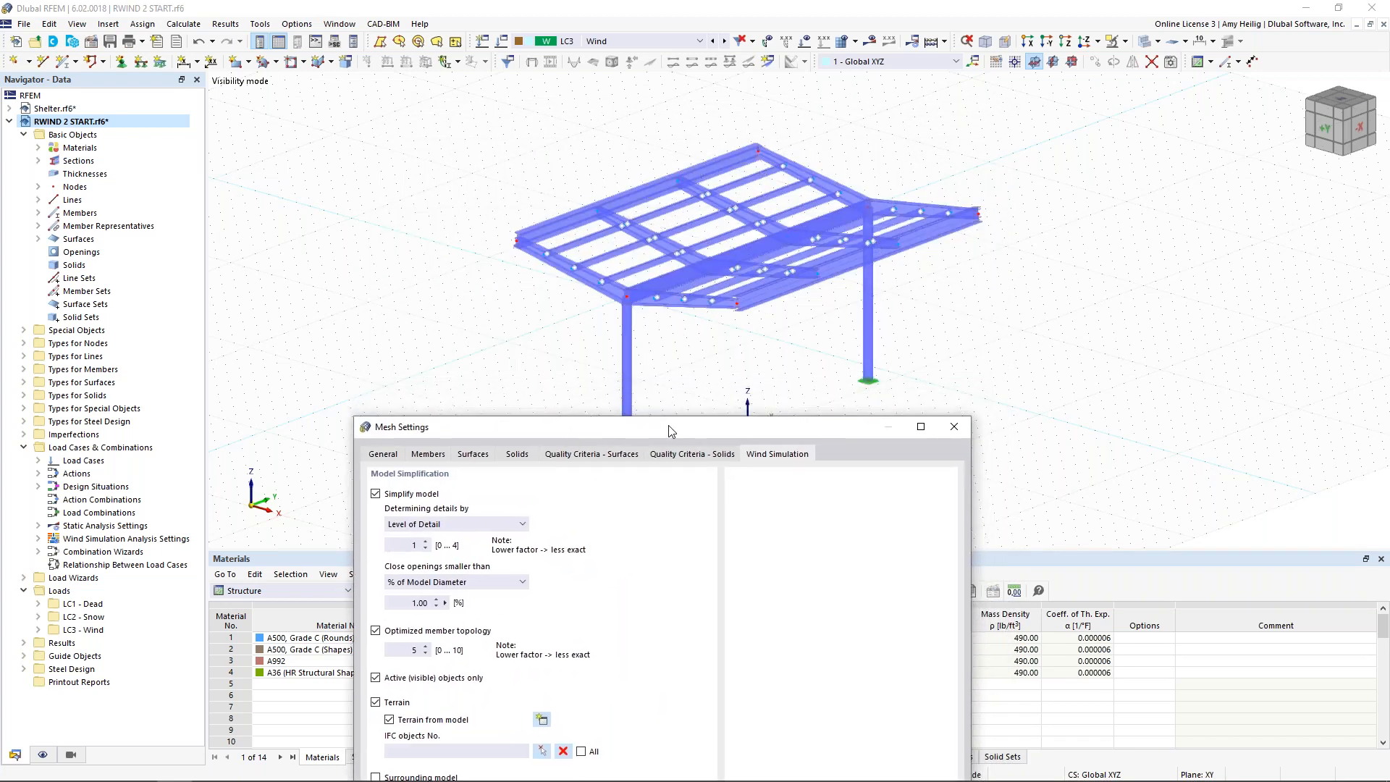
{"action": "left_click_drag", "start_coordinate": [674, 426], "coordinate": [691, 103]}
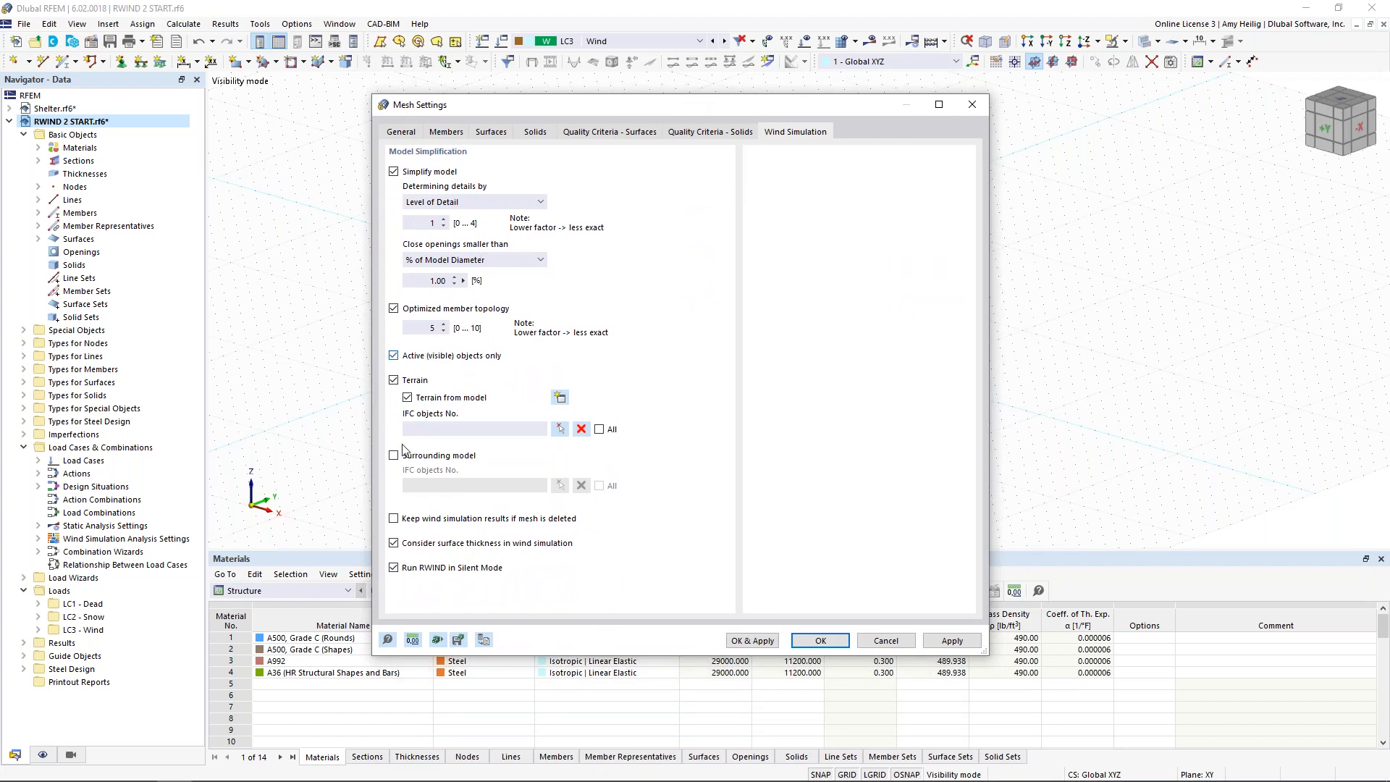
{"action": "left_click", "coordinate": [396, 518]}
{"action": "left_click", "coordinate": [821, 641]}
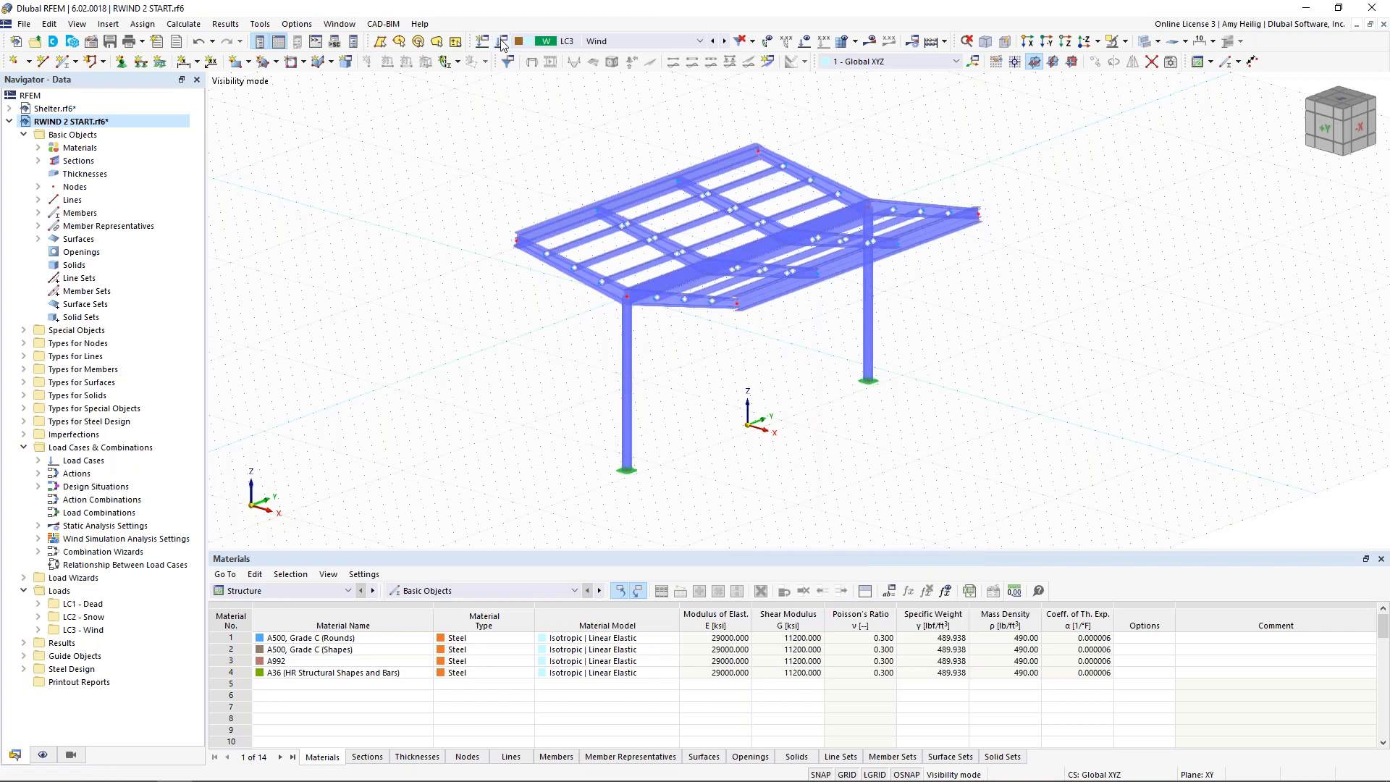
Step: Launch the wind simulation calculation from the Wind load case's wind simulation settings and switch to the RWIND window
{"action": "left_click", "coordinate": [508, 61]}
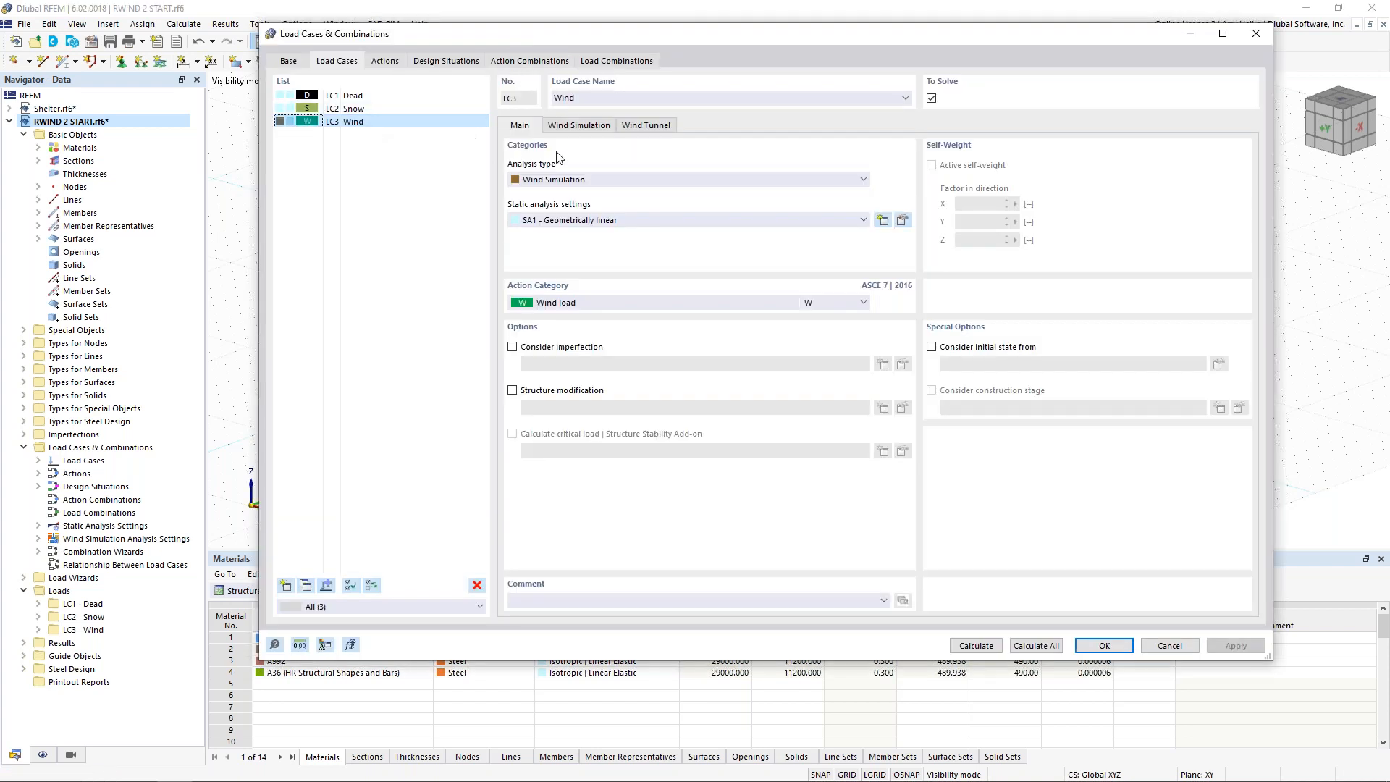
{"action": "left_click", "coordinate": [585, 131]}
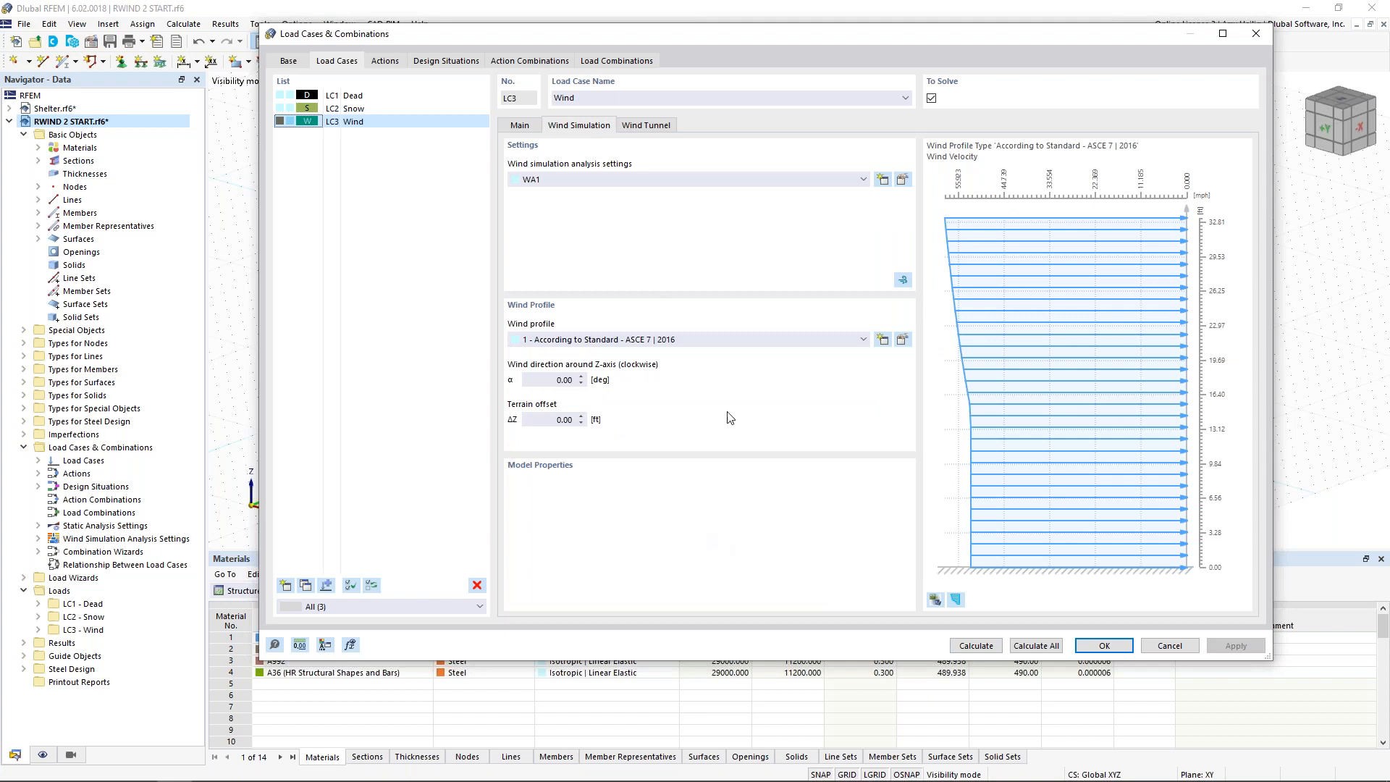
{"action": "left_click", "coordinate": [903, 281]}
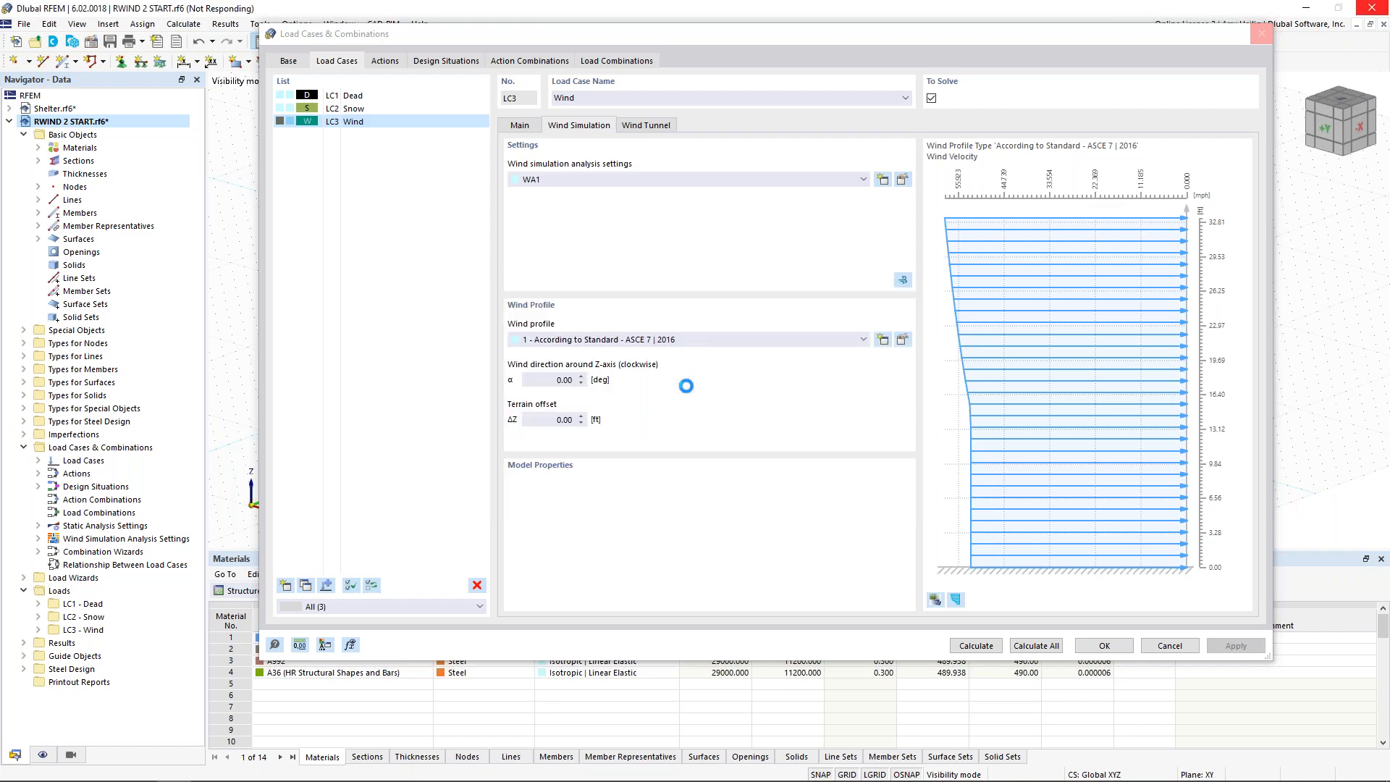
{"action": "key", "text": "super+Tab"}
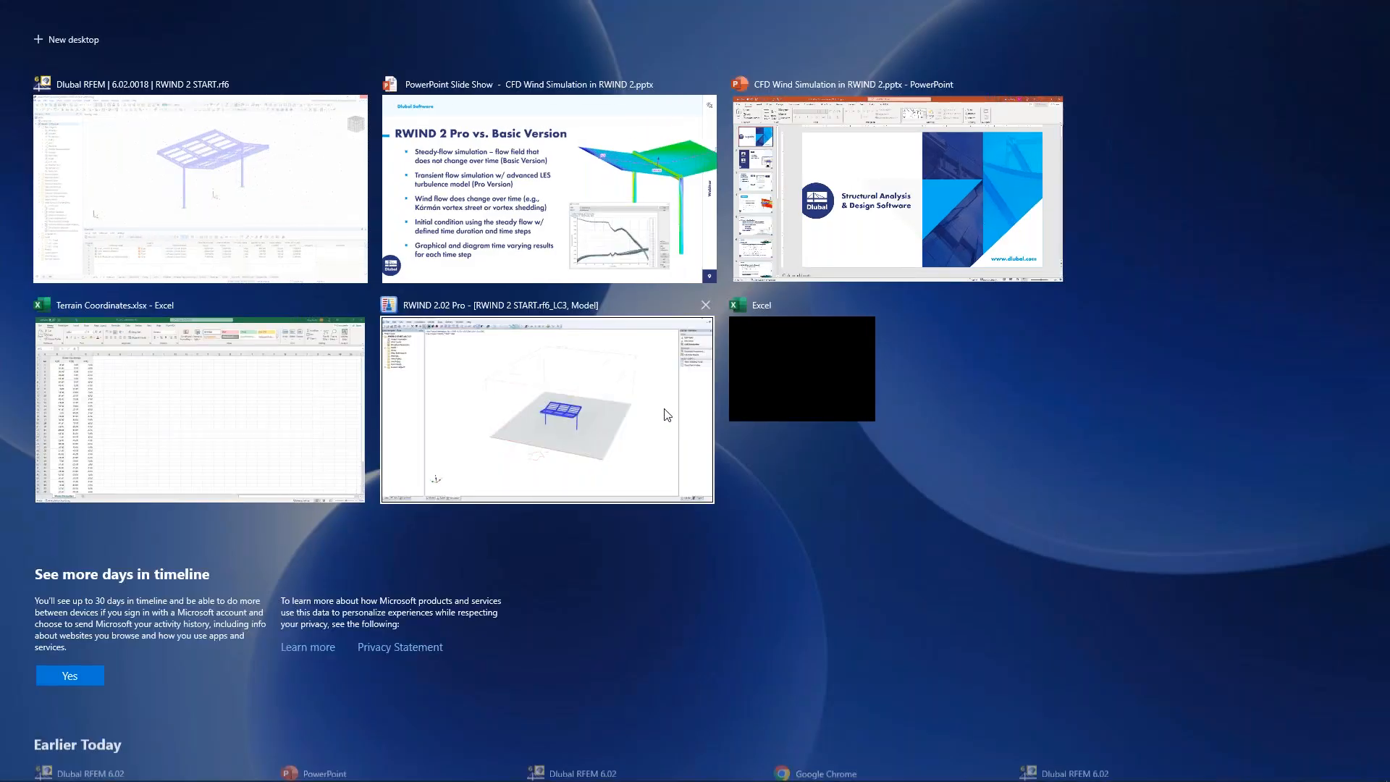
{"action": "left_click", "coordinate": [665, 410]}
Step: View the imported shelter model up close and start calculating the simulation results in RWIND
{"action": "middle_click_drag", "start_coordinate": [761, 512], "coordinate": [718, 456]}
{"action": "left_click", "coordinate": [210, 757]}
{"action": "scroll", "coordinate": [800, 414], "scroll_direction": "up", "scroll_amount": 5}
{"action": "middle_click_drag", "start_coordinate": [780, 478], "coordinate": [691, 458]}
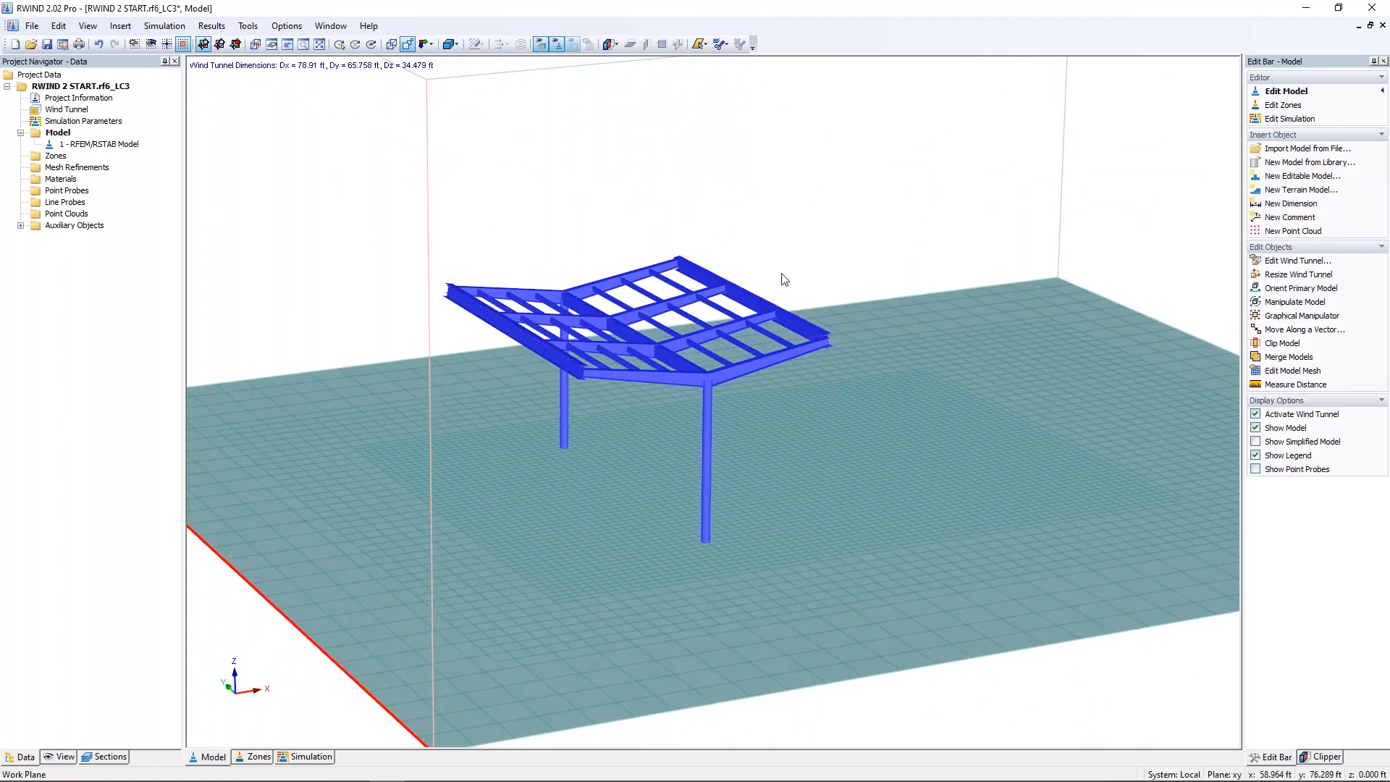
{"action": "left_click", "coordinate": [1294, 118]}
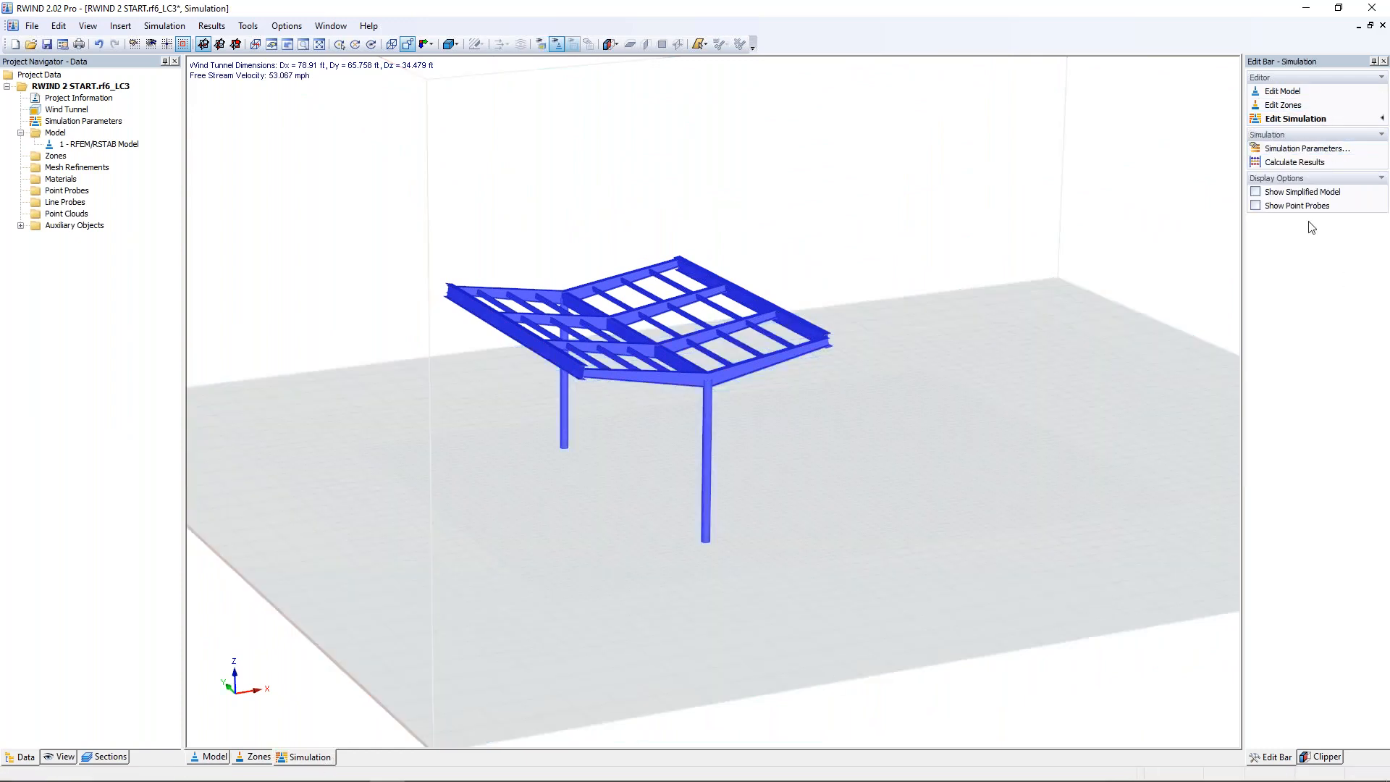
{"action": "left_click", "coordinate": [1296, 164]}
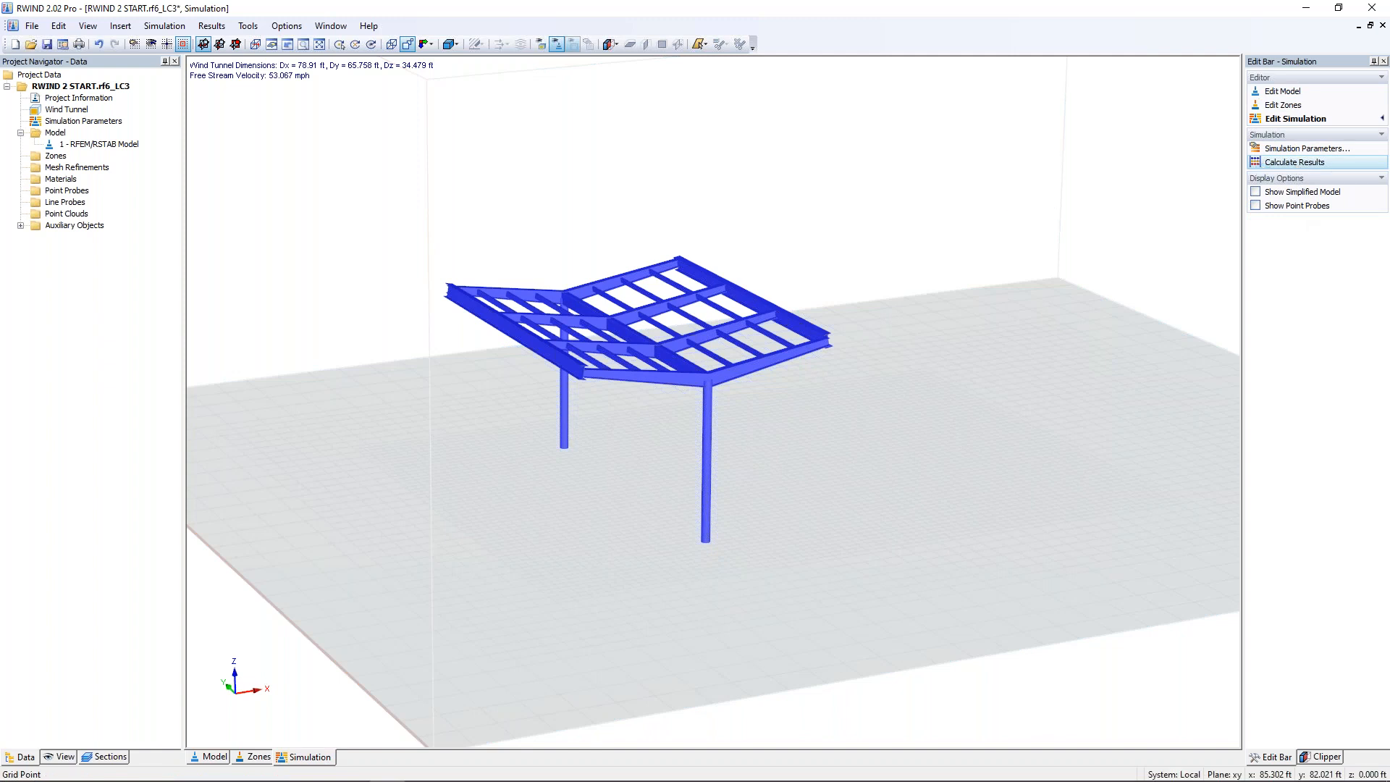
Step: Return to the model editor and examine the shelter, the ground mesh and the whole wind tunnel with its inflow direction
{"action": "mouse_move", "coordinate": [208, 778]}
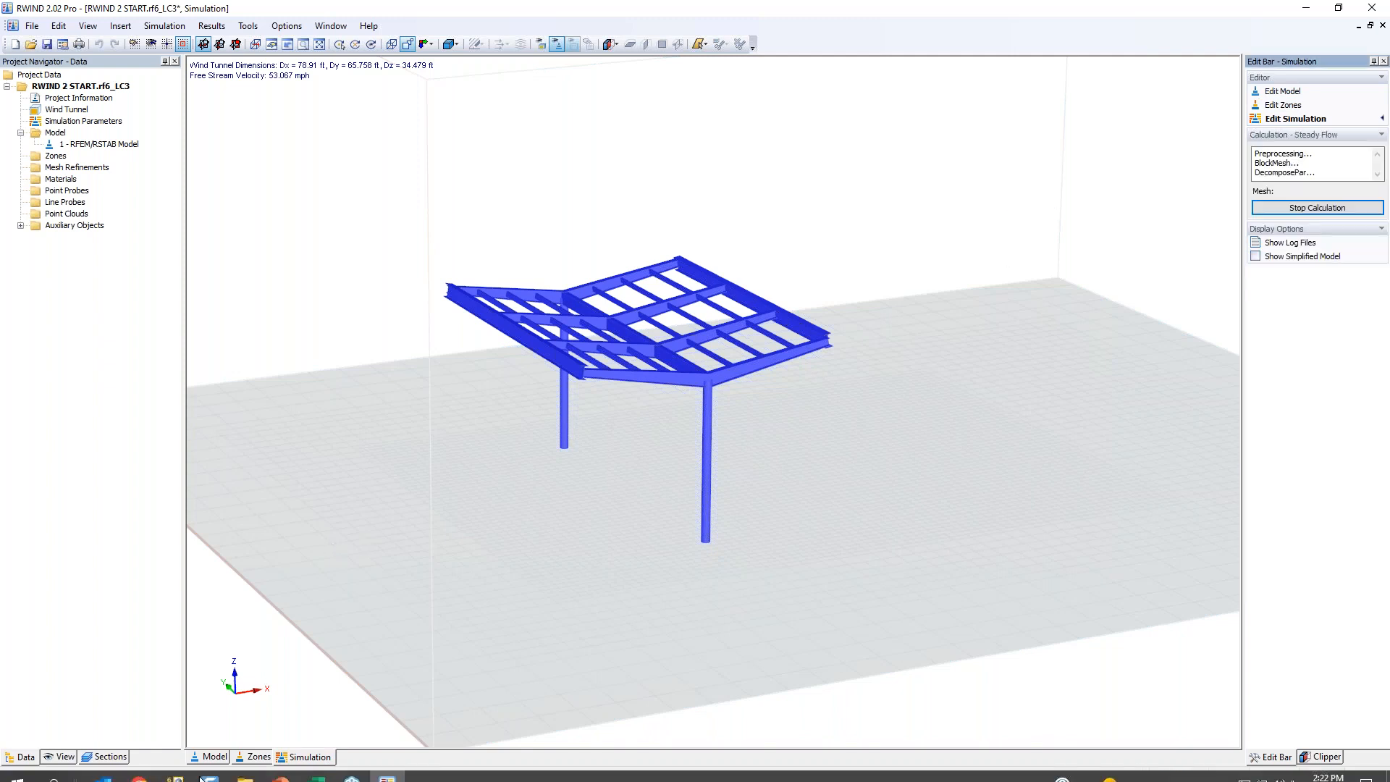
{"action": "left_click", "coordinate": [210, 757]}
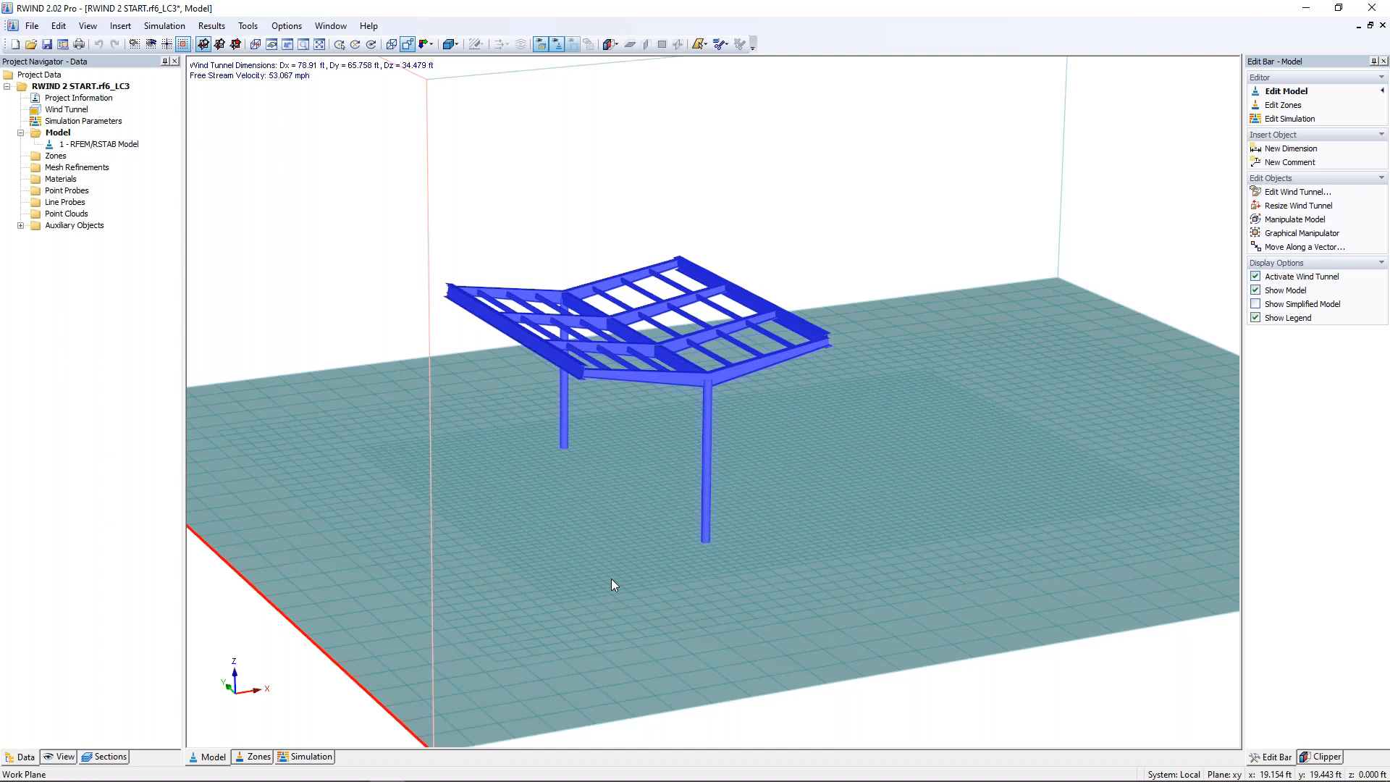
{"action": "scroll", "coordinate": [597, 579], "scroll_direction": "up", "scroll_amount": 2}
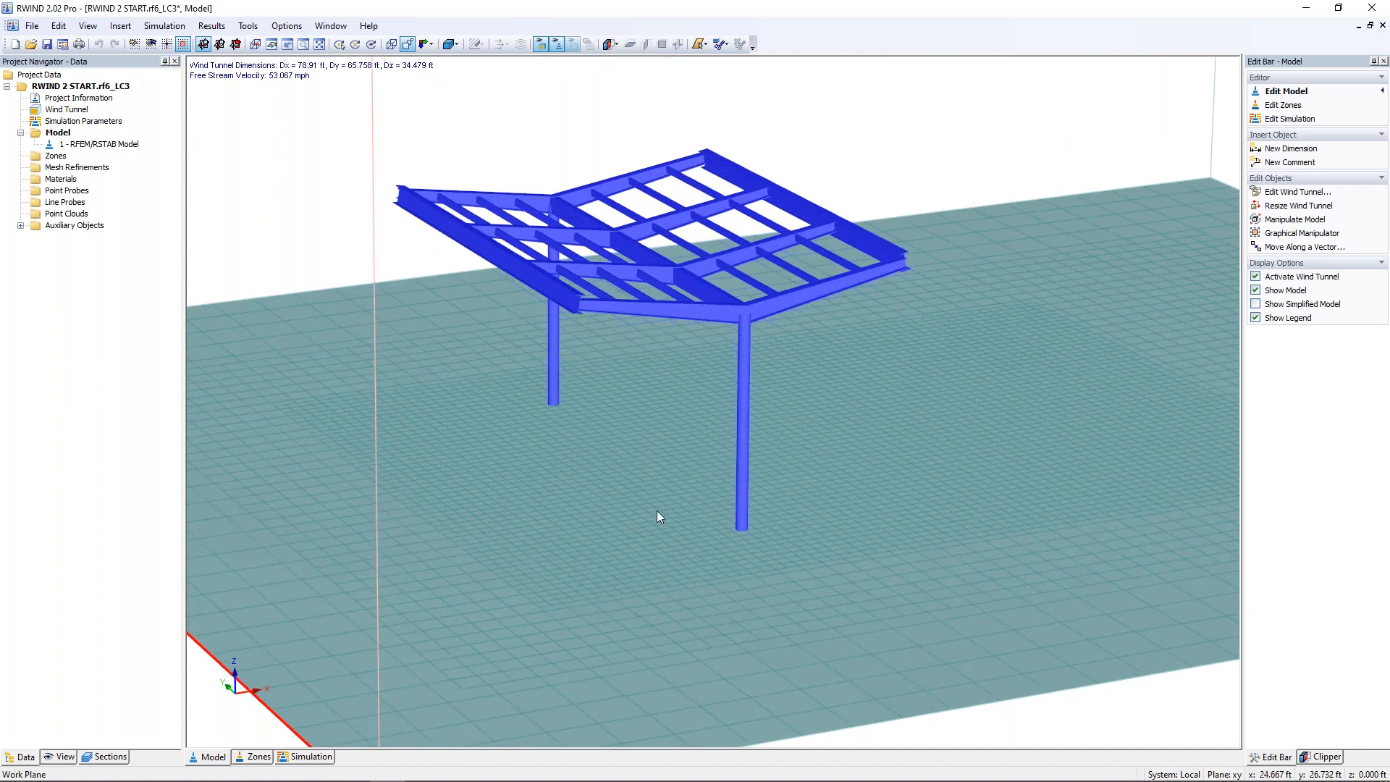
{"action": "scroll", "coordinate": [657, 512], "scroll_direction": "down", "scroll_amount": 3}
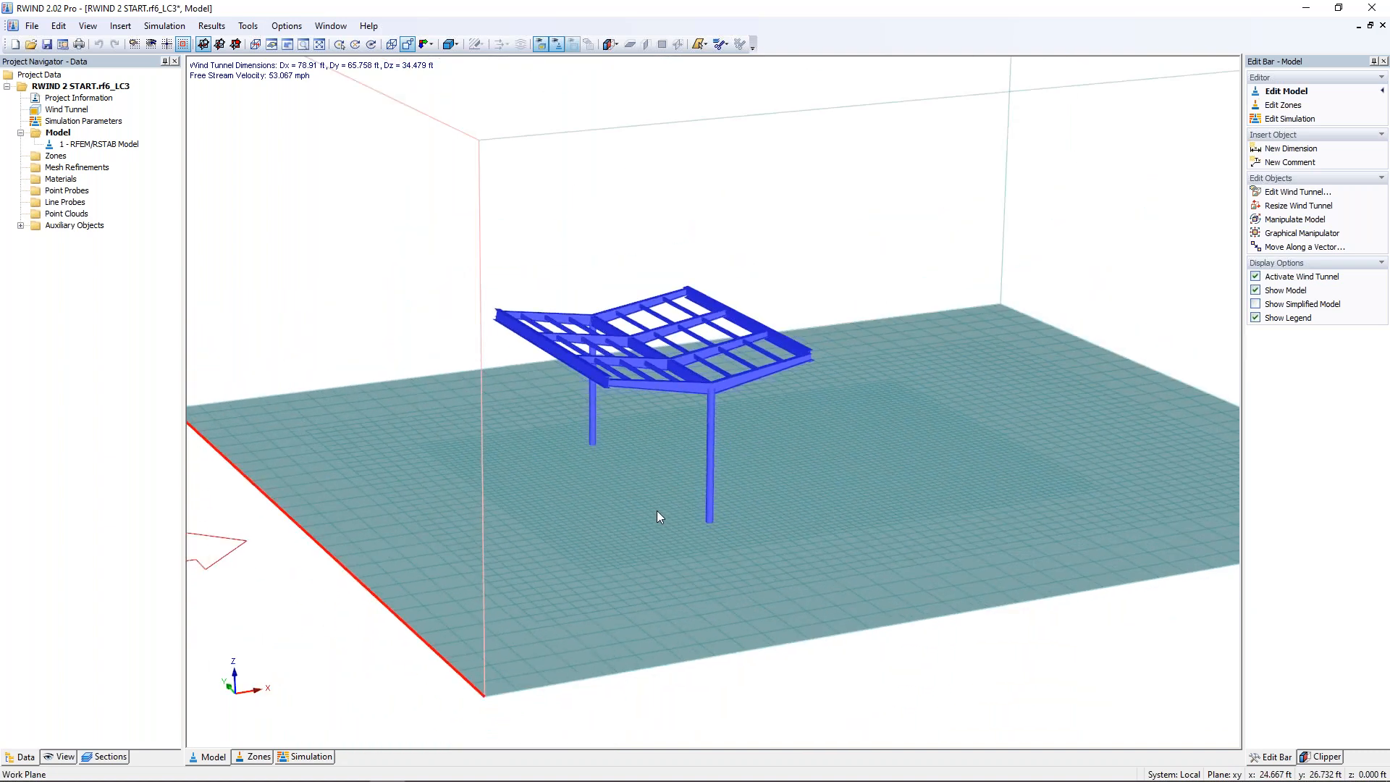
{"action": "scroll", "coordinate": [658, 516], "scroll_direction": "down", "scroll_amount": 4}
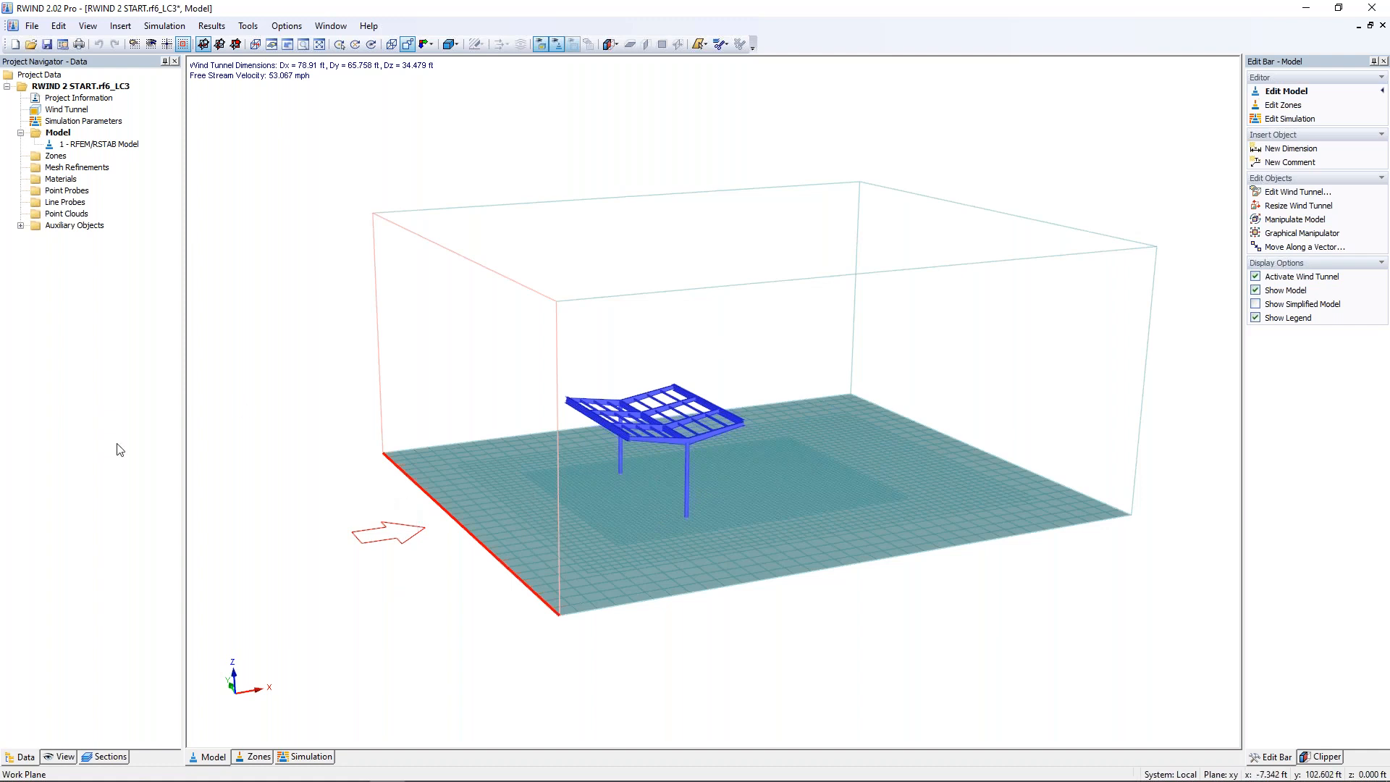
Step: Hide the original model, show the simplified model in the view options and examine the simplified mesh up close
{"action": "left_click", "coordinate": [64, 757]}
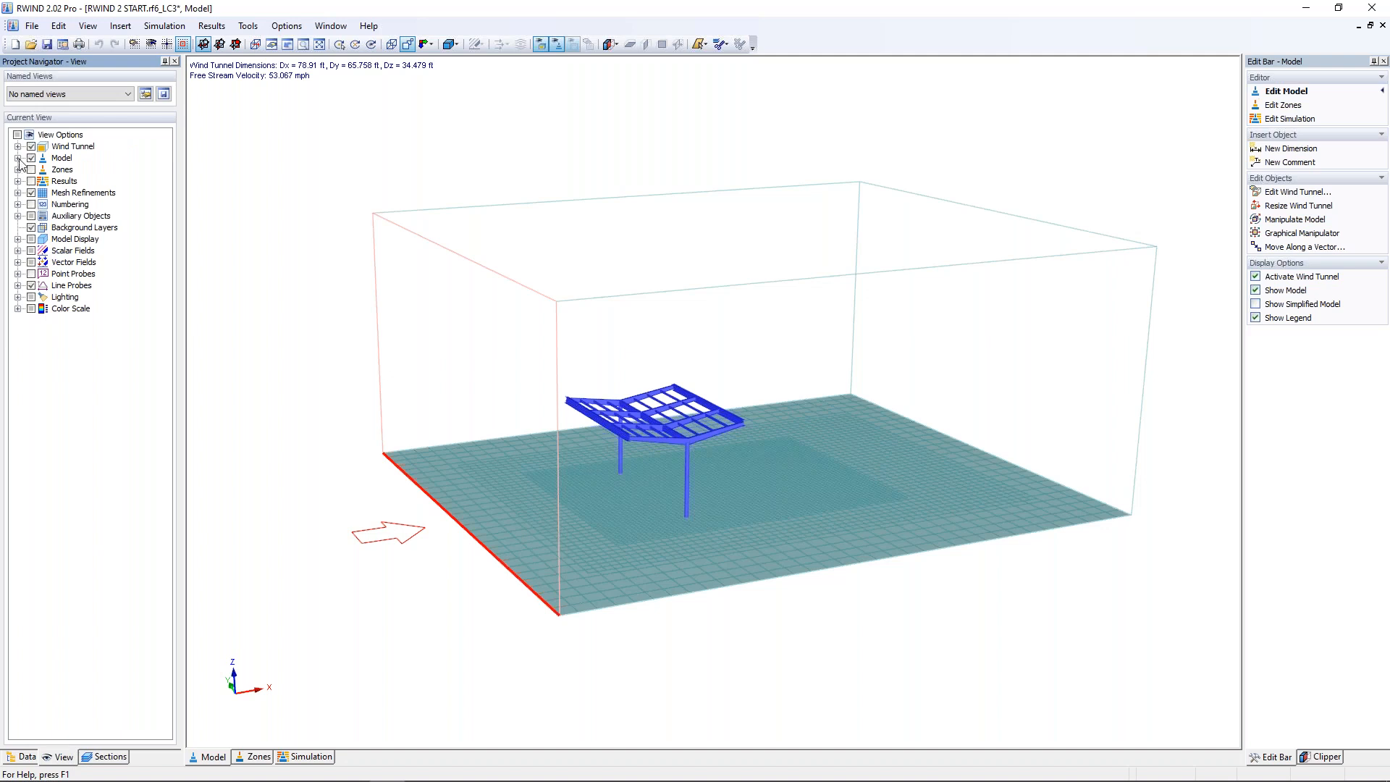
{"action": "left_click", "coordinate": [17, 158]}
{"action": "left_click", "coordinate": [43, 171]}
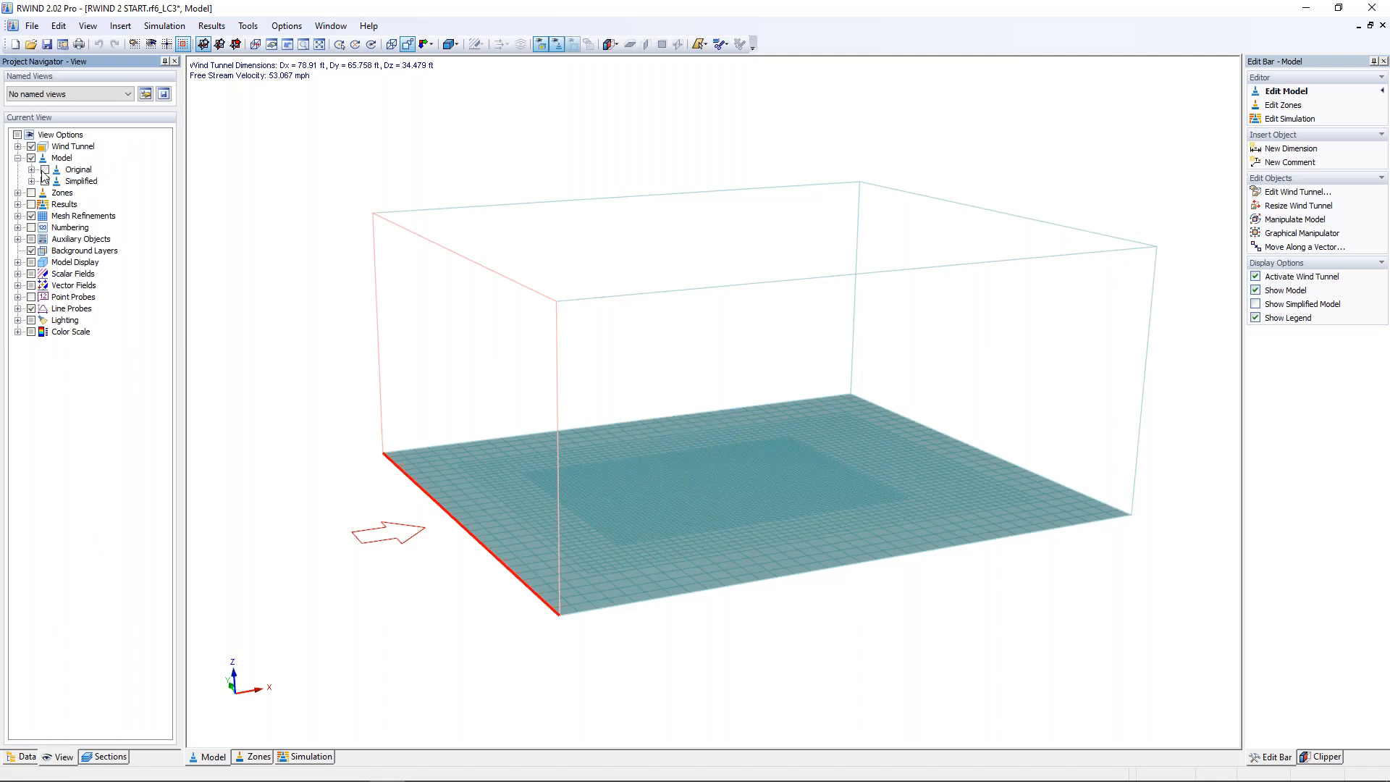
{"action": "left_click", "coordinate": [45, 181]}
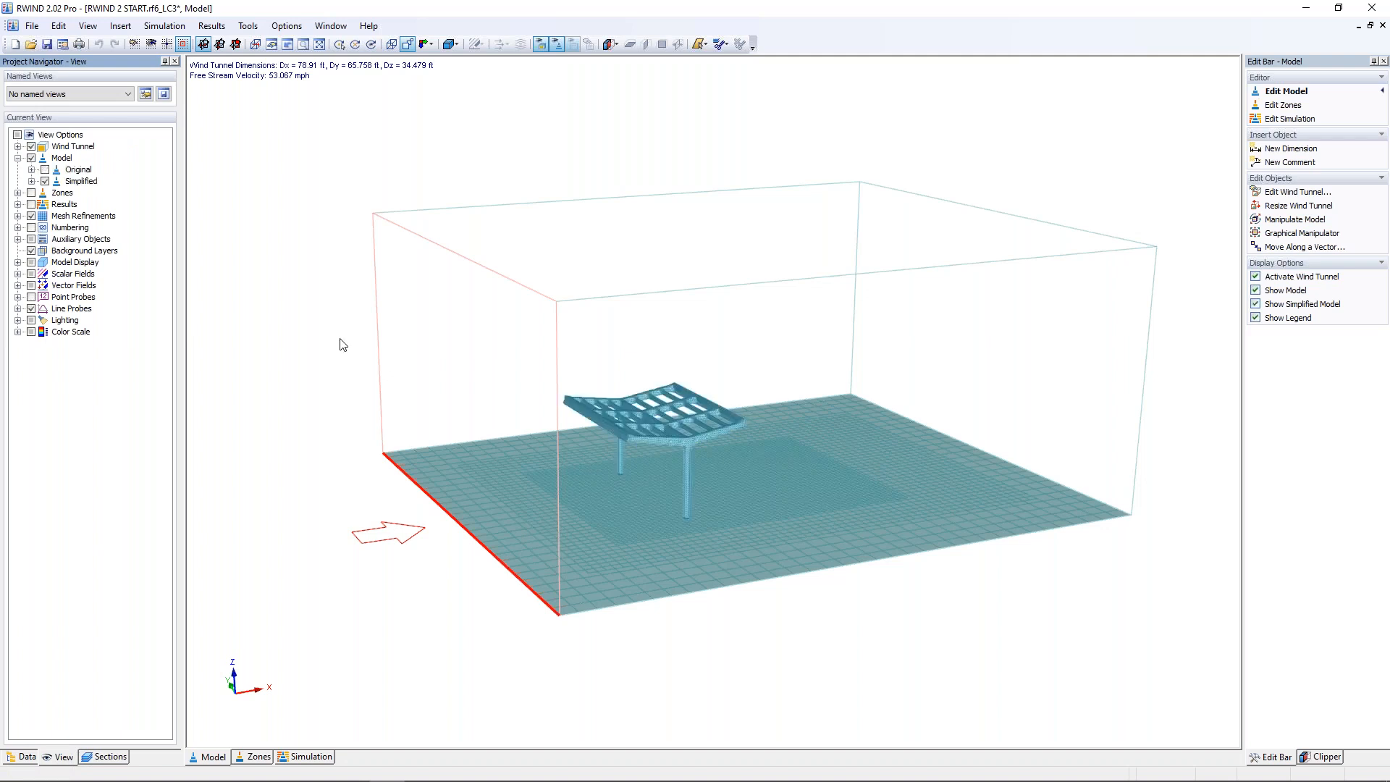
{"action": "scroll", "coordinate": [667, 467], "scroll_direction": "up", "scroll_amount": 6}
{"action": "middle_click_drag", "start_coordinate": [668, 467], "coordinate": [609, 443], "text": "ctrl"}
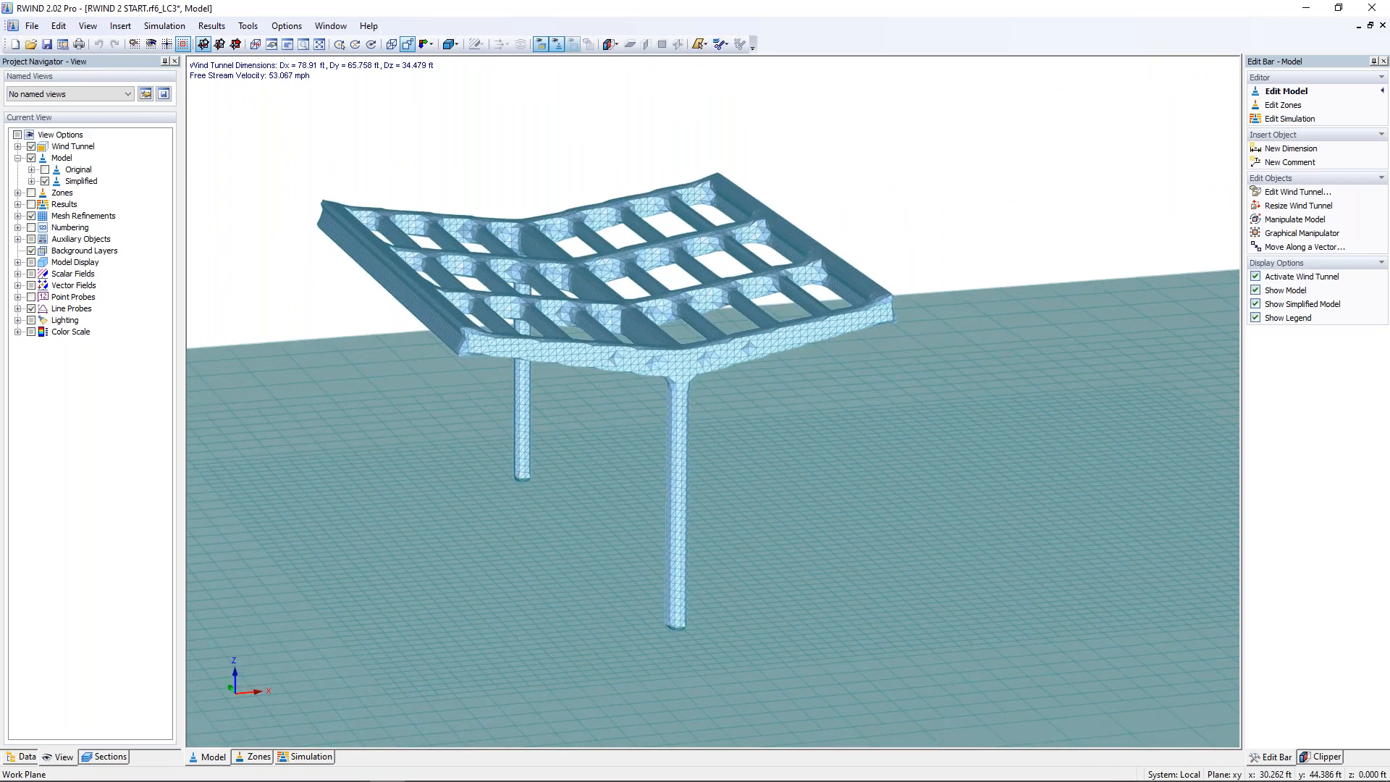
Step: Overlay the original model on the simplified one for comparison, and hide the simplified model again
{"action": "left_click", "coordinate": [45, 169]}
{"action": "left_click", "coordinate": [45, 181]}
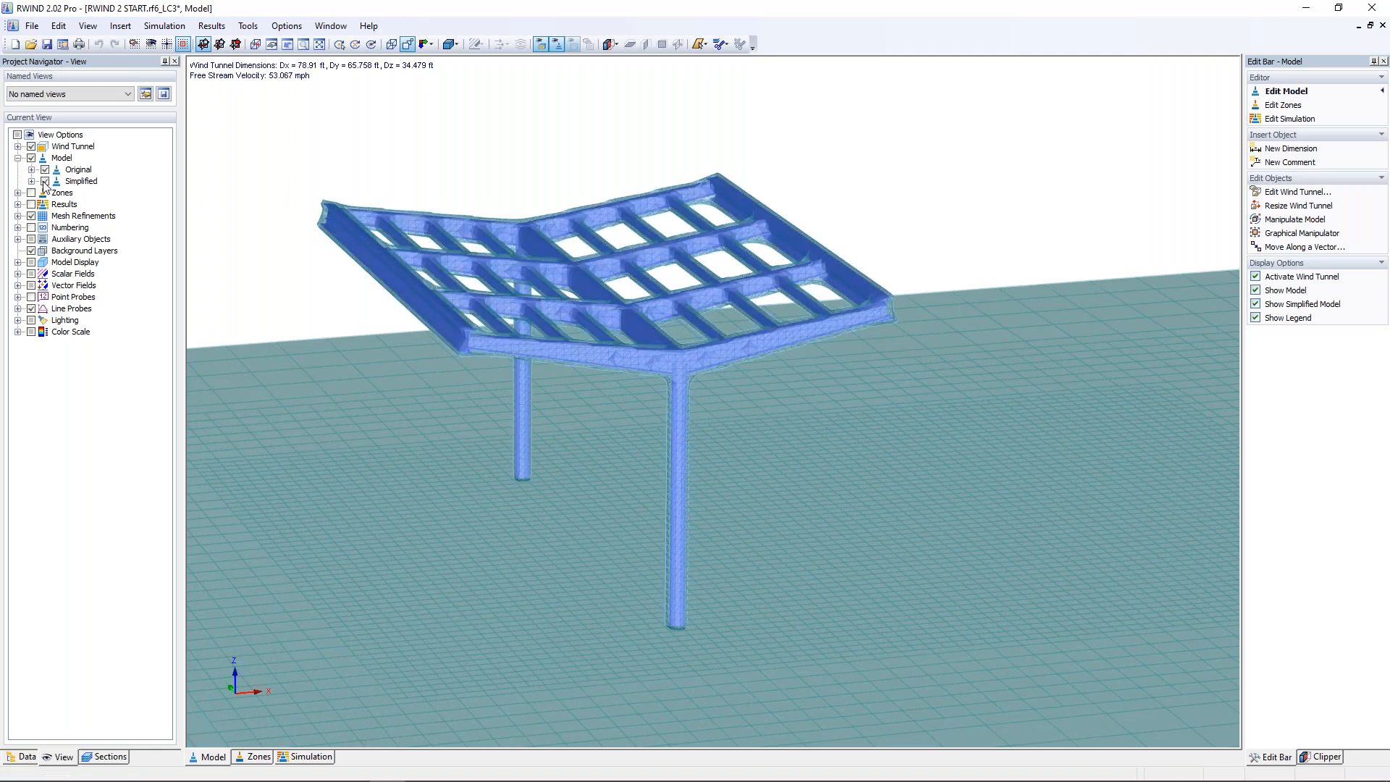
{"action": "left_click", "coordinate": [45, 181]}
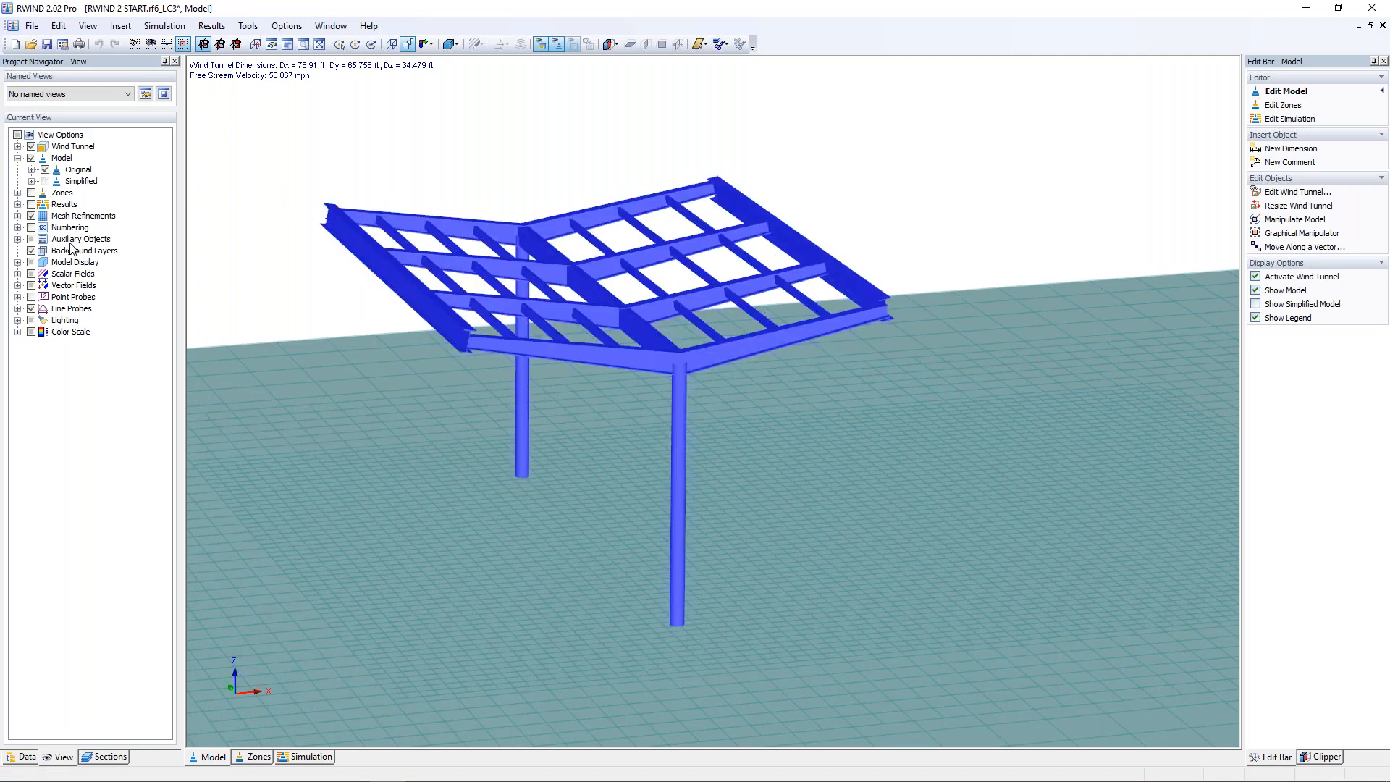
Step: Open the simulation results, keep RWIND open after the calculation and inspect the surface pressure and Cp coefficient on the shelter
{"action": "left_click", "coordinate": [304, 756]}
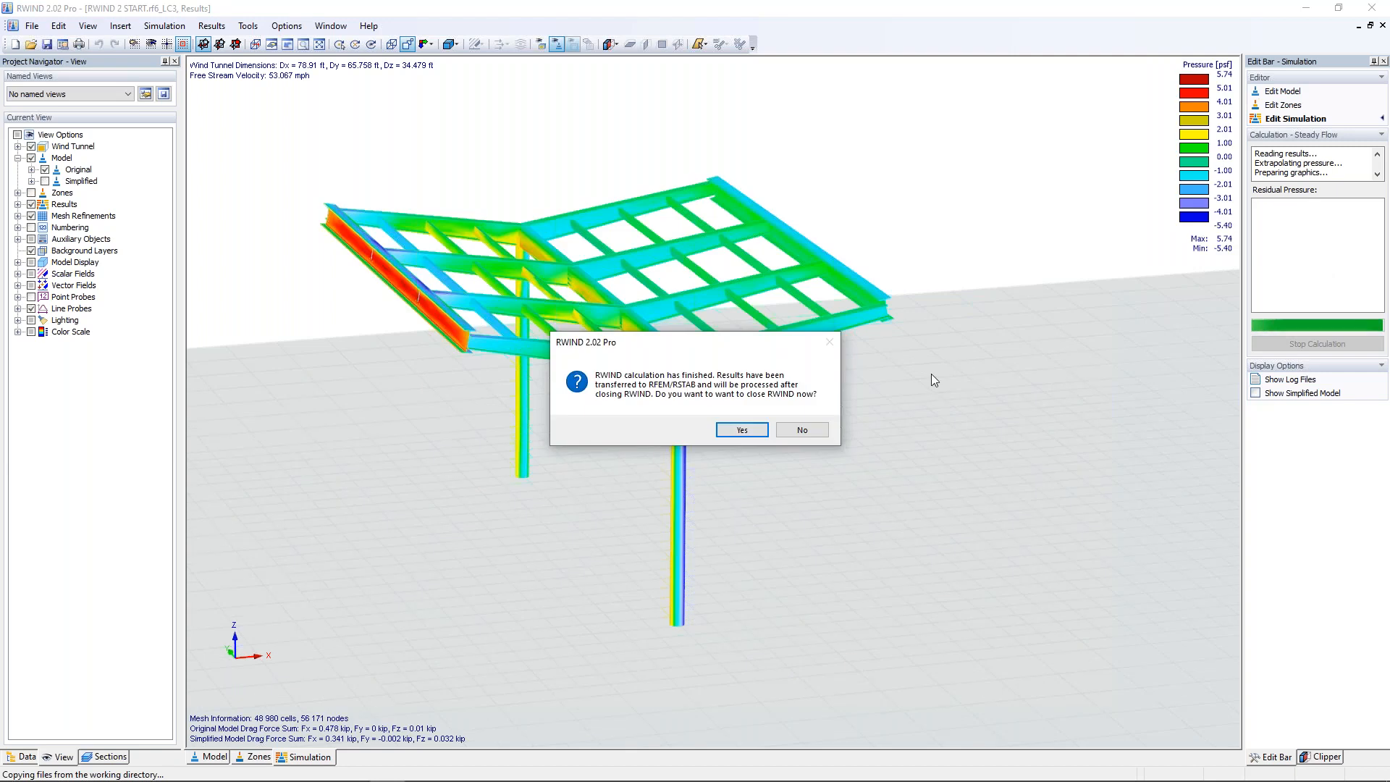
{"action": "left_click", "coordinate": [814, 433]}
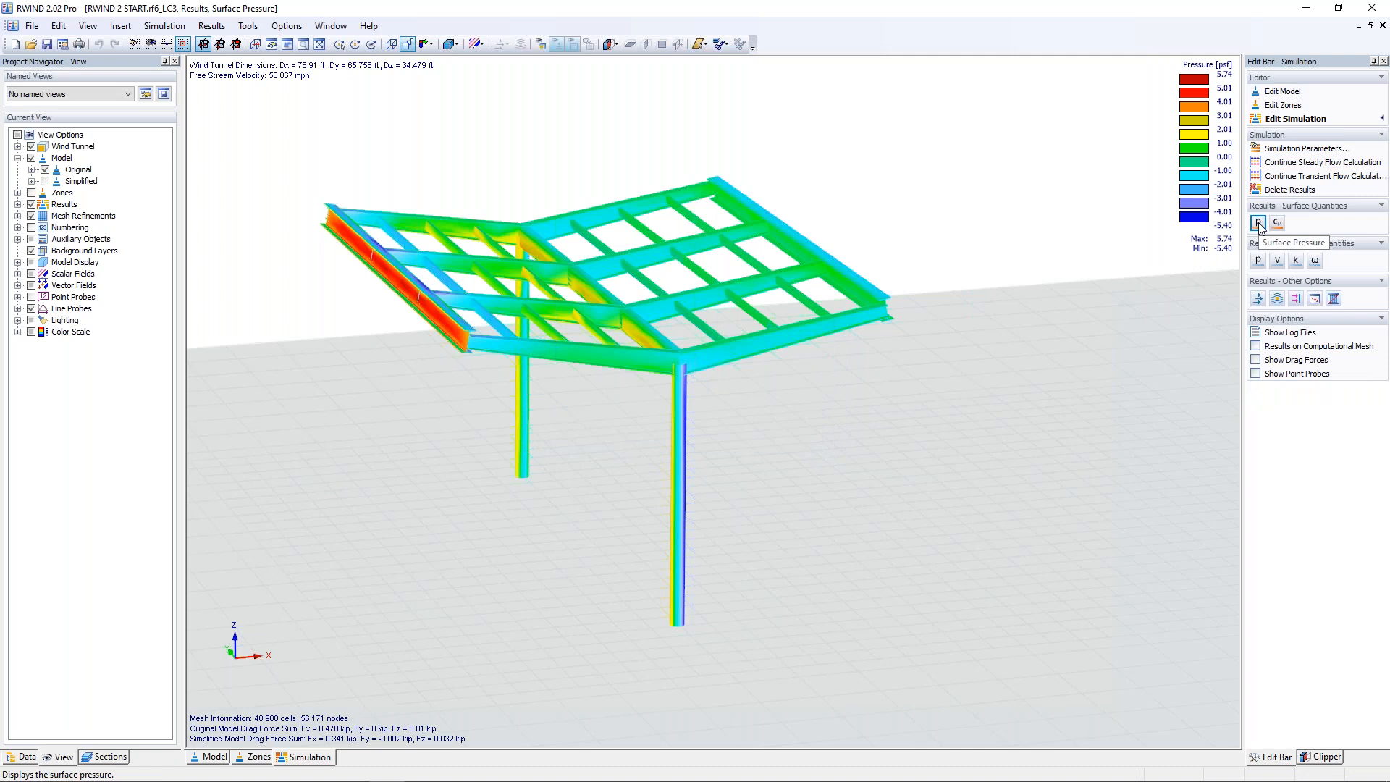
{"action": "mouse_move", "coordinate": [448, 298]}
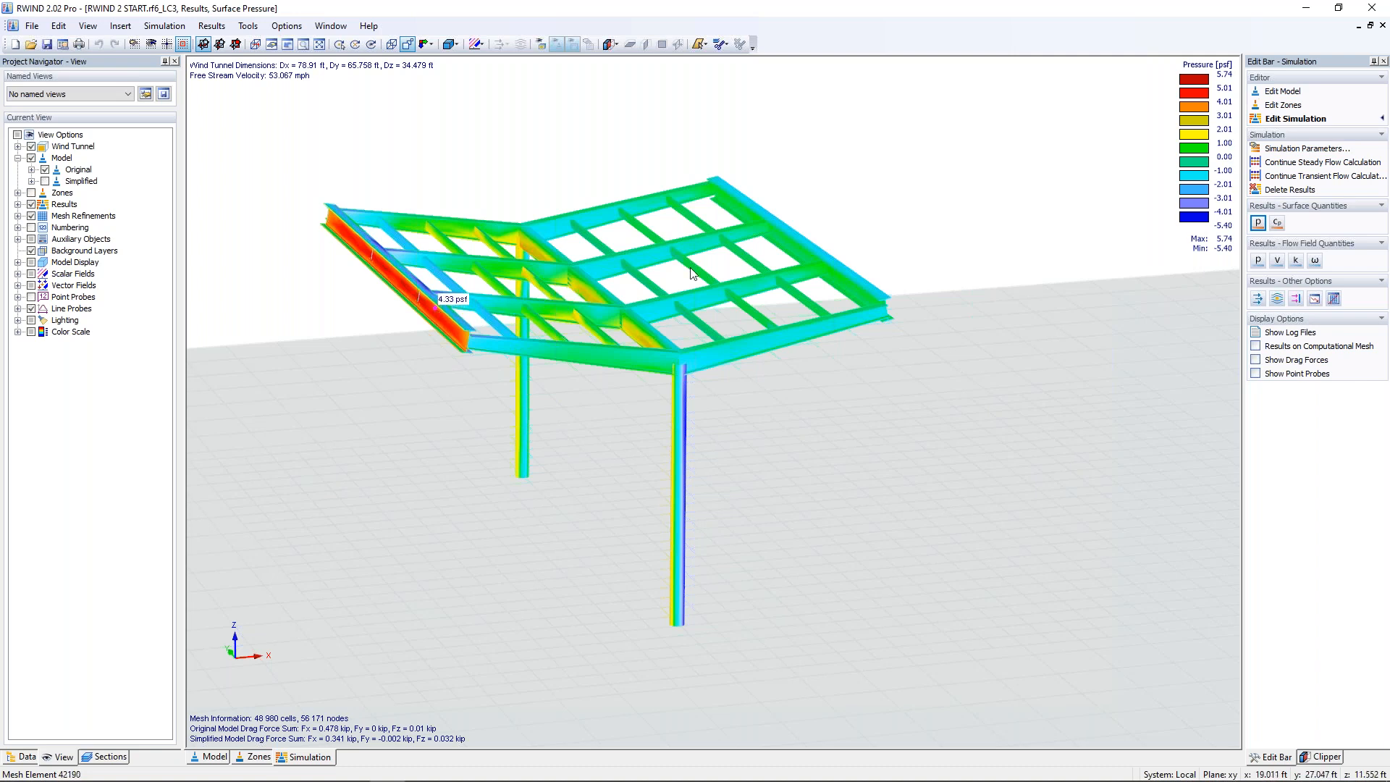
{"action": "mouse_move", "coordinate": [846, 268]}
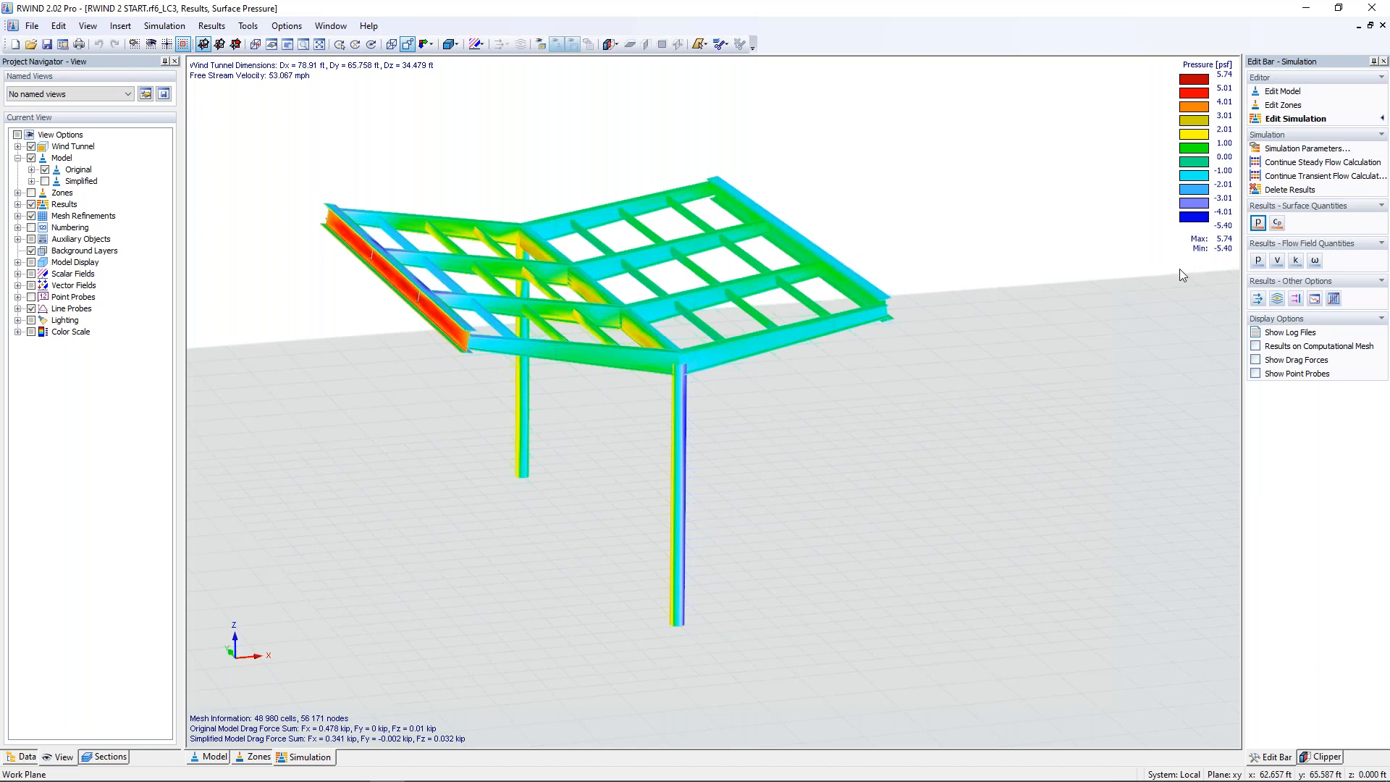
{"action": "left_click", "coordinate": [1278, 224]}
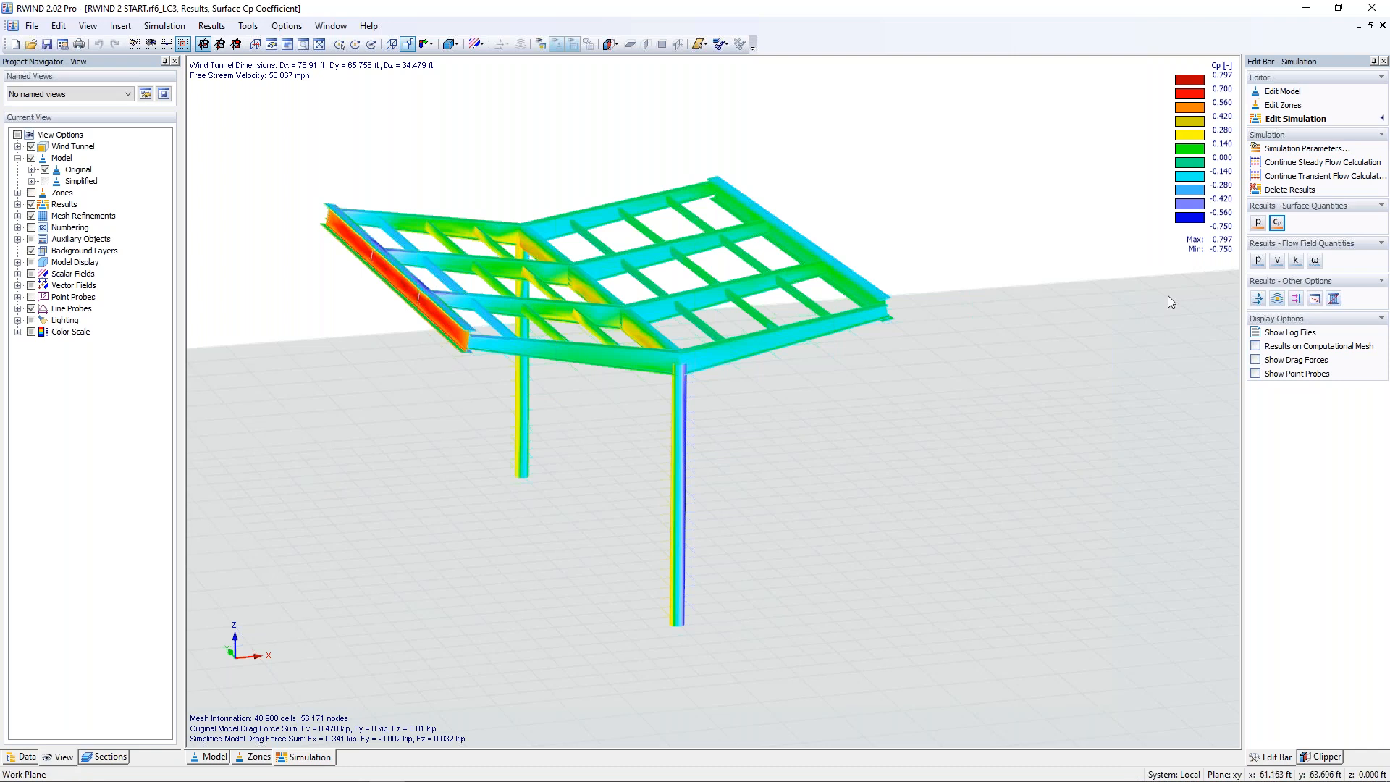
Step: Display the pressure field around the shelter on the vertical section plane and shift the plane slightly
{"action": "left_click", "coordinate": [1259, 260]}
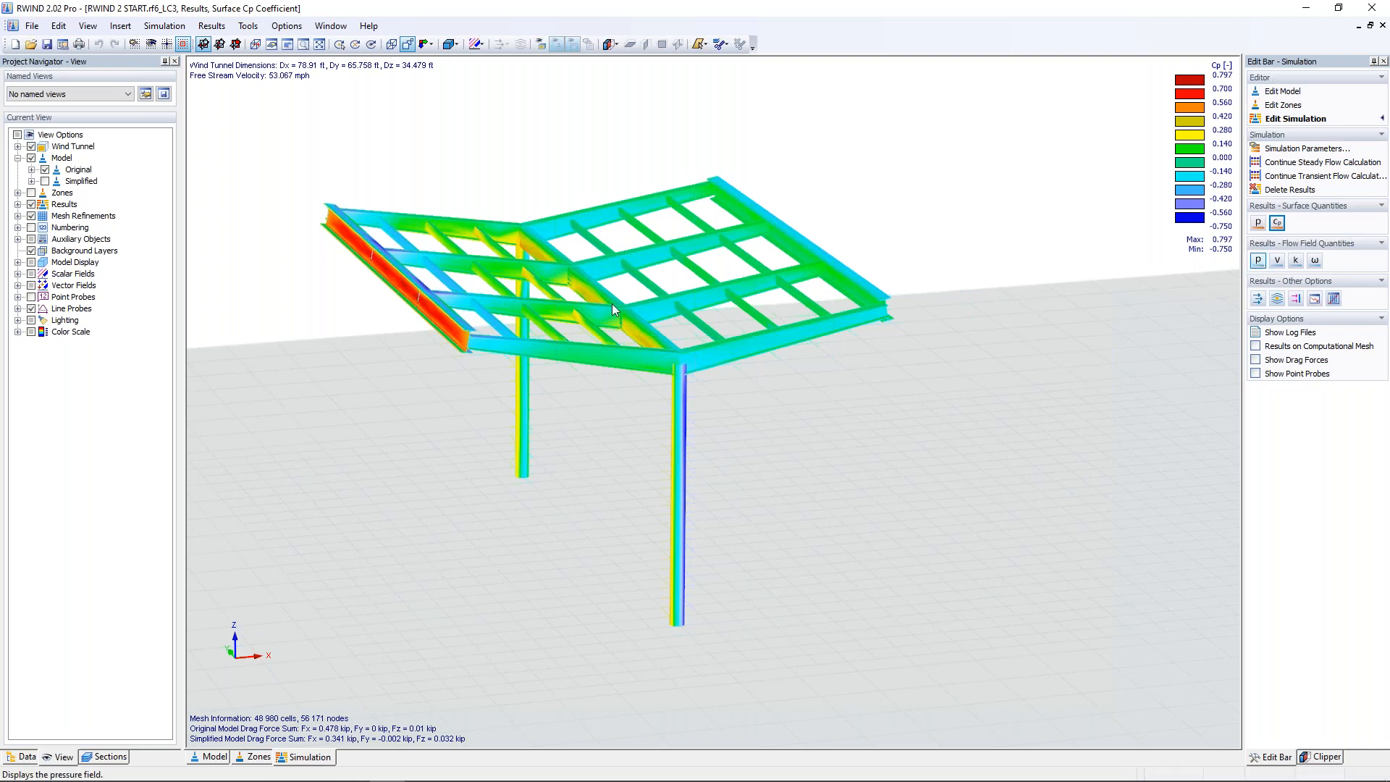
{"action": "mouse_move", "coordinate": [611, 303]}
{"action": "scroll", "coordinate": [480, 446], "scroll_direction": "down", "scroll_amount": 2}
{"action": "middle_click_drag", "start_coordinate": [480, 446], "coordinate": [531, 478]}
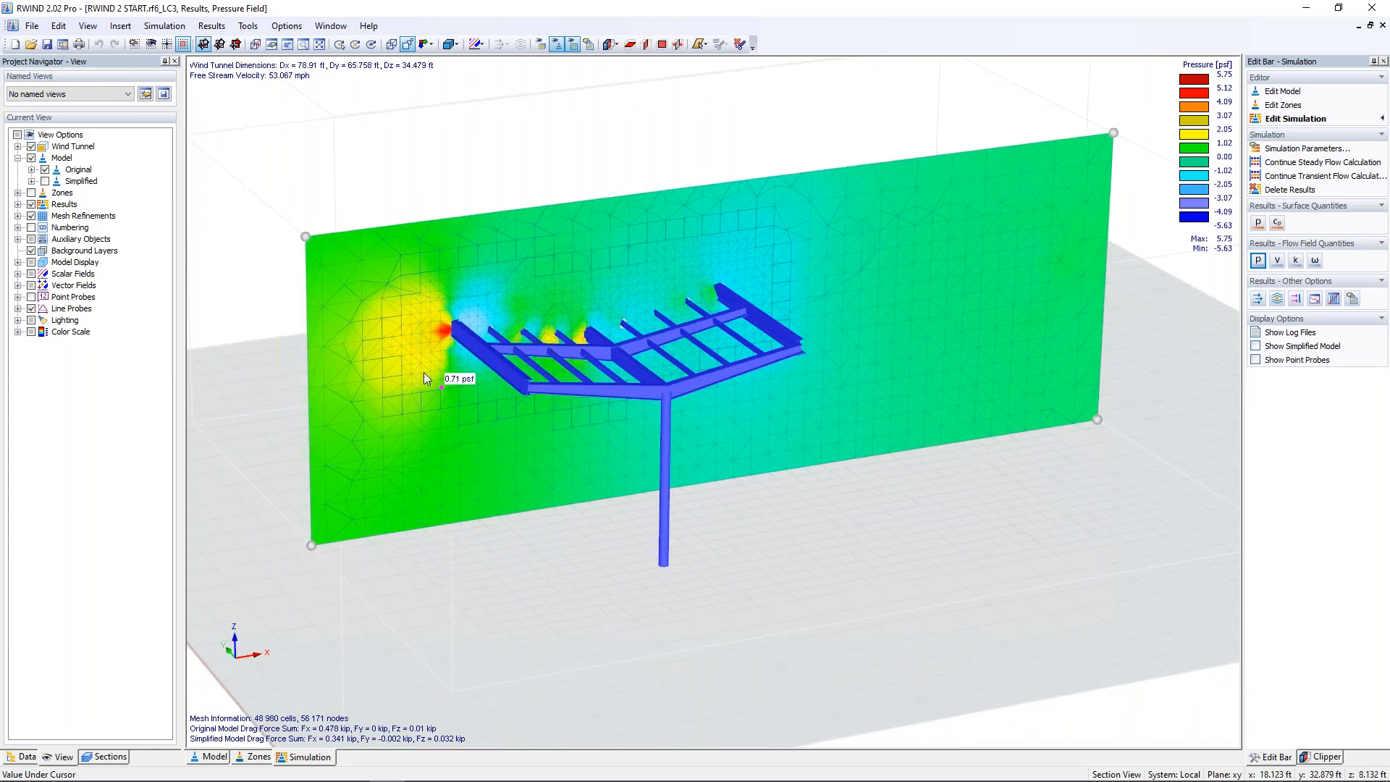
{"action": "mouse_move", "coordinate": [305, 236]}
{"action": "left_mouse_down"}
{"action": "mouse_move", "coordinate": [334, 275]}
{"action": "mouse_move", "coordinate": [291, 230]}
{"action": "left_mouse_up"}
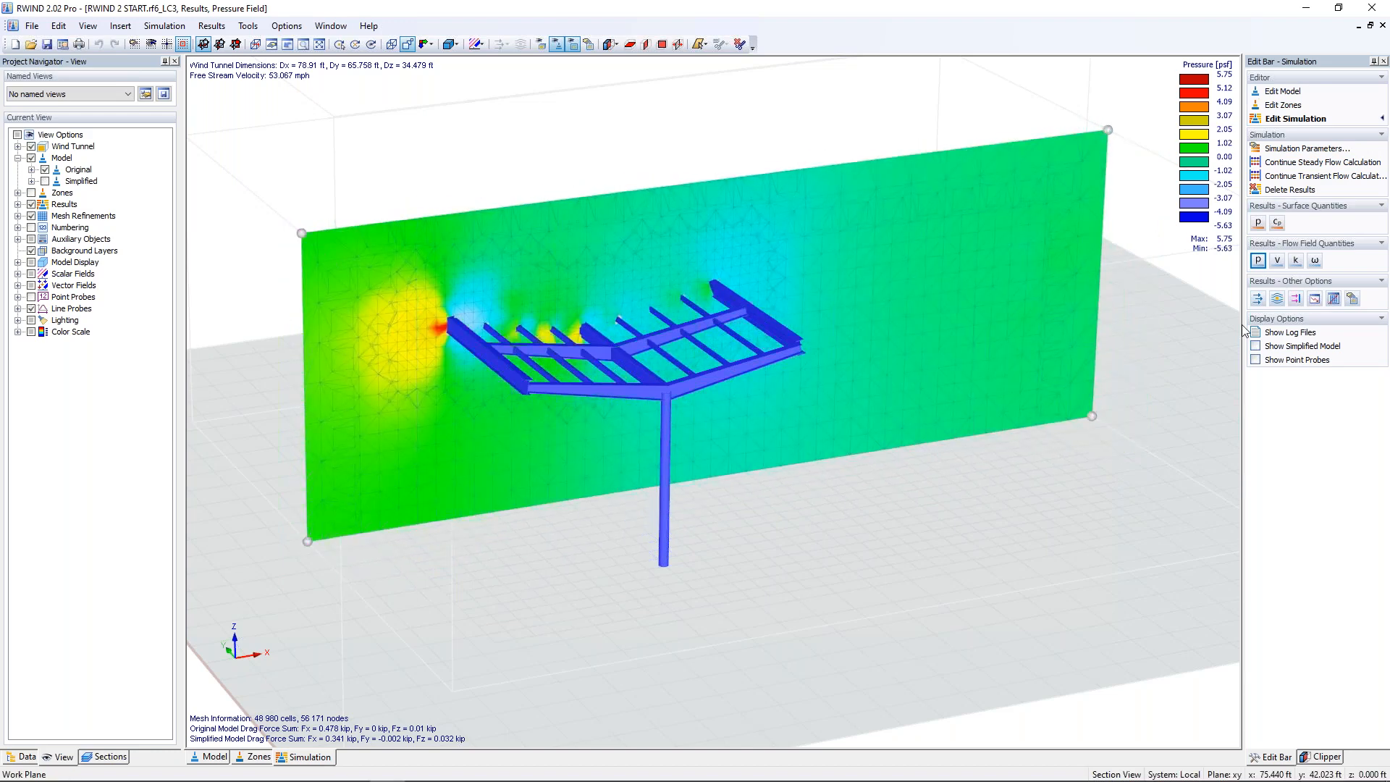
Step: Display the velocity field on the section plane and examine the flow around the roof members
{"action": "left_click", "coordinate": [1278, 260]}
{"action": "middle_click_drag", "start_coordinate": [568, 454], "coordinate": [533, 433]}
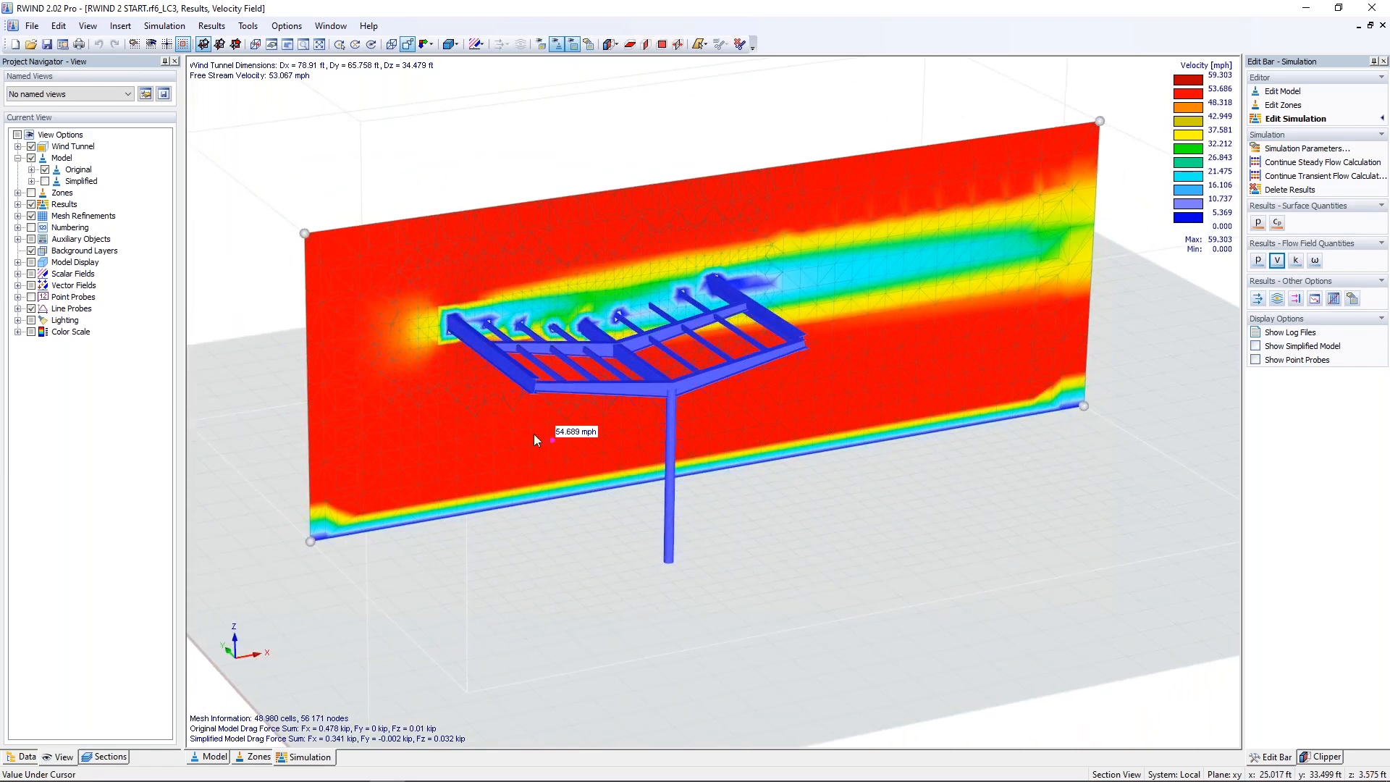
{"action": "scroll", "coordinate": [532, 433], "scroll_direction": "up", "scroll_amount": 3}
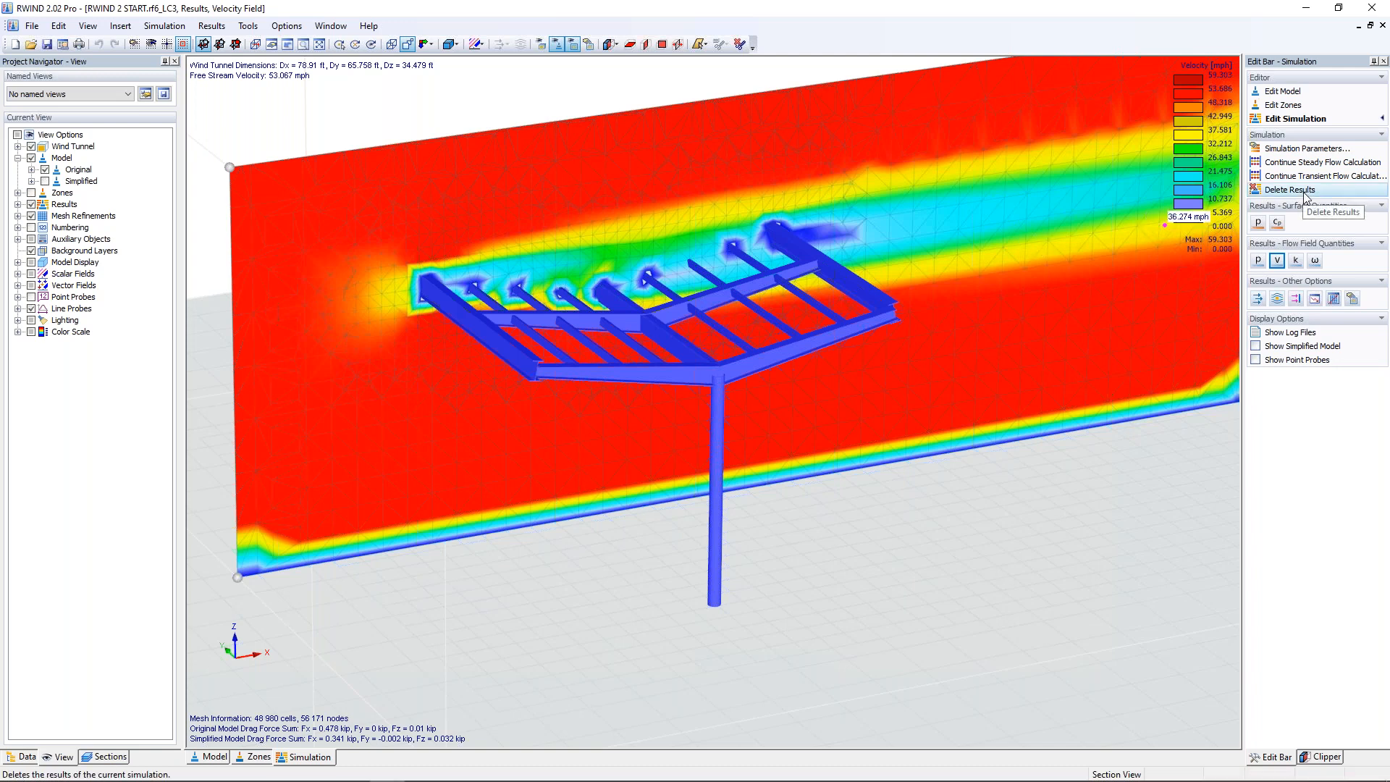
Step: Delete the current simulation results and close RWIND without saving the changes
{"action": "left_click", "coordinate": [1305, 193]}
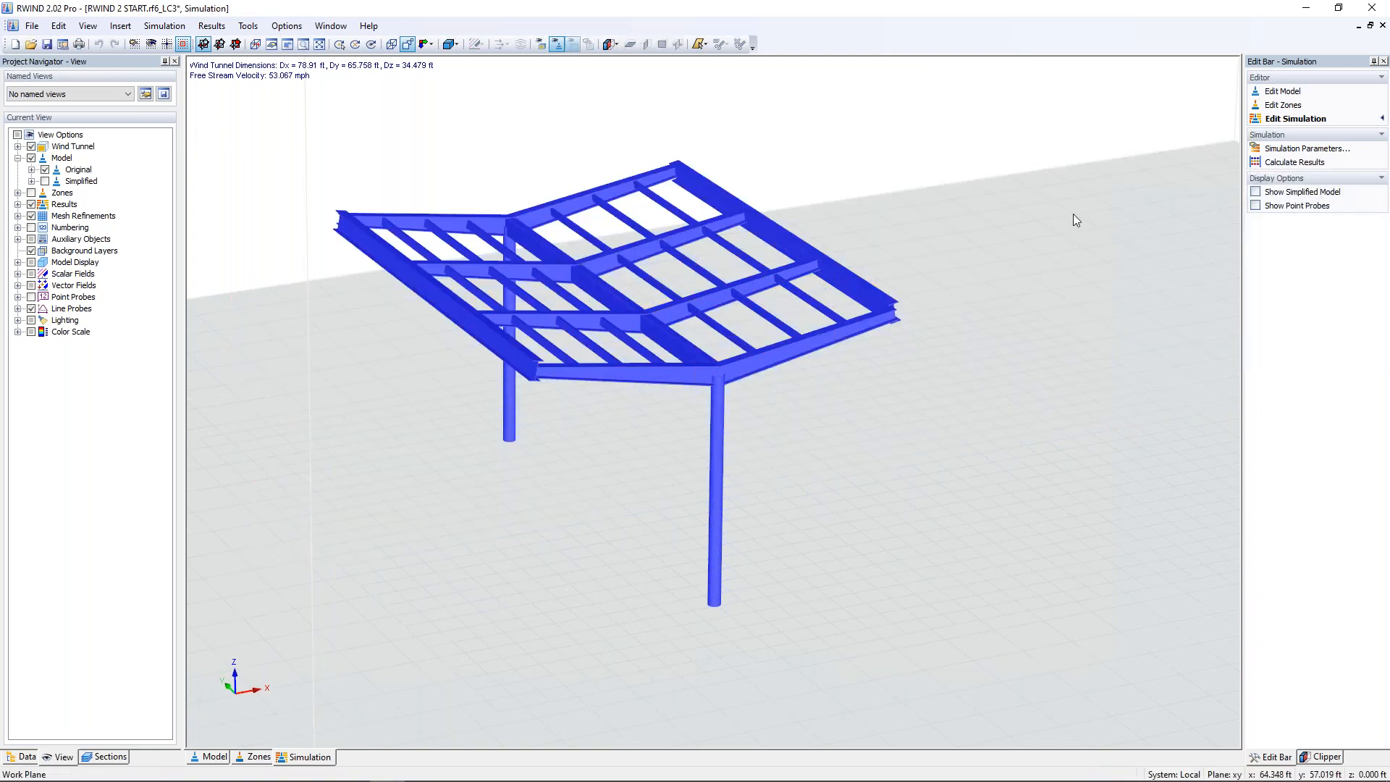
{"action": "left_click", "coordinate": [1296, 90]}
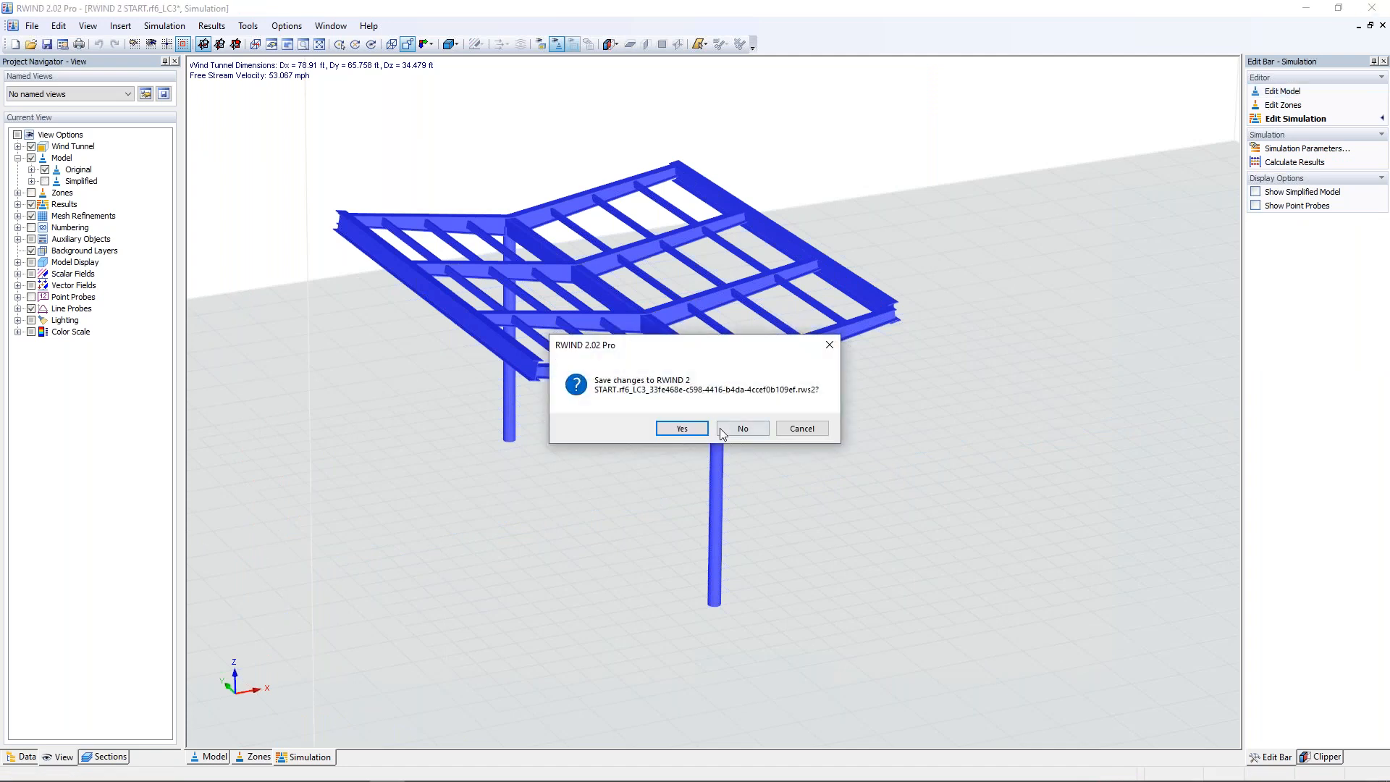
{"action": "left_click", "coordinate": [733, 431]}
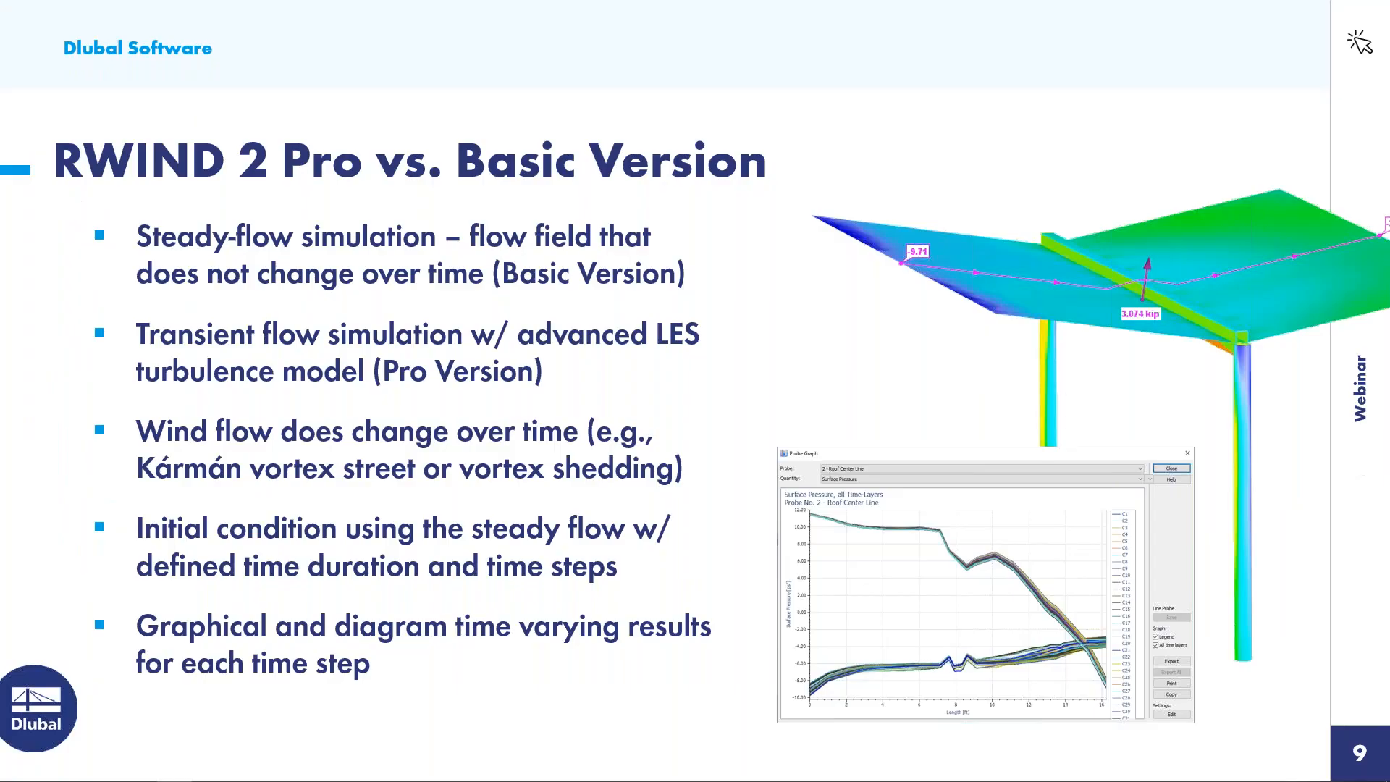
Step: Return to the shelter model in RFEM and cancel the visibility mode to bring back the roof surfaces
{"action": "key", "text": "super+Tab"}
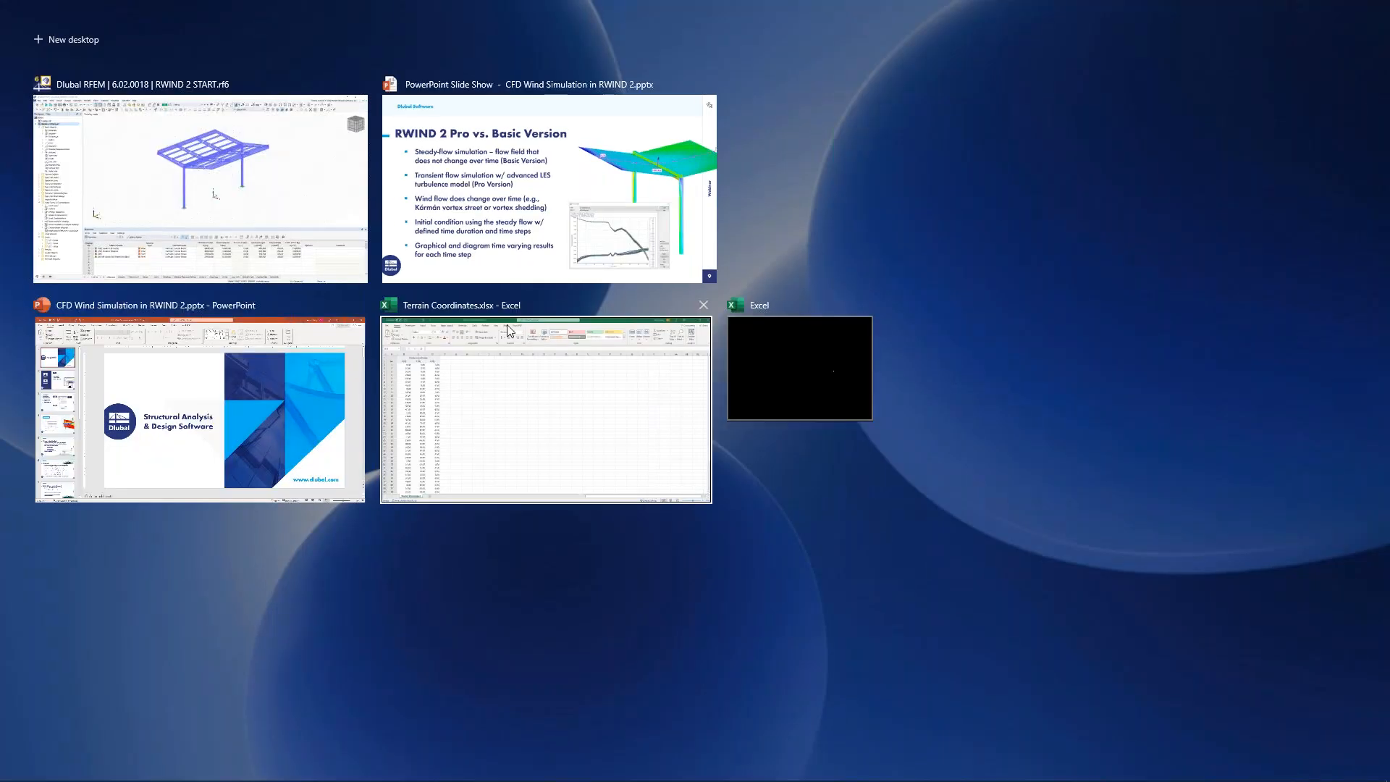
{"action": "left_click", "coordinate": [282, 191]}
{"action": "left_click", "coordinate": [1165, 649]}
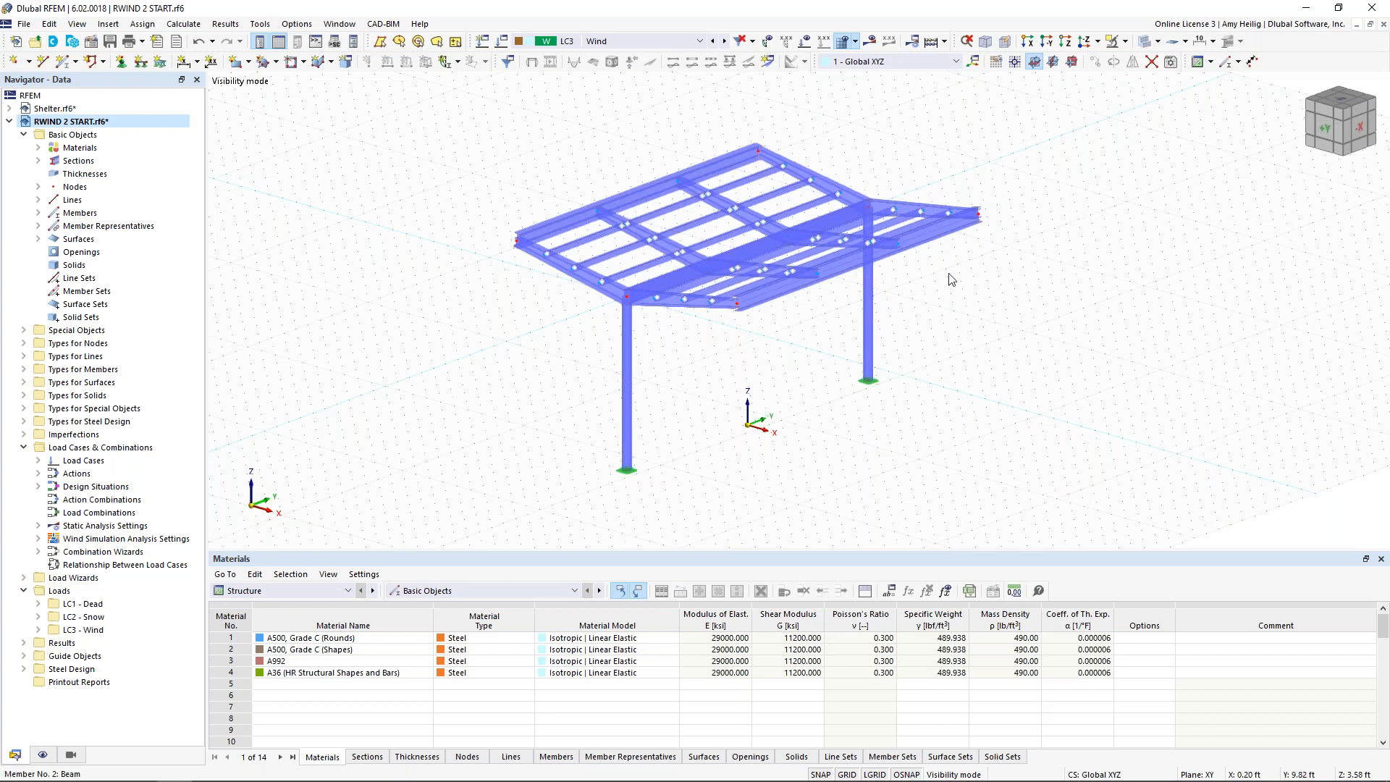
{"action": "left_click", "coordinate": [1125, 41]}
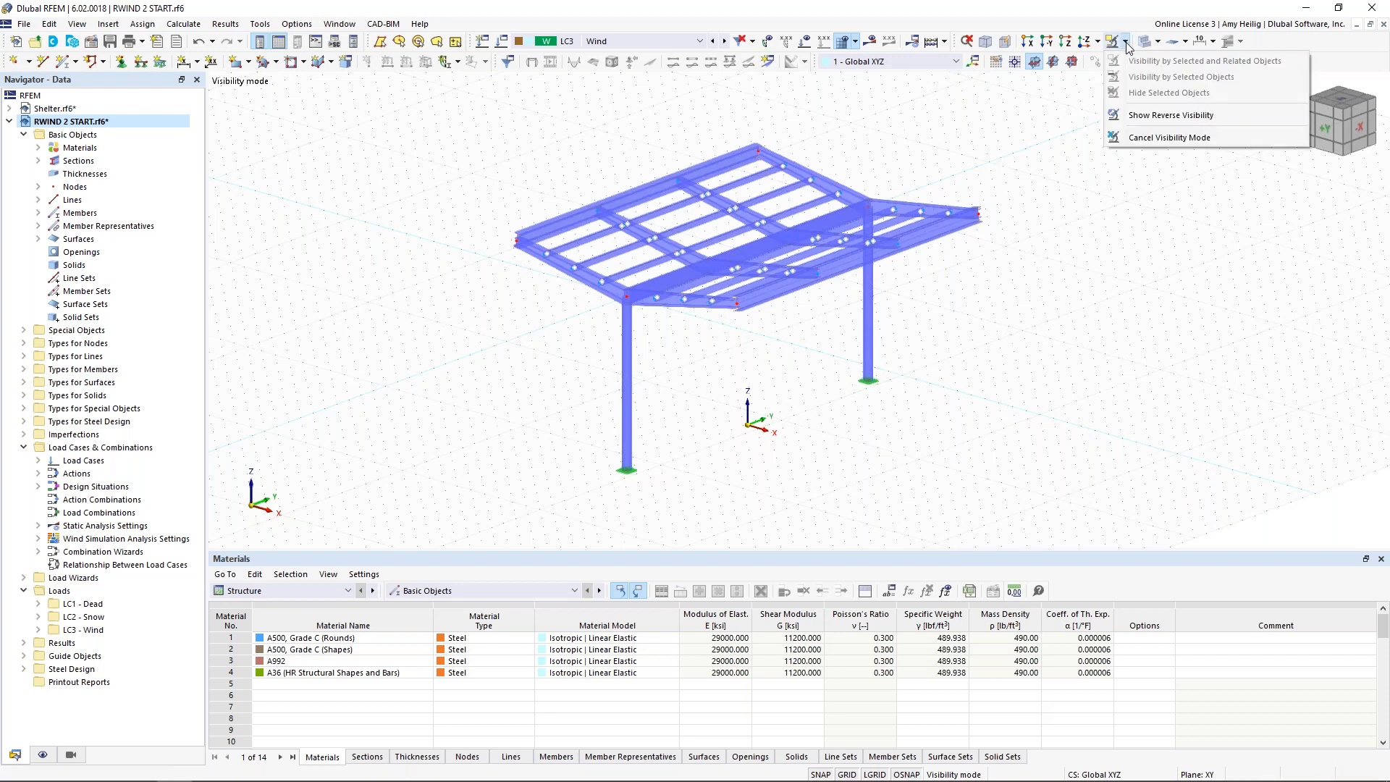
{"action": "left_click", "coordinate": [1156, 137]}
{"action": "middle_click_drag", "start_coordinate": [757, 362], "coordinate": [713, 445], "text": "ctrl"}
{"action": "scroll", "coordinate": [753, 335], "scroll_direction": "up", "scroll_amount": 3}
{"action": "scroll", "coordinate": [751, 335], "scroll_direction": "down", "scroll_amount": 1}
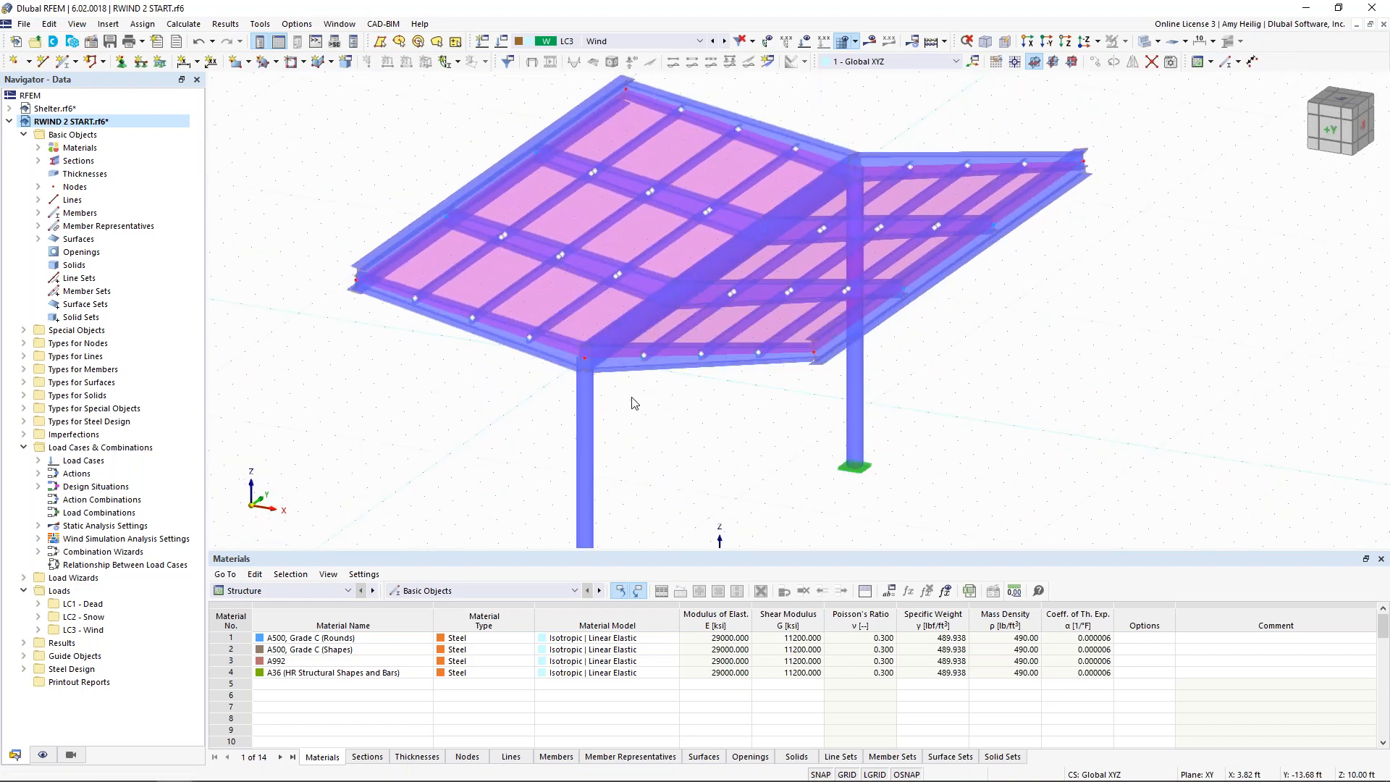
Step: Review the stiffness type and load transfer direction options of roof surface No. 1, leaving Load Transfer and Local in y selected
{"action": "double_click", "coordinate": [605, 311]}
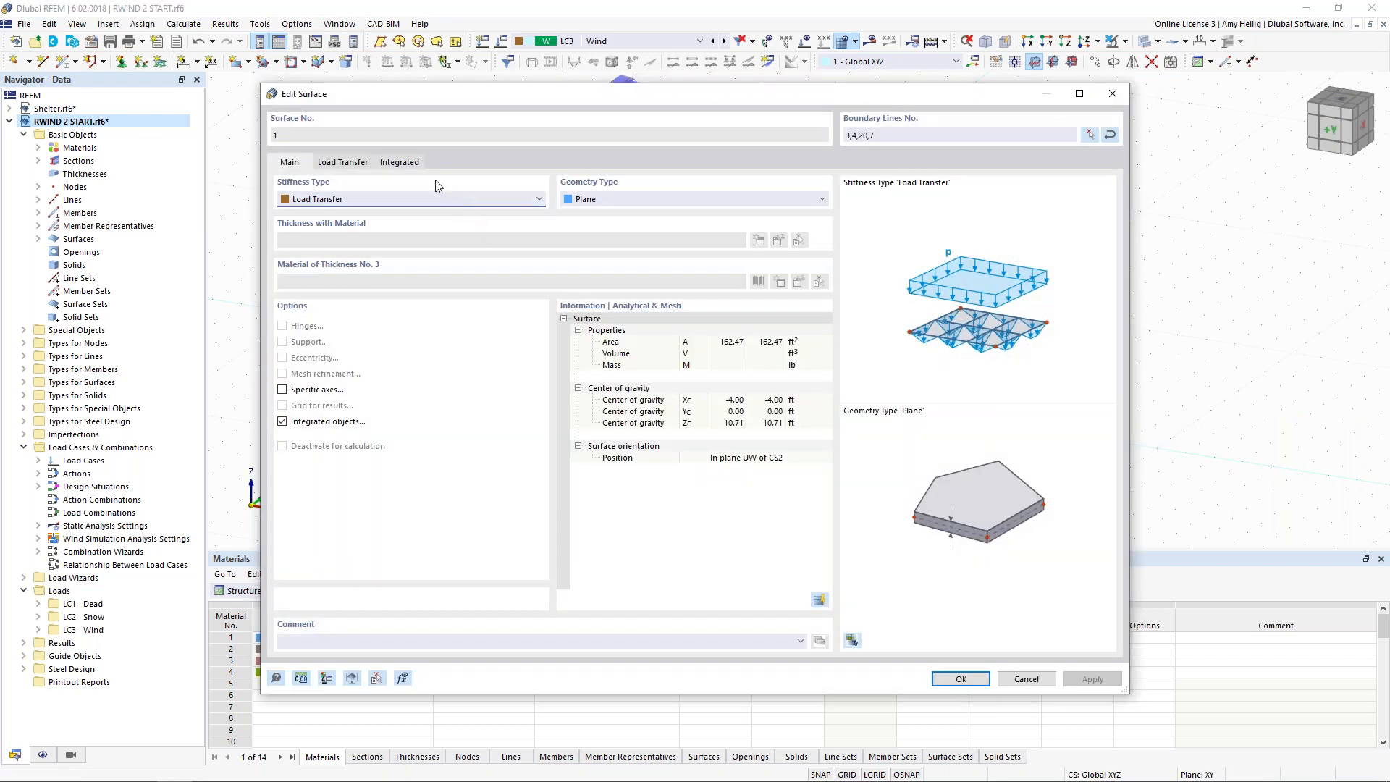
{"action": "left_click", "coordinate": [343, 203]}
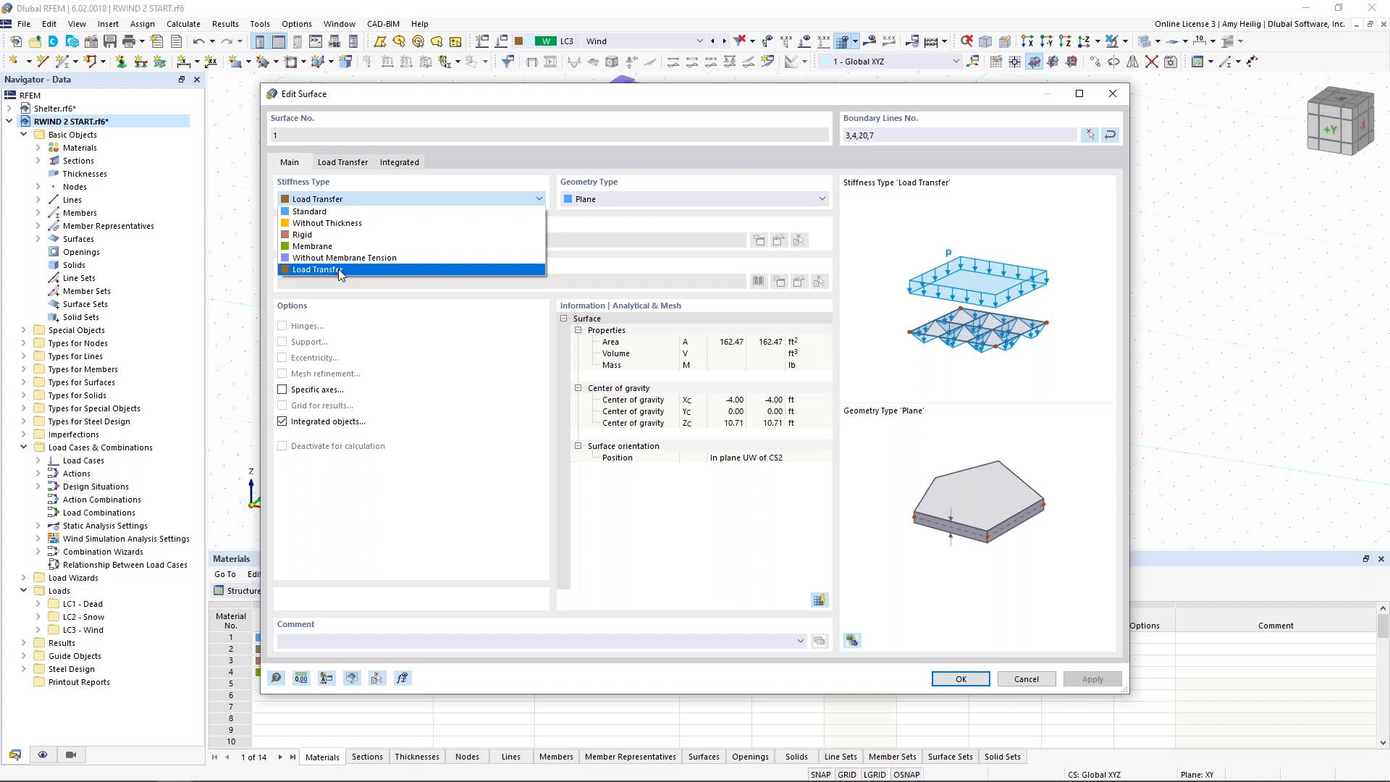
{"action": "left_click", "coordinate": [568, 262]}
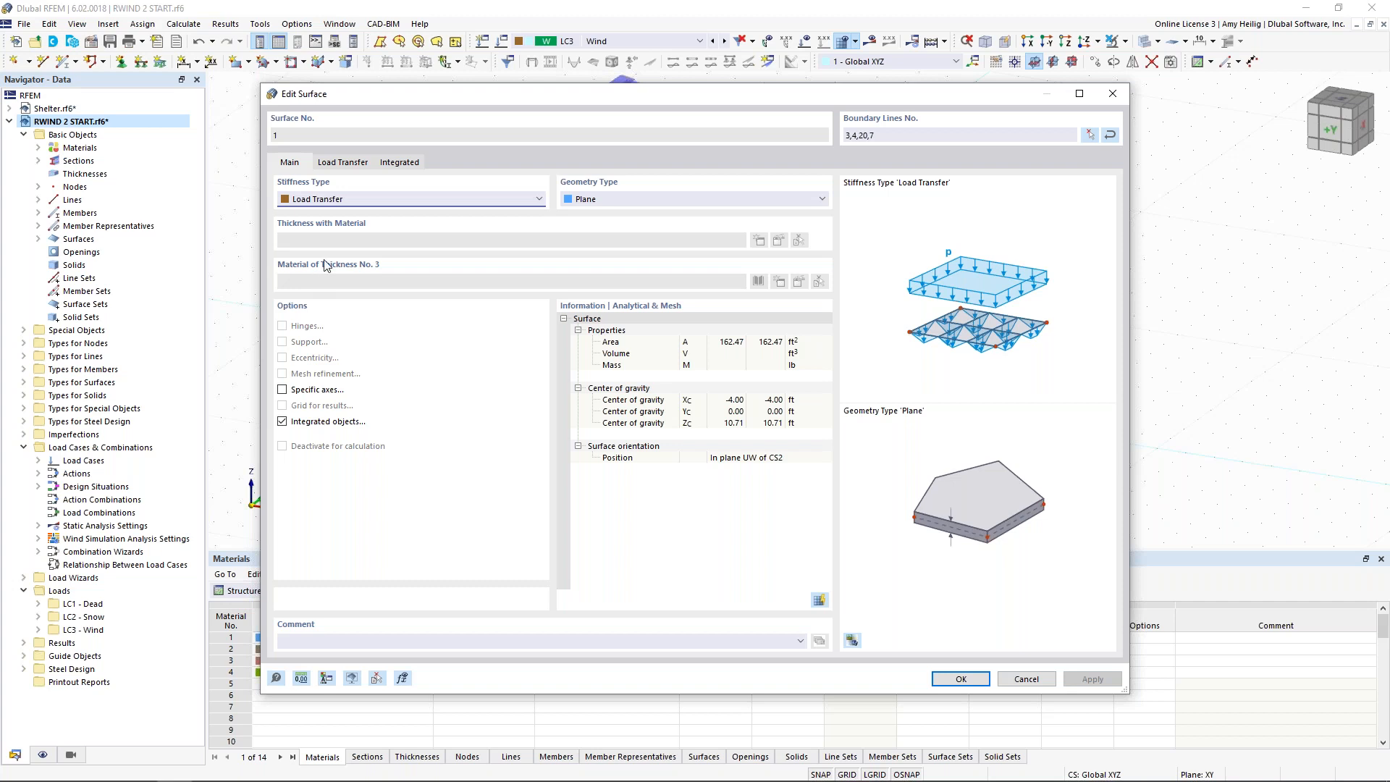
{"action": "left_click", "coordinate": [349, 167]}
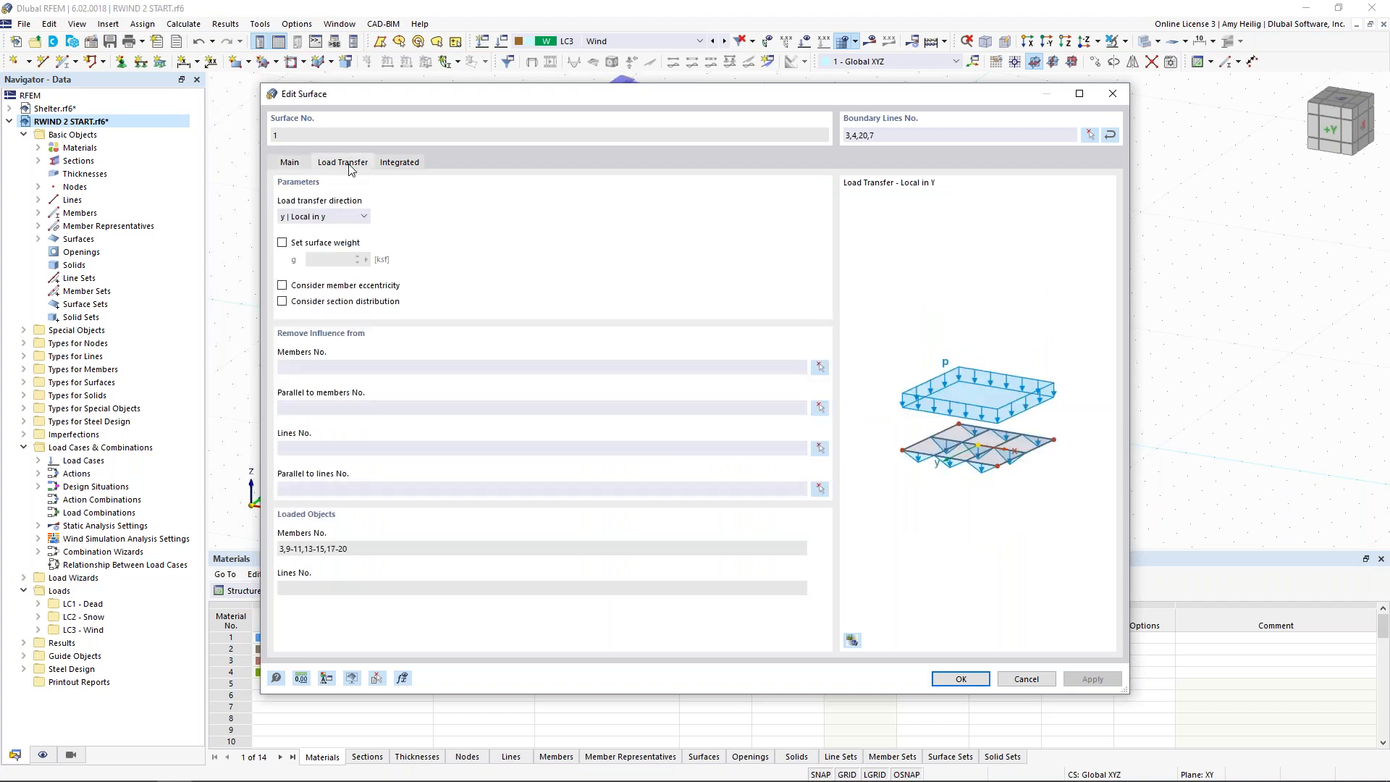
{"action": "left_click", "coordinate": [348, 217]}
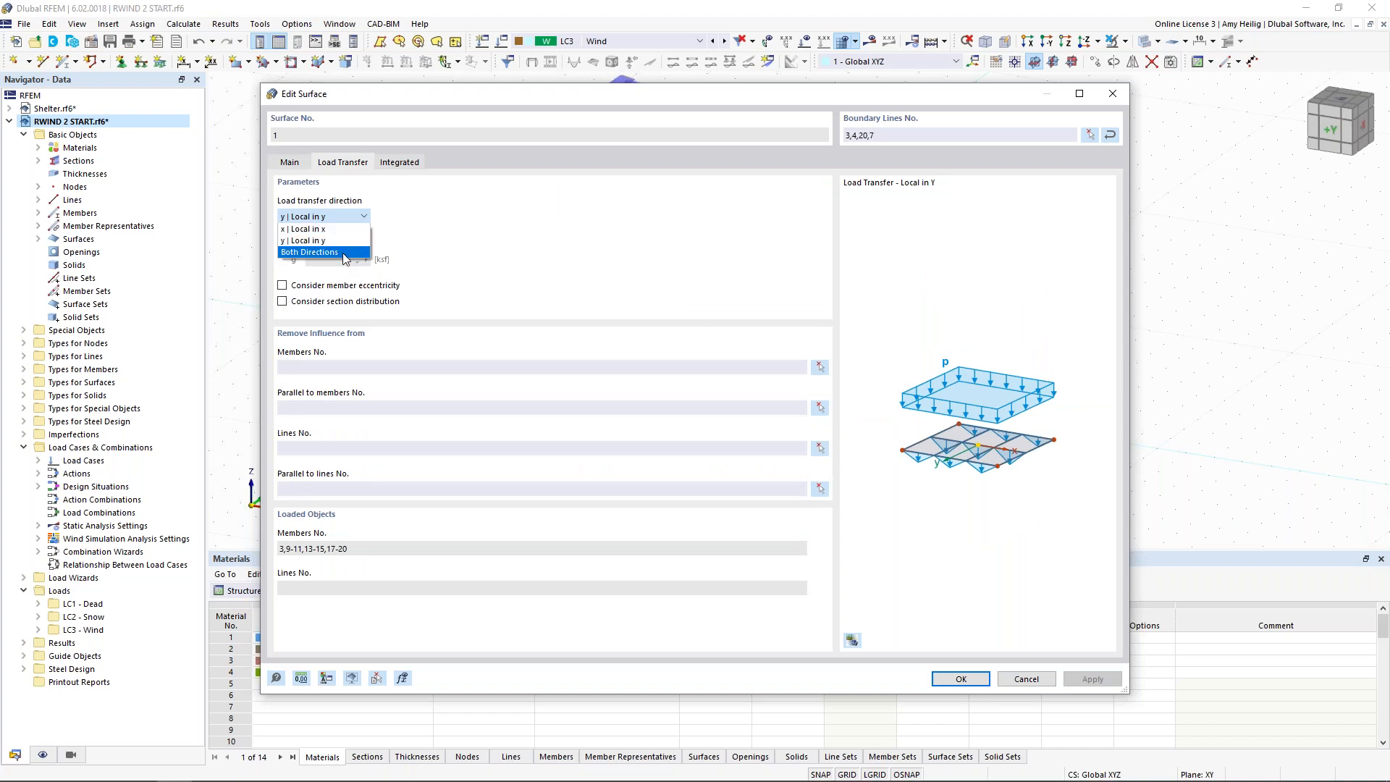
{"action": "left_click", "coordinate": [518, 278]}
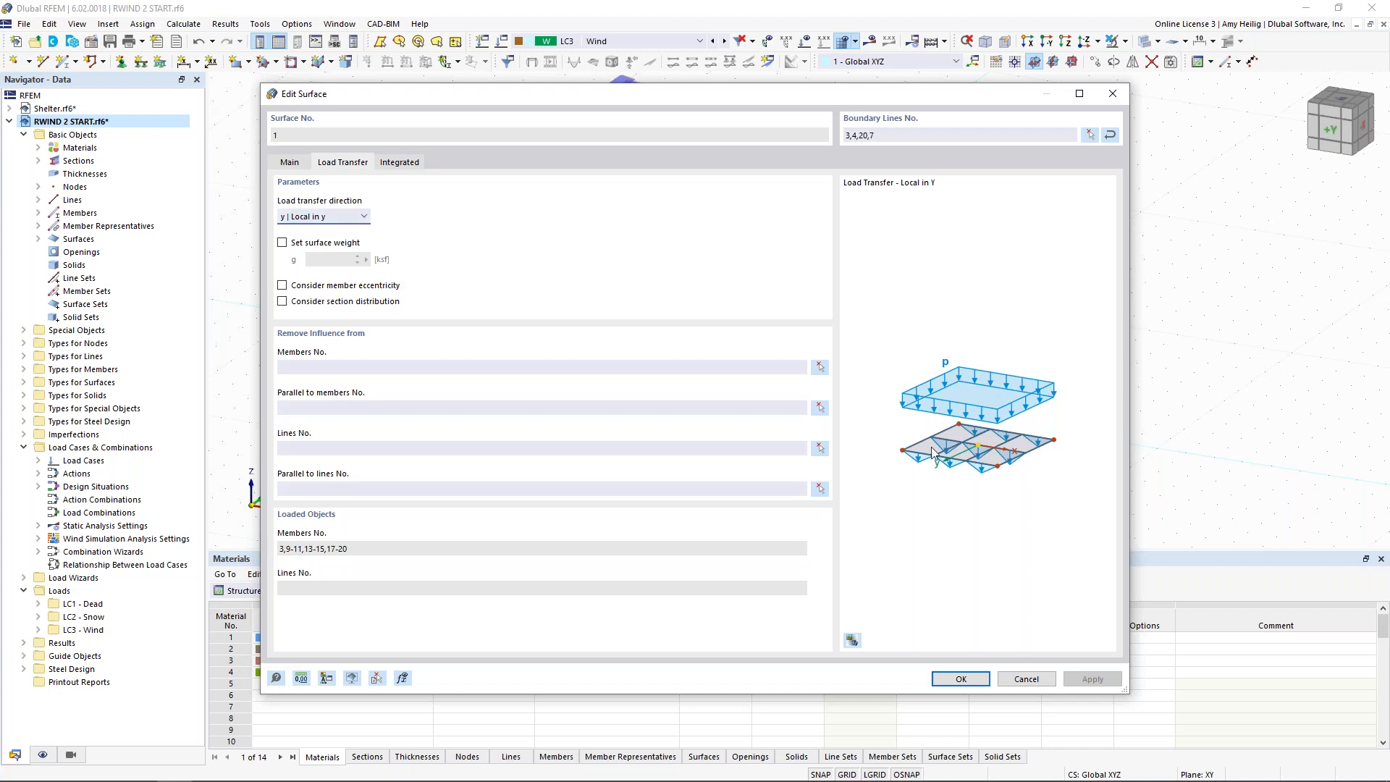
{"action": "left_click", "coordinate": [974, 685]}
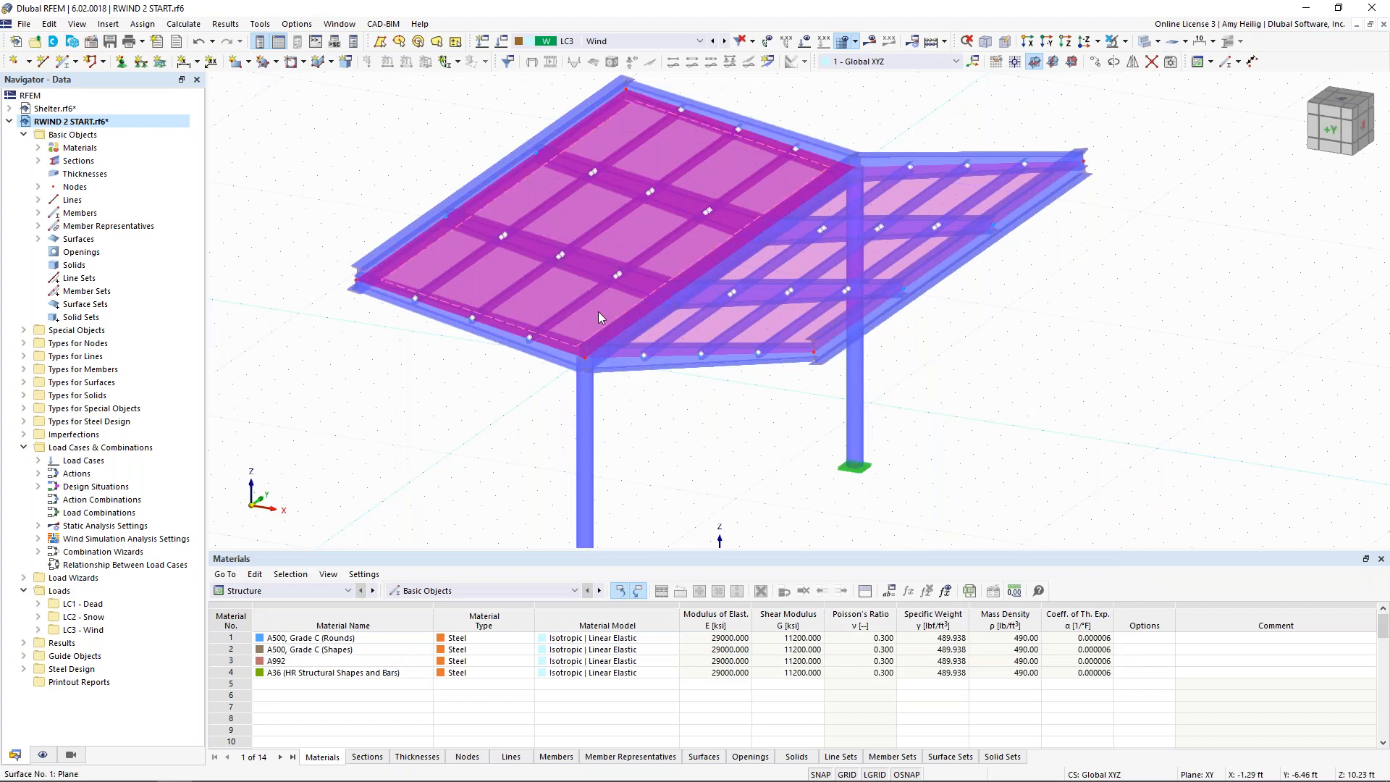
Step: Turn on the surfaces' local axis systems to check the roof's load transfer direction, and turn them off again
{"action": "right_click", "coordinate": [598, 317]}
{"action": "left_click", "coordinate": [638, 369]}
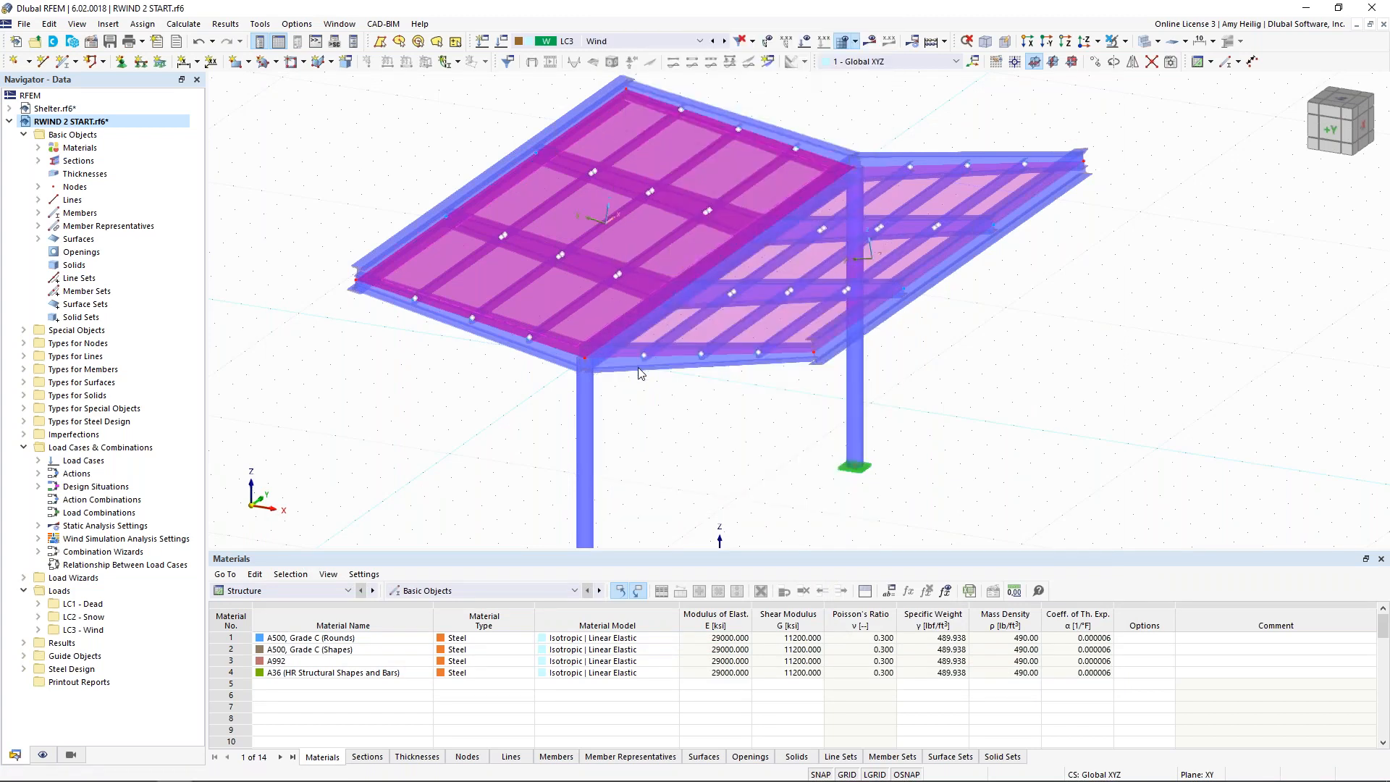
{"action": "left_click", "coordinate": [731, 489]}
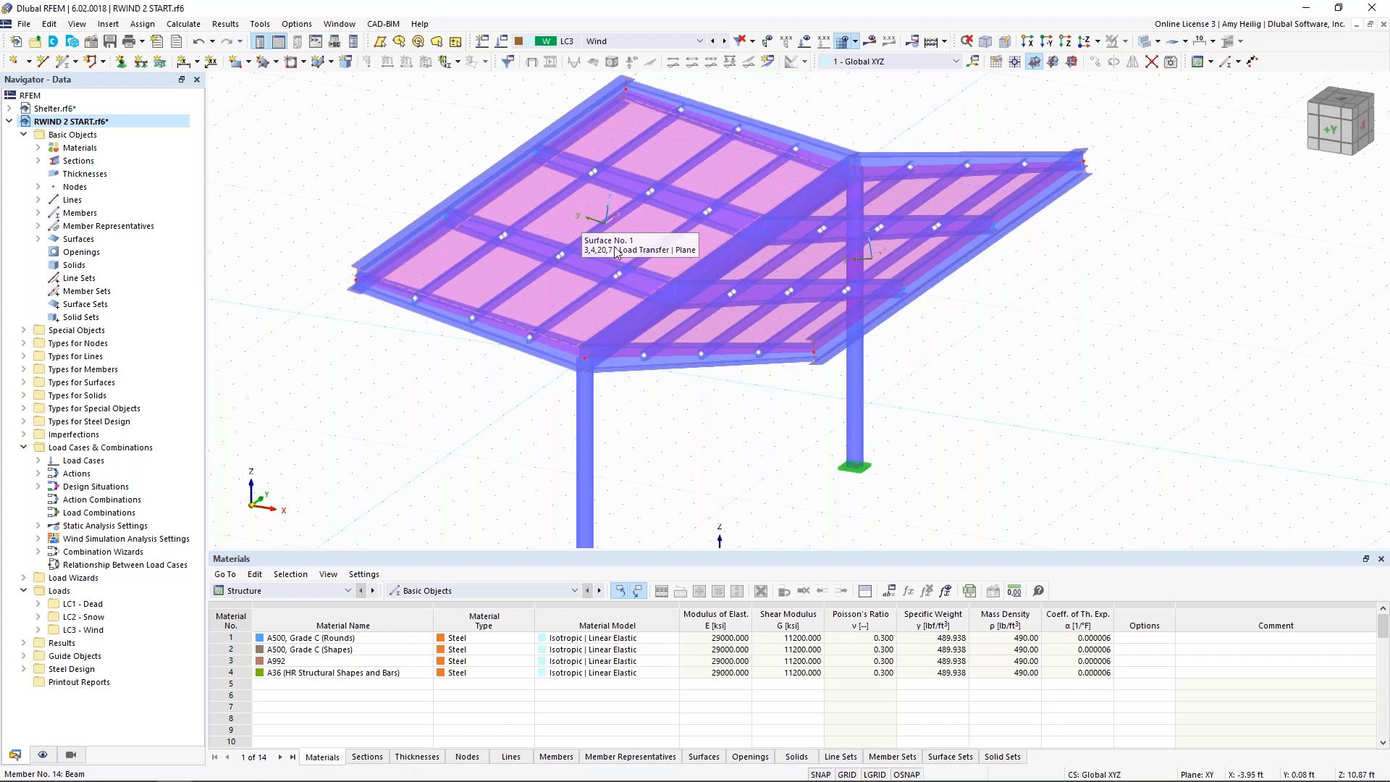
{"action": "right_click", "coordinate": [546, 295]}
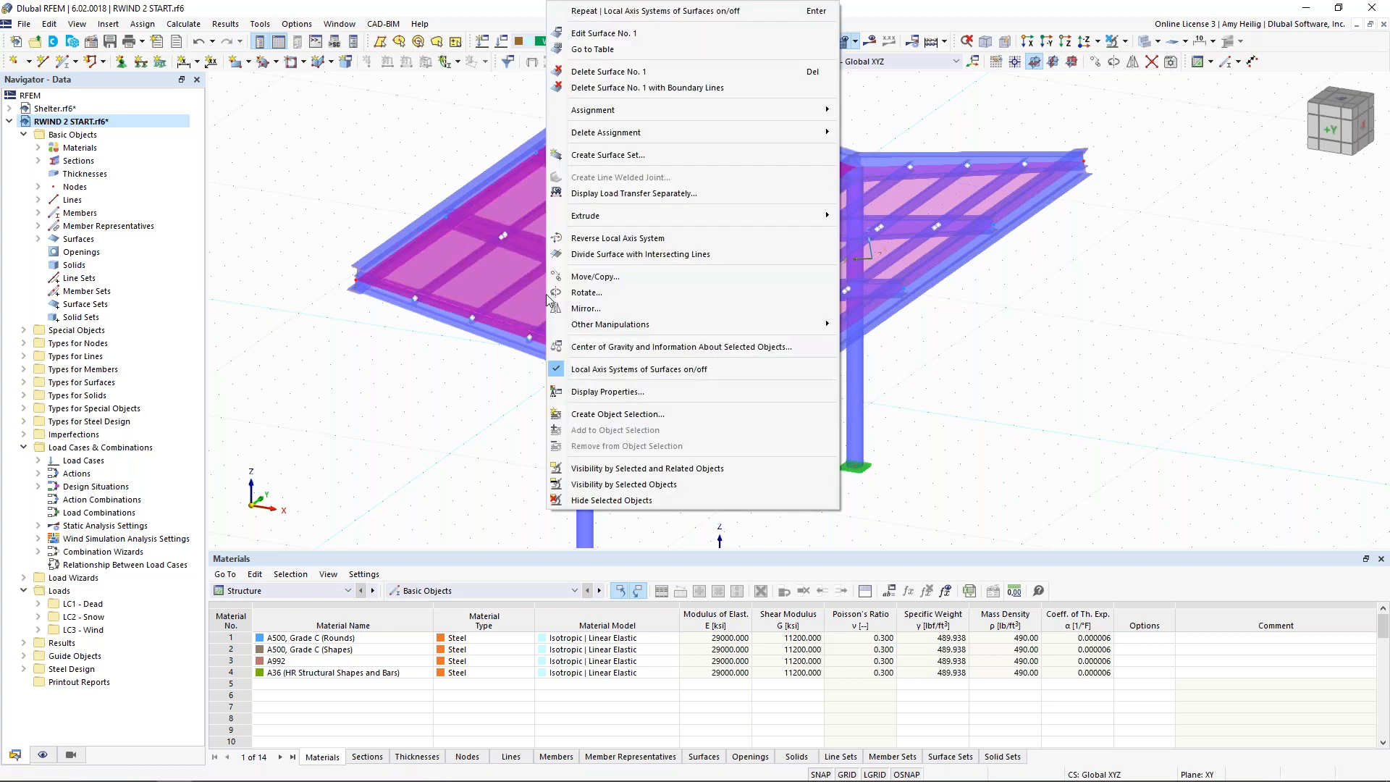
{"action": "left_click", "coordinate": [580, 369]}
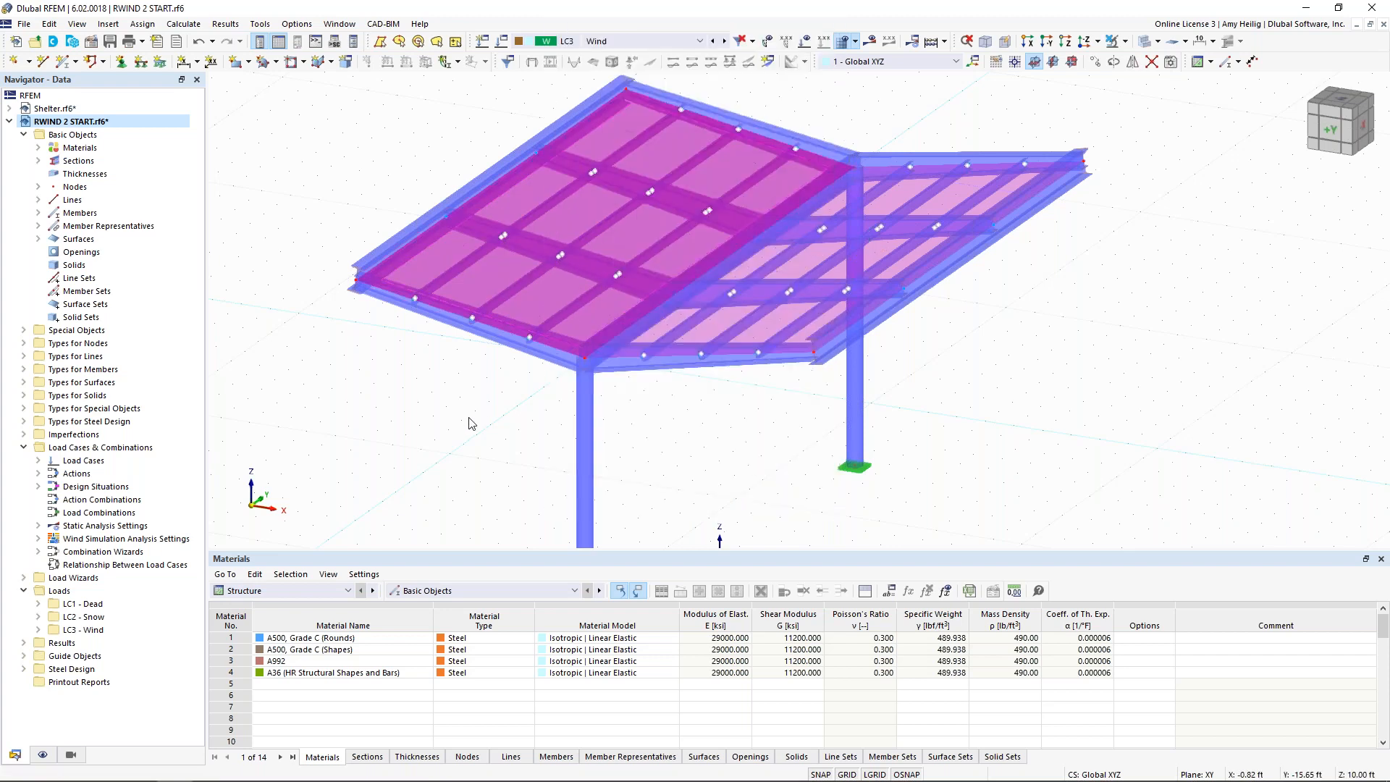
{"action": "left_click", "coordinate": [467, 427]}
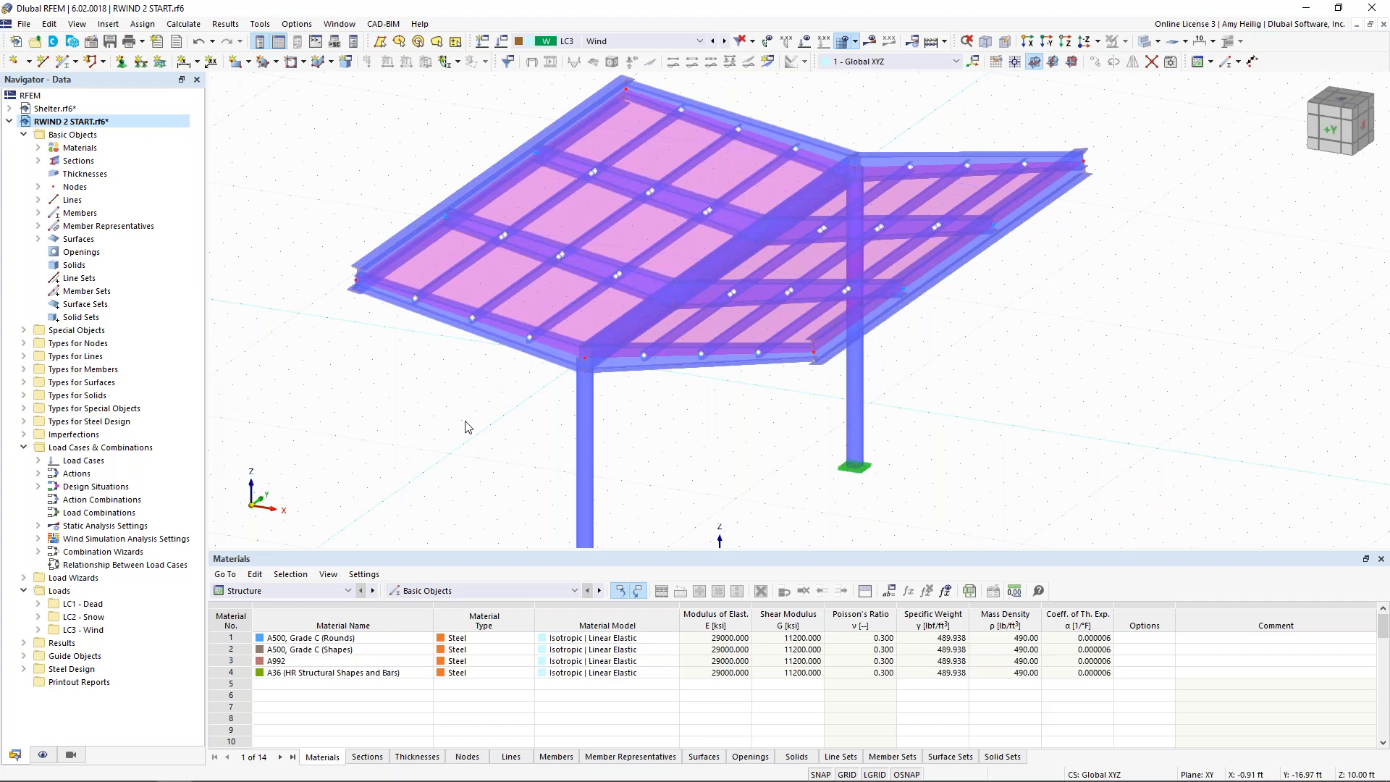
Step: Open the wind simulation of load case LC3 in RWIND and view the full shelter model in the wind tunnel
{"action": "left_click", "coordinate": [501, 42]}
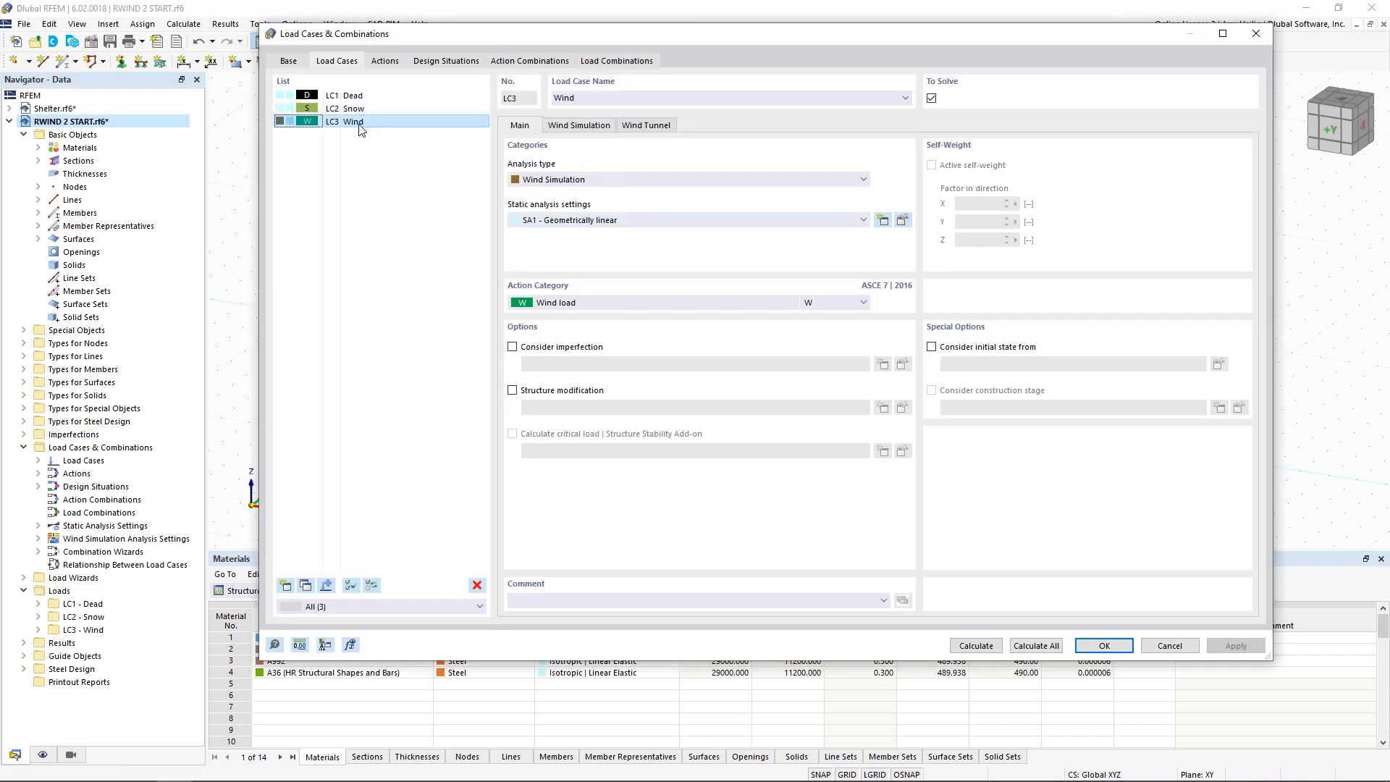
{"action": "left_click", "coordinate": [579, 125]}
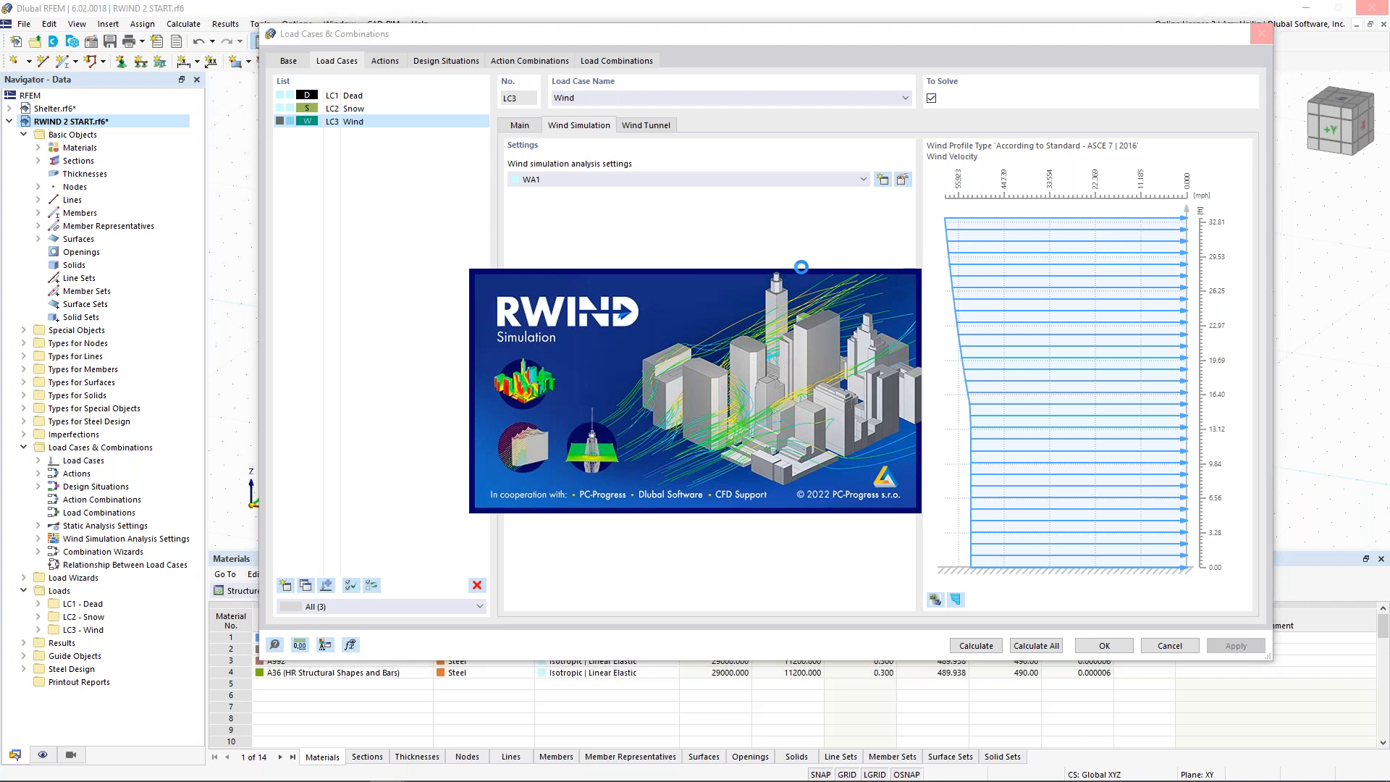
{"action": "key", "text": "super+Tab"}
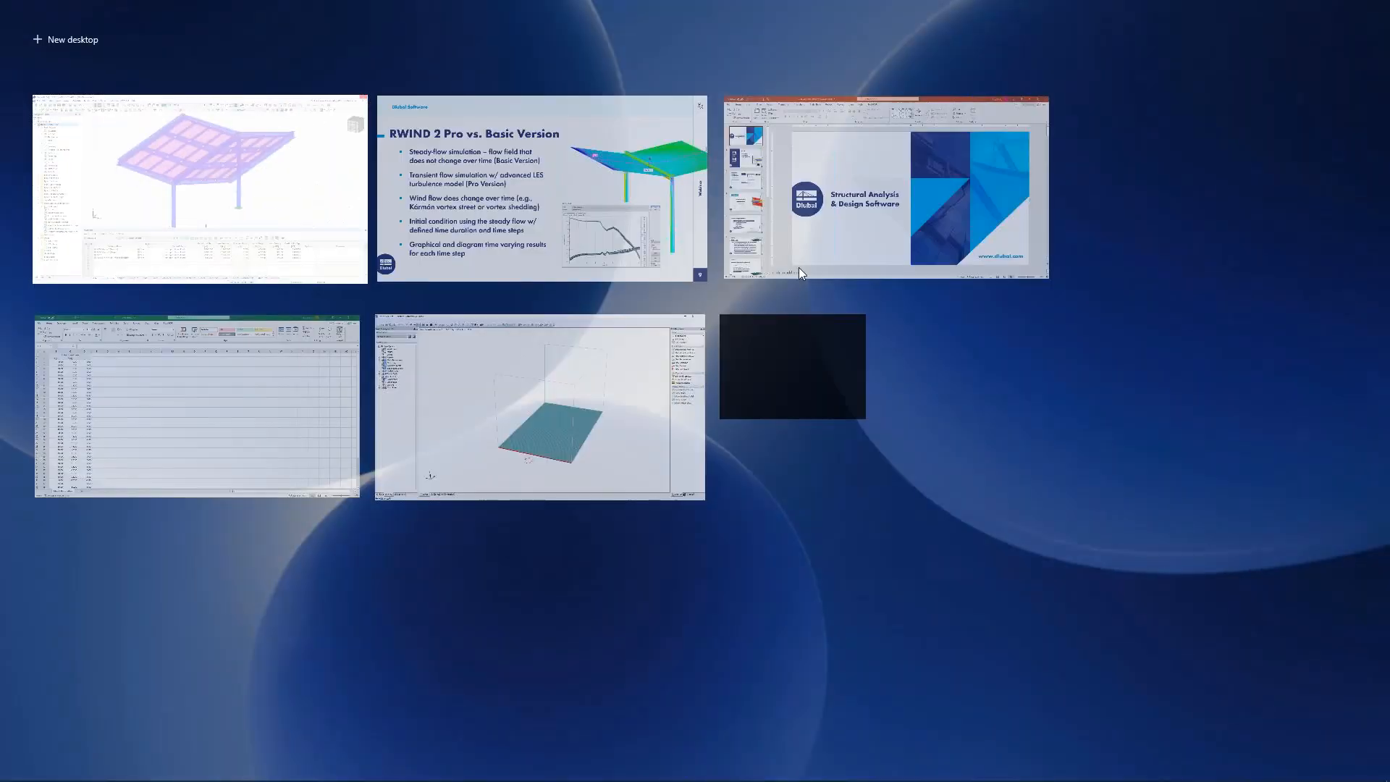
{"action": "left_click", "coordinate": [585, 380]}
{"action": "middle_click_drag", "start_coordinate": [857, 475], "coordinate": [683, 442]}
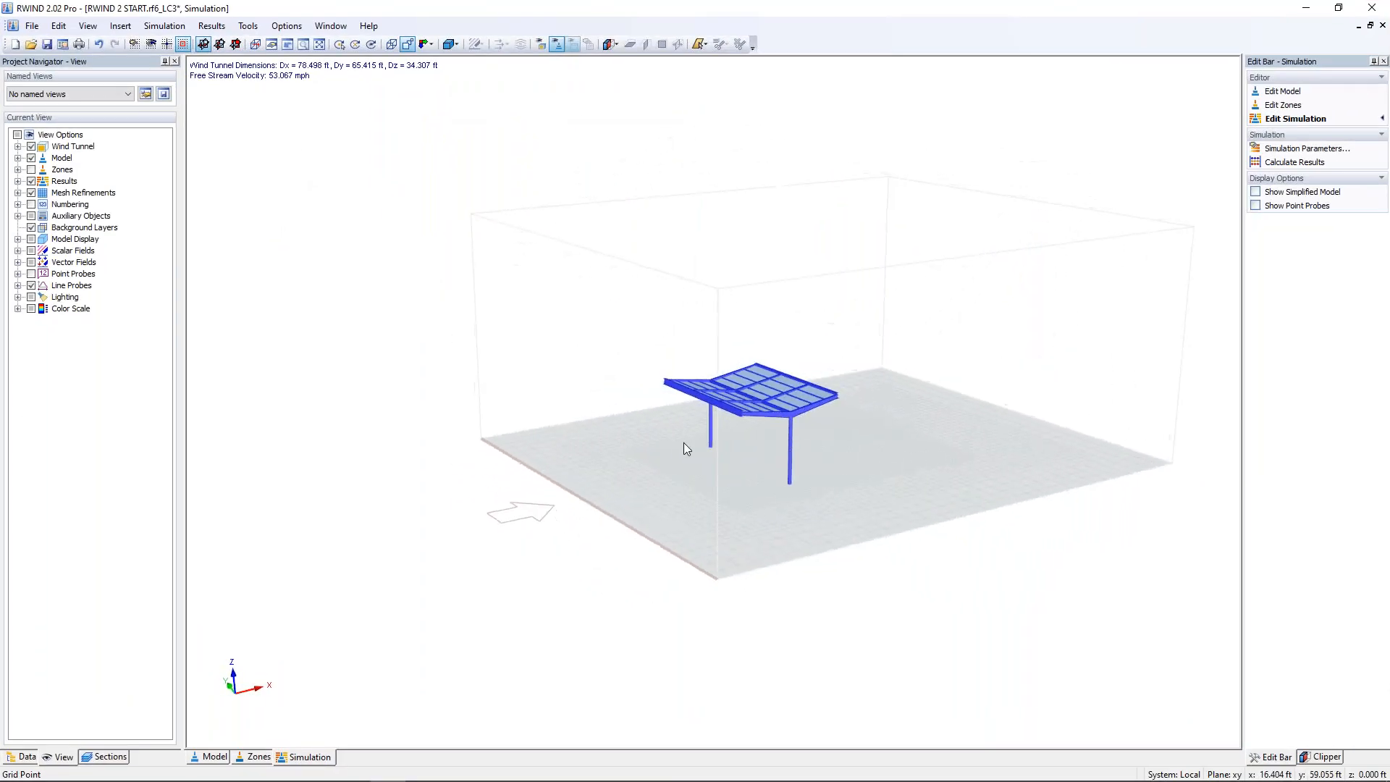
{"action": "scroll", "coordinate": [746, 432], "scroll_direction": "up", "scroll_amount": 4}
{"action": "middle_click_drag", "start_coordinate": [793, 427], "coordinate": [642, 456]}
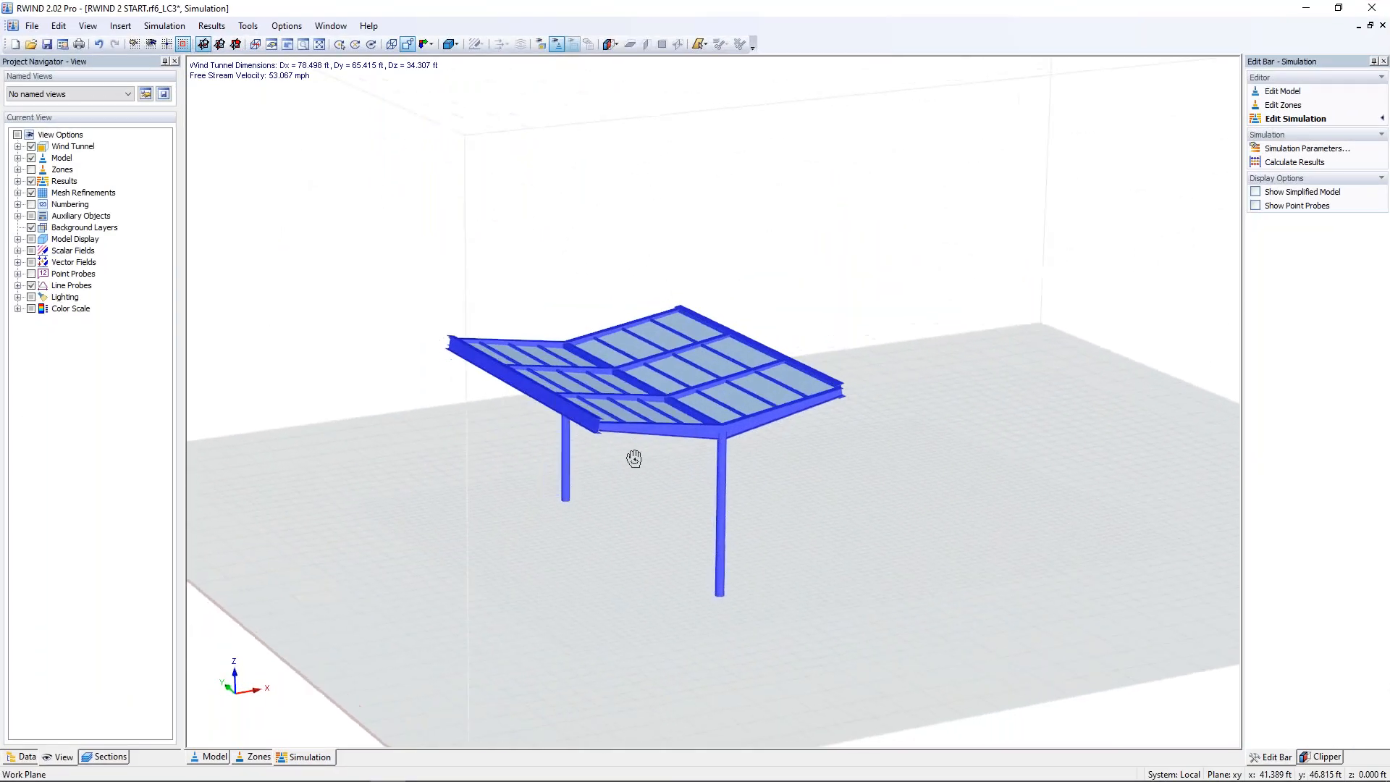
Step: Show the simplified model instead of the original one to inspect its roof mesh, and restore the original model display
{"action": "left_click", "coordinate": [18, 158]}
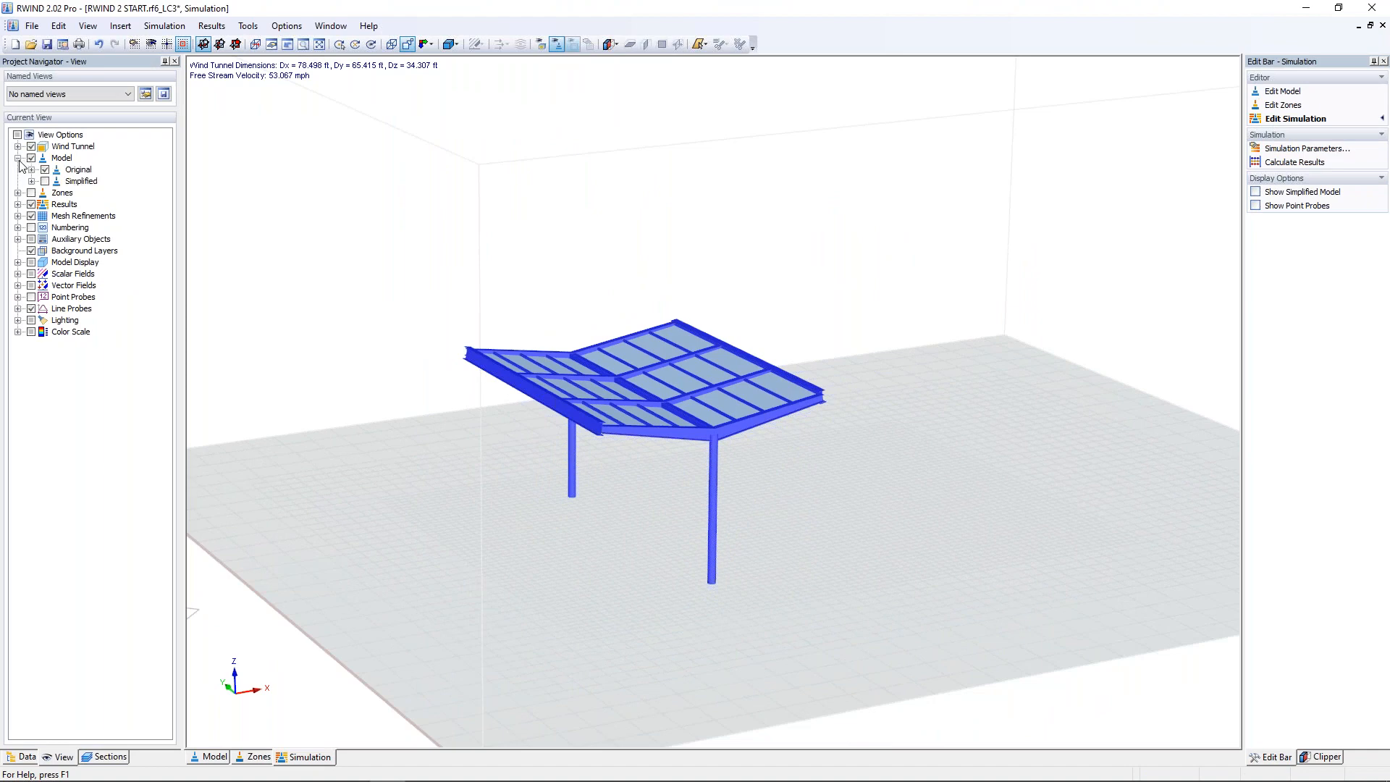
{"action": "left_click", "coordinate": [44, 169]}
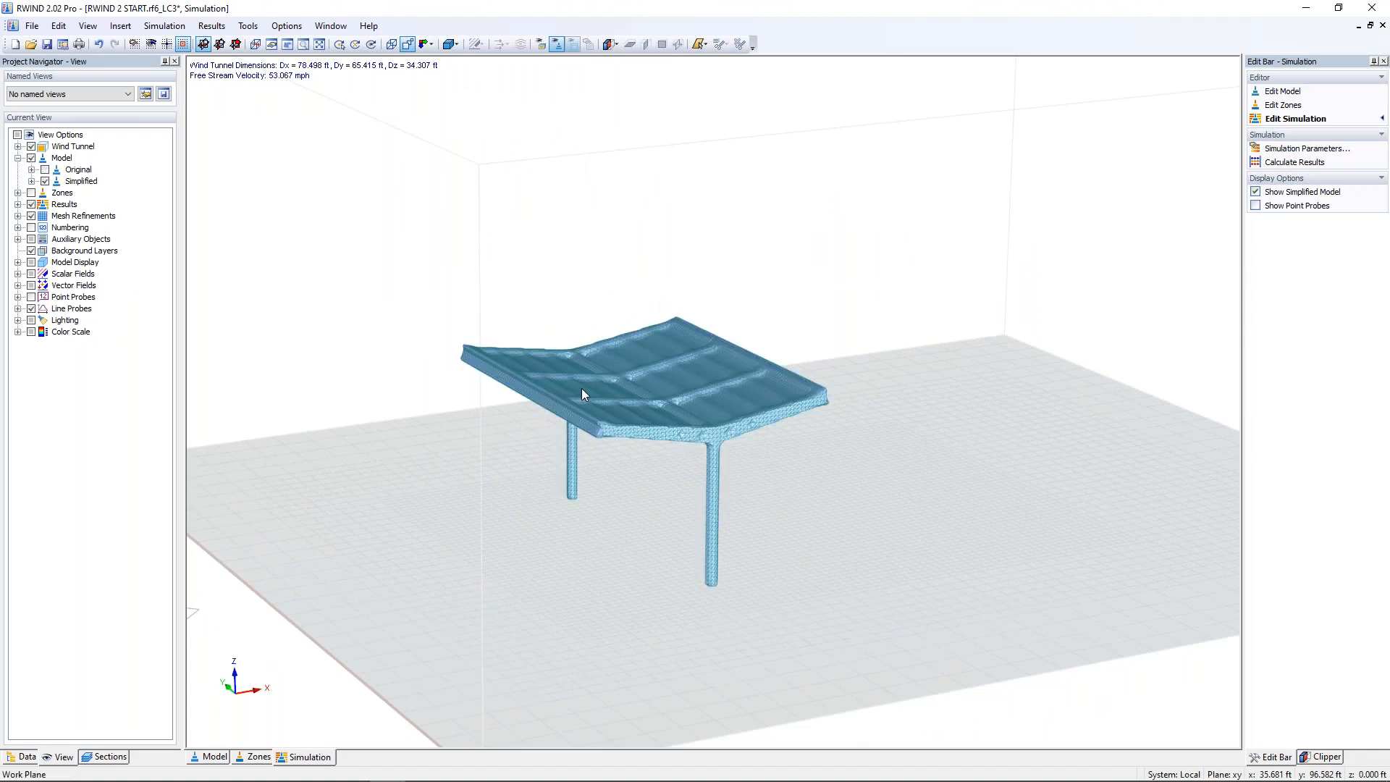
{"action": "scroll", "coordinate": [679, 411], "scroll_direction": "up", "scroll_amount": 5}
{"action": "middle_click_drag", "start_coordinate": [679, 412], "coordinate": [701, 435]}
{"action": "left_click", "coordinate": [45, 170]}
{"action": "scroll", "coordinate": [467, 188], "scroll_direction": "down", "scroll_amount": 3}
{"action": "middle_click_drag", "start_coordinate": [472, 189], "coordinate": [538, 192]}
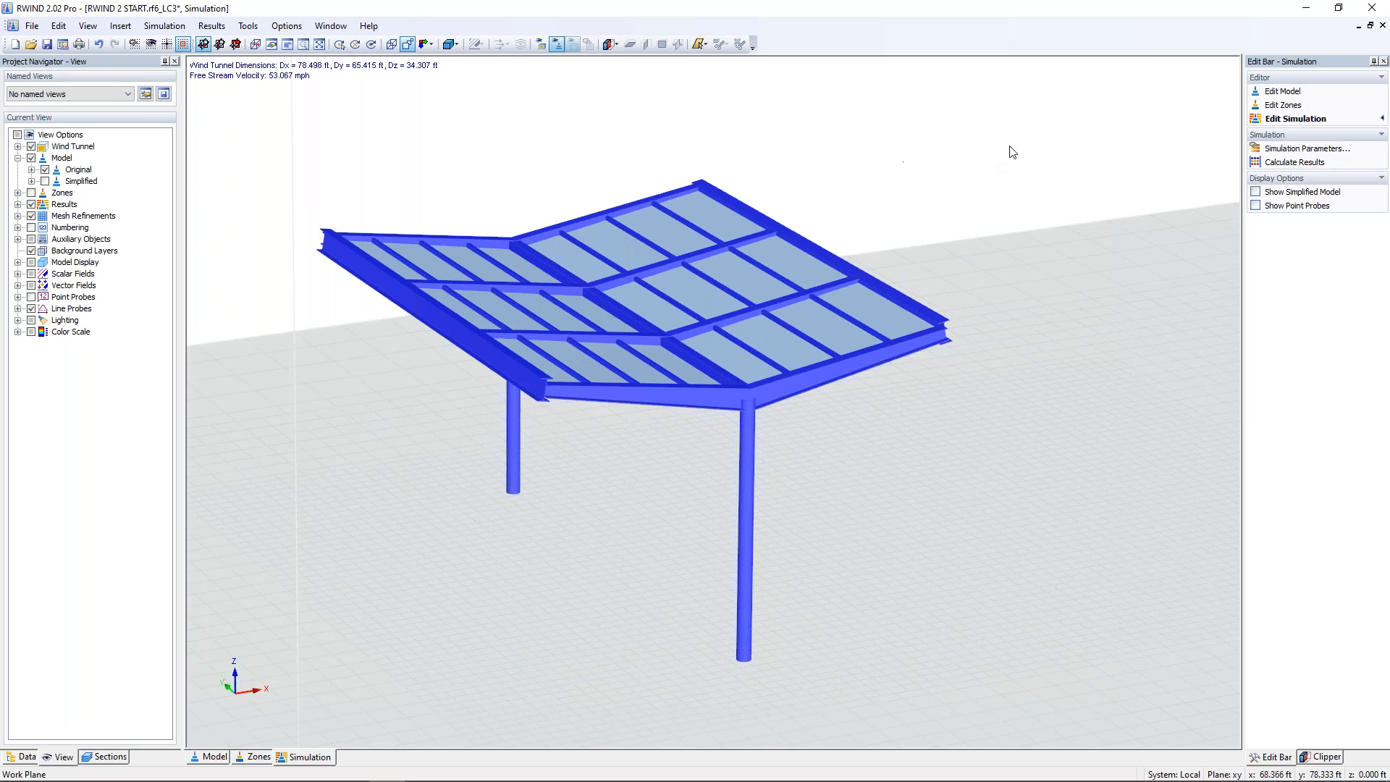
Step: Close RWIND without saving the changes, switch back to RFEM and cancel the load case settings
{"action": "left_click", "coordinate": [1372, 9]}
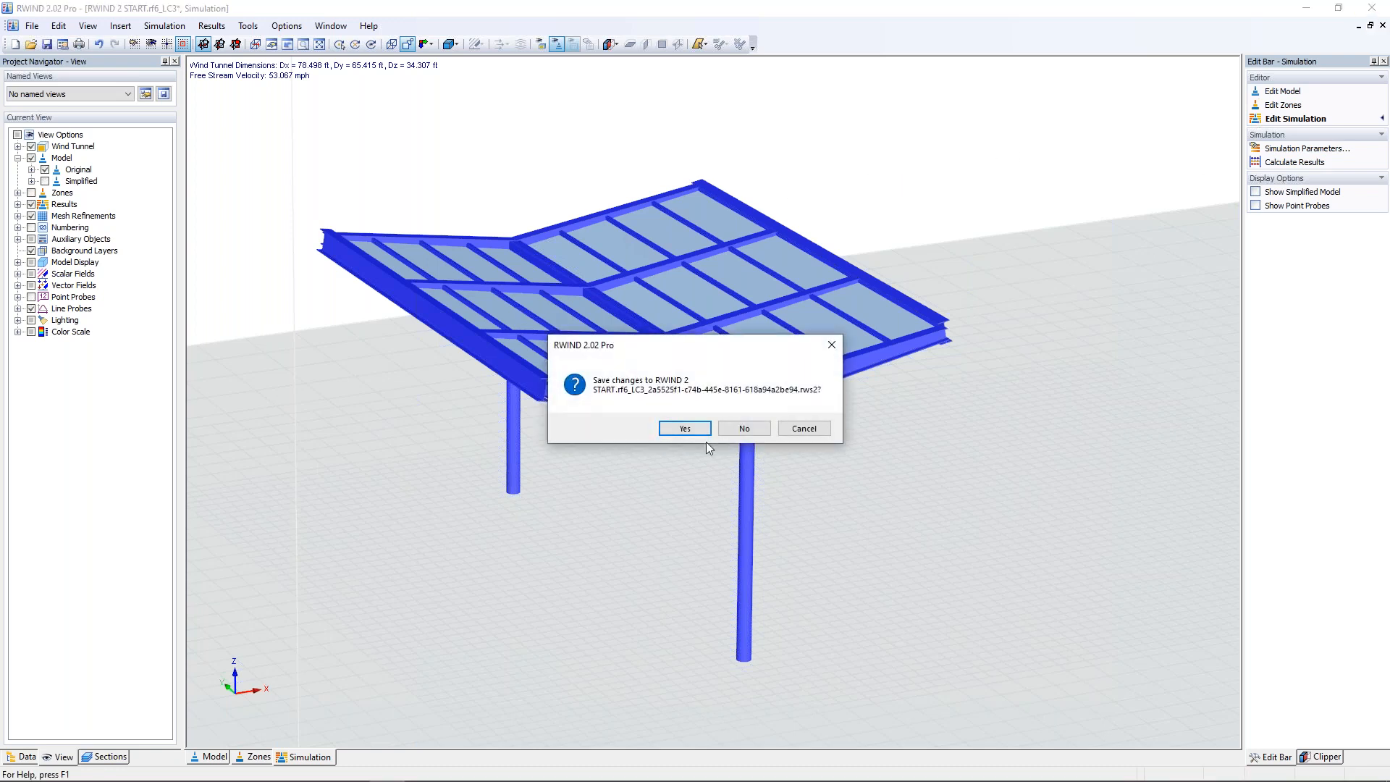
{"action": "left_click", "coordinate": [738, 430]}
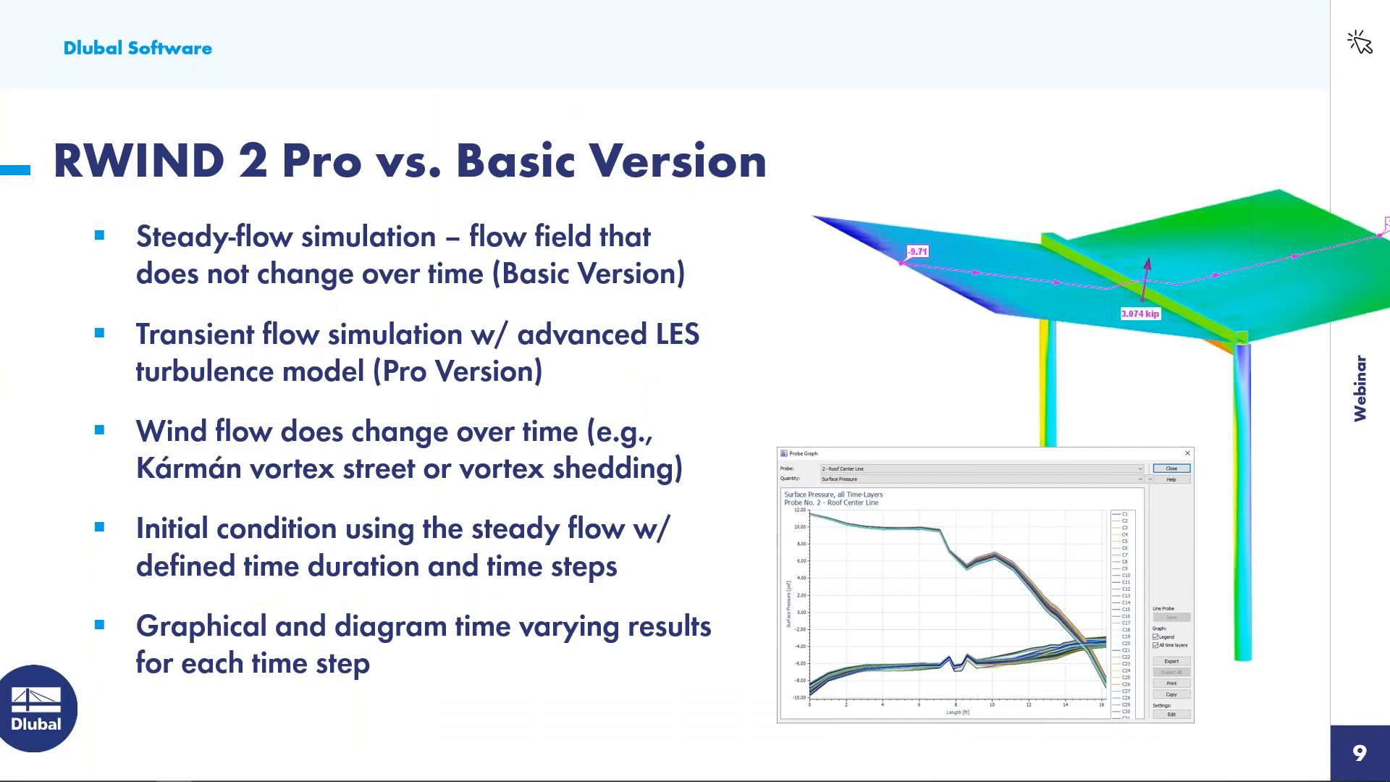
{"action": "key", "text": "super+Tab"}
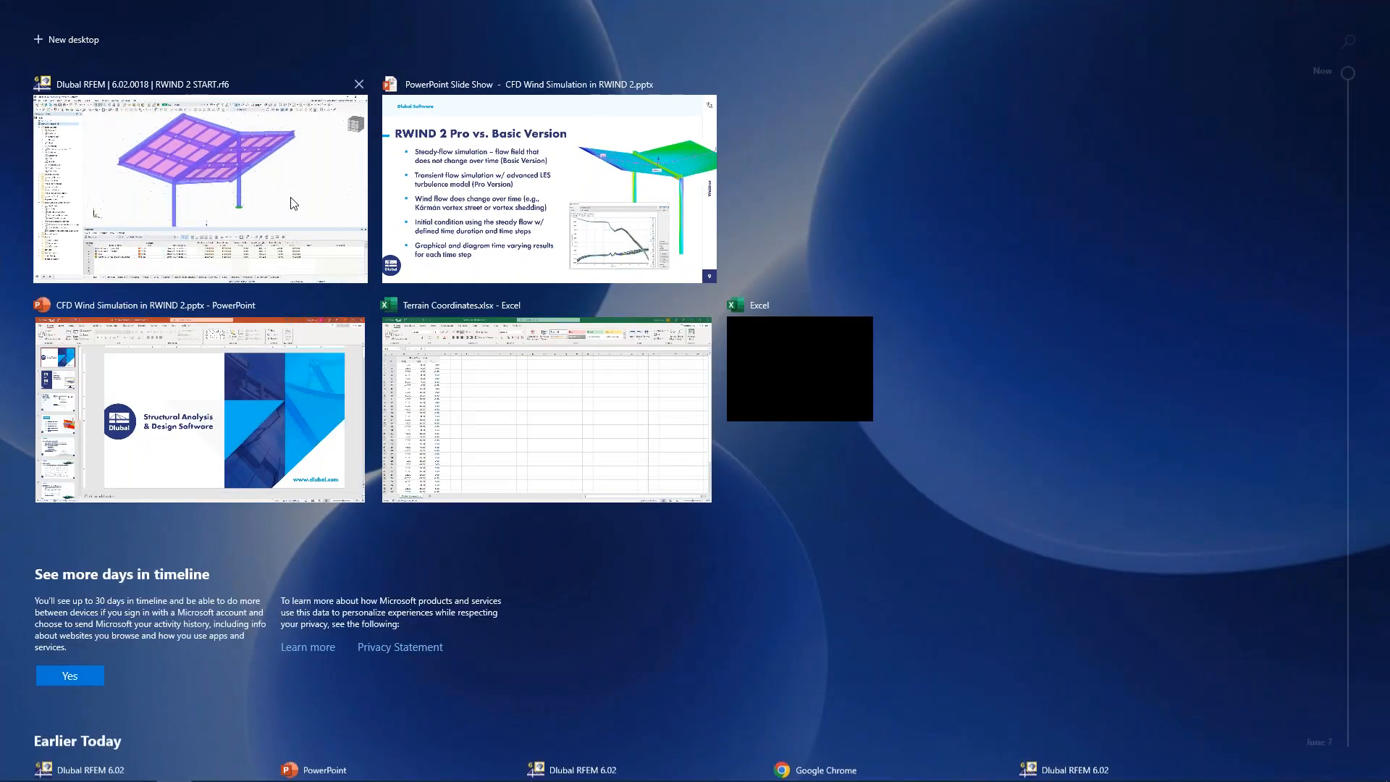
{"action": "left_click", "coordinate": [293, 204]}
{"action": "left_click", "coordinate": [1162, 645]}
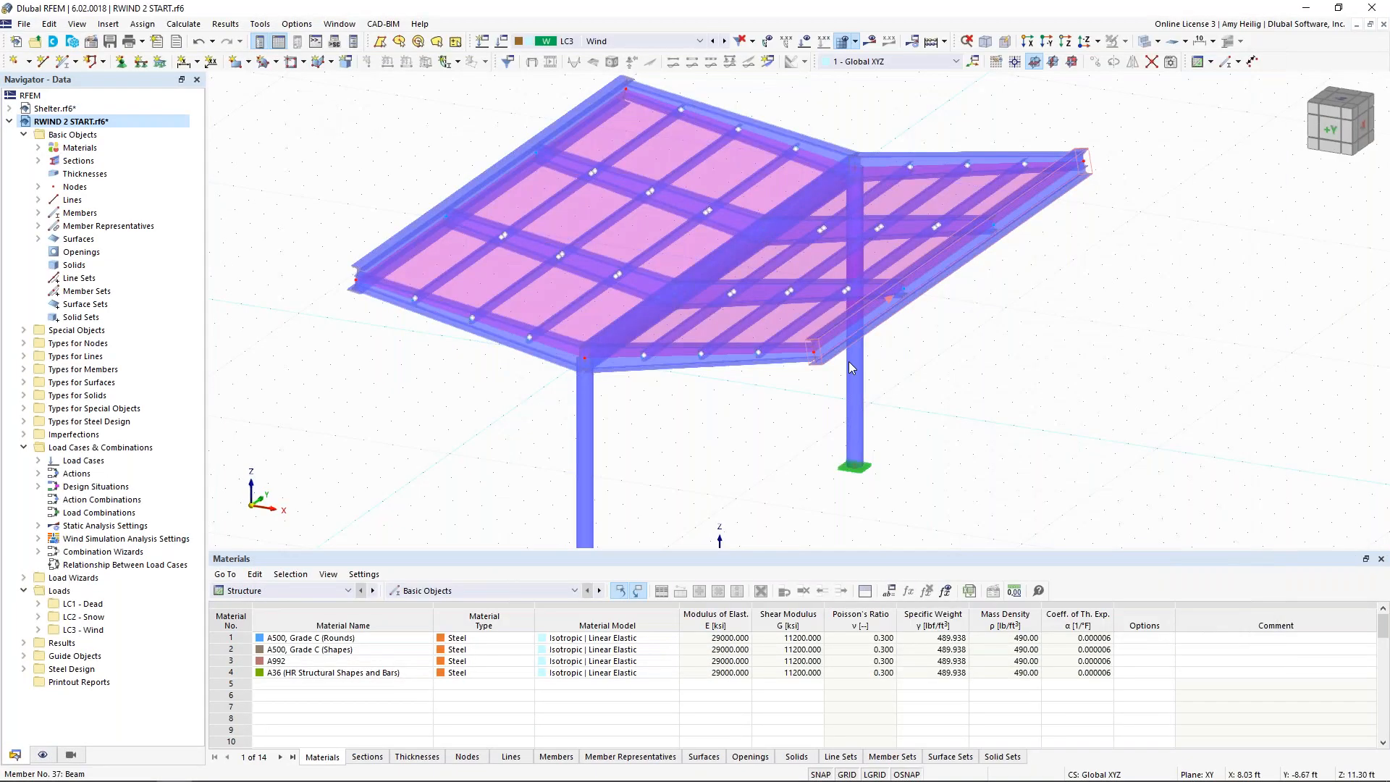
Step: Isolate both columns, the main beam between them and the two roof surfaces using visibility by selected and related objects
{"action": "middle_click_drag", "start_coordinate": [755, 449], "coordinate": [746, 360]}
{"action": "scroll", "coordinate": [637, 420], "scroll_direction": "down", "scroll_amount": 1}
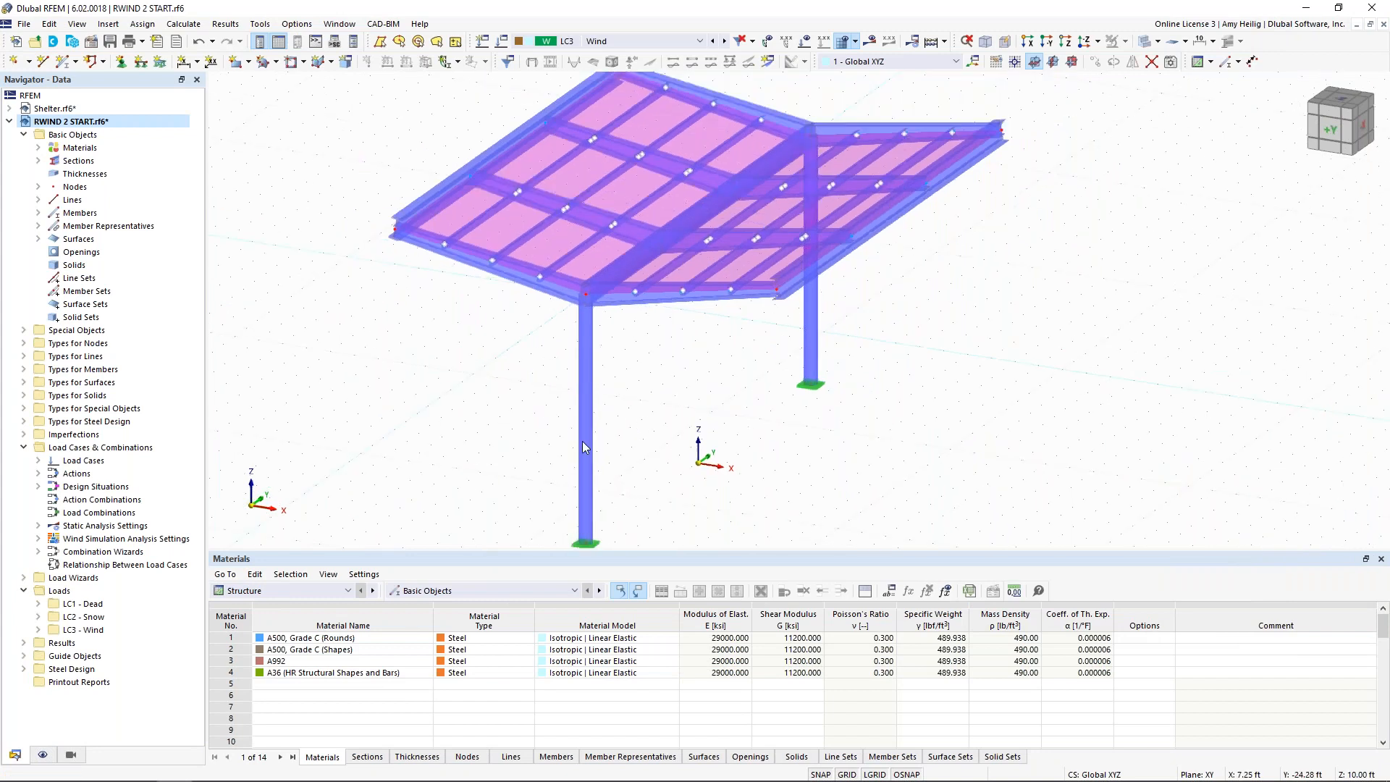
{"action": "left_click", "coordinate": [584, 443]}
{"action": "left_click", "coordinate": [821, 346], "text": "ctrl"}
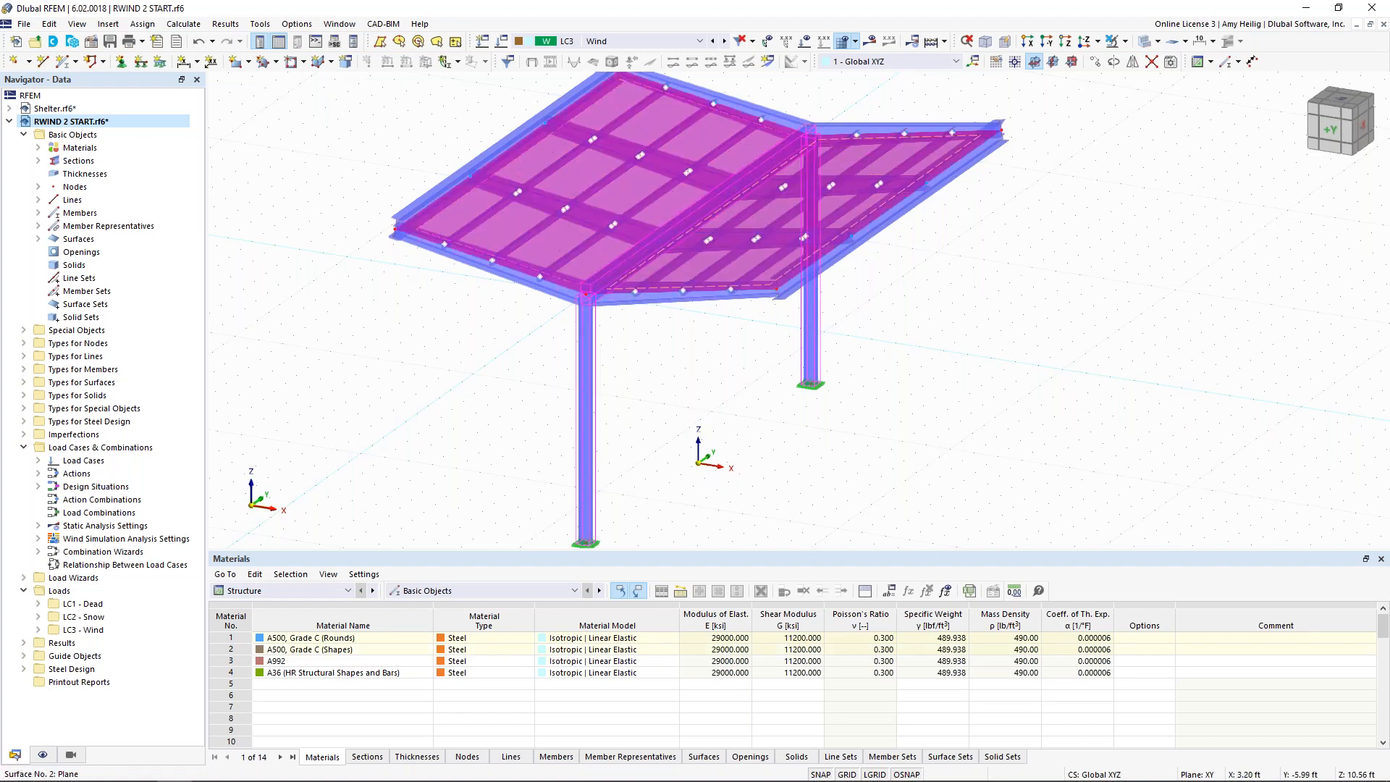
{"action": "left_click", "coordinate": [1124, 42]}
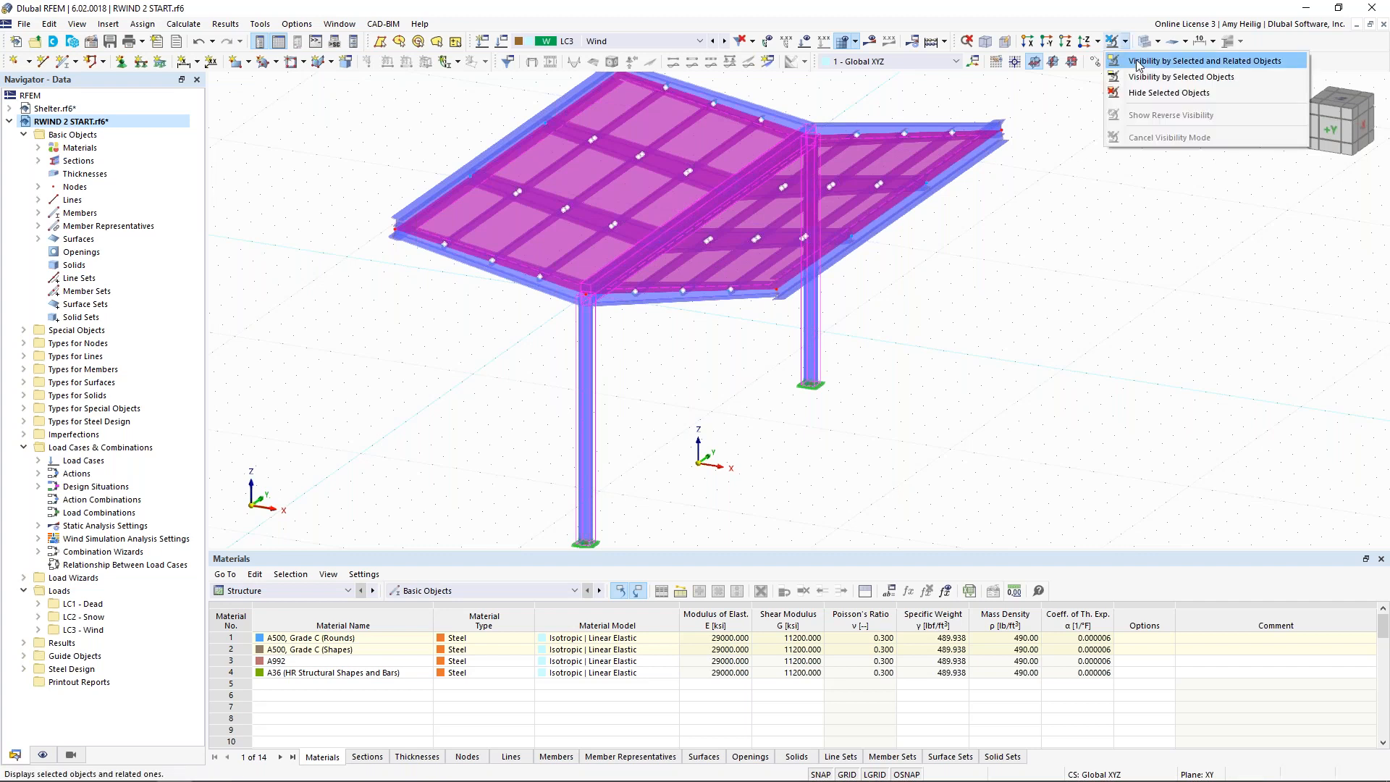
{"action": "left_click", "coordinate": [1137, 63]}
{"action": "scroll", "coordinate": [1069, 291], "scroll_direction": "down", "scroll_amount": 2}
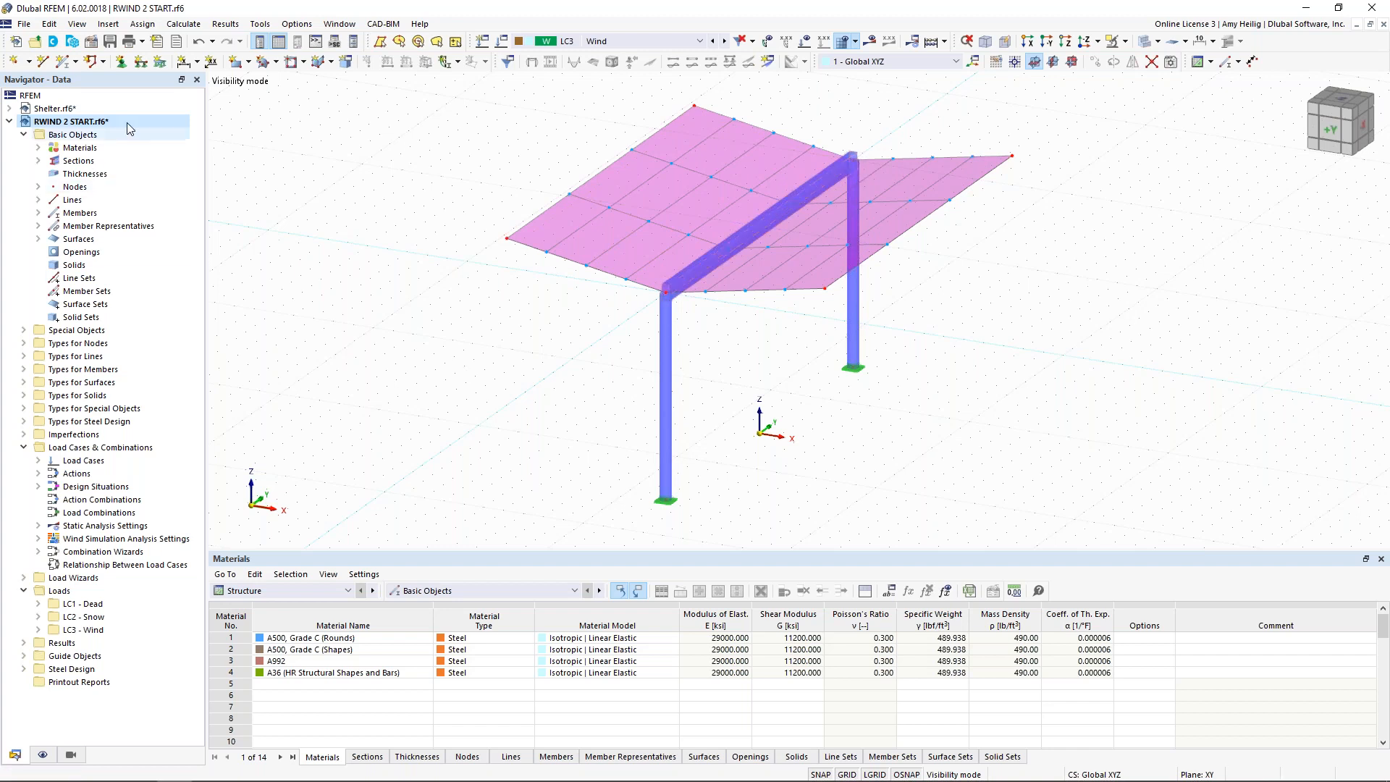
Step: Review the Active (visible) objects only option in the wind simulation mesh settings and cancel without changes
{"action": "left_click", "coordinate": [183, 24]}
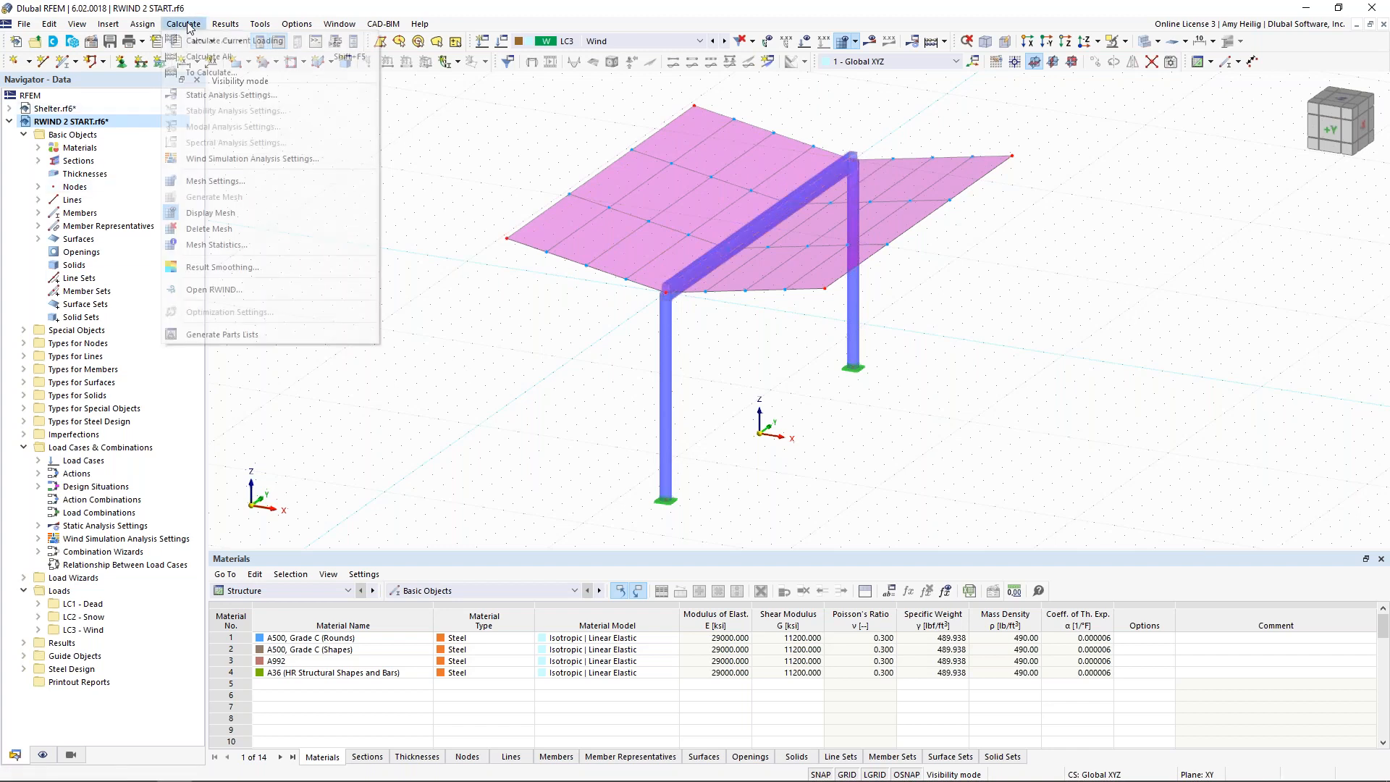
{"action": "left_click", "coordinate": [215, 184]}
{"action": "left_click", "coordinate": [835, 147]}
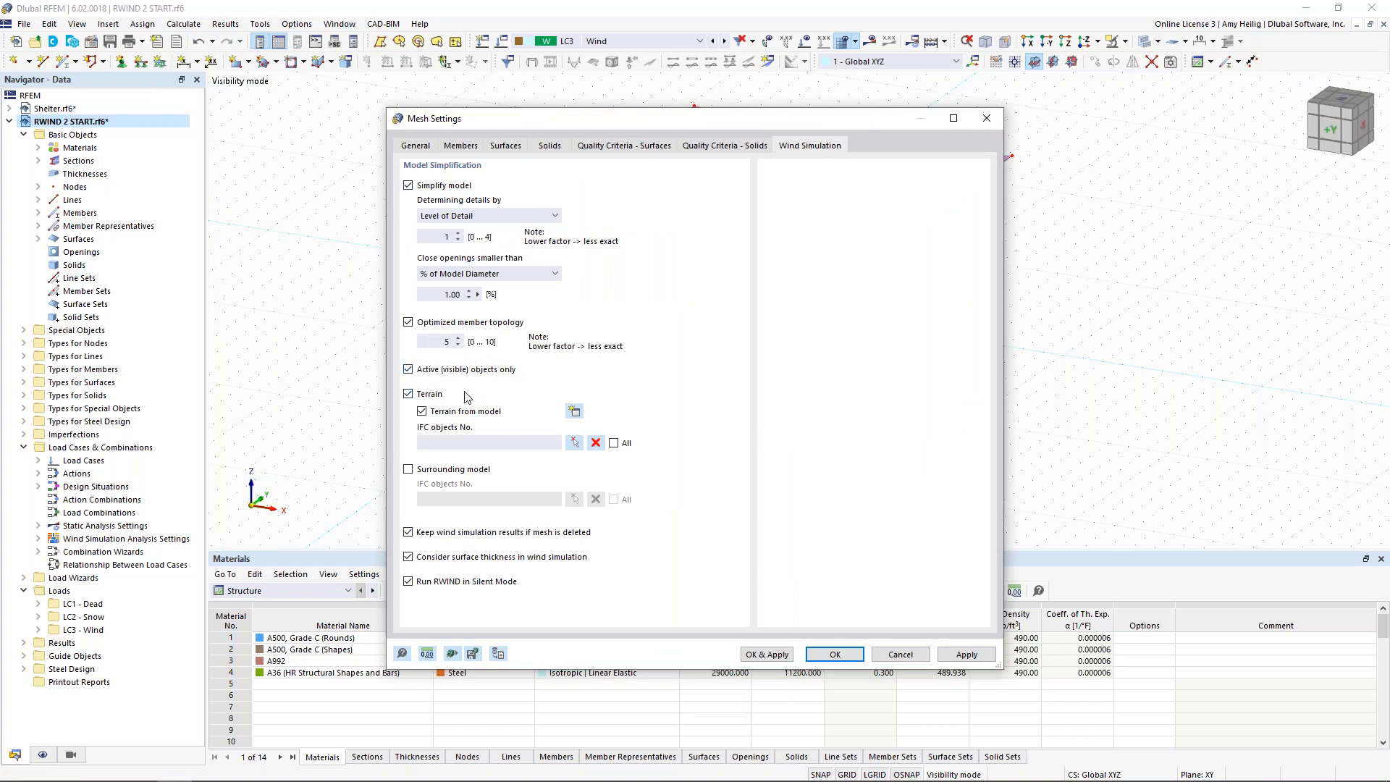
{"action": "left_click", "coordinate": [900, 654]}
Step: Open the LC3 wind simulation in RWIND with only the isolated columns, beam and roof surfaces
{"action": "left_click", "coordinate": [499, 43]}
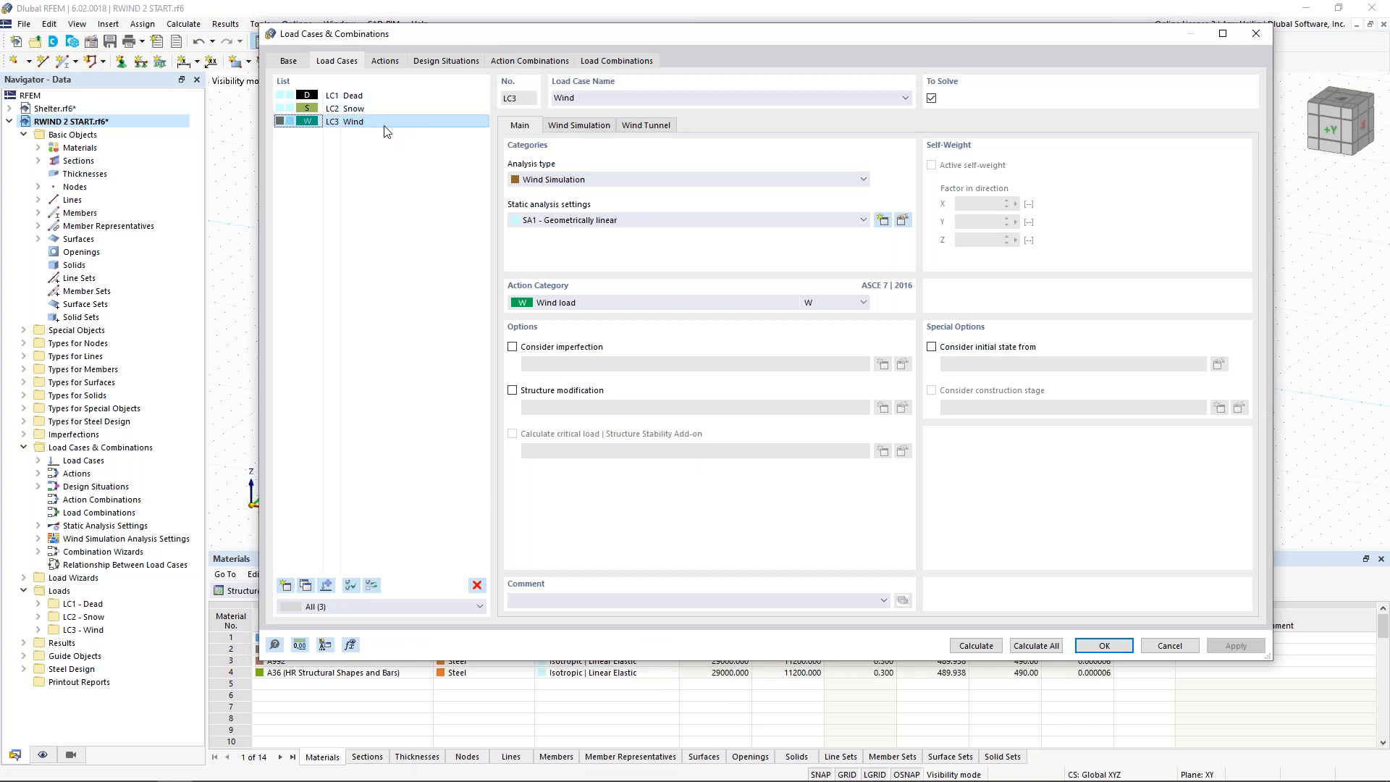
{"action": "left_click", "coordinate": [579, 125]}
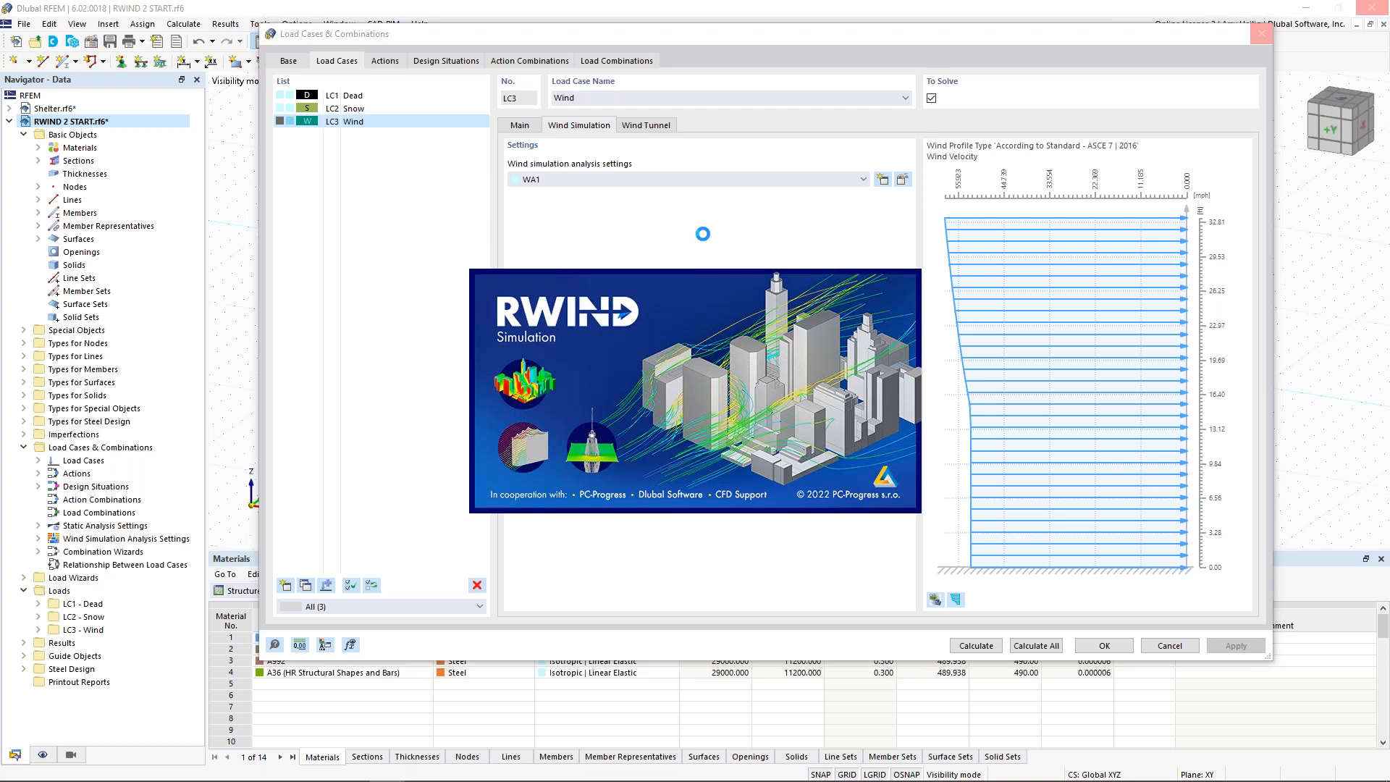
{"action": "key", "text": "super+Tab"}
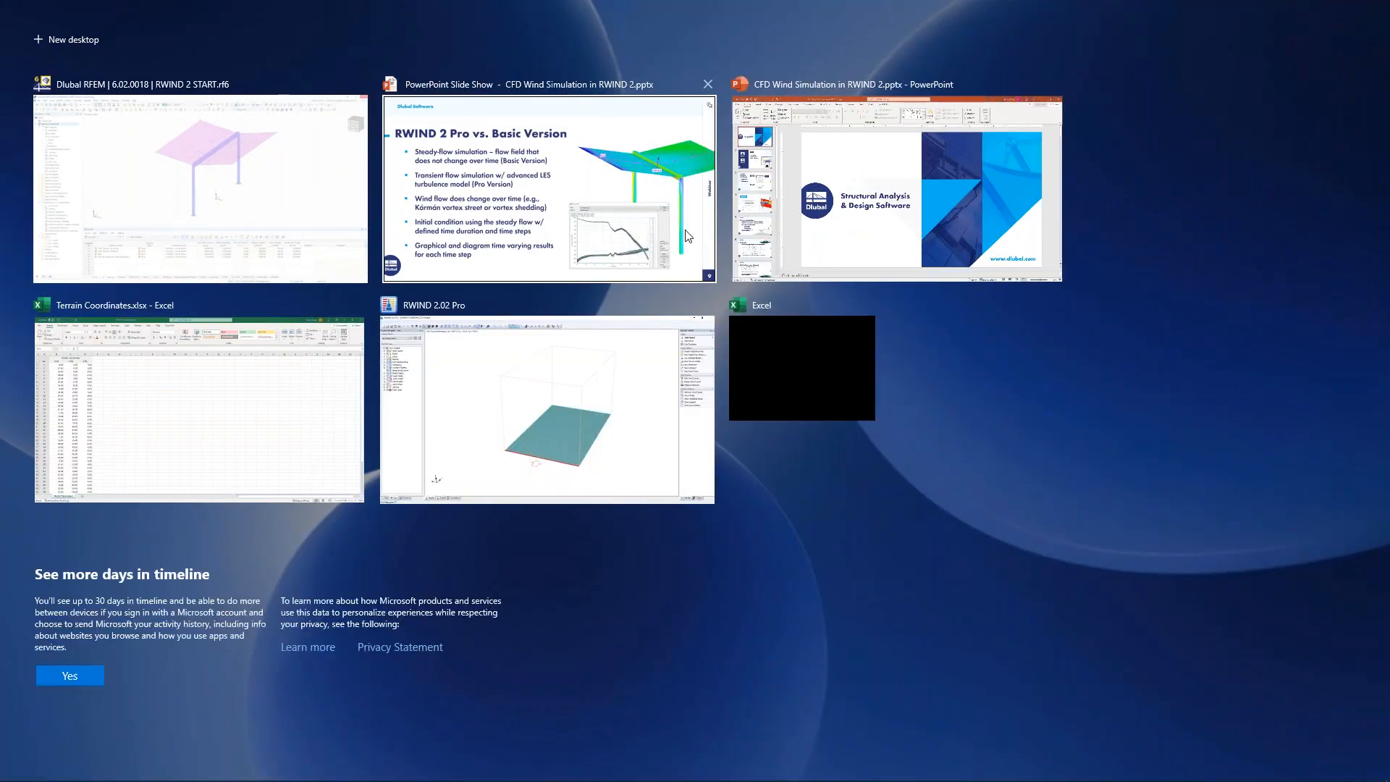
{"action": "left_click", "coordinate": [625, 371]}
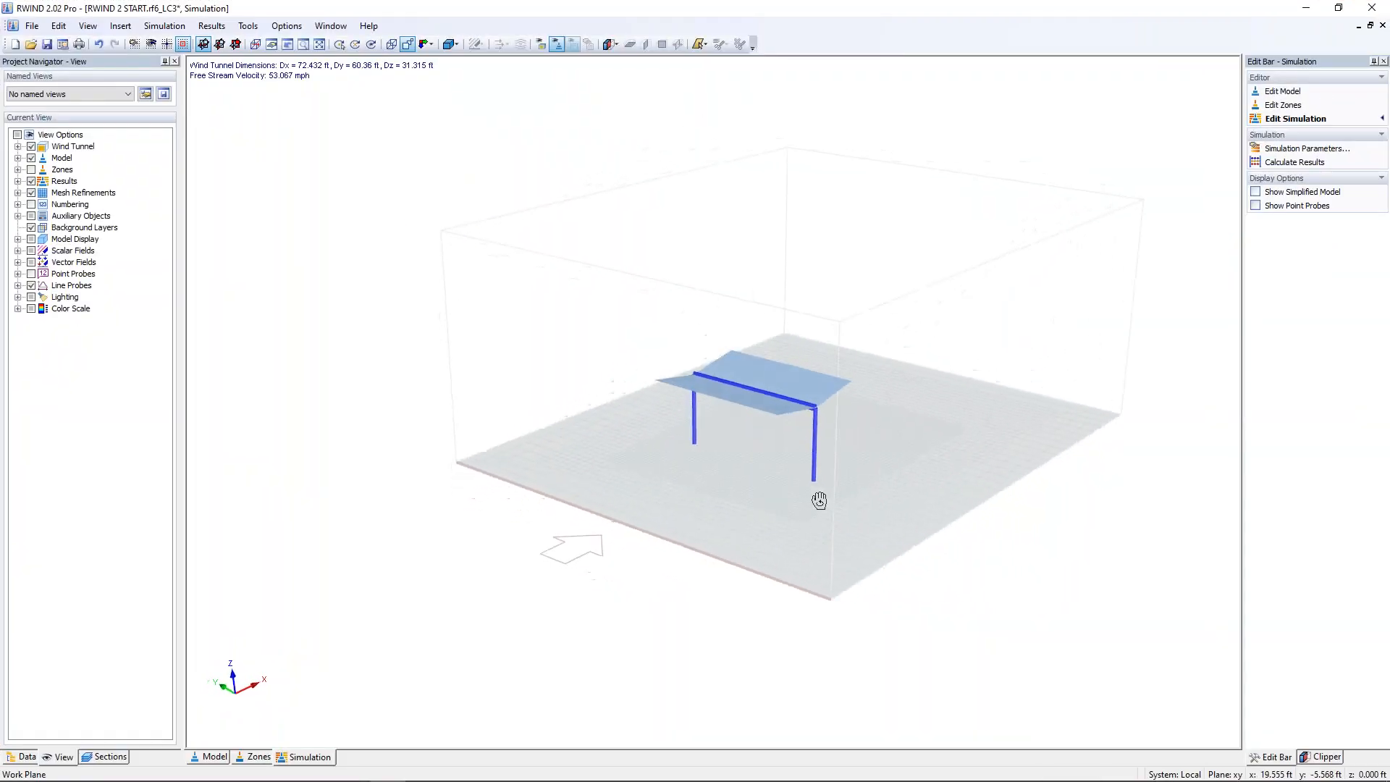
{"action": "middle_click_drag", "start_coordinate": [852, 509], "coordinate": [562, 453], "text": "ctrl"}
{"action": "scroll", "coordinate": [727, 411], "scroll_direction": "up", "scroll_amount": 4}
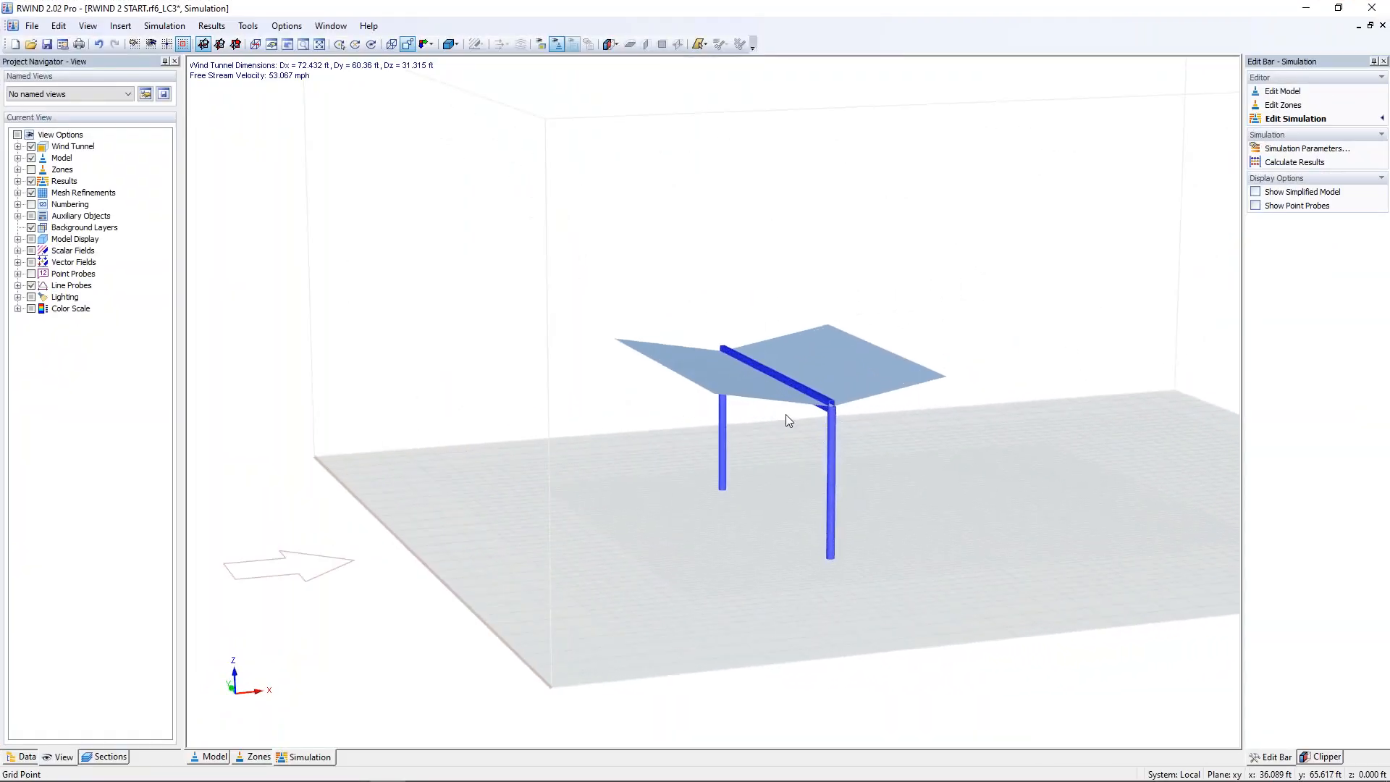
Step: Calculate the steady flow simulation results for the reduced shelter model
{"action": "middle_click_drag", "start_coordinate": [993, 298], "coordinate": [937, 298]}
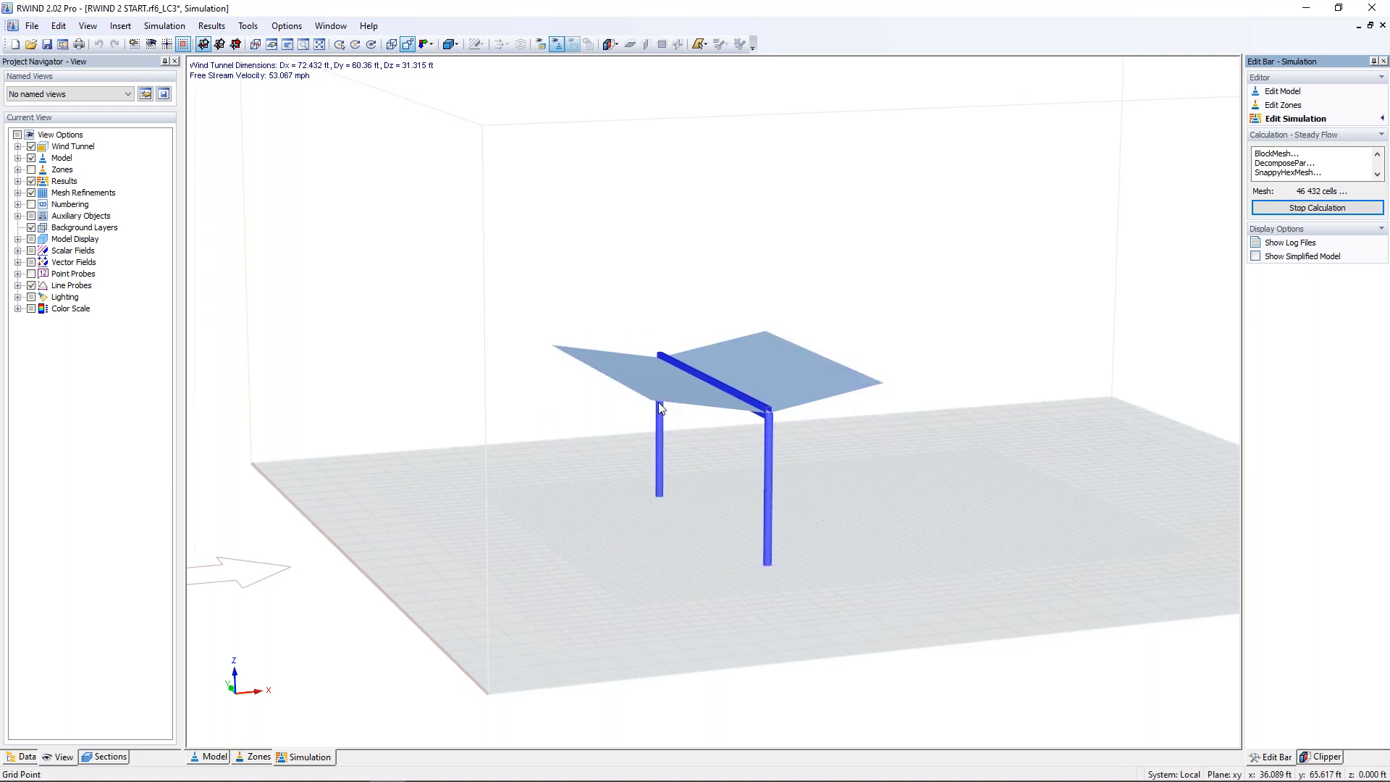
{"action": "scroll", "coordinate": [946, 483], "scroll_direction": "up", "scroll_amount": 3}
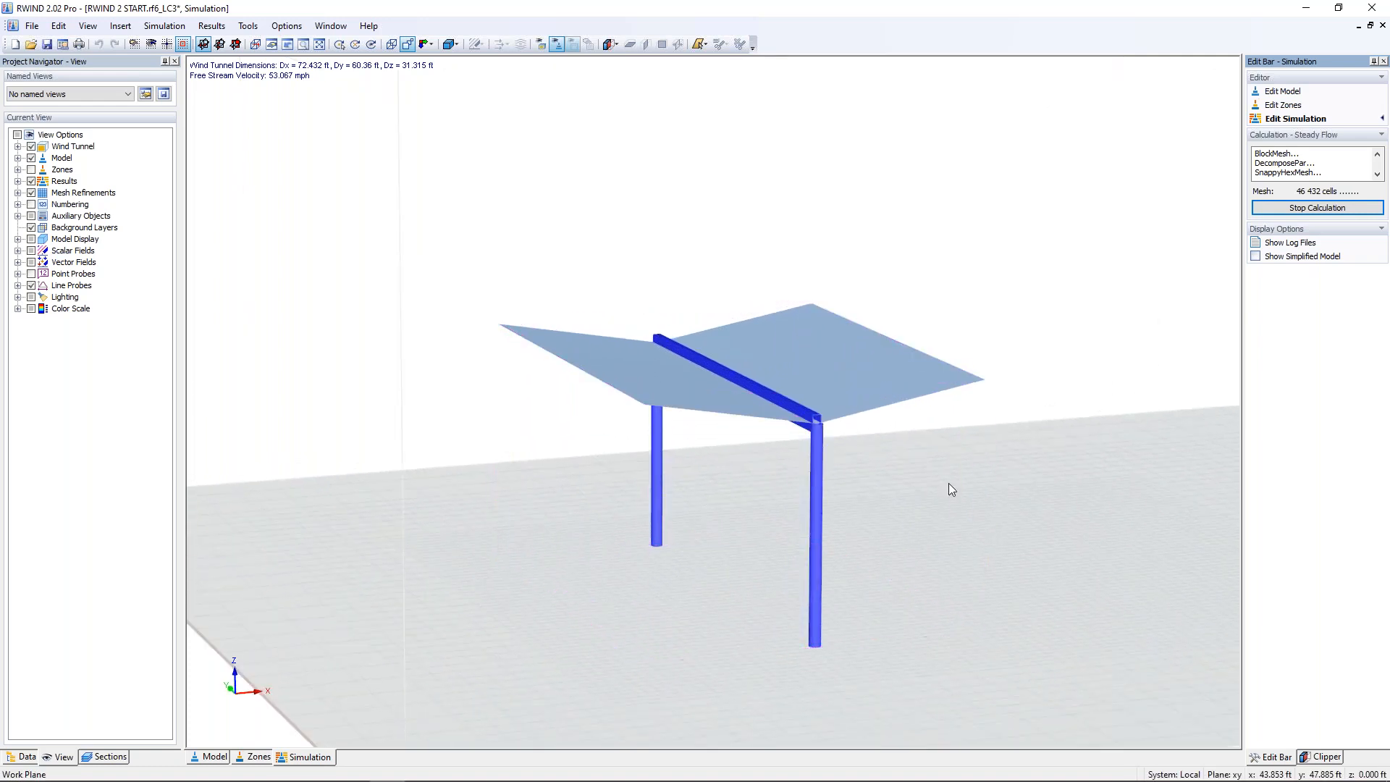
{"action": "middle_click_drag", "start_coordinate": [946, 484], "coordinate": [906, 485], "text": "ctrl"}
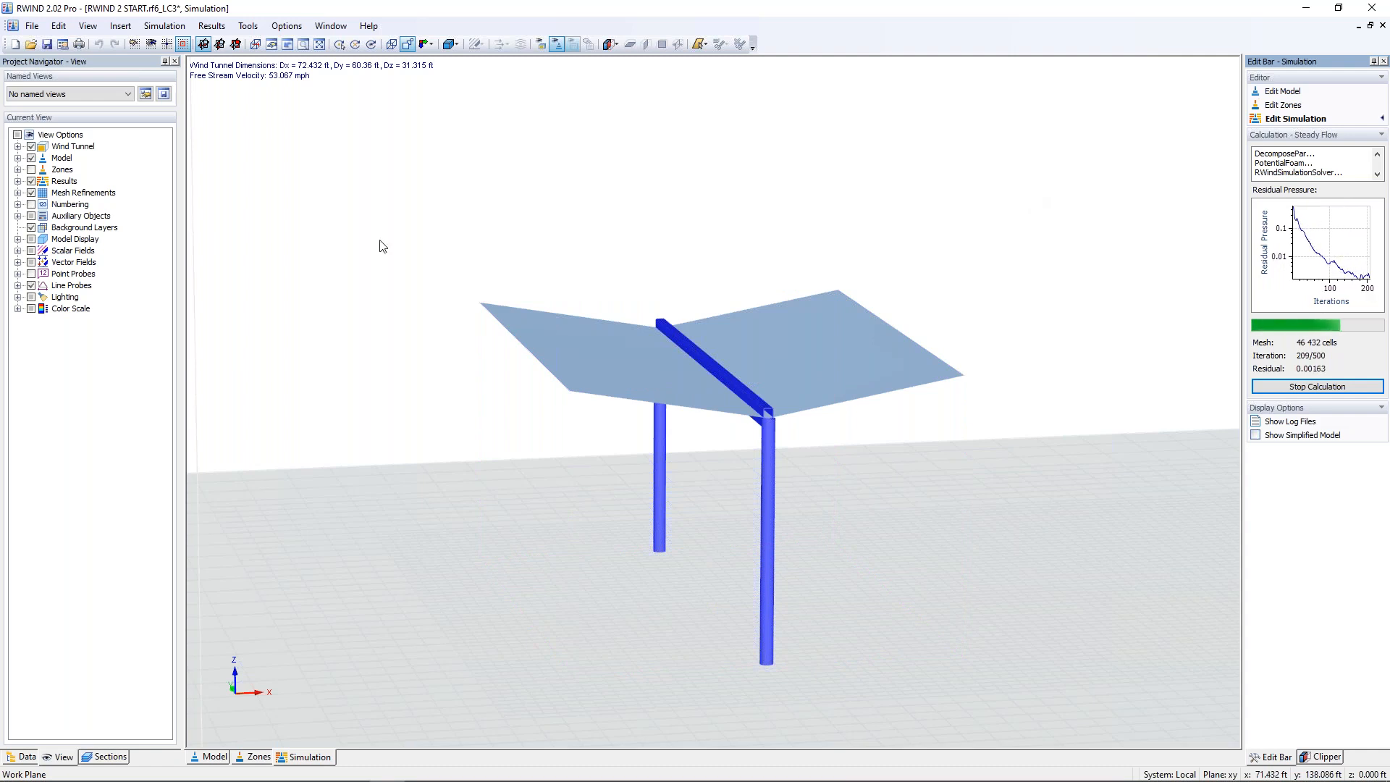
Step: Inspect the simplified mesh of the reduced shelter during the calculation, and switch the display back to the original model
{"action": "left_click", "coordinate": [18, 158]}
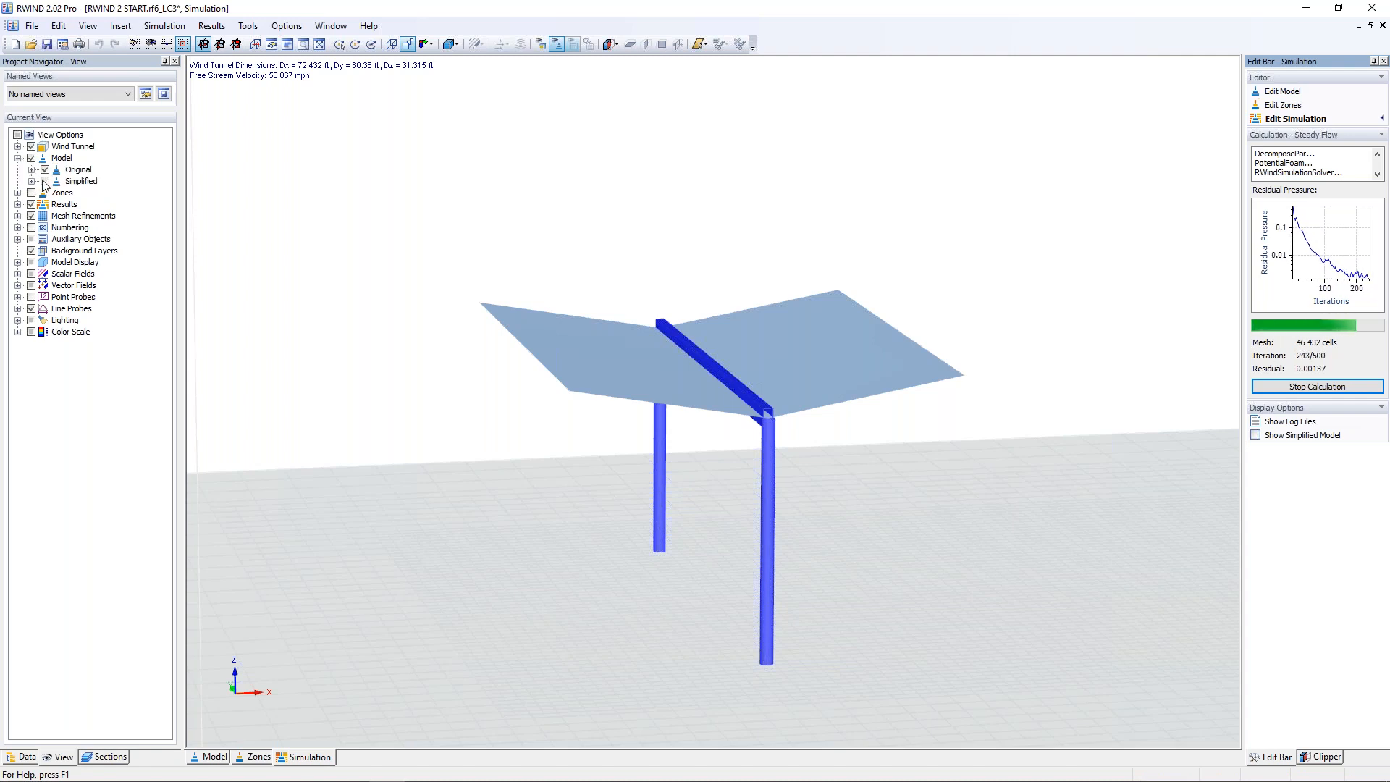
{"action": "left_click", "coordinate": [45, 181]}
{"action": "left_click", "coordinate": [45, 170]}
{"action": "mouse_move", "coordinate": [387, 388]}
{"action": "left_mouse_down"}
{"action": "mouse_move", "coordinate": [636, 272]}
{"action": "mouse_move", "coordinate": [673, 145]}
{"action": "mouse_move", "coordinate": [555, 376]}
{"action": "mouse_move", "coordinate": [433, 403]}
{"action": "mouse_move", "coordinate": [388, 394]}
{"action": "mouse_move", "coordinate": [422, 394]}
{"action": "mouse_move", "coordinate": [406, 384]}
{"action": "left_mouse_up"}
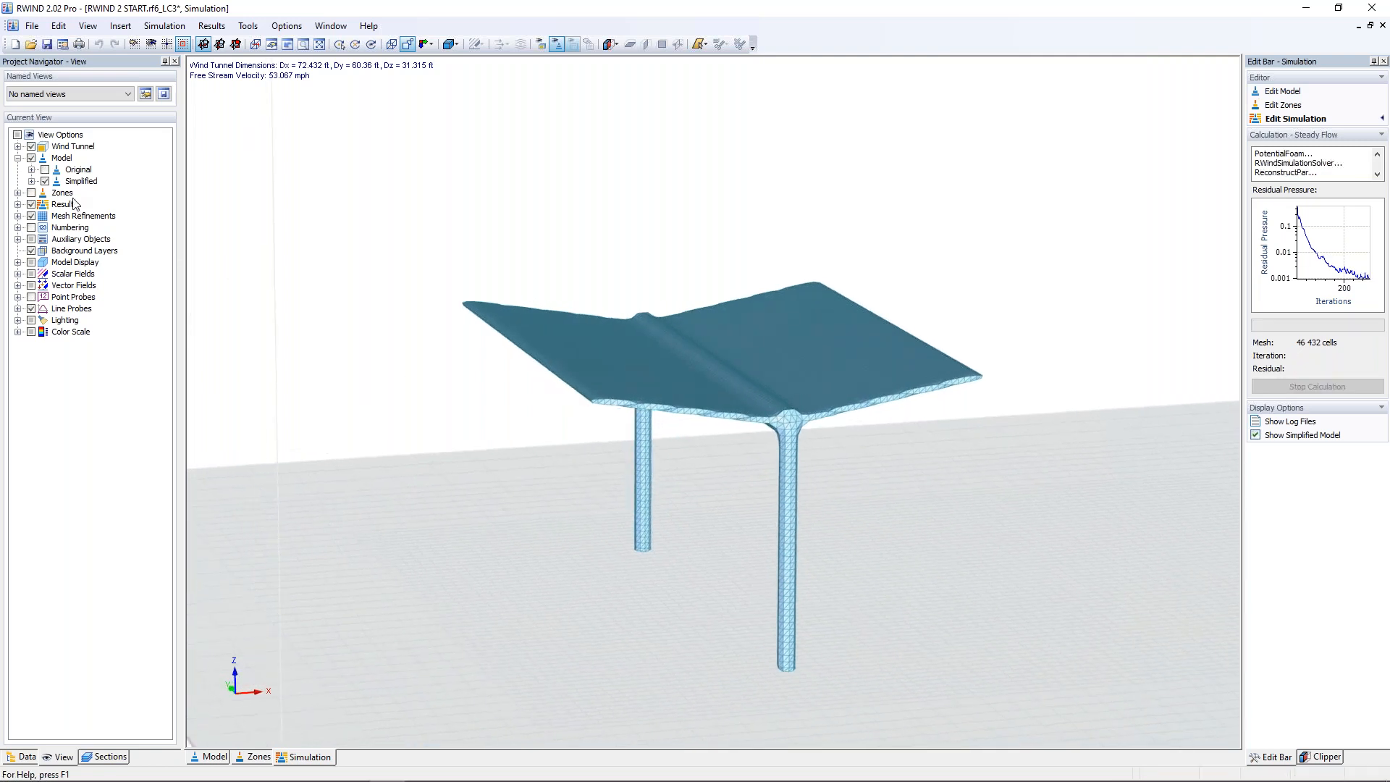
{"action": "left_click", "coordinate": [45, 170]}
{"action": "left_click", "coordinate": [45, 181]}
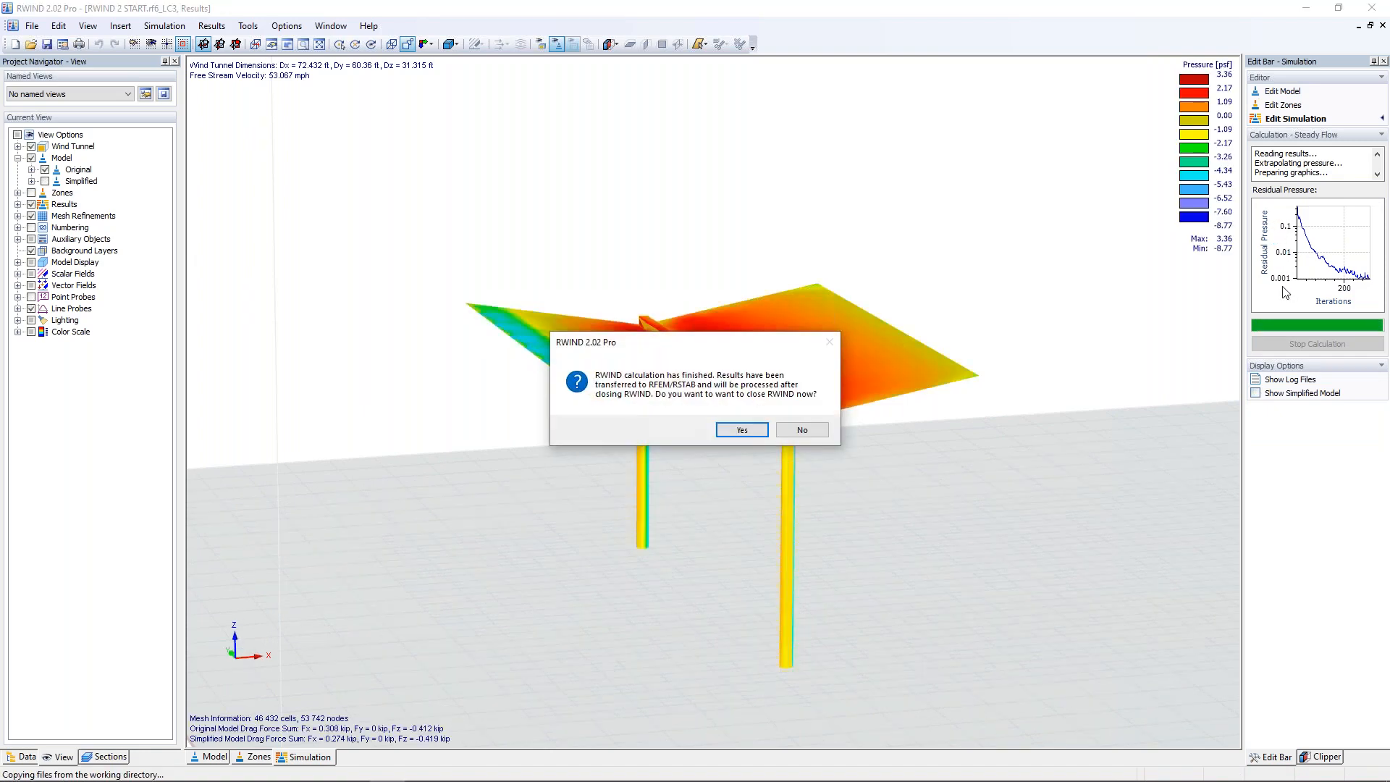
Step: Keep RWIND open after the calculation and examine the surface pressures on the top and underside of the roof
{"action": "left_click", "coordinate": [802, 429]}
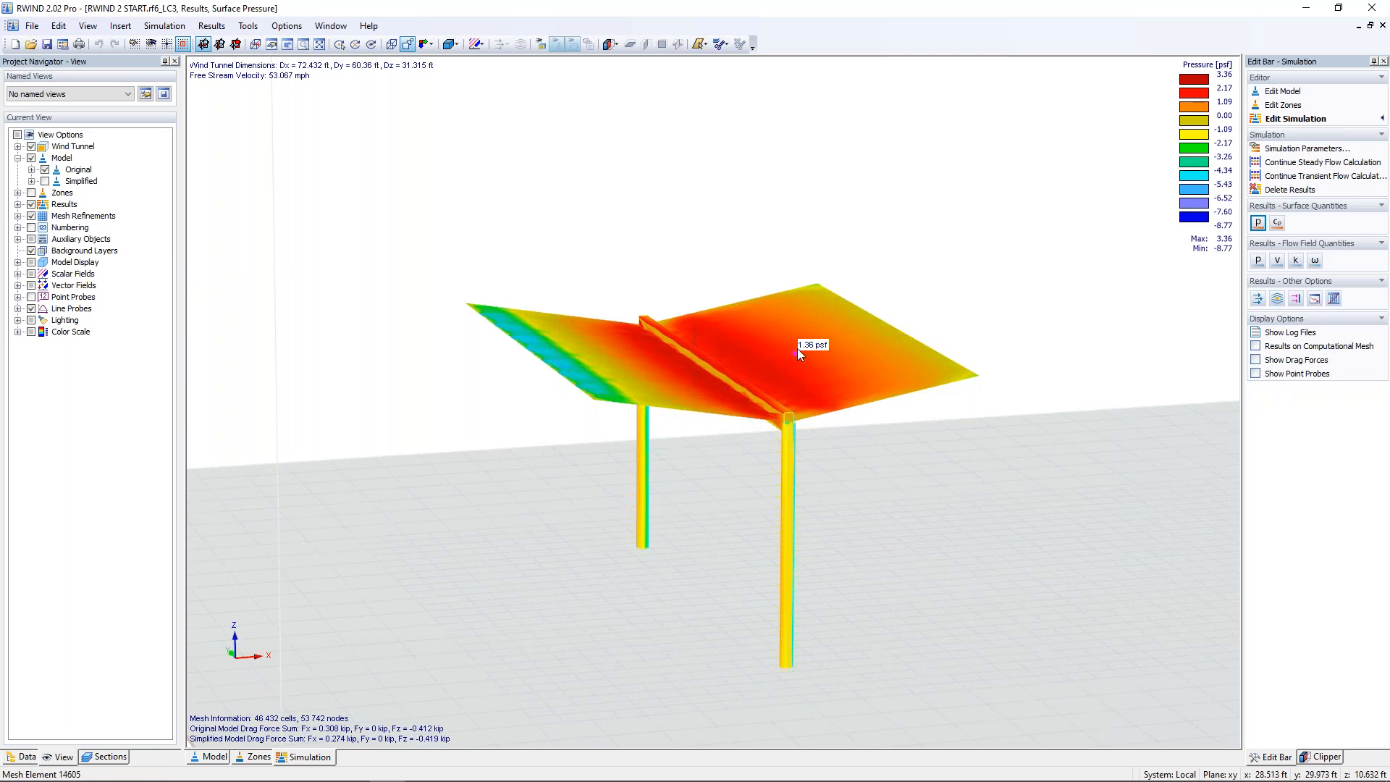
{"action": "middle_click_drag", "start_coordinate": [744, 376], "coordinate": [762, 266], "text": "ctrl"}
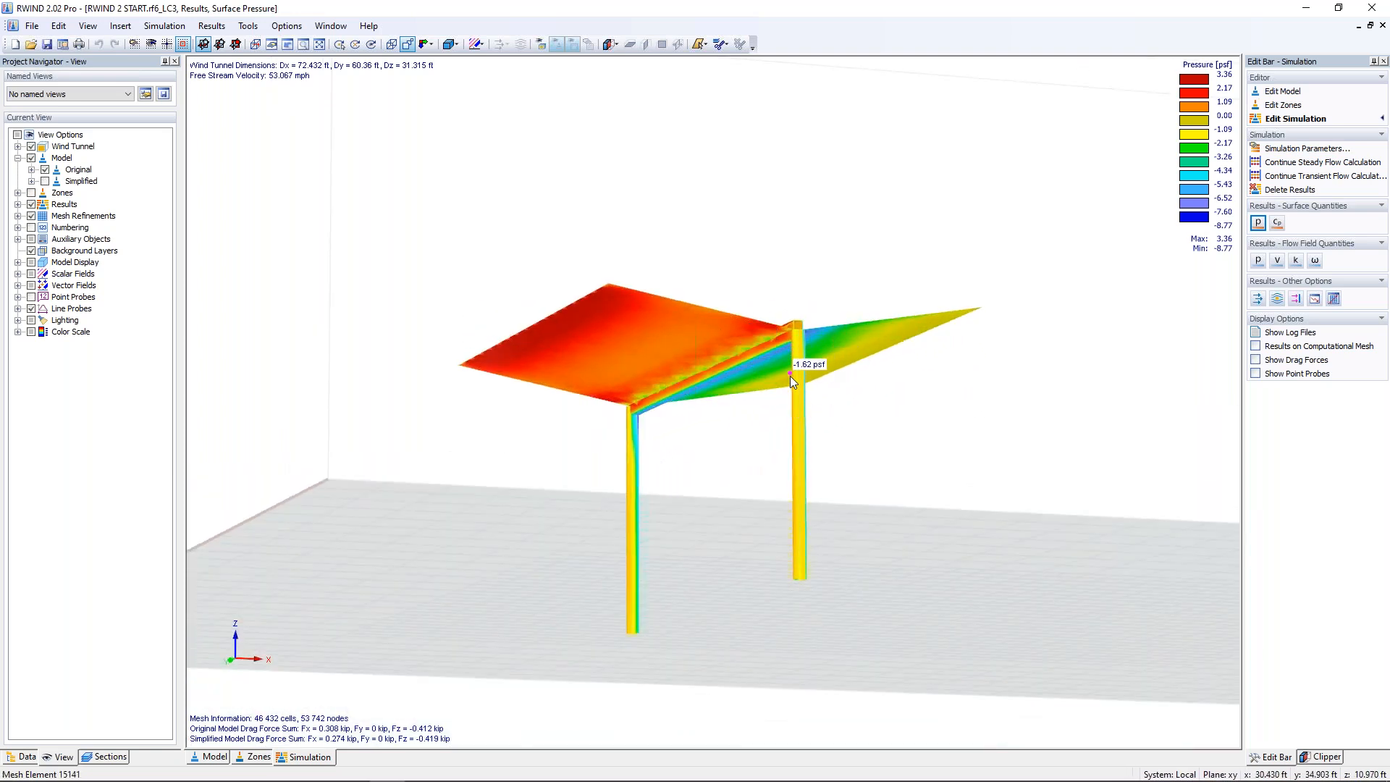
{"action": "middle_click_drag", "start_coordinate": [857, 230], "coordinate": [965, 338], "text": "ctrl"}
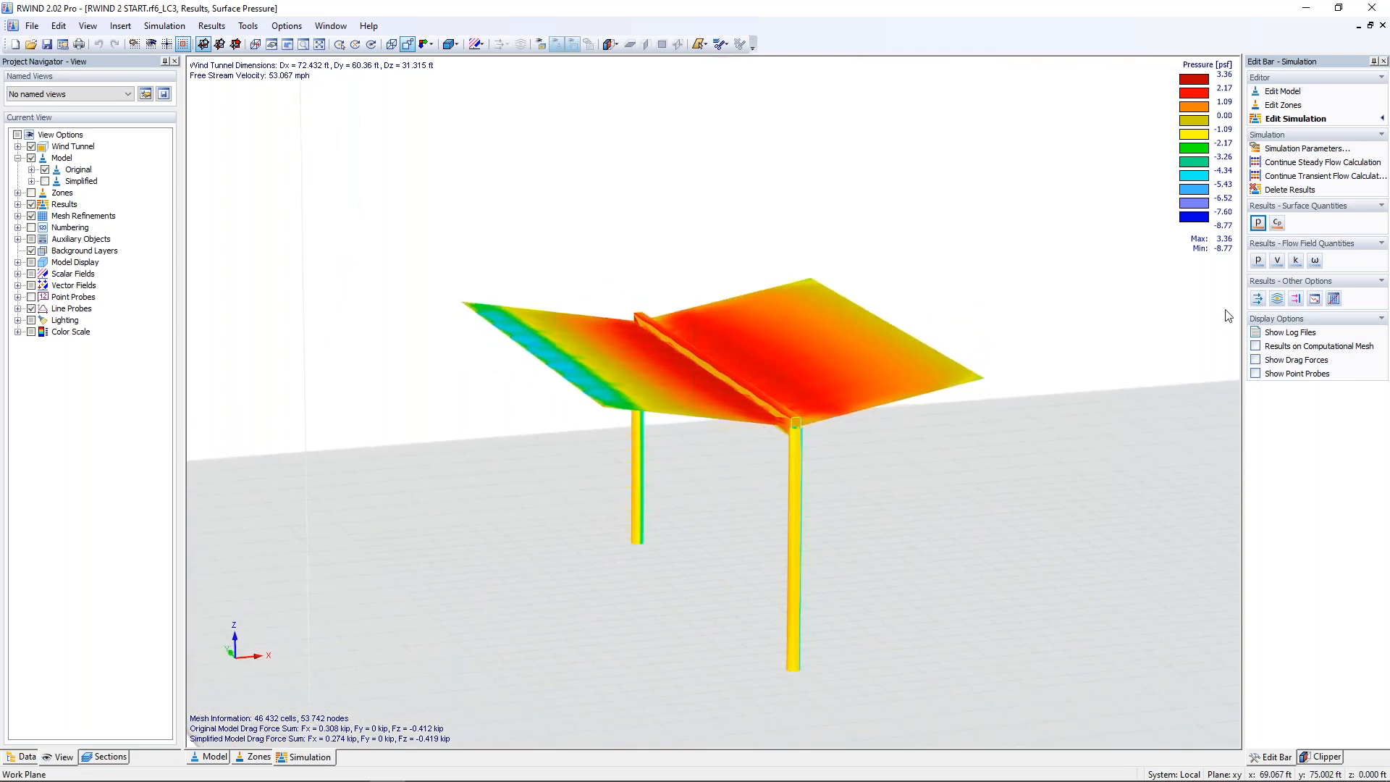
Step: Examine the wind flow around the shelter as velocity vectors on a shifted section plane and as streamlines
{"action": "left_click", "coordinate": [1257, 303]}
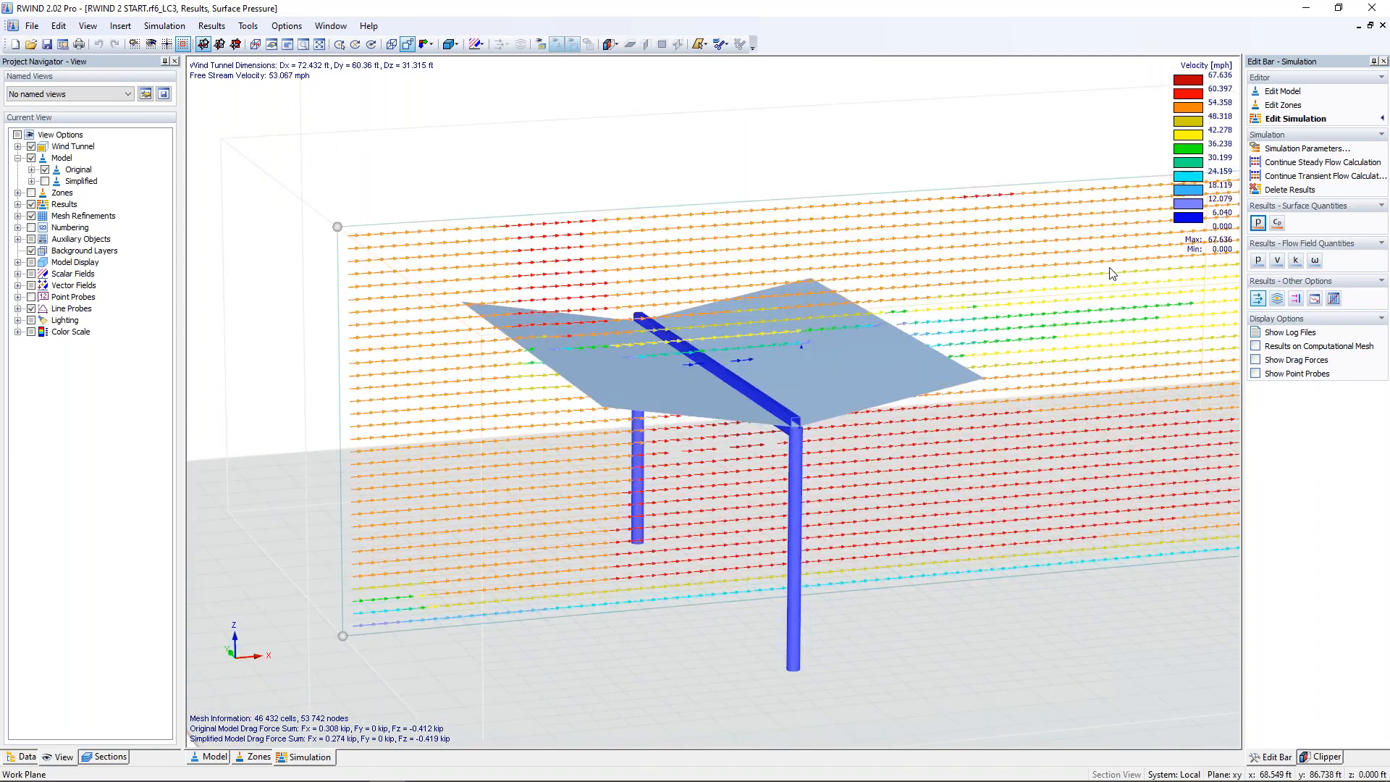
{"action": "middle_click_drag", "start_coordinate": [1015, 364], "coordinate": [934, 311], "text": "ctrl"}
{"action": "middle_click_drag", "start_coordinate": [1085, 443], "coordinate": [428, 205], "text": "ctrl"}
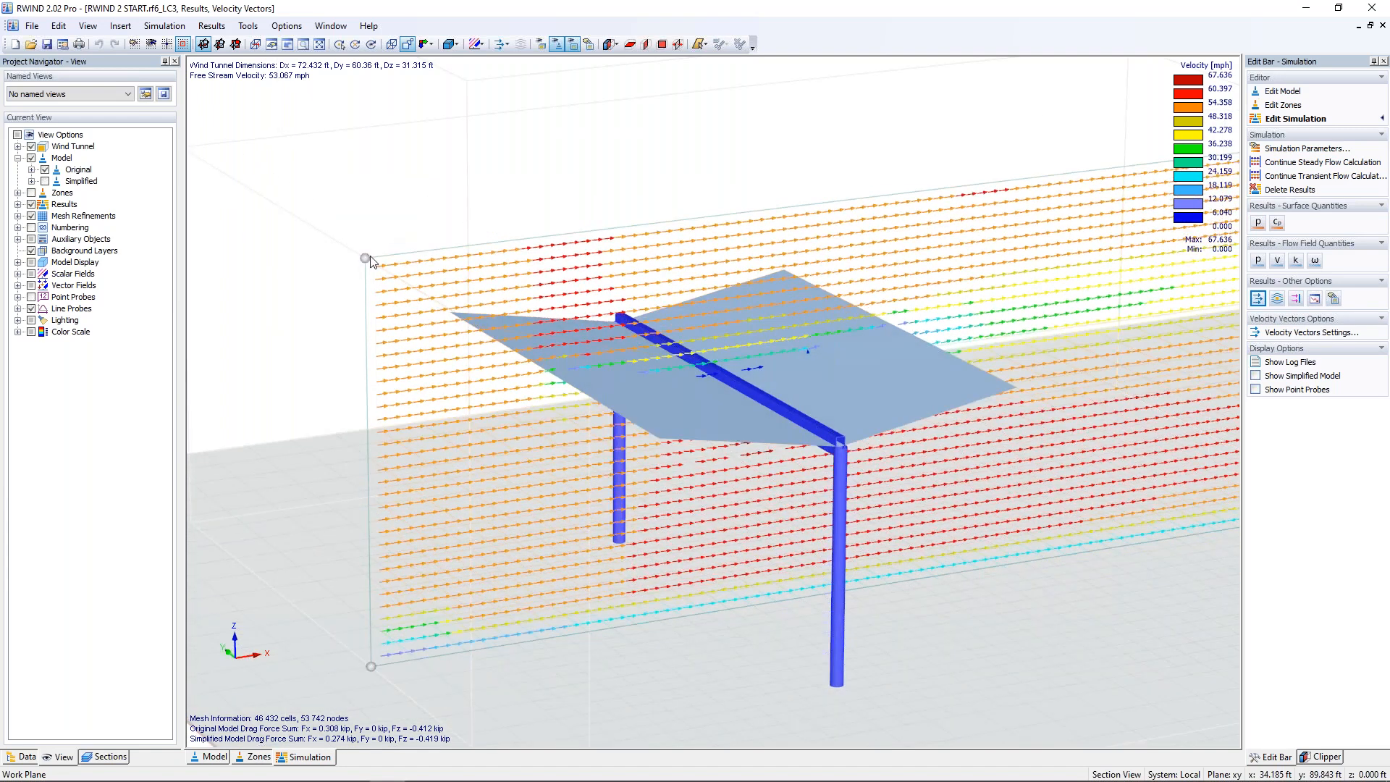
{"action": "left_click_drag", "start_coordinate": [367, 260], "coordinate": [412, 302]}
{"action": "middle_click_drag", "start_coordinate": [957, 553], "coordinate": [937, 522], "text": "ctrl"}
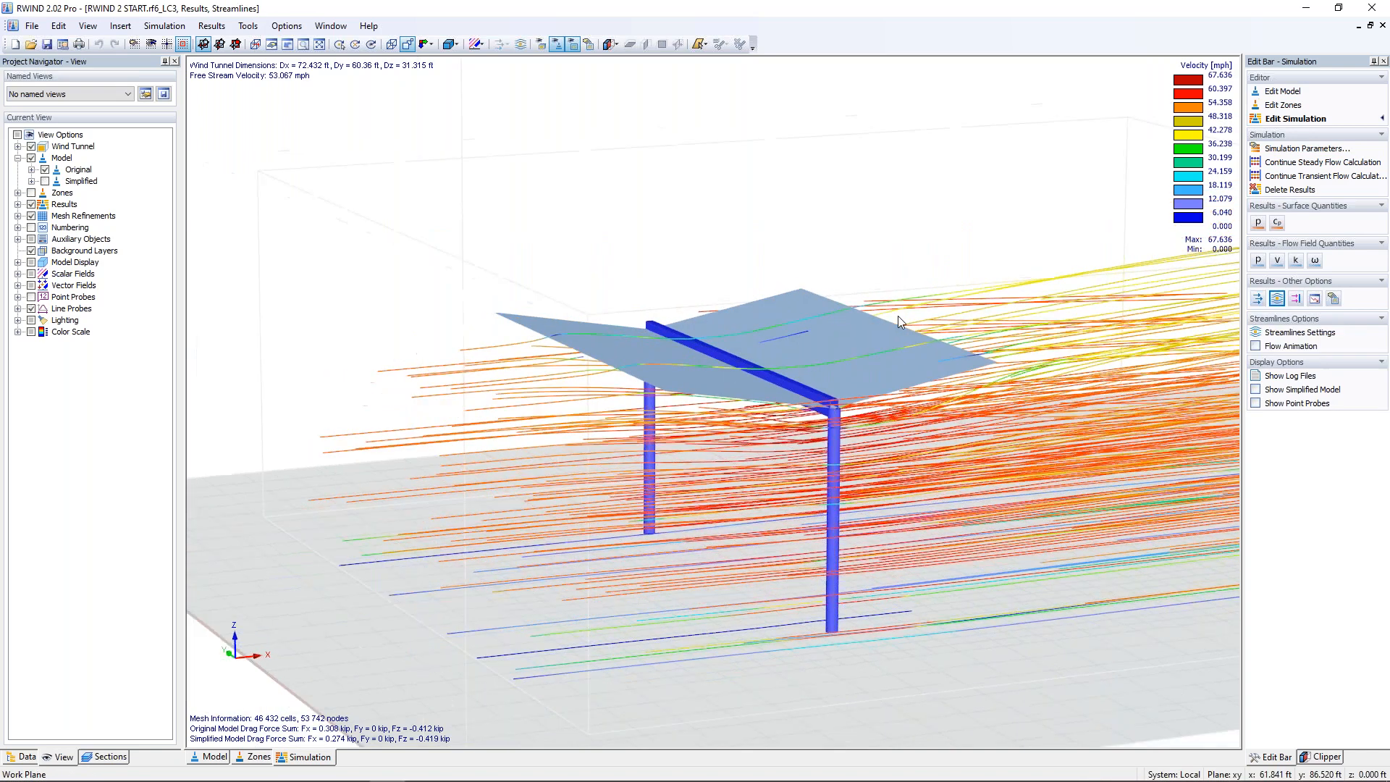
Step: Play the flow animation along the streamlines, turn it off again, and close RWIND
{"action": "left_click", "coordinate": [1255, 346]}
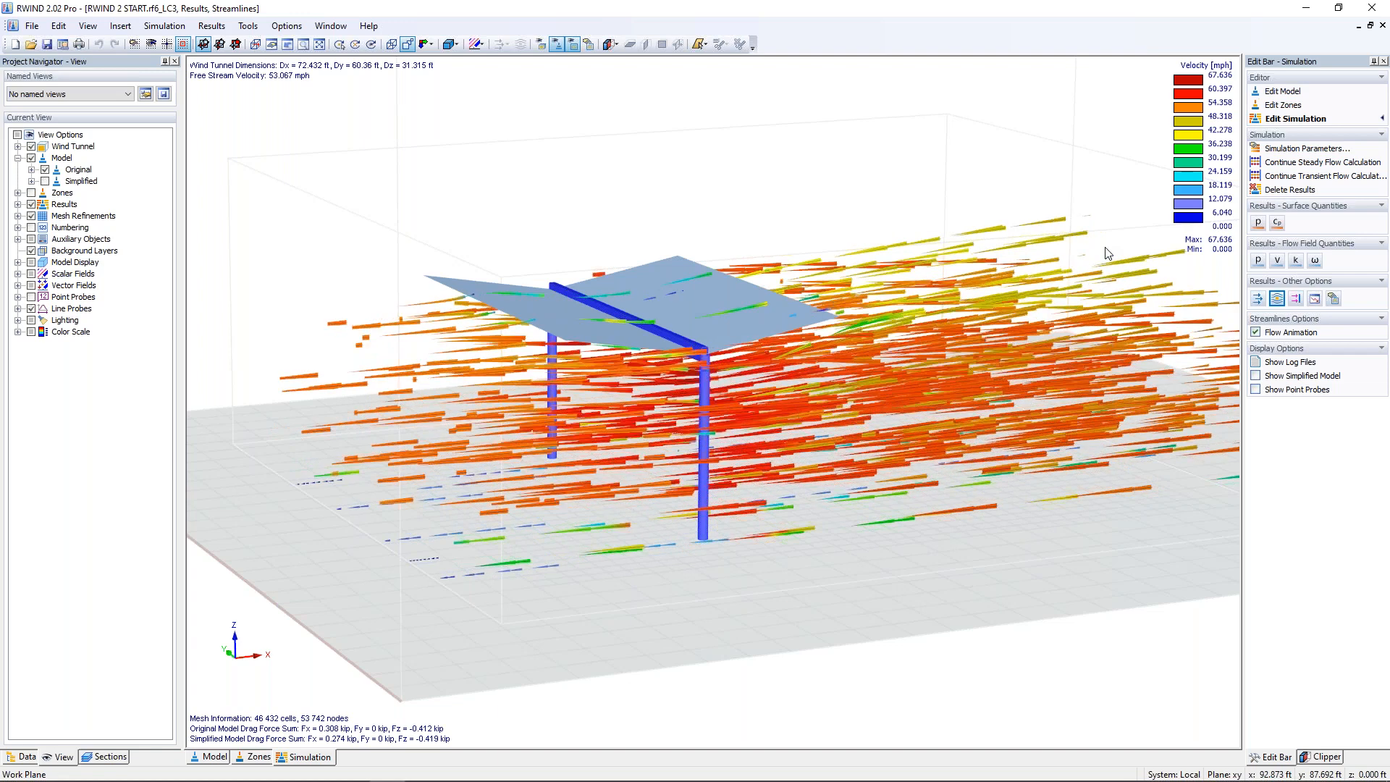
{"action": "left_click", "coordinate": [1256, 332]}
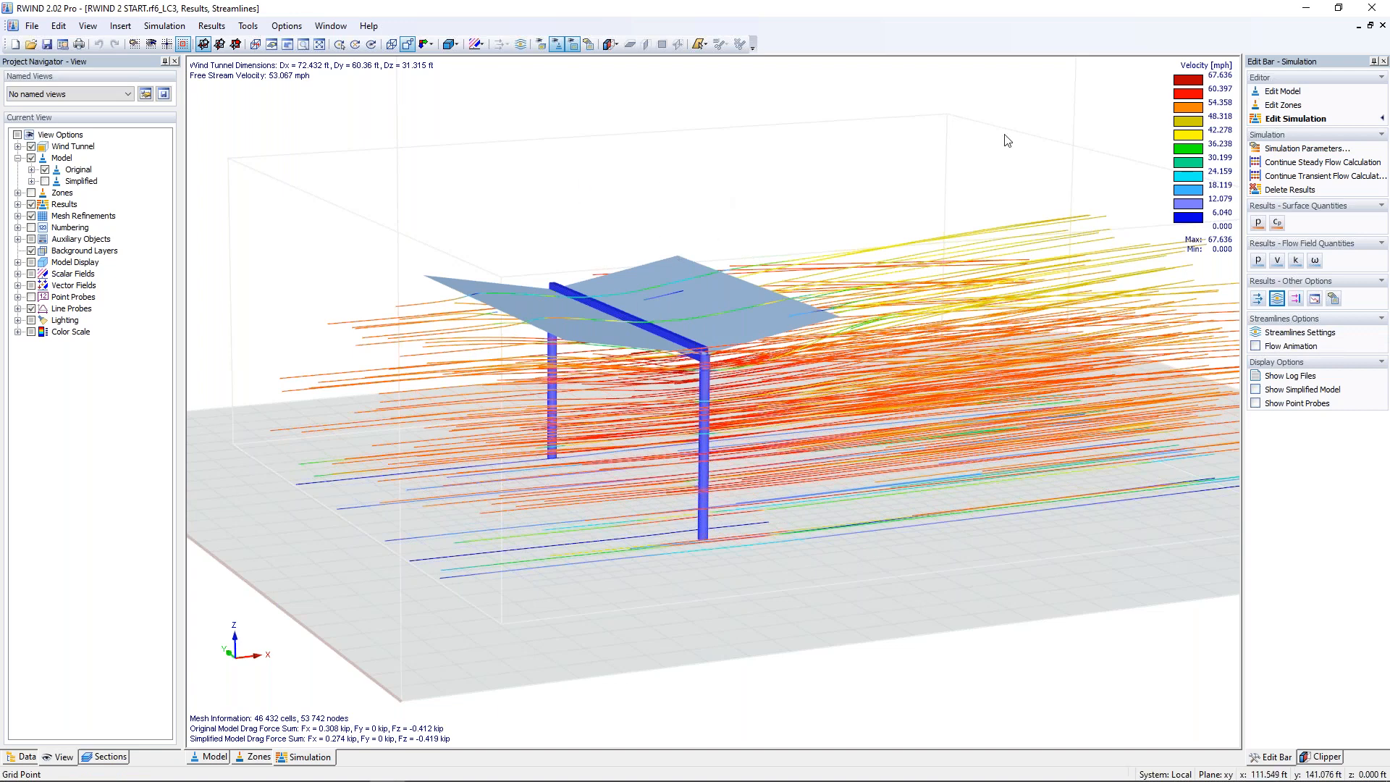
{"action": "left_click", "coordinate": [1375, 12]}
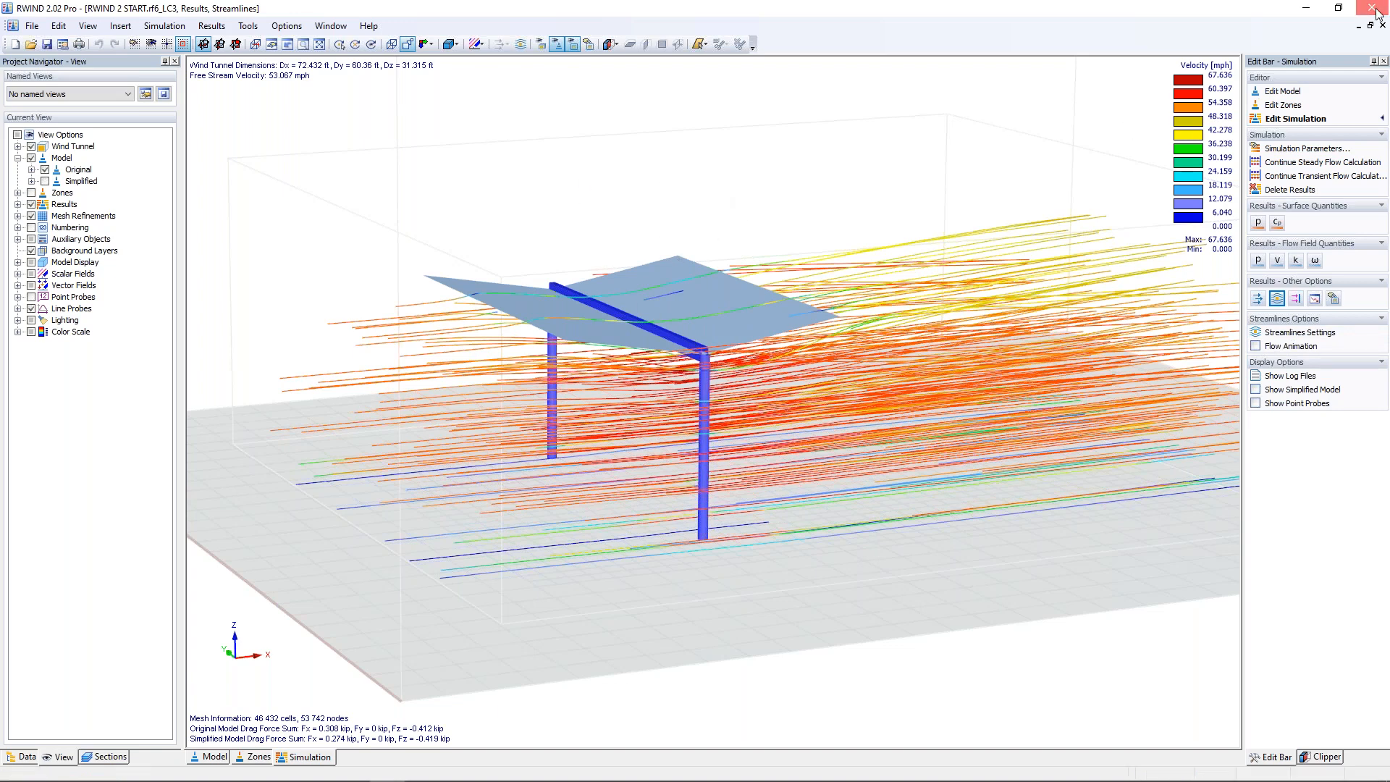
{"action": "left_click", "coordinate": [1376, 12]}
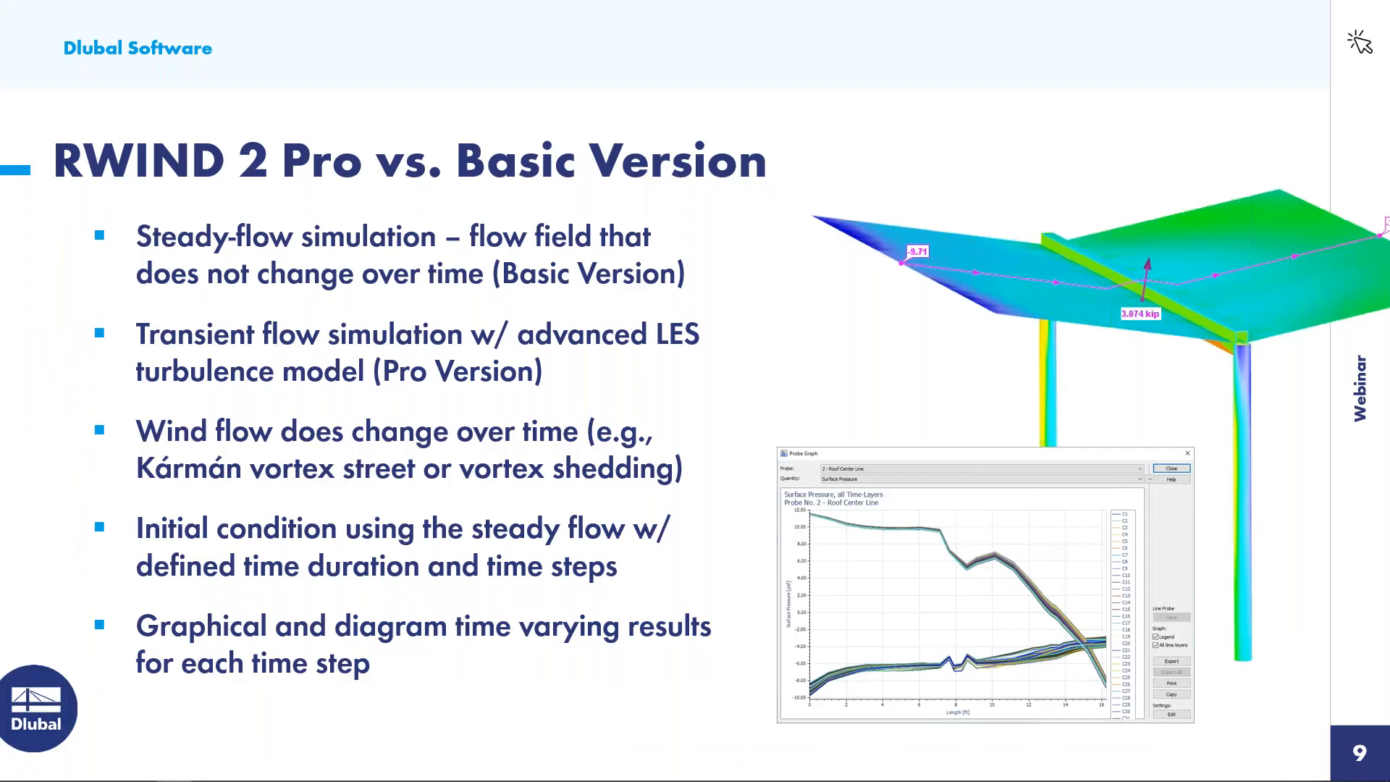
Step: Switch to RFEM, dismiss the Load Cases & Combinations dialog, and make all hidden members of the shelter visible again
{"action": "key", "text": "super+Tab"}
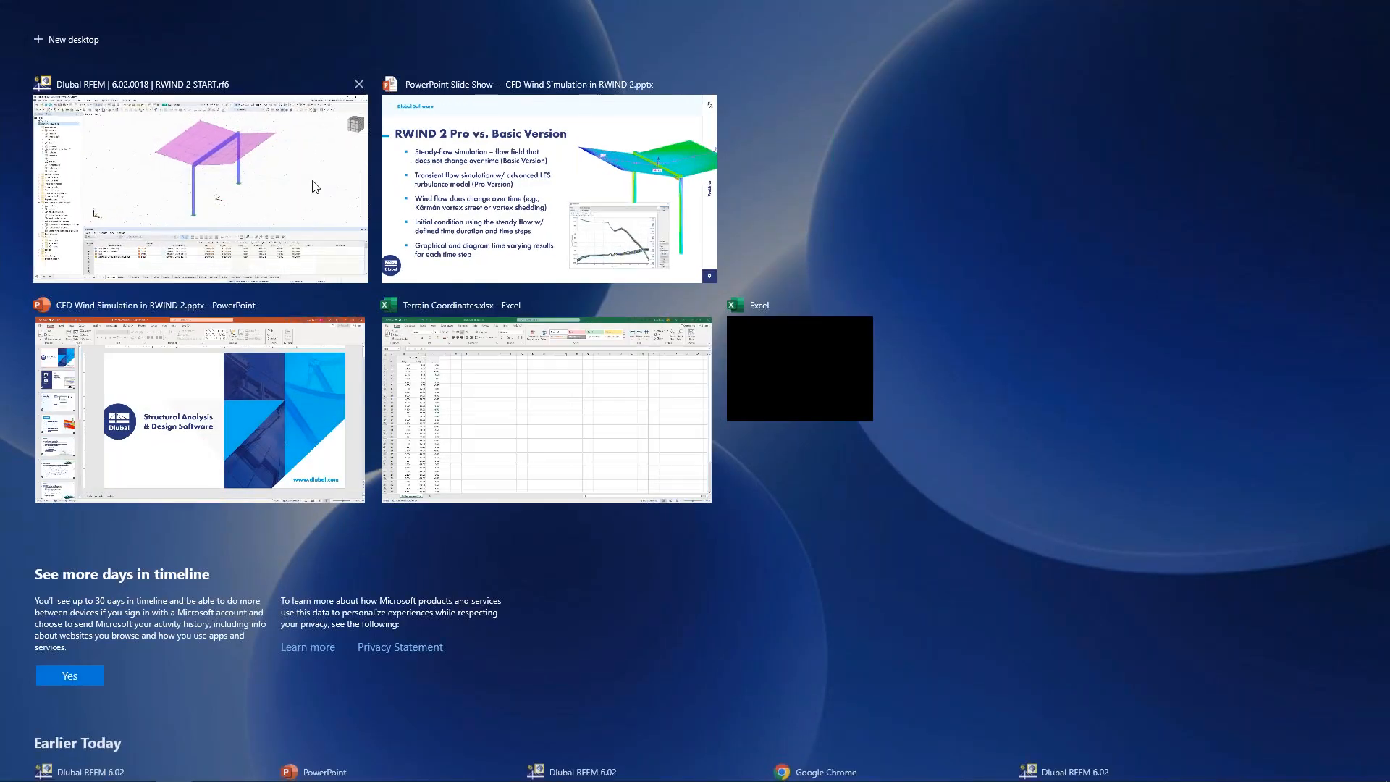
{"action": "left_click", "coordinate": [311, 187]}
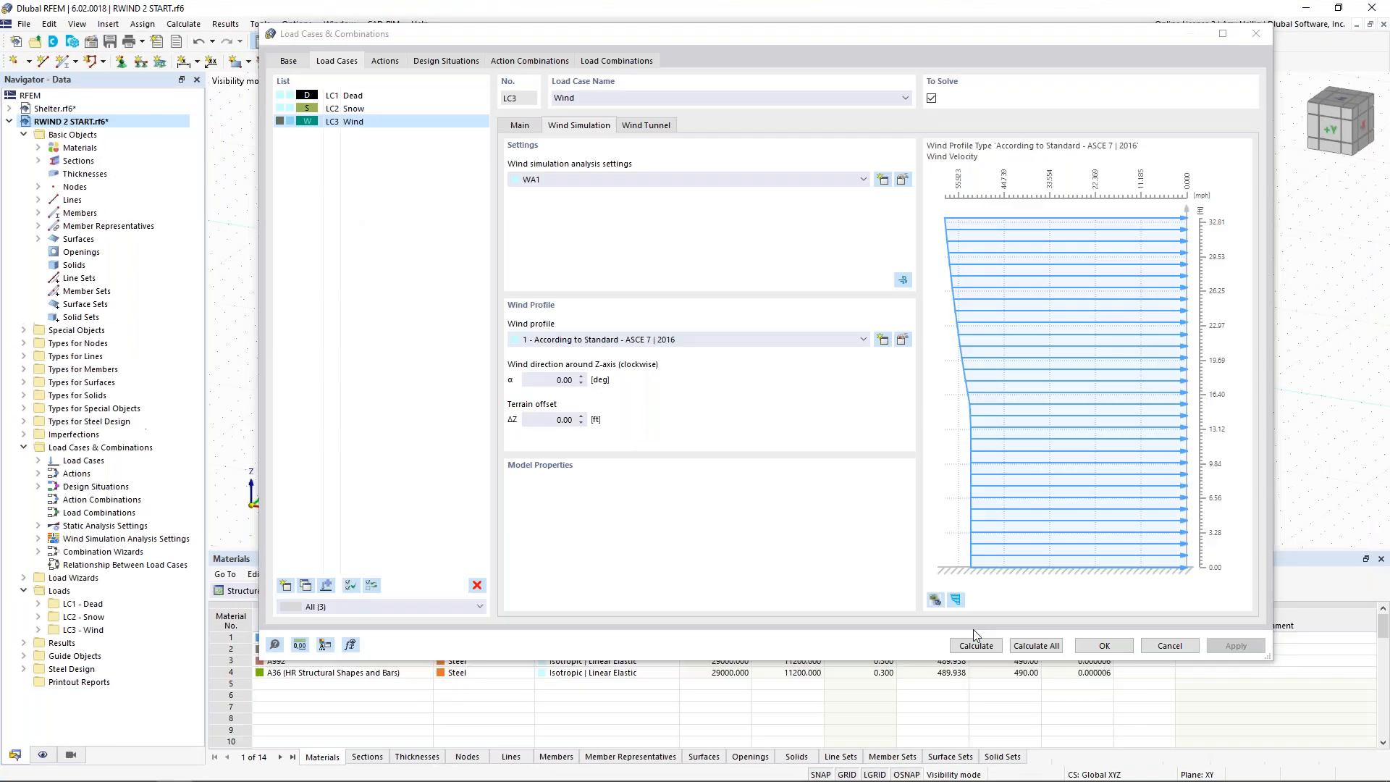
{"action": "left_click", "coordinate": [1169, 646]}
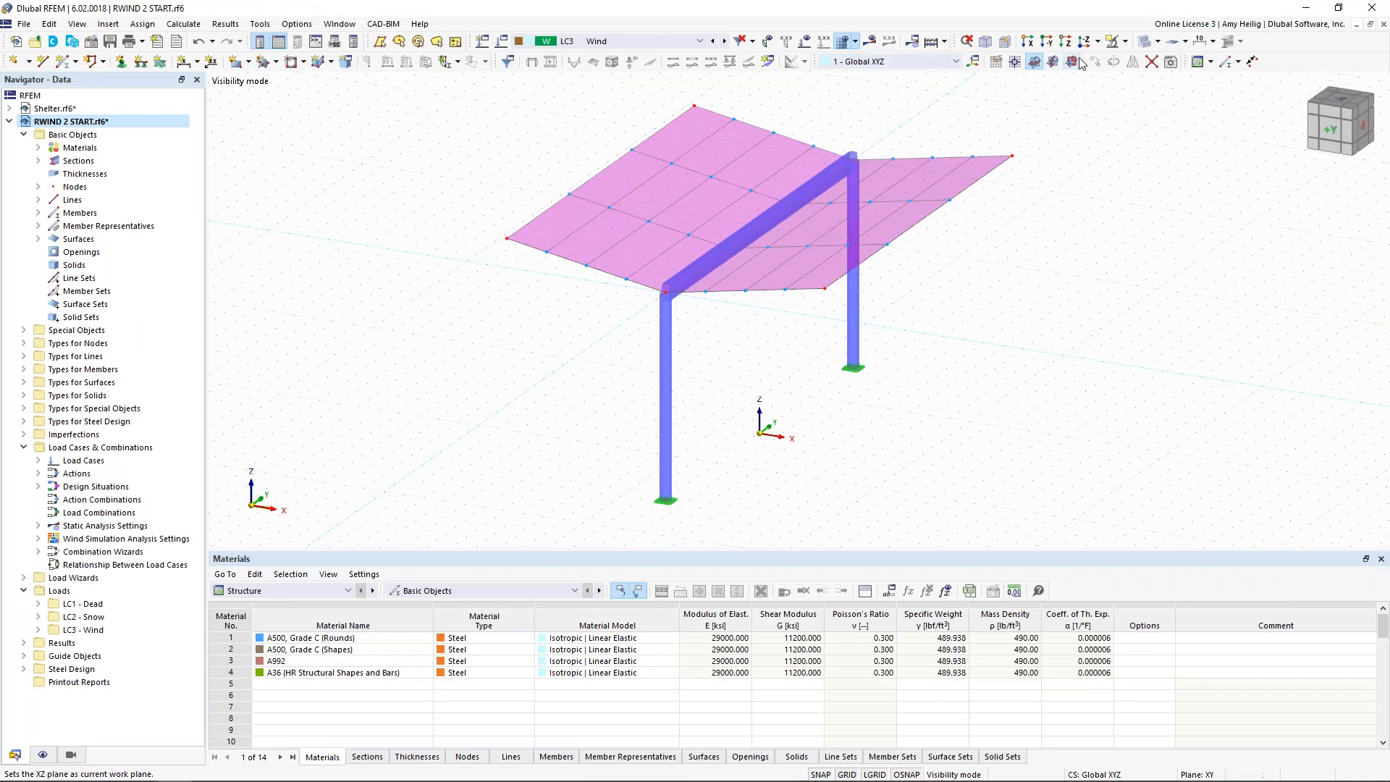
{"action": "left_click", "coordinate": [1125, 41]}
{"action": "left_click", "coordinate": [1144, 138]}
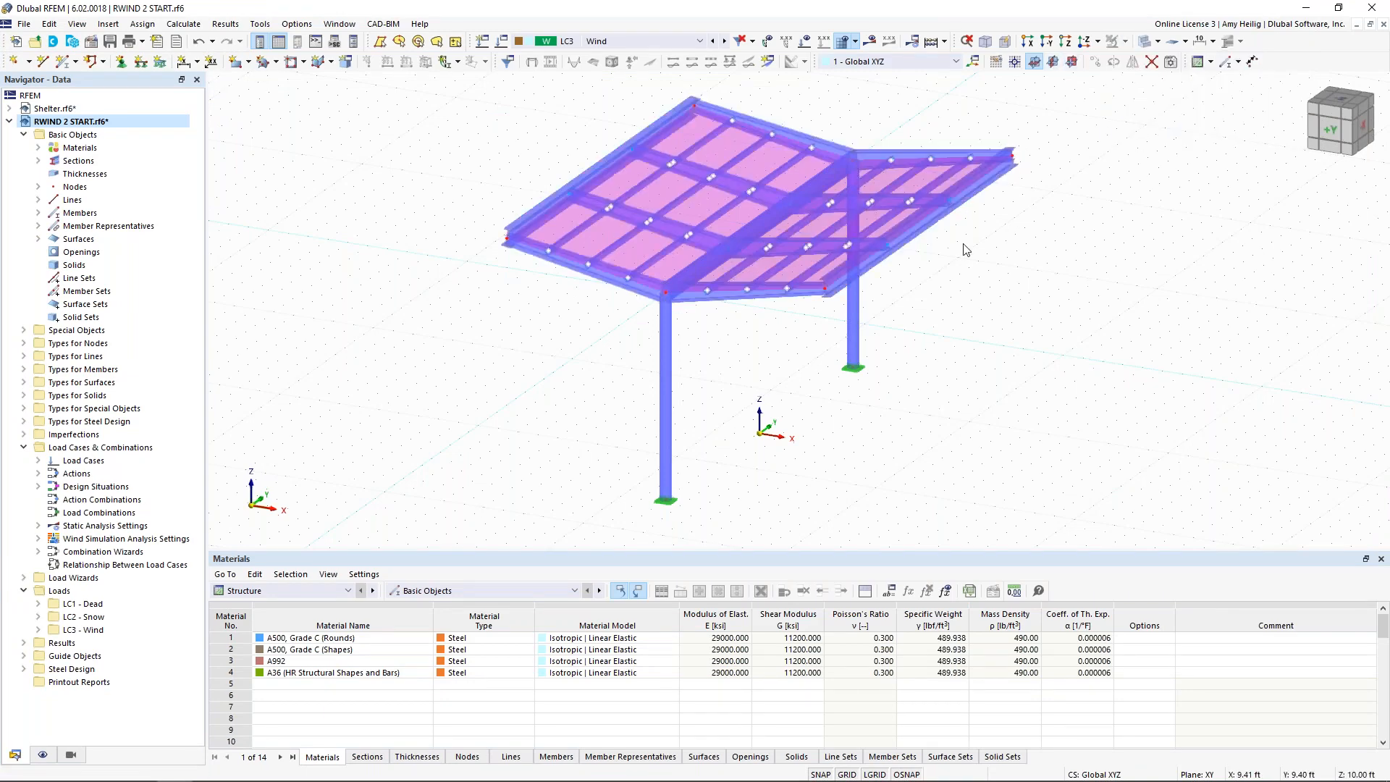
Step: Display the LC3 wind loads with their values and examine the velocity profile and wind tunnel around the whole shelter
{"action": "left_click", "coordinate": [805, 41]}
{"action": "left_click", "coordinate": [824, 42]}
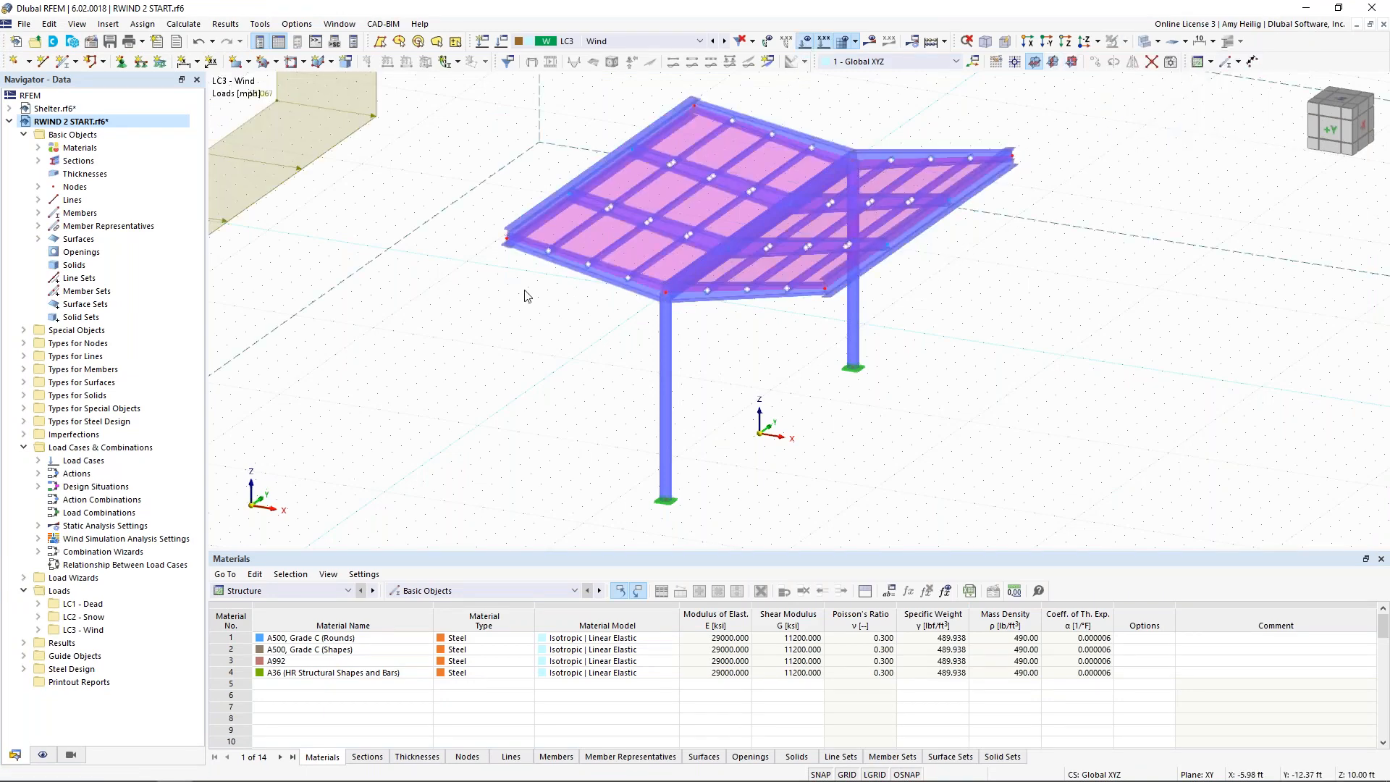
{"action": "scroll", "coordinate": [524, 298], "scroll_direction": "down", "scroll_amount": 5}
{"action": "scroll", "coordinate": [523, 293], "scroll_direction": "down", "scroll_amount": 1}
{"action": "middle_click_drag", "start_coordinate": [481, 326], "coordinate": [481, 362]}
{"action": "left_click", "coordinate": [848, 773]}
{"action": "middle_click_drag", "start_coordinate": [607, 432], "coordinate": [676, 448]}
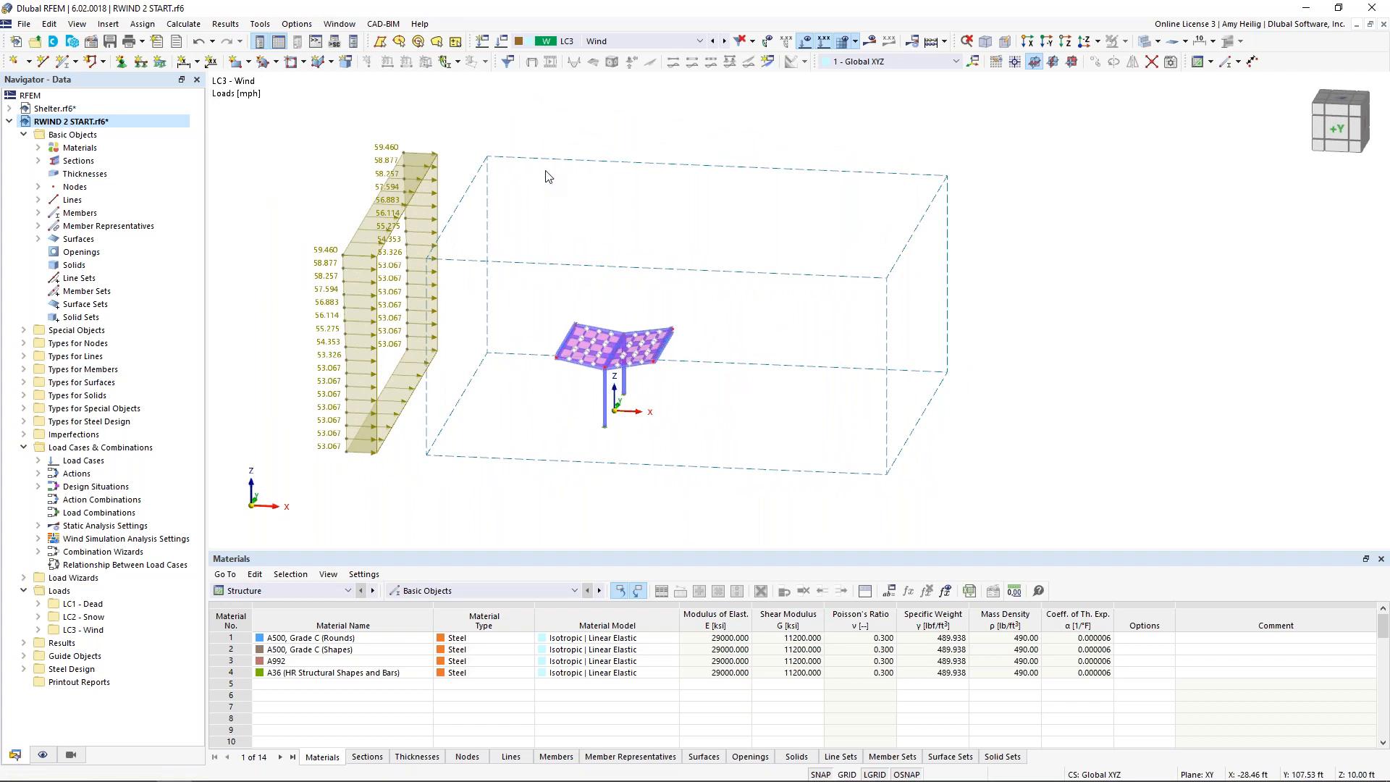
Step: Calculate the static analysis results of load case LC3 Wind and hide the loads in the model view
{"action": "left_click", "coordinate": [873, 41]}
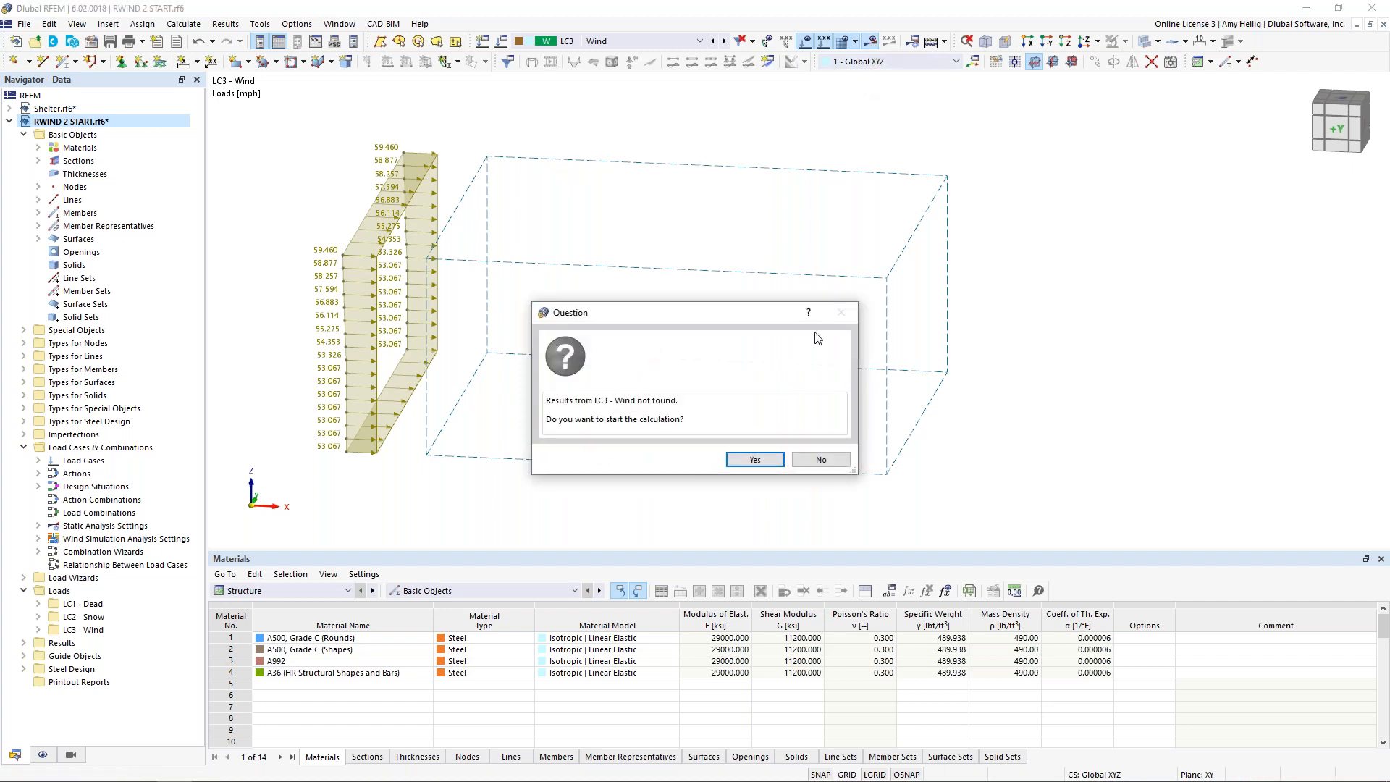
{"action": "left_click", "coordinate": [760, 460]}
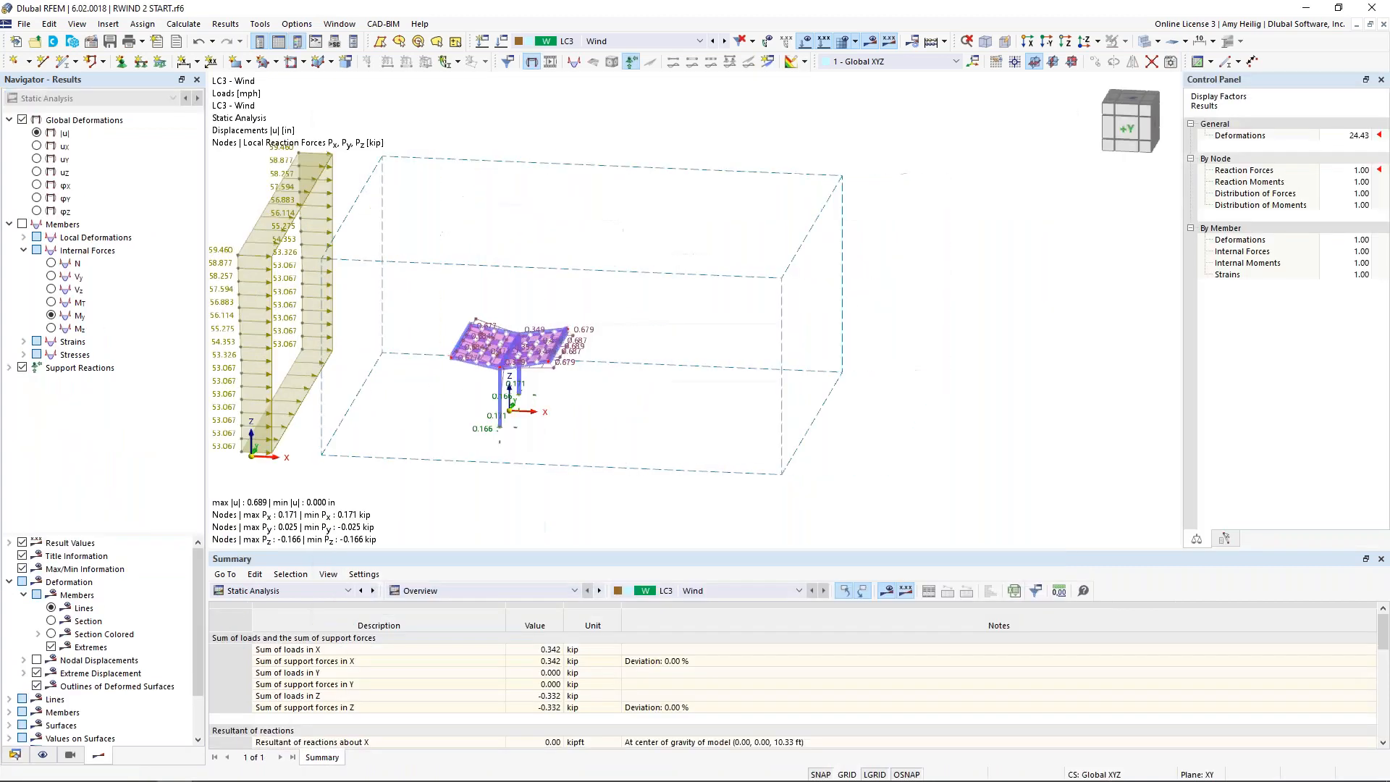
{"action": "middle_click_drag", "start_coordinate": [678, 439], "coordinate": [787, 430]}
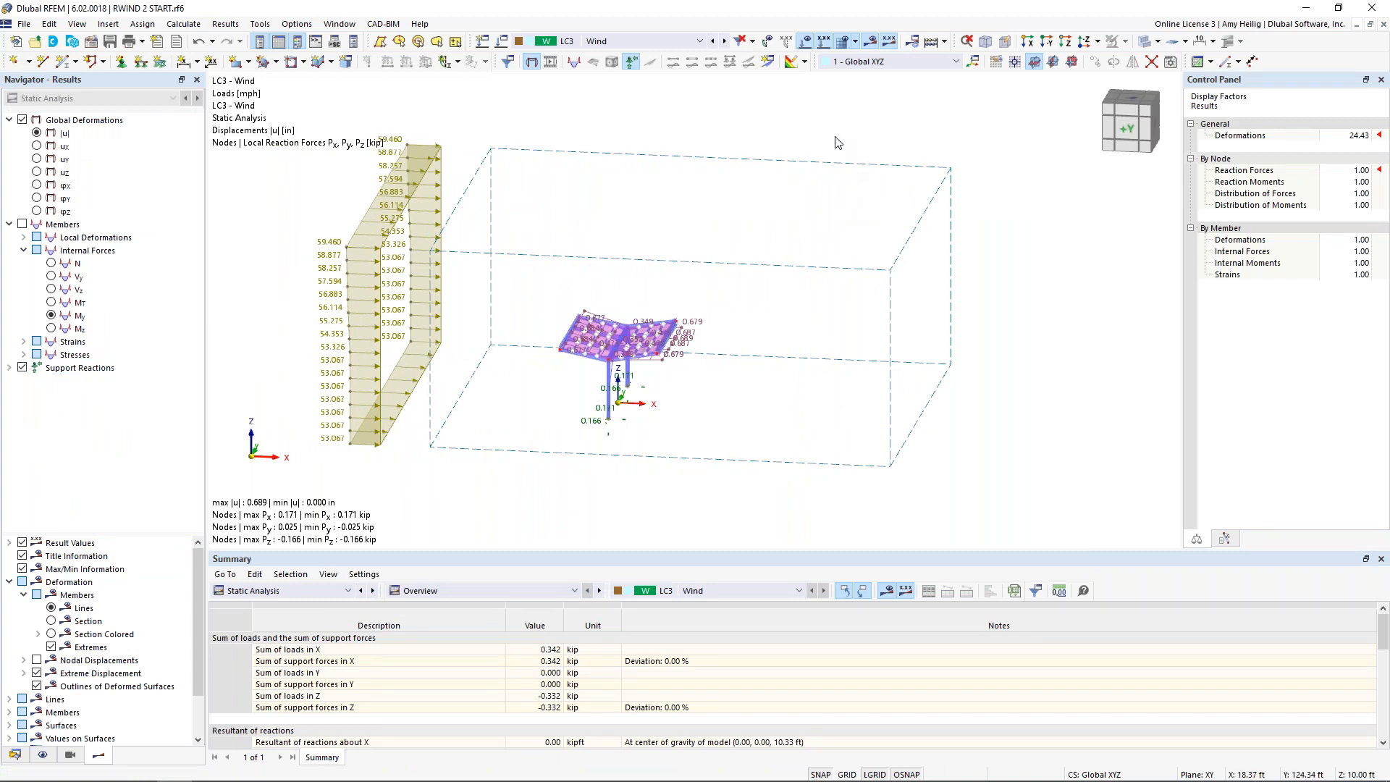
{"action": "left_click", "coordinate": [806, 44]}
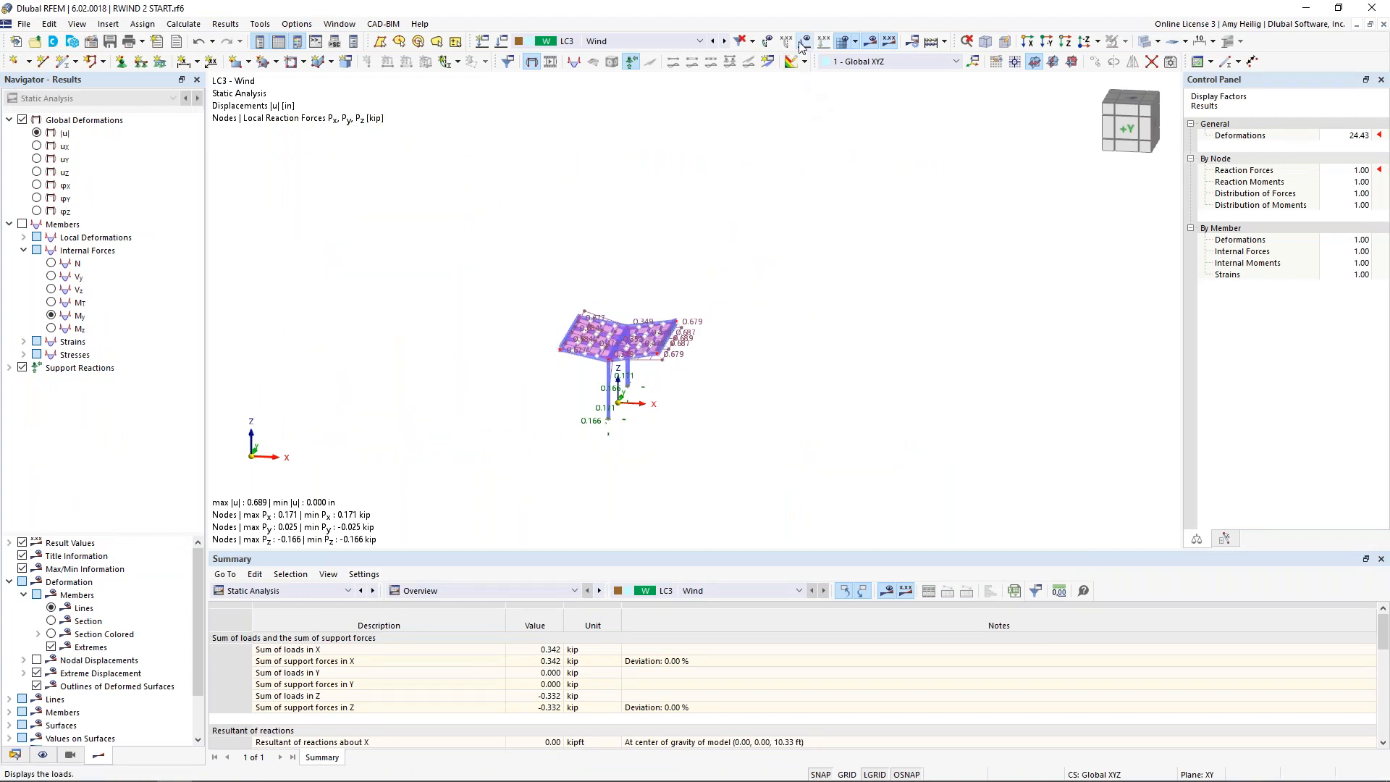
{"action": "scroll", "coordinate": [620, 398], "scroll_direction": "up", "scroll_amount": 5}
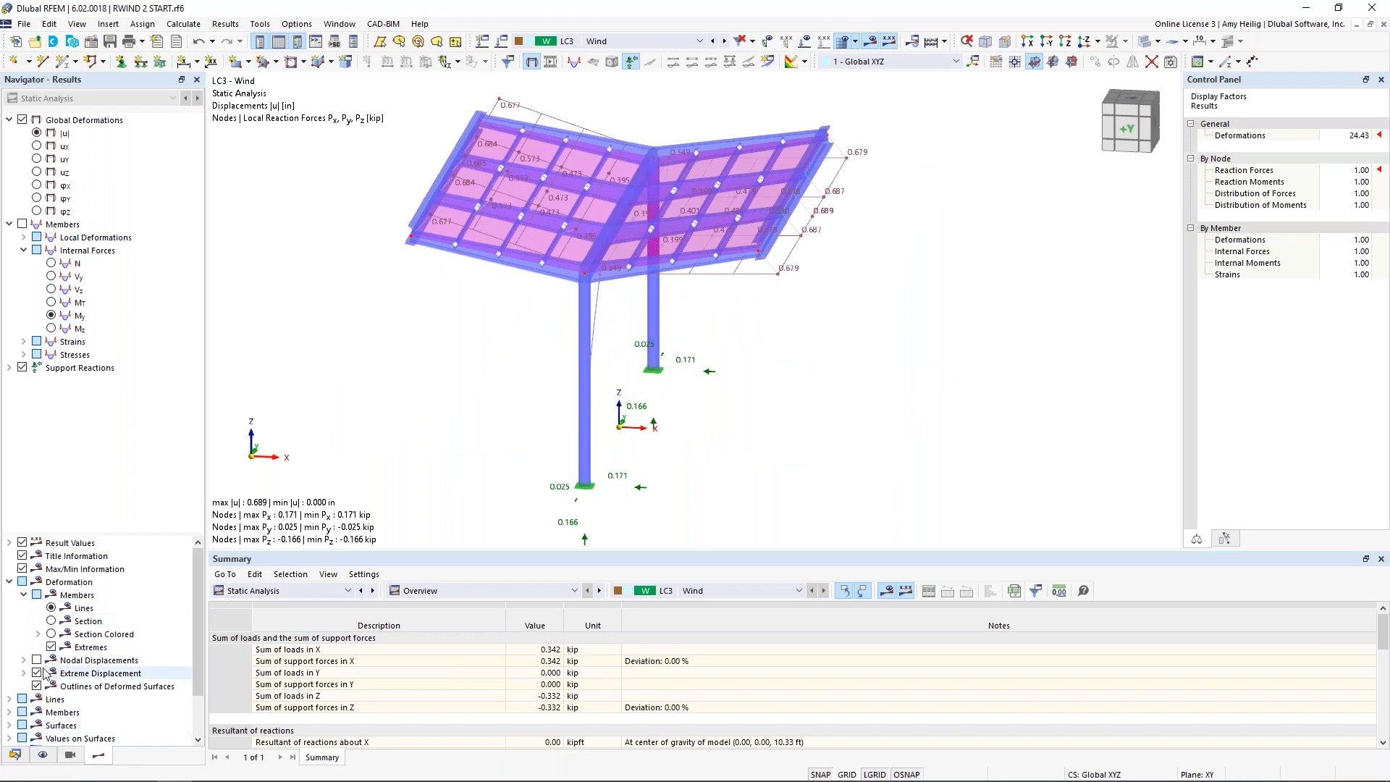
Step: Show the member deformations as colored sections over a wireframe model and examine the deformed shelter from the front and in perspective
{"action": "left_click", "coordinate": [8, 582]}
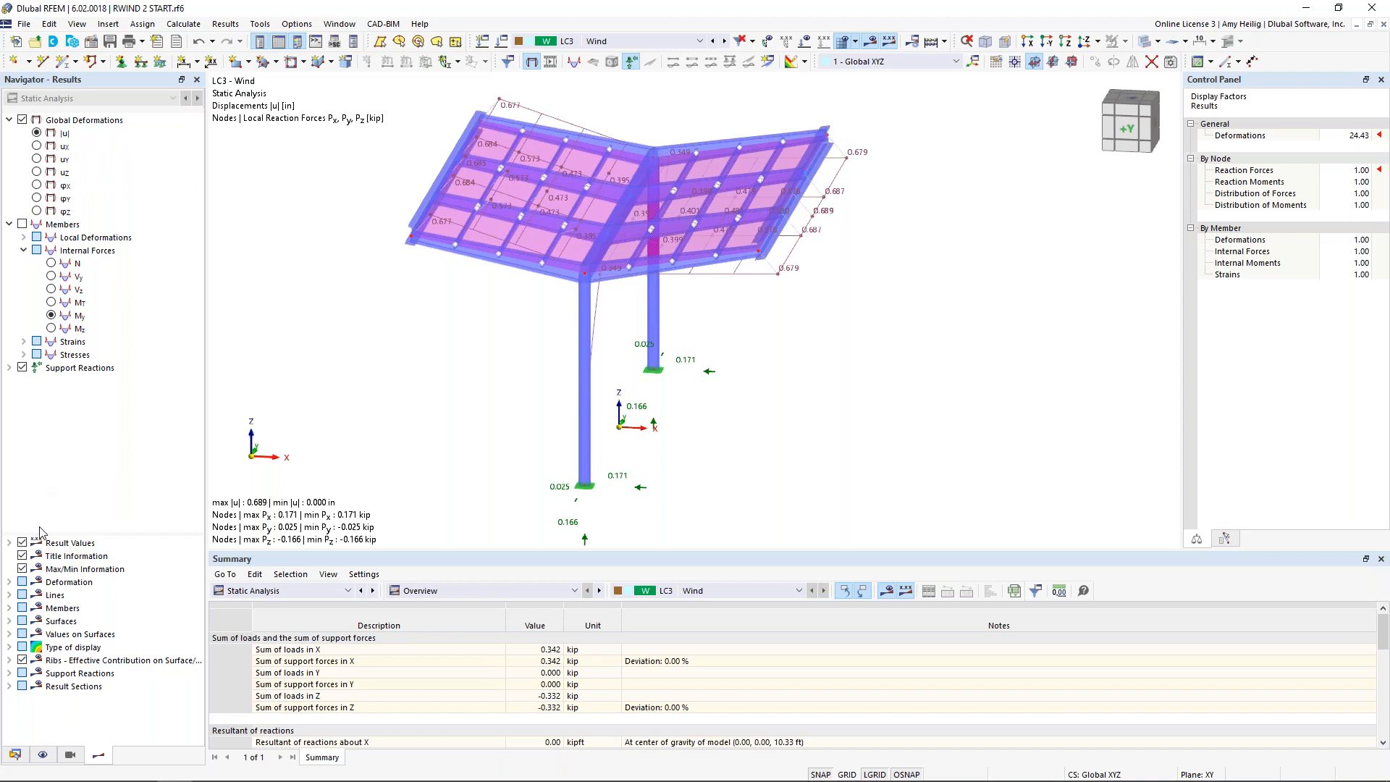
{"action": "left_click", "coordinate": [9, 582]}
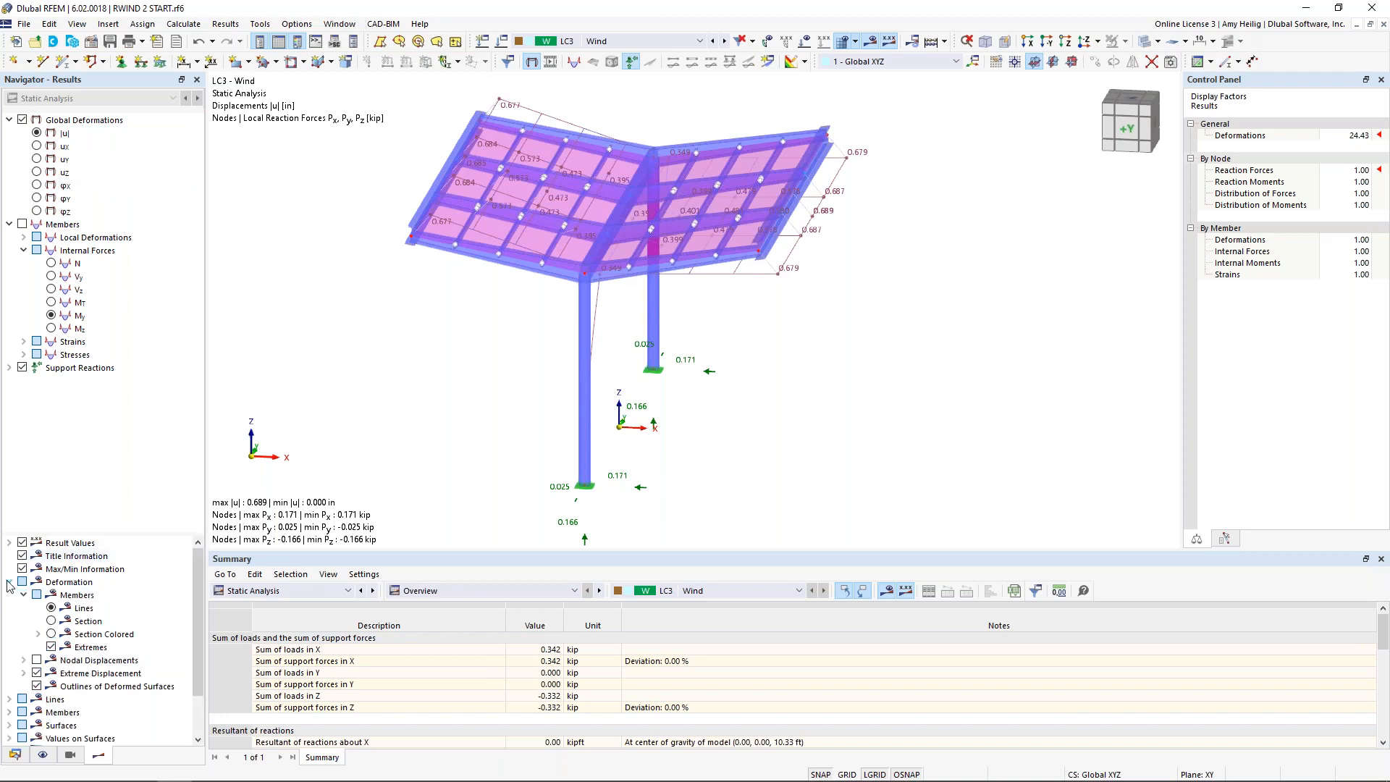
{"action": "left_click", "coordinate": [52, 634]}
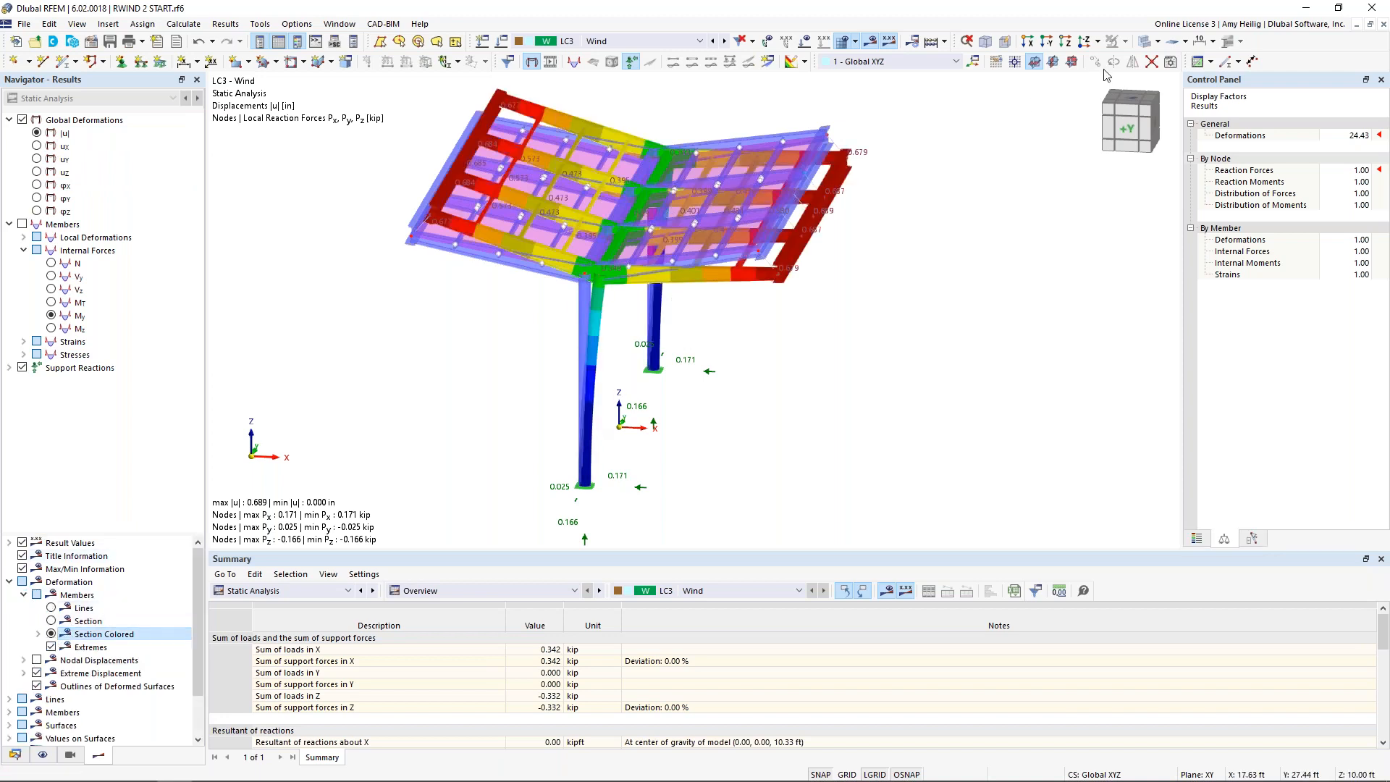
{"action": "left_click", "coordinate": [1144, 41]}
{"action": "middle_click_drag", "start_coordinate": [730, 412], "coordinate": [757, 366], "text": "ctrl"}
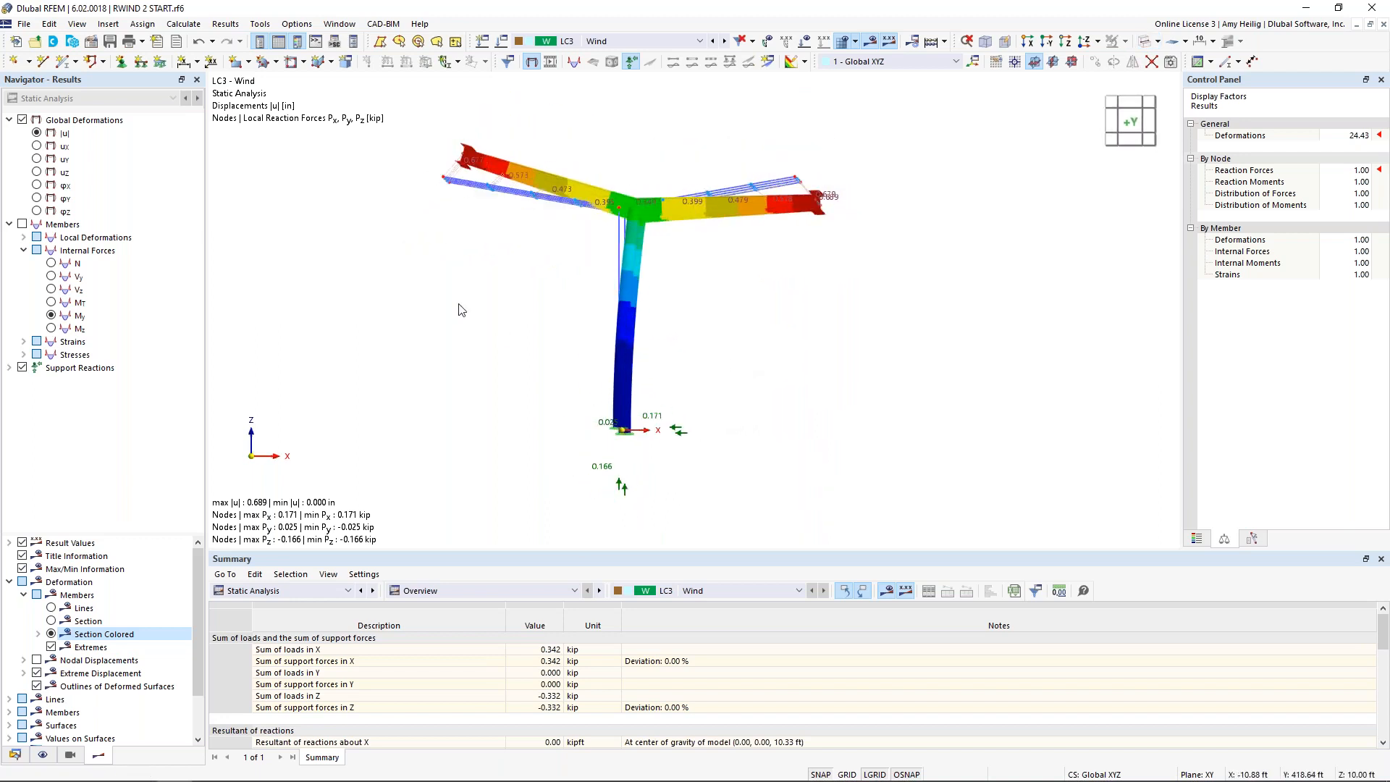
{"action": "middle_click_drag", "start_coordinate": [879, 339], "coordinate": [899, 380], "text": "ctrl"}
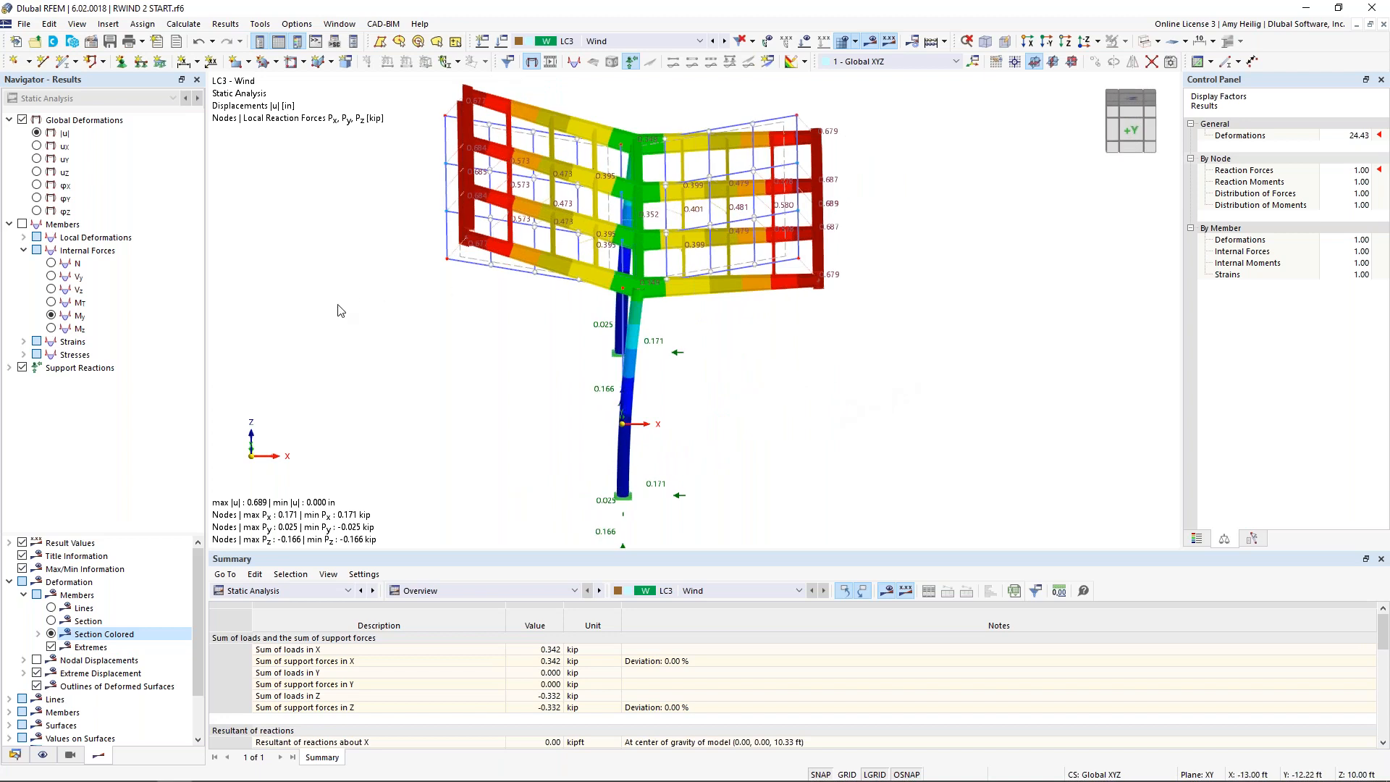
{"action": "middle_click_drag", "start_coordinate": [482, 395], "coordinate": [439, 362], "text": "ctrl"}
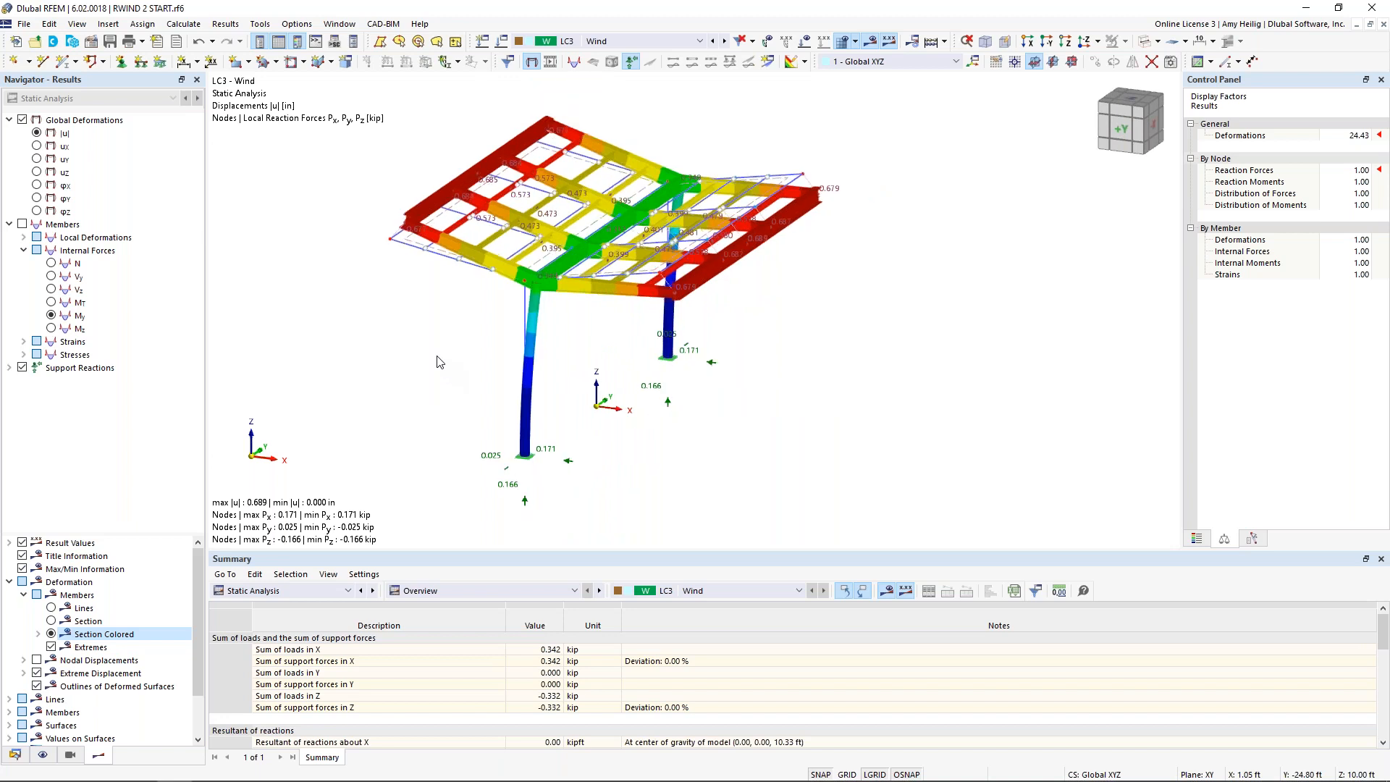
Step: Display the members' internal forces in place of the global deformations, examining the axial forces N and the moments My
{"action": "left_click", "coordinate": [22, 224]}
{"action": "left_click", "coordinate": [51, 263]}
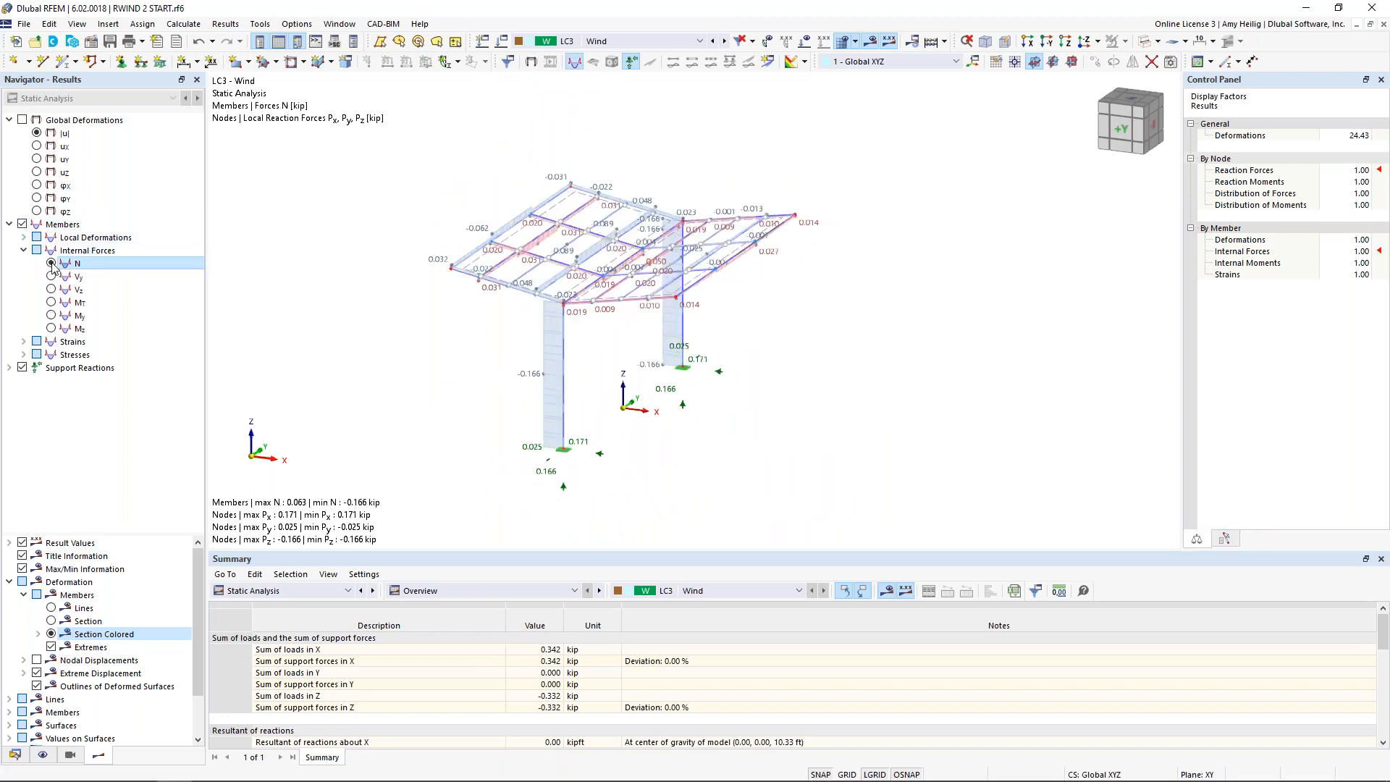
{"action": "scroll", "coordinate": [536, 422], "scroll_direction": "up", "scroll_amount": 1}
{"action": "scroll", "coordinate": [536, 423], "scroll_direction": "up", "scroll_amount": 1}
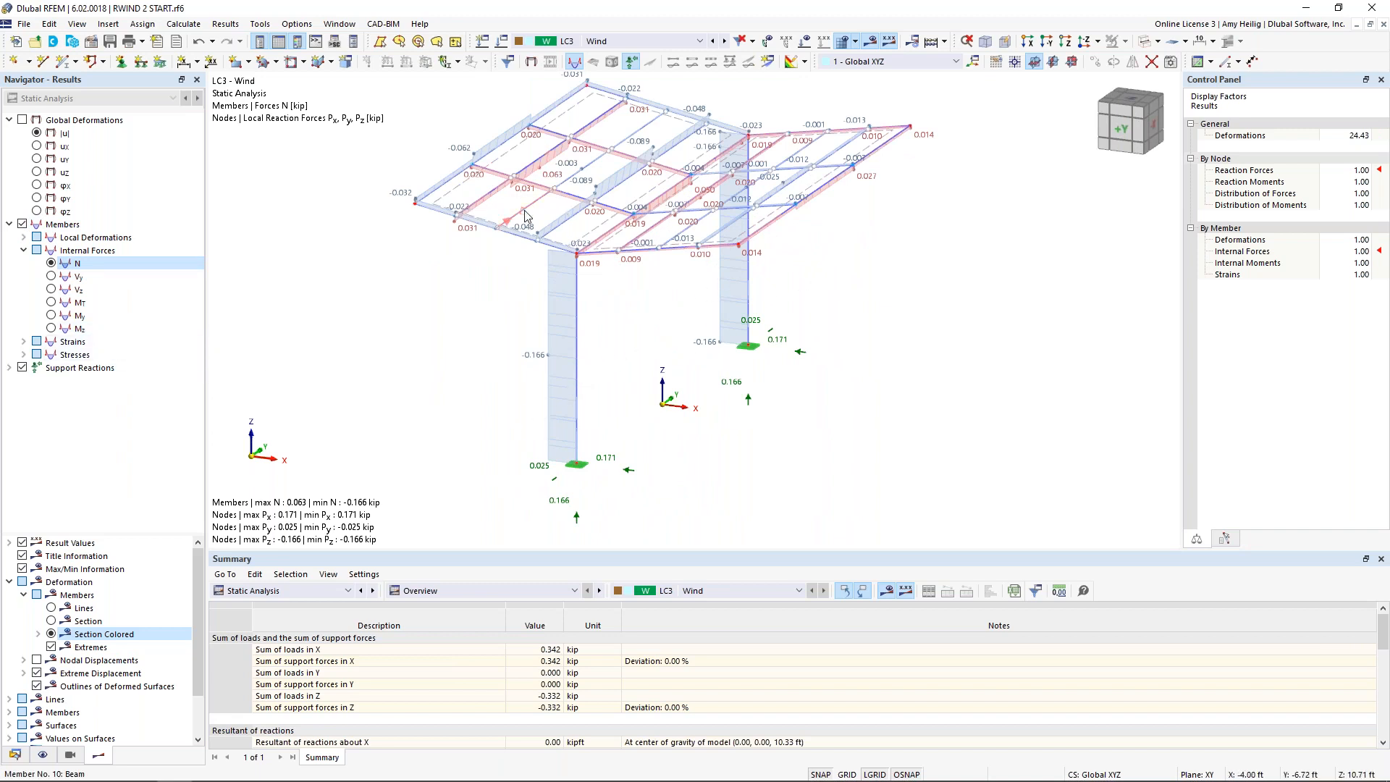
{"action": "left_click", "coordinate": [51, 314]}
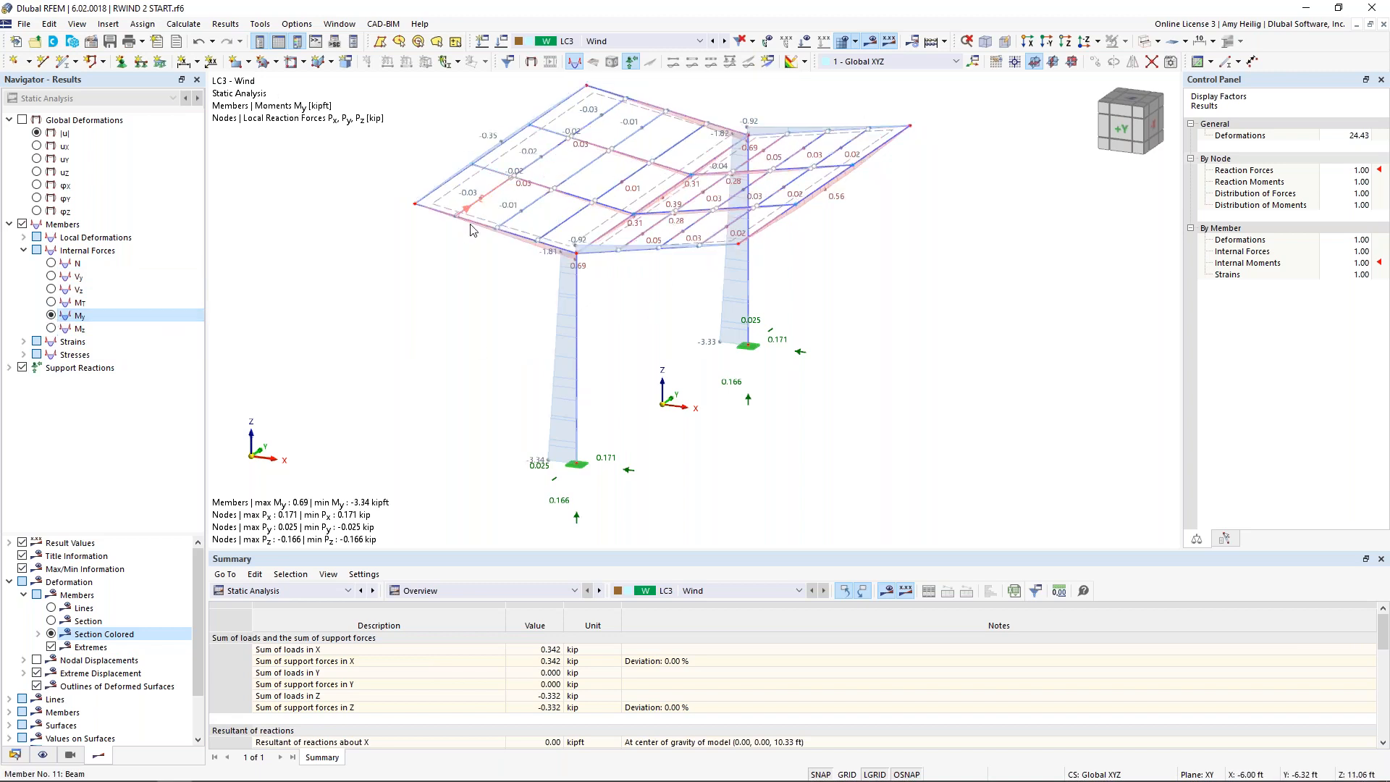
Step: Isolate the C 4x5.4 section members with the hidden objects in the background, and examine their My moment diagrams
{"action": "left_click", "coordinate": [69, 757]}
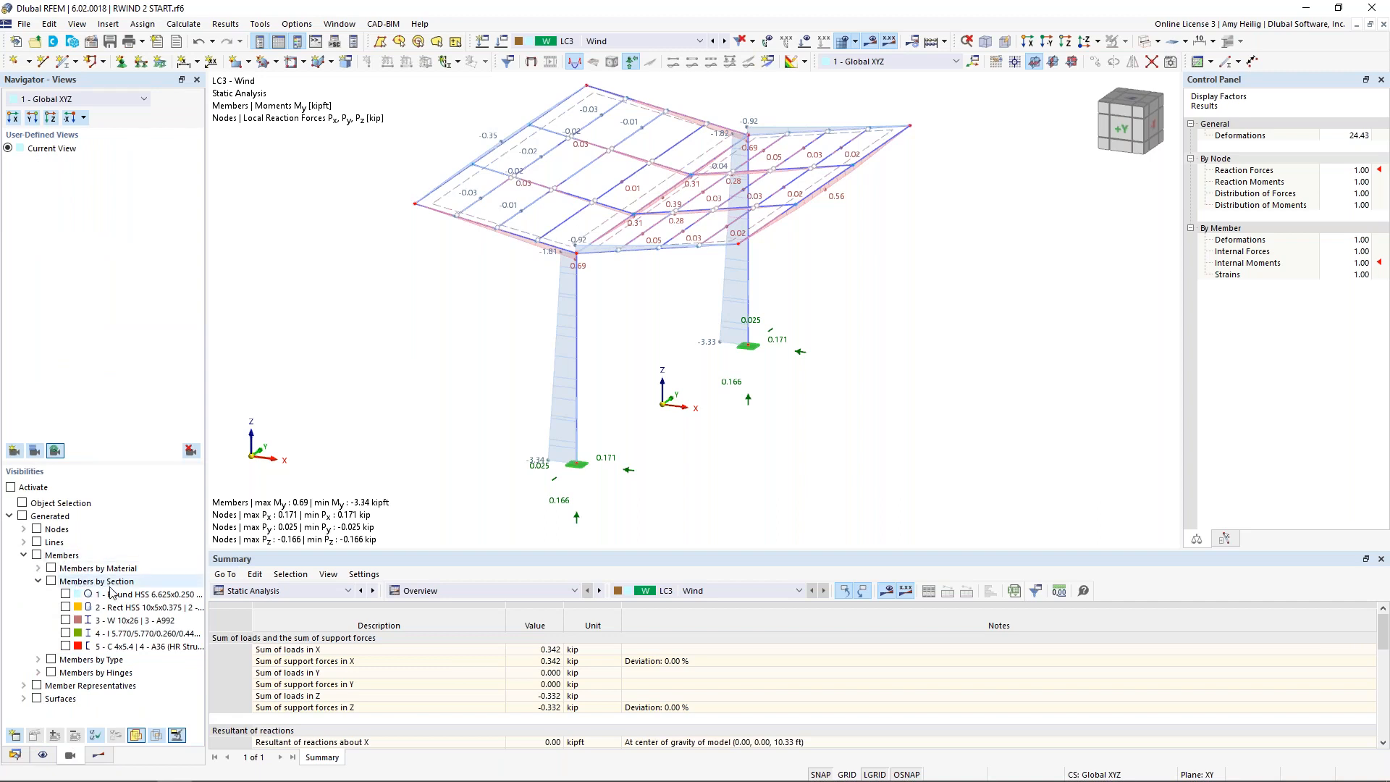
{"action": "left_click", "coordinate": [66, 646]}
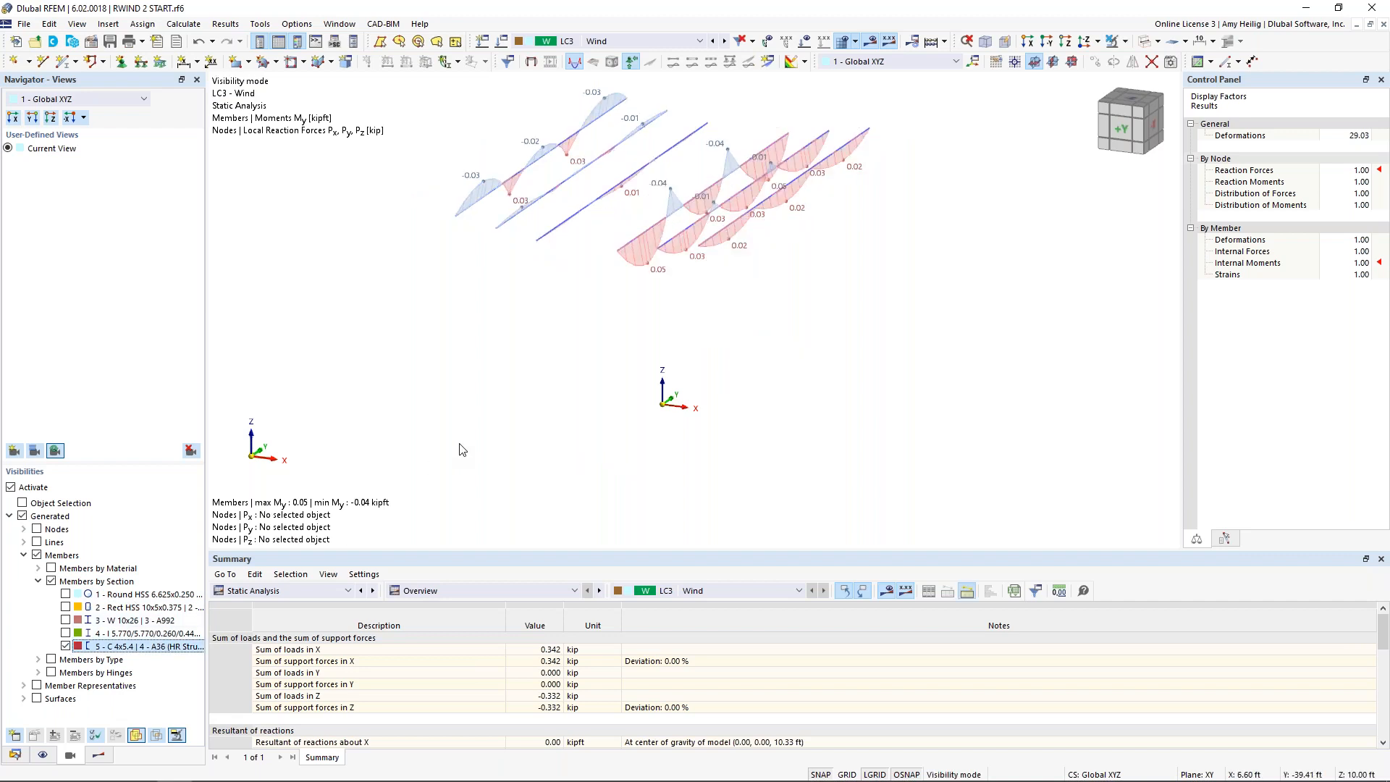
{"action": "right_click", "coordinate": [847, 315]}
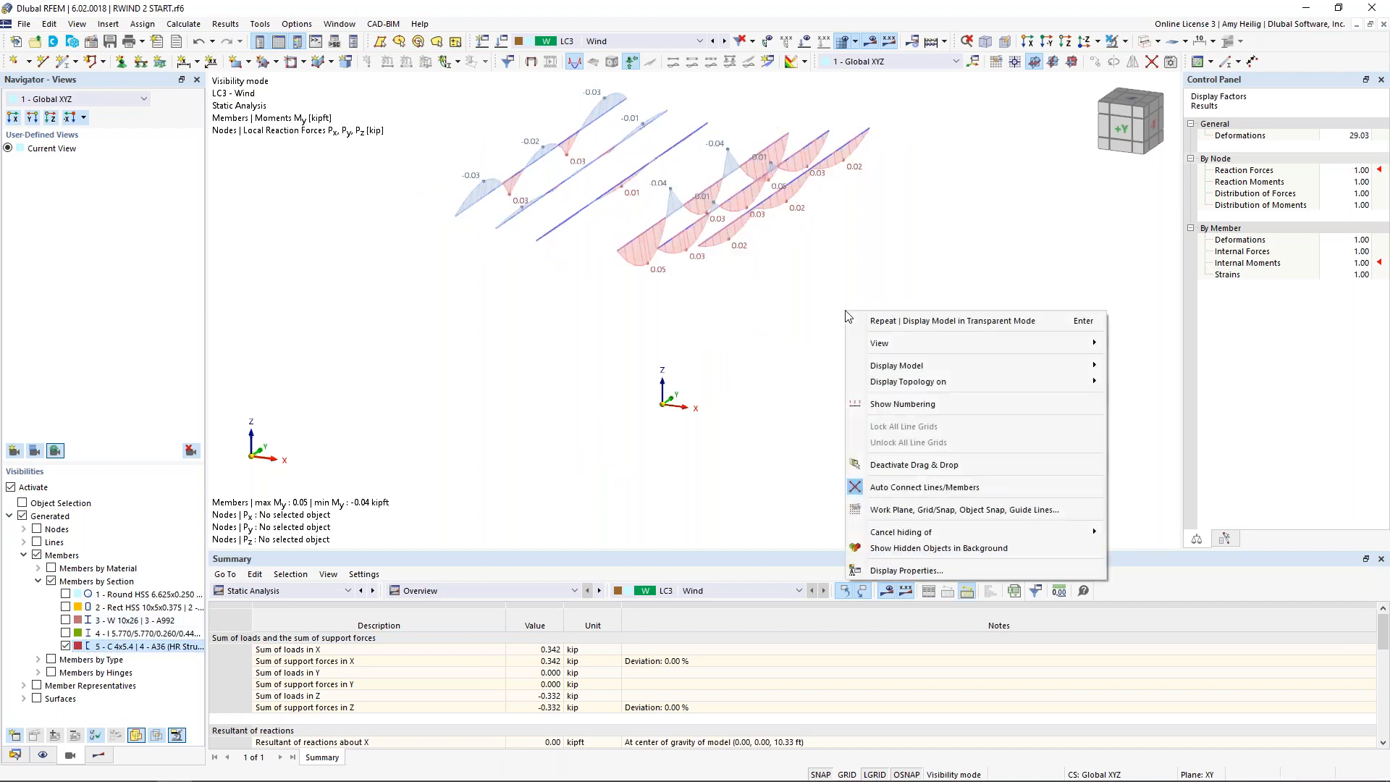
{"action": "left_click", "coordinate": [905, 548]}
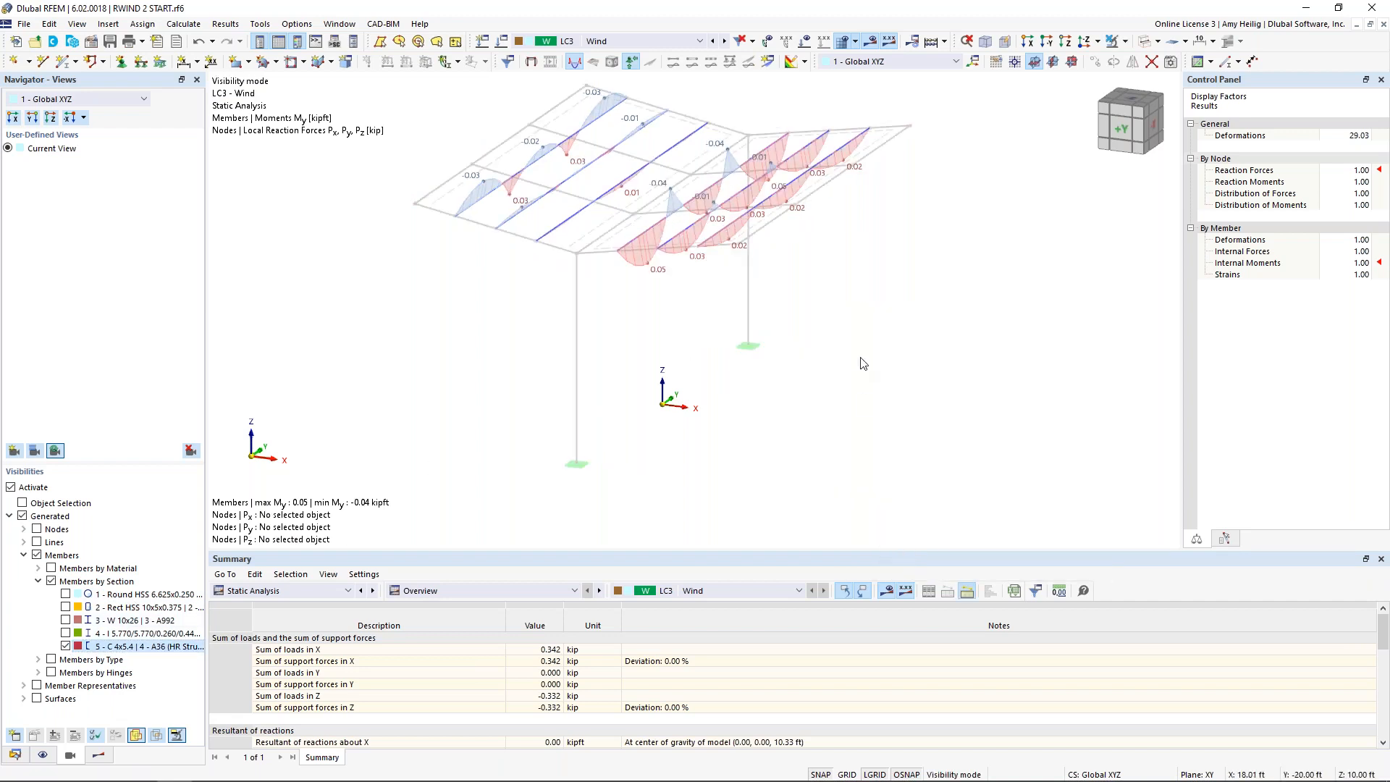
{"action": "middle_click_drag", "start_coordinate": [888, 323], "coordinate": [686, 374], "text": "ctrl"}
{"action": "scroll", "coordinate": [686, 374], "scroll_direction": "up", "scroll_amount": 3}
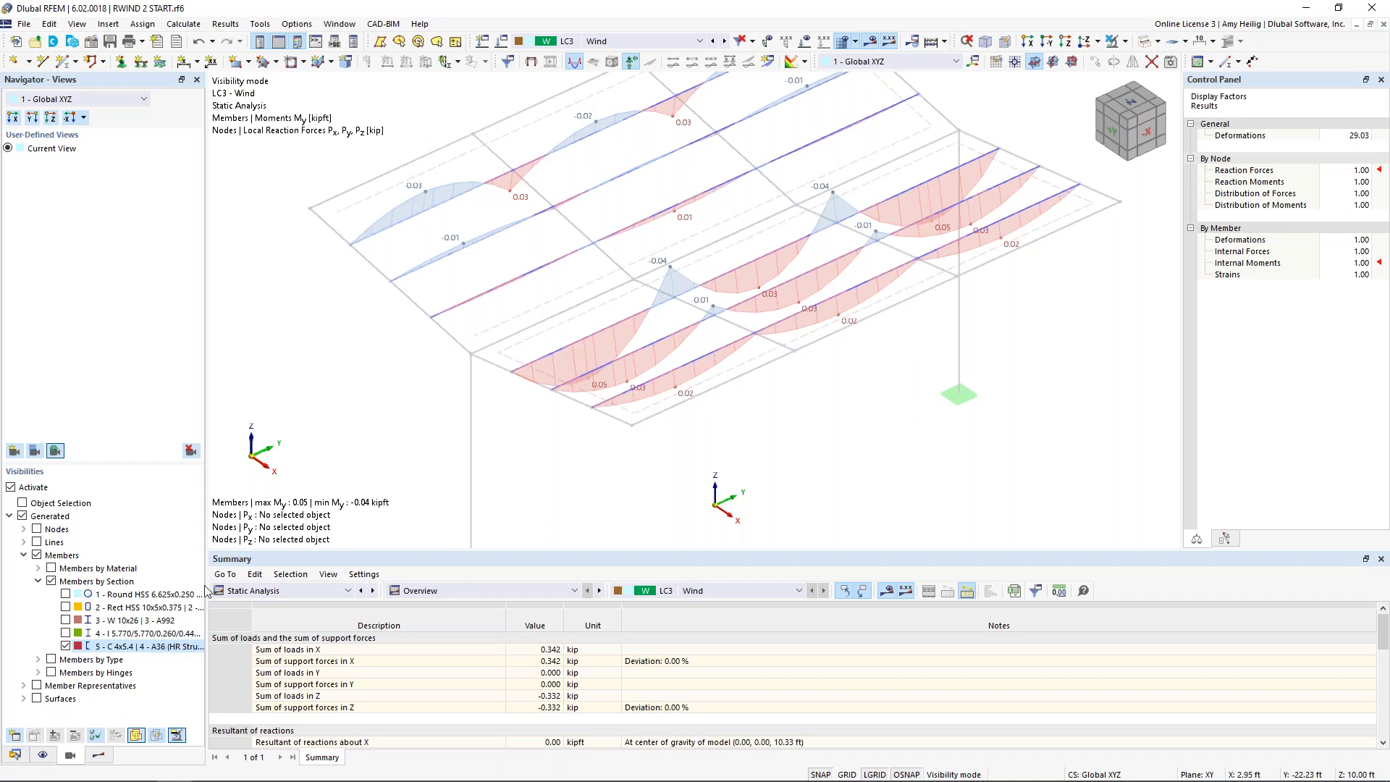
Step: Return to the results settings and end the visibility mode to show the My moments on all members
{"action": "left_click", "coordinate": [99, 756]}
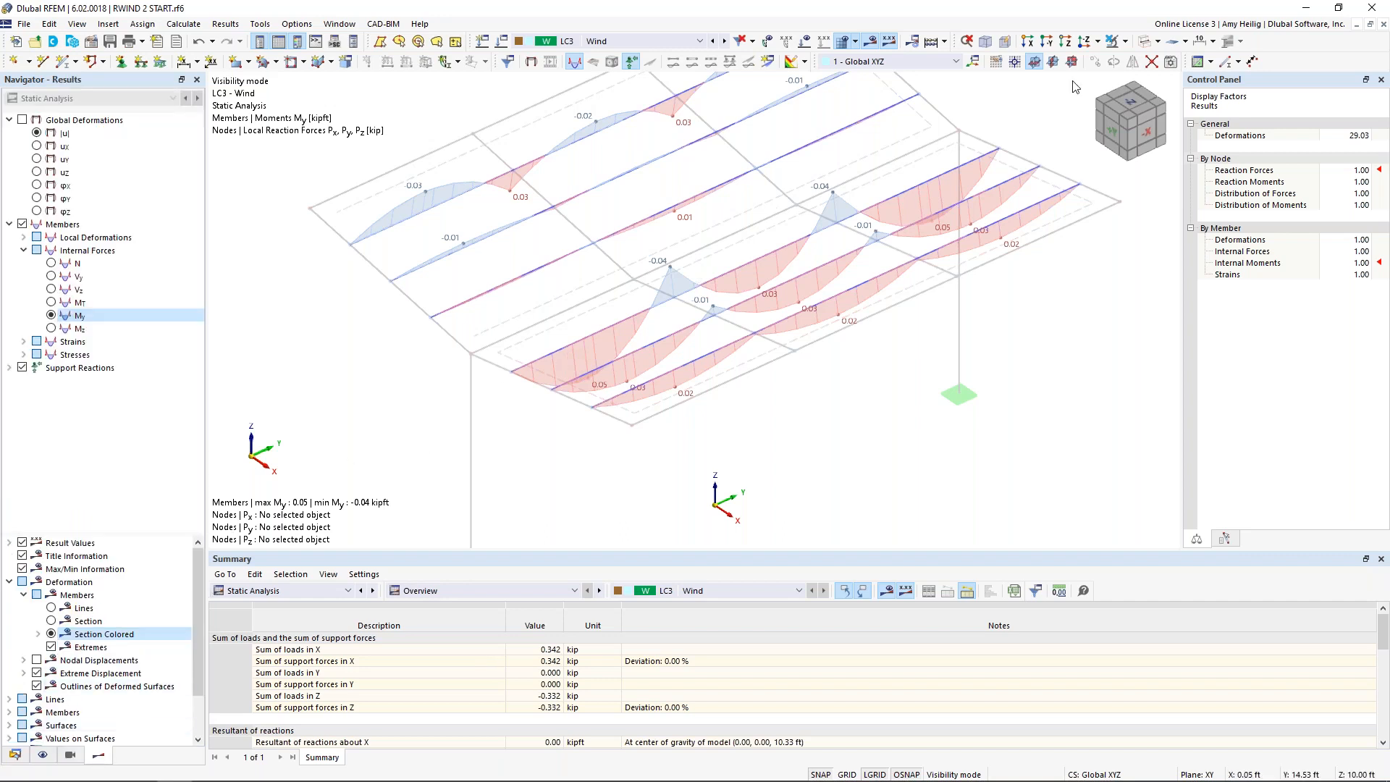
{"action": "left_click", "coordinate": [1112, 43]}
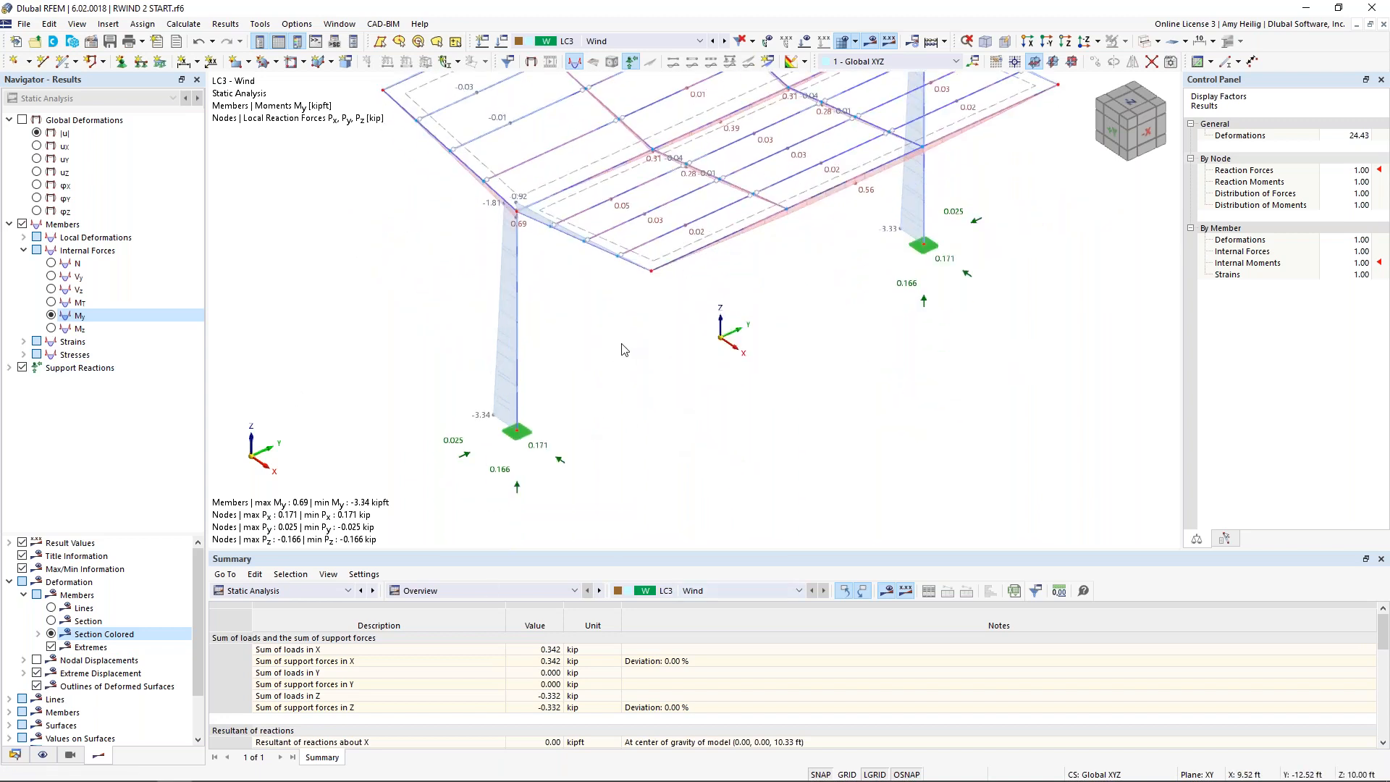
{"action": "scroll", "coordinate": [607, 301], "scroll_direction": "down", "scroll_amount": 2}
{"action": "middle_click_drag", "start_coordinate": [591, 317], "coordinate": [661, 341]}
Step: Switch to load combination CO3 (1.20D + 1.60S + 0.50W) and display its loads on the shelter
{"action": "left_click", "coordinate": [652, 46]}
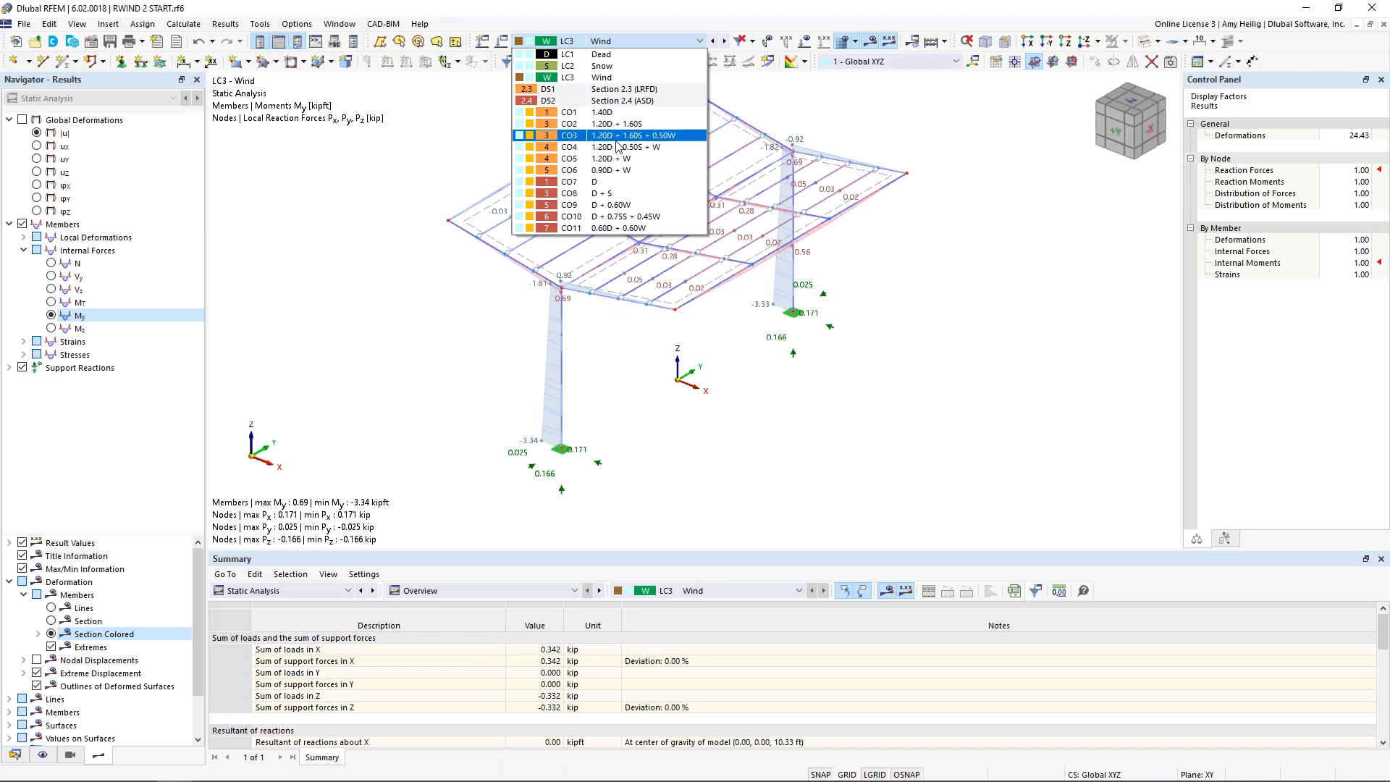
{"action": "left_click", "coordinate": [602, 136]}
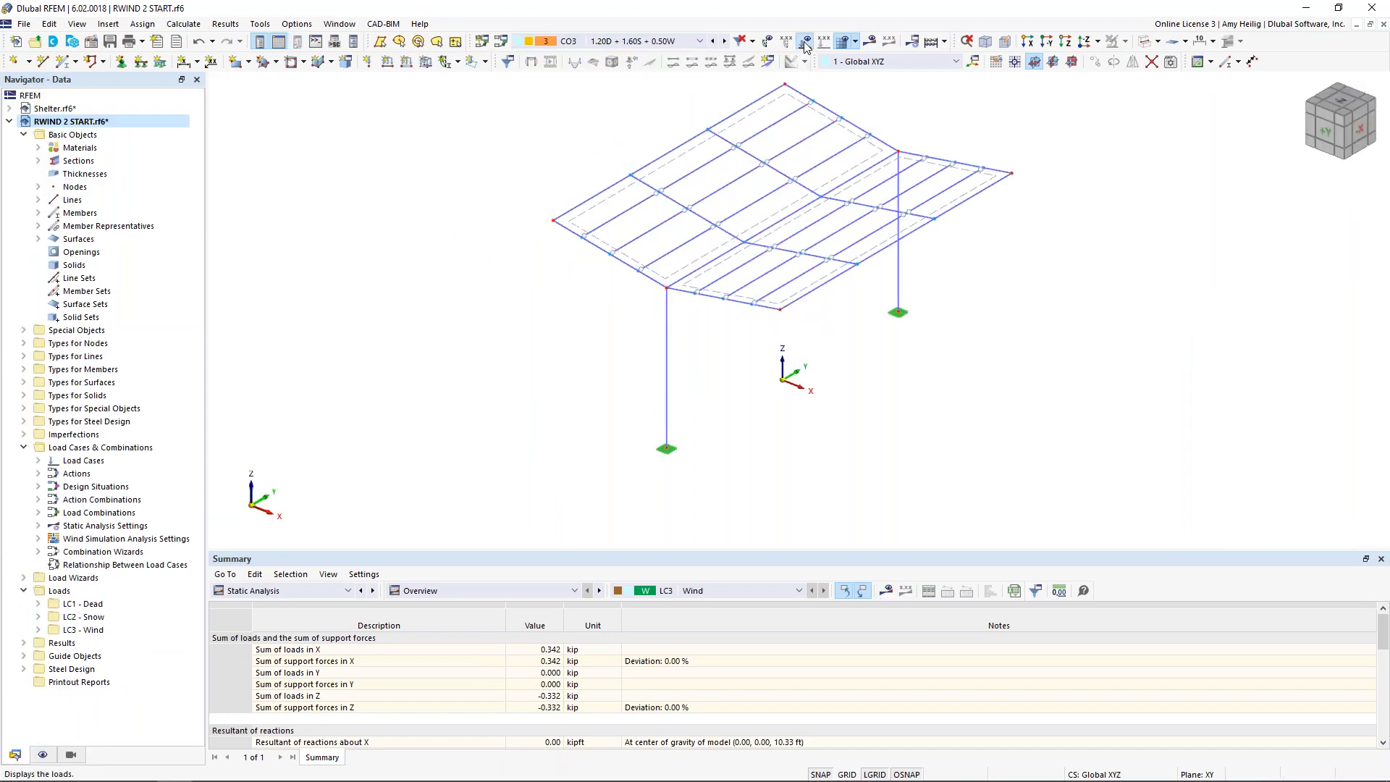
{"action": "left_click", "coordinate": [804, 44]}
{"action": "scroll", "coordinate": [670, 179], "scroll_direction": "down", "scroll_amount": 4}
{"action": "middle_click_drag", "start_coordinate": [625, 287], "coordinate": [582, 443]}
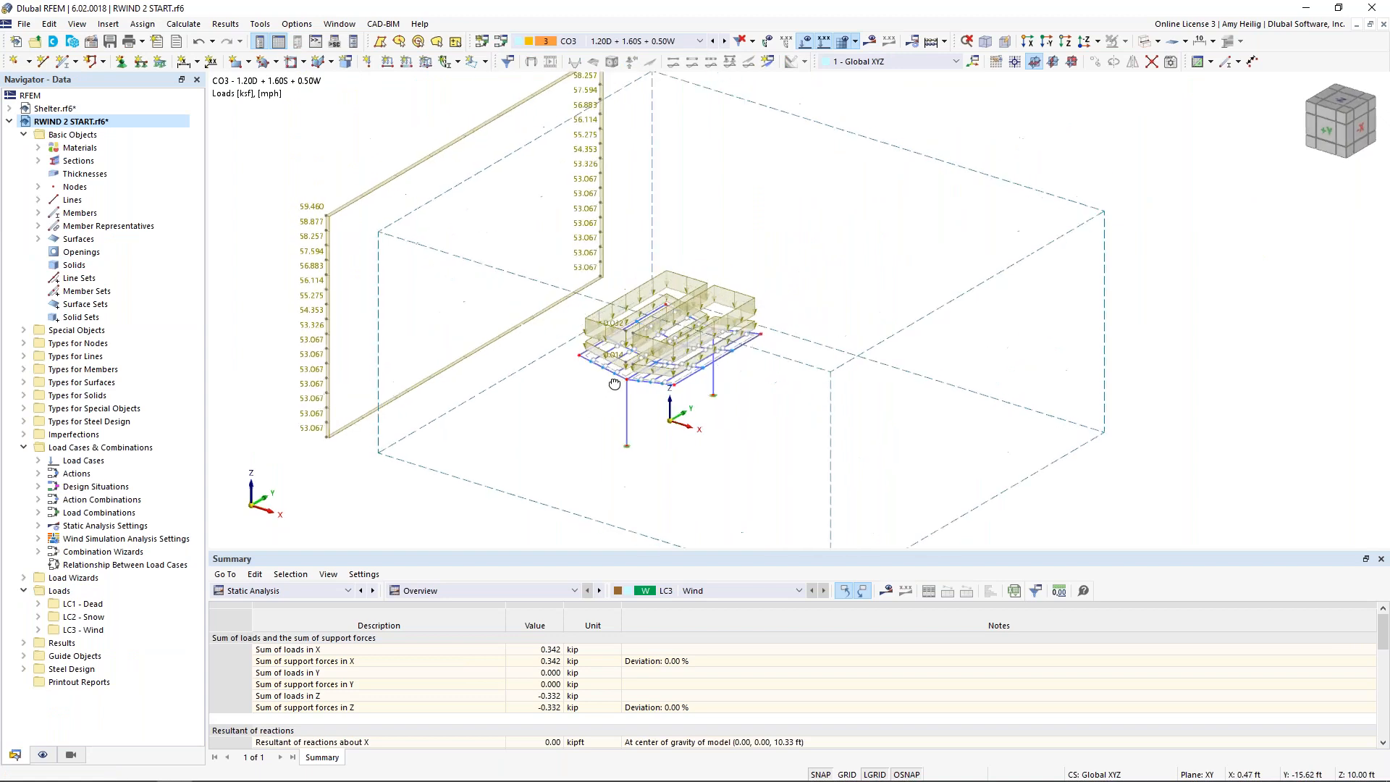
{"action": "middle_click_drag", "start_coordinate": [615, 382], "coordinate": [645, 352], "text": "ctrl"}
{"action": "scroll", "coordinate": [580, 387], "scroll_direction": "up", "scroll_amount": 2}
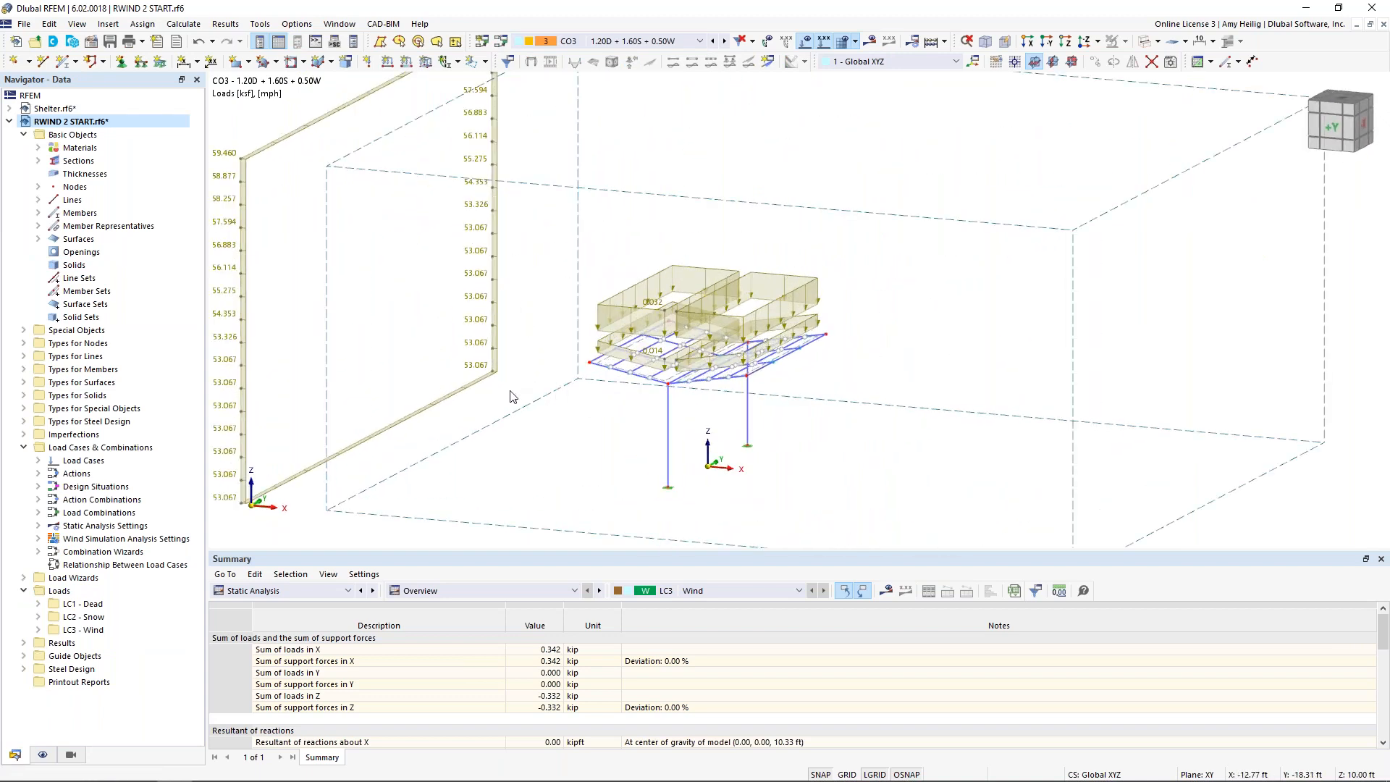
Step: Switch the table to the Steel Design input data and run the AISC 360 design calculation
{"action": "left_click", "coordinate": [311, 595]}
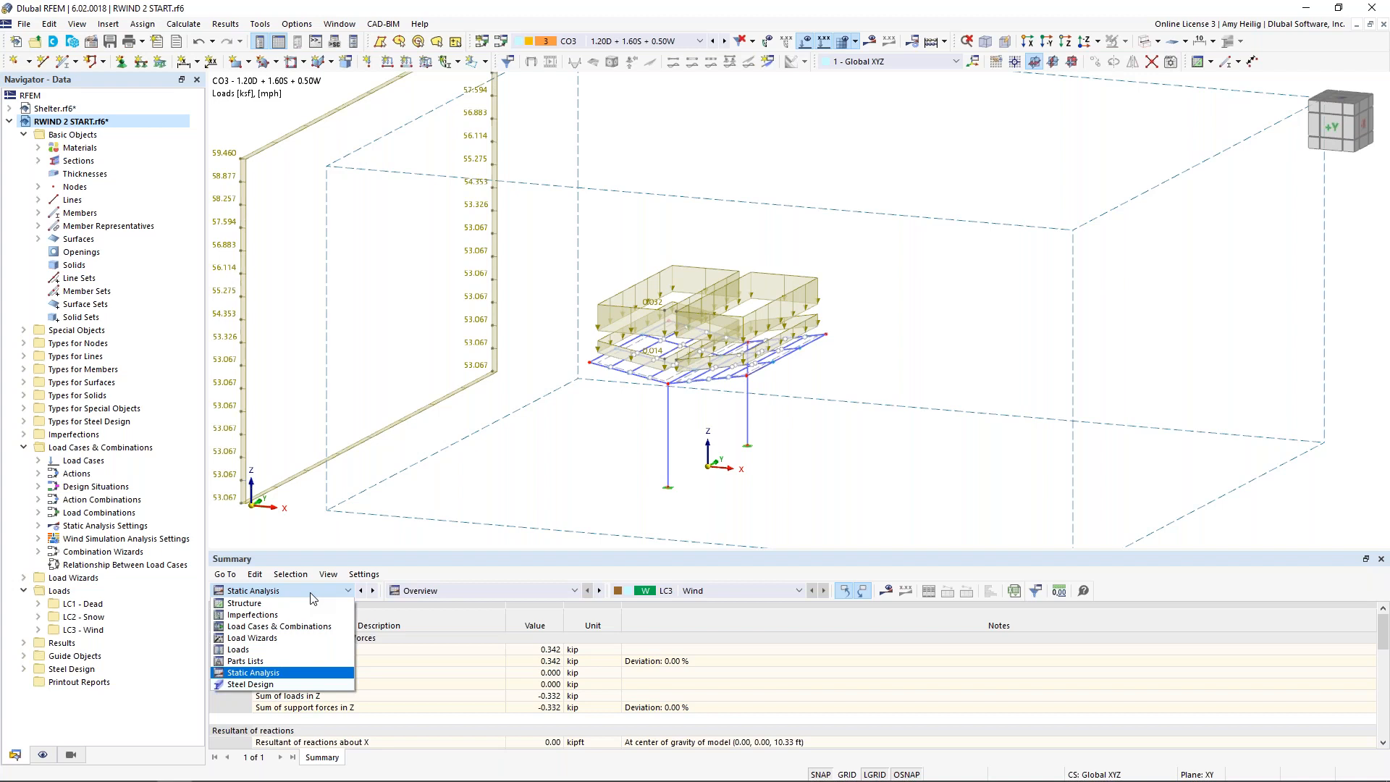
{"action": "left_click", "coordinate": [280, 684]}
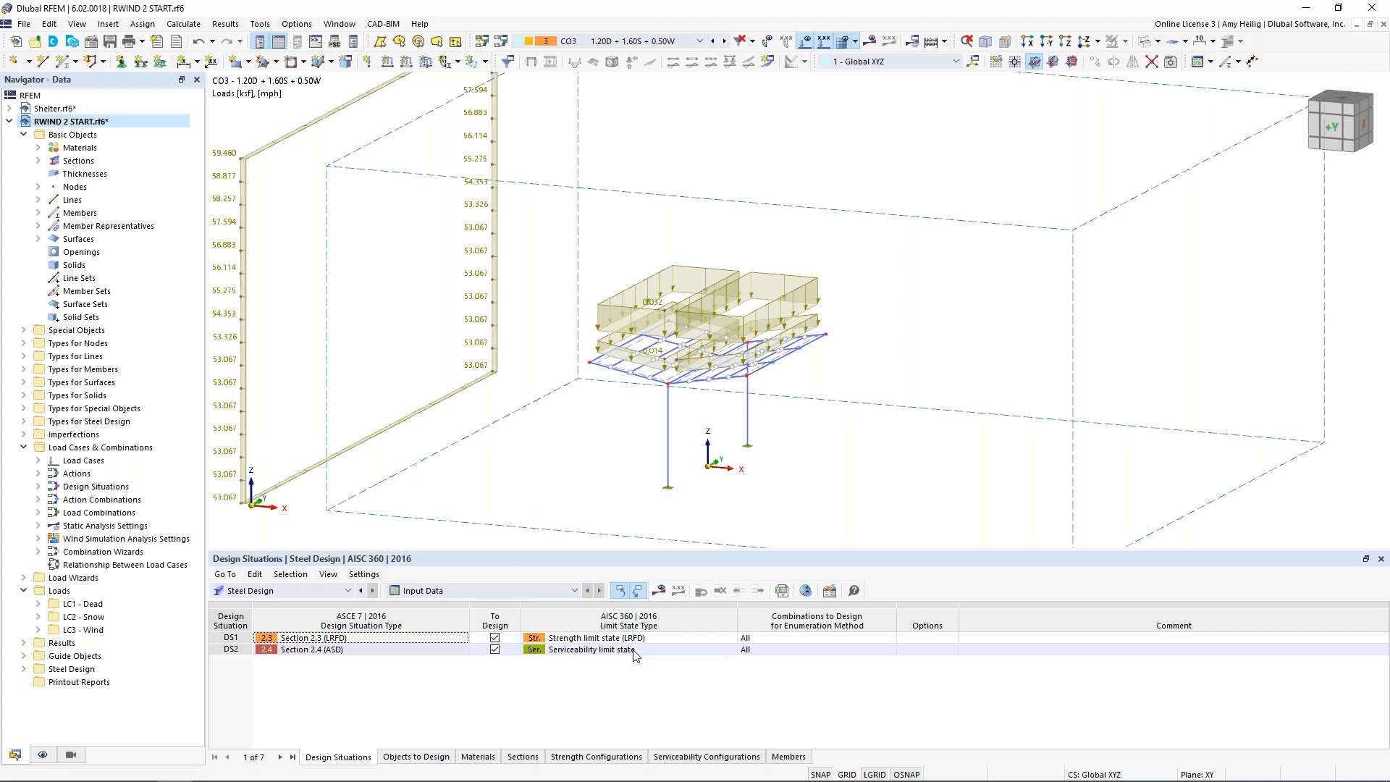
{"action": "left_click", "coordinate": [659, 591]}
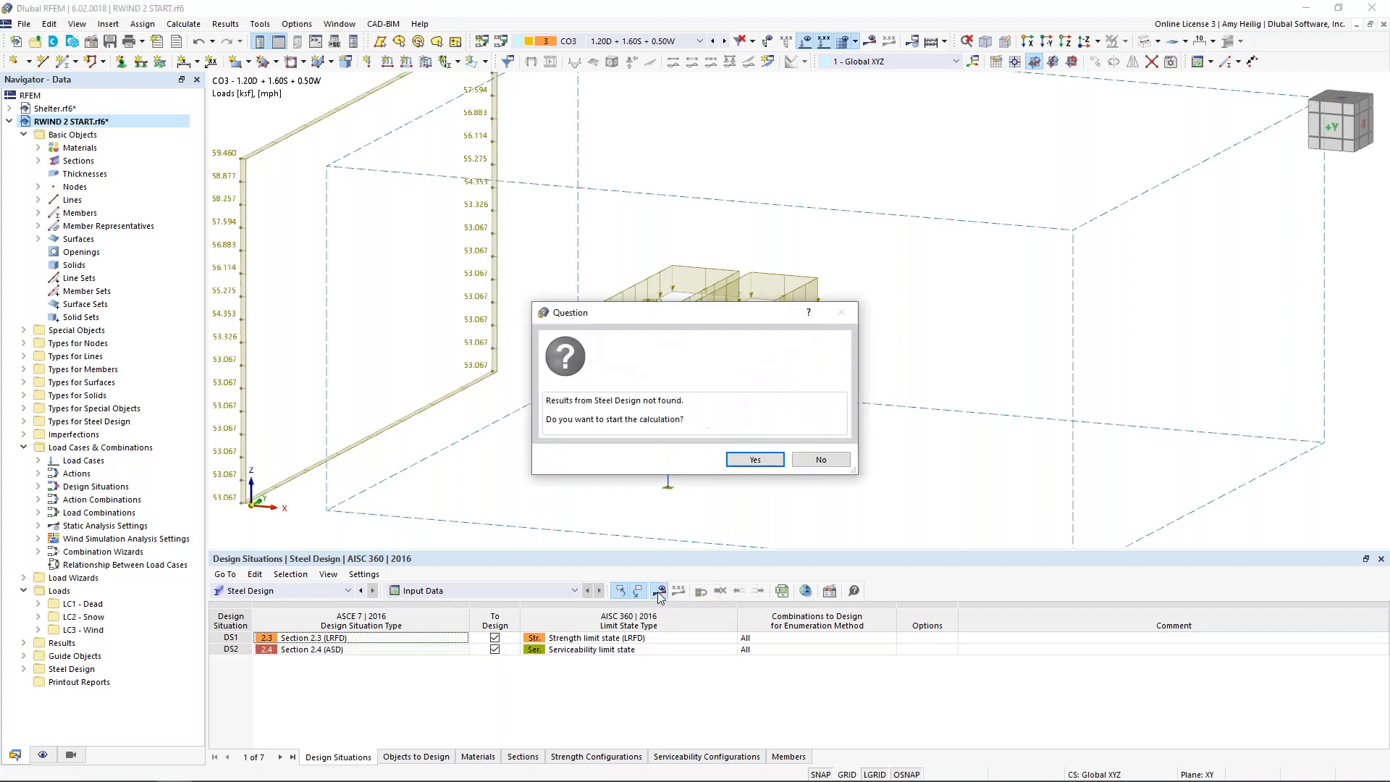
{"action": "left_click", "coordinate": [757, 460]}
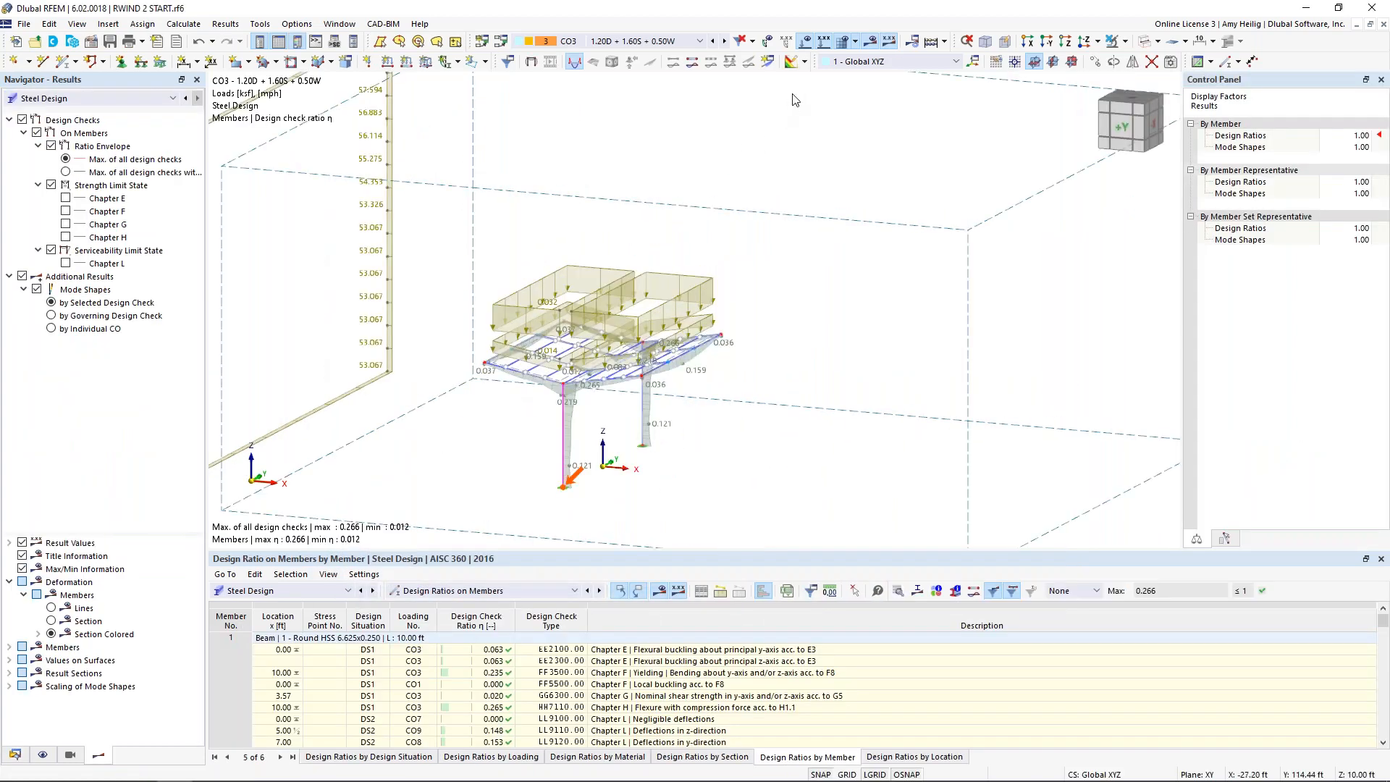
Step: Hide the CO3 loads in the model view to show only the design check ratios on the members
{"action": "left_click", "coordinate": [803, 59]}
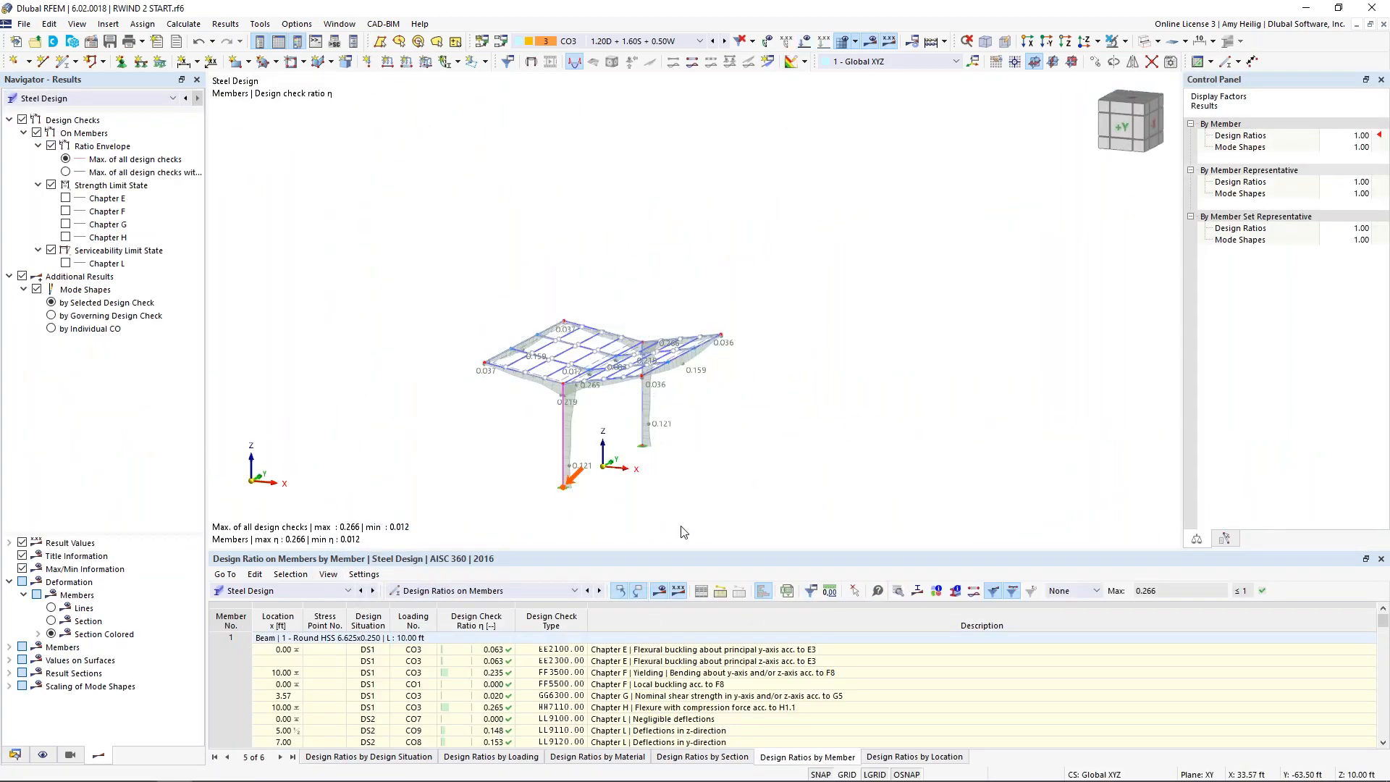
{"action": "scroll", "coordinate": [702, 467], "scroll_direction": "up", "scroll_amount": 1}
{"action": "middle_click_drag", "start_coordinate": [703, 465], "coordinate": [772, 350]}
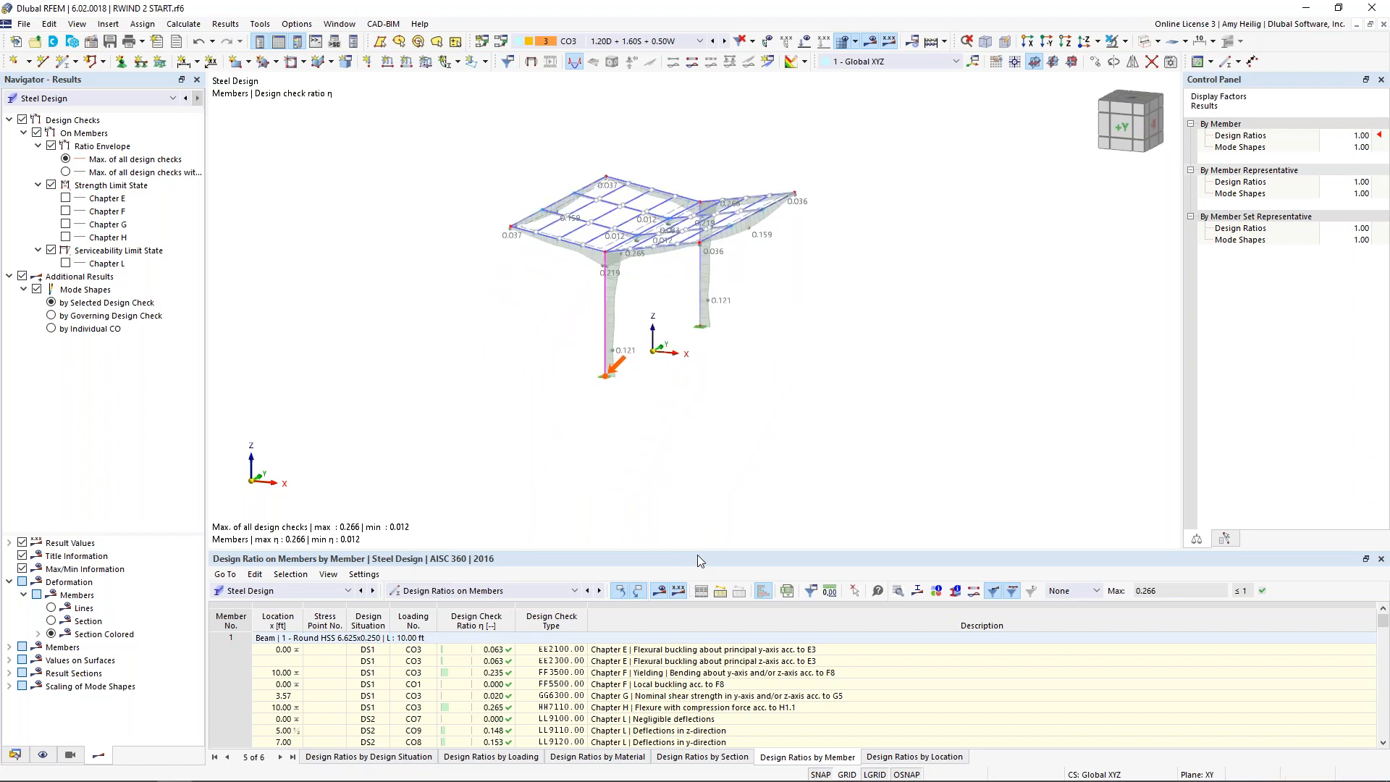
Step: Review member 2's design ratios and examine the design check details of its Chapter H flexure with compression check
{"action": "left_click_drag", "start_coordinate": [700, 546], "coordinate": [700, 397]}
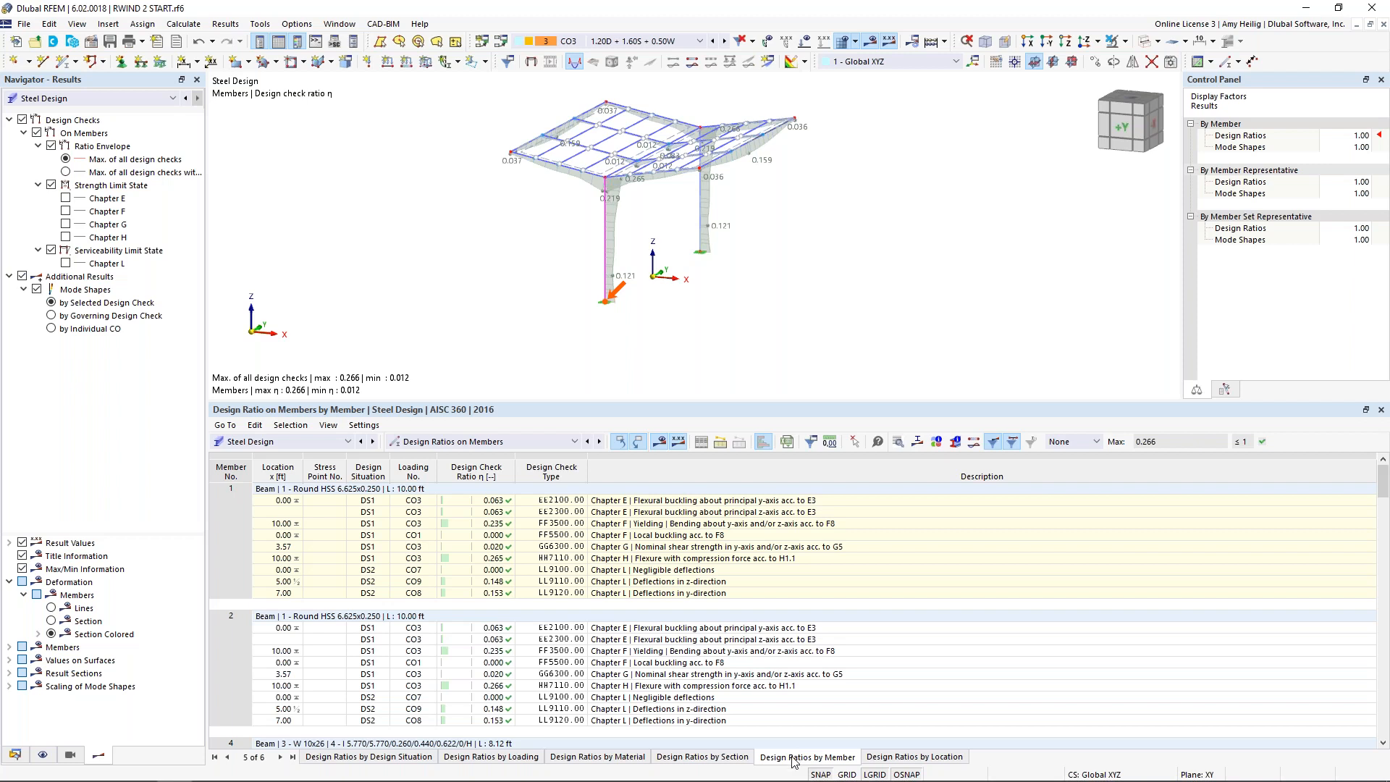
{"action": "left_click", "coordinate": [744, 651]}
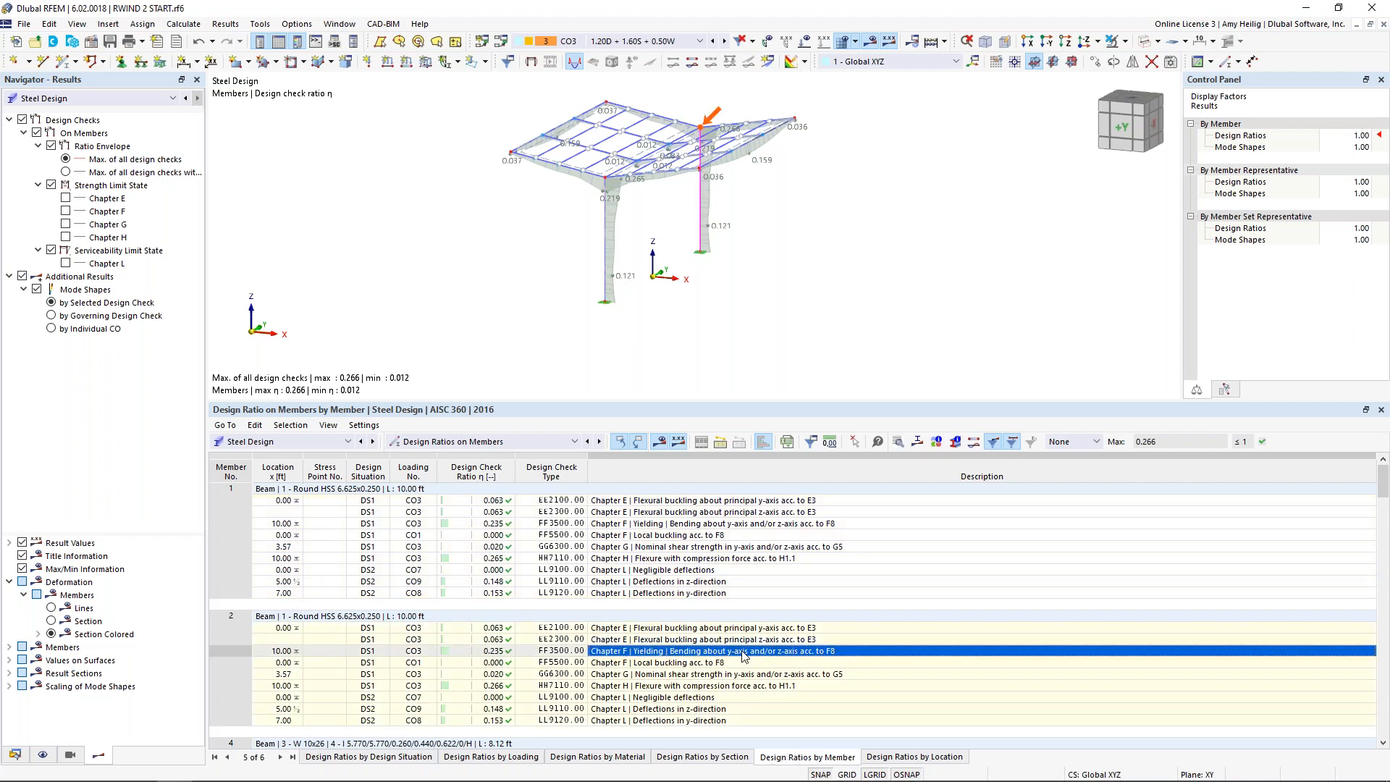
{"action": "scroll", "coordinate": [744, 655], "scroll_direction": "down", "scroll_amount": 1}
{"action": "left_click", "coordinate": [727, 640]}
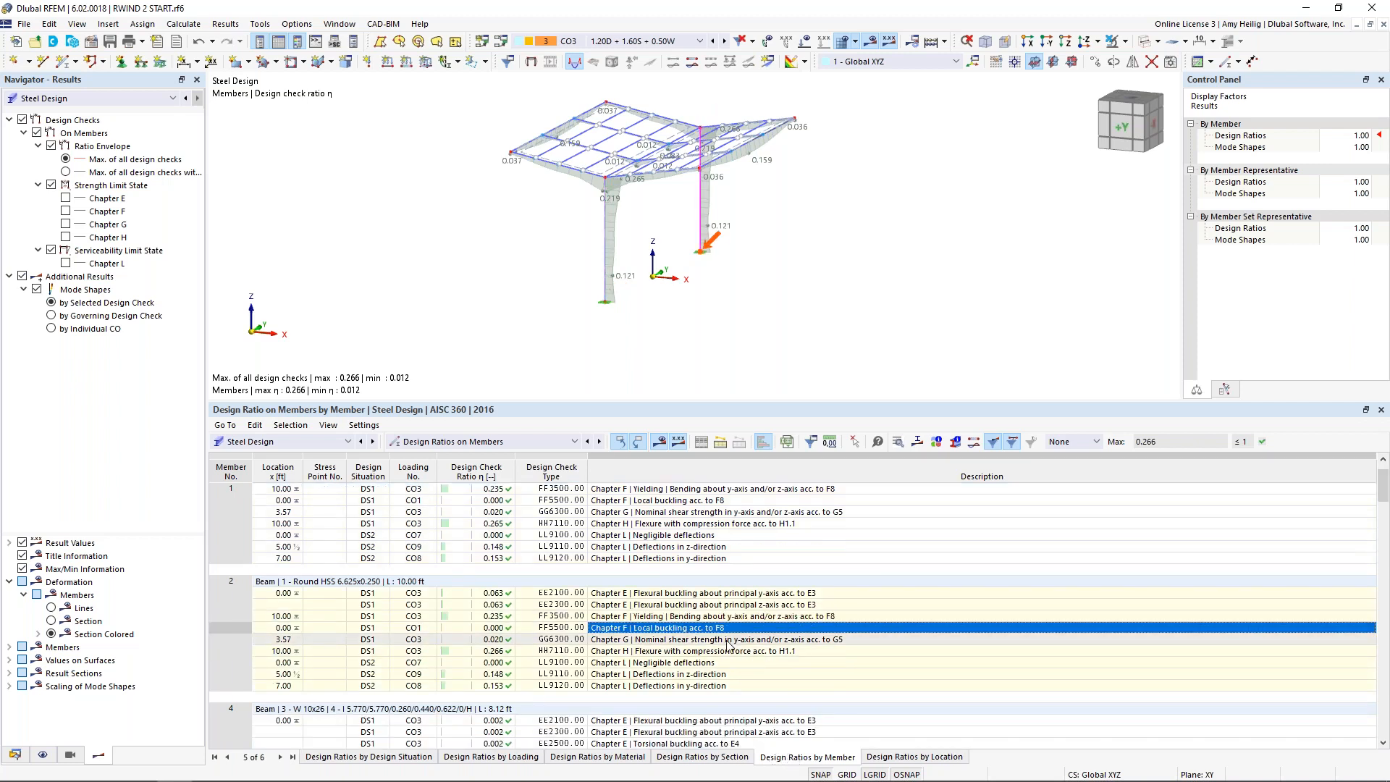
{"action": "left_click", "coordinate": [729, 652]}
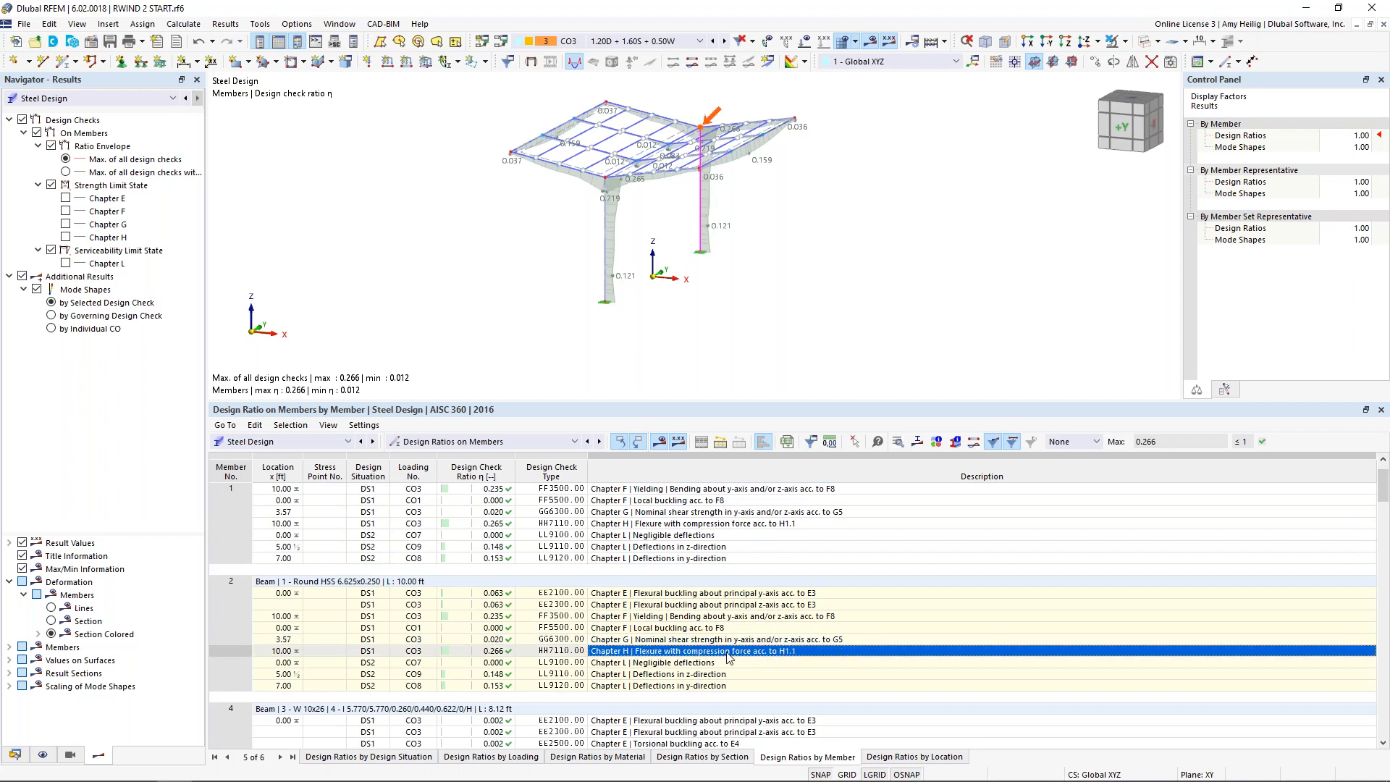
{"action": "left_click", "coordinate": [899, 442]}
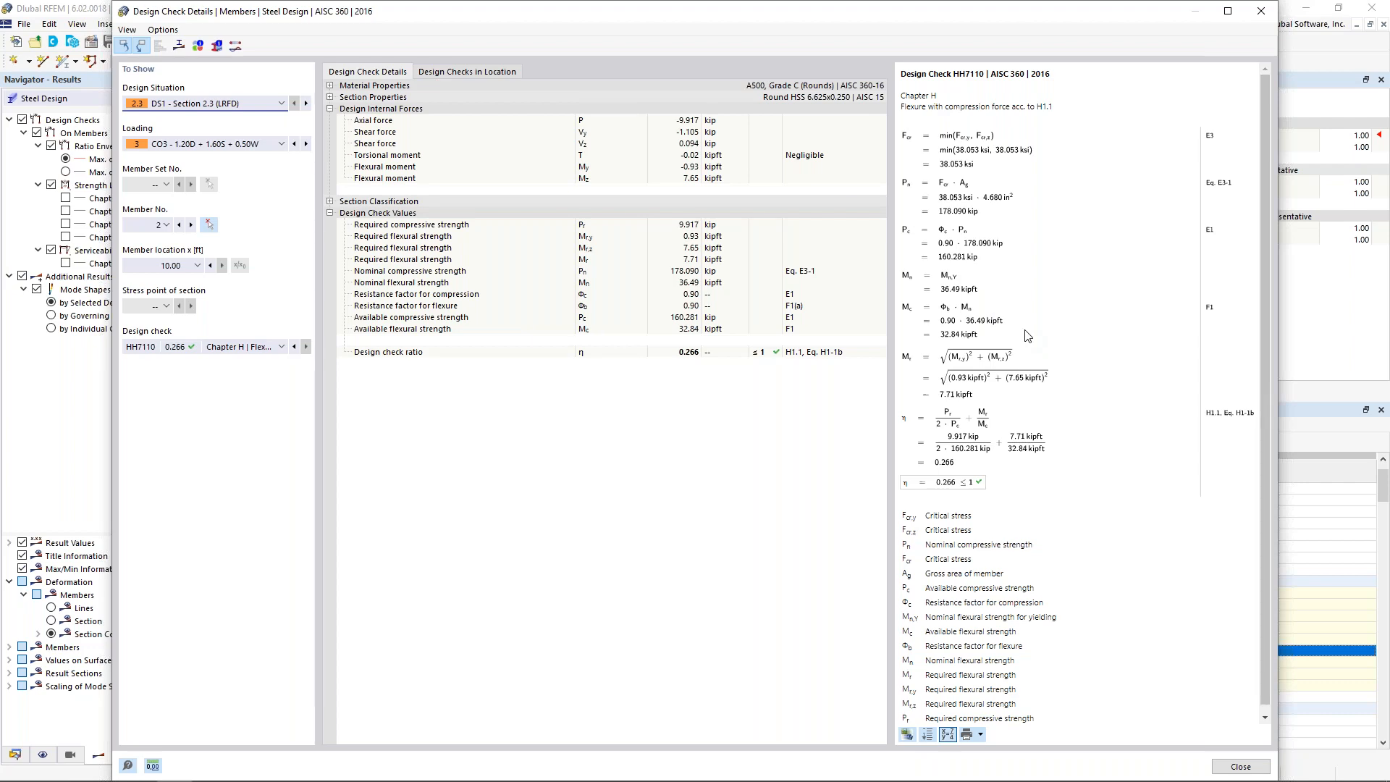
{"action": "left_click", "coordinate": [1214, 767]}
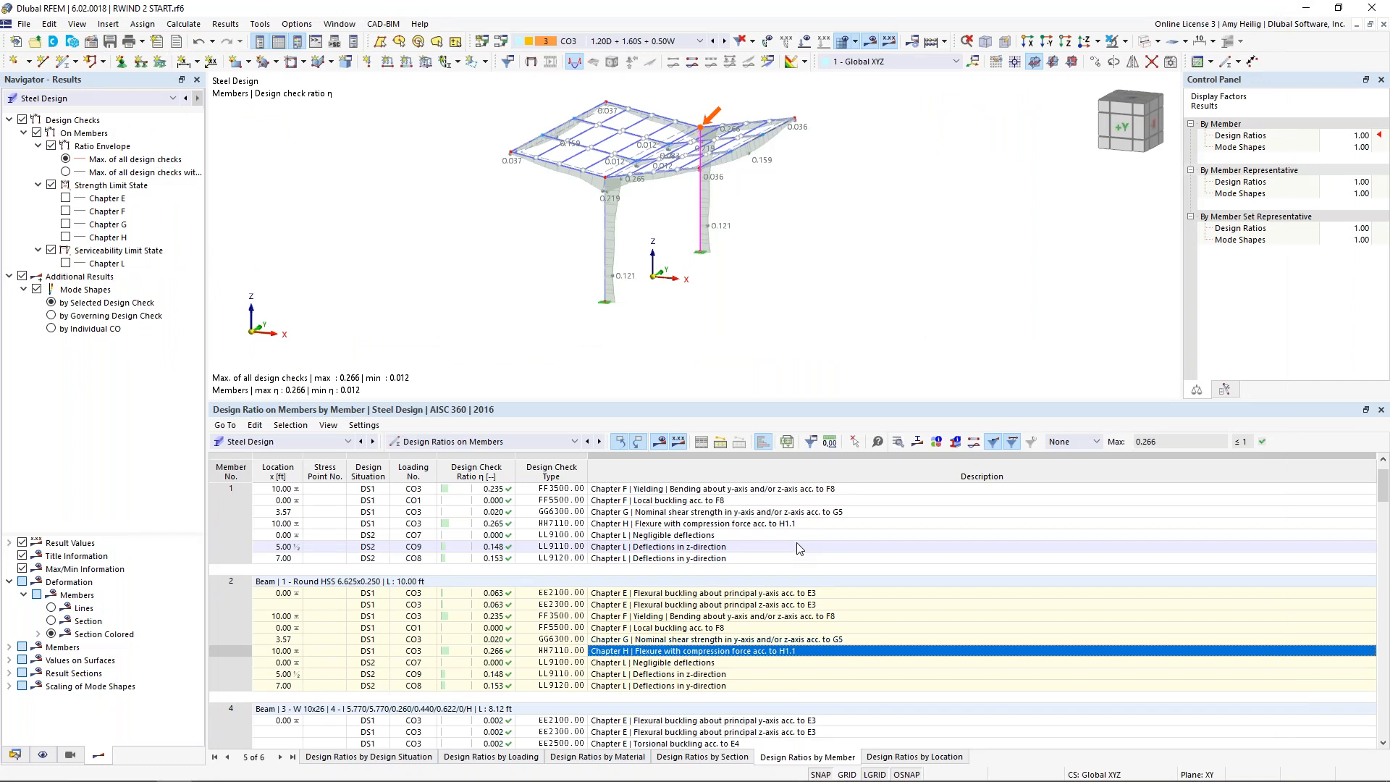
{"action": "left_click_drag", "start_coordinate": [789, 402], "coordinate": [789, 525]}
{"action": "middle_click_drag", "start_coordinate": [620, 370], "coordinate": [672, 444]}
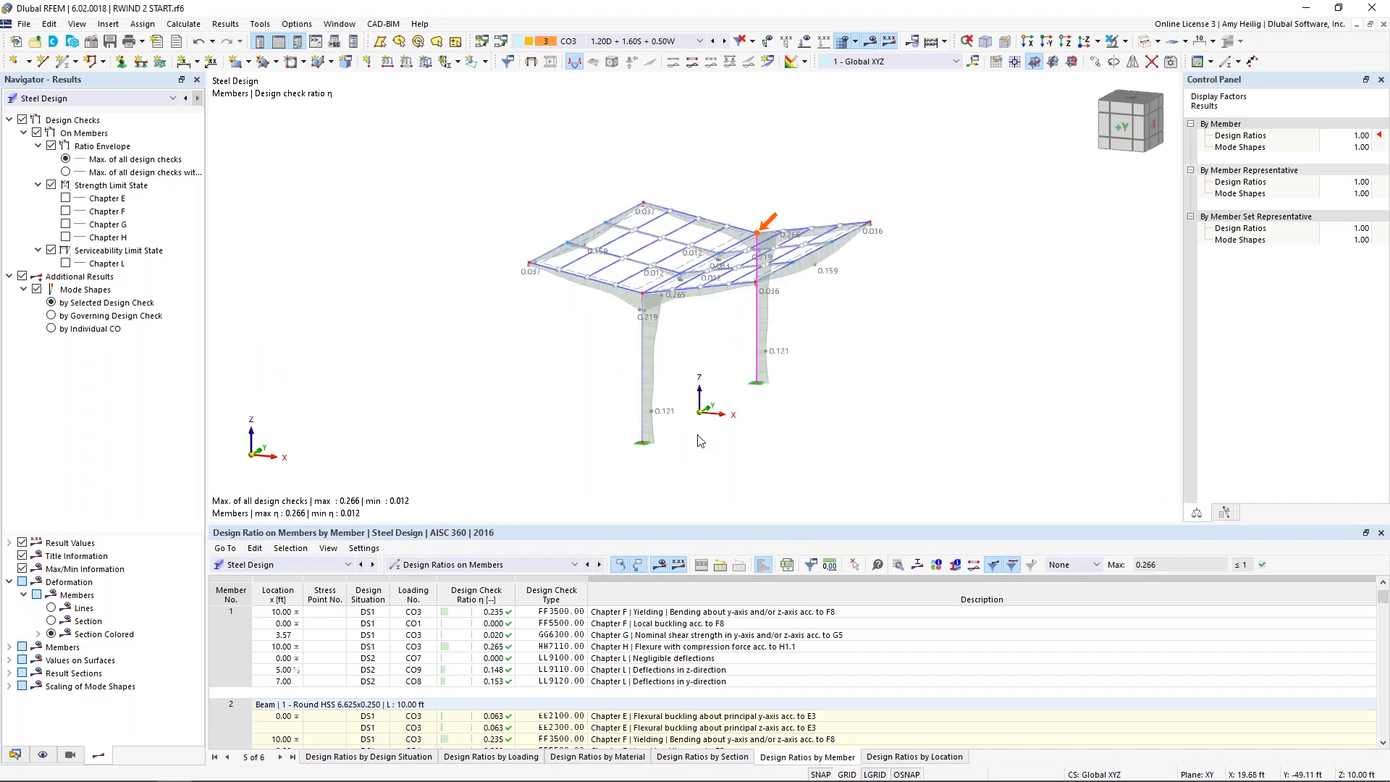
Step: Switch to load case LC3 Wind and display its wind profile loads in place of the design results
{"action": "left_click", "coordinate": [642, 42]}
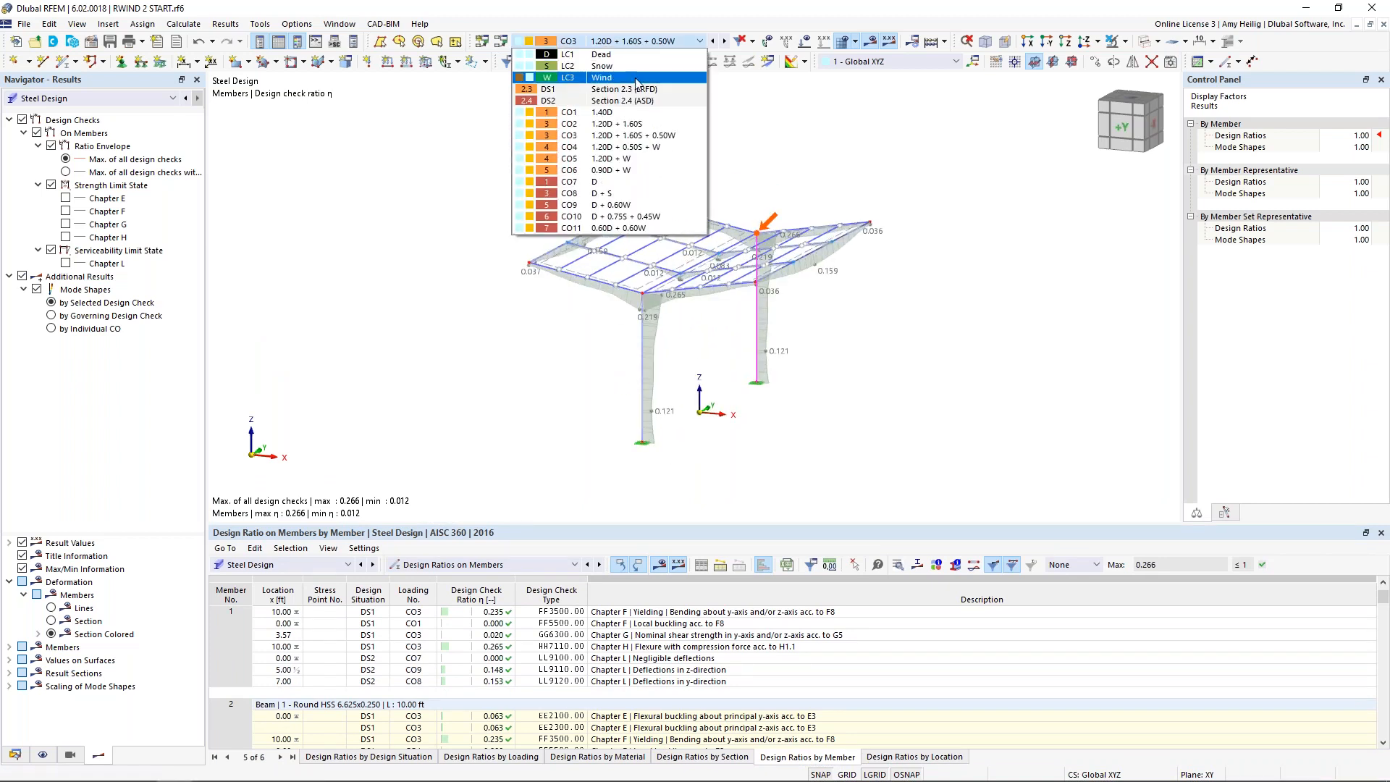
{"action": "left_click", "coordinate": [631, 66]}
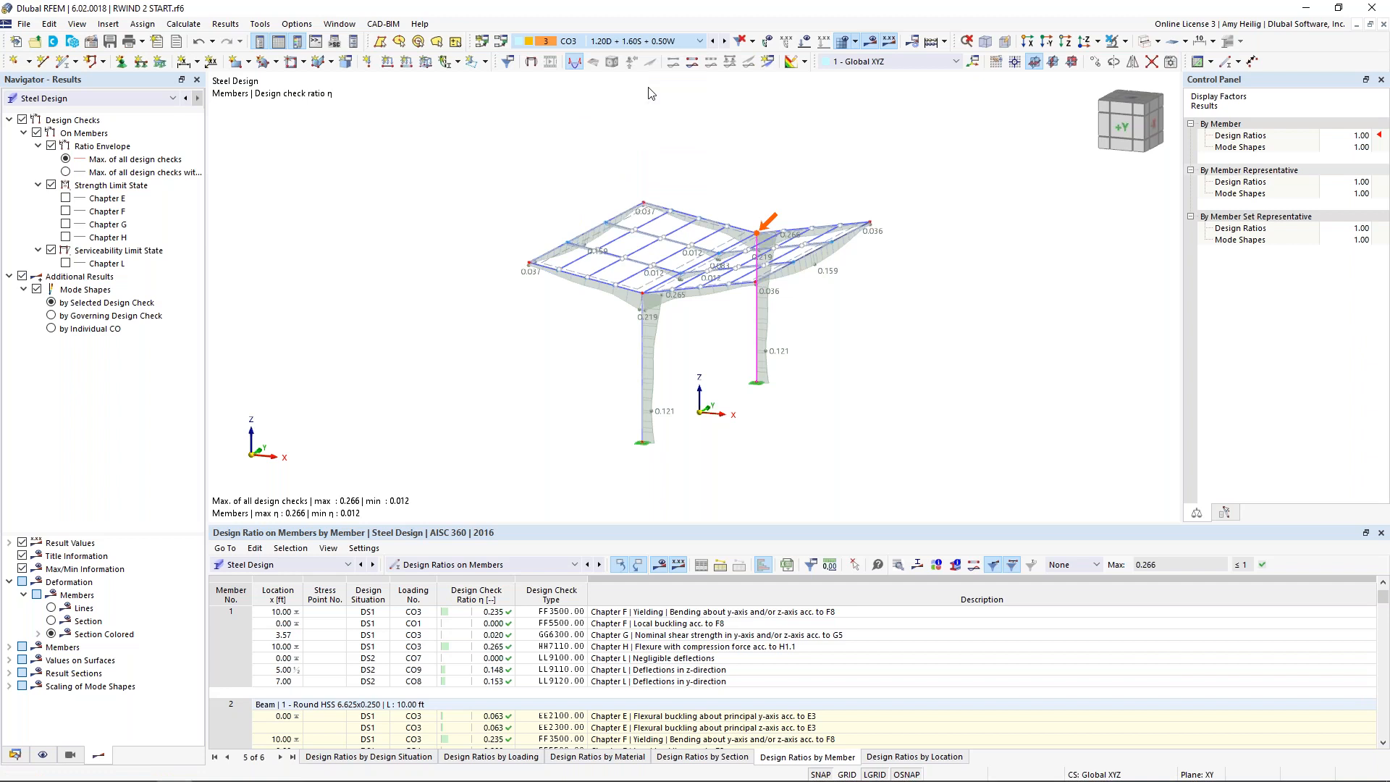
{"action": "left_click", "coordinate": [871, 41]}
{"action": "left_click", "coordinate": [808, 44]}
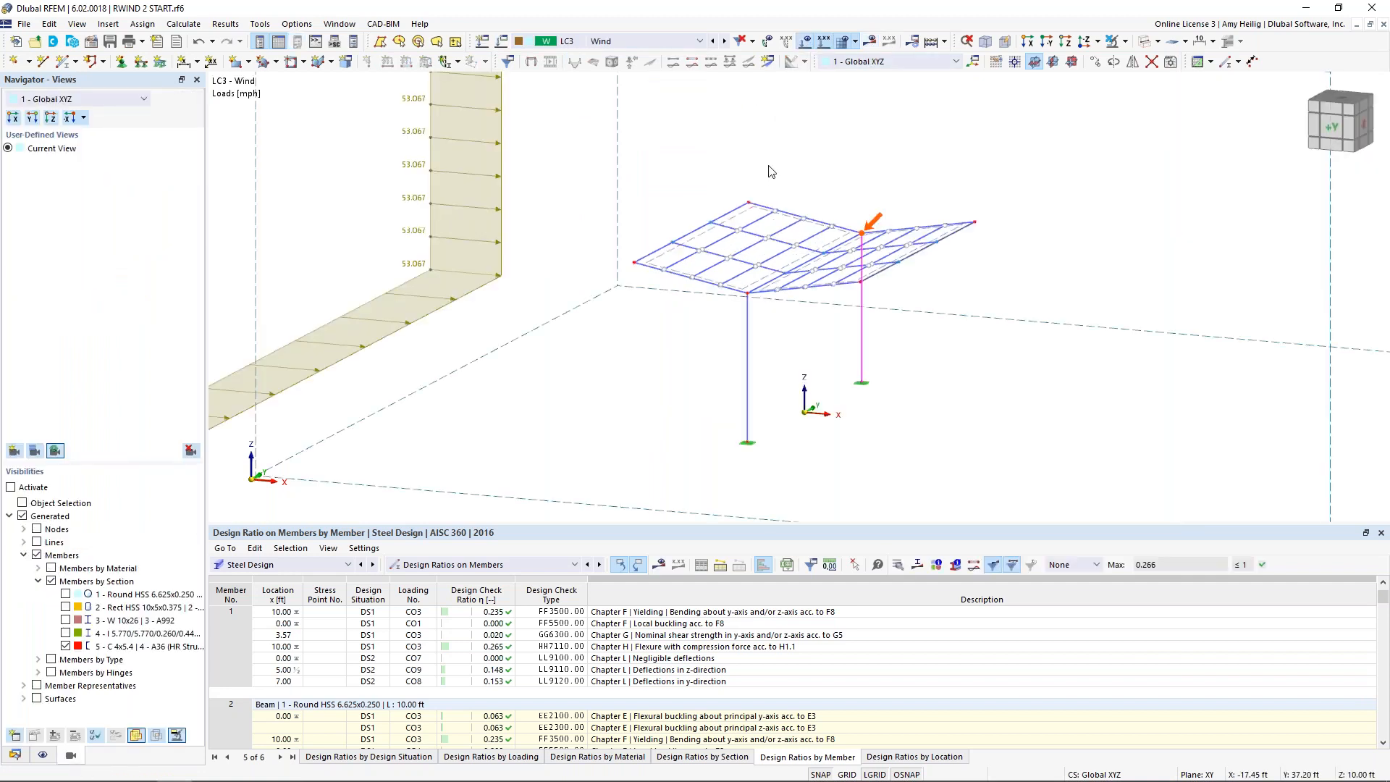
{"action": "scroll", "coordinate": [684, 297], "scroll_direction": "down", "scroll_amount": 4}
{"action": "scroll", "coordinate": [685, 297], "scroll_direction": "down", "scroll_amount": 2}
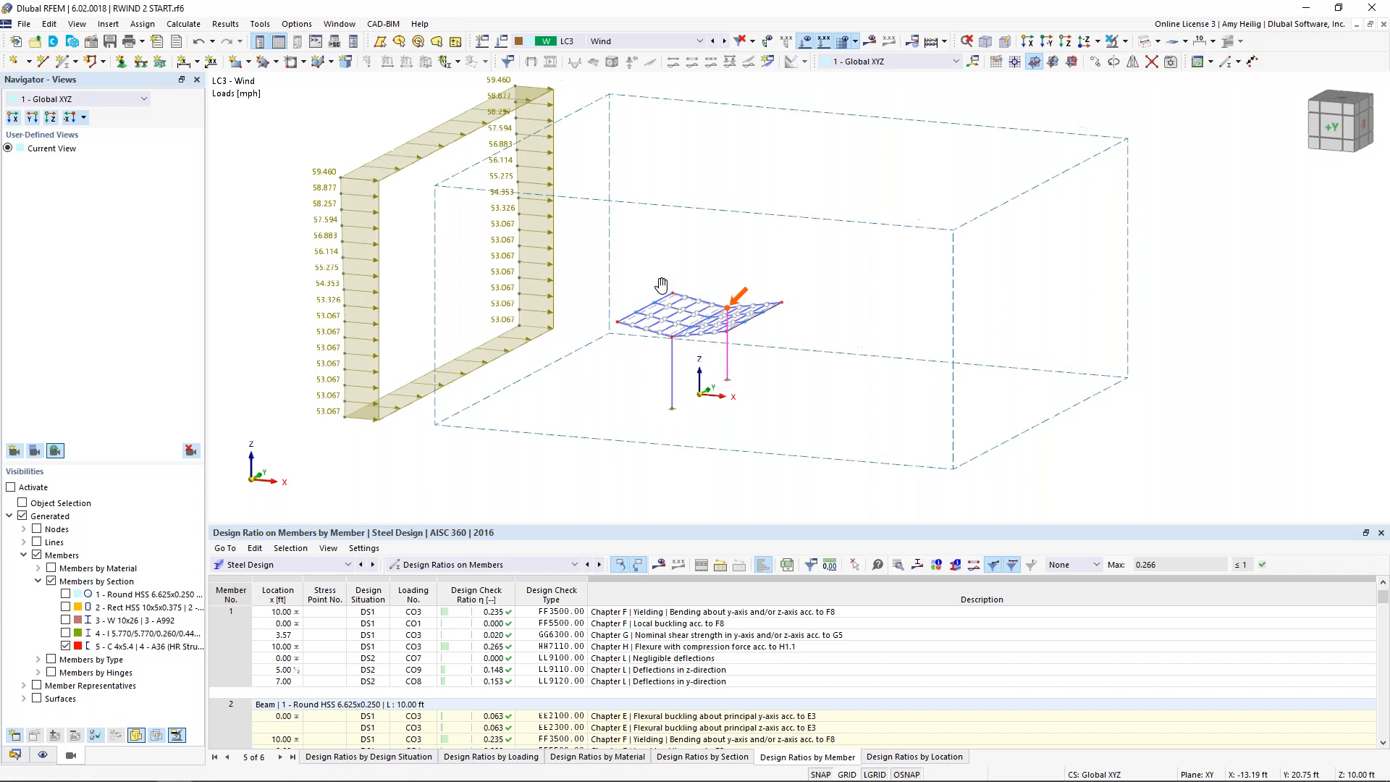
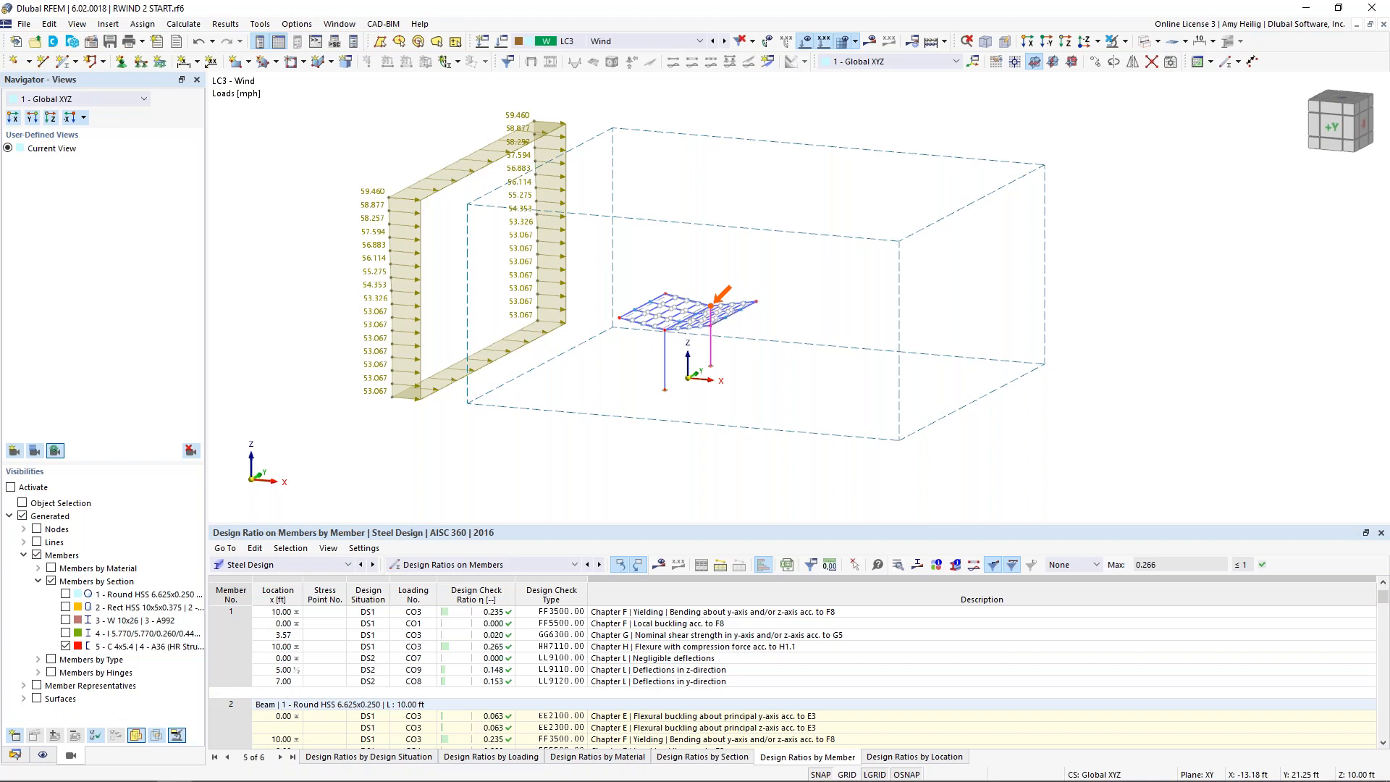
Step: Rename load case LC3 to Wind 1, then duplicate it as a new load case named Wind 2
{"action": "left_click", "coordinate": [502, 43]}
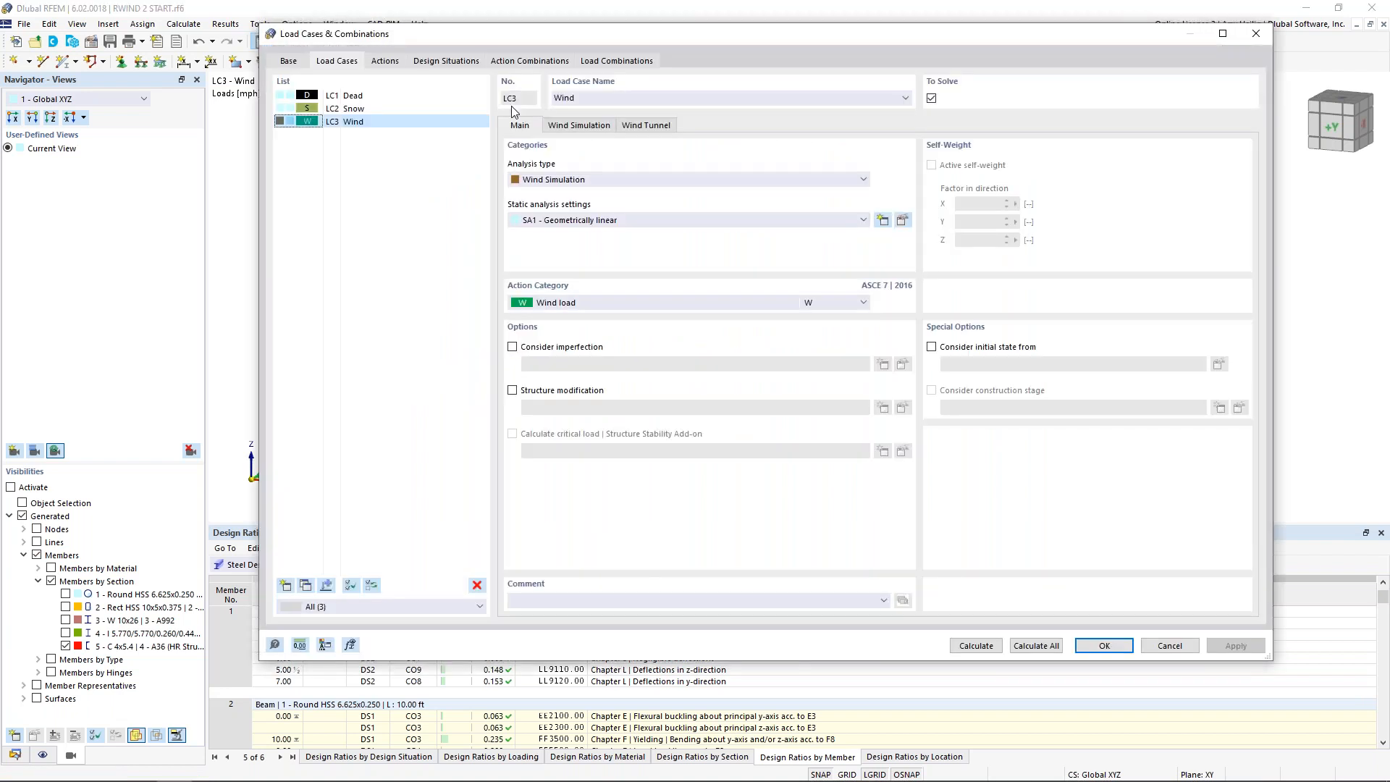
{"action": "left_click", "coordinate": [606, 97]}
{"action": "type", "text": "1"}
{"action": "left_click", "coordinate": [306, 585]}
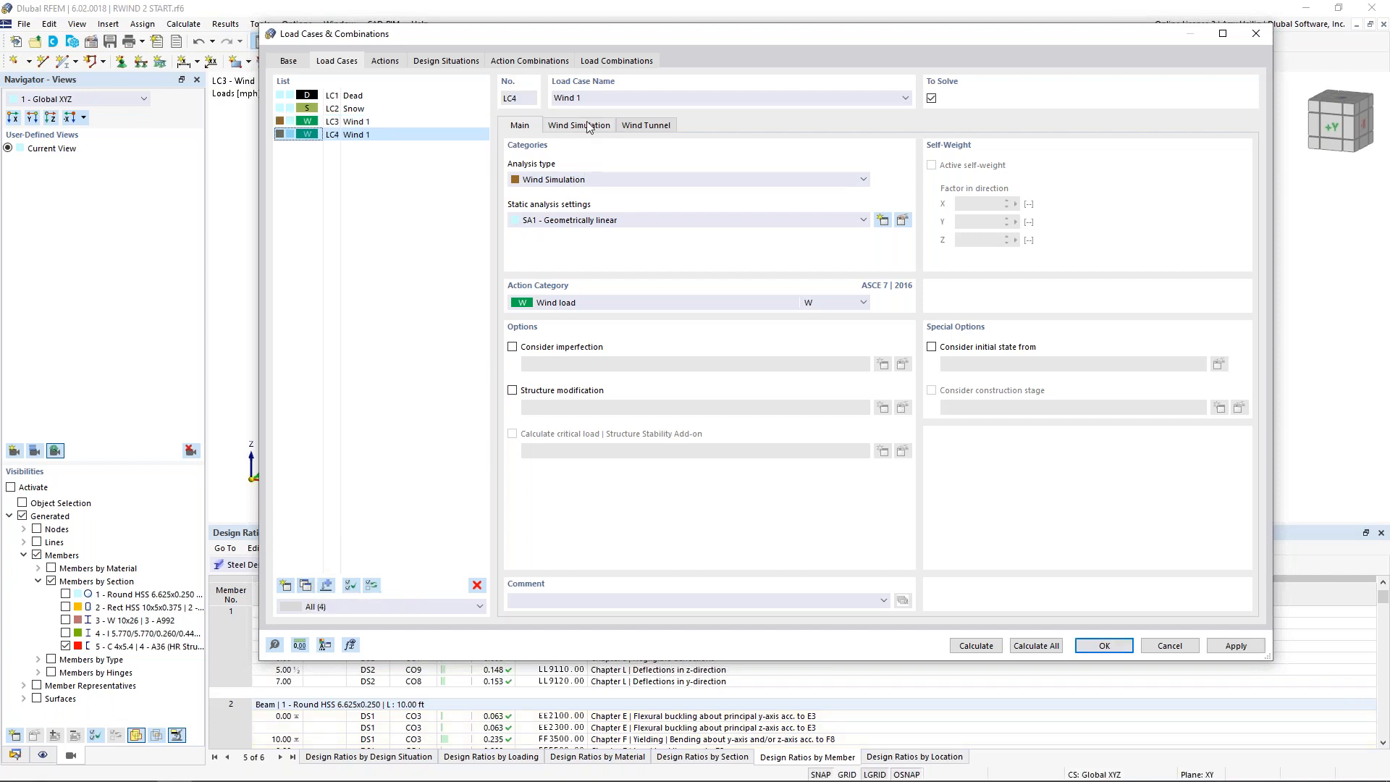
{"action": "left_click", "coordinate": [583, 99]}
Step: Set Wind 2's wind direction around the Z-axis to 30 degrees and apply it, accepting deletion of the existing results
{"action": "left_click", "coordinate": [603, 126]}
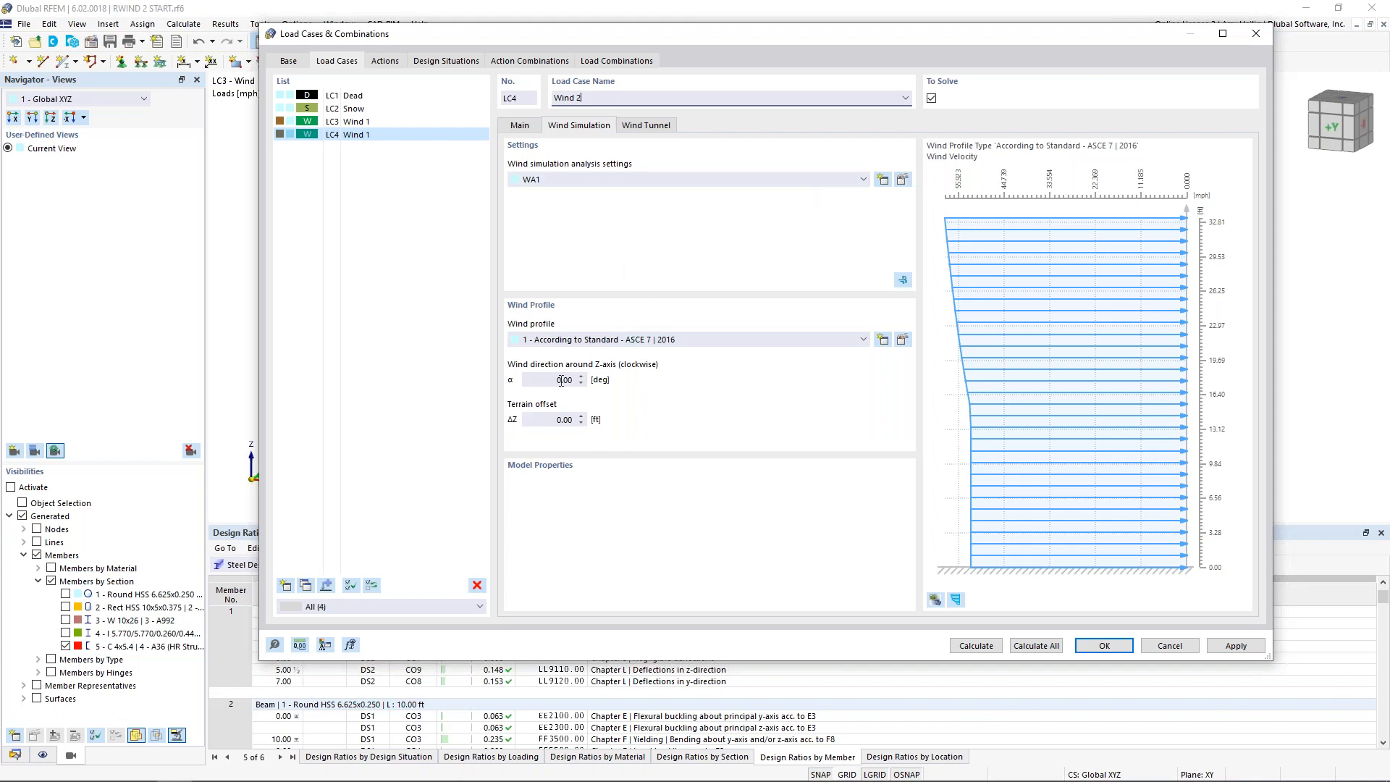
{"action": "left_click", "coordinate": [554, 381]}
{"action": "type", "text": "30"}
{"action": "left_click", "coordinate": [1090, 646]}
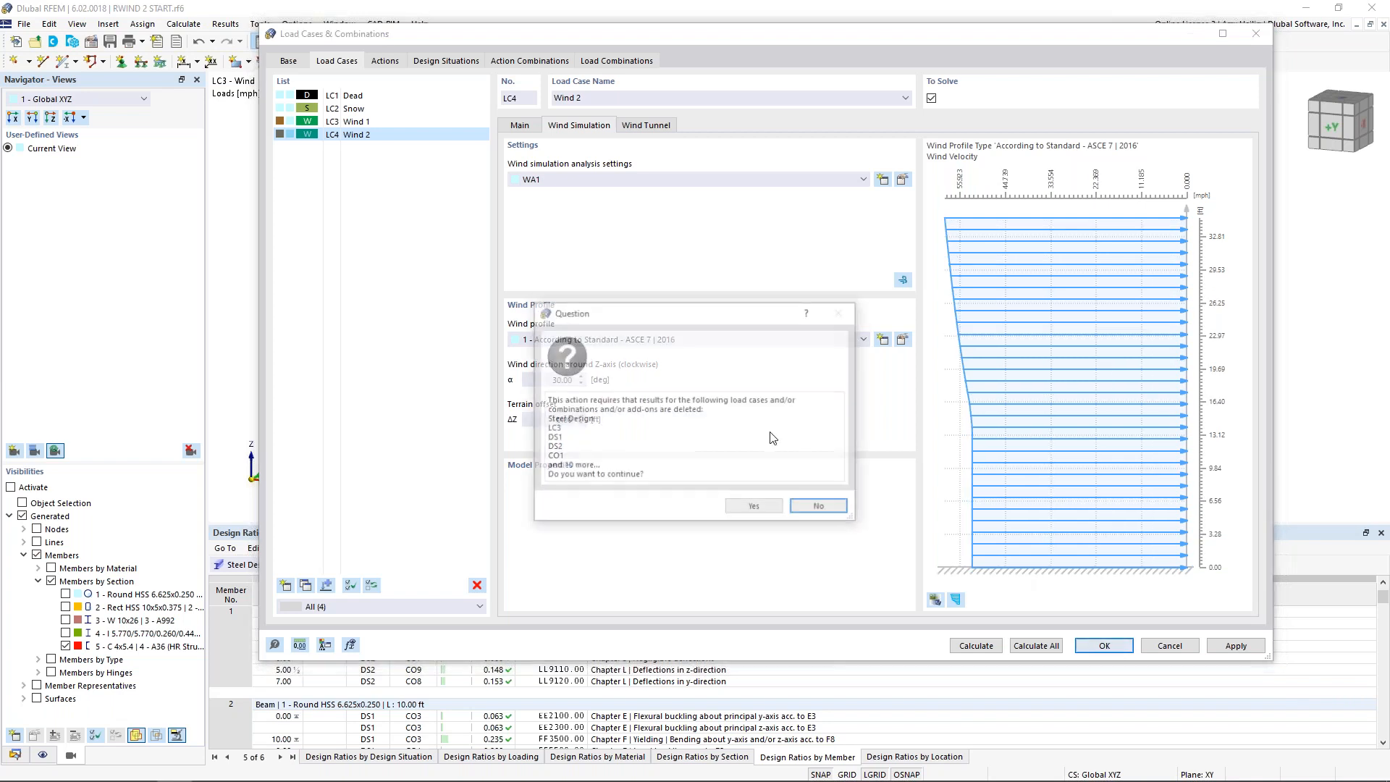
{"action": "left_click", "coordinate": [753, 508]}
{"action": "middle_click_drag", "start_coordinate": [647, 418], "coordinate": [732, 441], "text": "ctrl"}
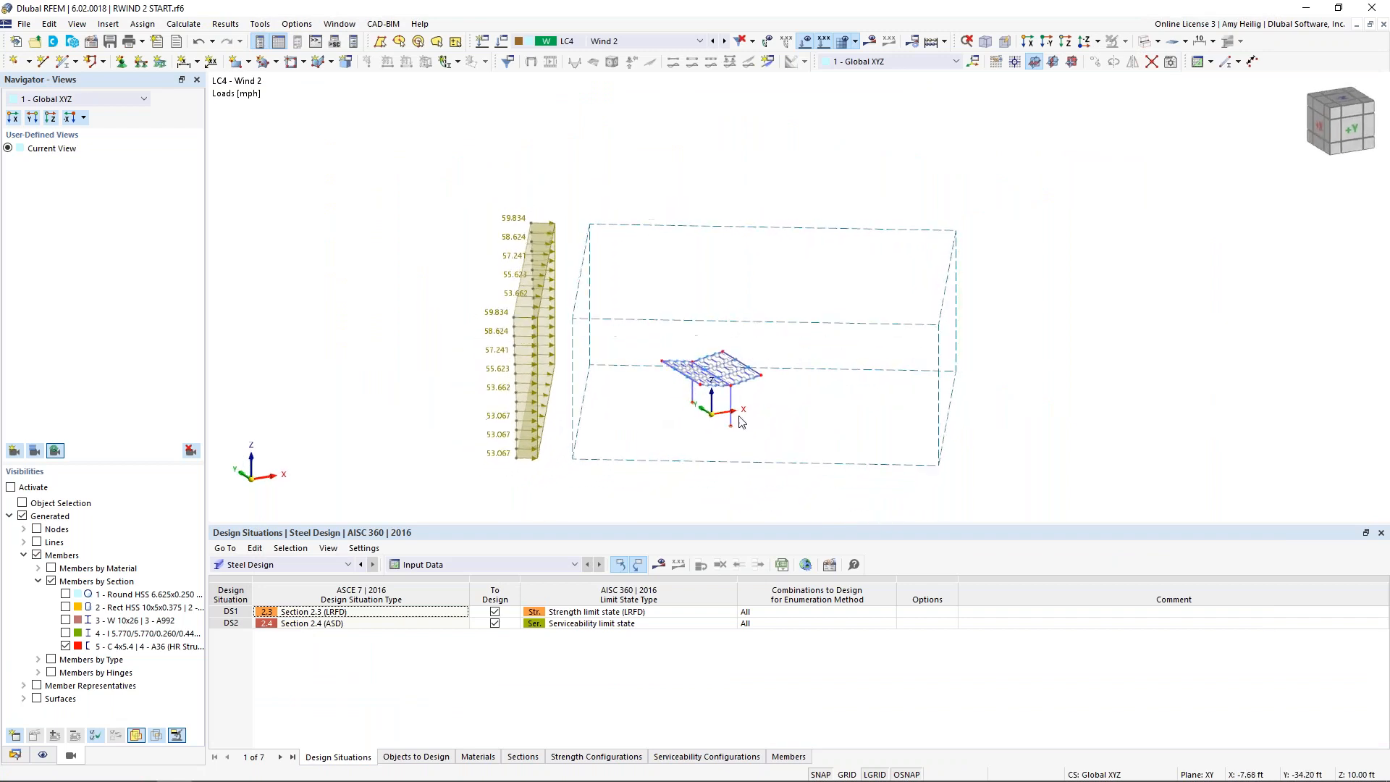
{"action": "mouse_move", "coordinate": [689, 394]}
{"action": "middle_mouse_down", "text": "ctrl"}
{"action": "mouse_move", "coordinate": [705, 487]}
{"action": "mouse_move", "coordinate": [692, 534]}
{"action": "mouse_move", "coordinate": [692, 373]}
{"action": "middle_mouse_up", "text": "ctrl"}
{"action": "scroll", "coordinate": [695, 401], "scroll_direction": "up", "scroll_amount": 8}
{"action": "scroll", "coordinate": [697, 401], "scroll_direction": "down", "scroll_amount": 6}
{"action": "middle_click_drag", "start_coordinate": [701, 401], "coordinate": [601, 377], "text": "ctrl"}
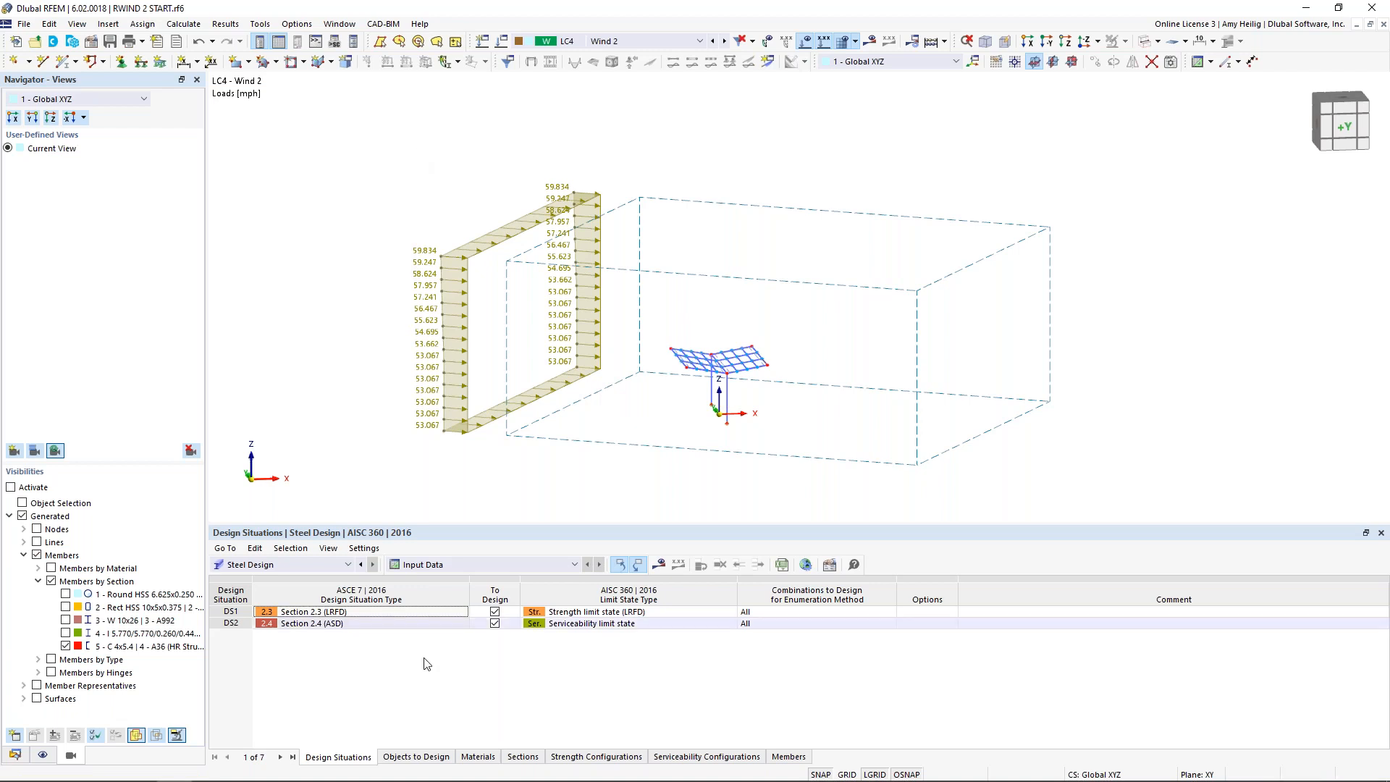
Step: Collapse all items in the model data tree and open a new wind simulation load wizard
{"action": "left_click", "coordinate": [15, 755]}
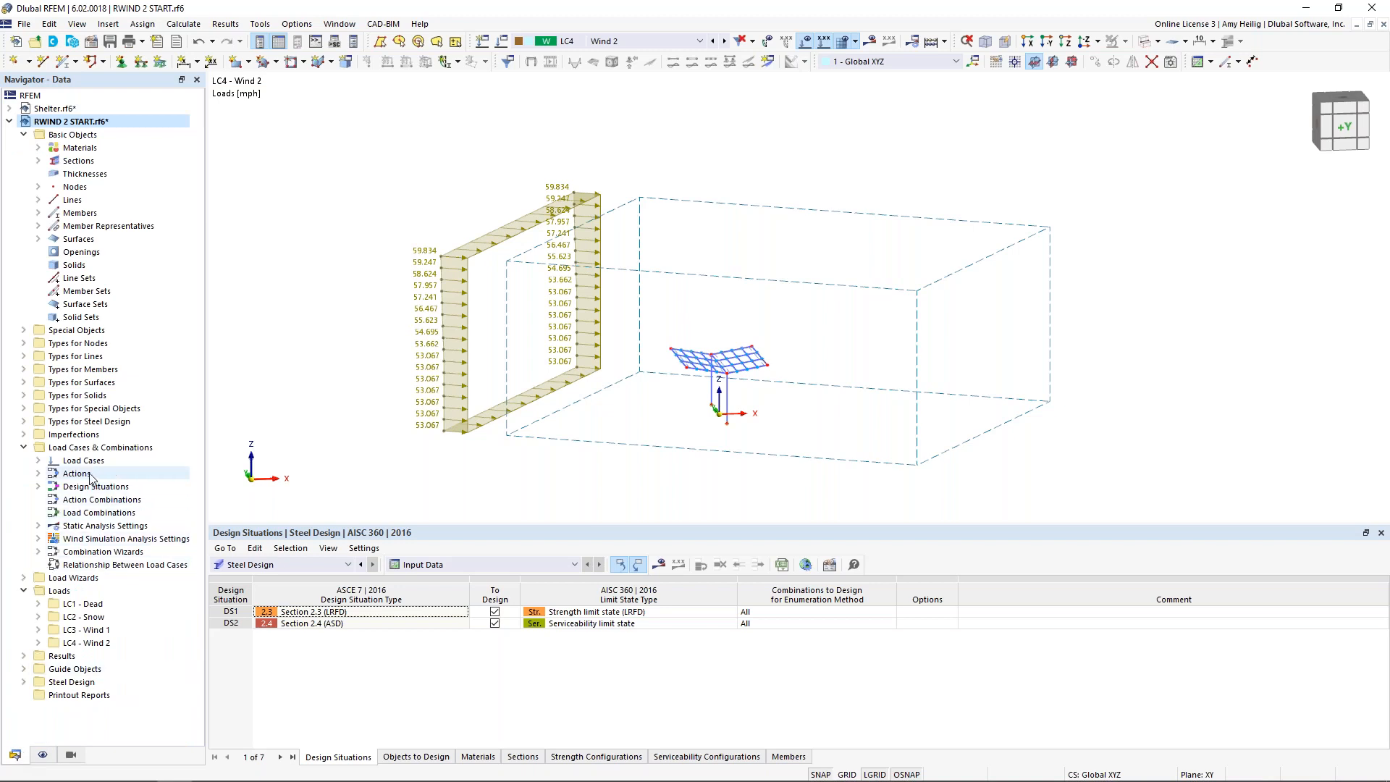
{"action": "right_click", "coordinate": [118, 294]}
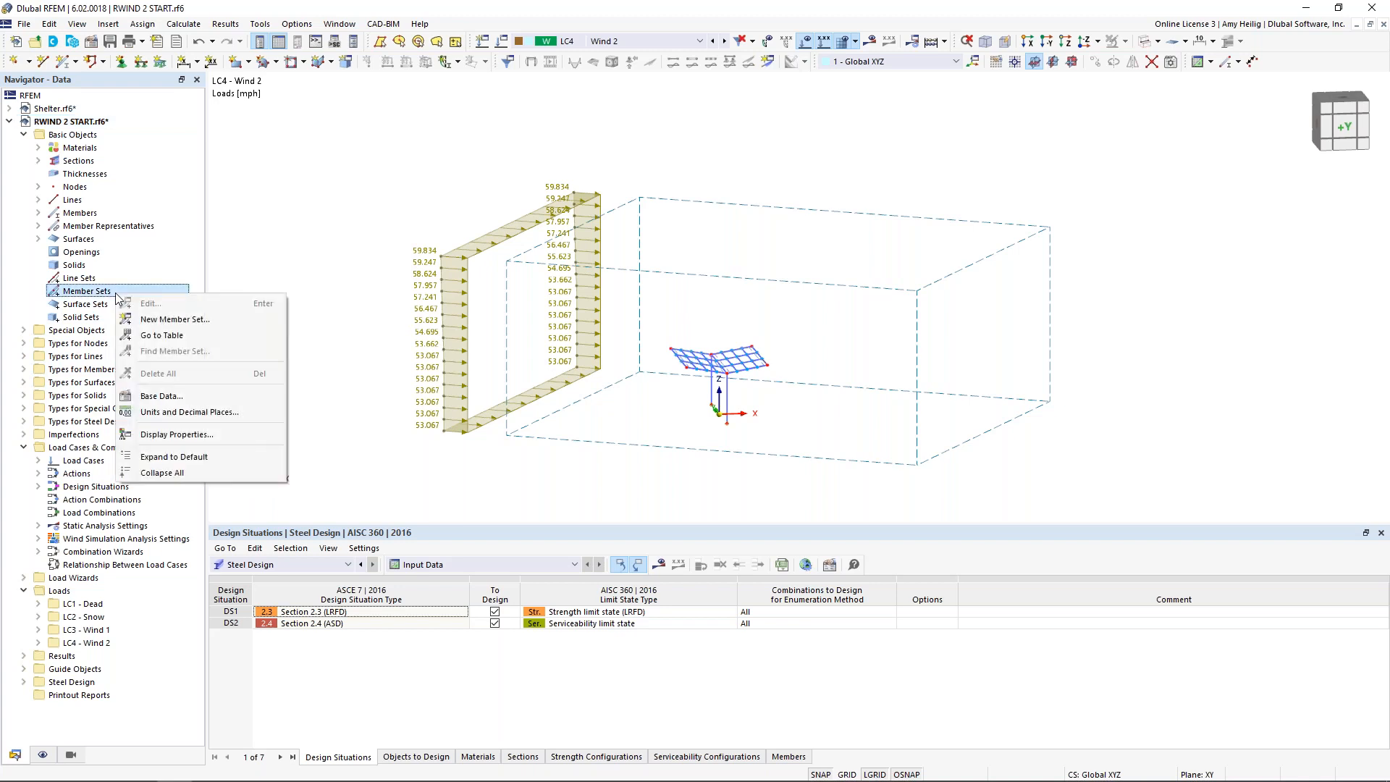
{"action": "left_click", "coordinate": [194, 474]}
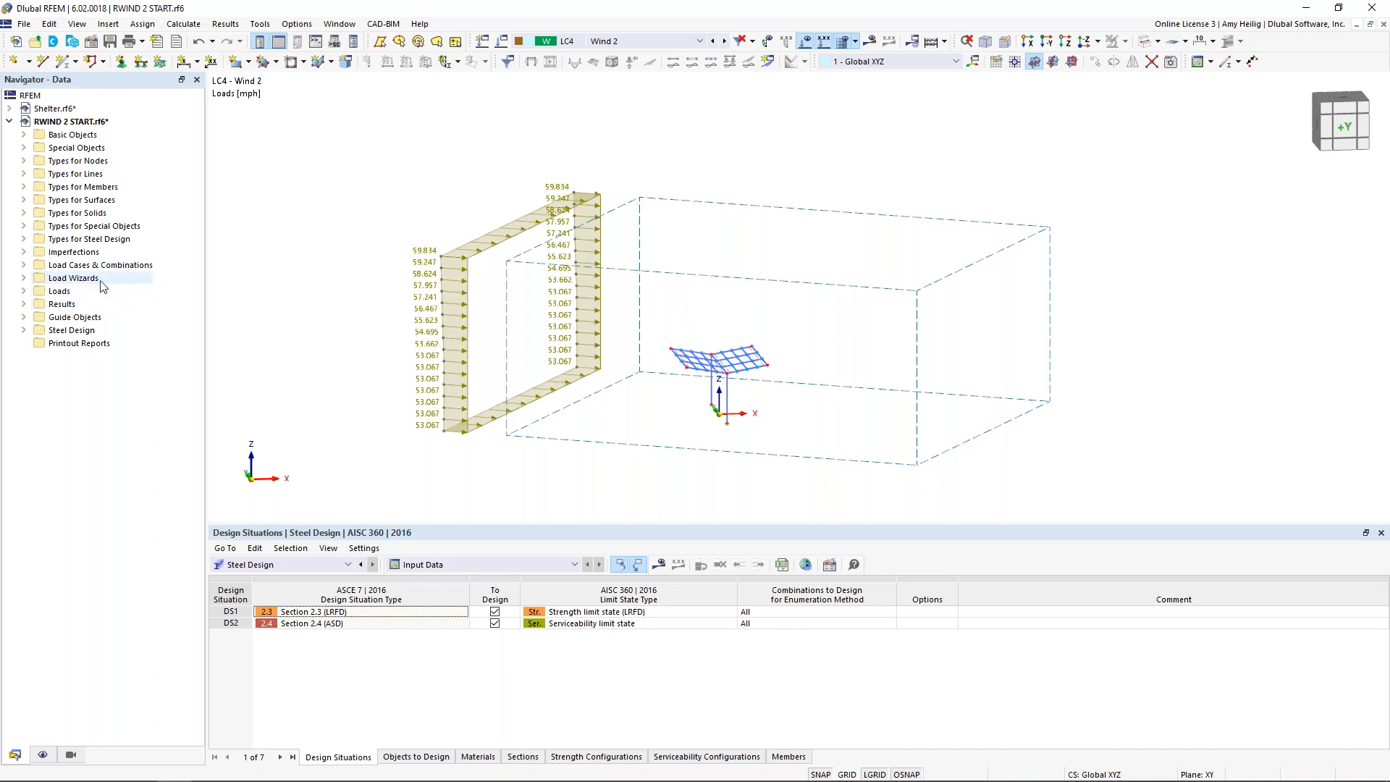
{"action": "left_click", "coordinate": [24, 279]}
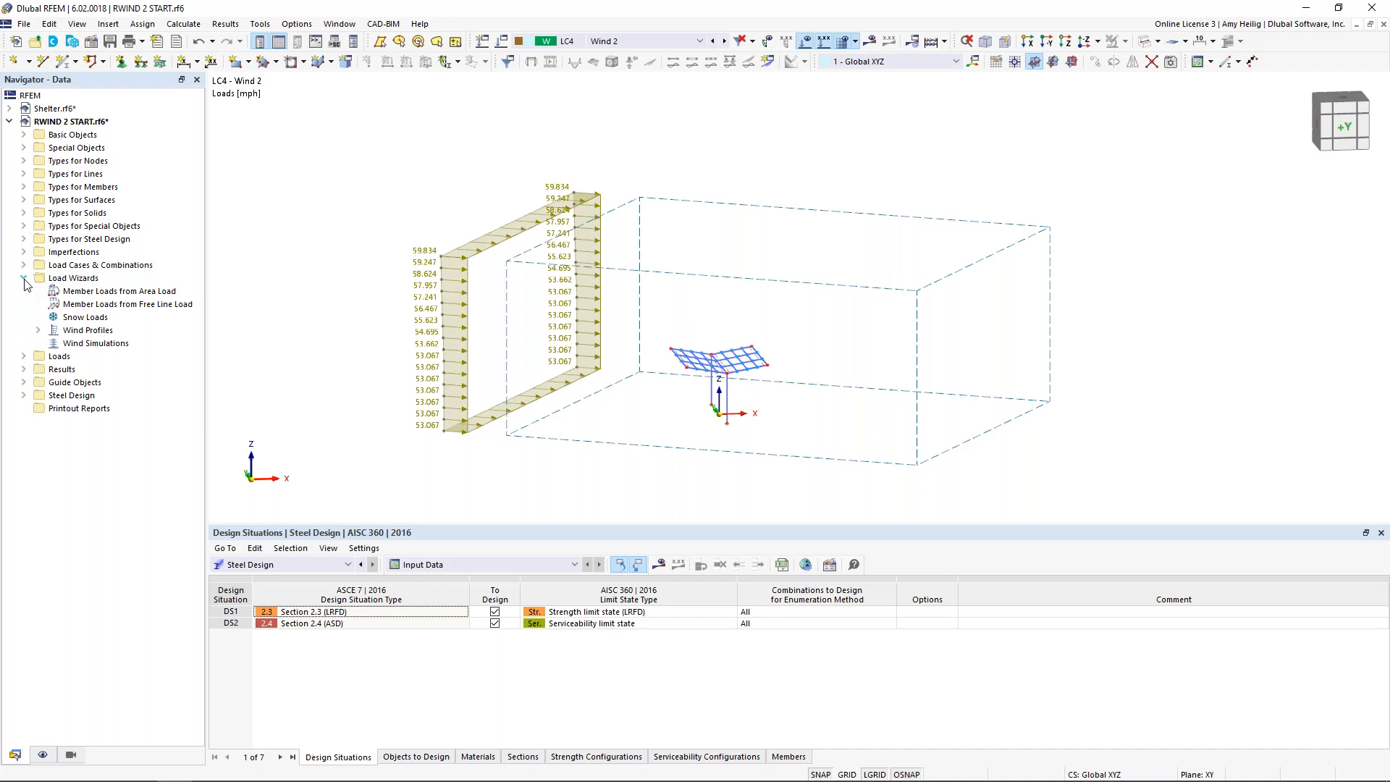
{"action": "double_click", "coordinate": [94, 343]}
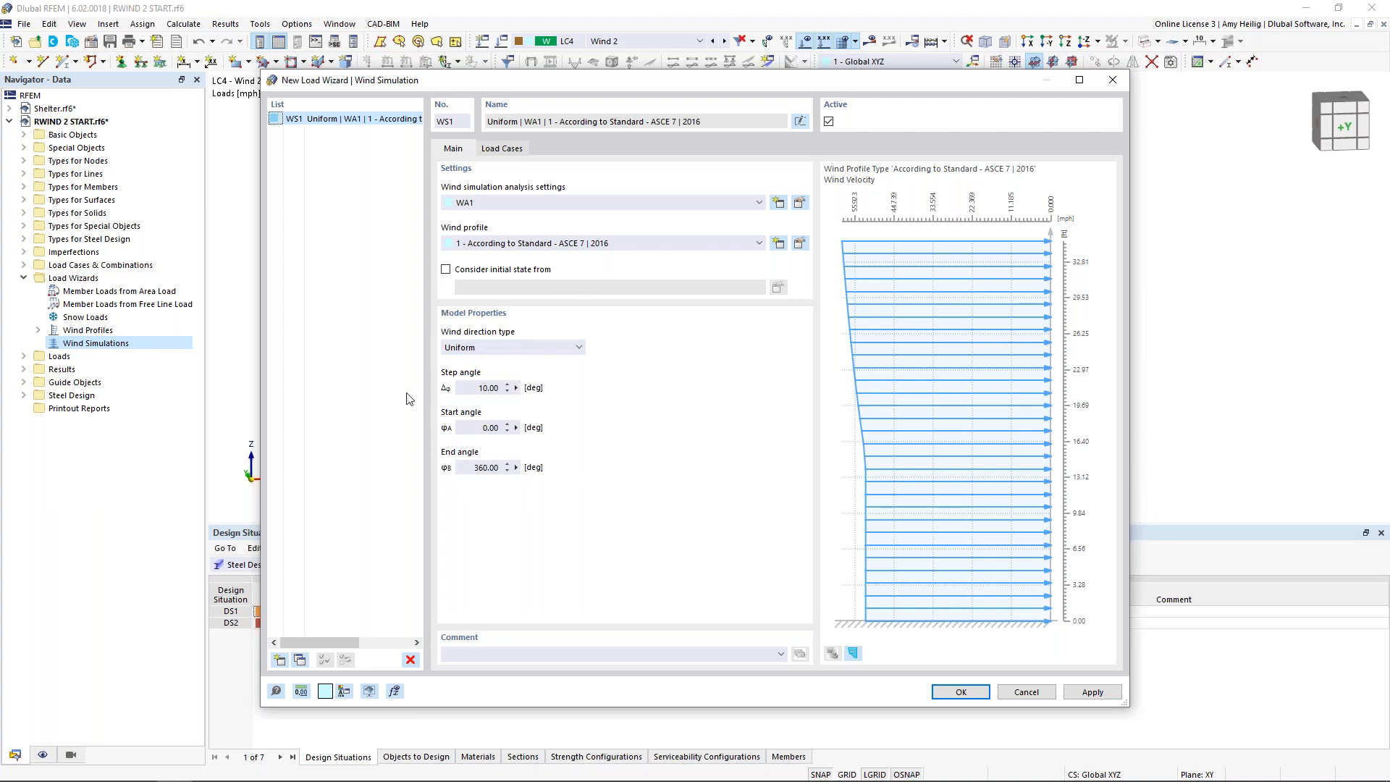
Step: Generate uniform wind simulation load cases from 0 to 90 degrees in 15-degree steps
{"action": "left_click", "coordinate": [511, 386]}
{"action": "type", "text": "15"}
{"action": "left_click", "coordinate": [485, 468]}
{"action": "type", "text": "90"}
{"action": "left_click", "coordinate": [484, 427]}
{"action": "left_click", "coordinate": [514, 149]}
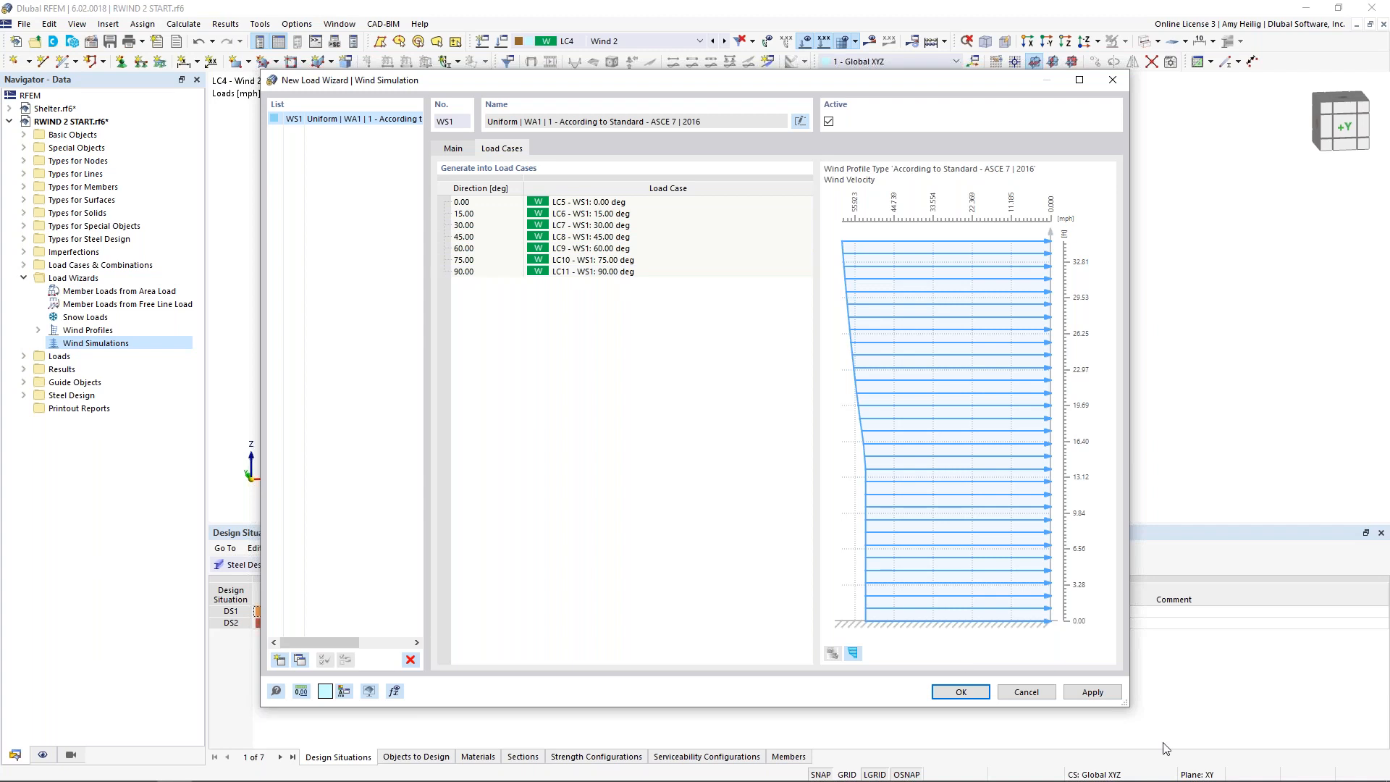
{"action": "left_click", "coordinate": [961, 692]}
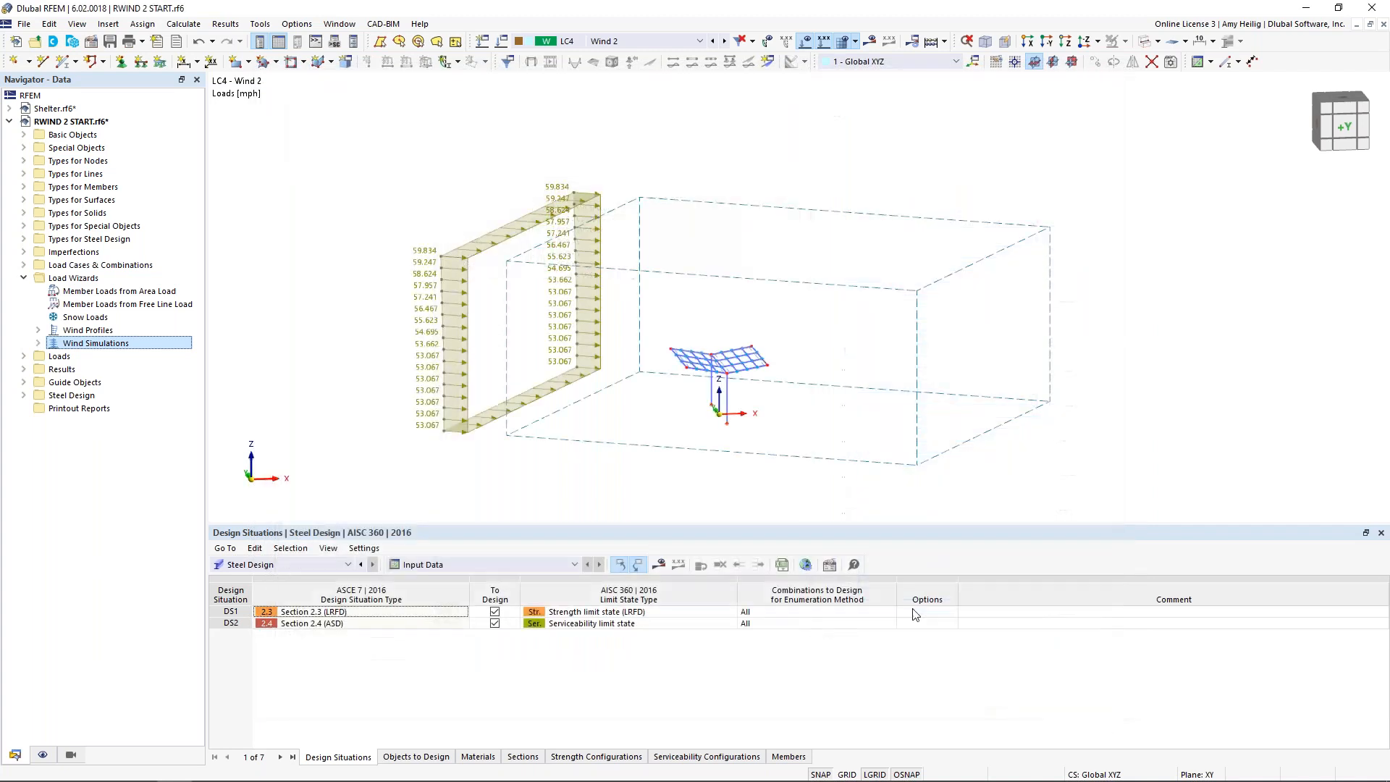
Step: Review the list of load cases and combinations, then display LC5 WS1: 0.00 deg in an enlarged plan view
{"action": "left_click", "coordinate": [700, 42]}
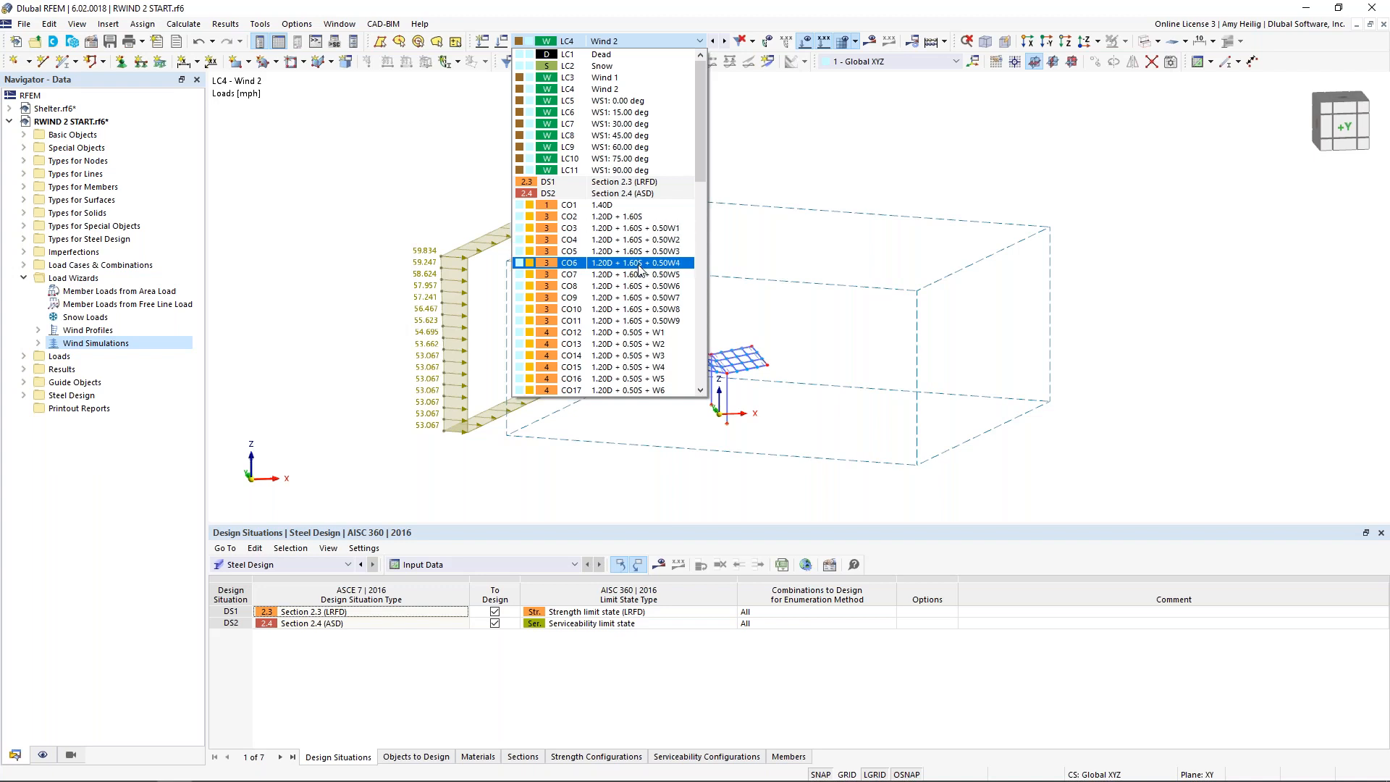
{"action": "left_click", "coordinate": [817, 143]}
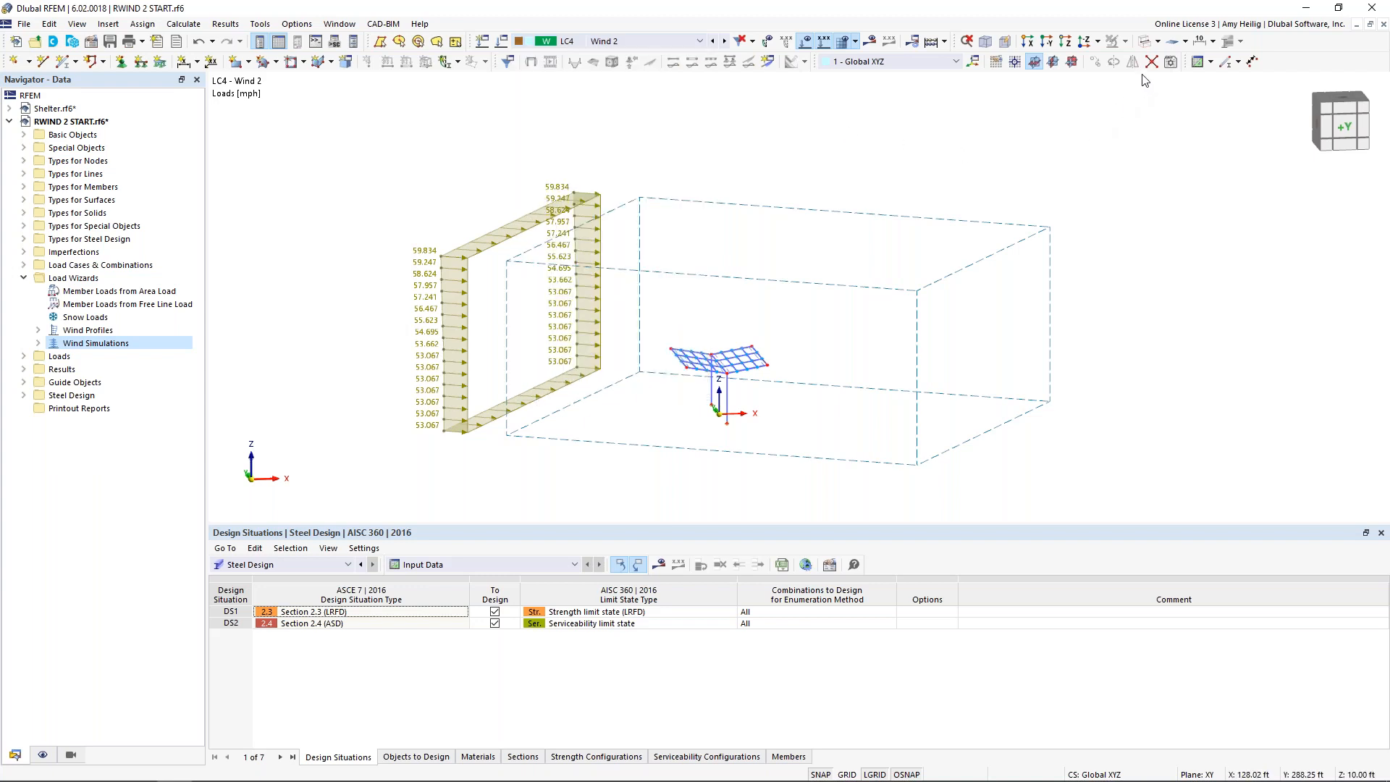
{"action": "left_click", "coordinate": [1085, 46]}
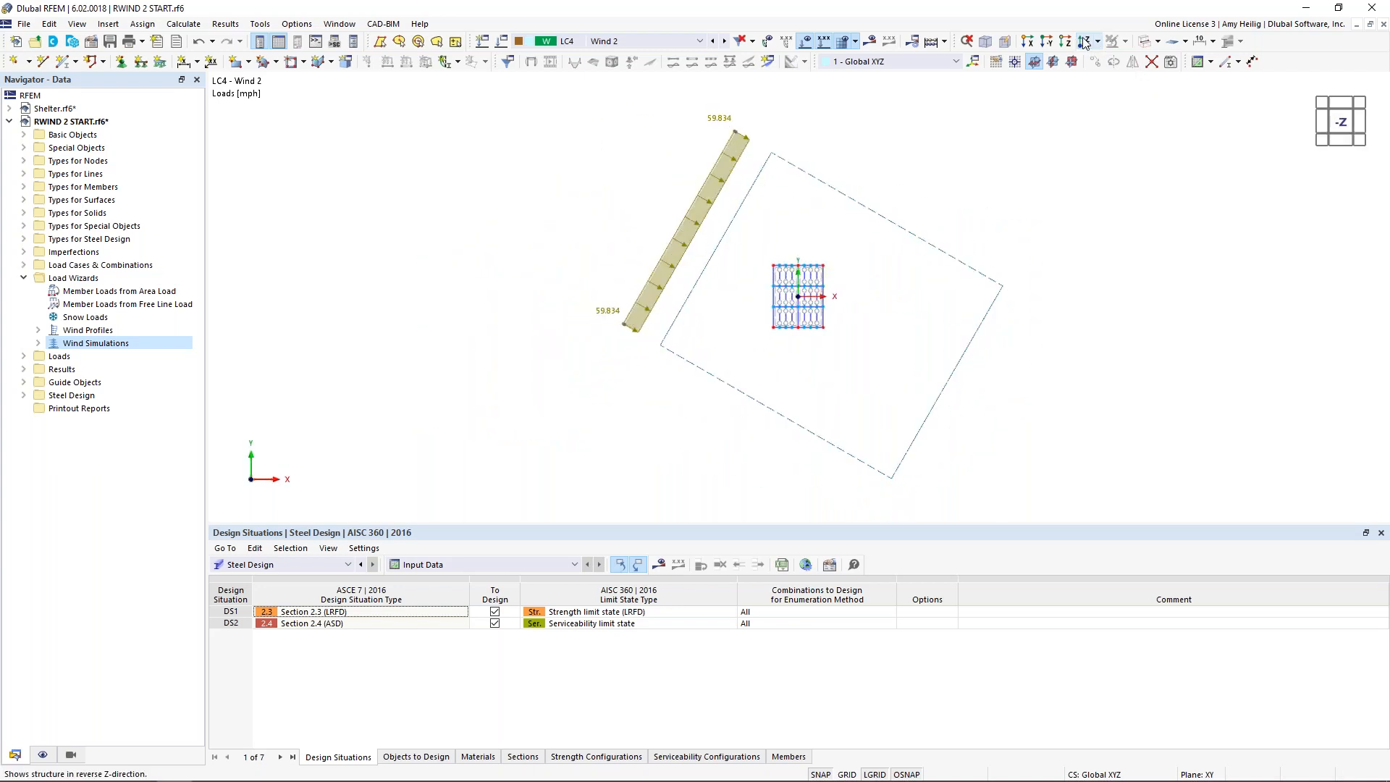
{"action": "left_click", "coordinate": [614, 41]}
{"action": "left_click", "coordinate": [624, 101]}
{"action": "middle_click_drag", "start_coordinate": [858, 191], "coordinate": [731, 231]}
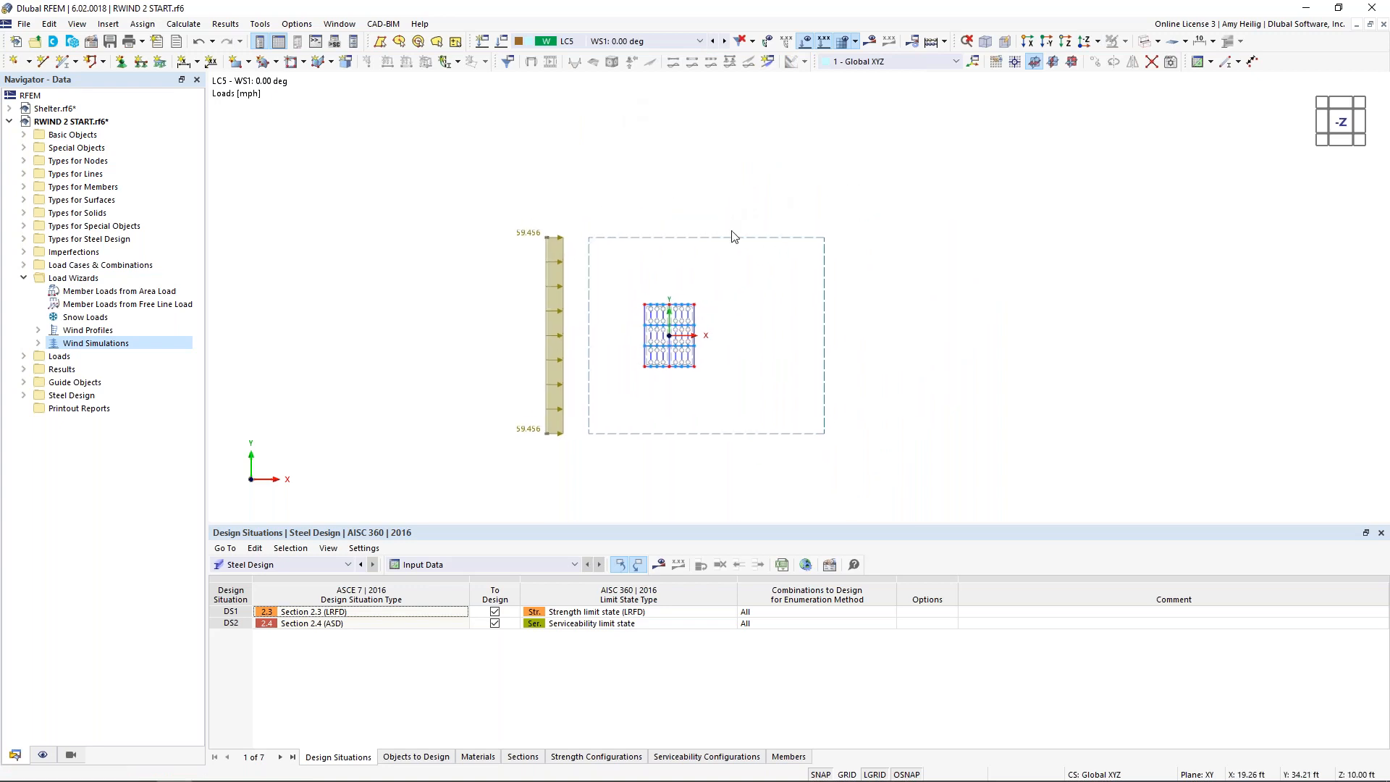
{"action": "scroll", "coordinate": [731, 231], "scroll_direction": "up", "scroll_amount": 2}
{"action": "left_click_drag", "start_coordinate": [758, 526], "coordinate": [757, 616]}
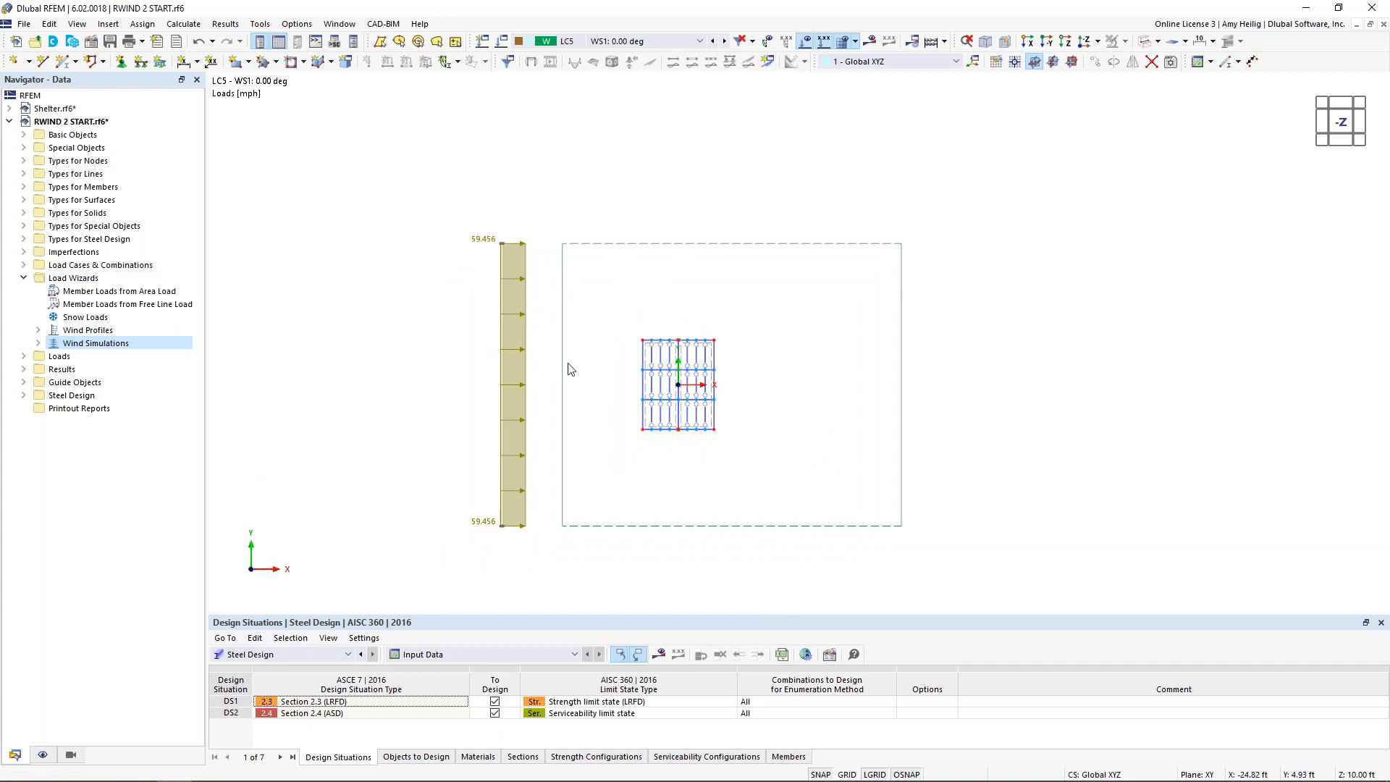
Step: Go through the generated wind load cases from 0 to 90 degrees and back to compare their wind directions
{"action": "left_click", "coordinate": [724, 41]}
{"action": "left_click", "coordinate": [724, 41]}
{"action": "left_click", "coordinate": [724, 41]}
{"action": "left_click", "coordinate": [724, 41]}
{"action": "left_click", "coordinate": [724, 41]}
{"action": "left_click", "coordinate": [724, 41]}
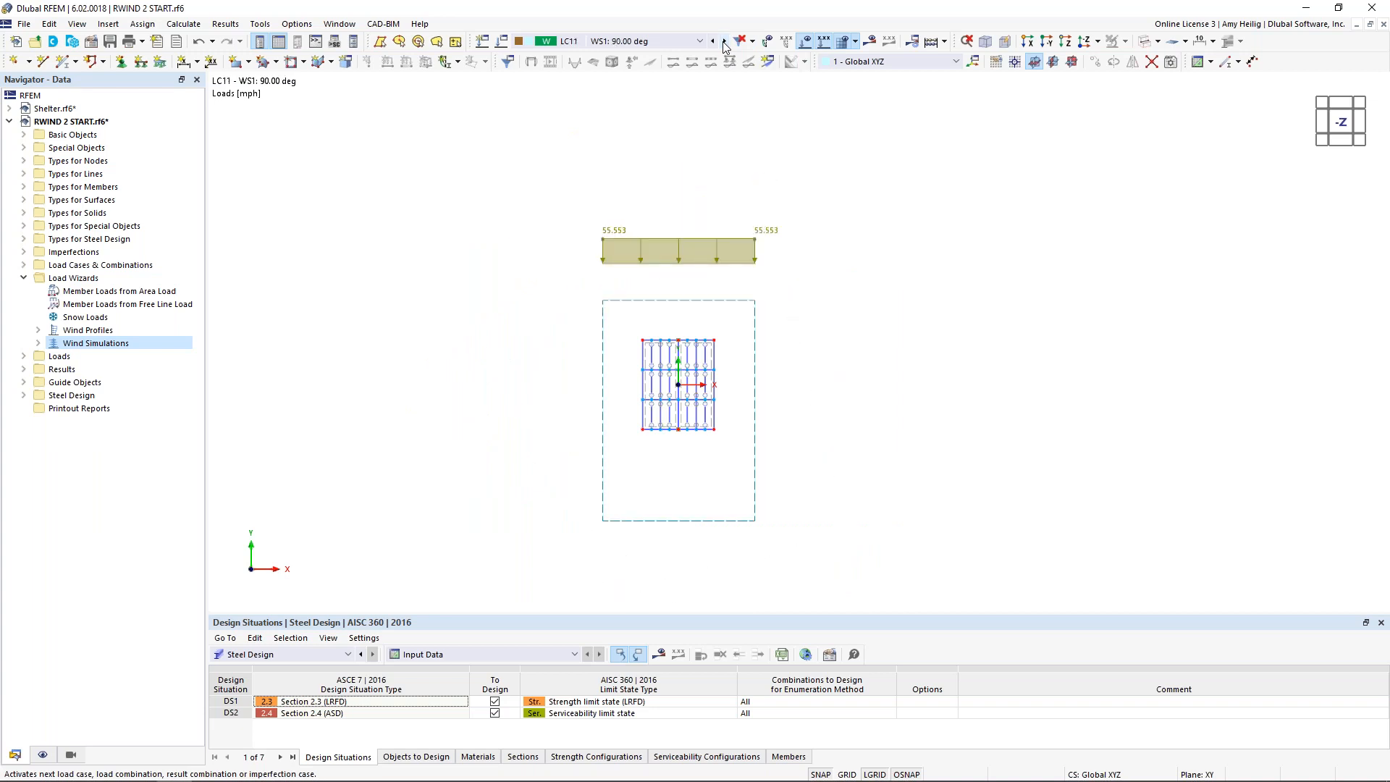
{"action": "left_click", "coordinate": [713, 41]}
{"action": "left_click", "coordinate": [714, 41]}
{"action": "left_click", "coordinate": [714, 41]}
{"action": "left_click", "coordinate": [714, 41]}
{"action": "left_click", "coordinate": [713, 41]}
{"action": "left_click", "coordinate": [714, 41]}
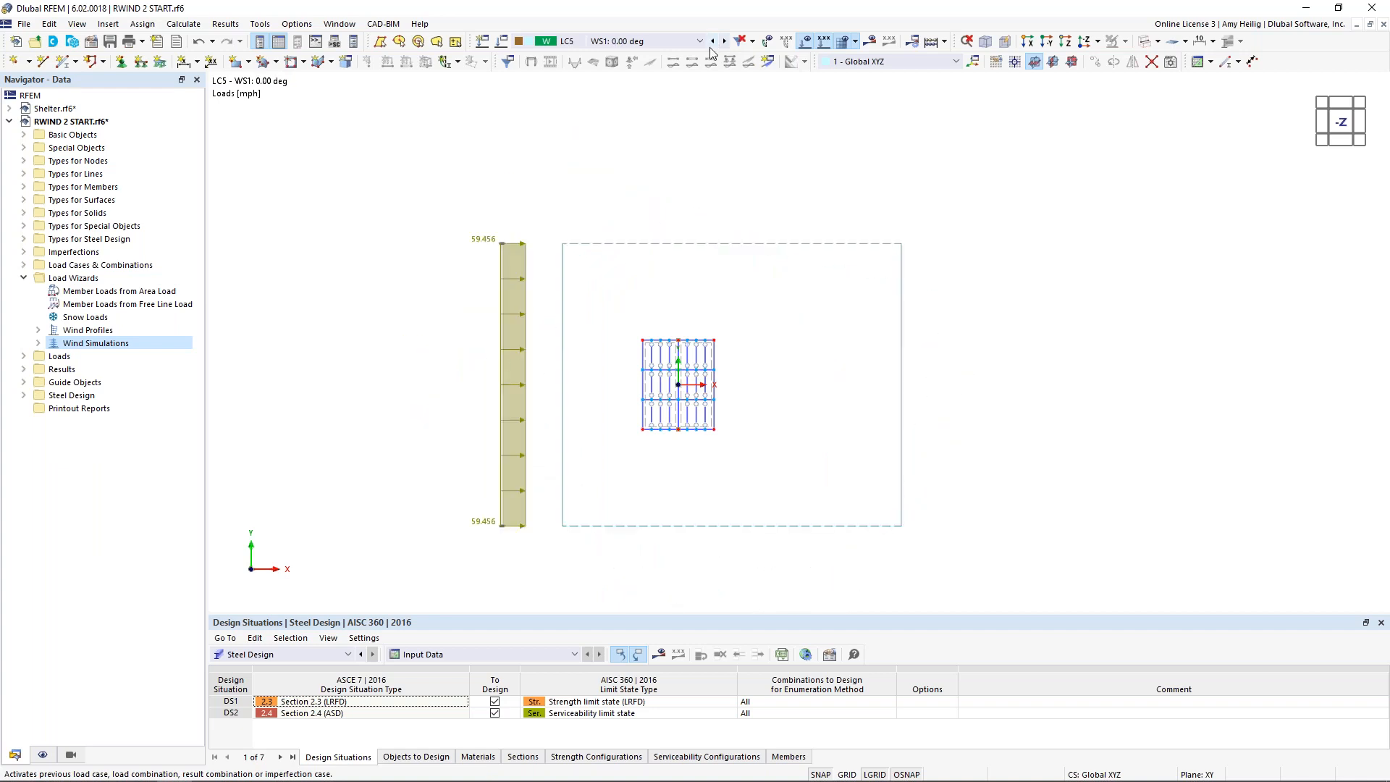
Step: Switch to load case LC1 Dead and hide the loads to view only the shelter frame and its supports
{"action": "middle_click_drag", "start_coordinate": [801, 459], "coordinate": [759, 225], "text": "ctrl"}
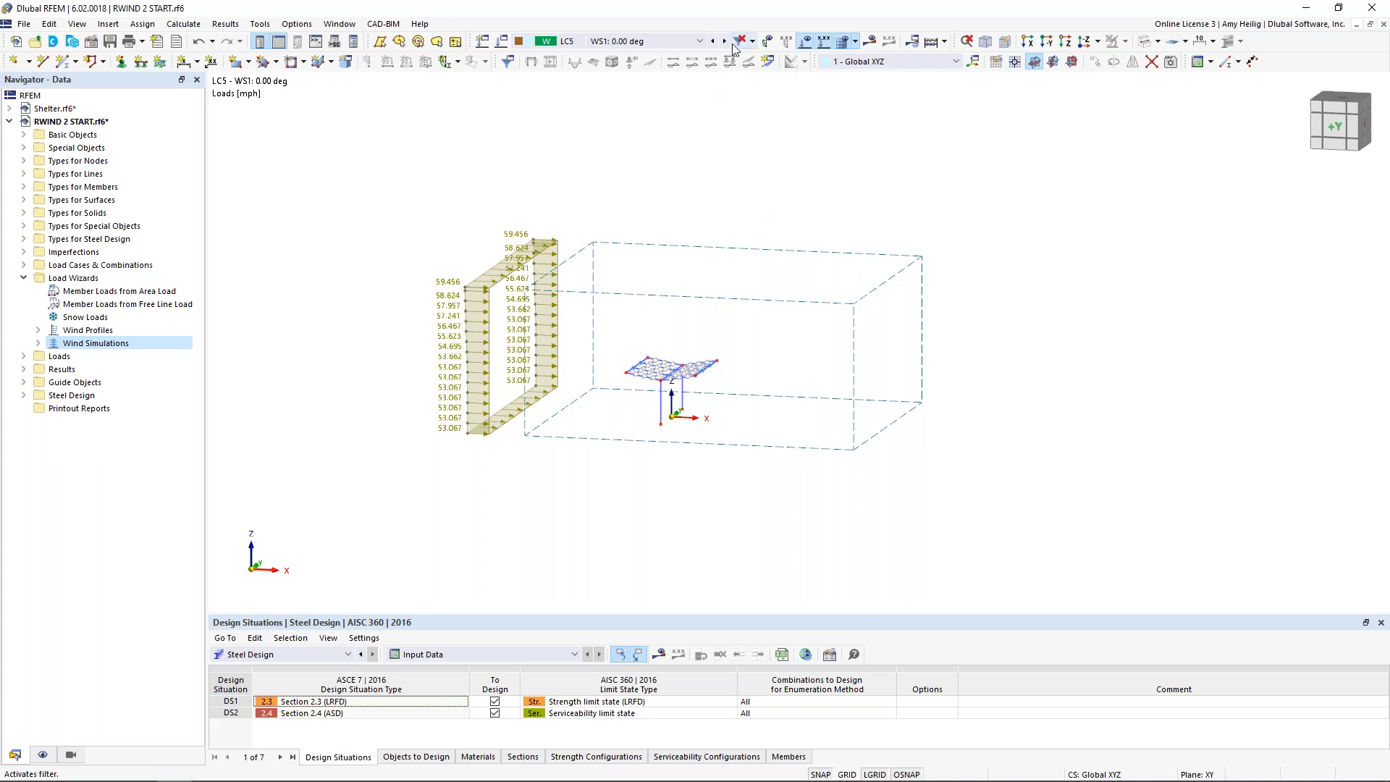
{"action": "left_click", "coordinate": [700, 42]}
{"action": "left_click", "coordinate": [601, 54]}
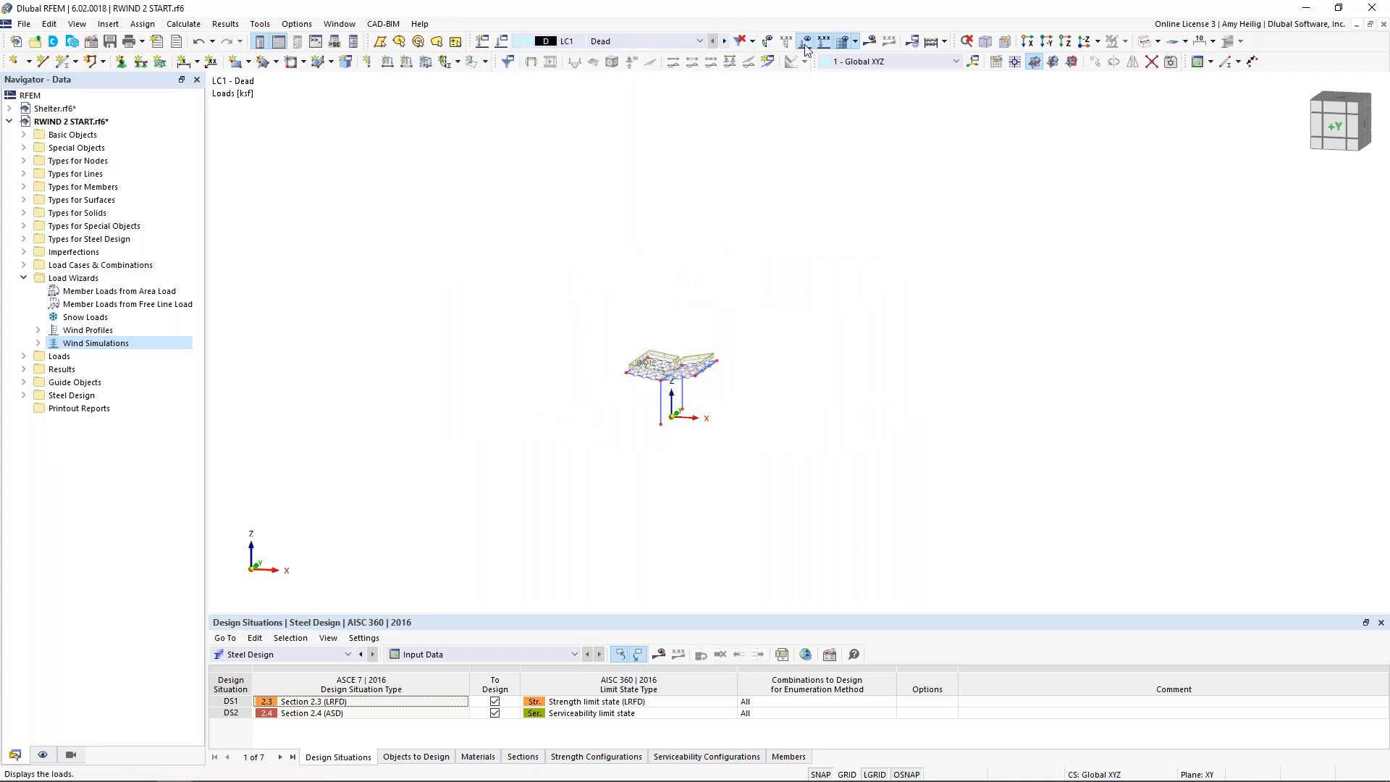
{"action": "scroll", "coordinate": [667, 414], "scroll_direction": "up", "scroll_amount": 6}
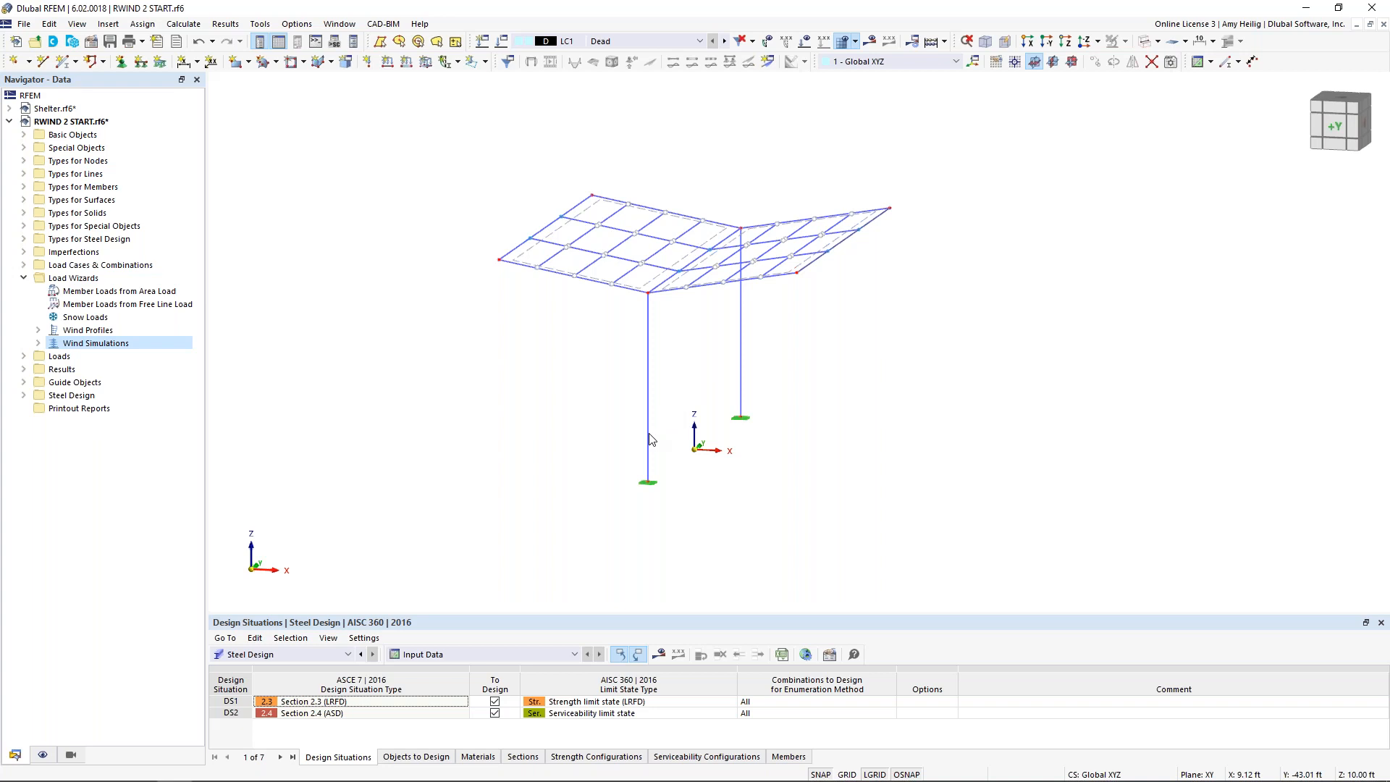
{"action": "middle_click_drag", "start_coordinate": [617, 433], "coordinate": [760, 439], "text": "ctrl"}
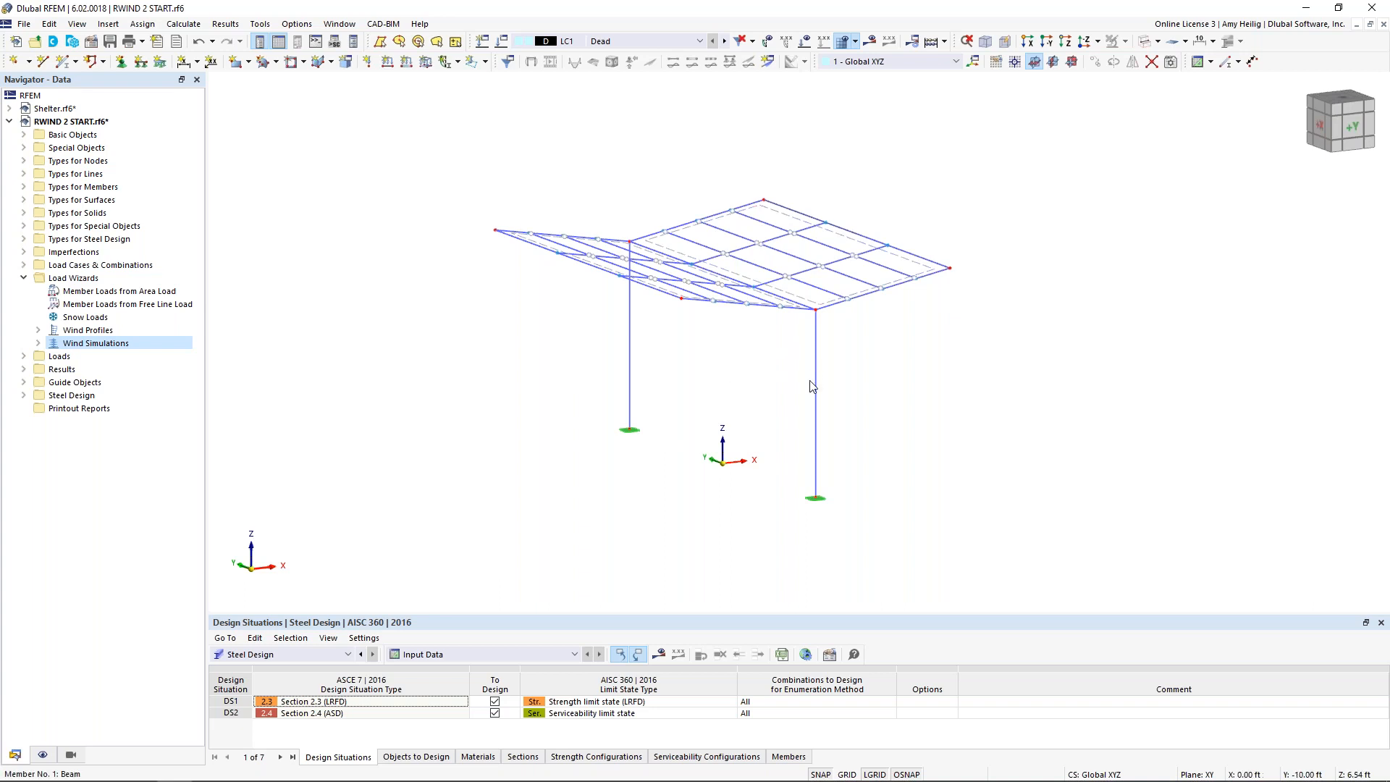
{"action": "mouse_move", "coordinate": [816, 454]}
Step: Switch to the Shelter.rf6 model and highlight each of its three wall surfaces, then clear the selection
{"action": "left_click", "coordinate": [347, 26]}
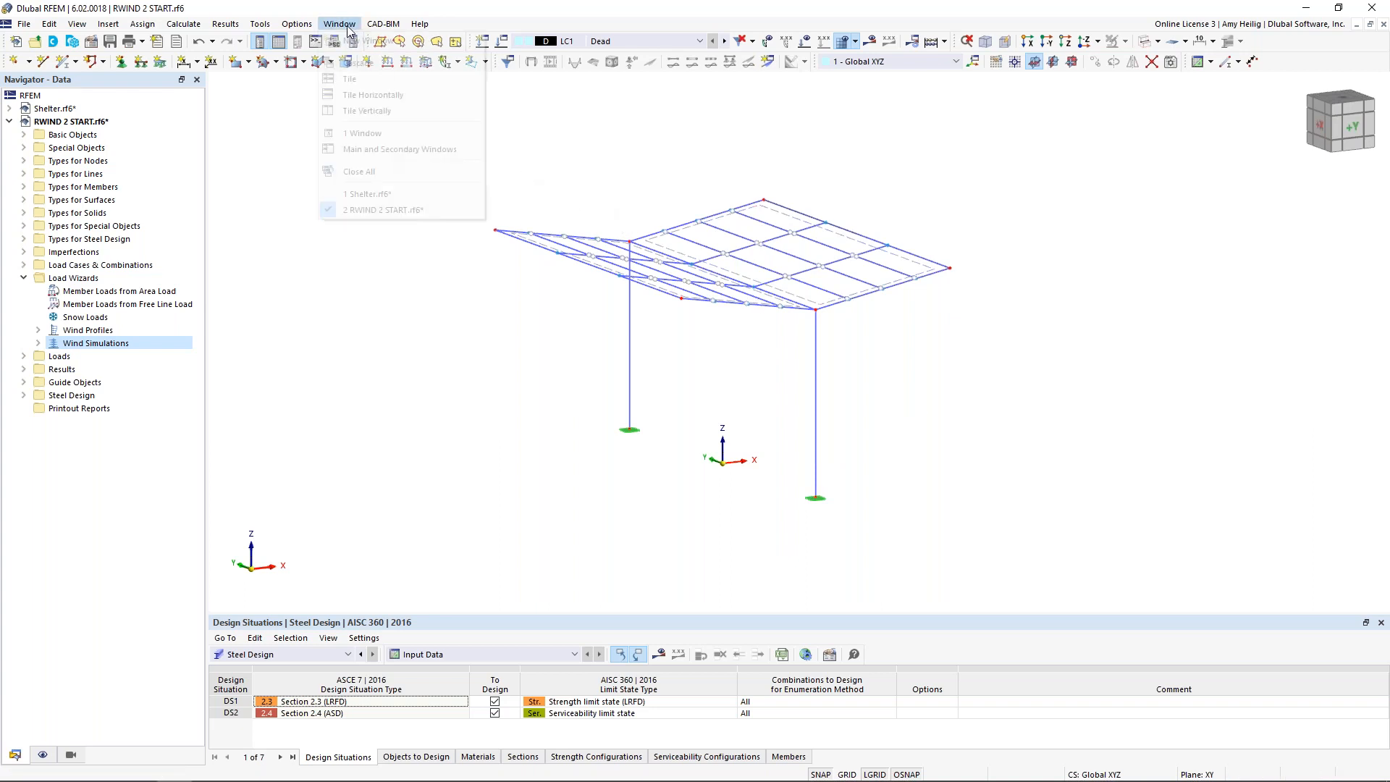
{"action": "left_click", "coordinate": [375, 200]}
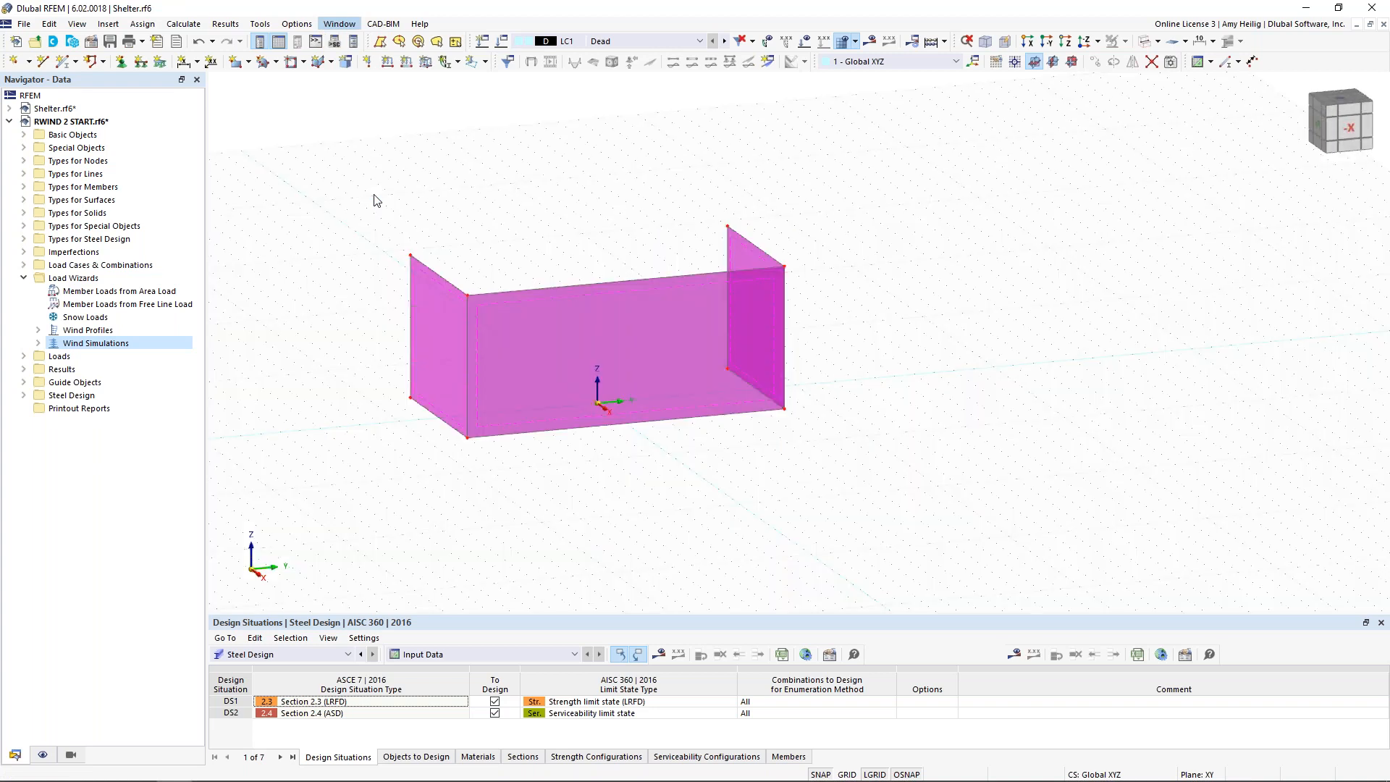
{"action": "scroll", "coordinate": [450, 418], "scroll_direction": "up", "scroll_amount": 2}
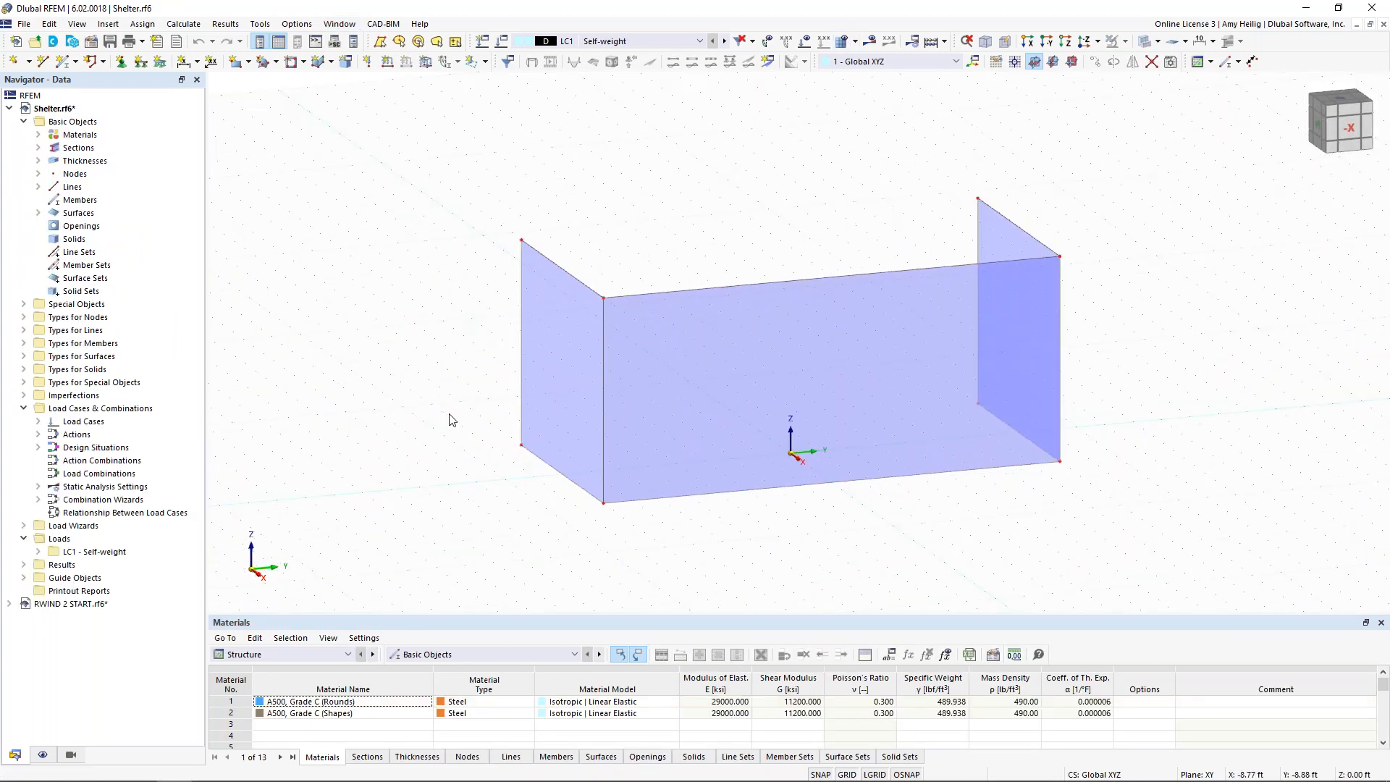
{"action": "left_click", "coordinate": [549, 388]}
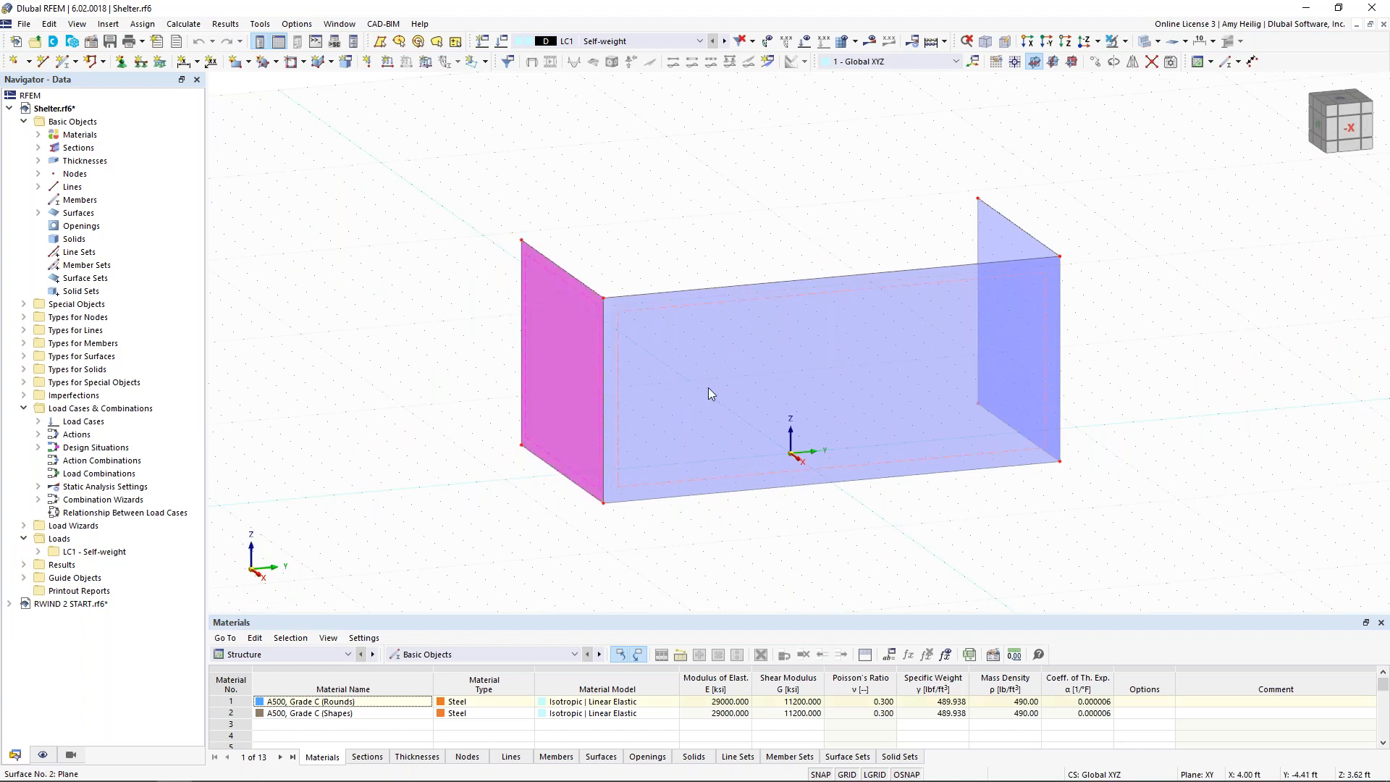
{"action": "left_click", "coordinate": [716, 384]}
{"action": "left_click", "coordinate": [997, 251]}
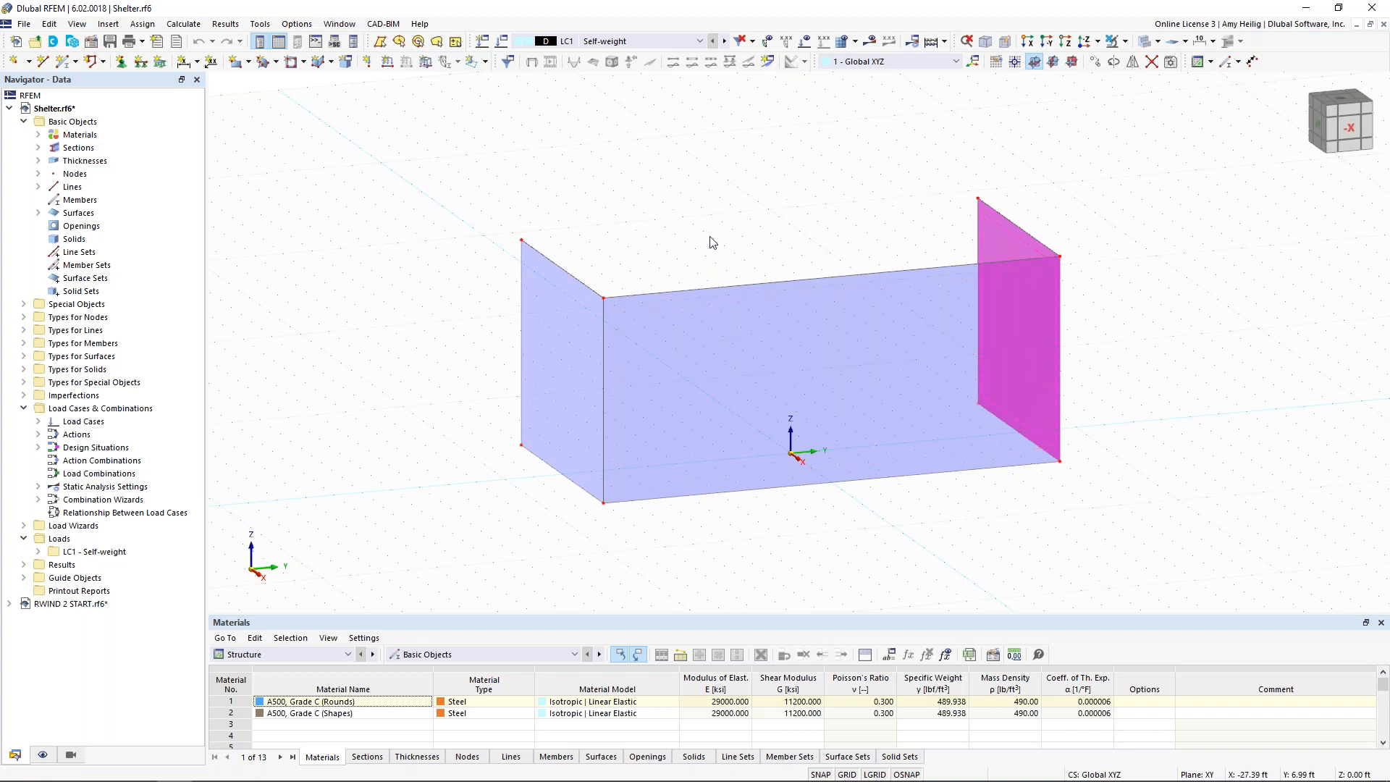
{"action": "left_click", "coordinate": [548, 164]}
Step: Look through the export formats available for Shelter.rf6, then return to the RWIND 2 START.rf6 model
{"action": "left_click", "coordinate": [23, 26]}
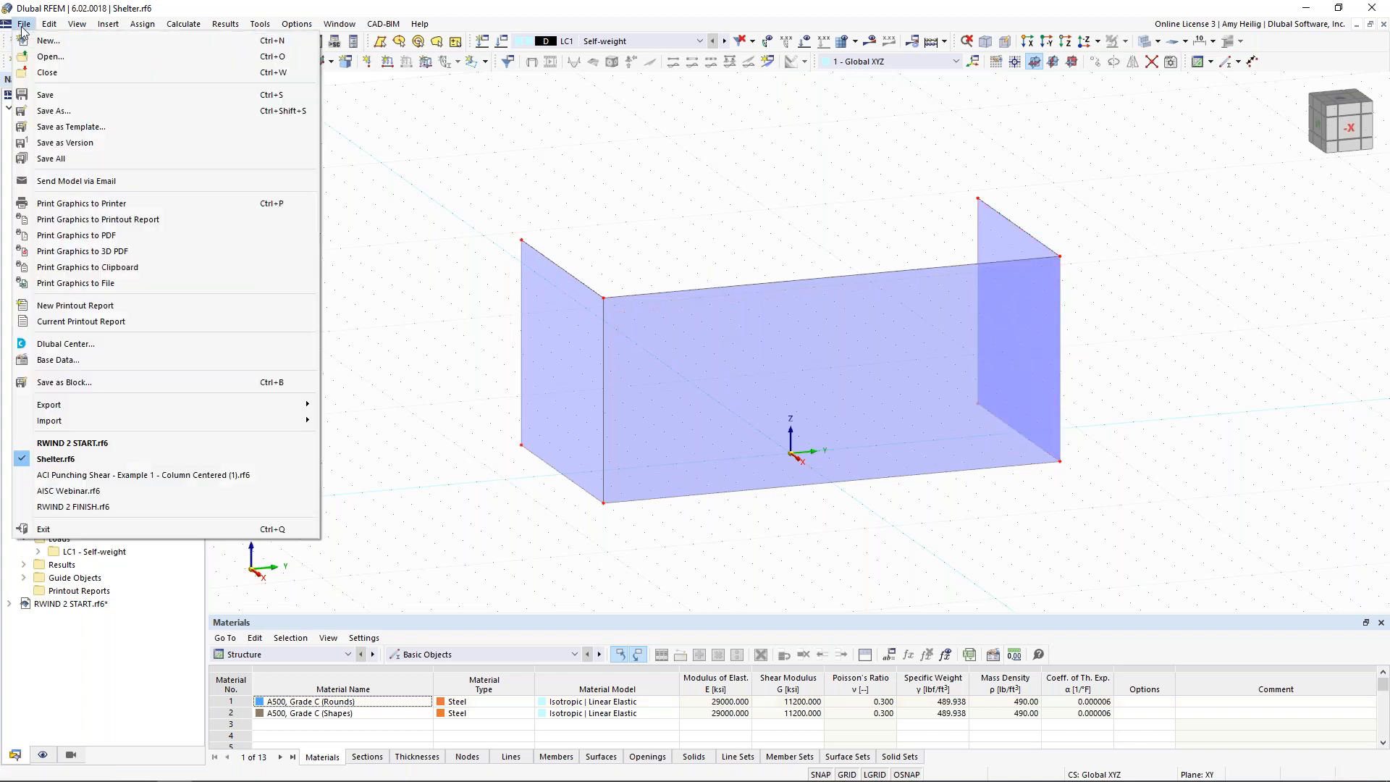
{"action": "mouse_move", "coordinate": [85, 405]}
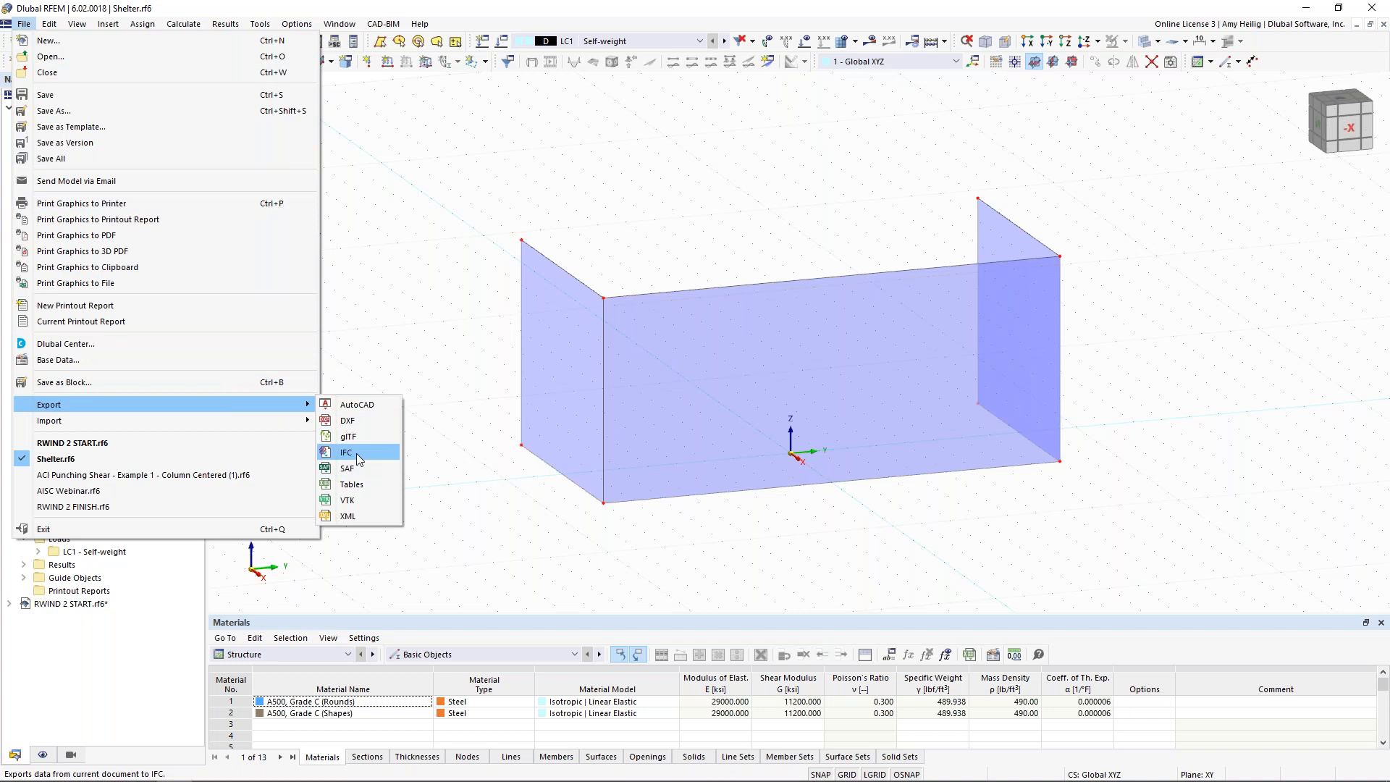
{"action": "left_click", "coordinate": [461, 448]}
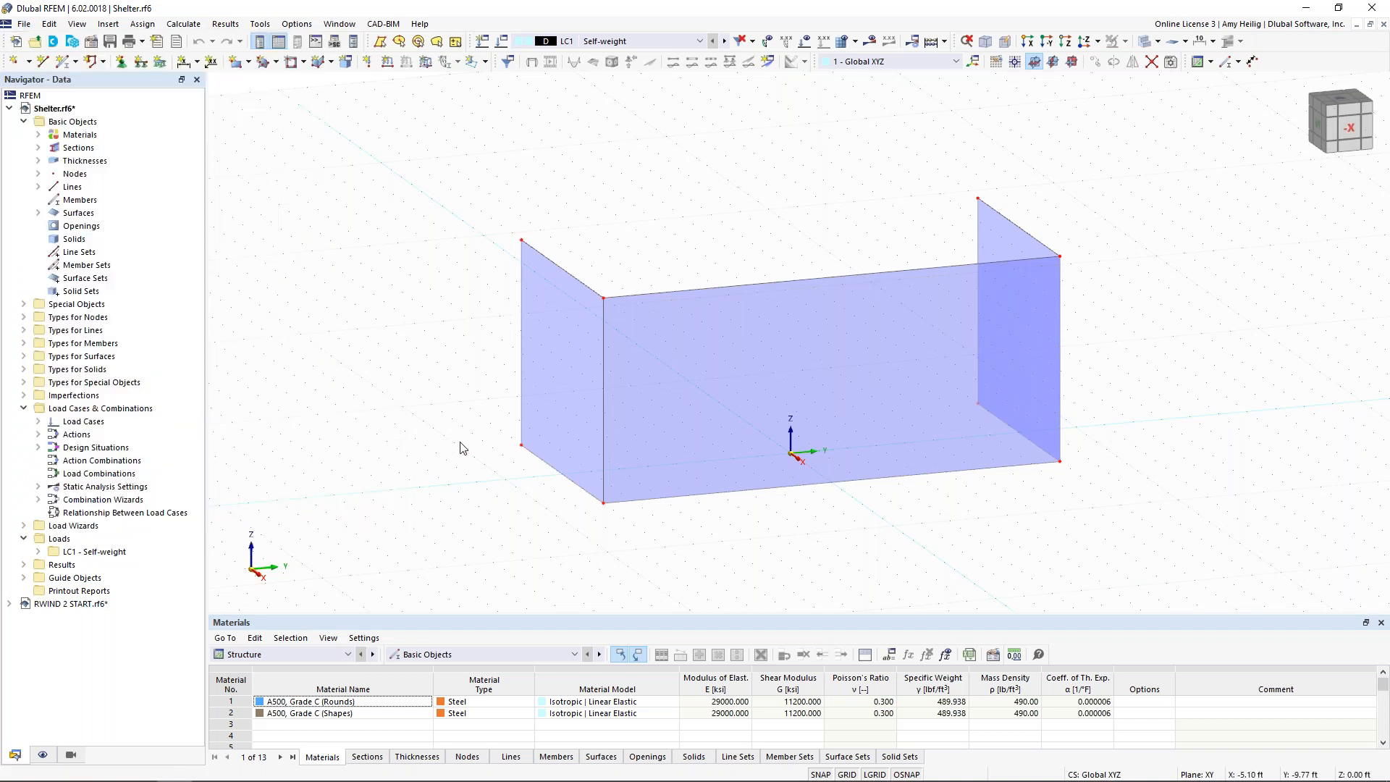
{"action": "left_click", "coordinate": [340, 24]}
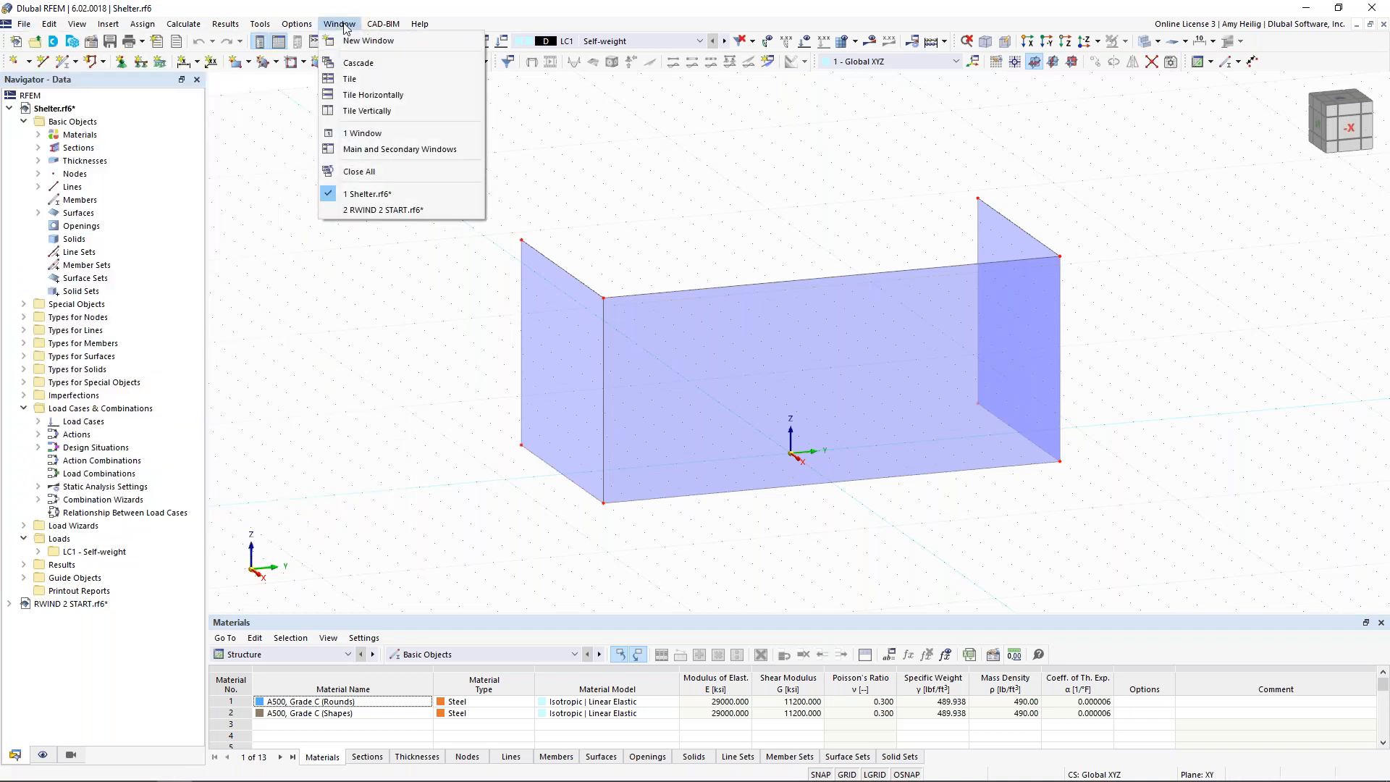
{"action": "left_click", "coordinate": [386, 209]}
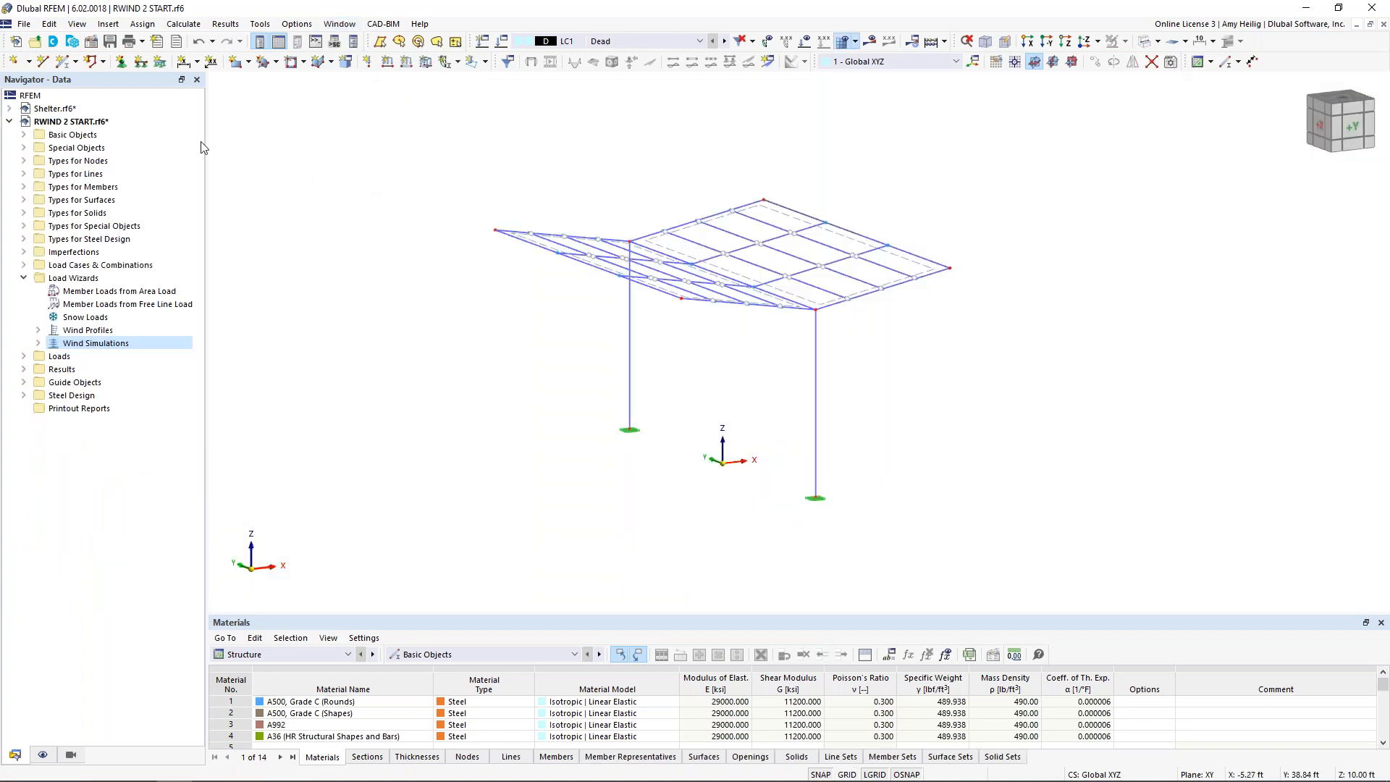
Step: Import Shelter.ifc as an IFC model at 0.00 ft coordinates with no rotation, and display the model in transparent mode
{"action": "left_click", "coordinate": [24, 25]}
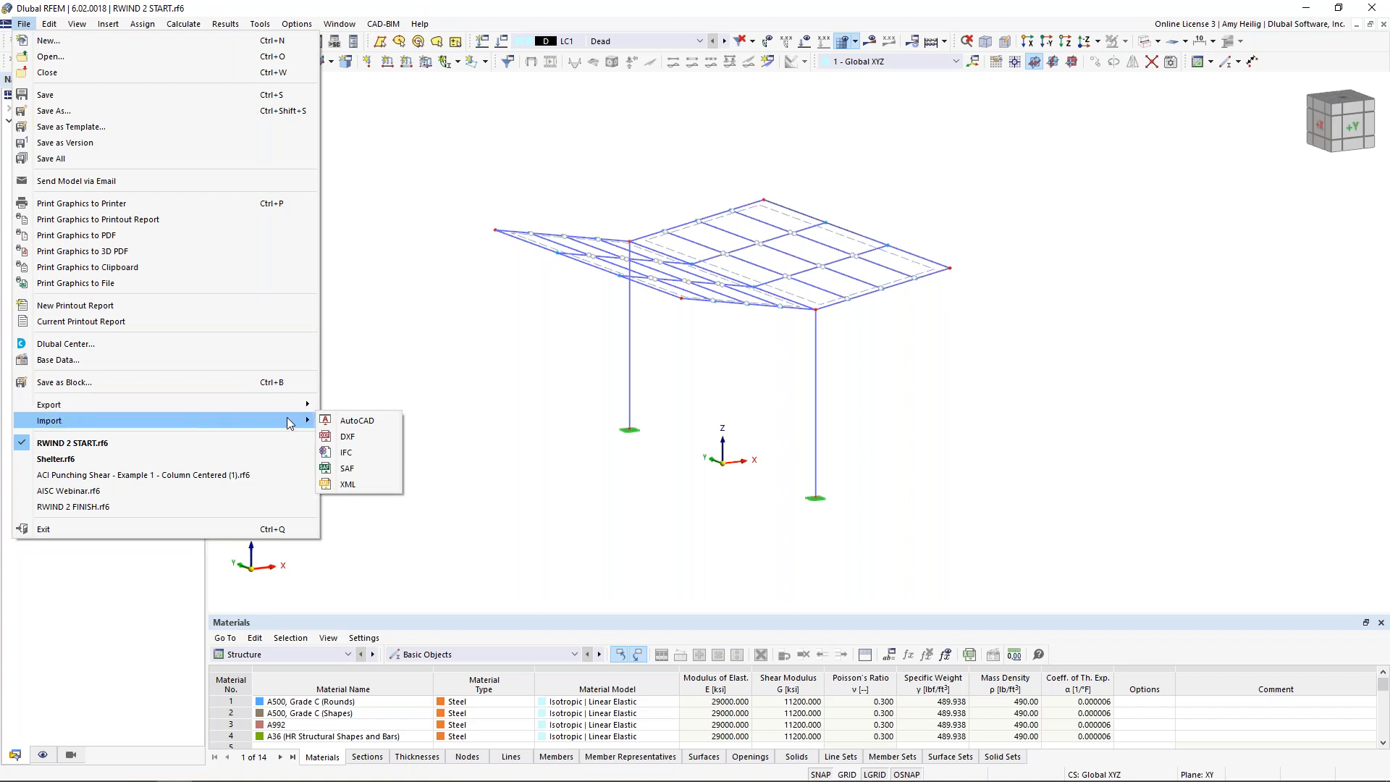
{"action": "left_click", "coordinate": [358, 452]}
{"action": "left_click", "coordinate": [348, 154]}
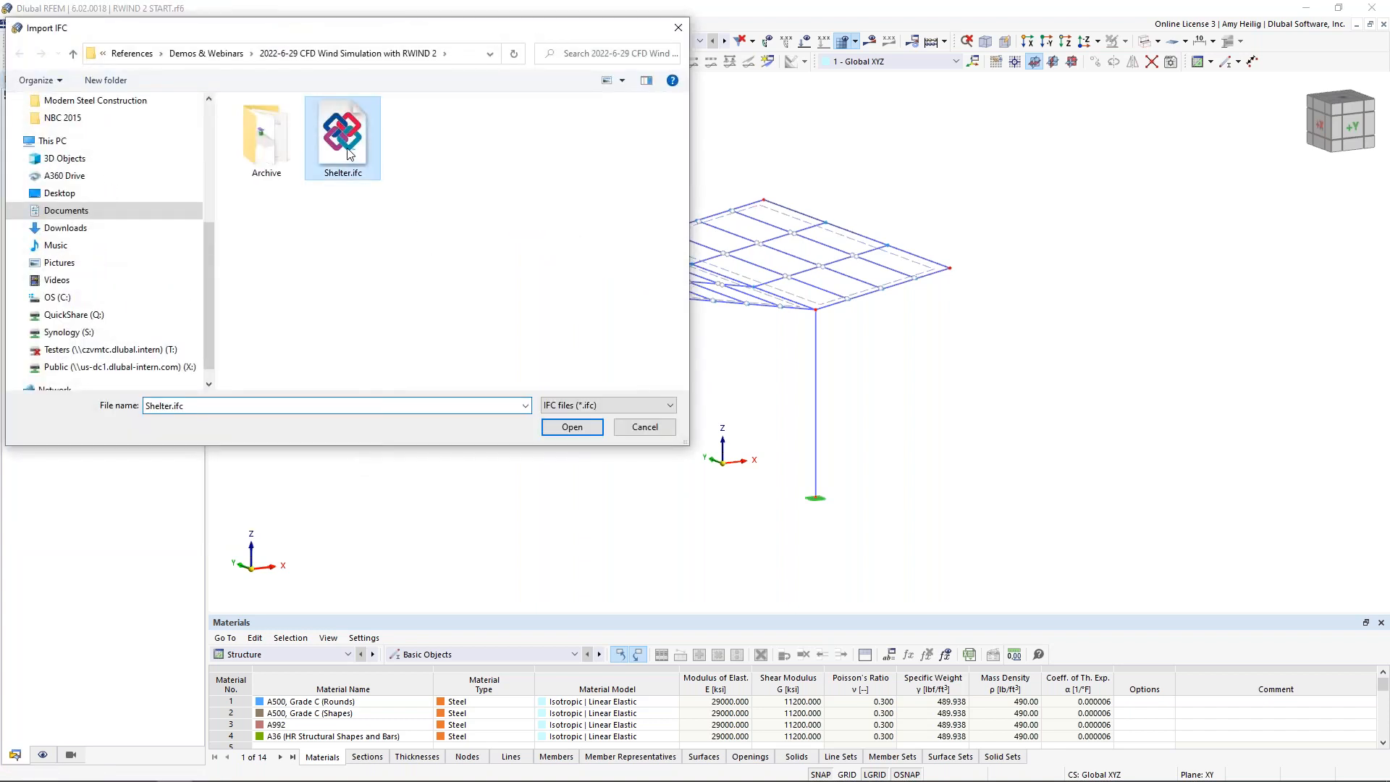
{"action": "left_click", "coordinate": [560, 430]}
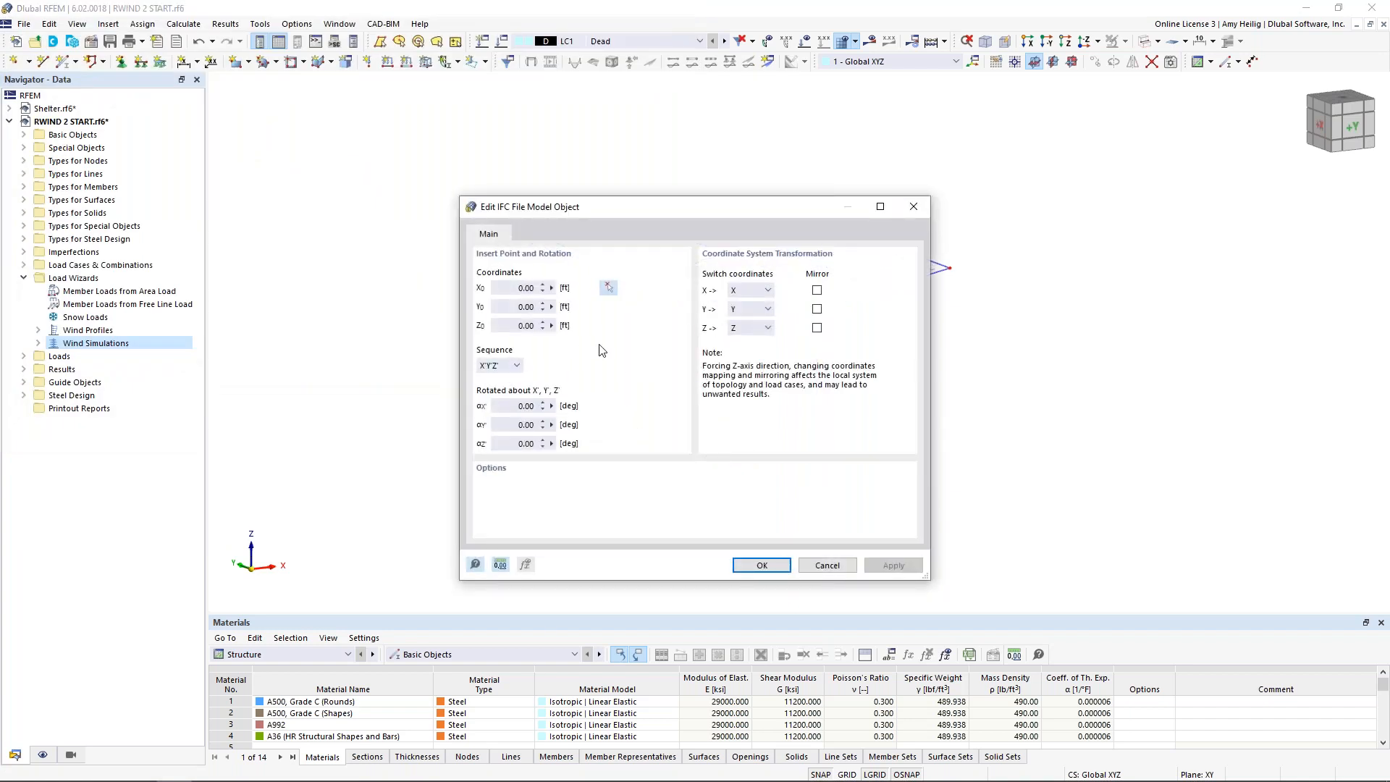
{"action": "left_click", "coordinate": [760, 564]}
{"action": "left_click", "coordinate": [876, 637]}
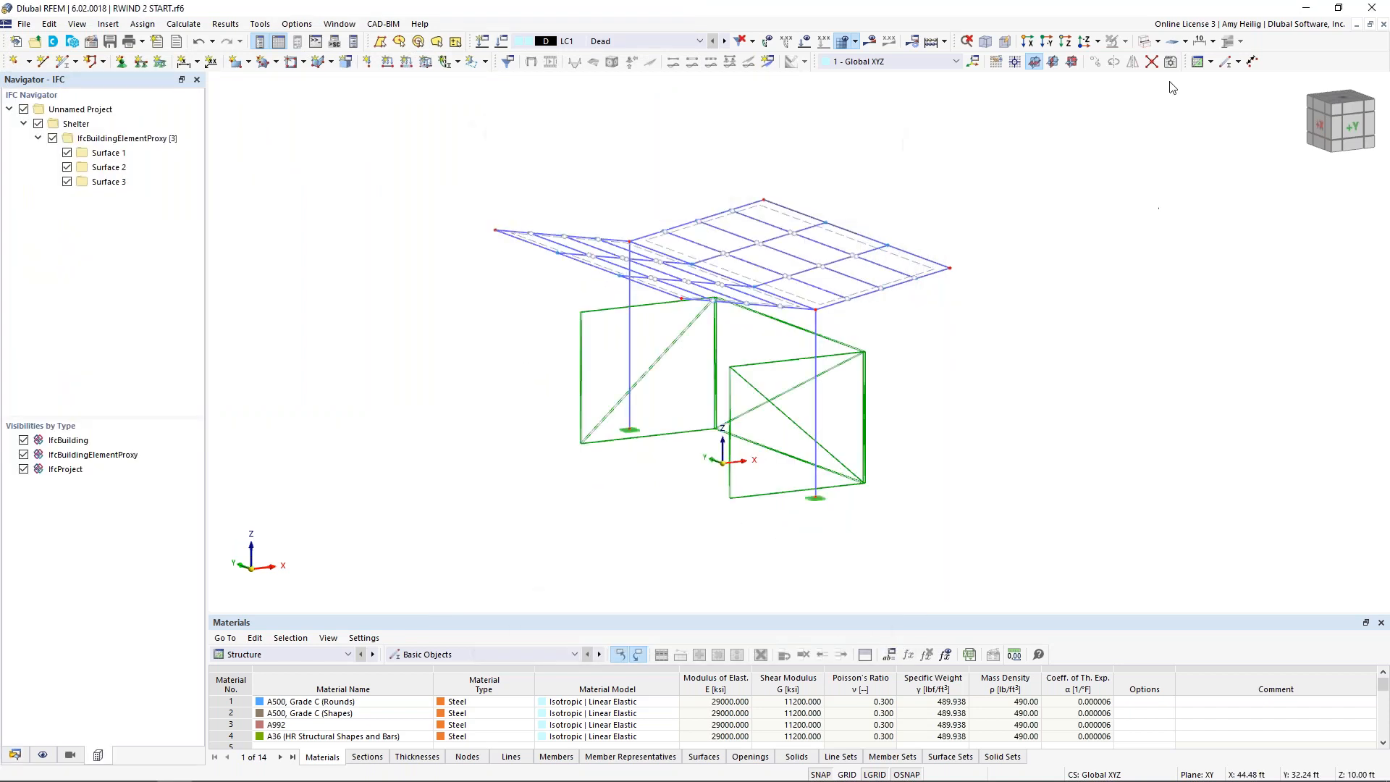
{"action": "left_click", "coordinate": [1158, 41]}
{"action": "left_click", "coordinate": [1187, 92]}
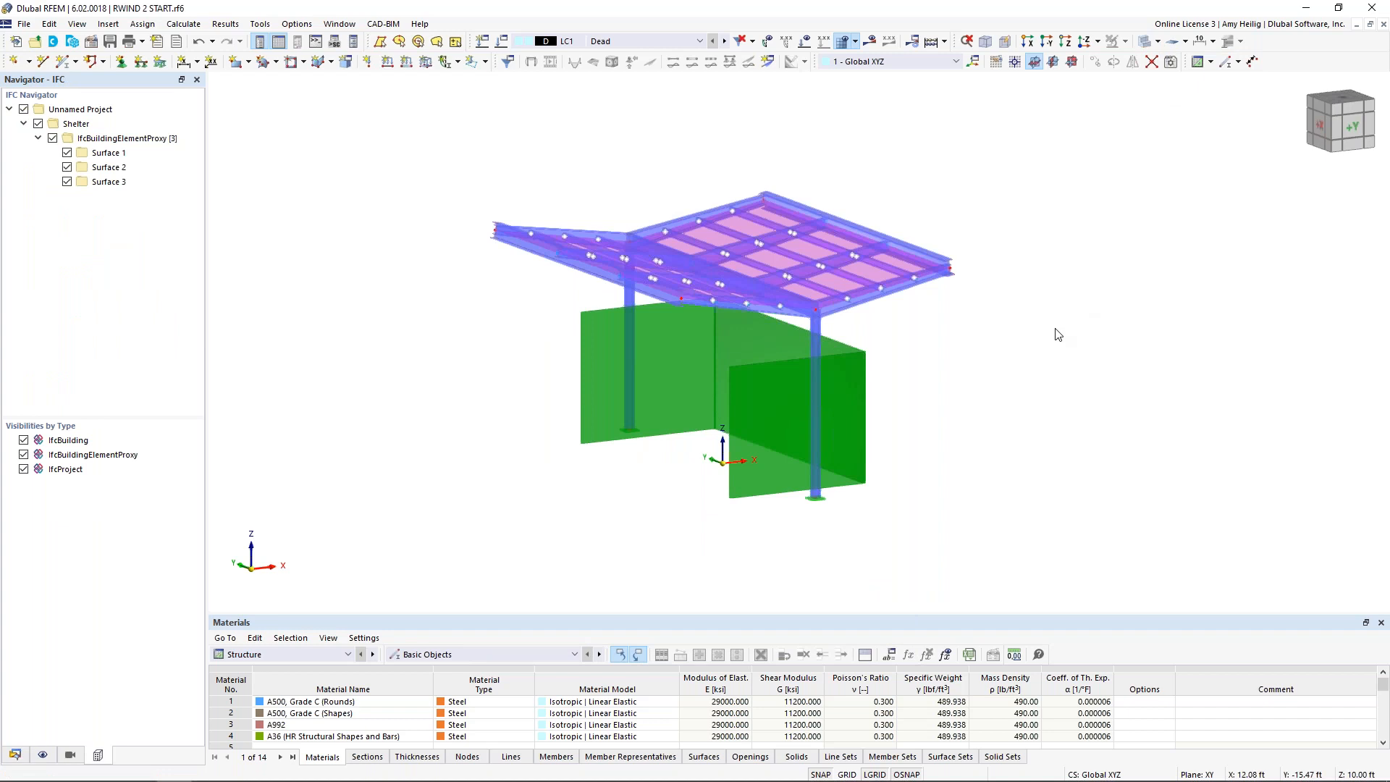
Step: Highlight the imported back wall and a side wall, and check the conversion options for the back wall
{"action": "middle_click_drag", "start_coordinate": [959, 392], "coordinate": [977, 382], "text": "ctrl"}
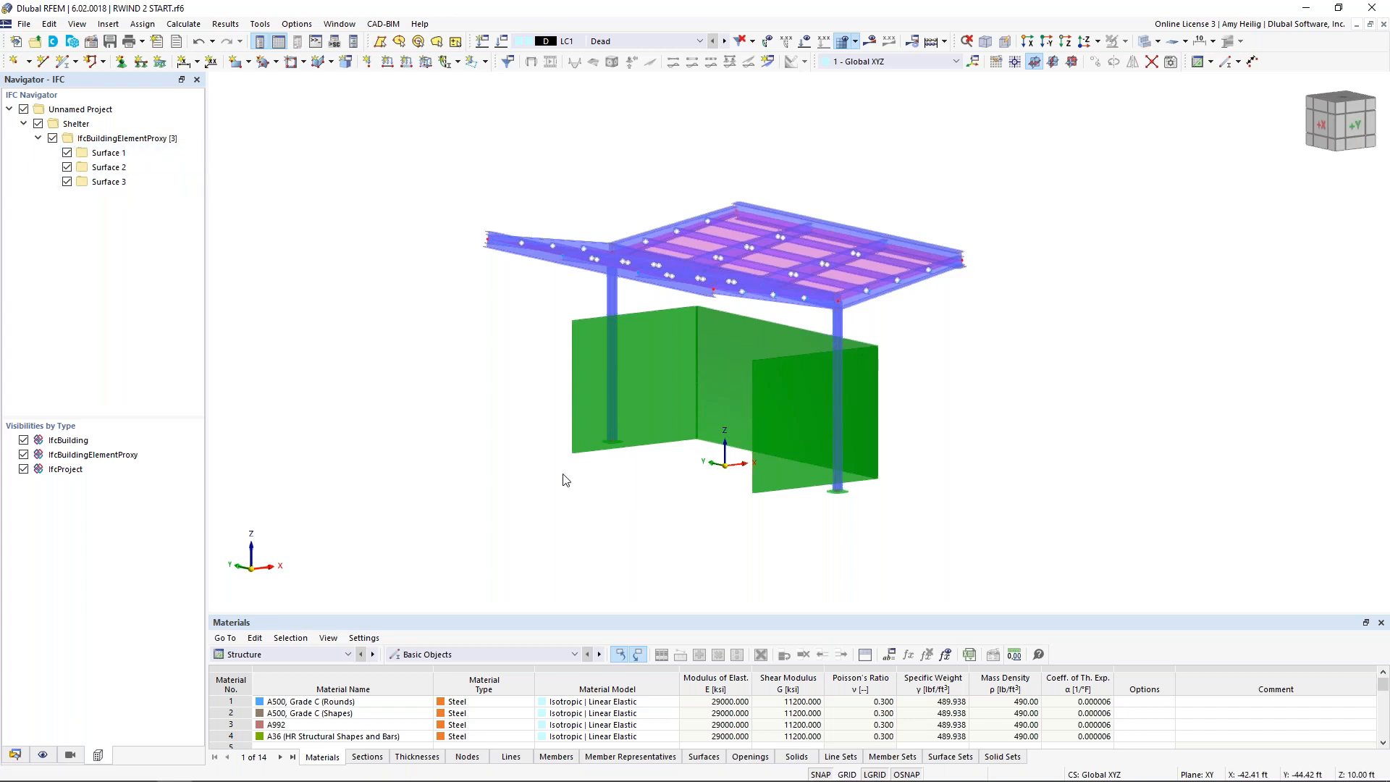
{"action": "middle_click_drag", "start_coordinate": [515, 468], "coordinate": [558, 416]}
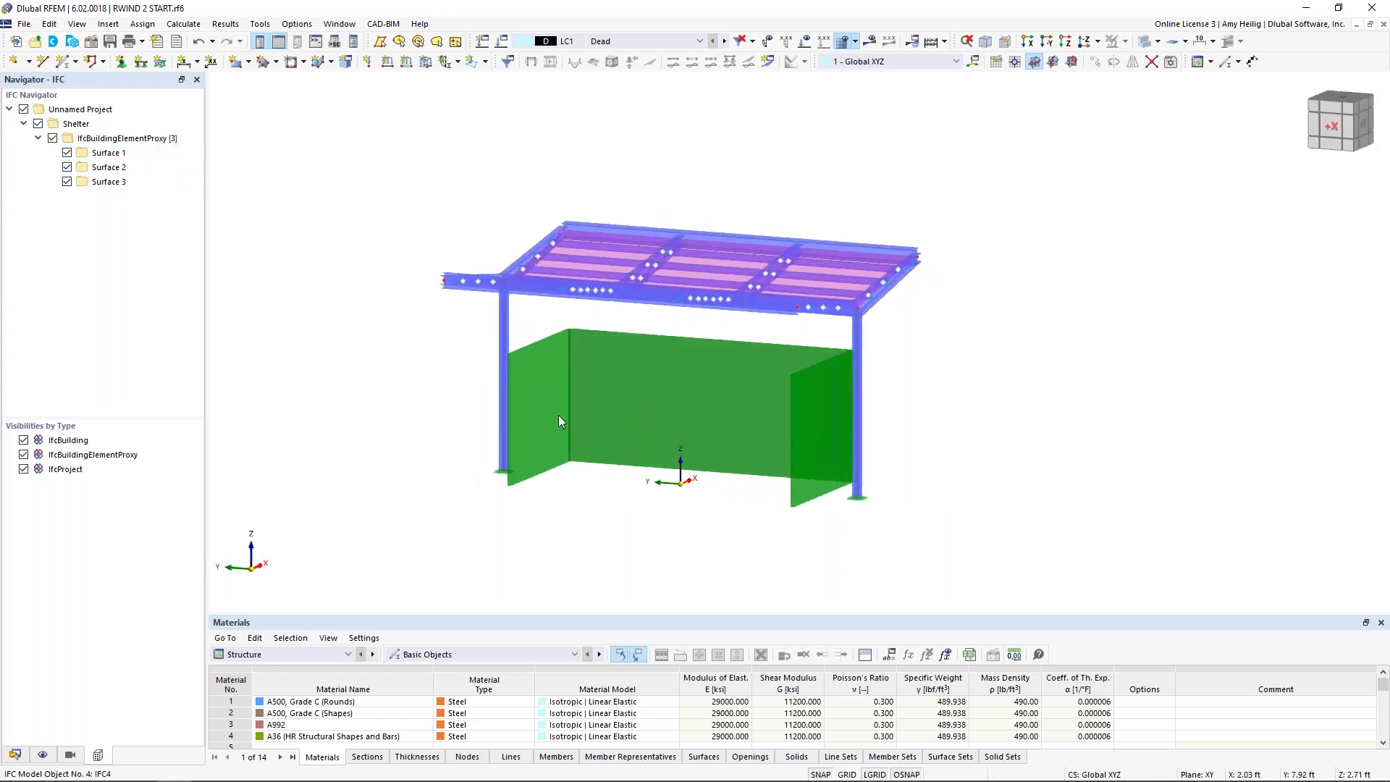
{"action": "left_click", "coordinate": [640, 407]}
{"action": "middle_click_drag", "start_coordinate": [692, 543], "coordinate": [869, 475], "text": "ctrl"}
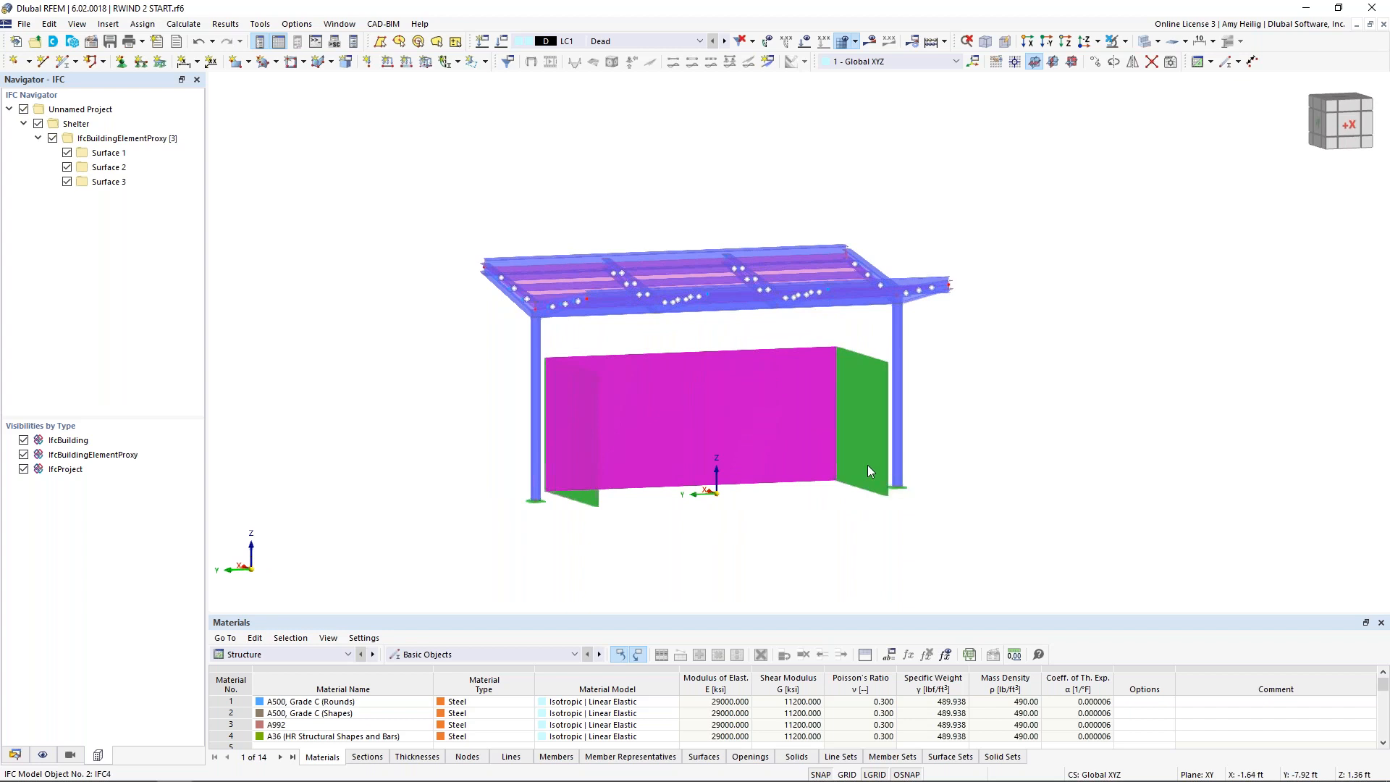
{"action": "left_click", "coordinate": [867, 465]}
{"action": "middle_click_drag", "start_coordinate": [813, 546], "coordinate": [692, 537], "text": "ctrl"}
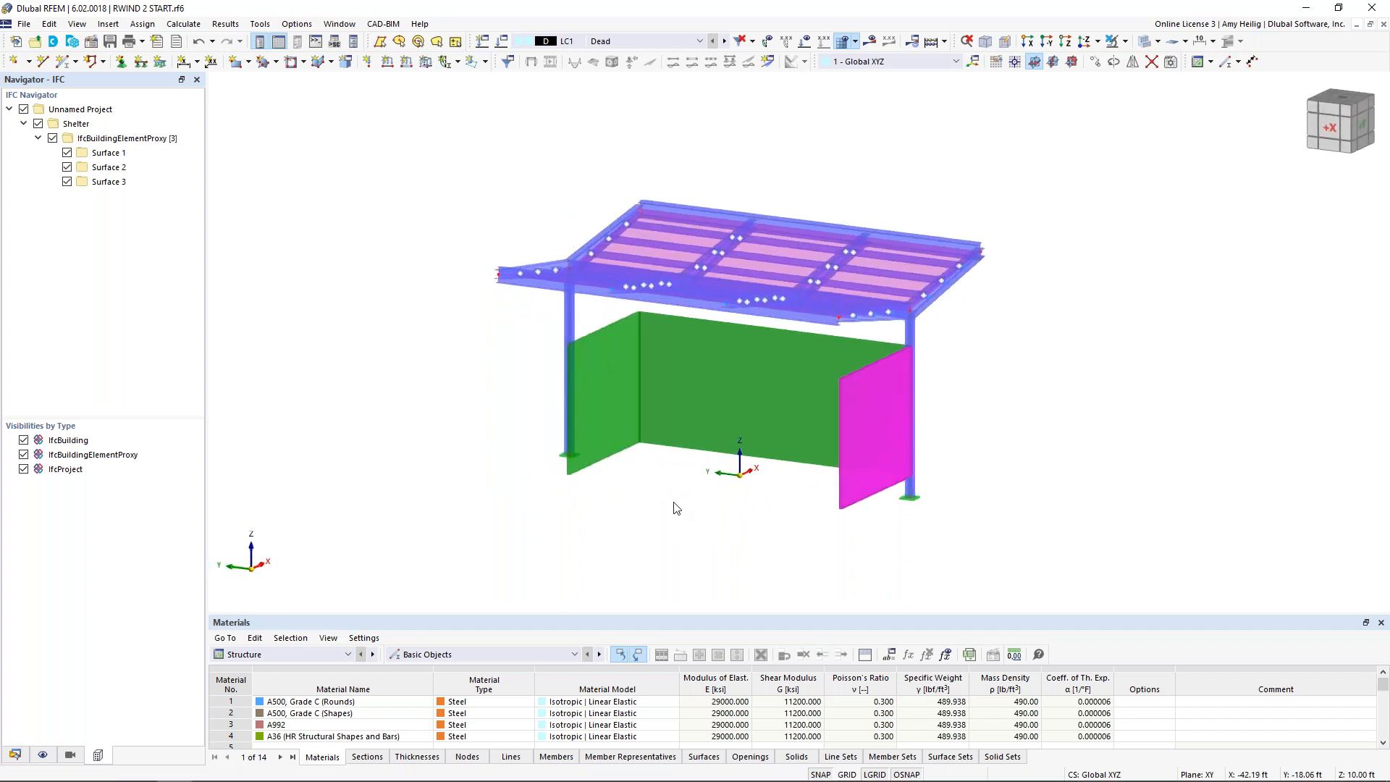
{"action": "right_click", "coordinate": [711, 370]}
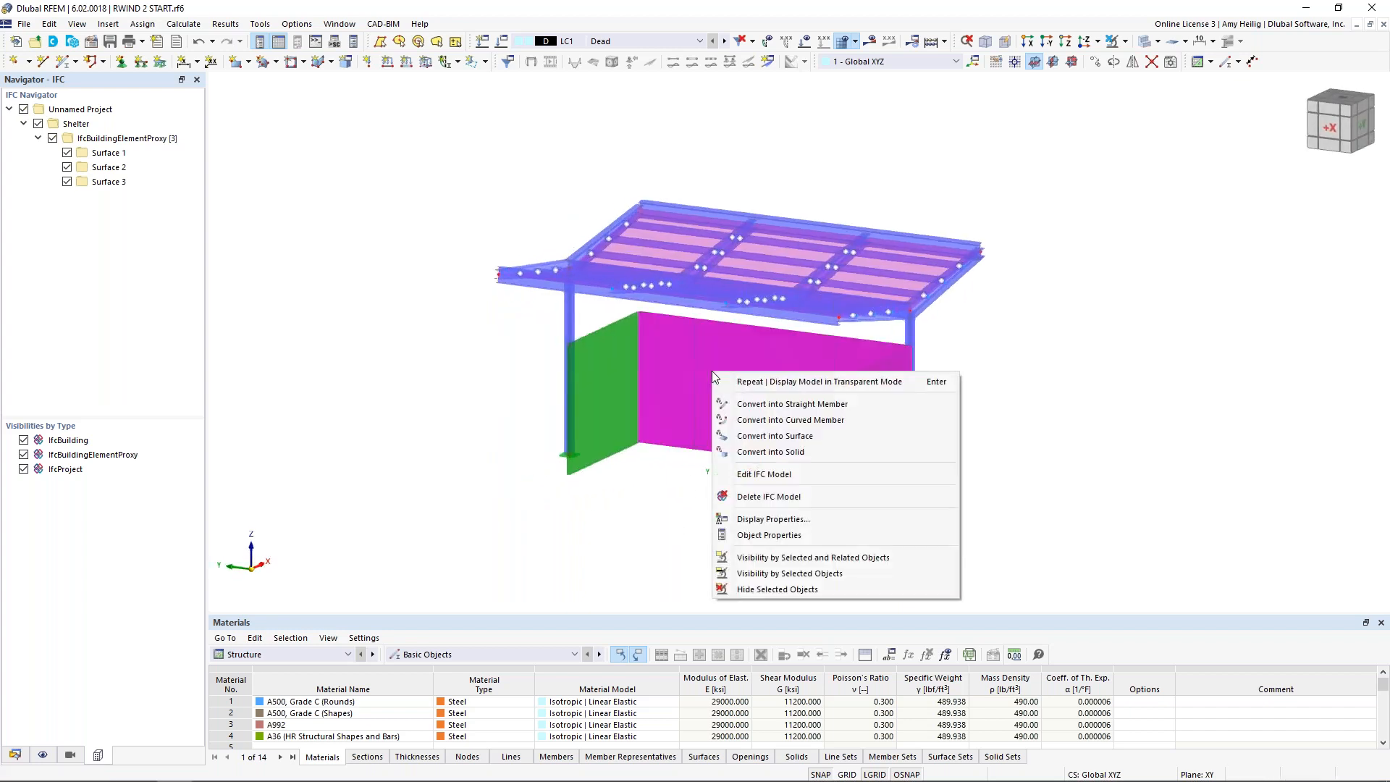
{"action": "left_click", "coordinate": [764, 437]}
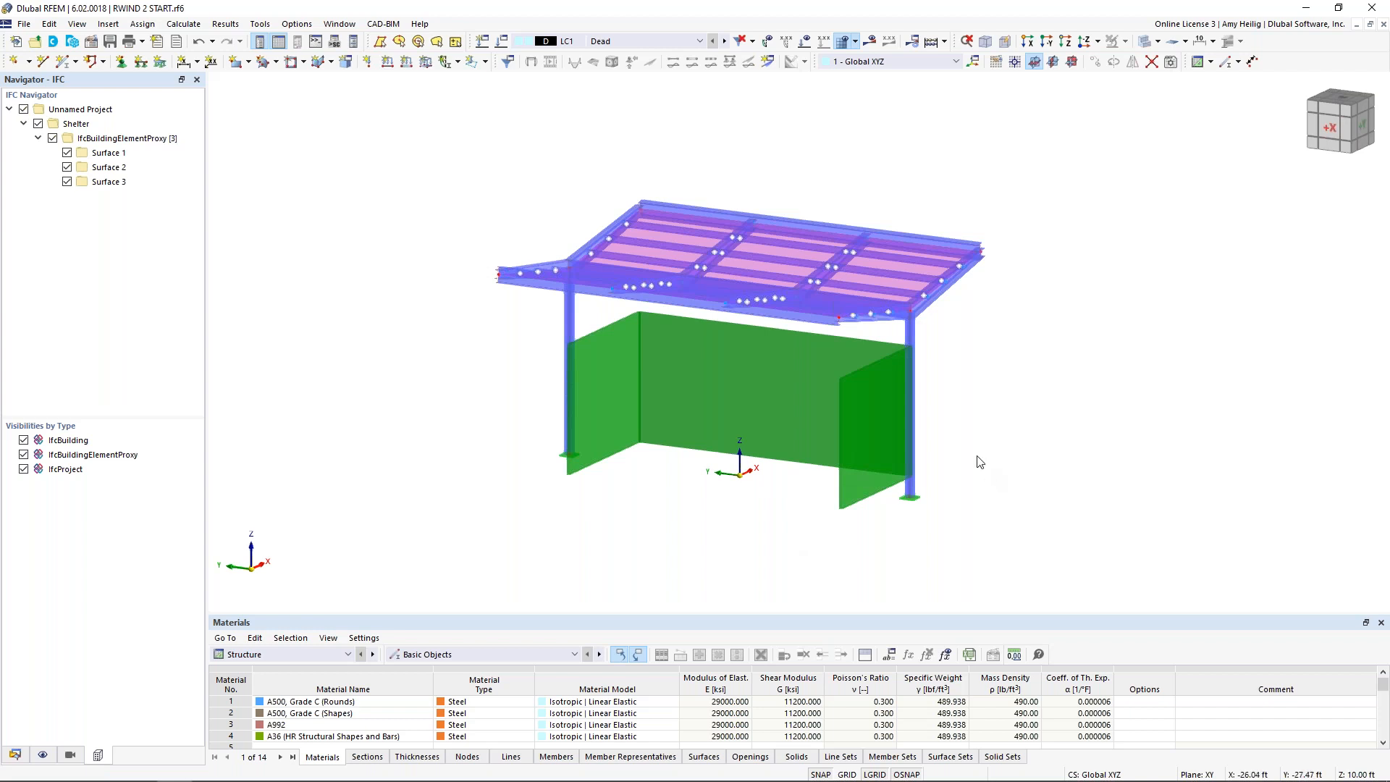
Step: Open the base data of RWIND 2 START.rf6 and define the terrain as an Inclined Plane
{"action": "middle_click_drag", "start_coordinate": [985, 456], "coordinate": [909, 451], "text": "ctrl"}
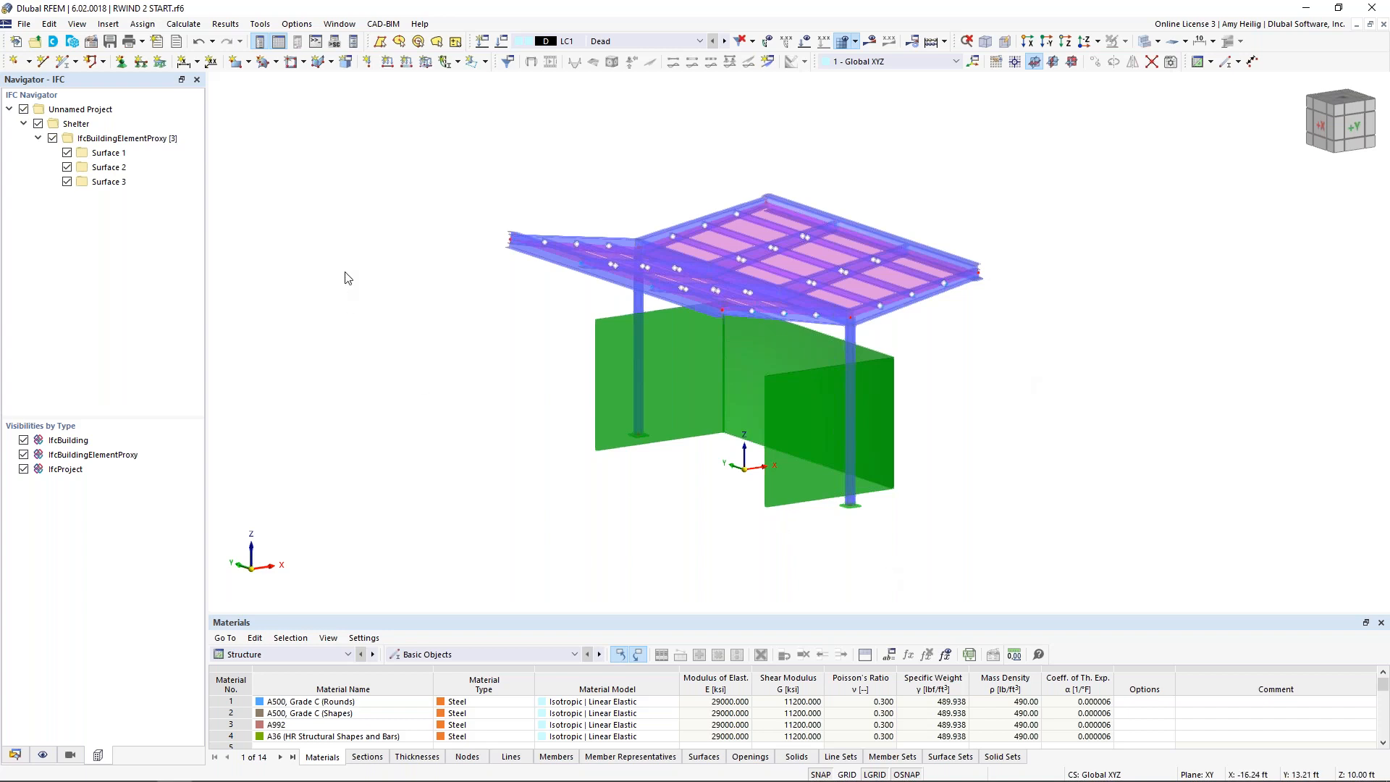
{"action": "left_click", "coordinate": [14, 755]}
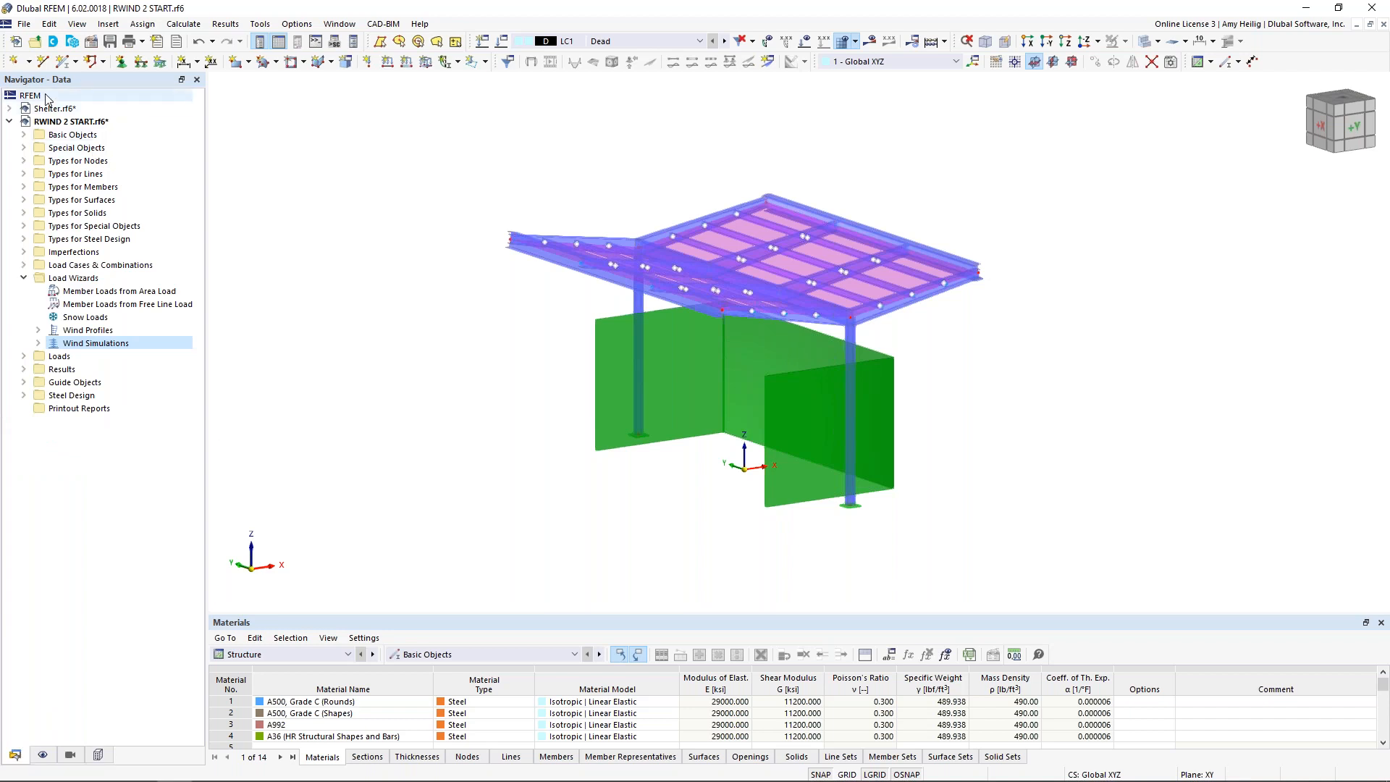
{"action": "right_click", "coordinate": [83, 122]}
{"action": "left_click", "coordinate": [116, 130]}
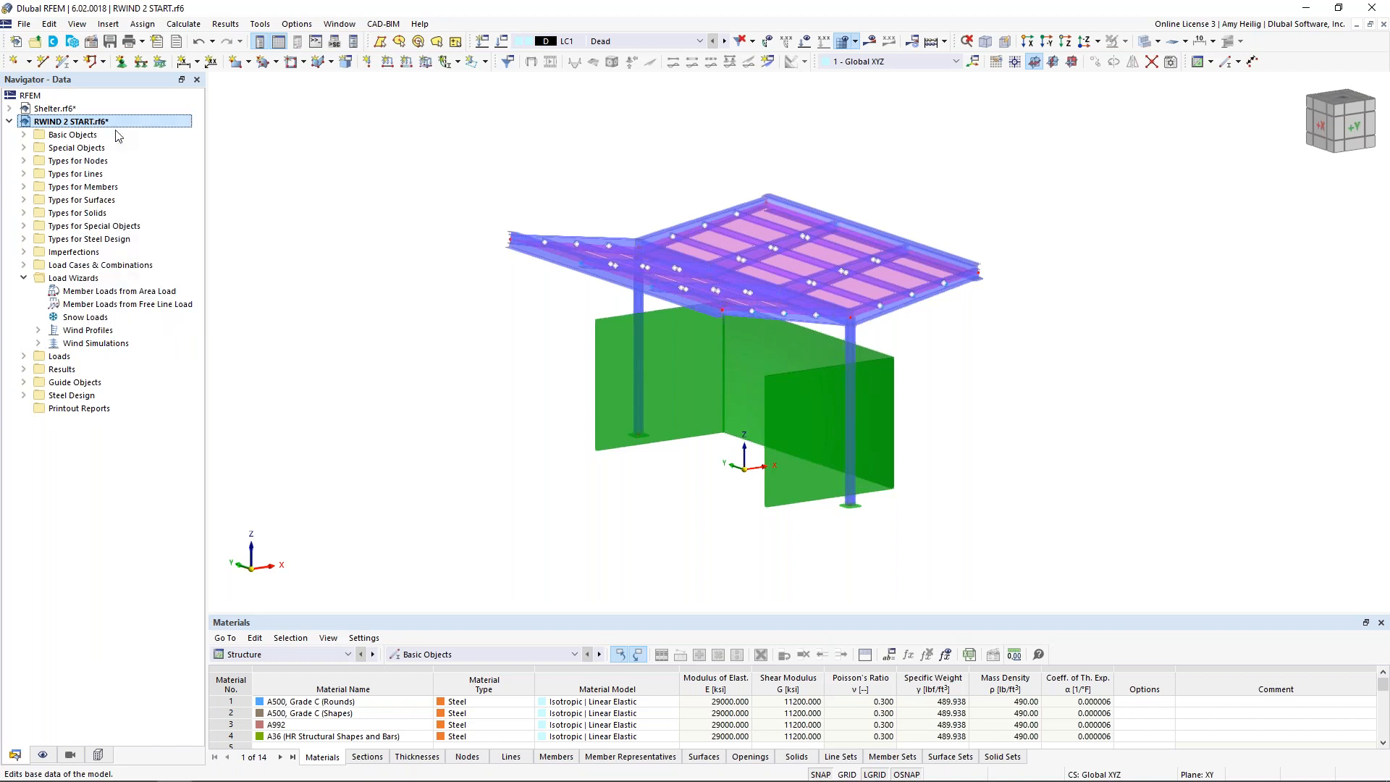
{"action": "left_click", "coordinate": [489, 171]}
{"action": "left_click", "coordinate": [906, 117]}
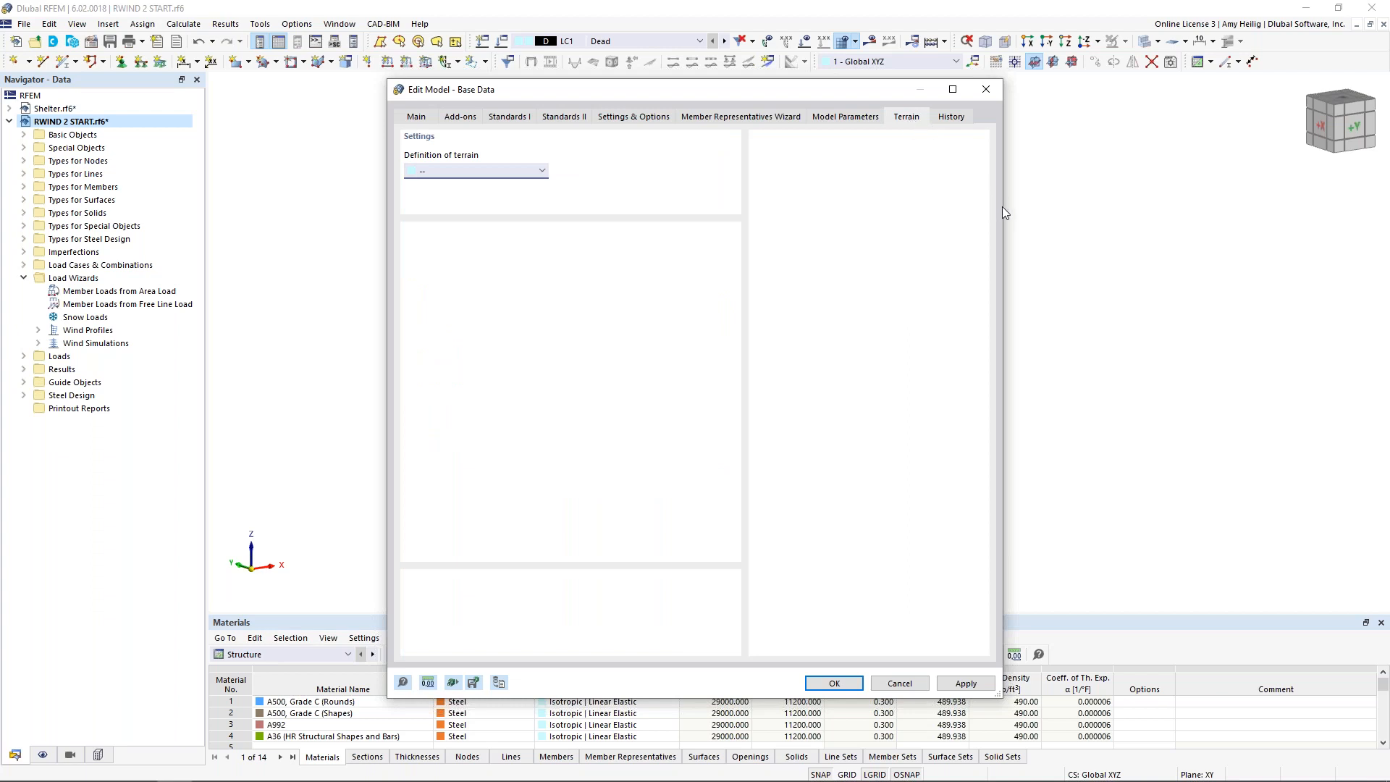
{"action": "left_click", "coordinate": [543, 171]}
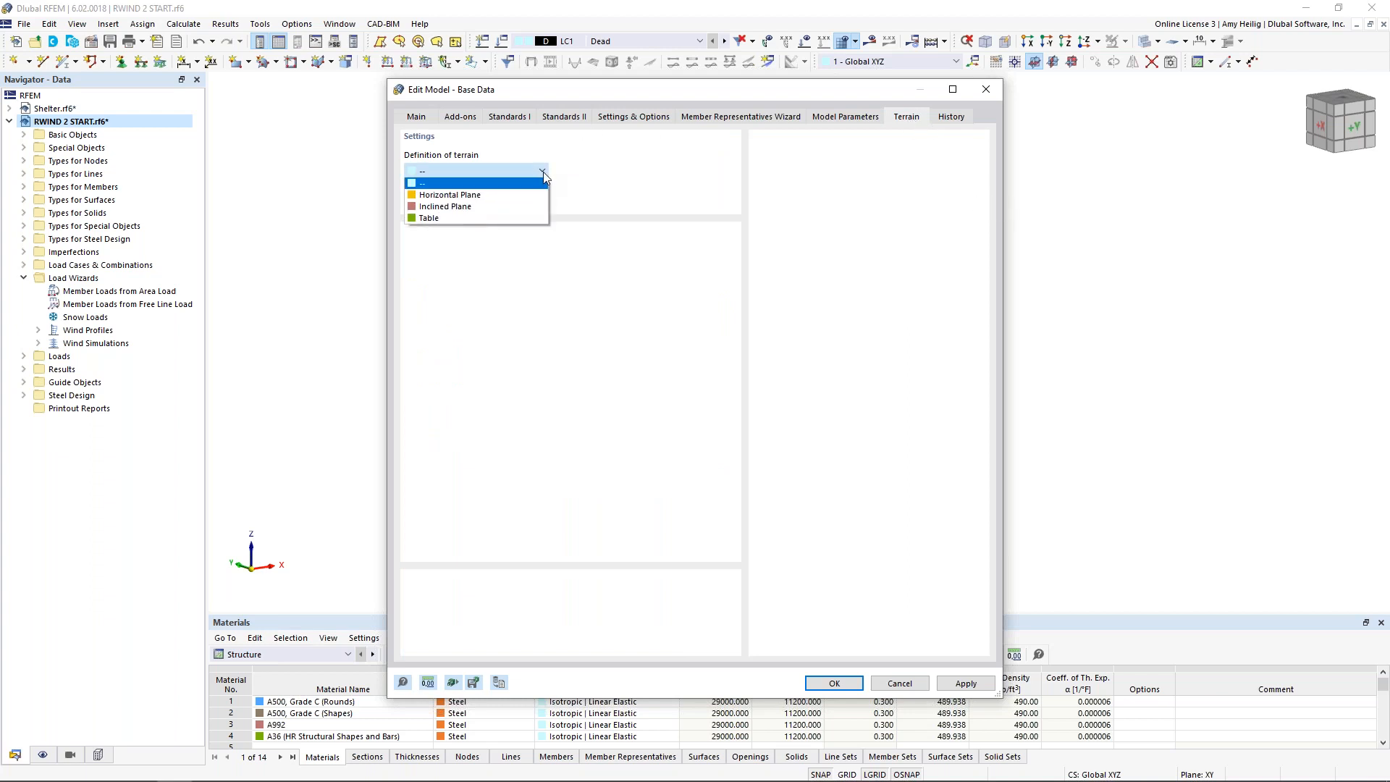
{"action": "left_click", "coordinate": [518, 207]}
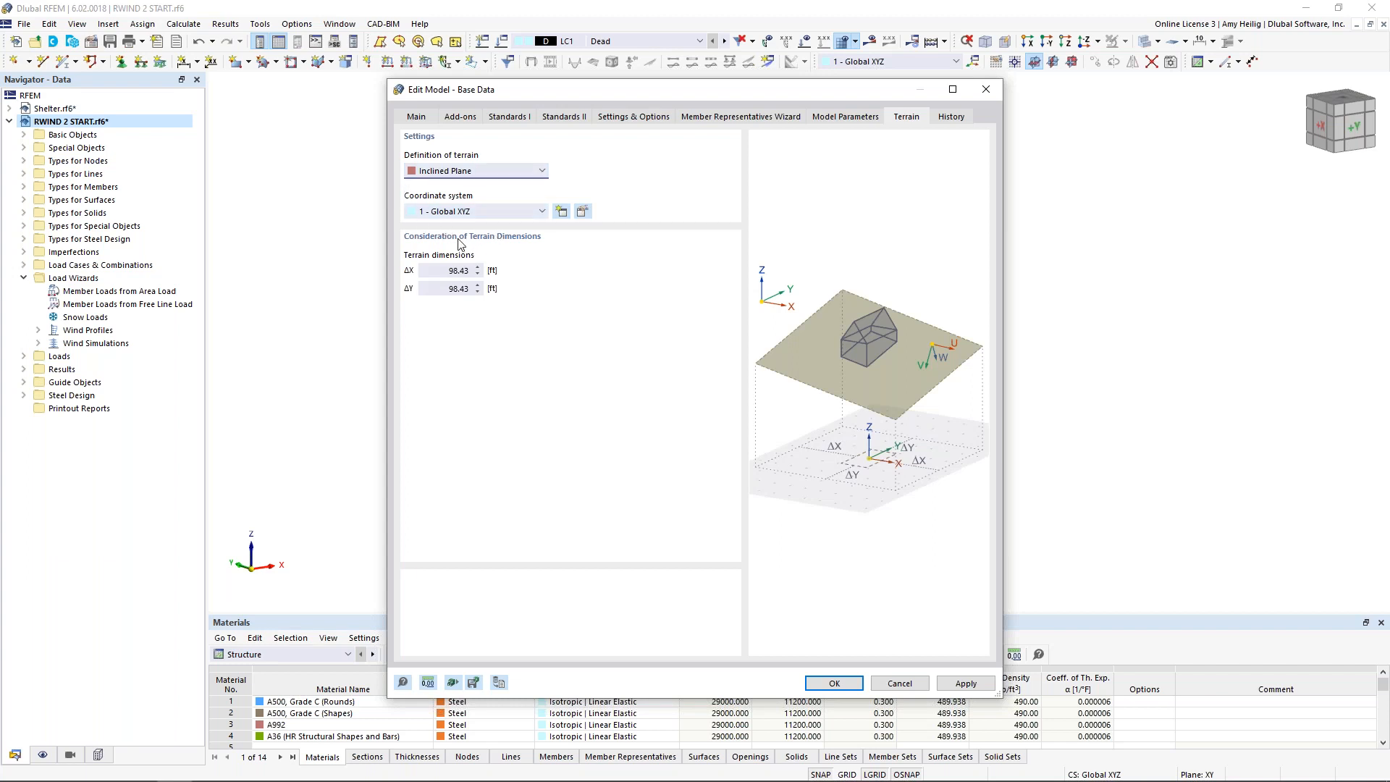
Step: Create a Point and 3 Angles coordinate system for the terrain, rotated -5 degrees about Y' with its origin at 0.00 ft
{"action": "left_click", "coordinate": [562, 211]}
{"action": "left_click", "coordinate": [550, 250]}
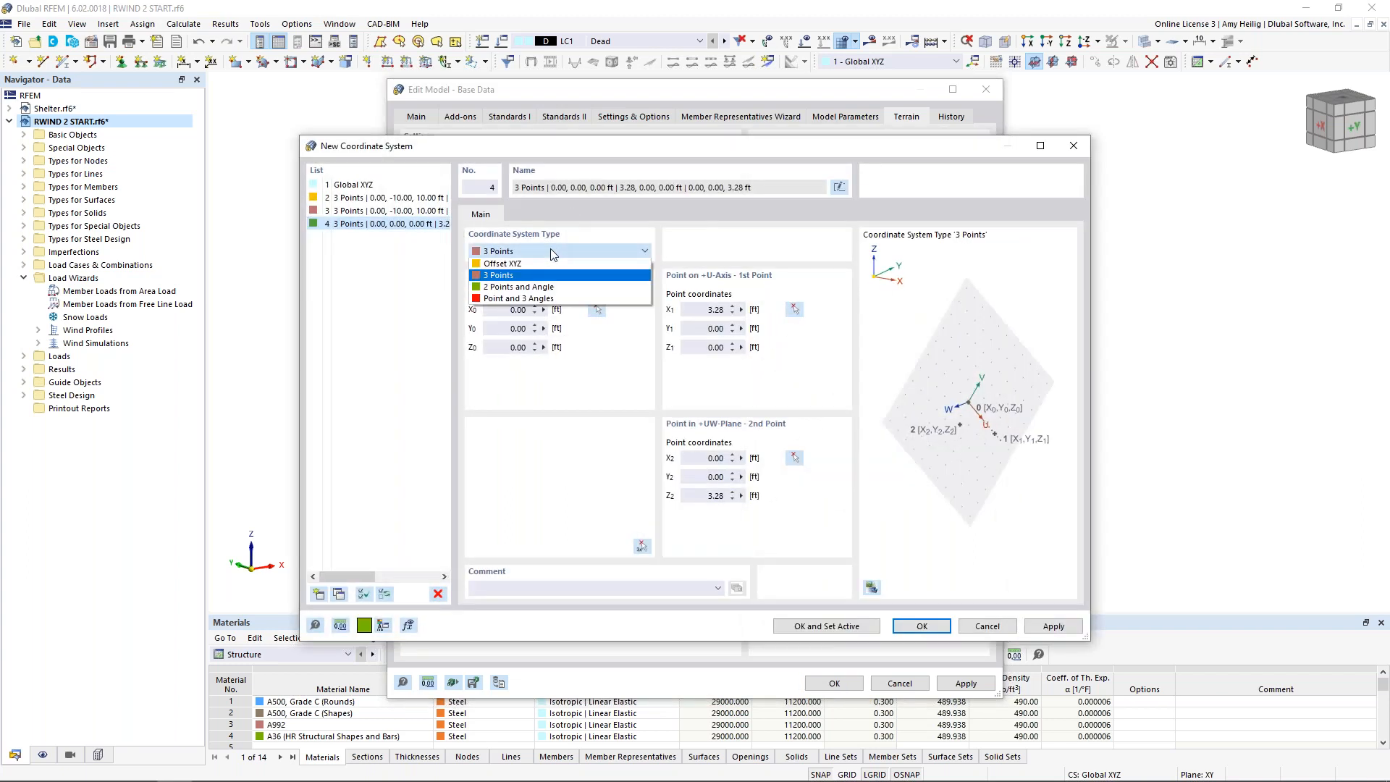
{"action": "left_click", "coordinate": [550, 299]}
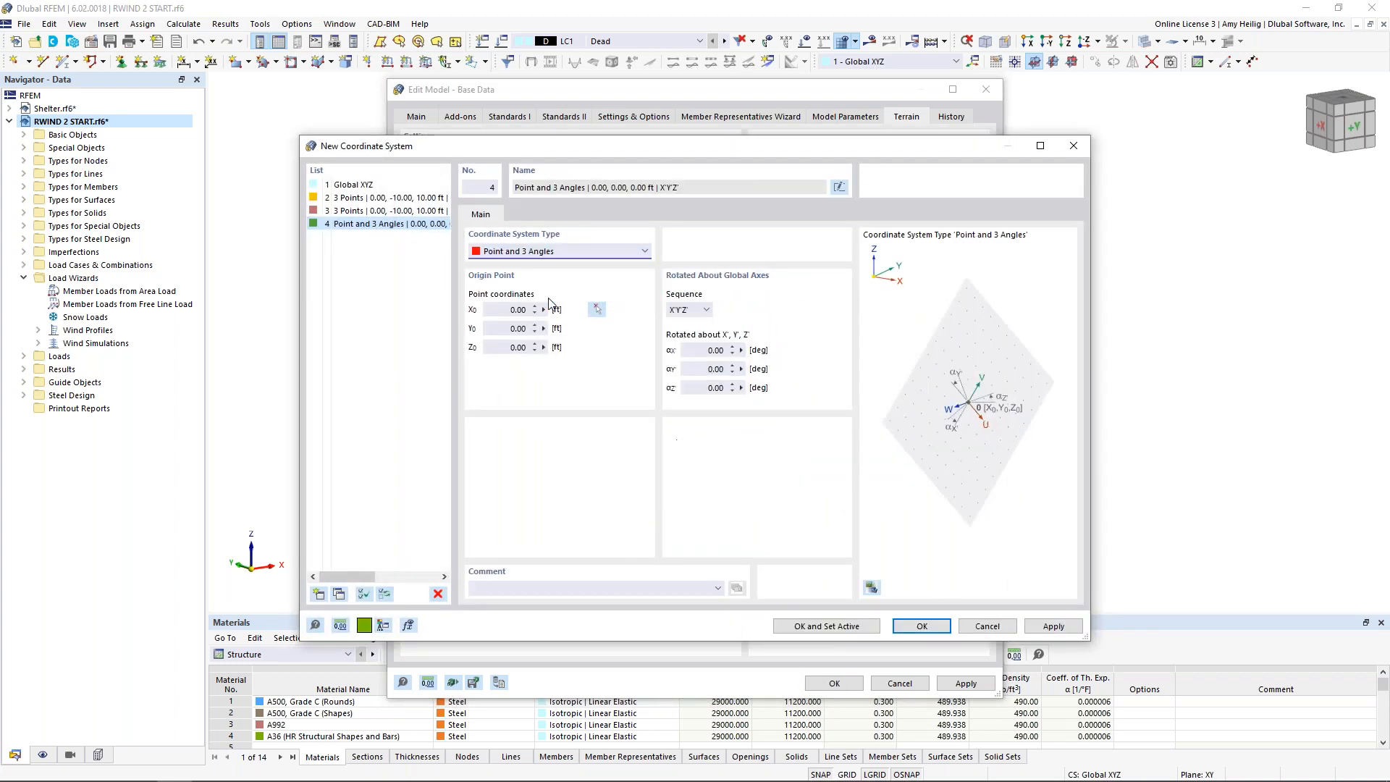
{"action": "left_click", "coordinate": [704, 370]}
{"action": "type", "text": "-5"}
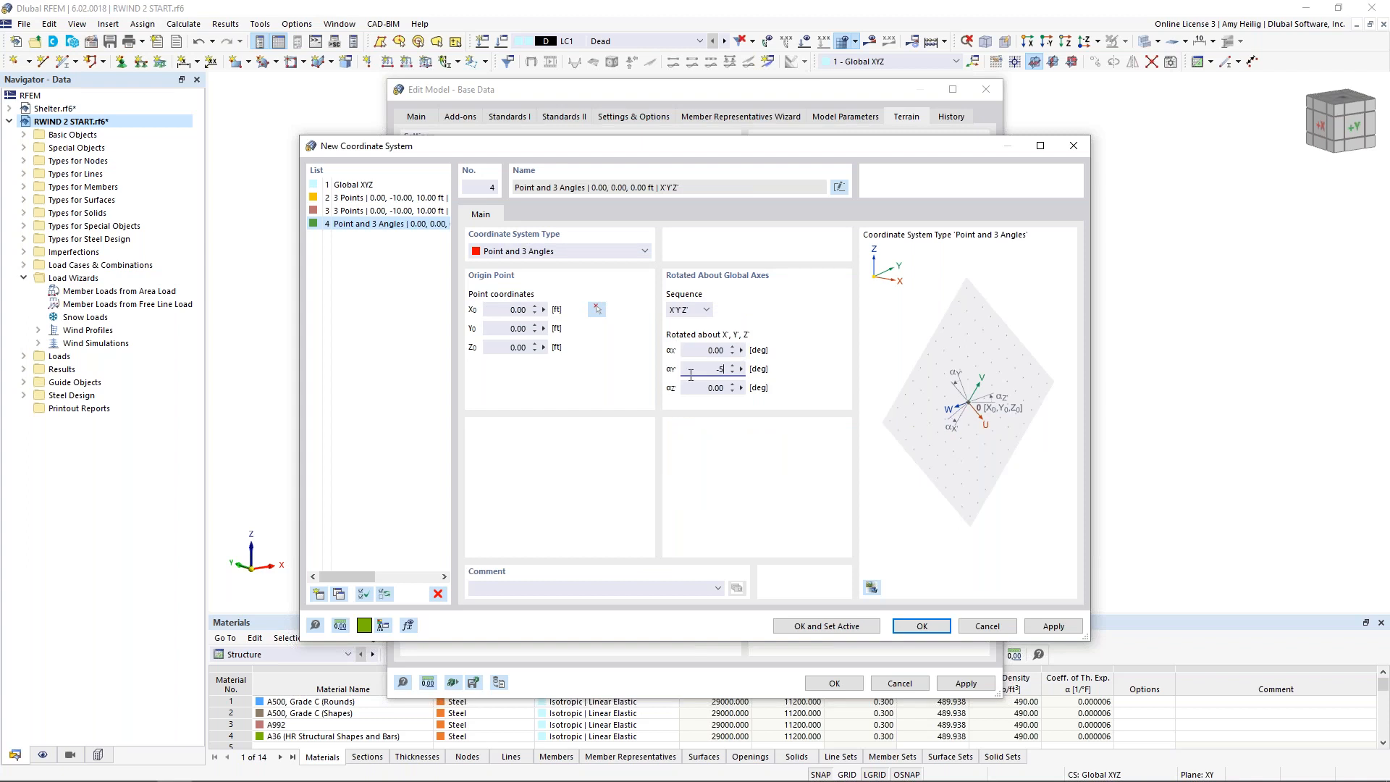
{"action": "left_click", "coordinate": [923, 625]}
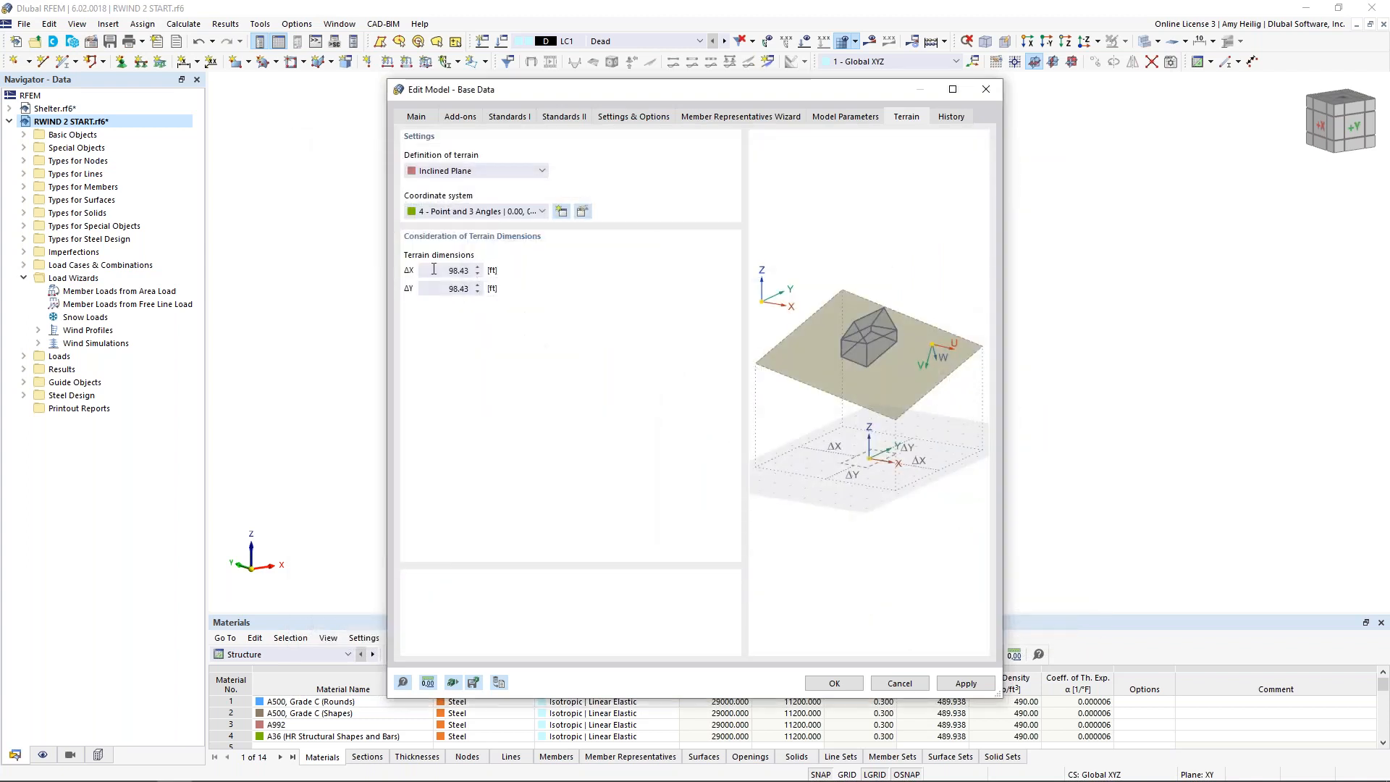
Step: Set the inclined terrain's ΔX and ΔY dimensions to 35 ft and apply it to the model
{"action": "type", "text": "35"}
{"action": "key", "text": "Tab"}
{"action": "type", "text": "35"}
{"action": "key", "text": "Tab"}
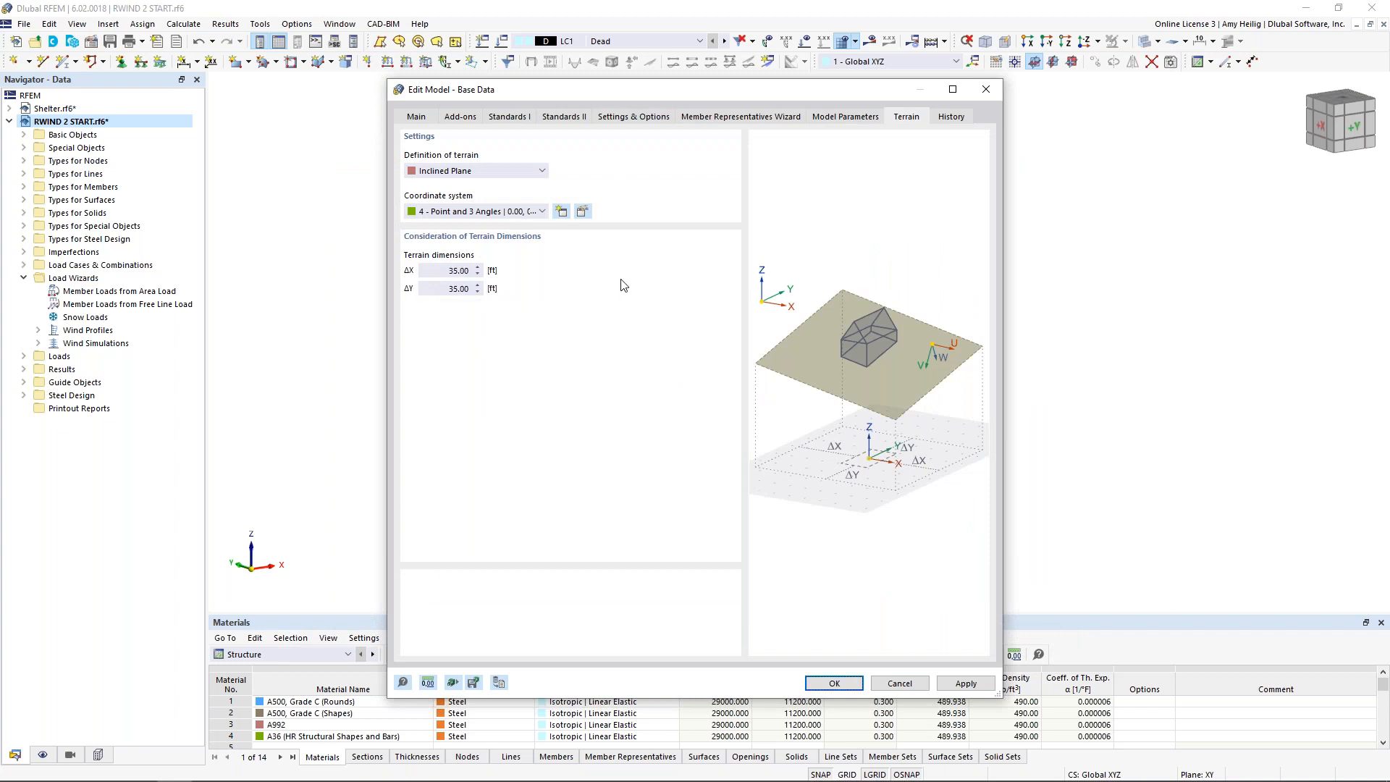
{"action": "left_click", "coordinate": [844, 684]}
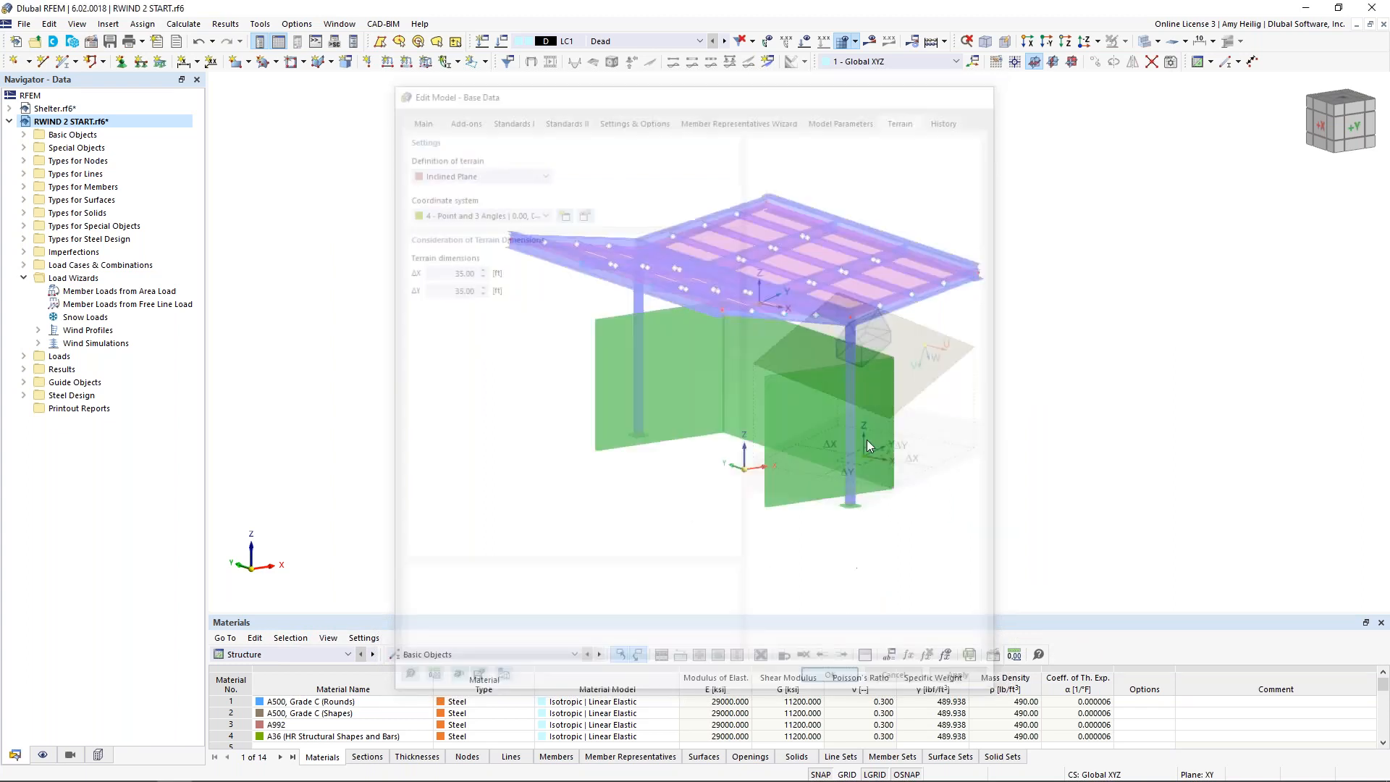
{"action": "scroll", "coordinate": [867, 437], "scroll_direction": "down", "scroll_amount": 3}
{"action": "left_click", "coordinate": [806, 43]}
{"action": "left_click", "coordinate": [806, 44]}
{"action": "scroll", "coordinate": [786, 264], "scroll_direction": "down", "scroll_amount": 2}
{"action": "mouse_move", "coordinate": [841, 312]}
{"action": "middle_mouse_down", "text": "ctrl"}
{"action": "mouse_move", "coordinate": [738, 285]}
{"action": "mouse_move", "coordinate": [805, 300]}
{"action": "mouse_move", "coordinate": [760, 287]}
{"action": "mouse_move", "coordinate": [829, 322]}
{"action": "middle_mouse_up", "text": "ctrl"}
{"action": "scroll", "coordinate": [792, 428], "scroll_direction": "up", "scroll_amount": 3}
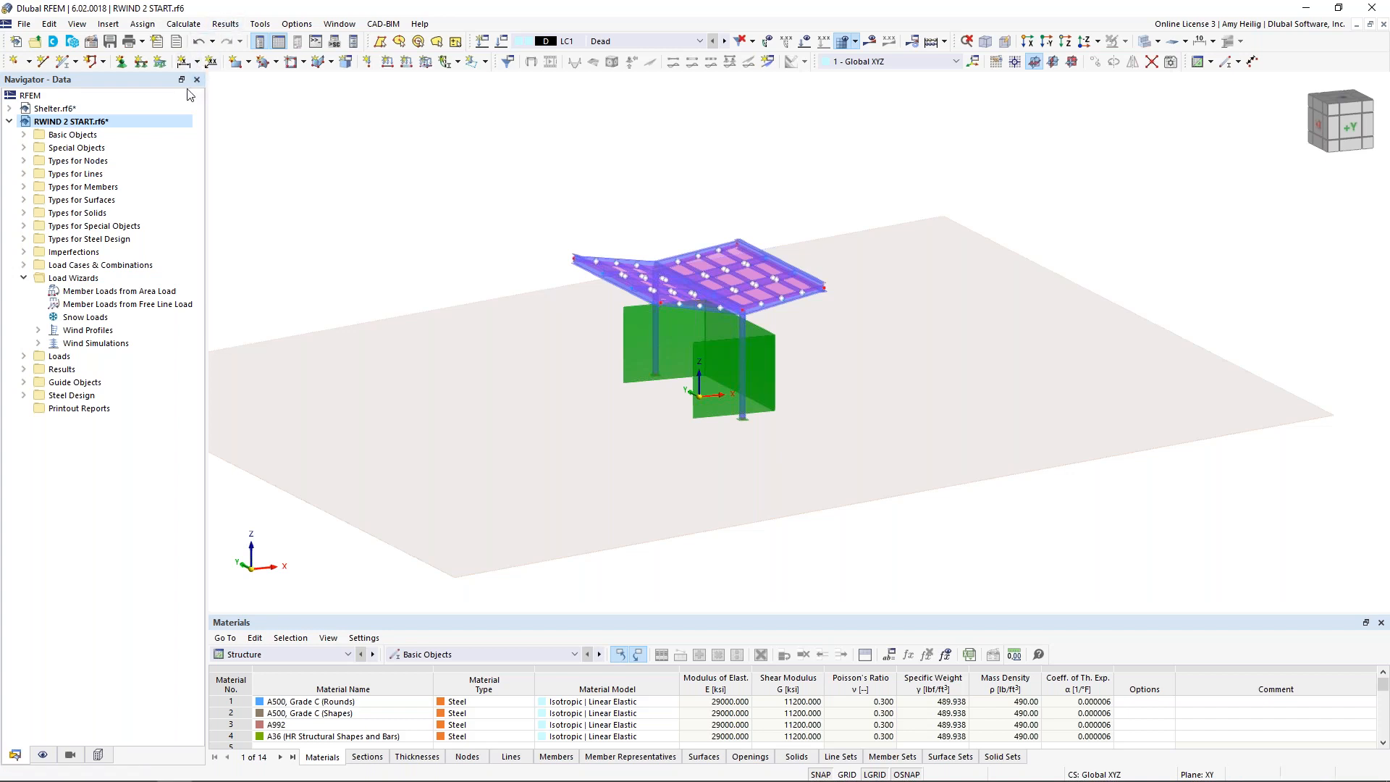
Step: Change the terrain definition in the model's base data to Table and open its coordinate table at the first row
{"action": "right_click", "coordinate": [114, 123]}
{"action": "left_click", "coordinate": [154, 132]}
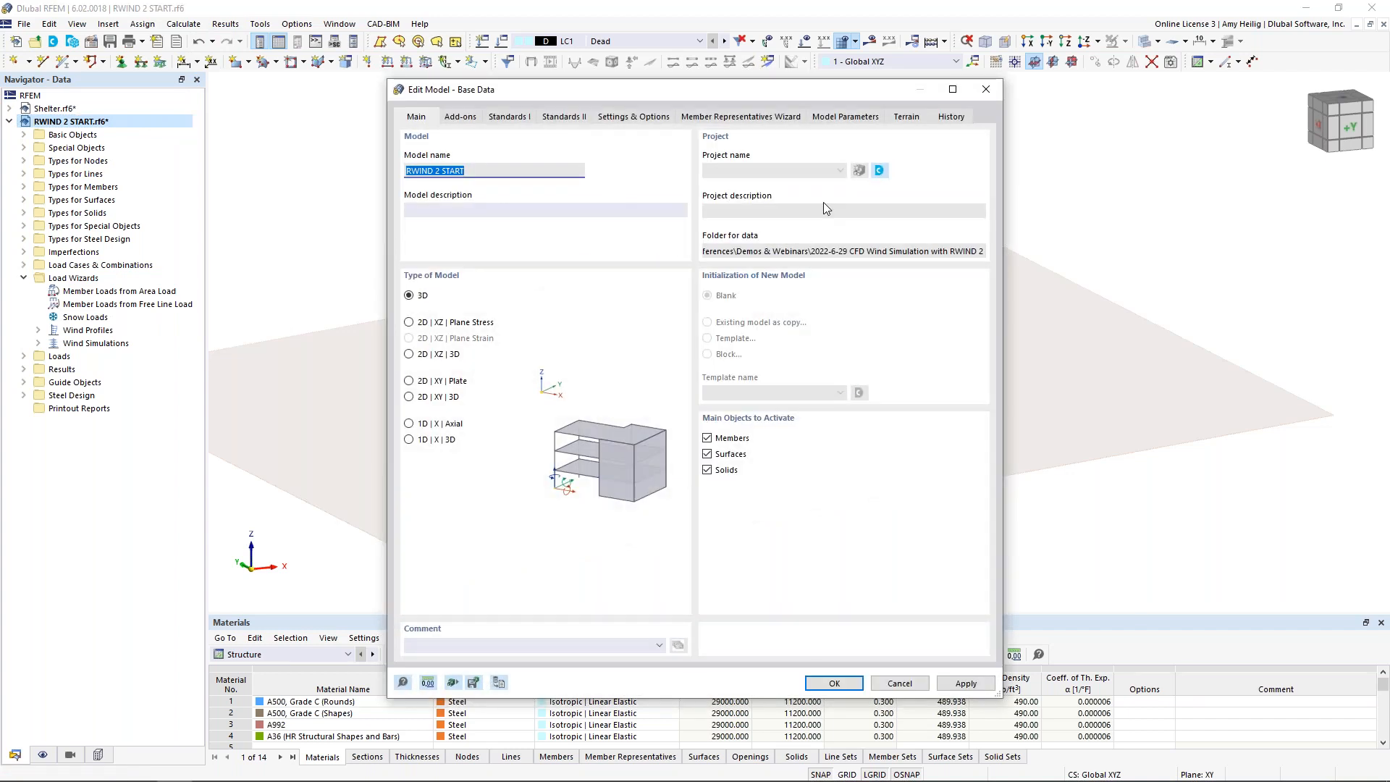
{"action": "left_click", "coordinate": [905, 116]}
{"action": "left_click", "coordinate": [543, 171]}
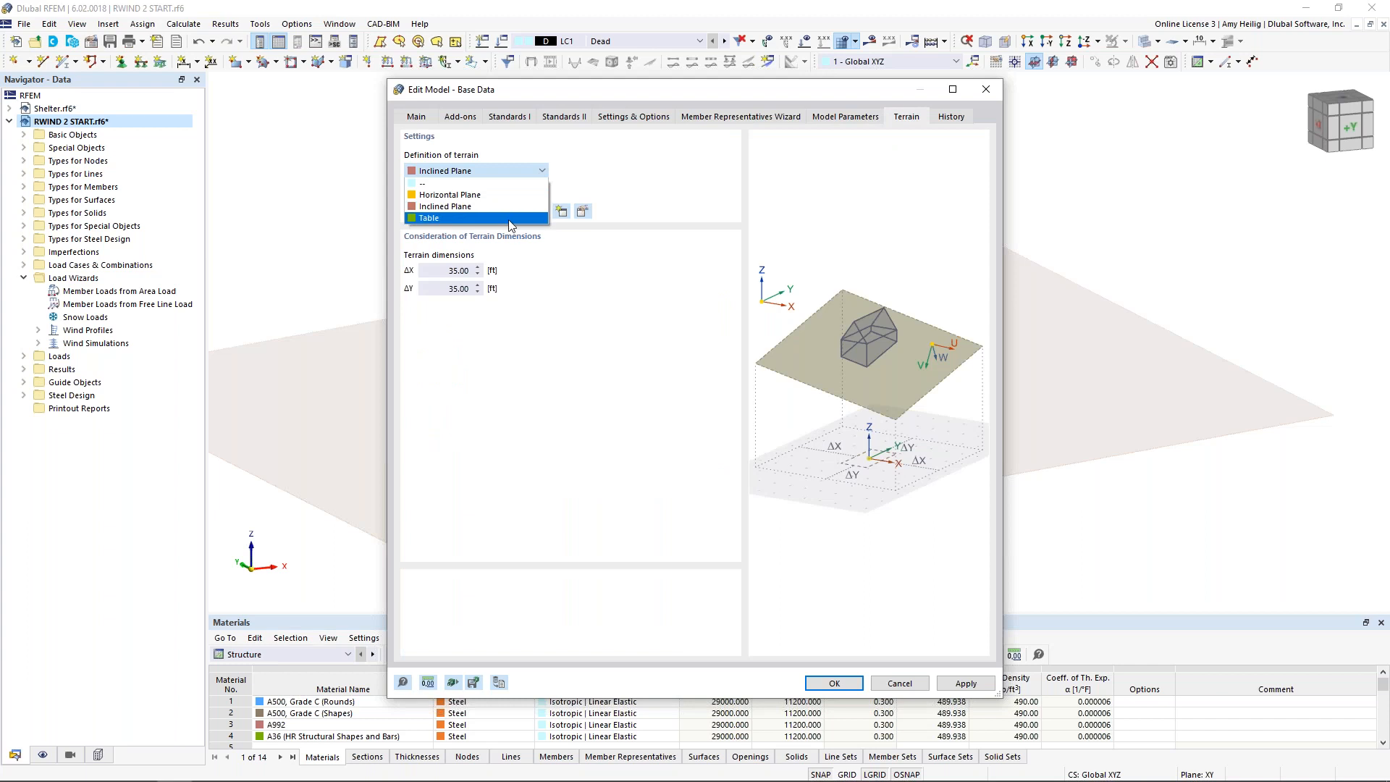
{"action": "left_click", "coordinate": [510, 218]}
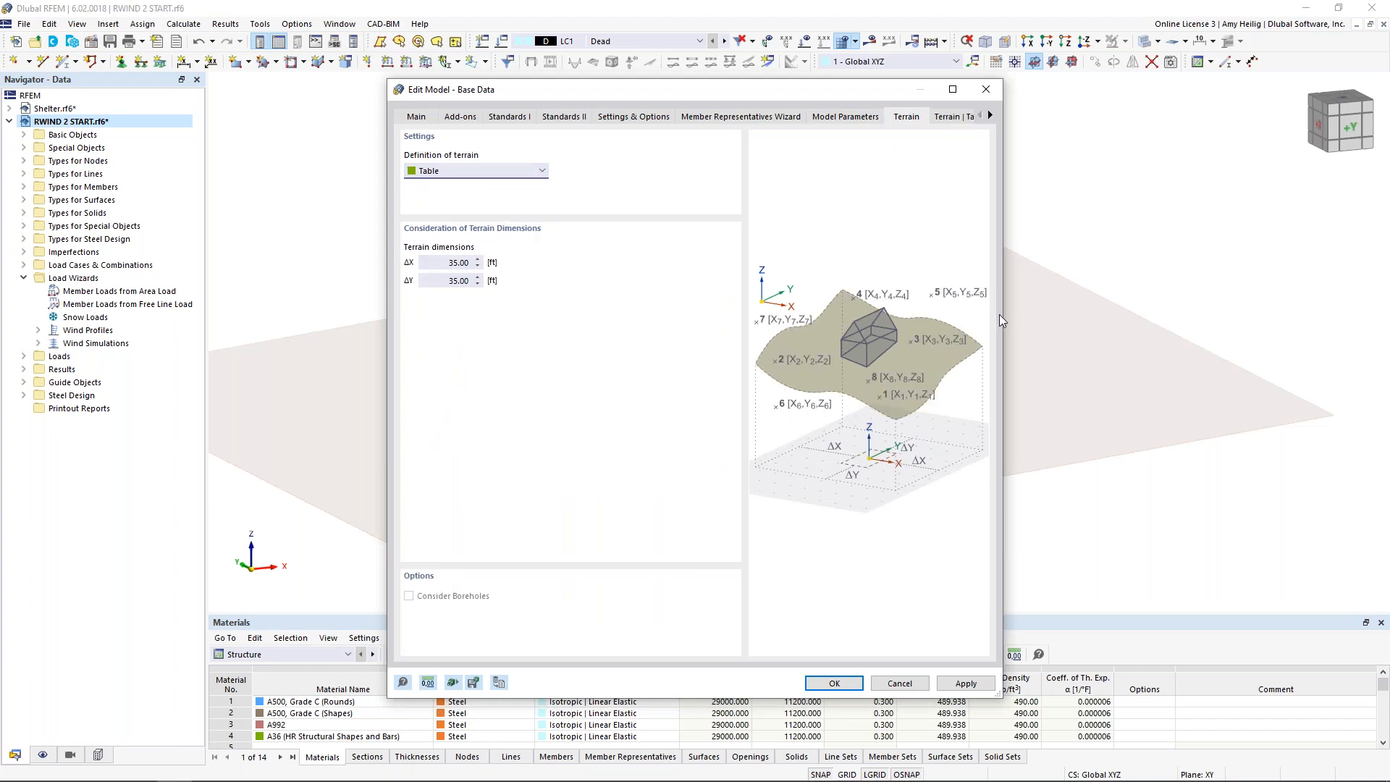
{"action": "left_click_drag", "start_coordinate": [1002, 316], "coordinate": [1105, 315]}
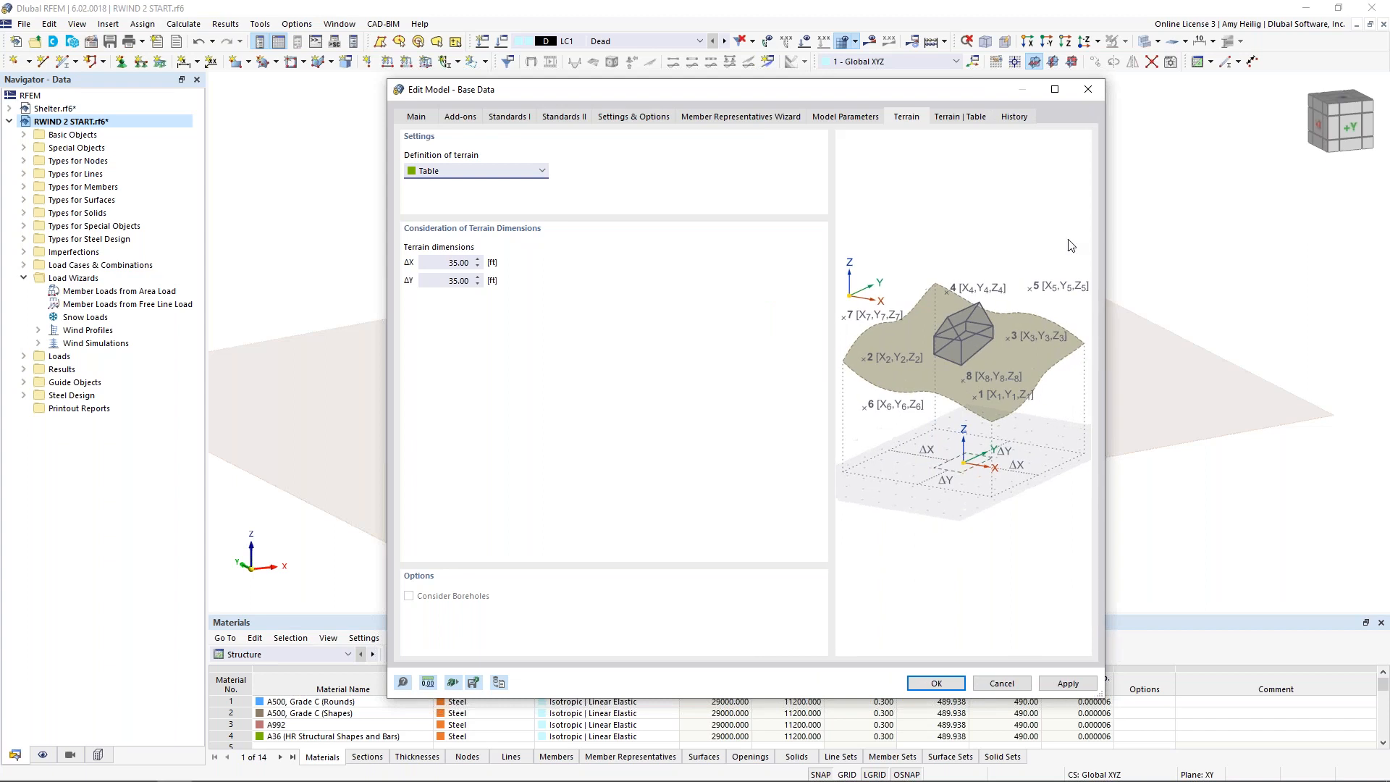
{"action": "left_click", "coordinate": [961, 118]}
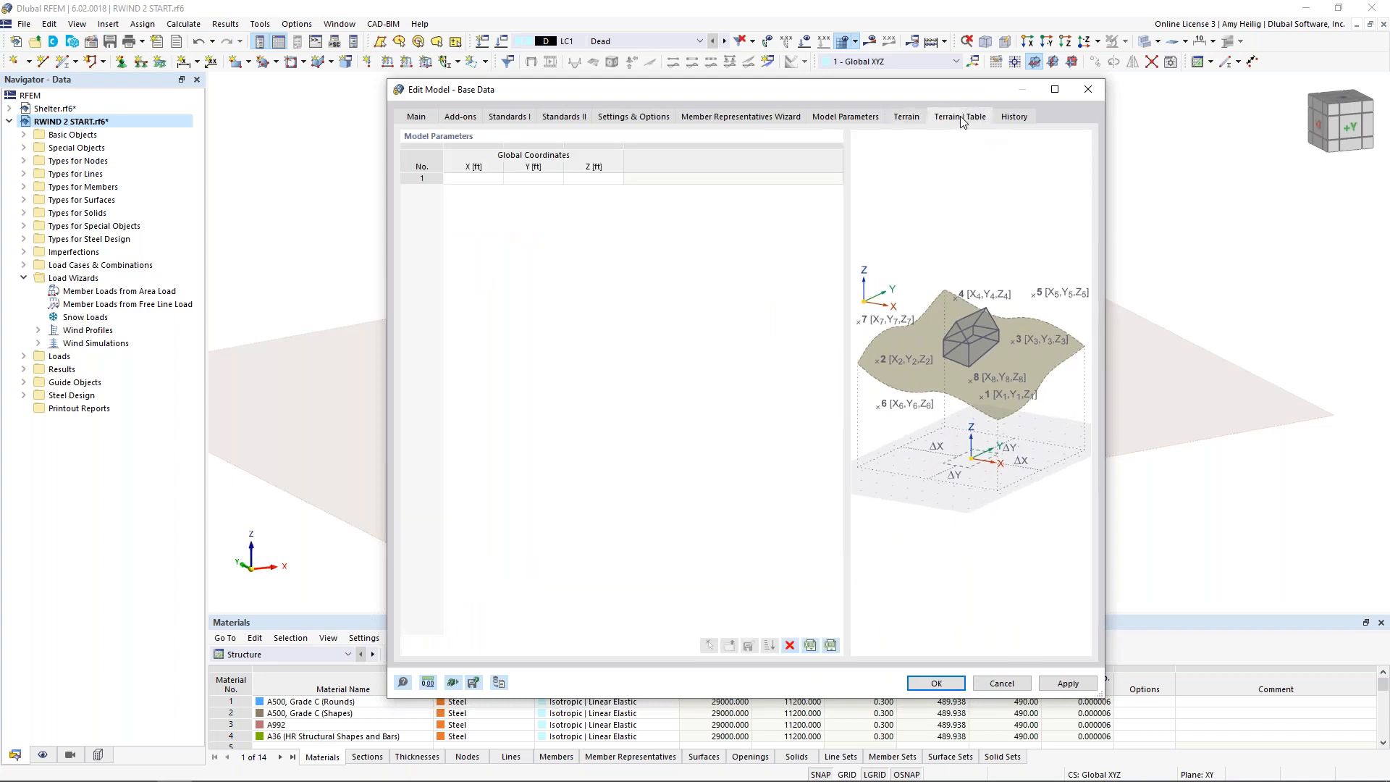
{"action": "left_click", "coordinate": [483, 181]}
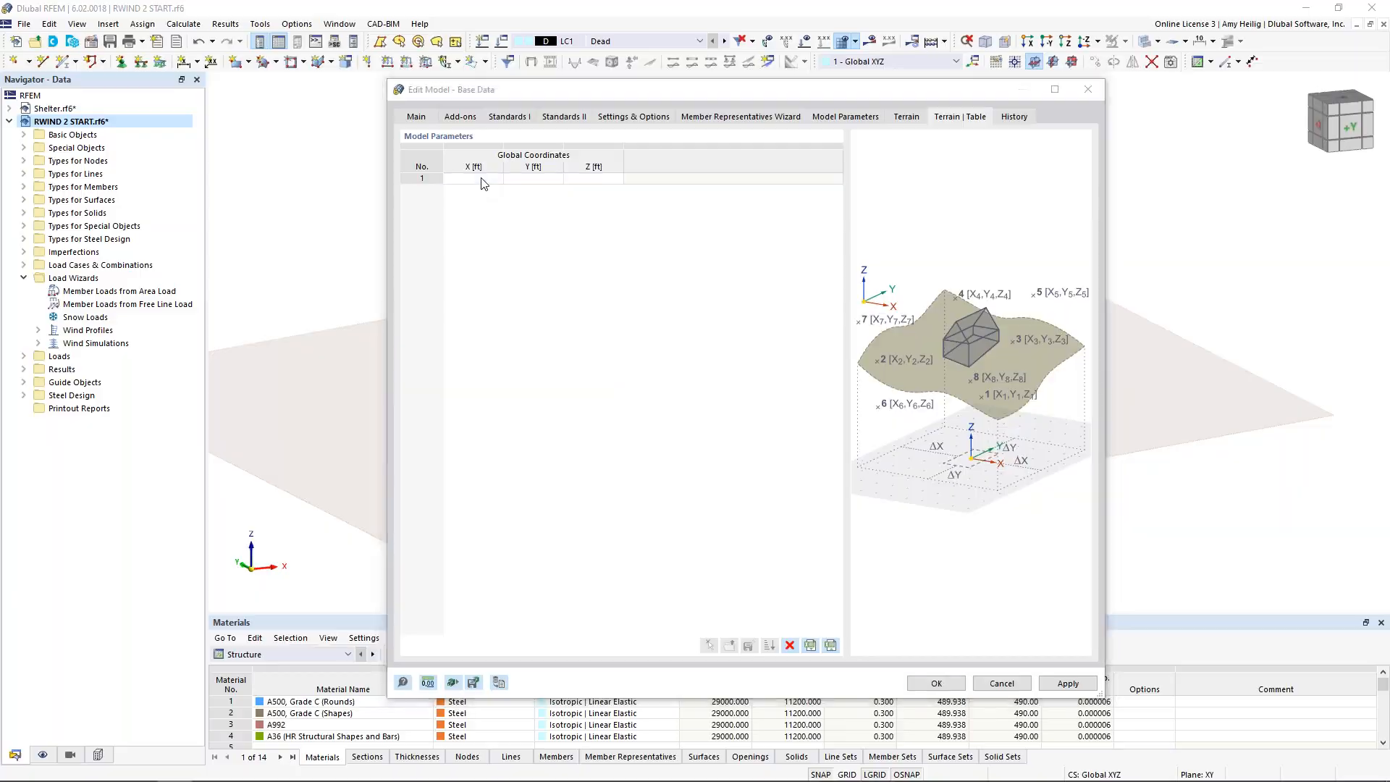
Step: Switch to Terrain Coordinates.xlsx in Excel and copy all the X, Y and Z coordinate values
{"action": "key", "text": "super+Tab"}
{"action": "left_click", "coordinate": [519, 359]}
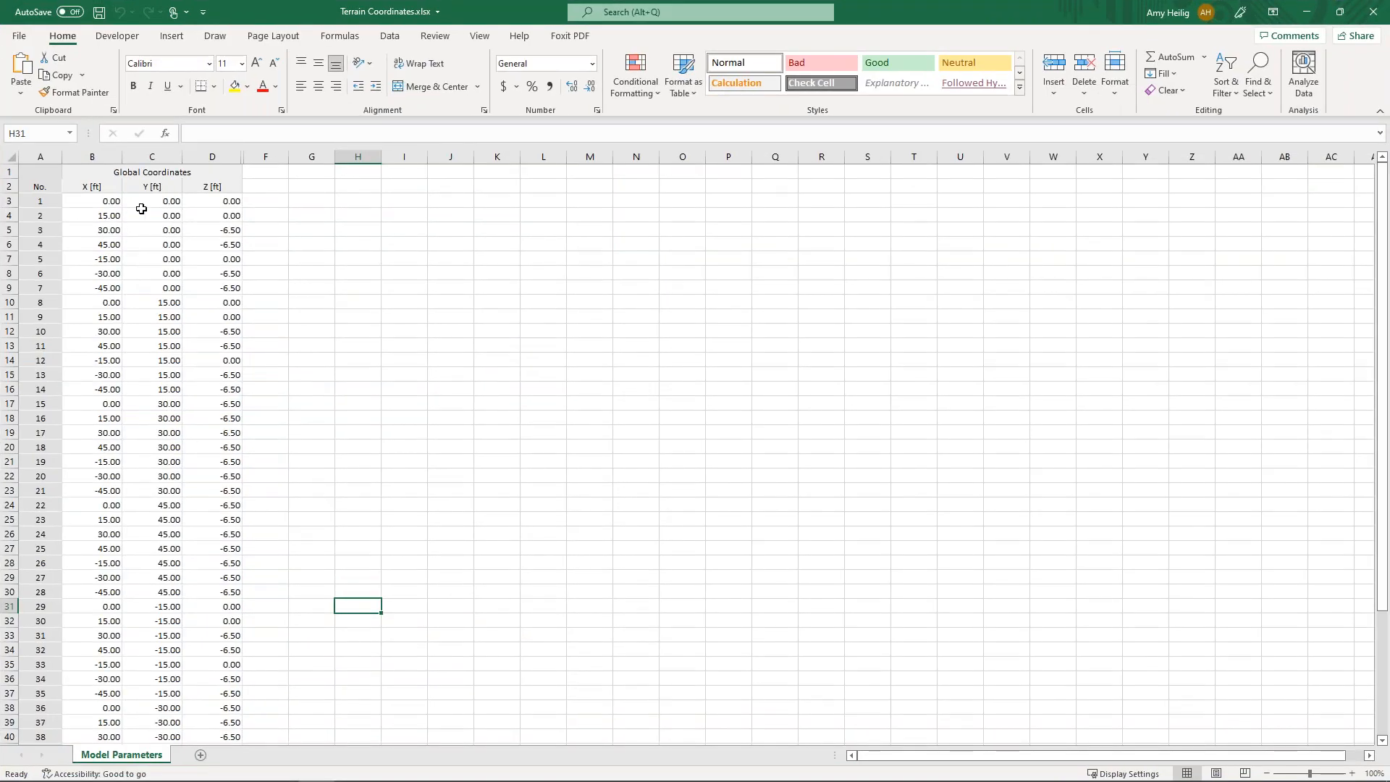
{"action": "left_click_drag", "start_coordinate": [117, 205], "coordinate": [222, 203]}
{"action": "key", "text": "ctrl+shift+Down"}
{"action": "key", "text": "ctrl+c"}
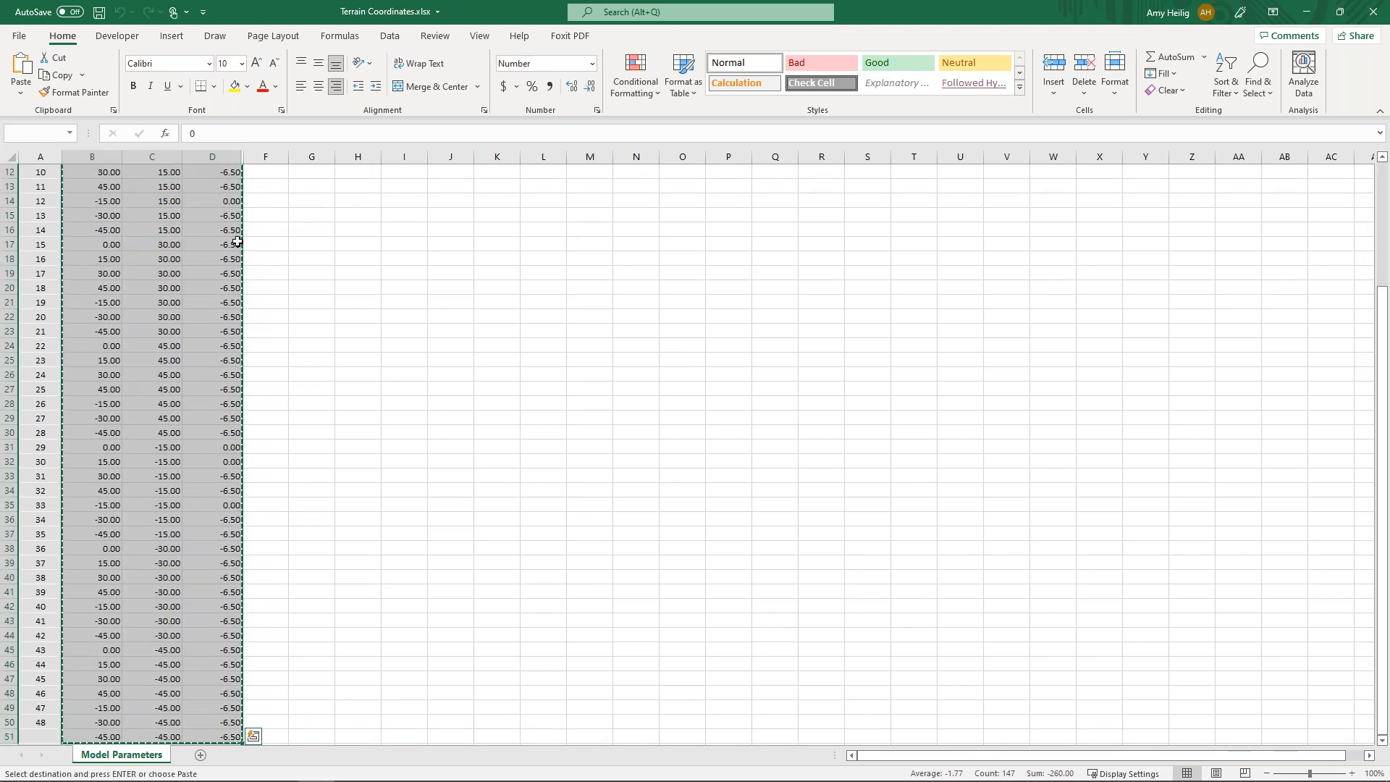
Step: Return to RFEM and paste the copied X, Y and Z coordinates into the terrain table from the first row
{"action": "key", "text": "super+Tab"}
{"action": "left_click", "coordinate": [488, 184]}
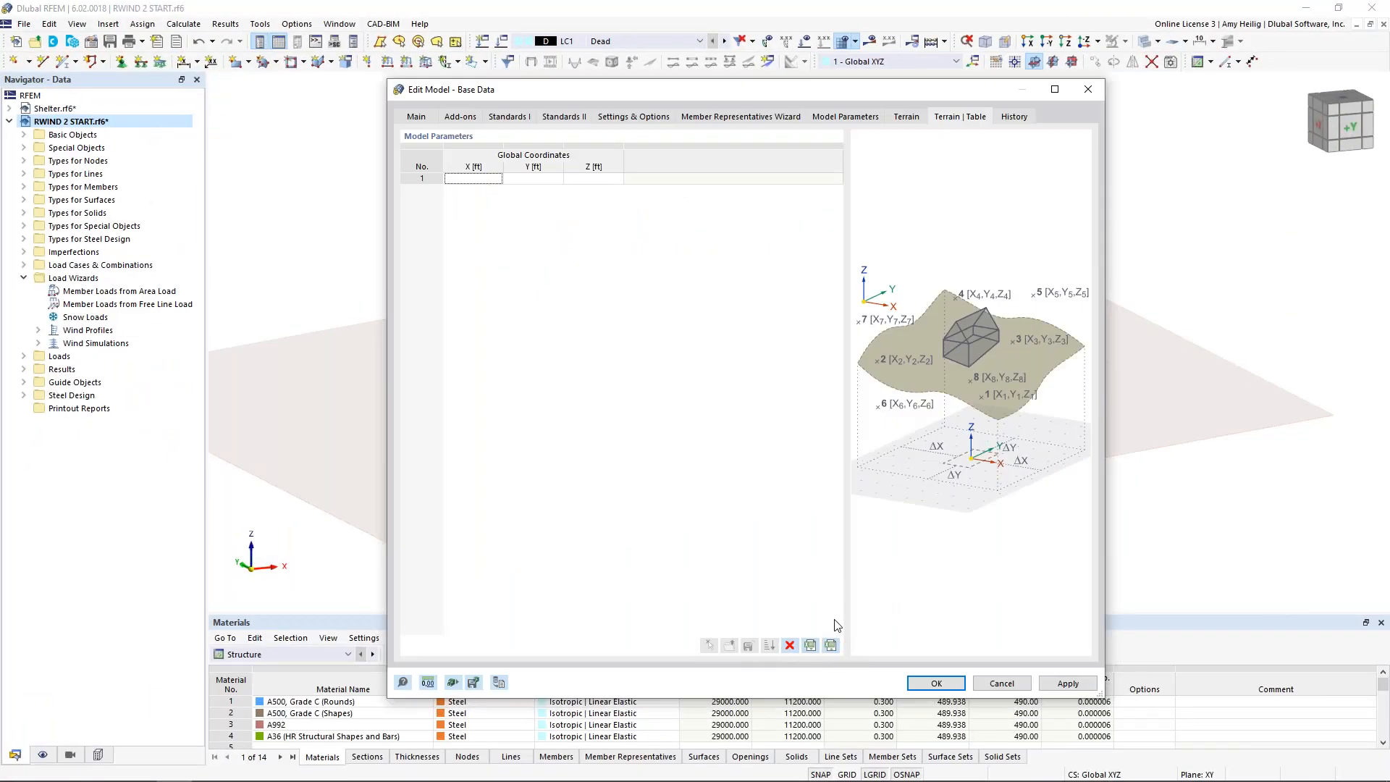
{"action": "left_click", "coordinate": [493, 181]}
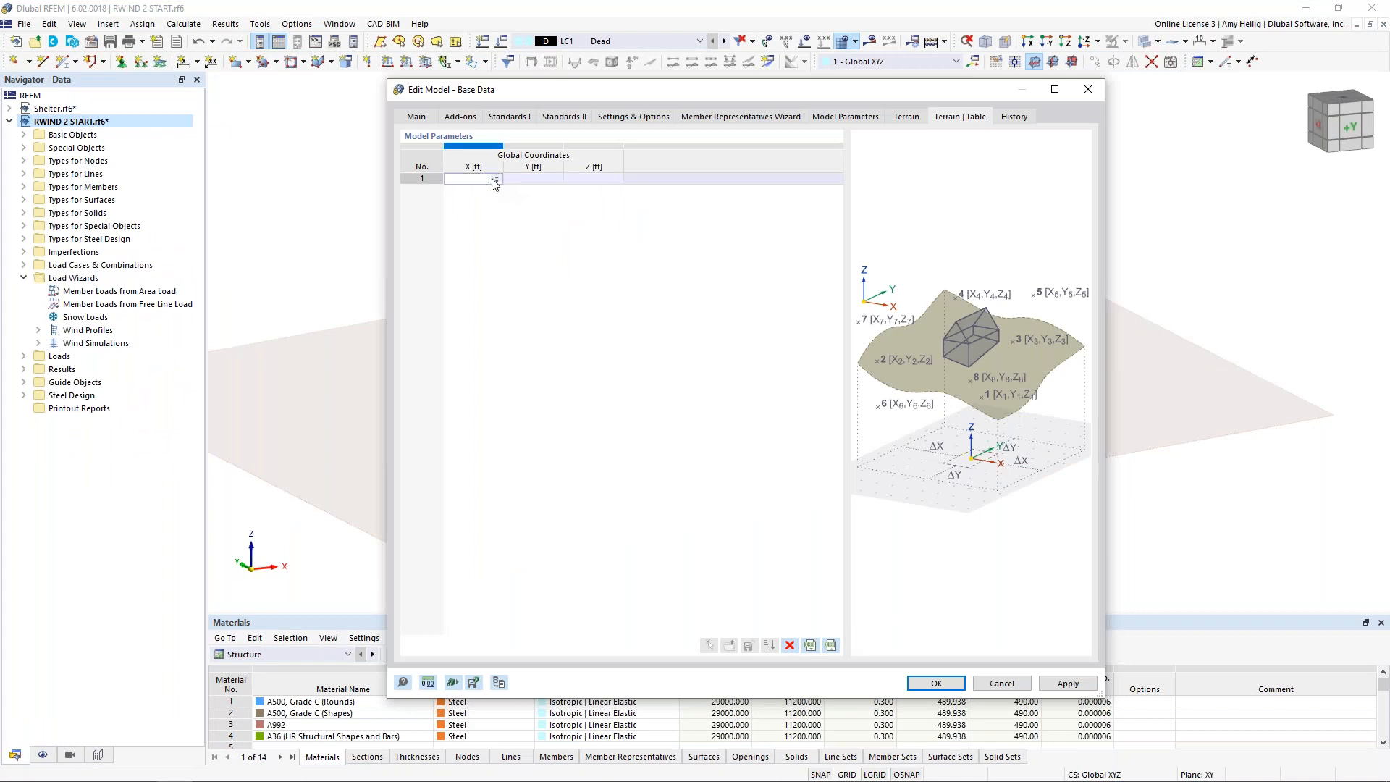
{"action": "key", "text": "ctrl+v"}
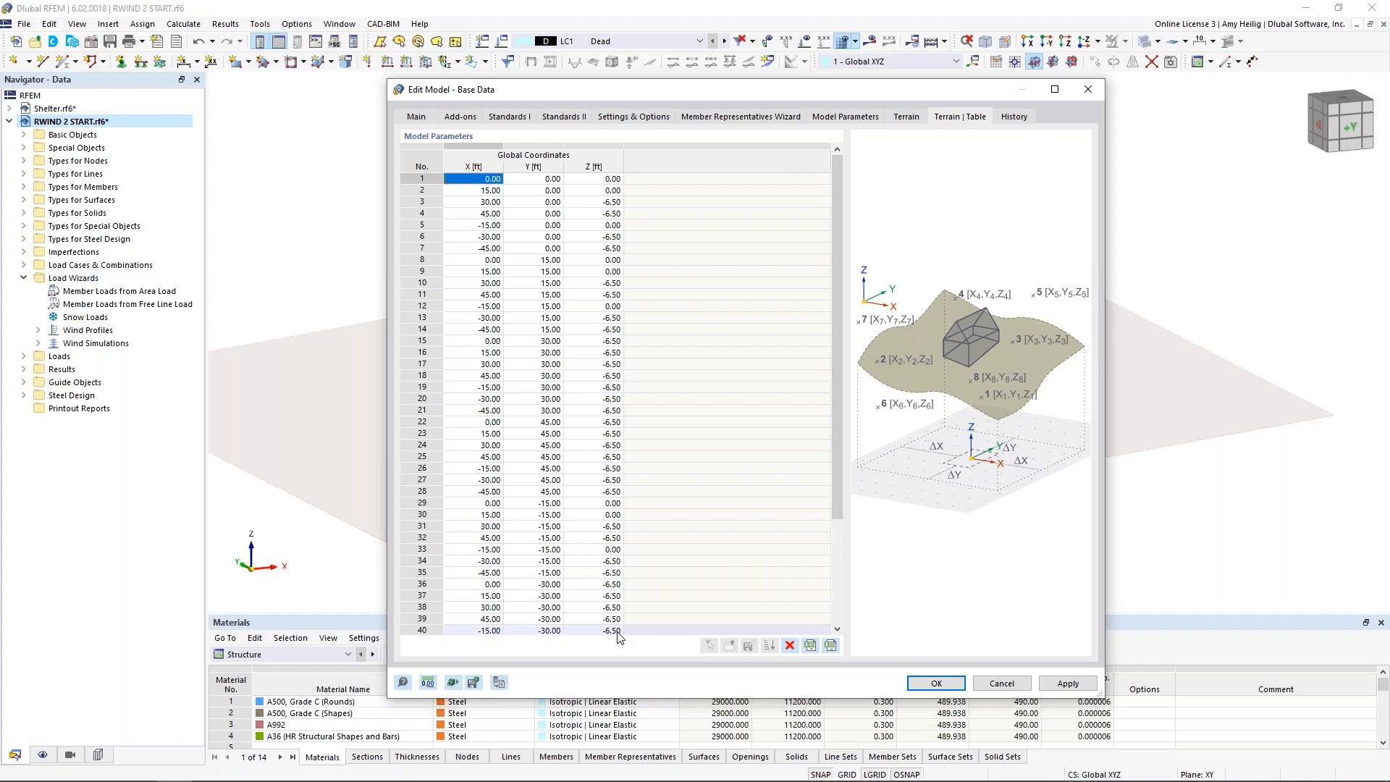
Step: Confirm the base data with the tabular terrain and inspect the shelter on the new terrain surface
{"action": "left_click", "coordinate": [932, 685]}
{"action": "scroll", "coordinate": [910, 443], "scroll_direction": "down", "scroll_amount": 3}
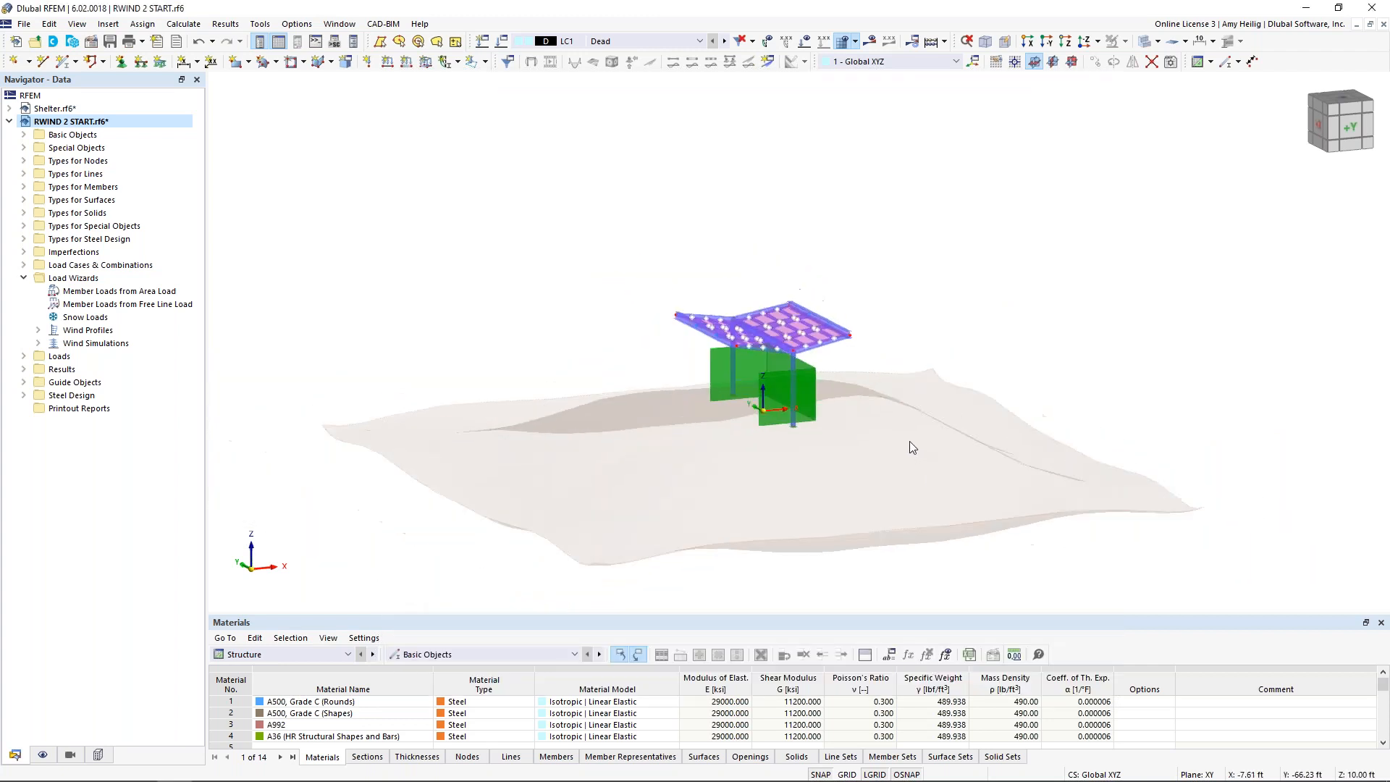
{"action": "mouse_move", "coordinate": [923, 485]}
{"action": "middle_mouse_down", "text": "ctrl"}
{"action": "mouse_move", "coordinate": [883, 460]}
{"action": "mouse_move", "coordinate": [934, 435]}
{"action": "mouse_move", "coordinate": [823, 437]}
{"action": "mouse_move", "coordinate": [927, 478]}
{"action": "middle_mouse_up", "text": "ctrl"}
{"action": "scroll", "coordinate": [810, 423], "scroll_direction": "up", "scroll_amount": 3}
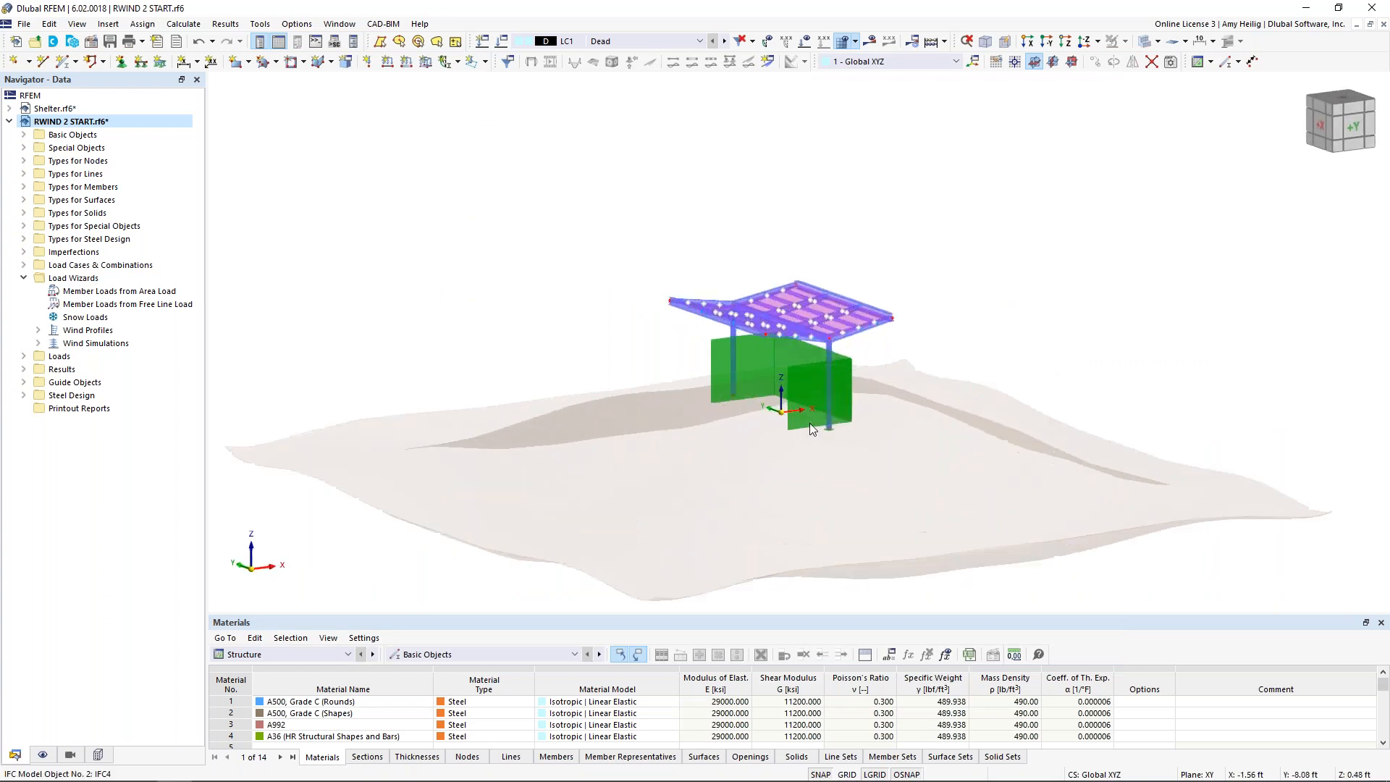
{"action": "mouse_move", "coordinate": [810, 423]}
{"action": "middle_mouse_down", "text": "ctrl"}
{"action": "mouse_move", "coordinate": [779, 434]}
{"action": "mouse_move", "coordinate": [796, 438]}
{"action": "middle_mouse_up", "text": "ctrl"}
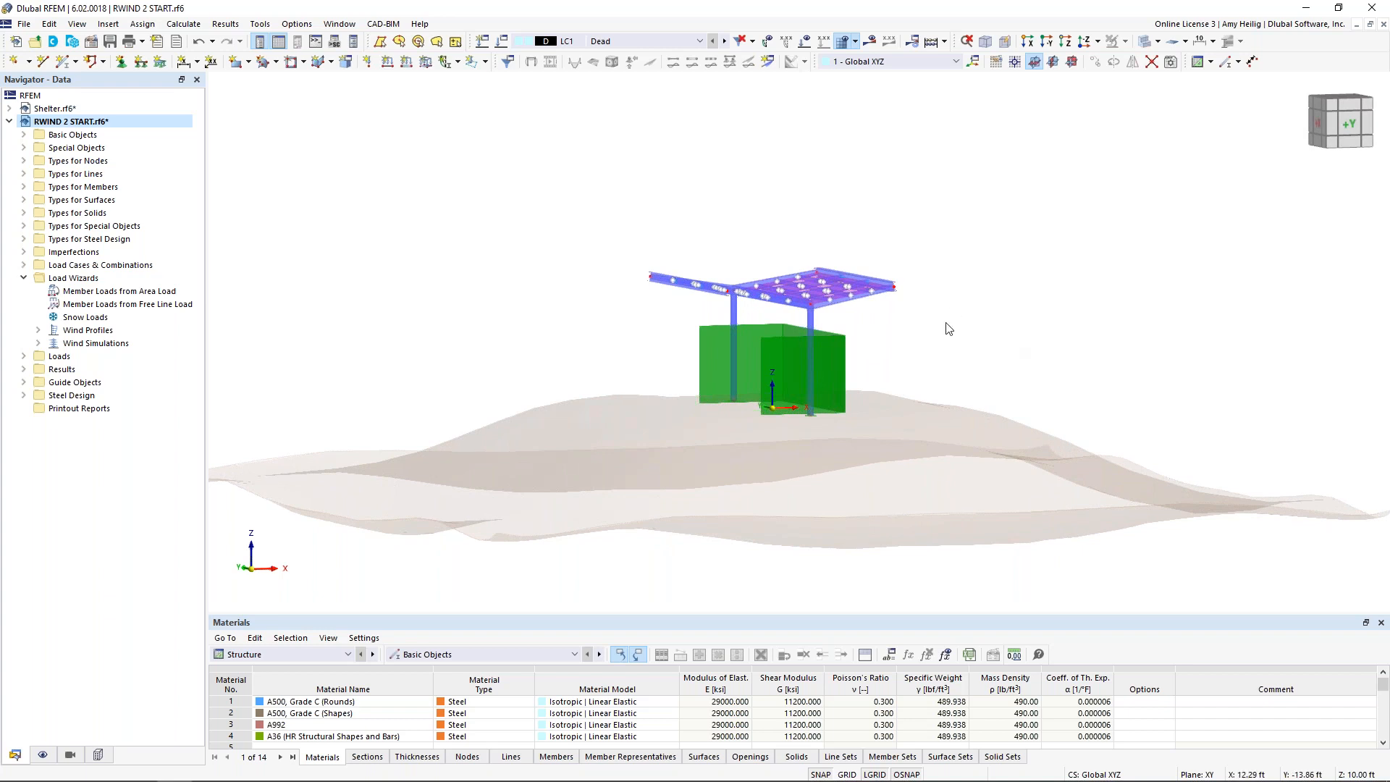
Step: Select the shelter's walls, columns, main beam and roof surfaces and show only the selected and related objects
{"action": "left_click_drag", "start_coordinate": [892, 366], "coordinate": [676, 327]}
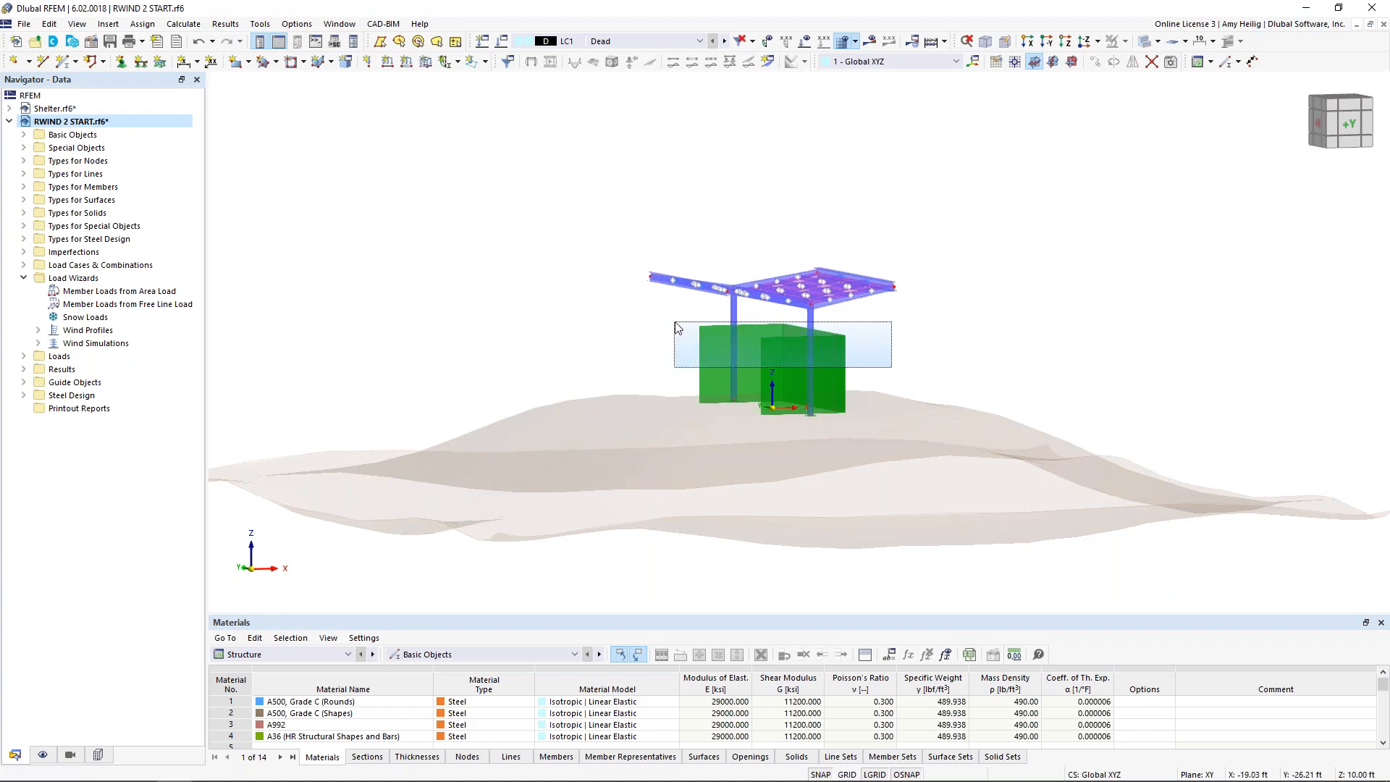
{"action": "left_click_drag", "start_coordinate": [676, 327], "coordinate": [676, 327]}
{"action": "scroll", "coordinate": [828, 312], "scroll_direction": "up", "scroll_amount": 4}
{"action": "middle_click_drag", "start_coordinate": [920, 341], "coordinate": [666, 328], "text": "shift"}
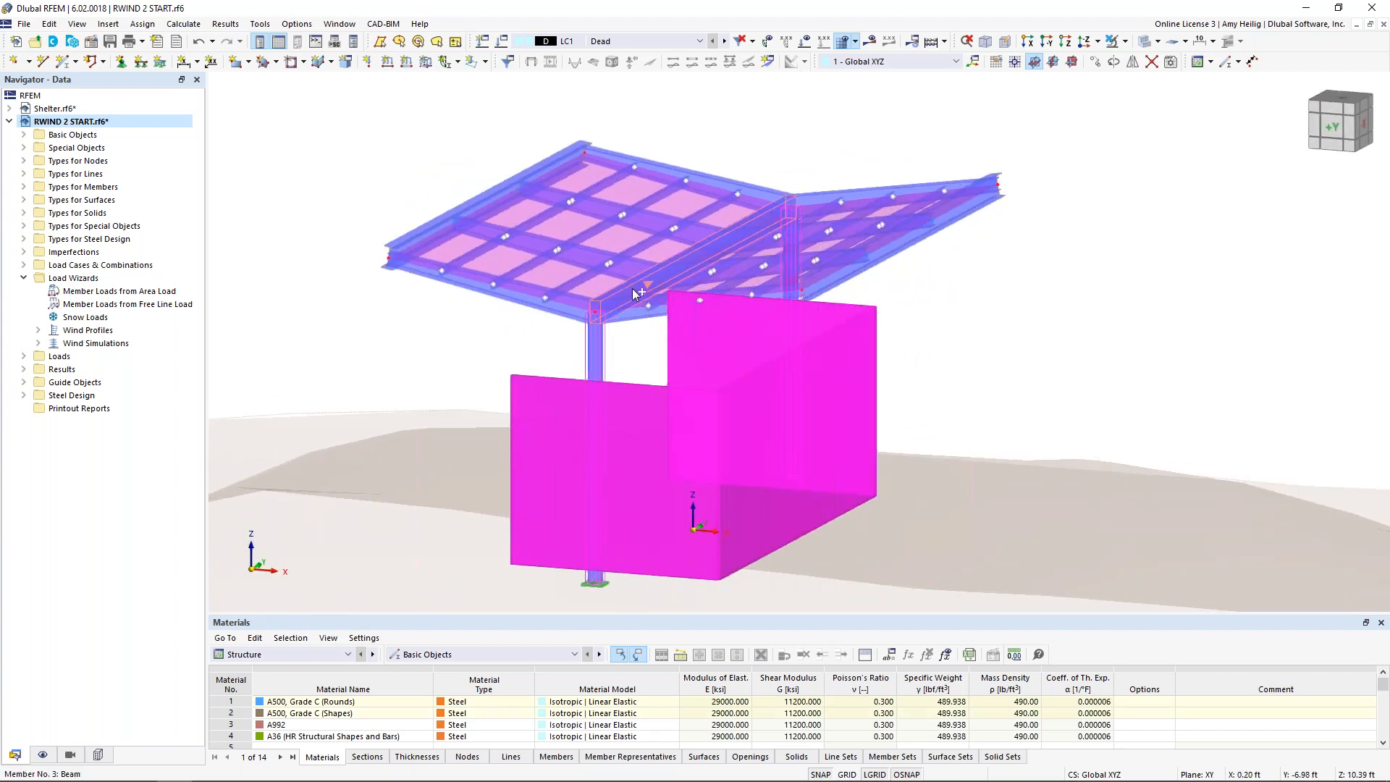
{"action": "middle_click_drag", "start_coordinate": [1051, 345], "coordinate": [1159, 361], "text": "ctrl"}
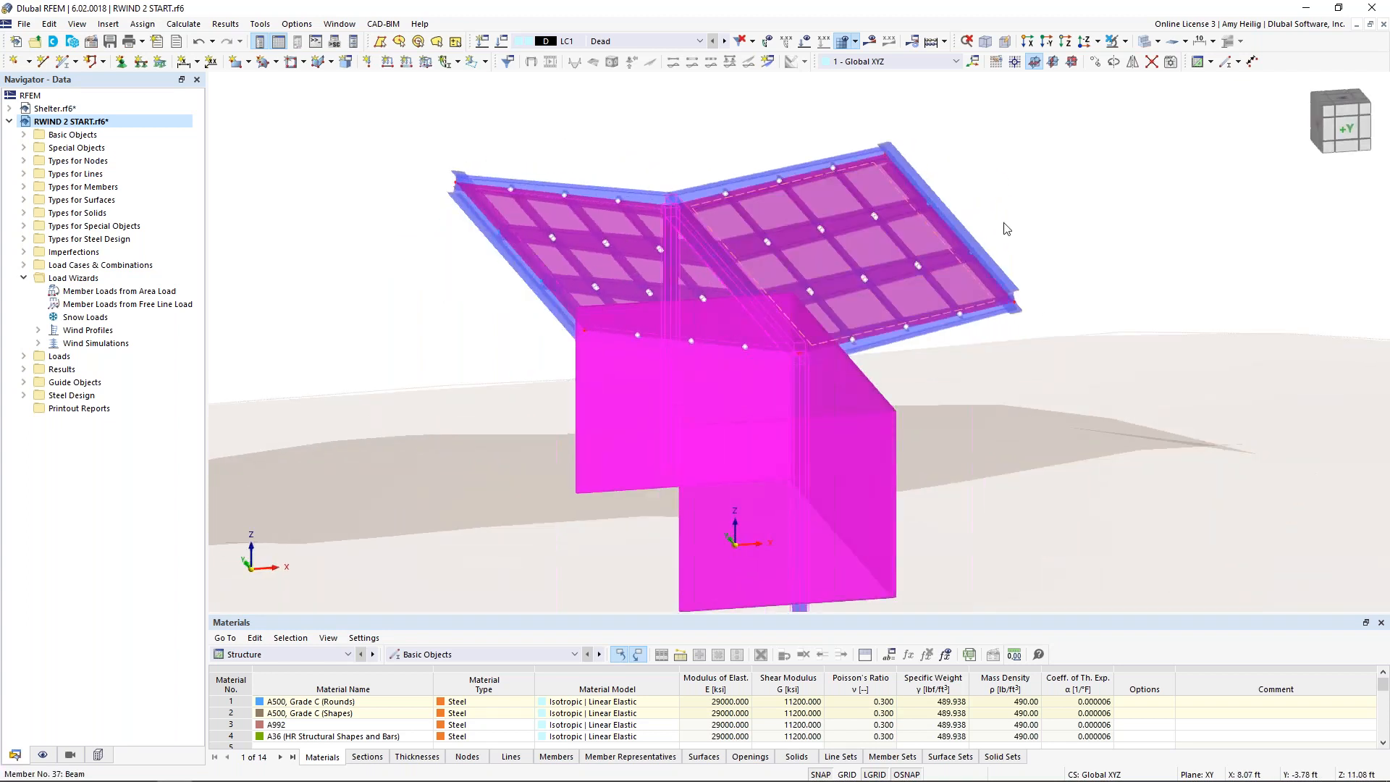
{"action": "left_click", "coordinate": [1125, 41]}
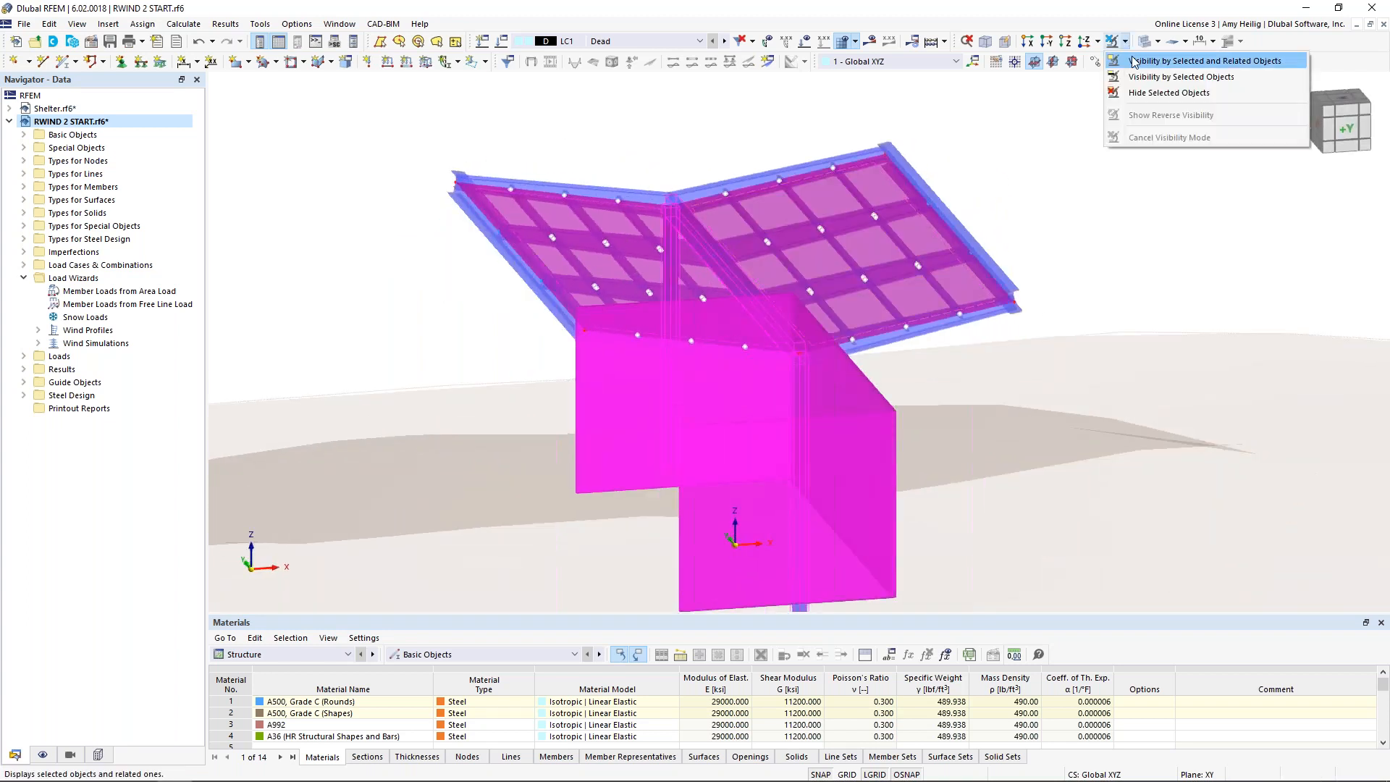
{"action": "left_click", "coordinate": [1134, 62]}
{"action": "middle_click_drag", "start_coordinate": [1059, 378], "coordinate": [1079, 337]}
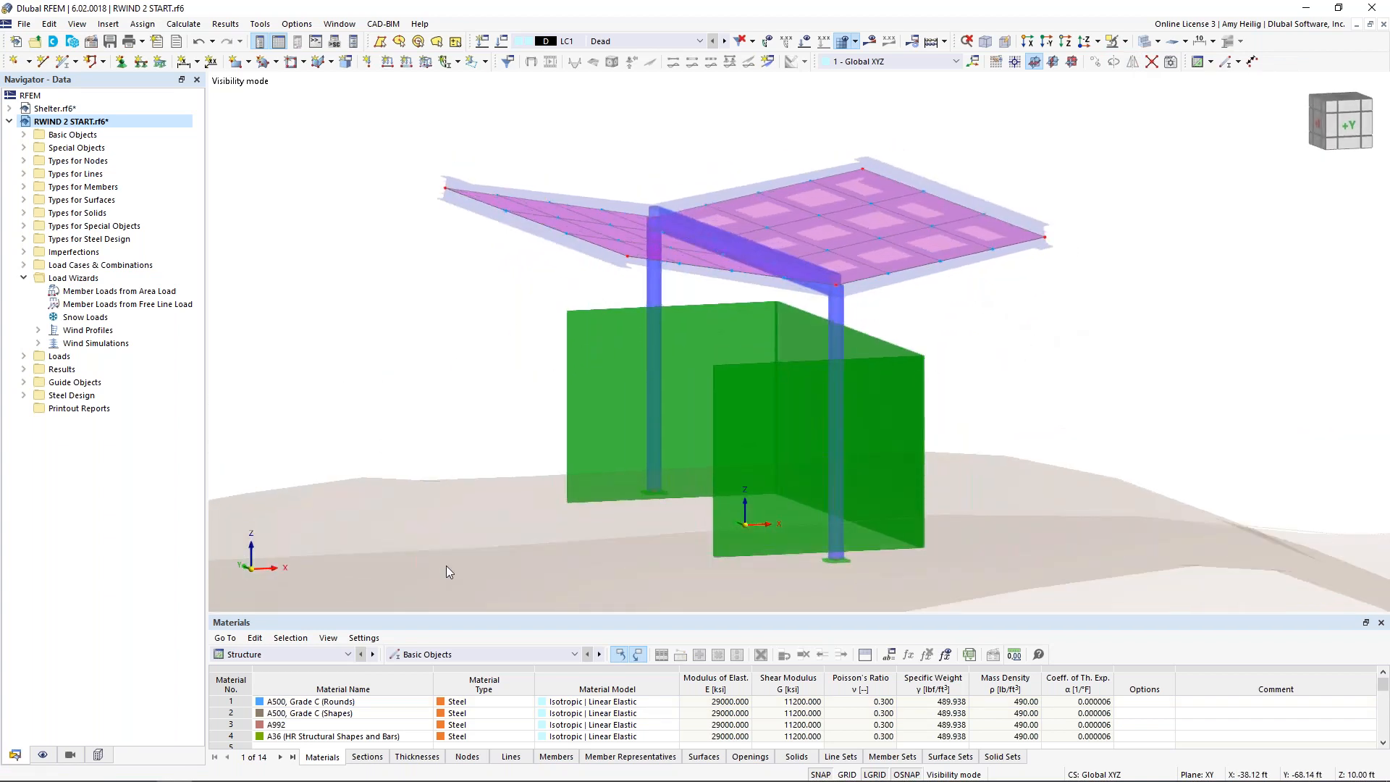
Step: Enable the surrounding model for all IFC objects in the mesh settings for wind simulation and confirm
{"action": "left_click", "coordinate": [186, 25]}
{"action": "left_click", "coordinate": [351, 181]}
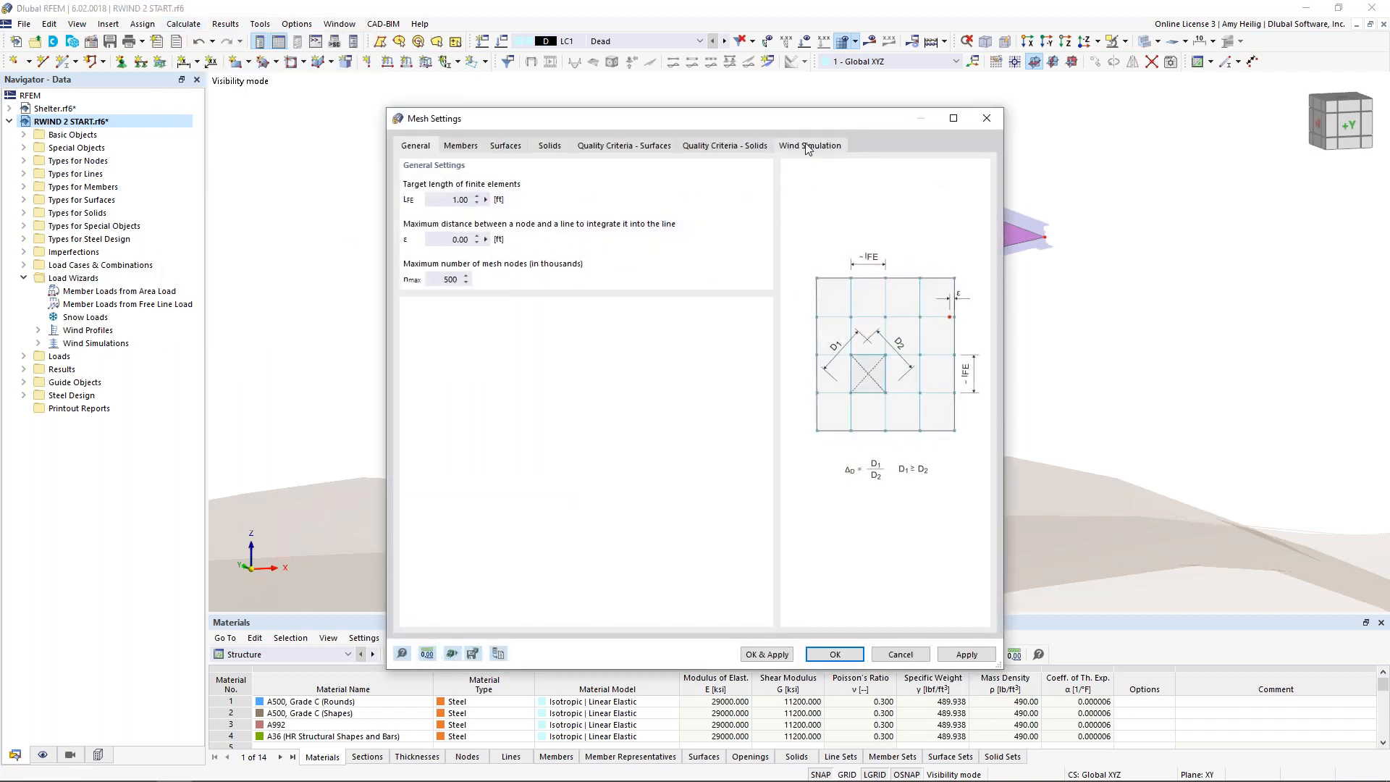
{"action": "left_click", "coordinate": [808, 147]}
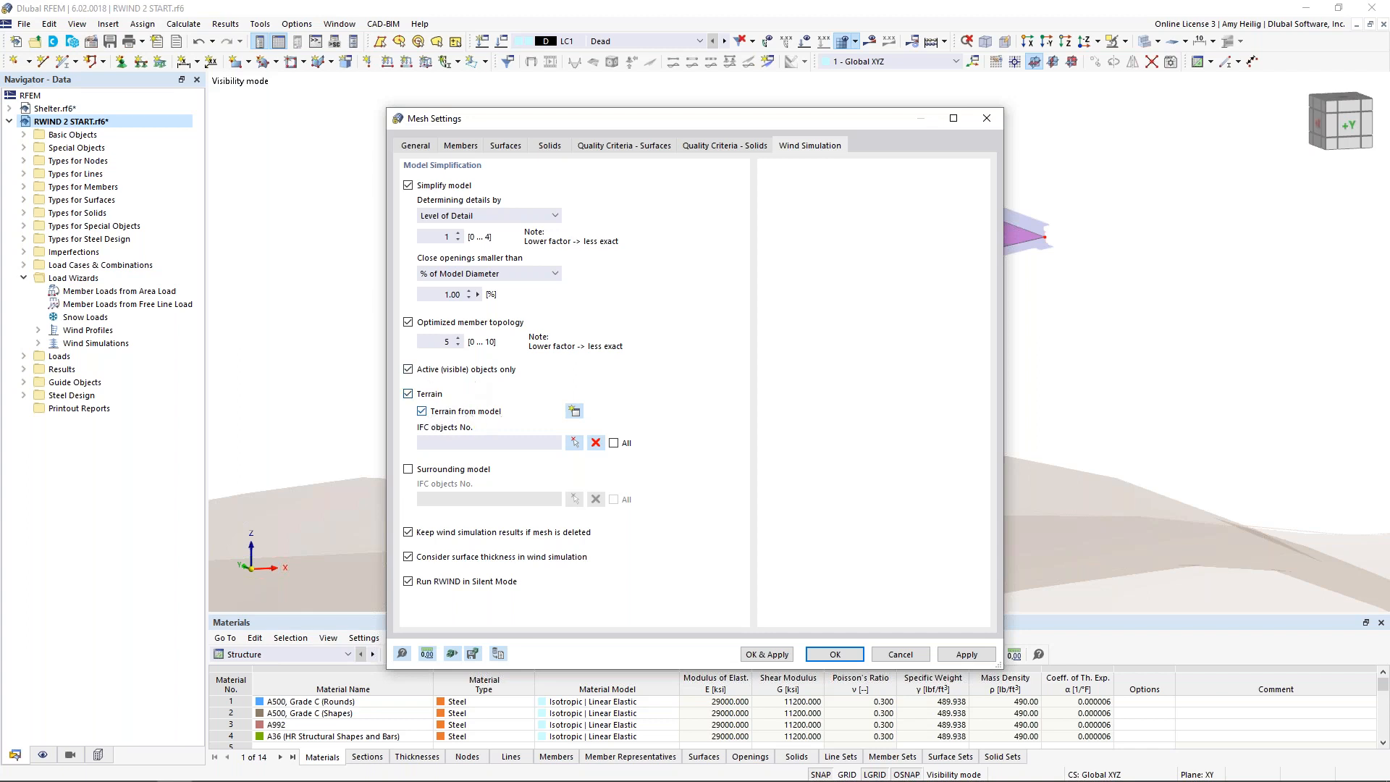
{"action": "left_click", "coordinate": [408, 469]}
{"action": "left_click", "coordinate": [614, 500]}
{"action": "left_click", "coordinate": [836, 656]}
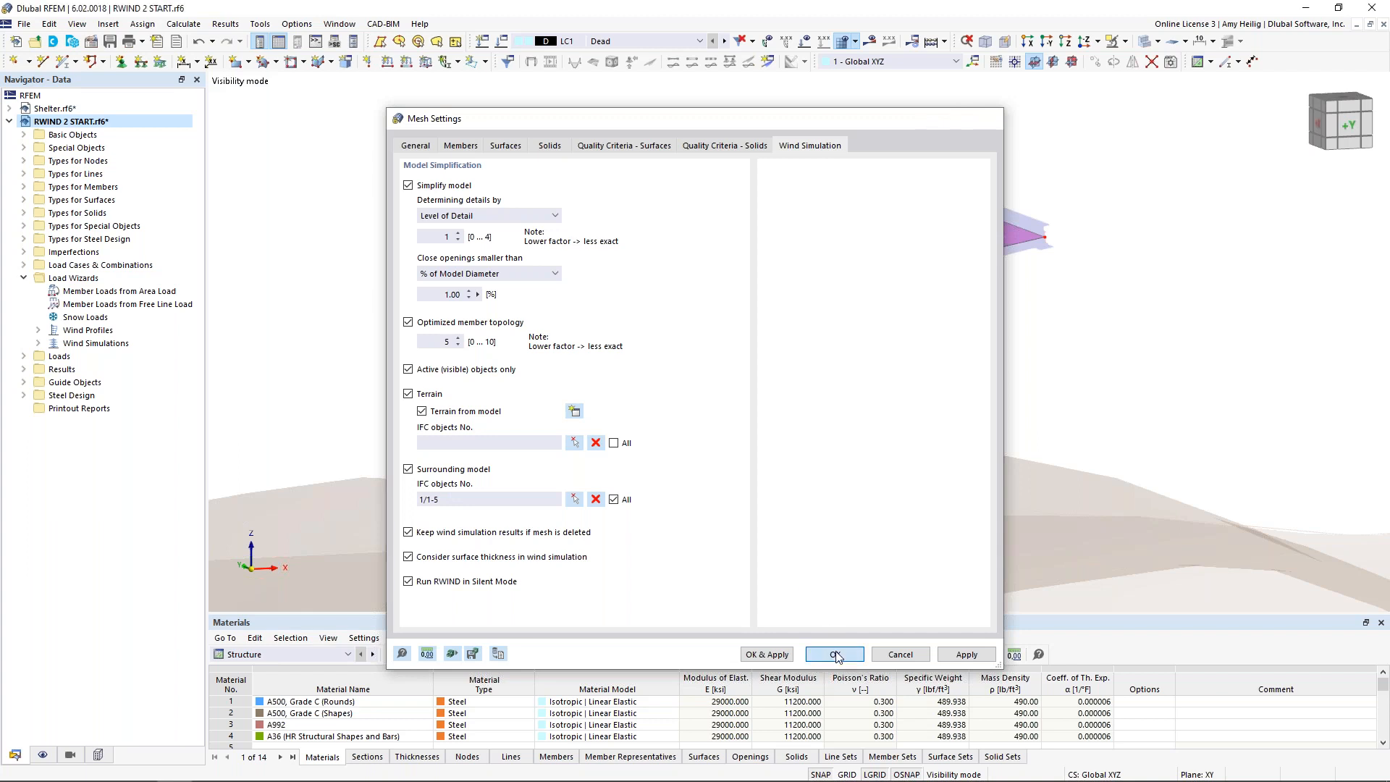
Step: Open load case LC3 Wind 1 in RWIND from its wind simulation settings and switch to the RWIND window
{"action": "left_click", "coordinate": [503, 44]}
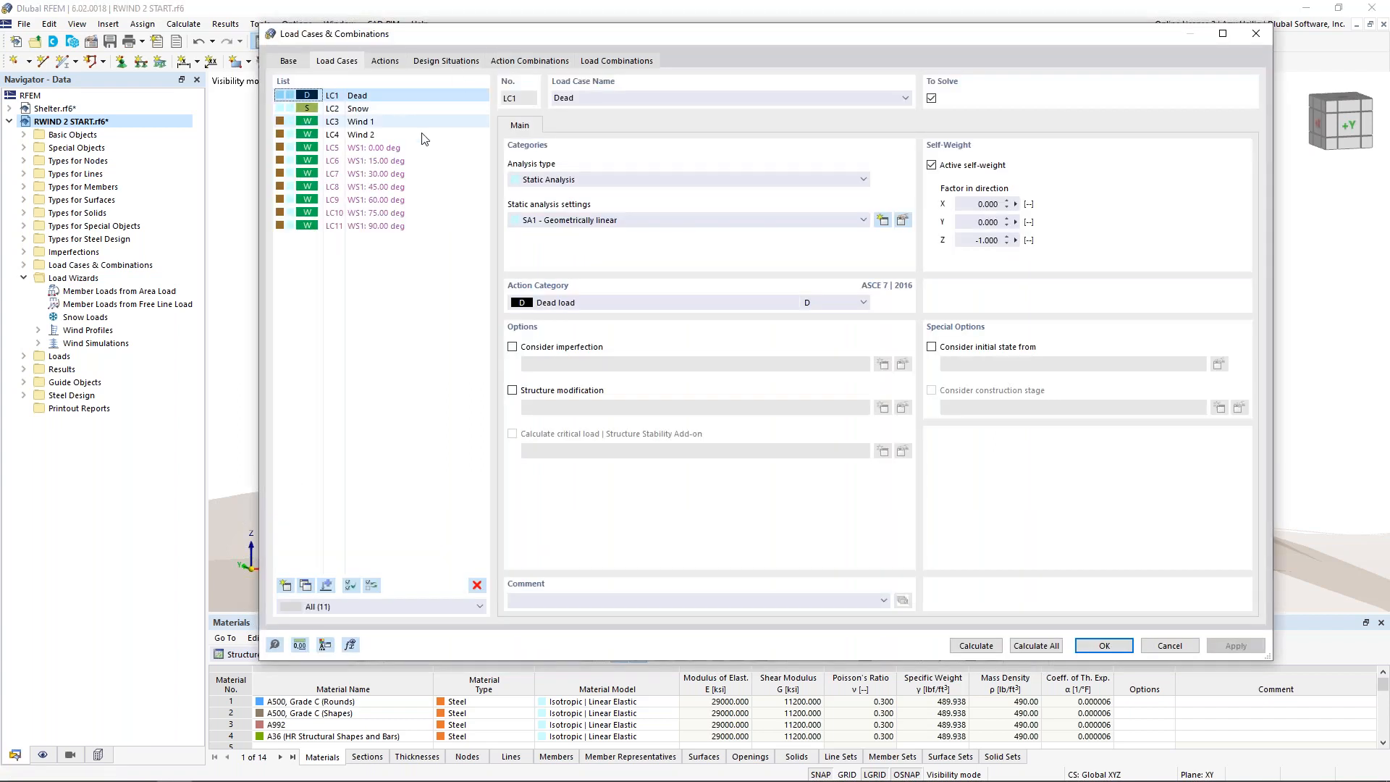
{"action": "left_click", "coordinate": [397, 123]}
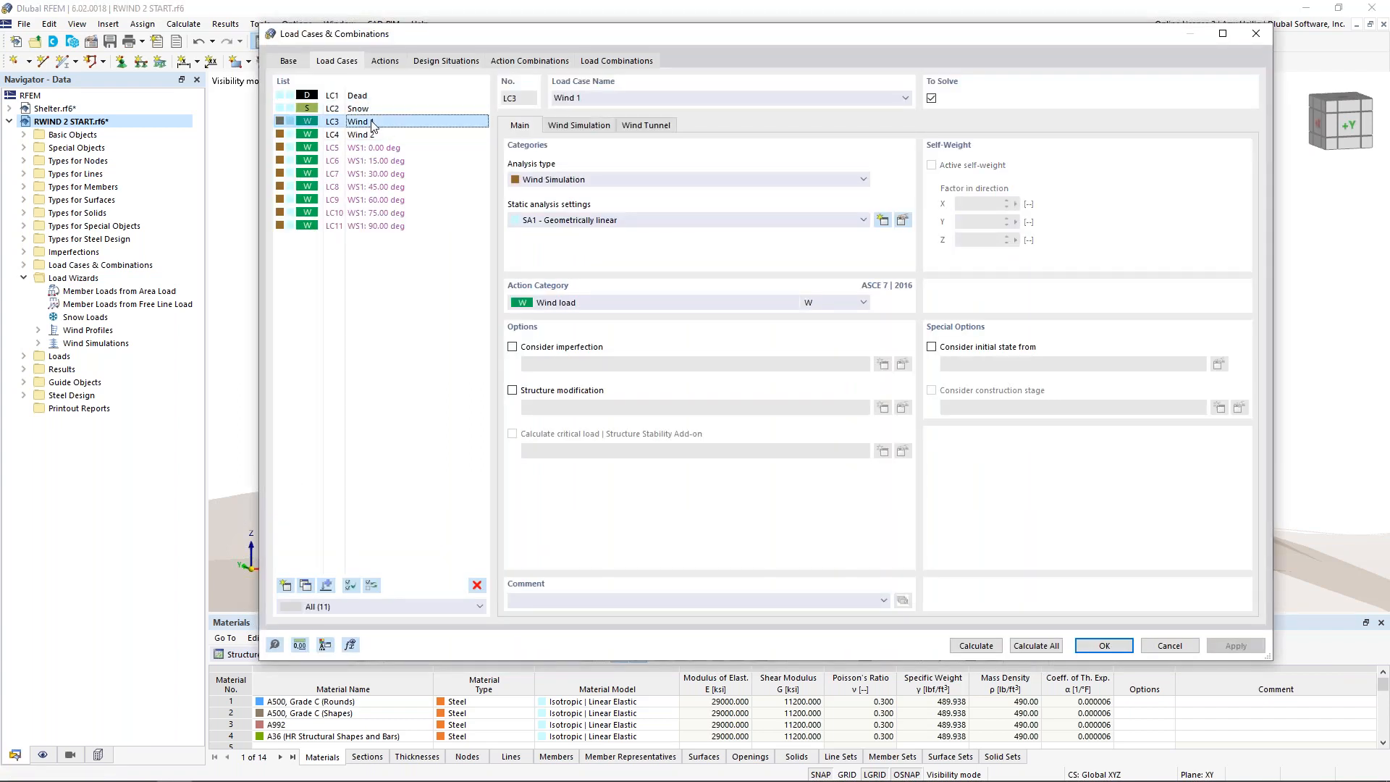
{"action": "left_click", "coordinate": [572, 126]}
{"action": "left_click", "coordinate": [903, 281]}
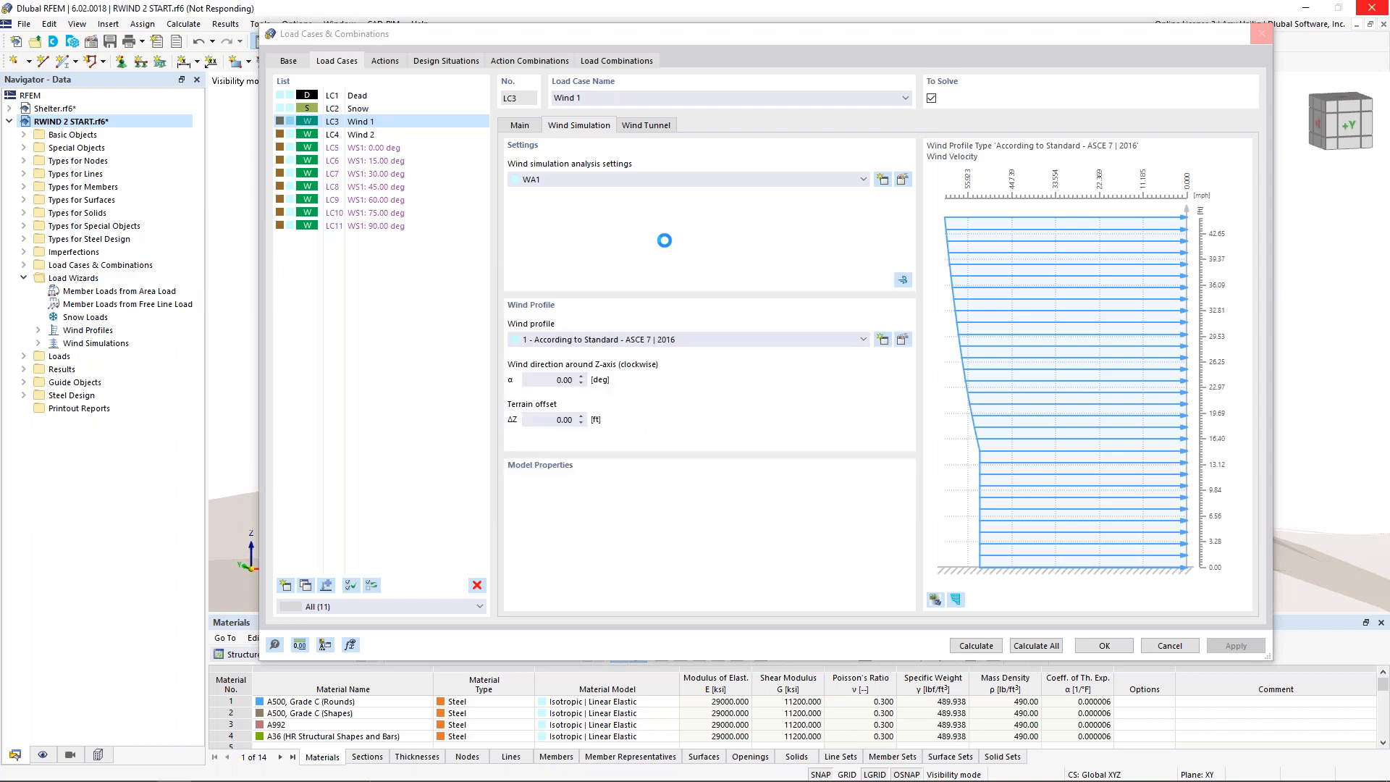
{"action": "key", "text": "super+Tab"}
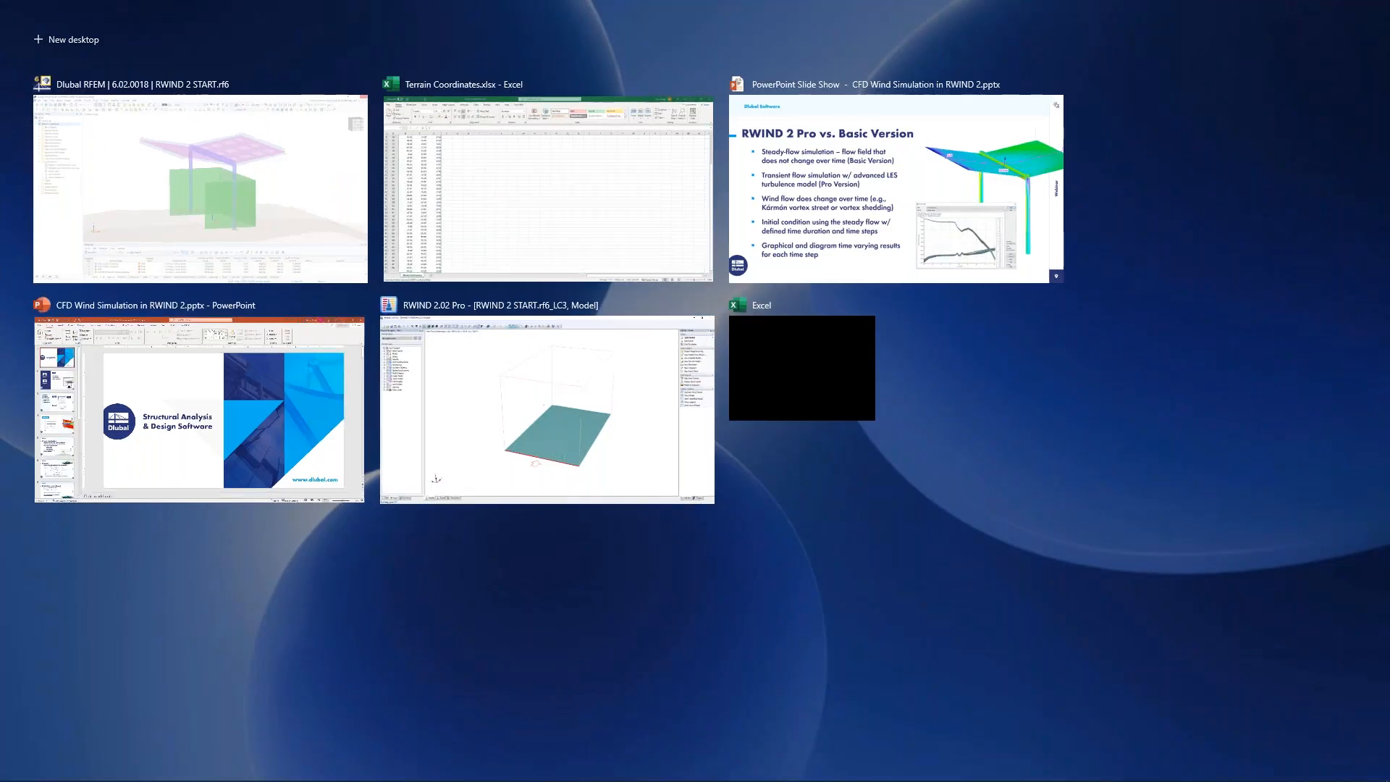
{"action": "left_click", "coordinate": [628, 399]}
Step: Examine the shelter, IFC walls and terrain inside the wind tunnel in the simulation and model views
{"action": "middle_click_drag", "start_coordinate": [1074, 452], "coordinate": [896, 366], "text": "ctrl"}
{"action": "scroll", "coordinate": [711, 464], "scroll_direction": "up", "scroll_amount": 5}
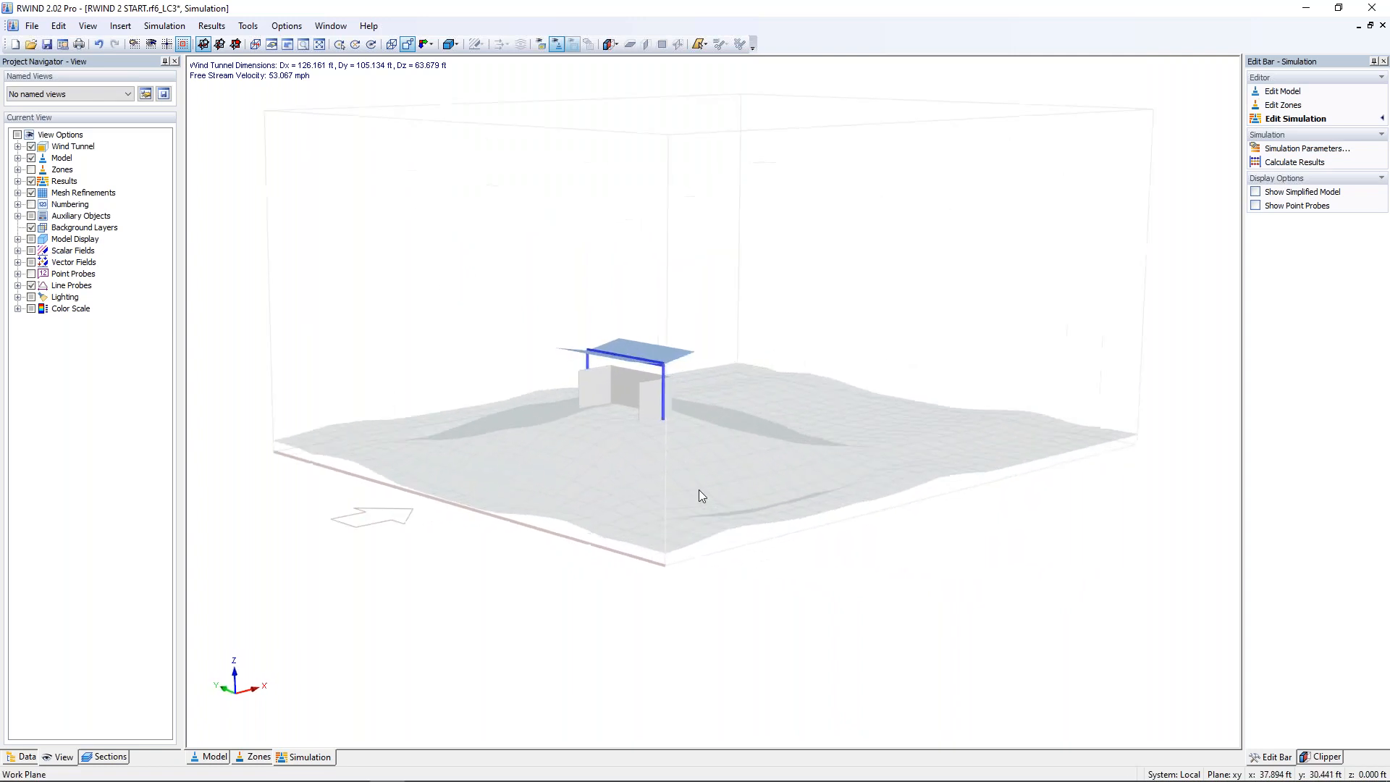
{"action": "left_click", "coordinate": [209, 758]}
{"action": "middle_click_drag", "start_coordinate": [760, 550], "coordinate": [583, 576], "text": "ctrl"}
{"action": "scroll", "coordinate": [596, 454], "scroll_direction": "up", "scroll_amount": 3}
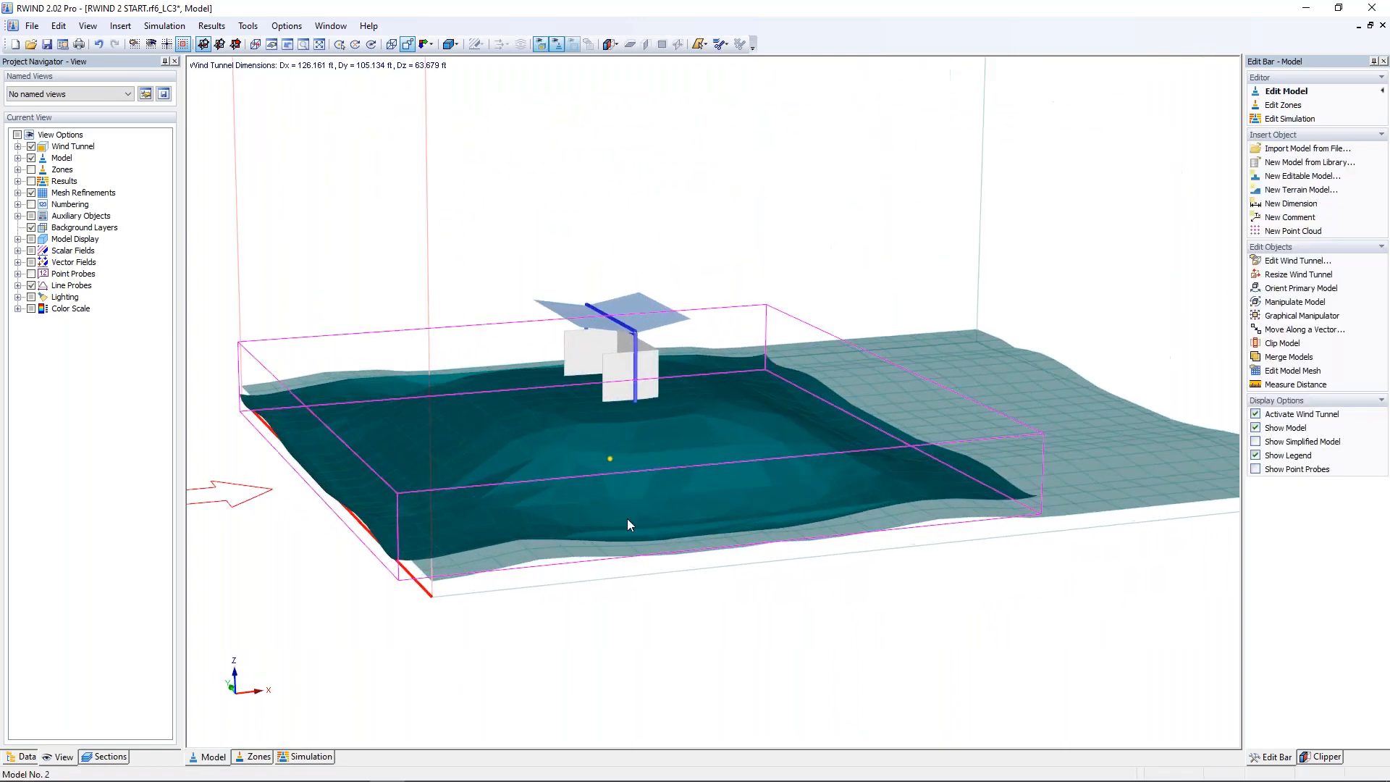
{"action": "middle_click_drag", "start_coordinate": [750, 712], "coordinate": [764, 675], "text": "ctrl"}
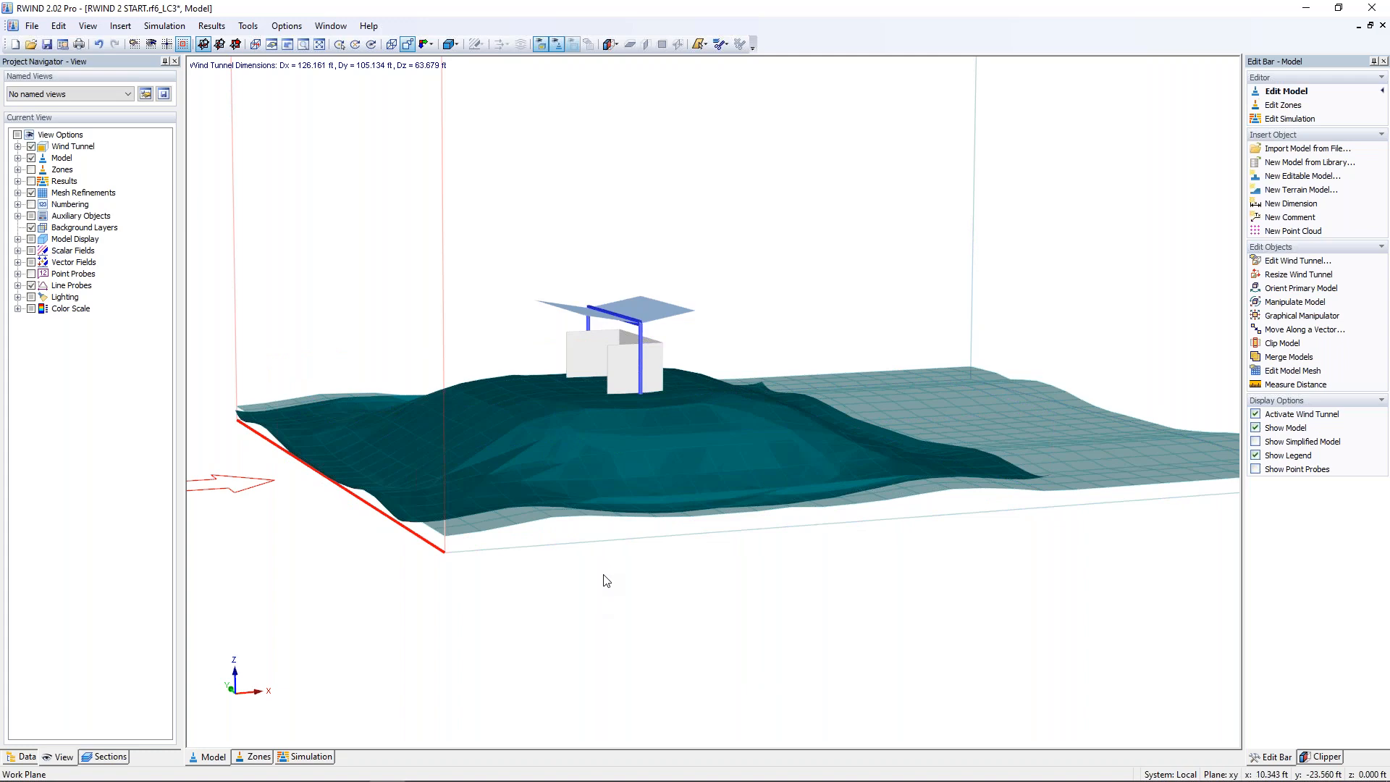
{"action": "scroll", "coordinate": [587, 370], "scroll_direction": "up", "scroll_amount": 5}
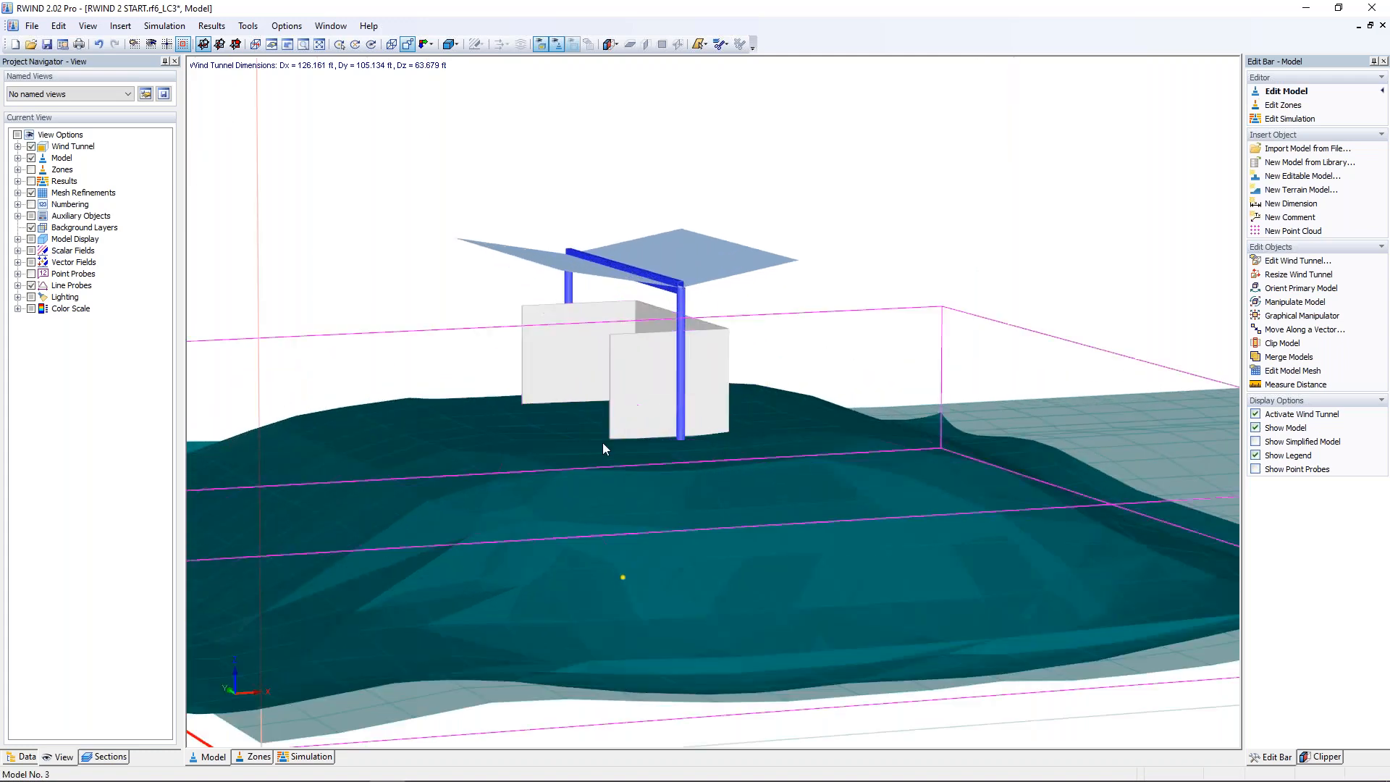
{"action": "mouse_move", "coordinate": [725, 484]}
{"action": "middle_mouse_down"}
{"action": "mouse_move", "coordinate": [868, 454]}
{"action": "mouse_move", "coordinate": [891, 431]}
{"action": "mouse_move", "coordinate": [718, 479]}
{"action": "middle_mouse_up"}
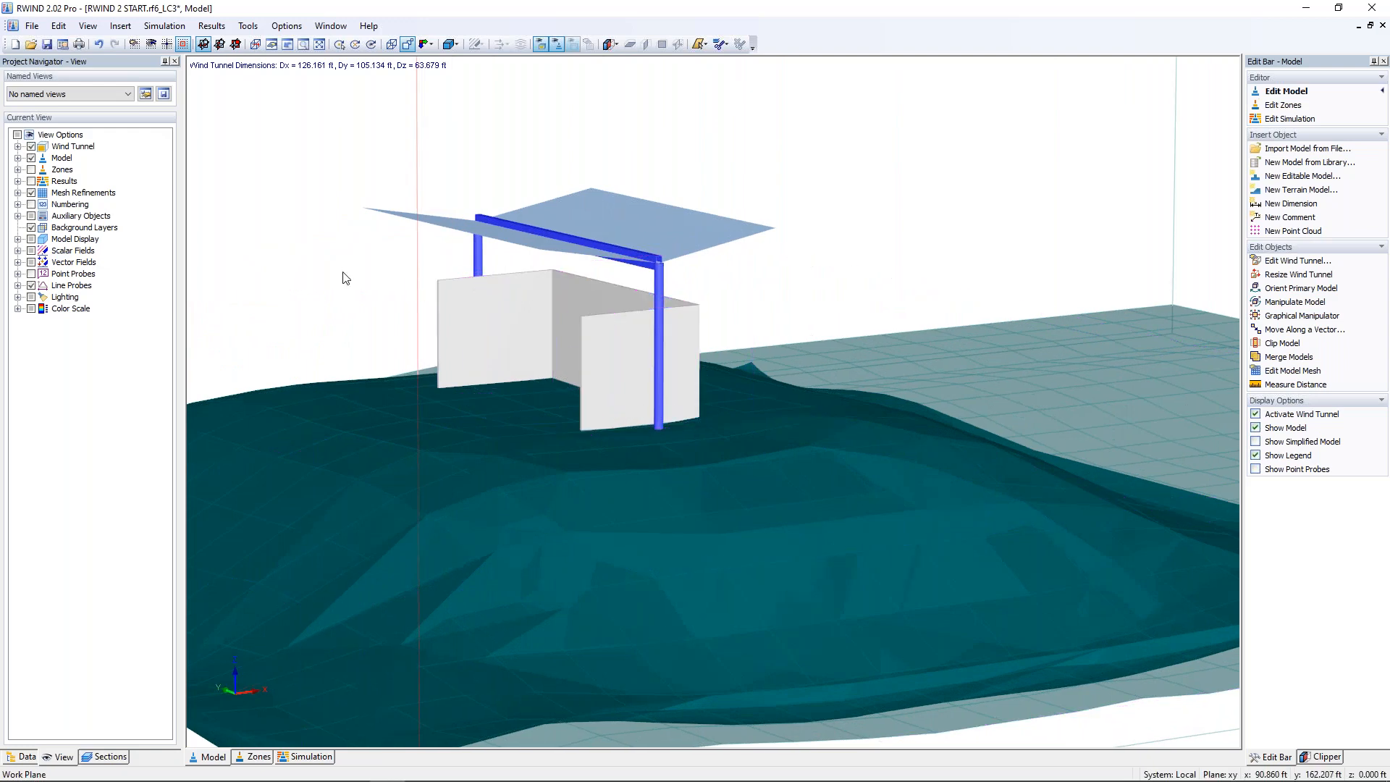
{"action": "middle_click_drag", "start_coordinate": [332, 289], "coordinate": [514, 319]}
{"action": "scroll", "coordinate": [464, 312], "scroll_direction": "down", "scroll_amount": 4}
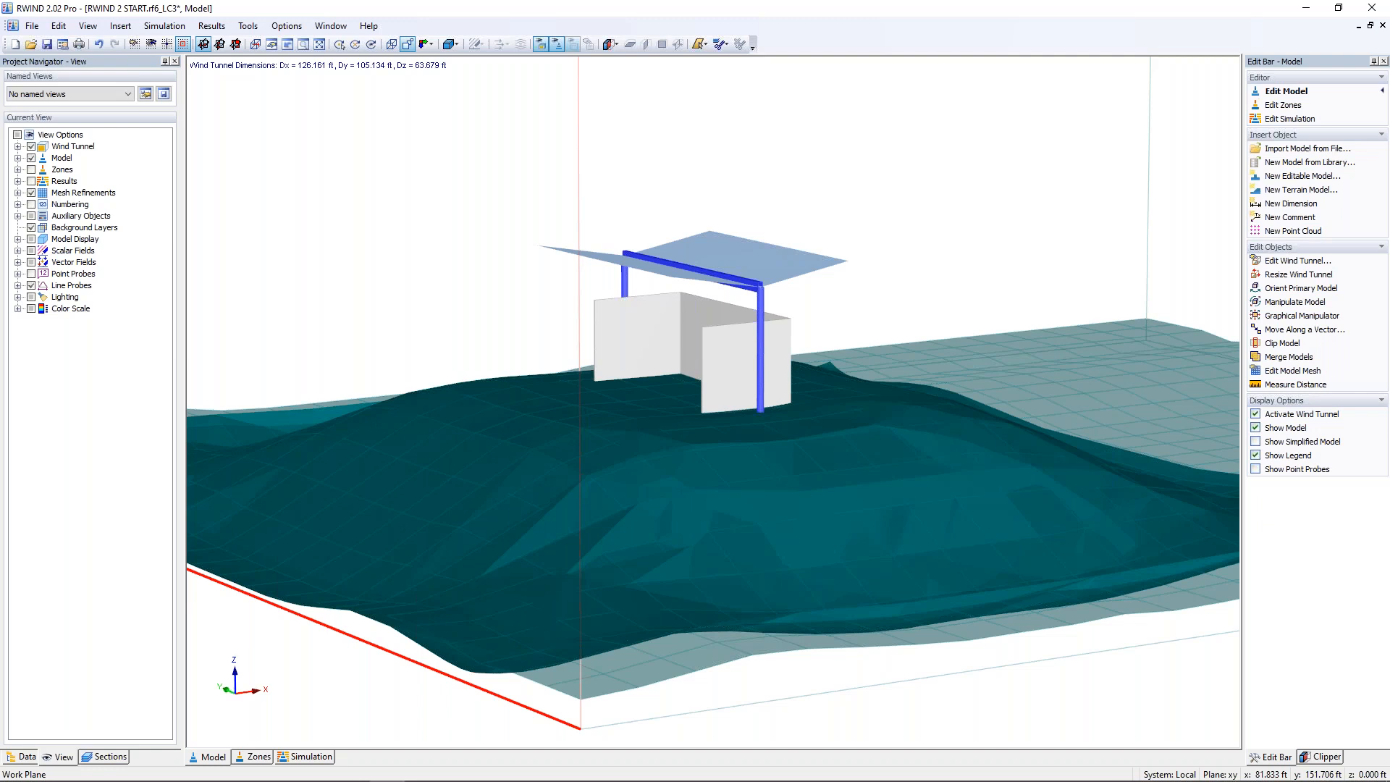
Step: Set the simulation type to transient flow, review its calculation and saving options, and discard the change
{"action": "left_click", "coordinate": [177, 31]}
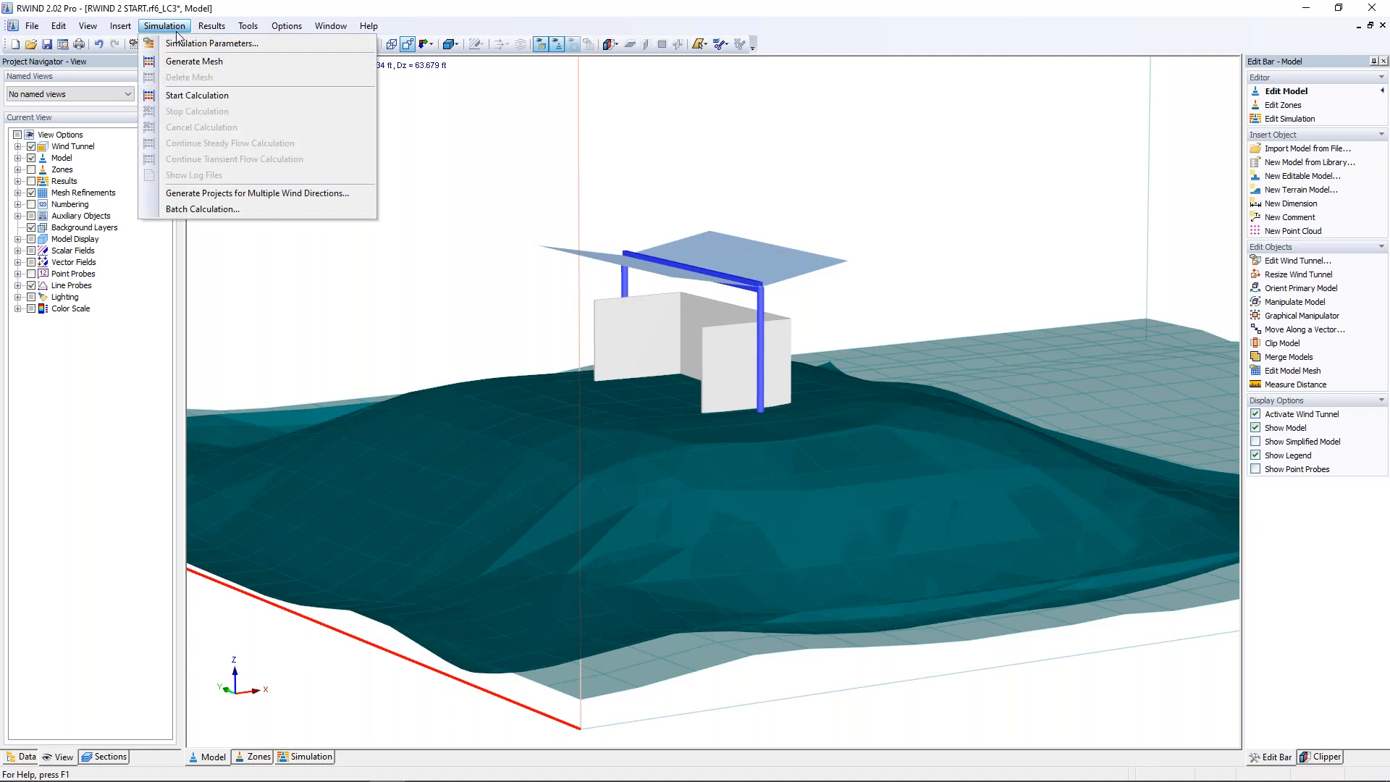
{"action": "left_click", "coordinate": [182, 43]}
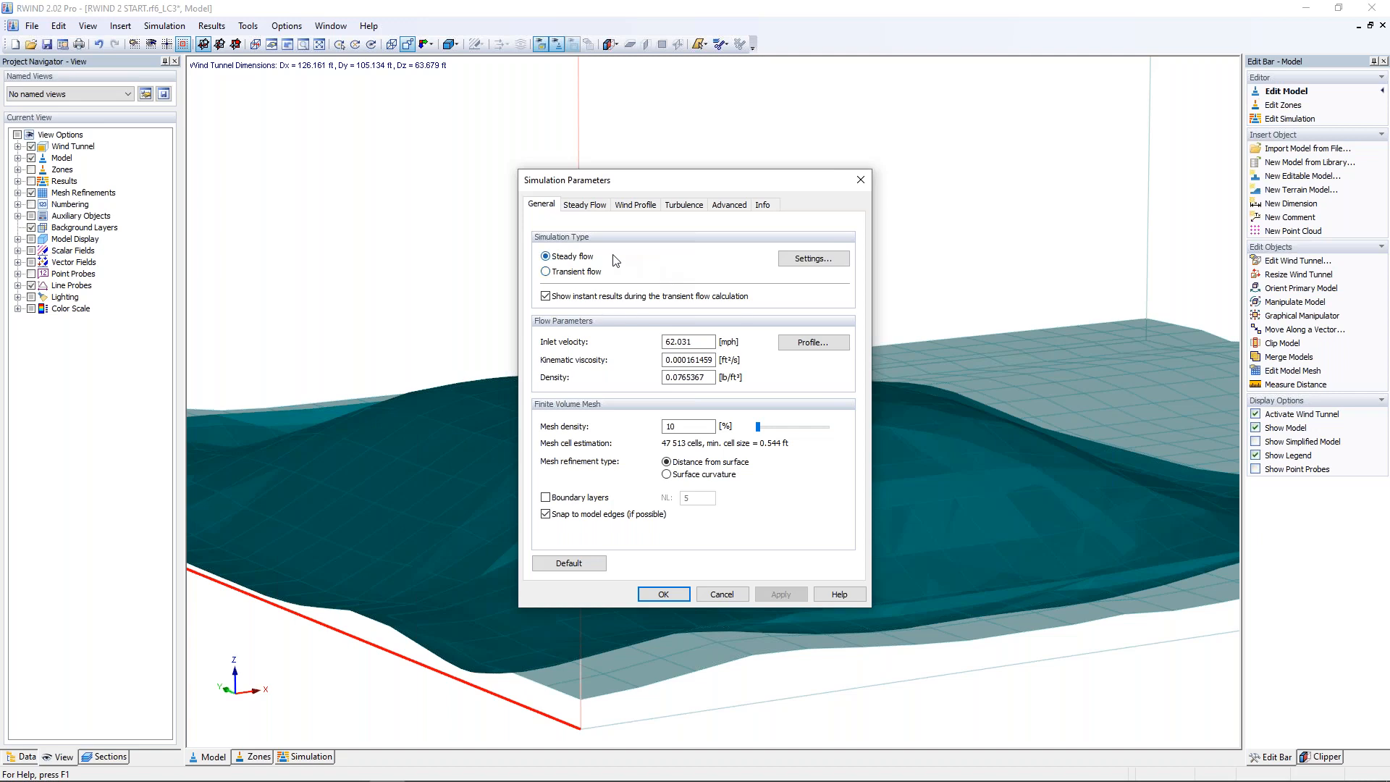
{"action": "left_click", "coordinate": [546, 272]}
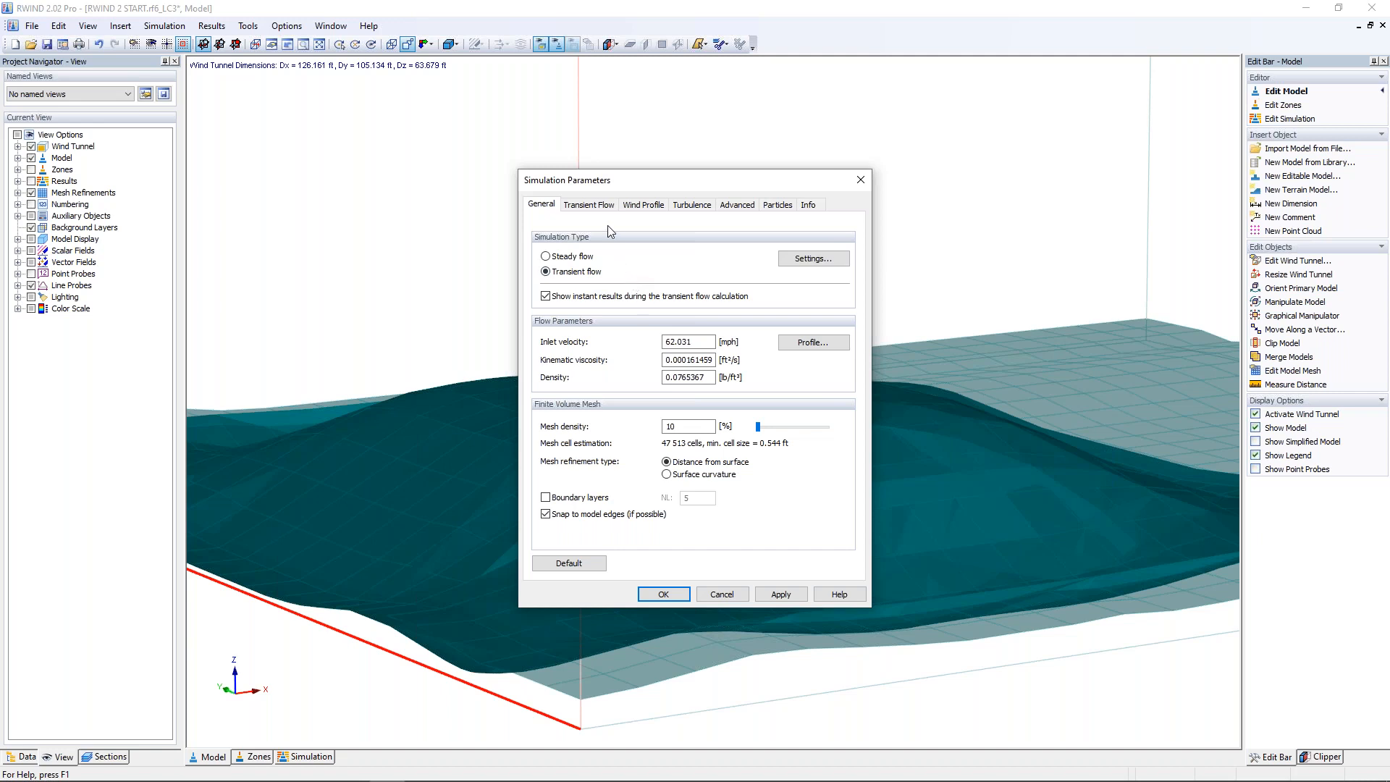
{"action": "left_click", "coordinate": [601, 206]}
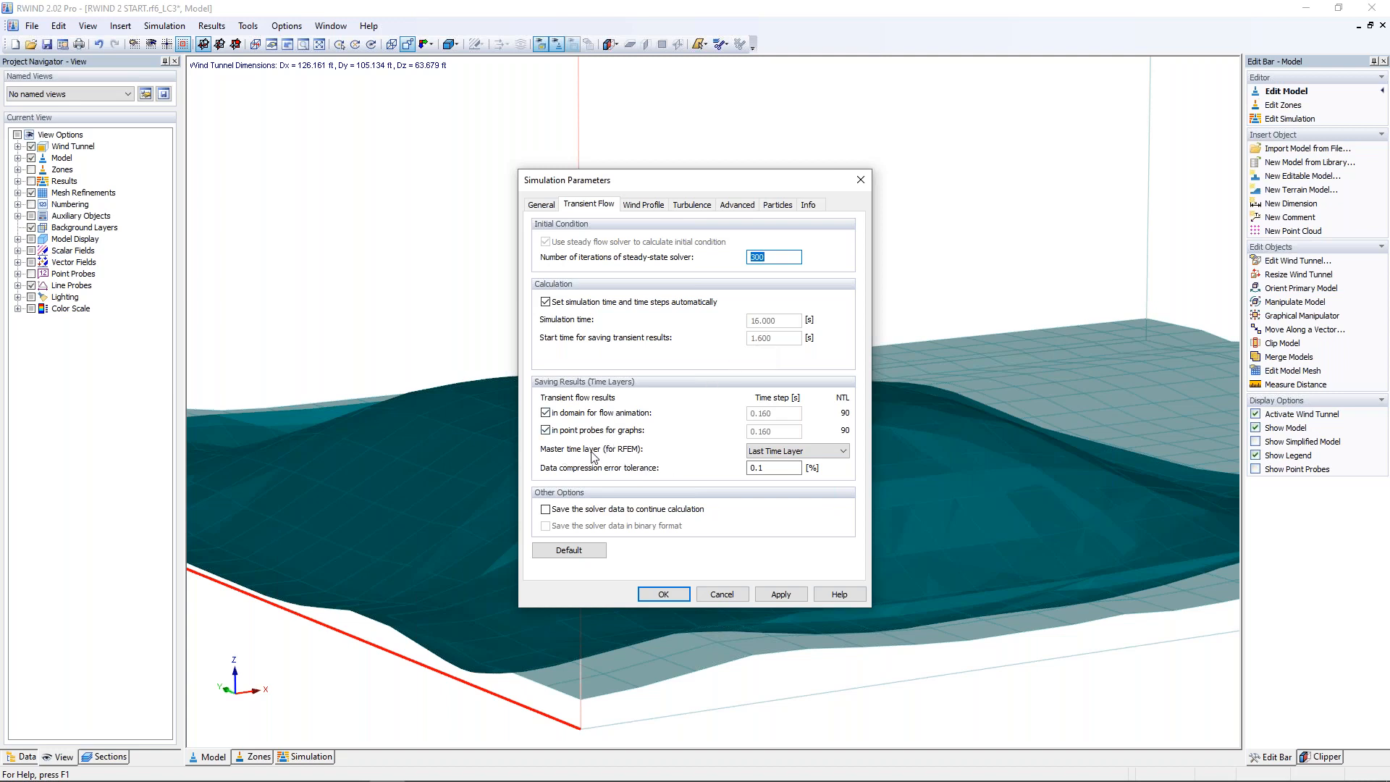
{"action": "left_click", "coordinate": [753, 468]}
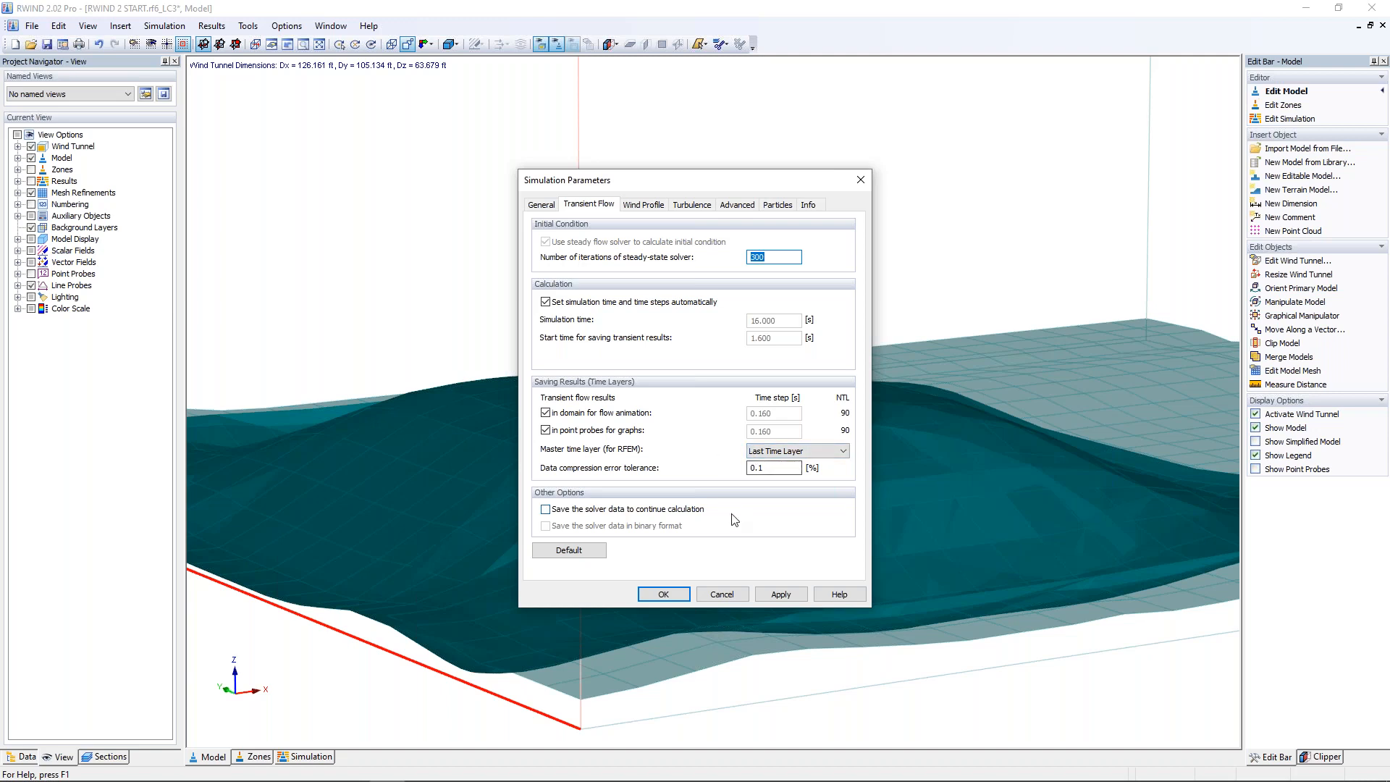
{"action": "left_click", "coordinate": [733, 595]}
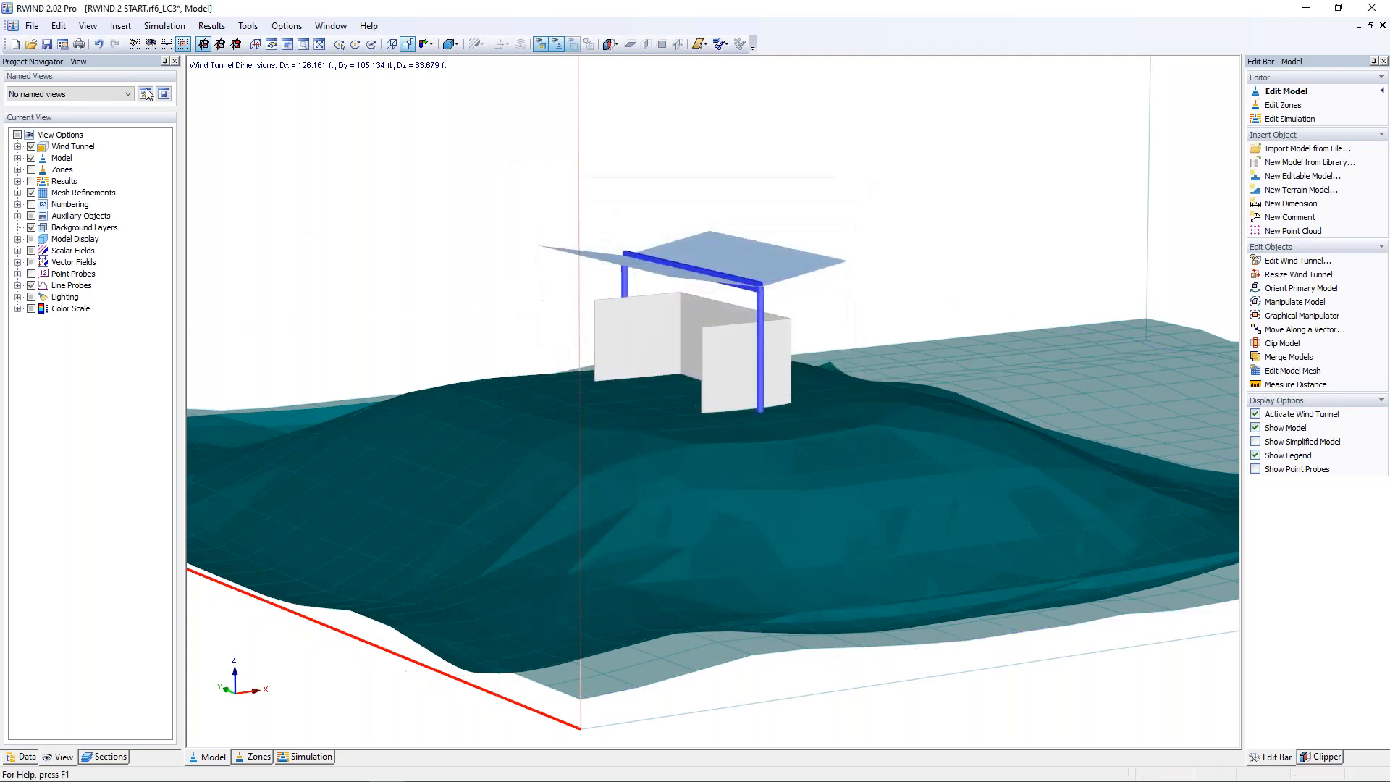
Step: Open the project RWIND 2 Transient Flow.rws2 and view the shelter in its simulation results
{"action": "left_click", "coordinate": [30, 44]}
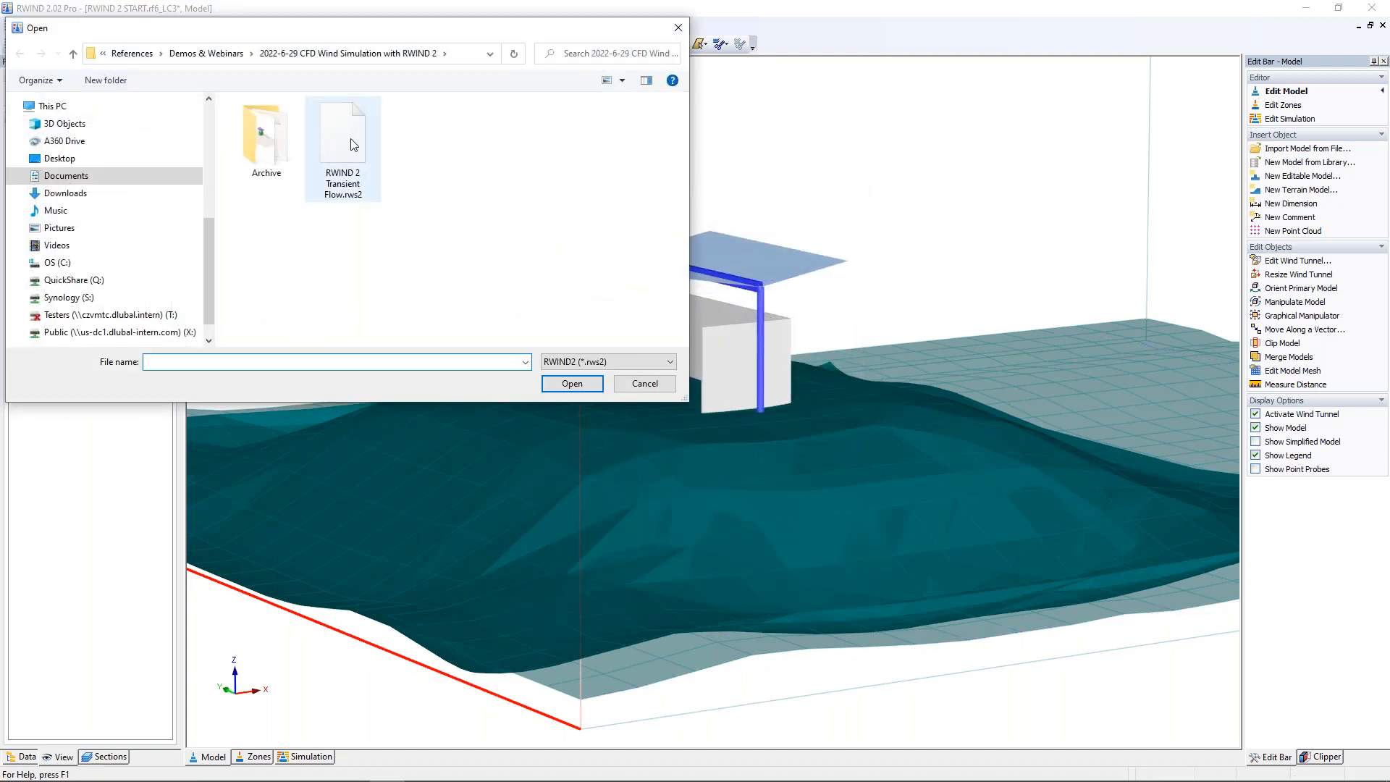
{"action": "left_click", "coordinate": [572, 383]}
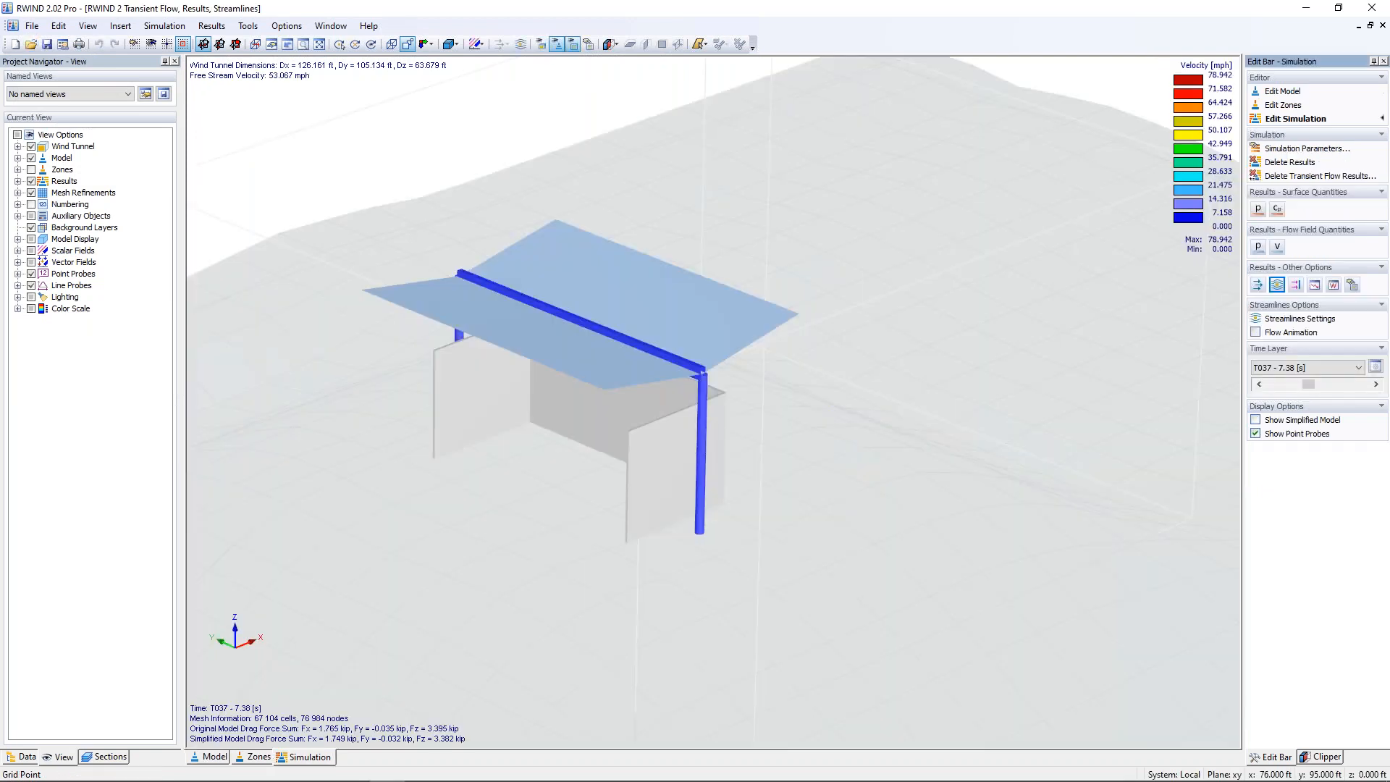
{"action": "scroll", "coordinate": [559, 355], "scroll_direction": "down", "scroll_amount": 5}
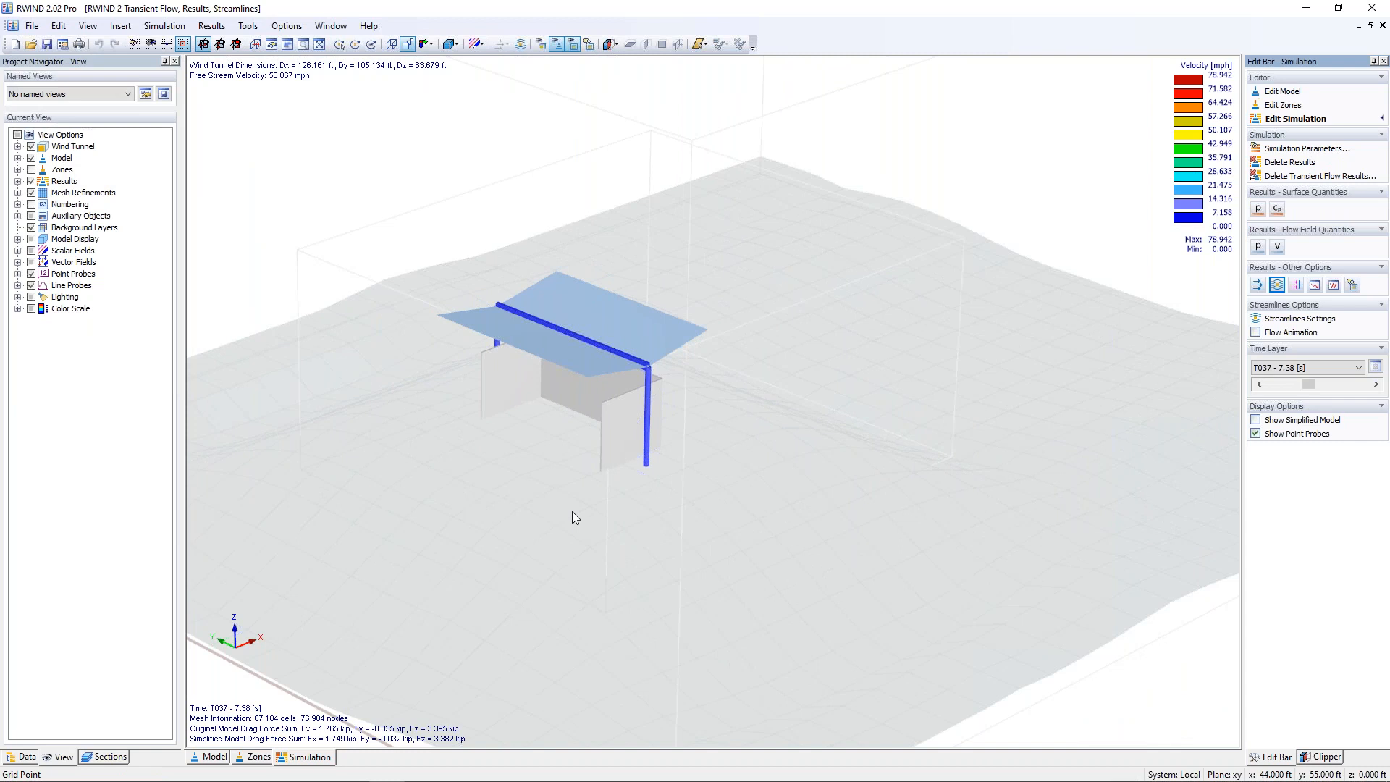
{"action": "middle_click_drag", "start_coordinate": [611, 502], "coordinate": [670, 550]}
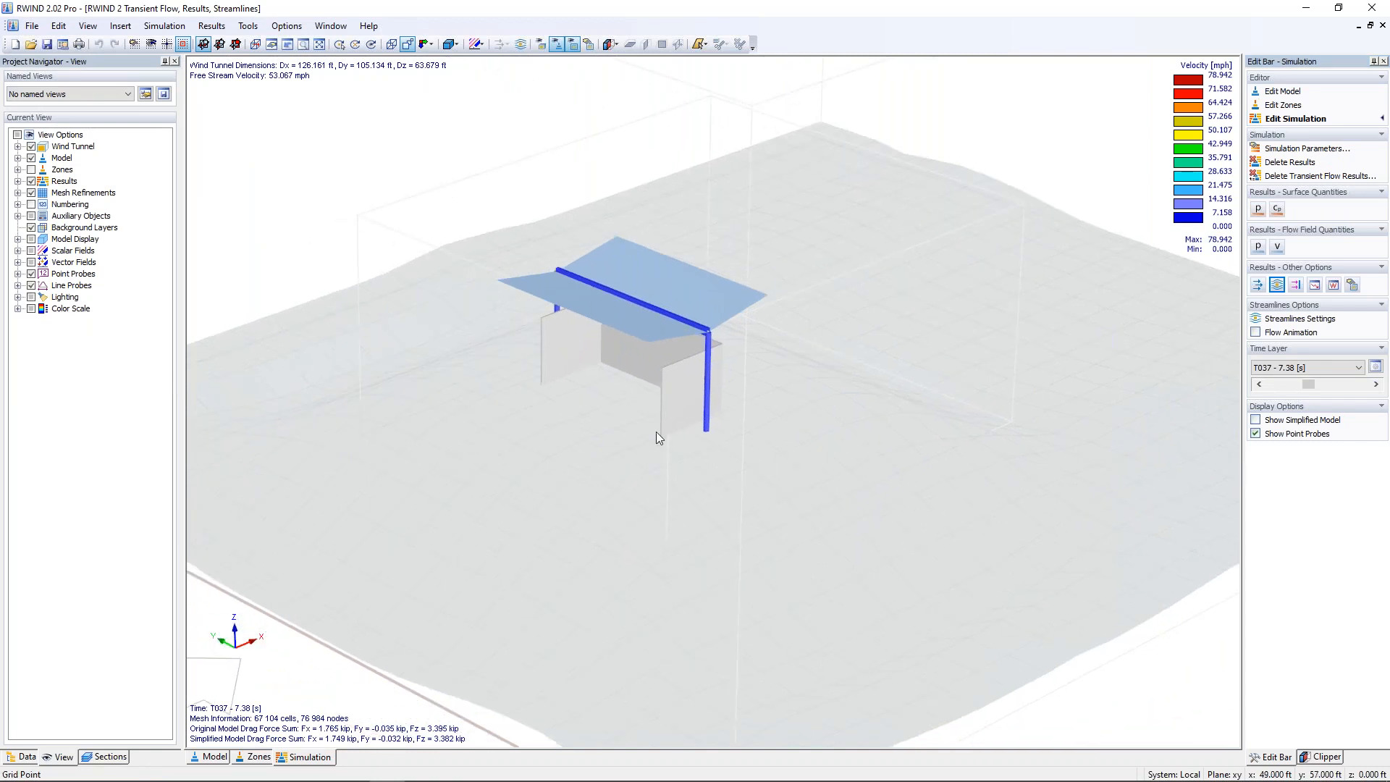
Step: Review the master time layer options for RFEM in the transient flow simulation parameters and close them without changes
{"action": "left_click", "coordinate": [164, 26]}
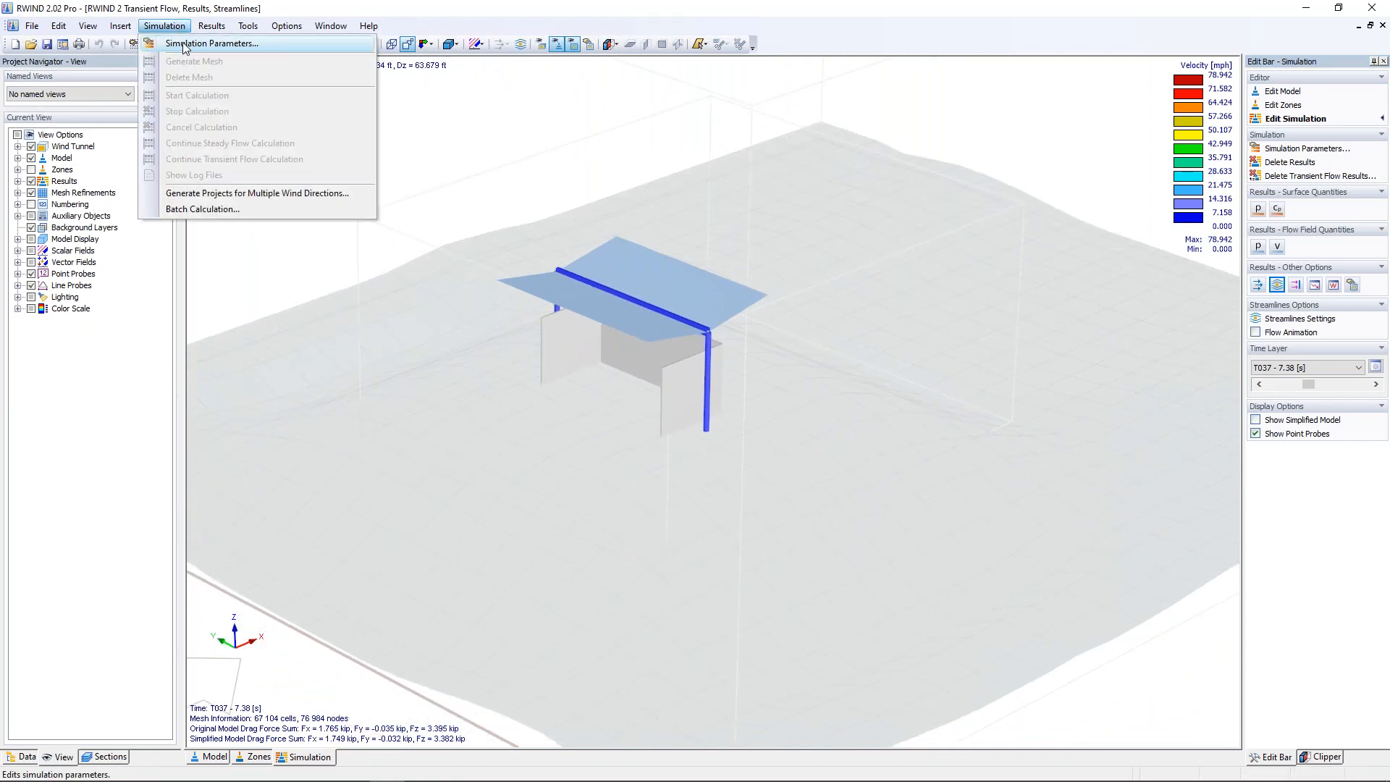
{"action": "left_click", "coordinate": [184, 44]}
{"action": "left_click", "coordinate": [607, 205]}
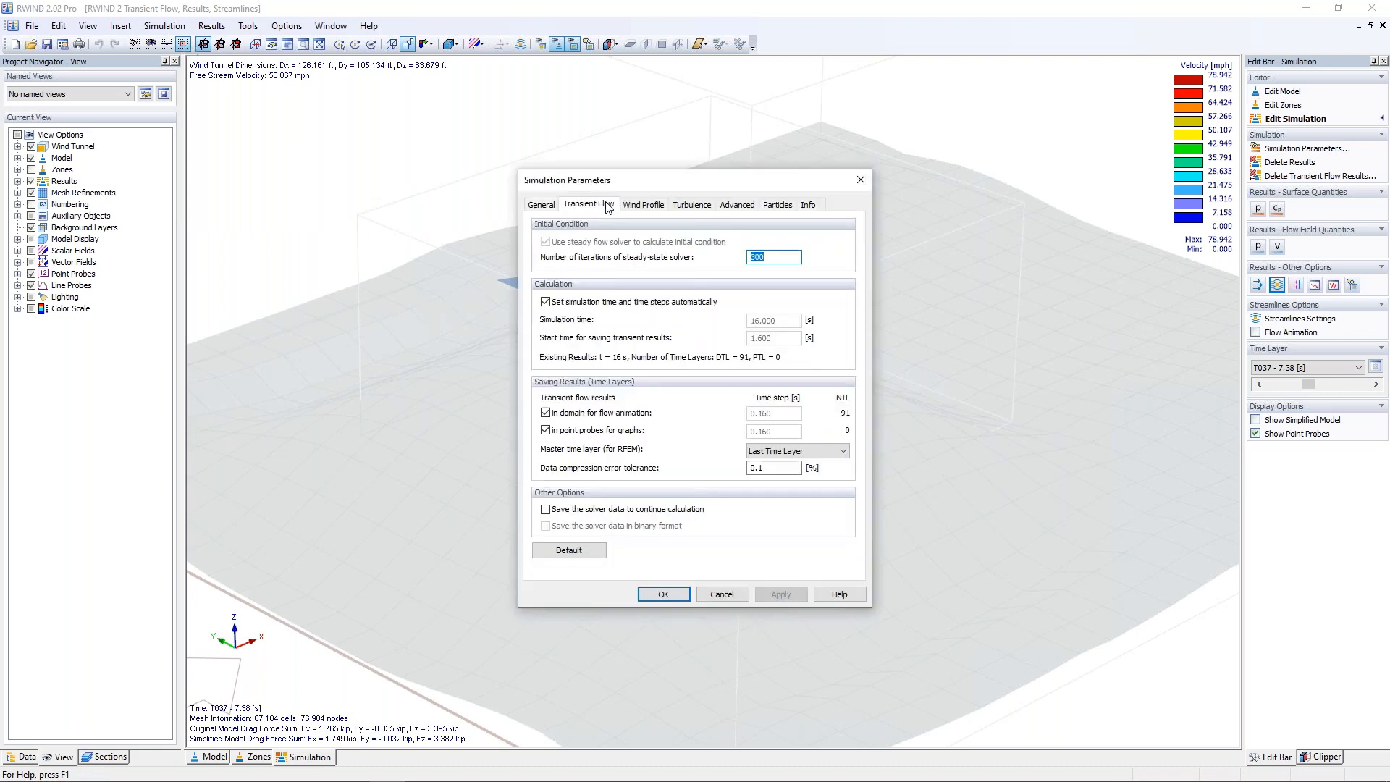
{"action": "left_click", "coordinate": [792, 451]}
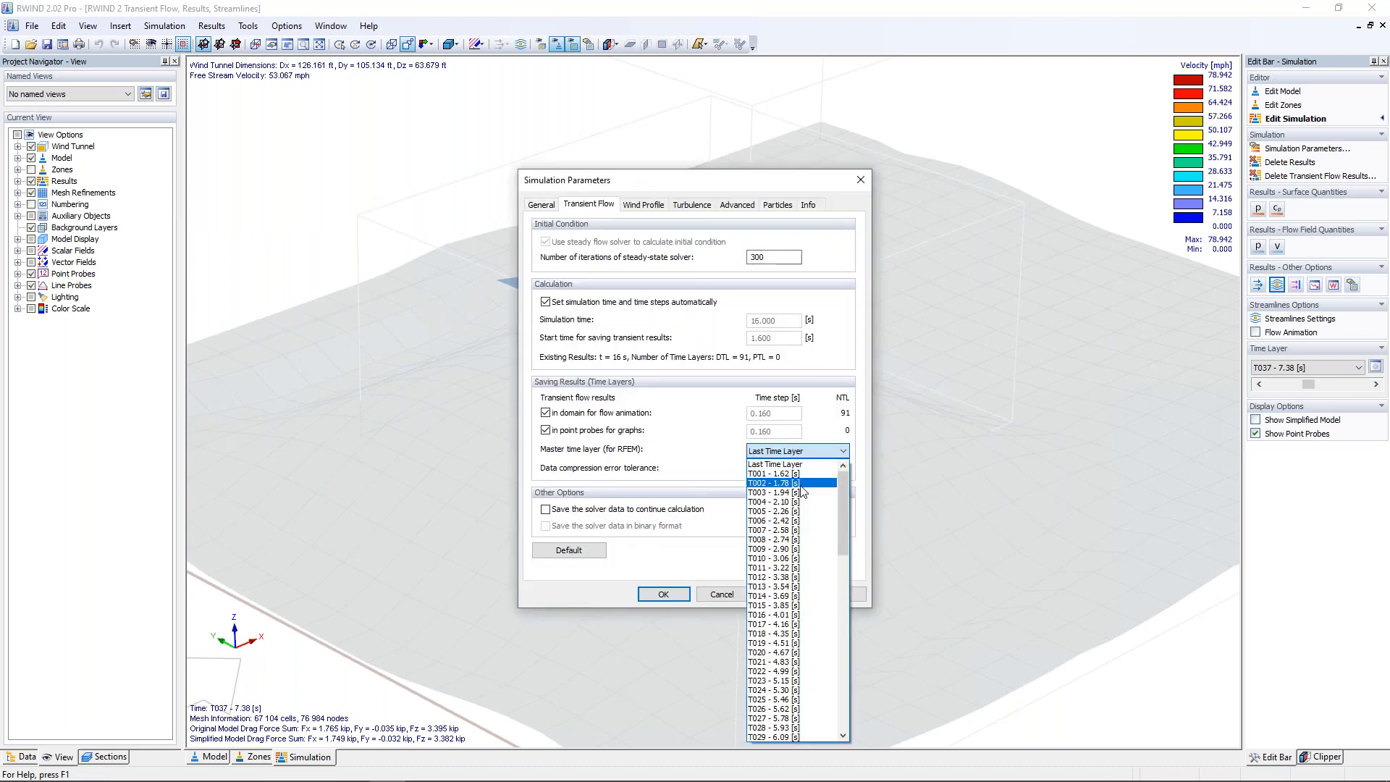
{"action": "left_click_drag", "start_coordinate": [849, 502], "coordinate": [824, 667]}
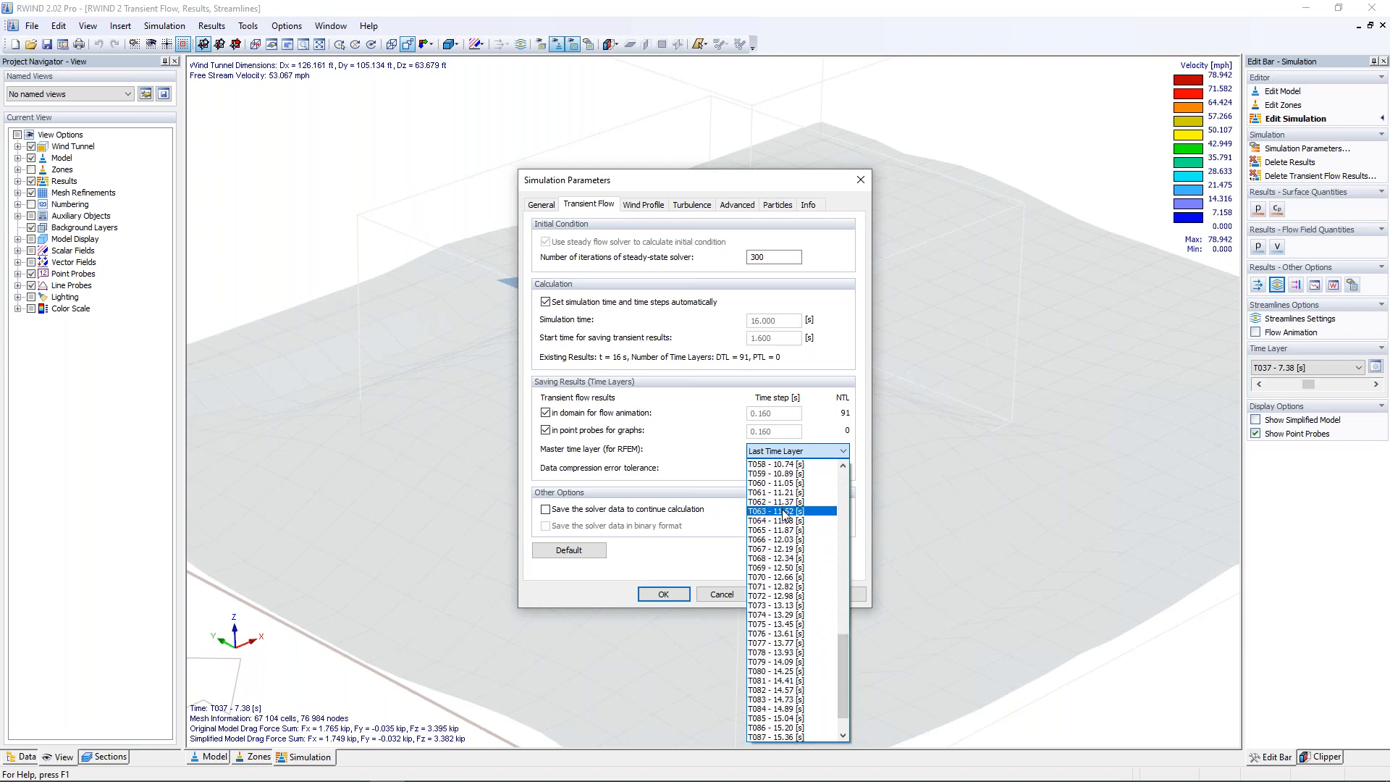
{"action": "left_click", "coordinate": [724, 564]}
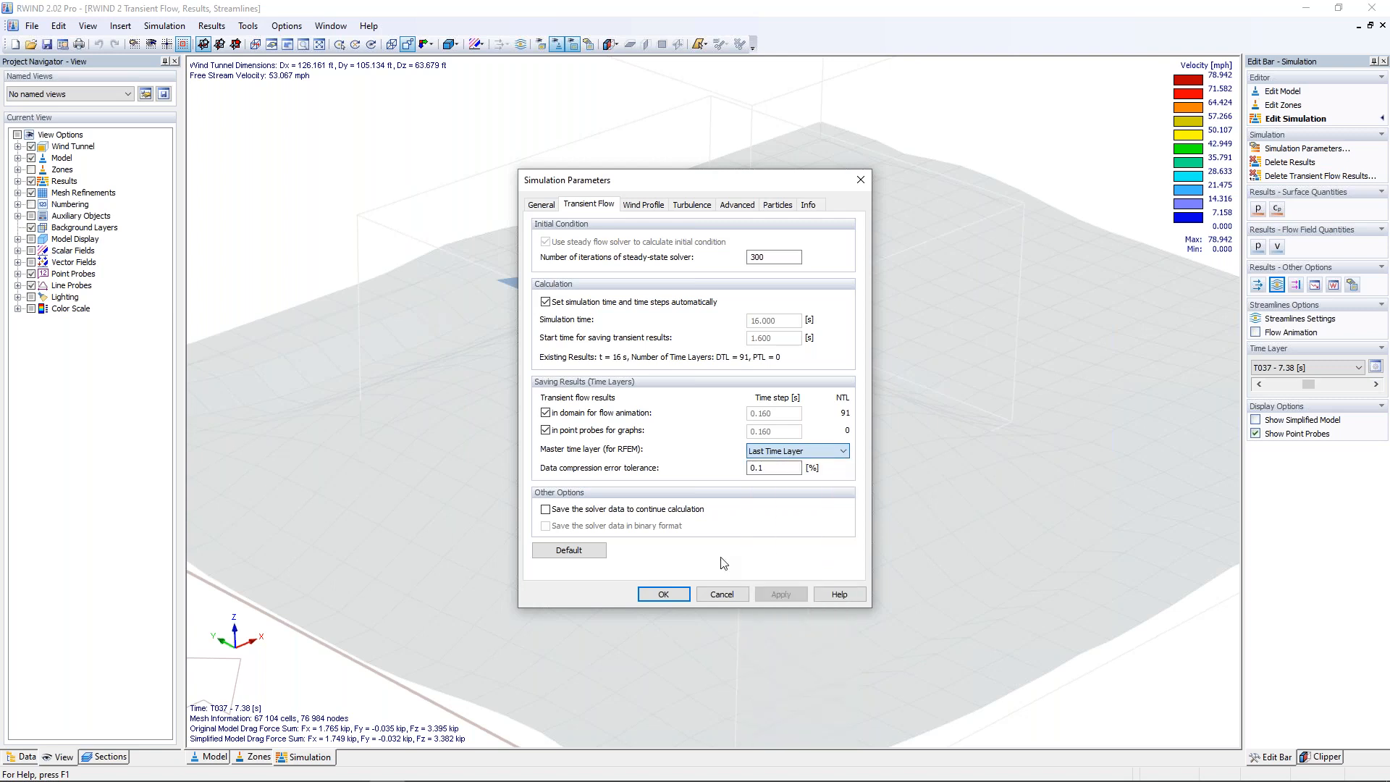
{"action": "left_click", "coordinate": [721, 594]}
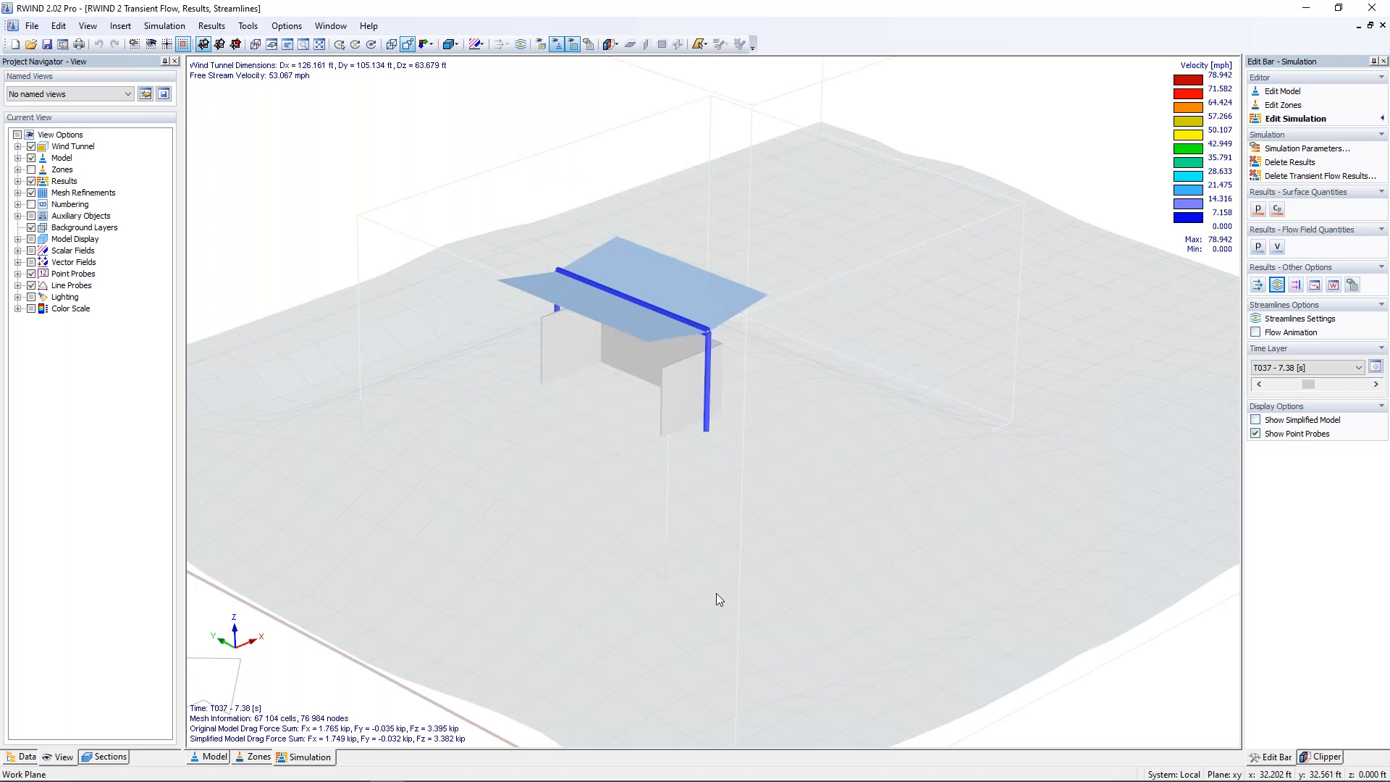
Step: Display the surface pressure results and examine the pressure on the shelter roof and walls from several sides
{"action": "middle_click_drag", "start_coordinate": [797, 519], "coordinate": [832, 510], "text": "ctrl"}
{"action": "left_click", "coordinate": [1257, 210]}
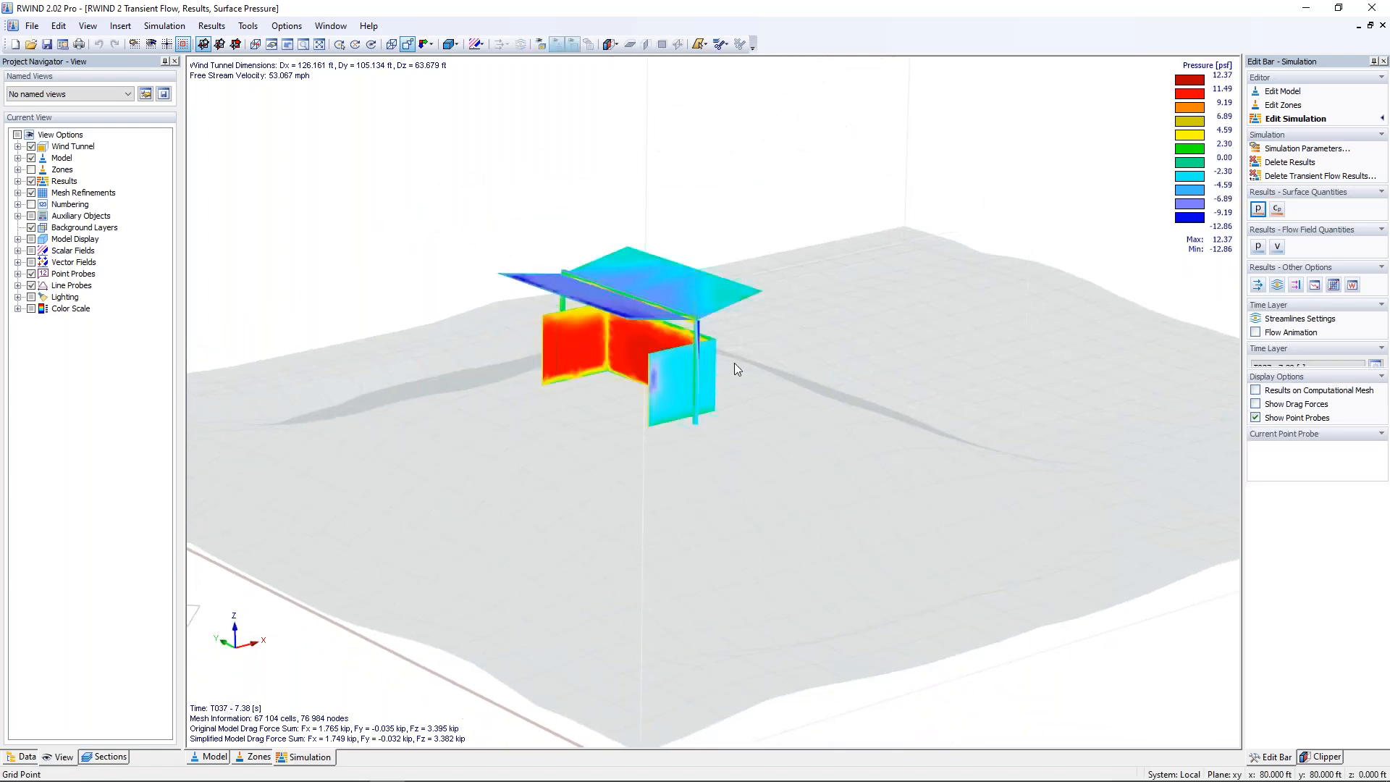
{"action": "scroll", "coordinate": [606, 302], "scroll_direction": "up", "scroll_amount": 2}
{"action": "scroll", "coordinate": [607, 303], "scroll_direction": "up", "scroll_amount": 6}
{"action": "middle_click_drag", "start_coordinate": [628, 384], "coordinate": [706, 376]}
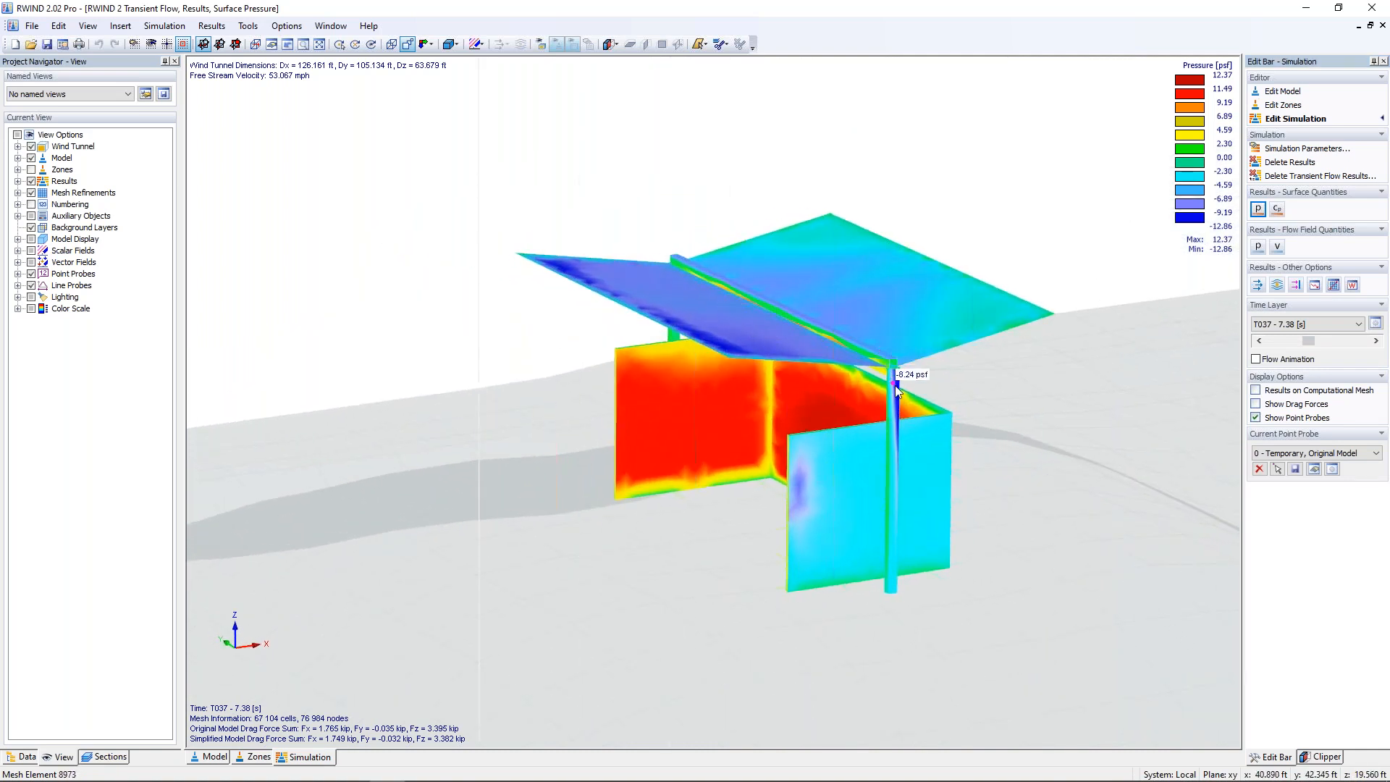
{"action": "middle_click_drag", "start_coordinate": [741, 430], "coordinate": [860, 436], "text": "ctrl"}
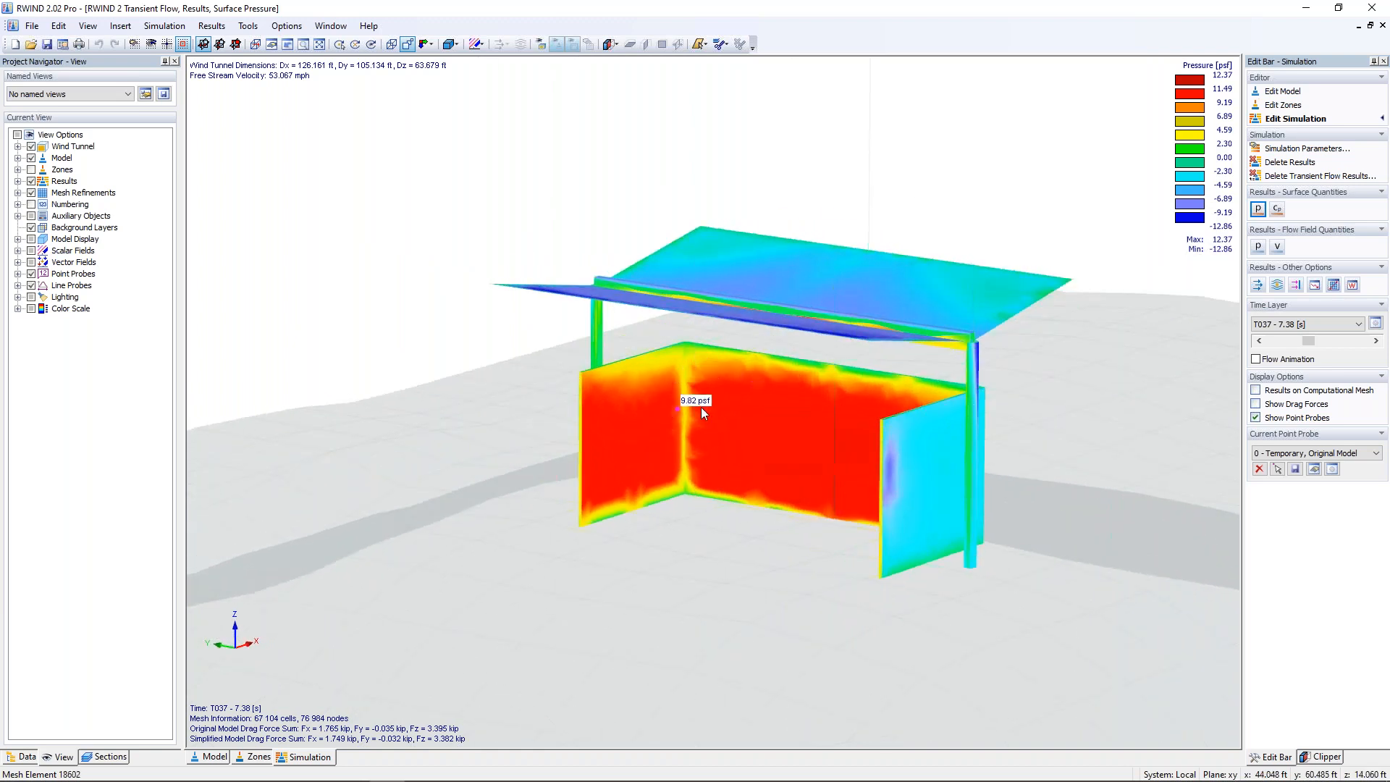
{"action": "middle_click_drag", "start_coordinate": [911, 486], "coordinate": [576, 484], "text": "ctrl"}
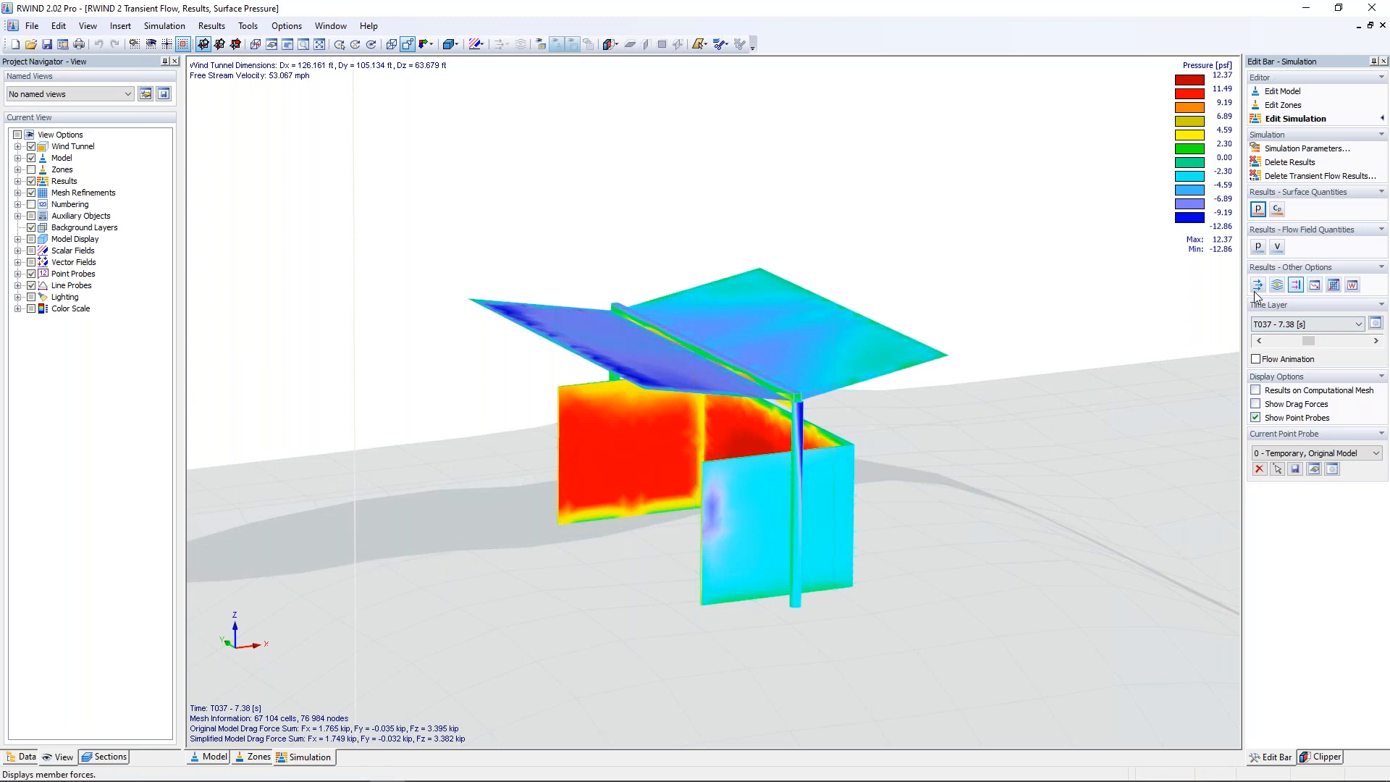
Step: Set the time layer to T001 - 1.62 [s] and advance the surface pressure results to T006 - 2.42 [s]
{"action": "left_click", "coordinate": [1318, 324]}
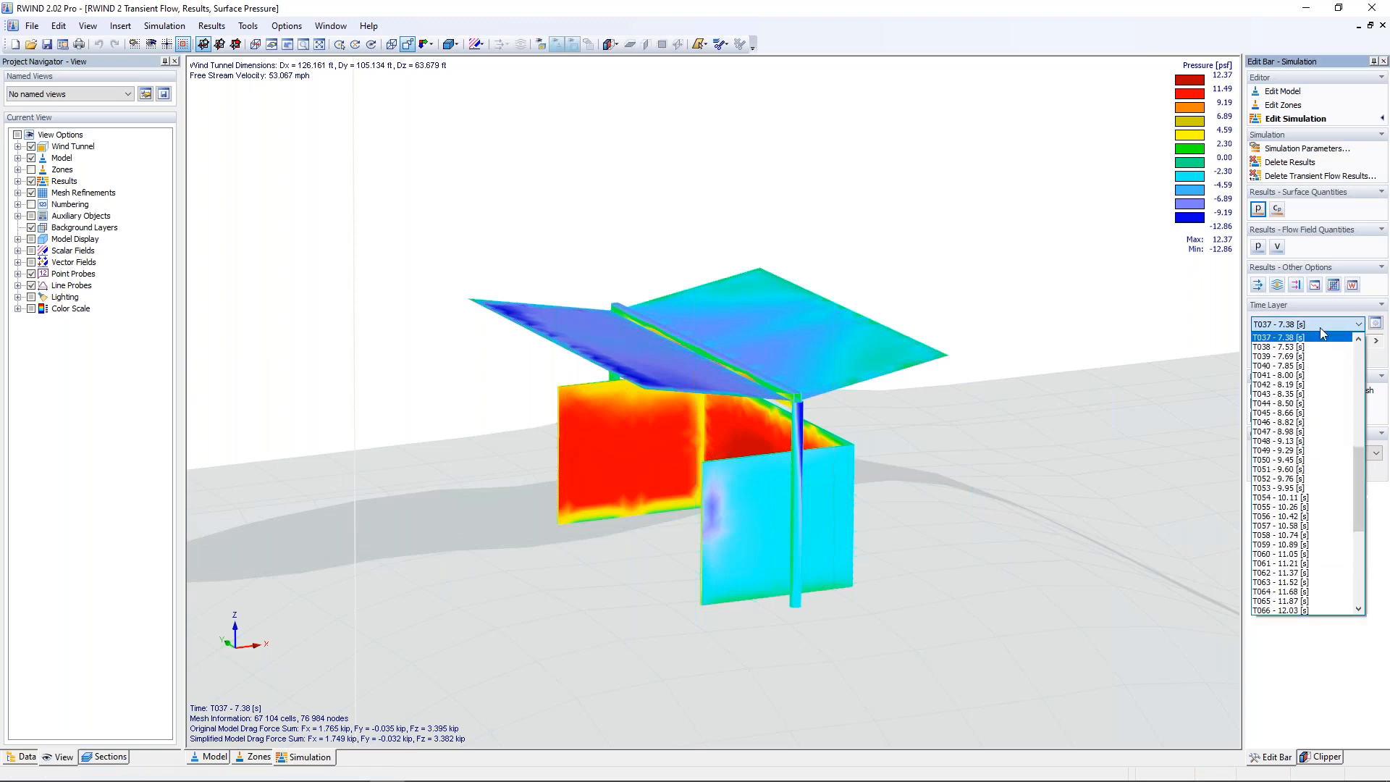
{"action": "left_click_drag", "start_coordinate": [1361, 433], "coordinate": [1361, 369]}
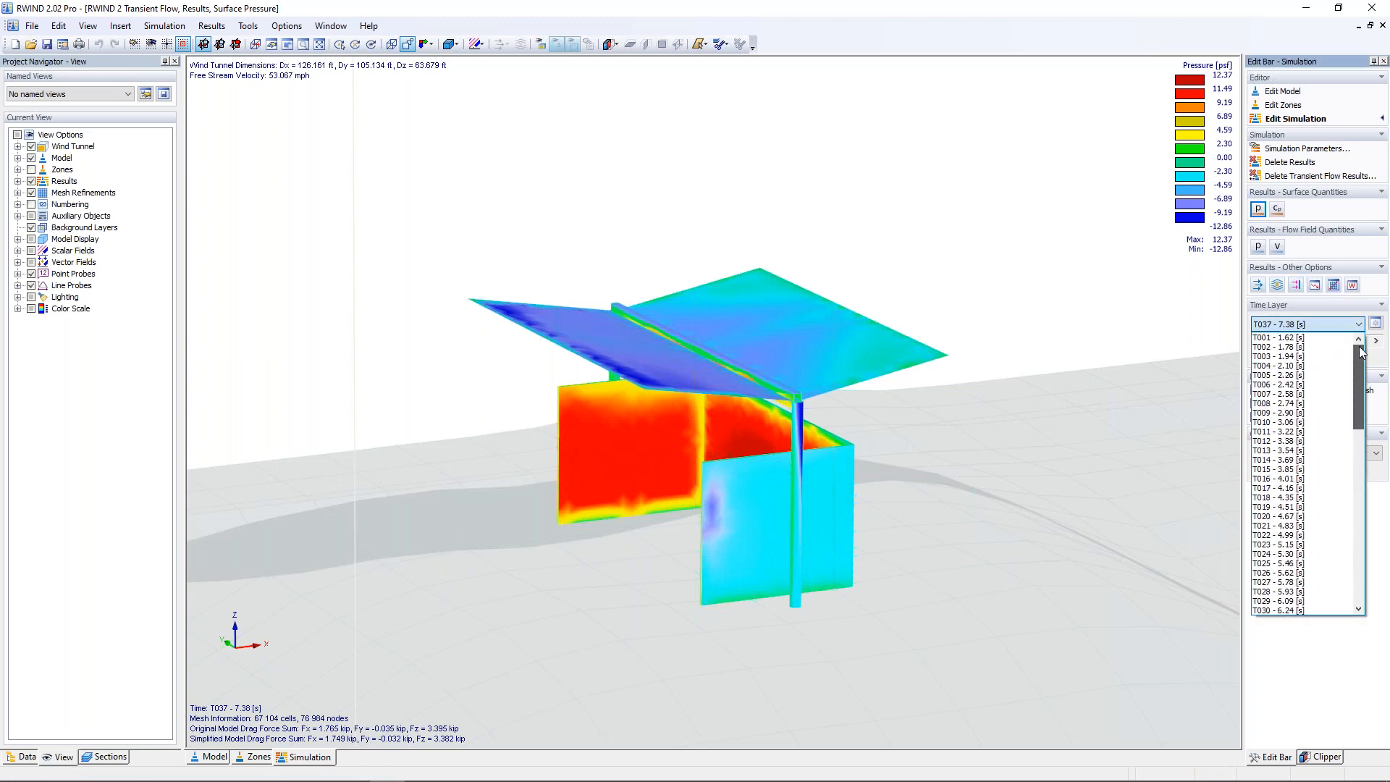
{"action": "left_click", "coordinate": [1317, 337]}
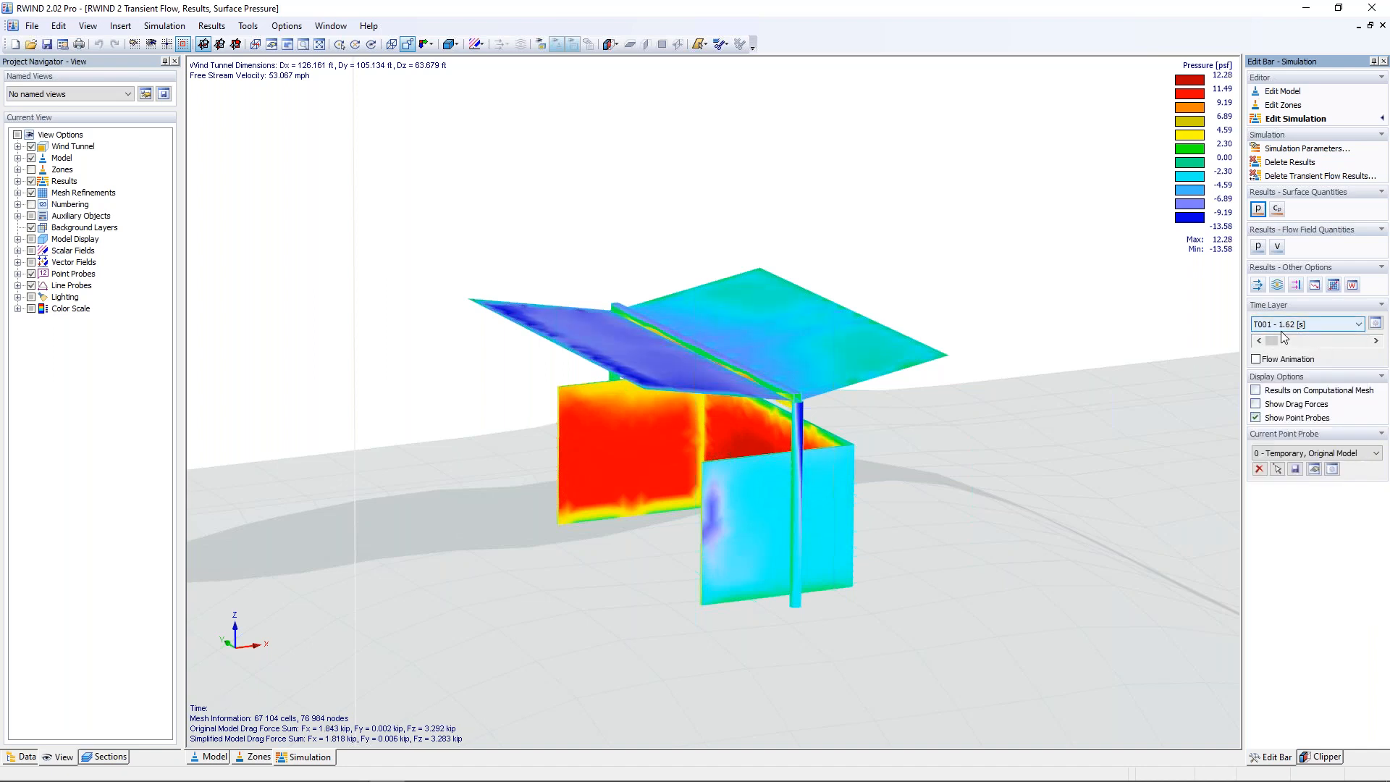
{"action": "left_click", "coordinate": [1377, 341]}
{"action": "left_click", "coordinate": [1376, 341]}
{"action": "left_click", "coordinate": [1376, 341]}
{"action": "left_click", "coordinate": [1376, 341]}
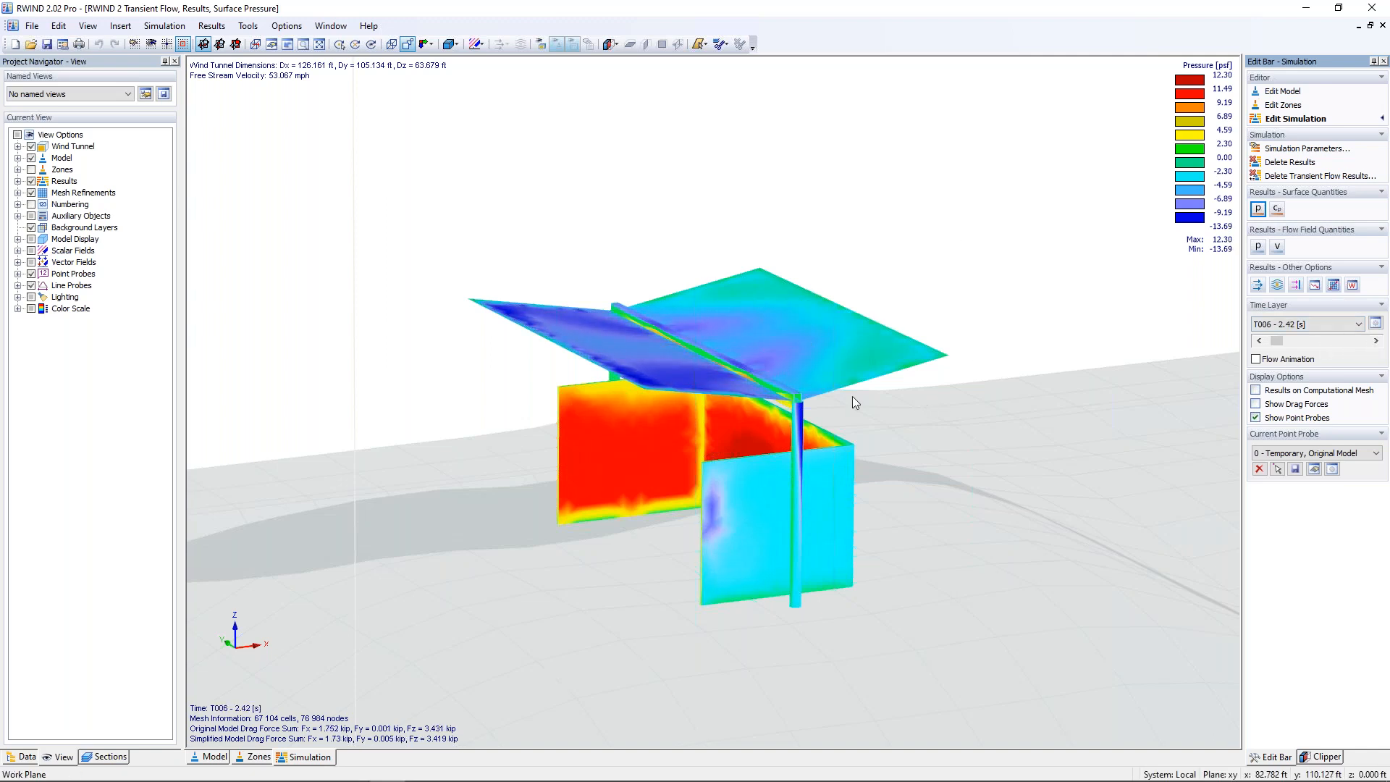
Step: Advance the surface pressure results to time layer T025 - 5.46 [s] and start the flow animation
{"action": "scroll", "coordinate": [815, 389], "scroll_direction": "up", "scroll_amount": 3}
{"action": "left_click", "coordinate": [1377, 341]}
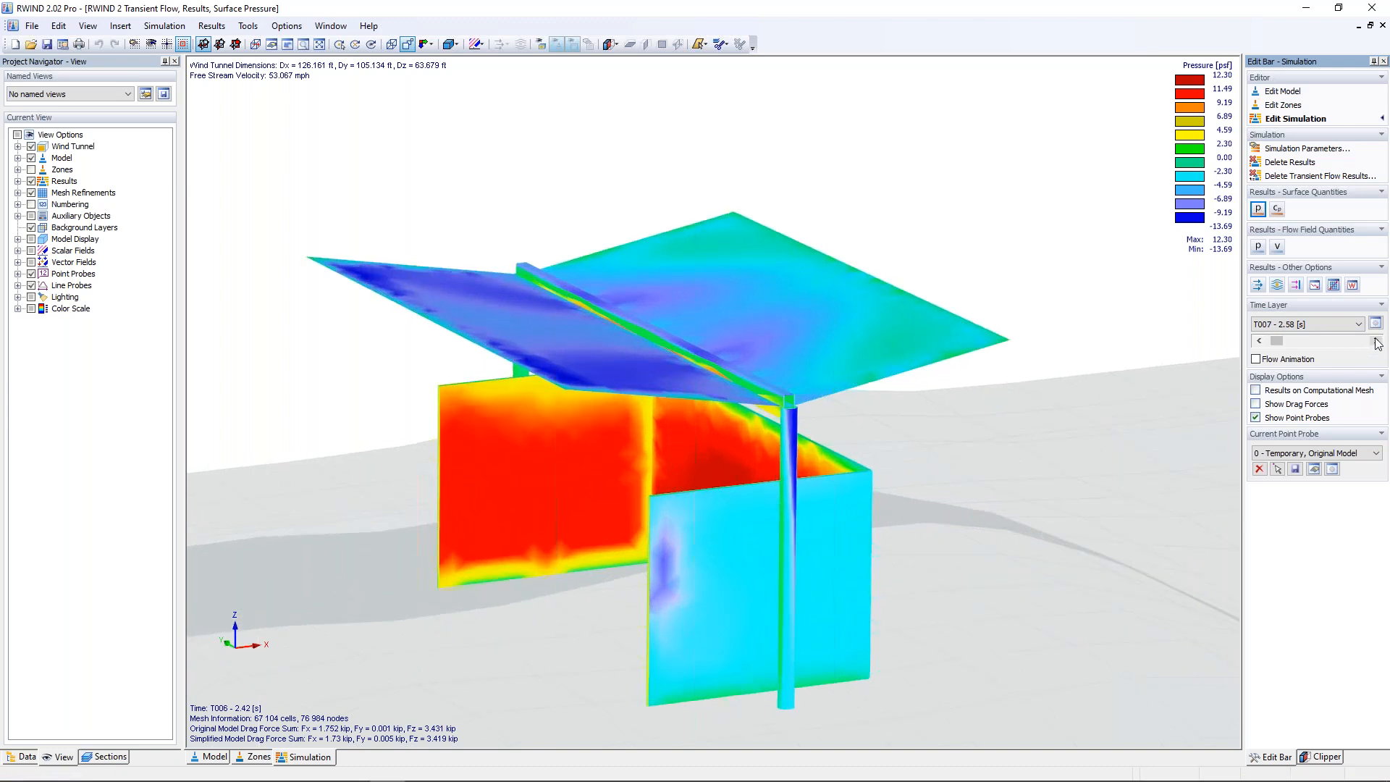
{"action": "left_click", "coordinate": [1376, 341]}
{"action": "left_click", "coordinate": [1377, 341]}
{"action": "left_click", "coordinate": [1376, 341]}
{"action": "left_click", "coordinate": [1376, 341]}
{"action": "left_click", "coordinate": [1377, 341]}
{"action": "left_click", "coordinate": [1376, 341]}
{"action": "left_click", "coordinate": [1377, 341]}
{"action": "left_click", "coordinate": [1377, 341]}
{"action": "left_click", "coordinate": [1377, 341]}
{"action": "left_click", "coordinate": [1377, 341]}
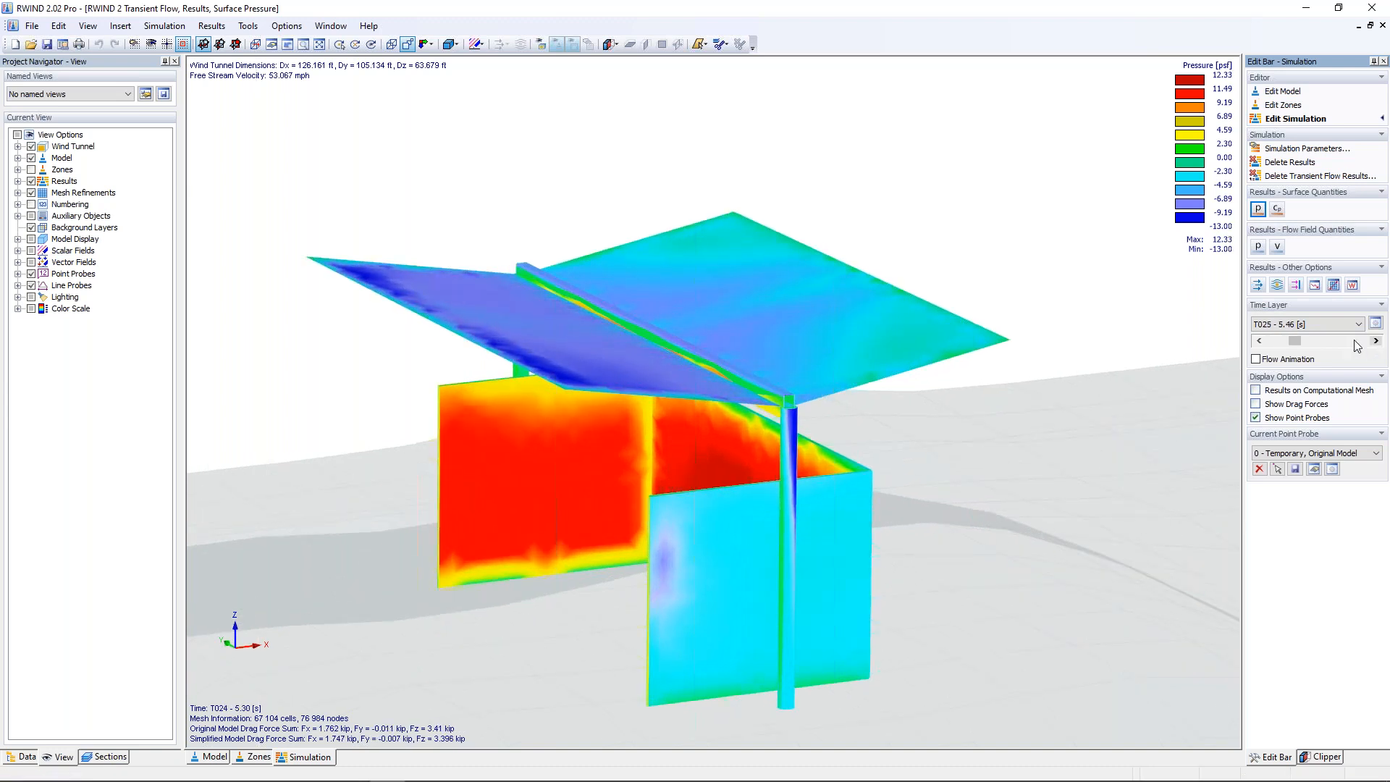
{"action": "left_click", "coordinate": [1257, 359]}
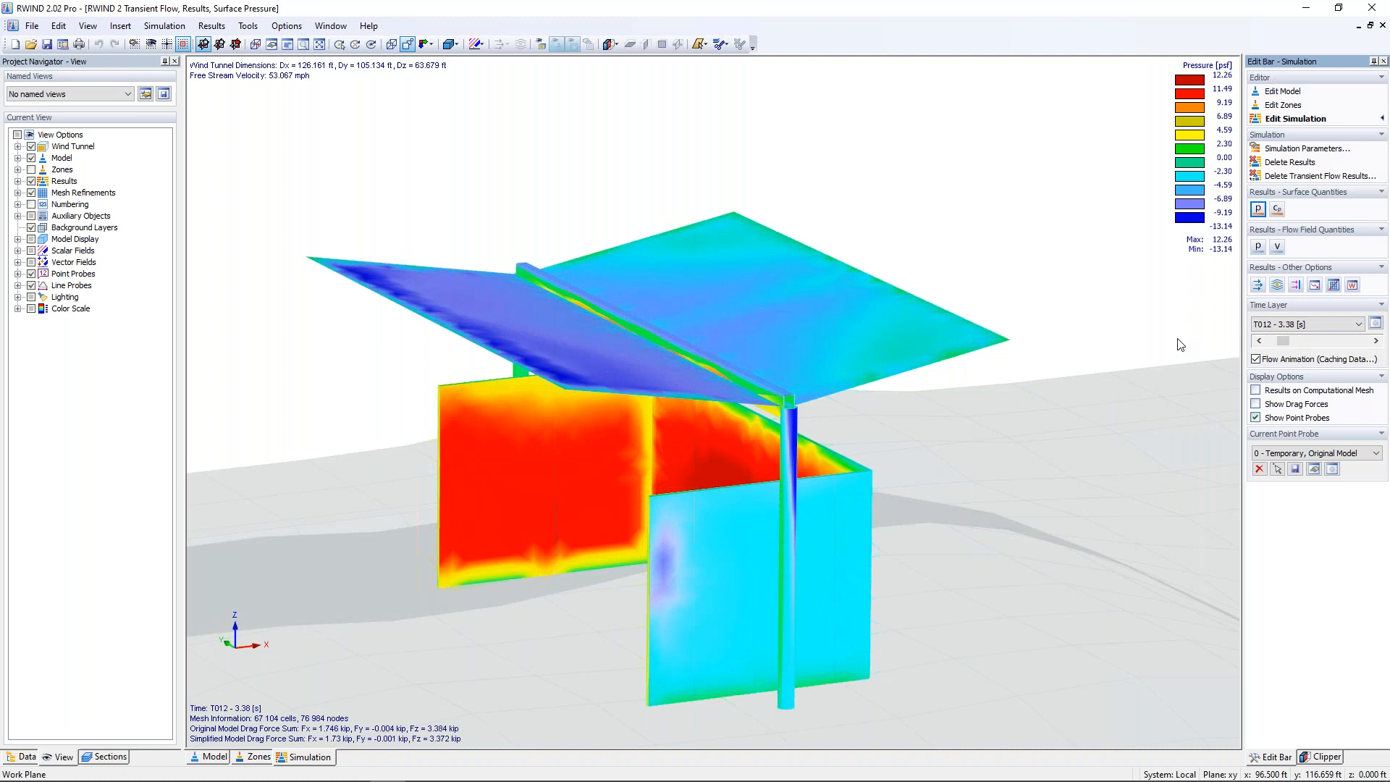
Step: Display the surface Cp coefficient and advance its results to time layer T035 - 7.06 [s]
{"action": "left_click", "coordinate": [1277, 210]}
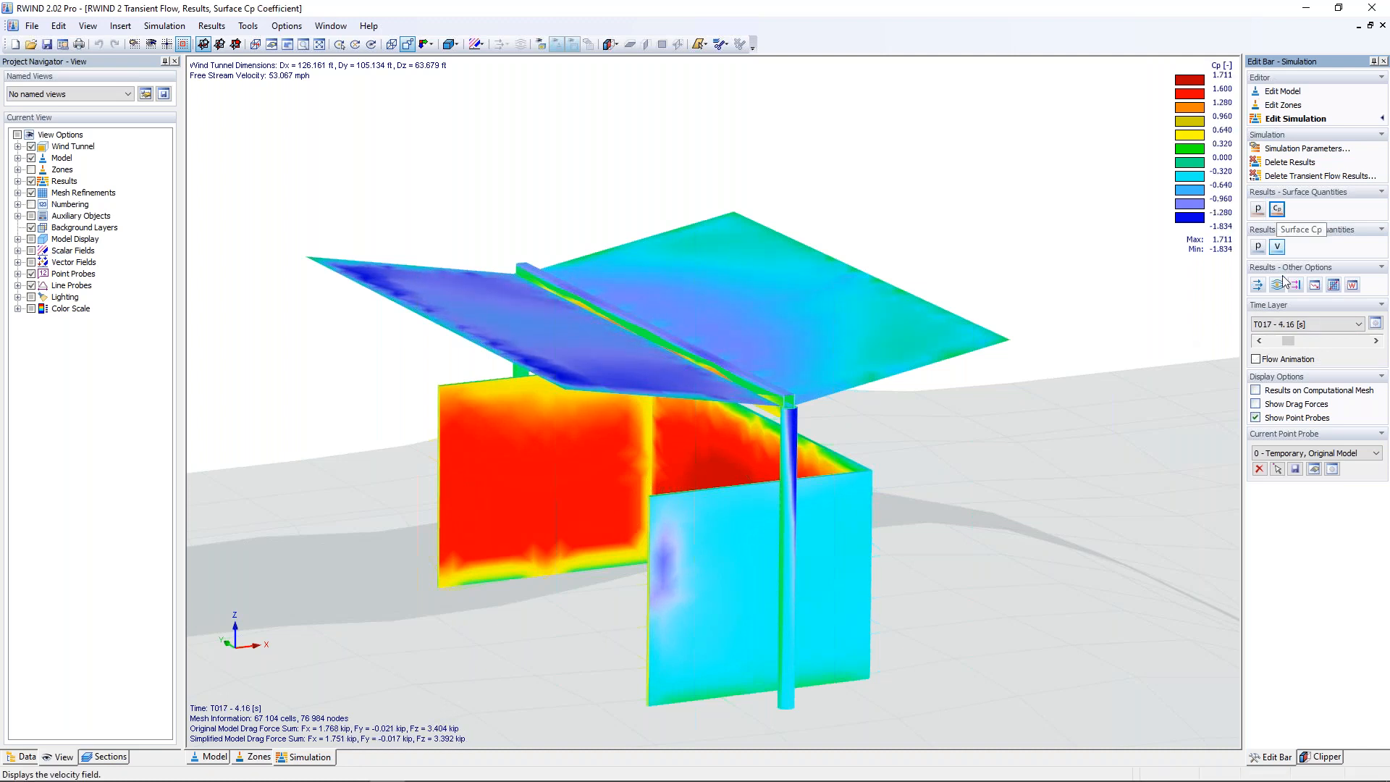
{"action": "left_click", "coordinate": [1375, 340]}
{"action": "left_click", "coordinate": [1376, 340]}
{"action": "left_click", "coordinate": [1376, 341]}
{"action": "left_click", "coordinate": [1375, 340]}
{"action": "left_click", "coordinate": [1376, 340]}
{"action": "left_click", "coordinate": [1376, 341]}
{"action": "left_click", "coordinate": [1375, 340]}
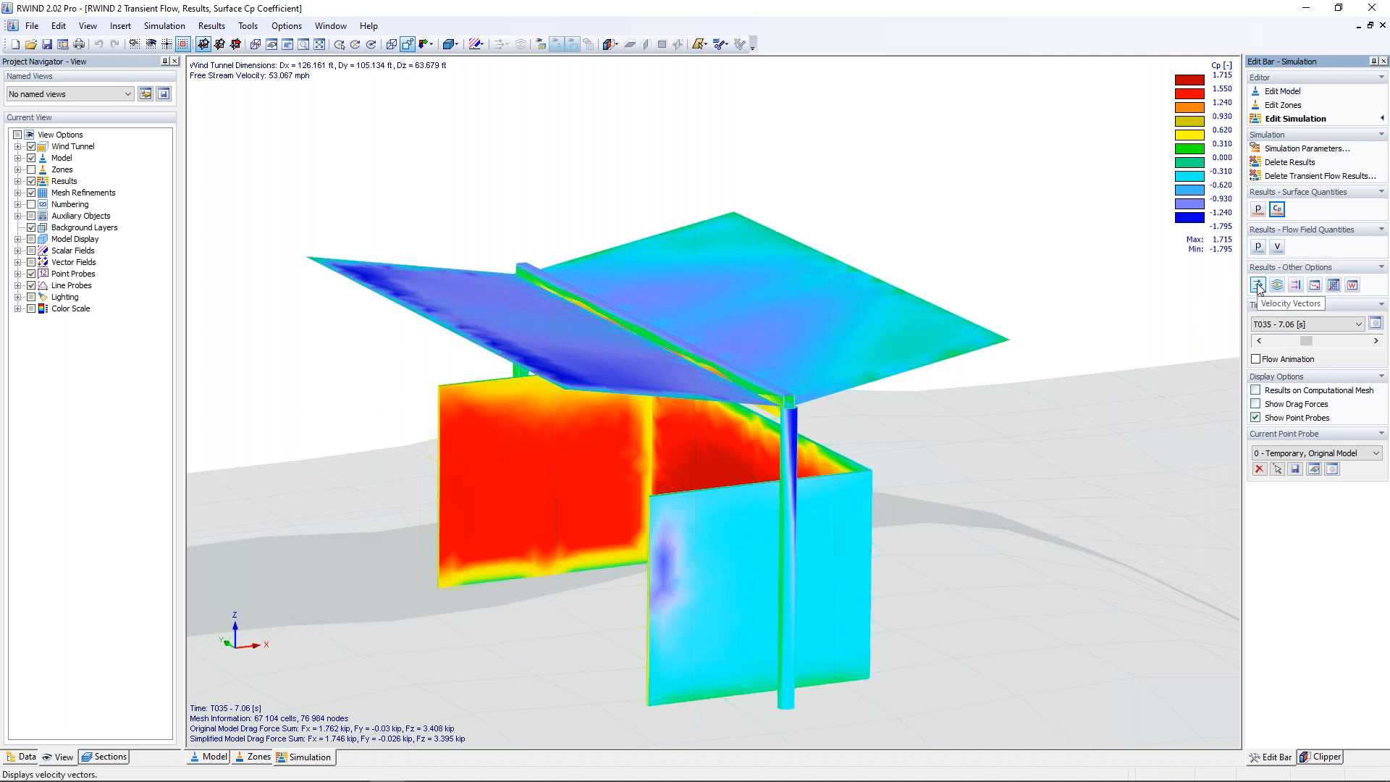
Step: Display the velocity field from the side at time layer T001 - 1.62 [s] and animate the flow
{"action": "left_click", "coordinate": [1277, 247]}
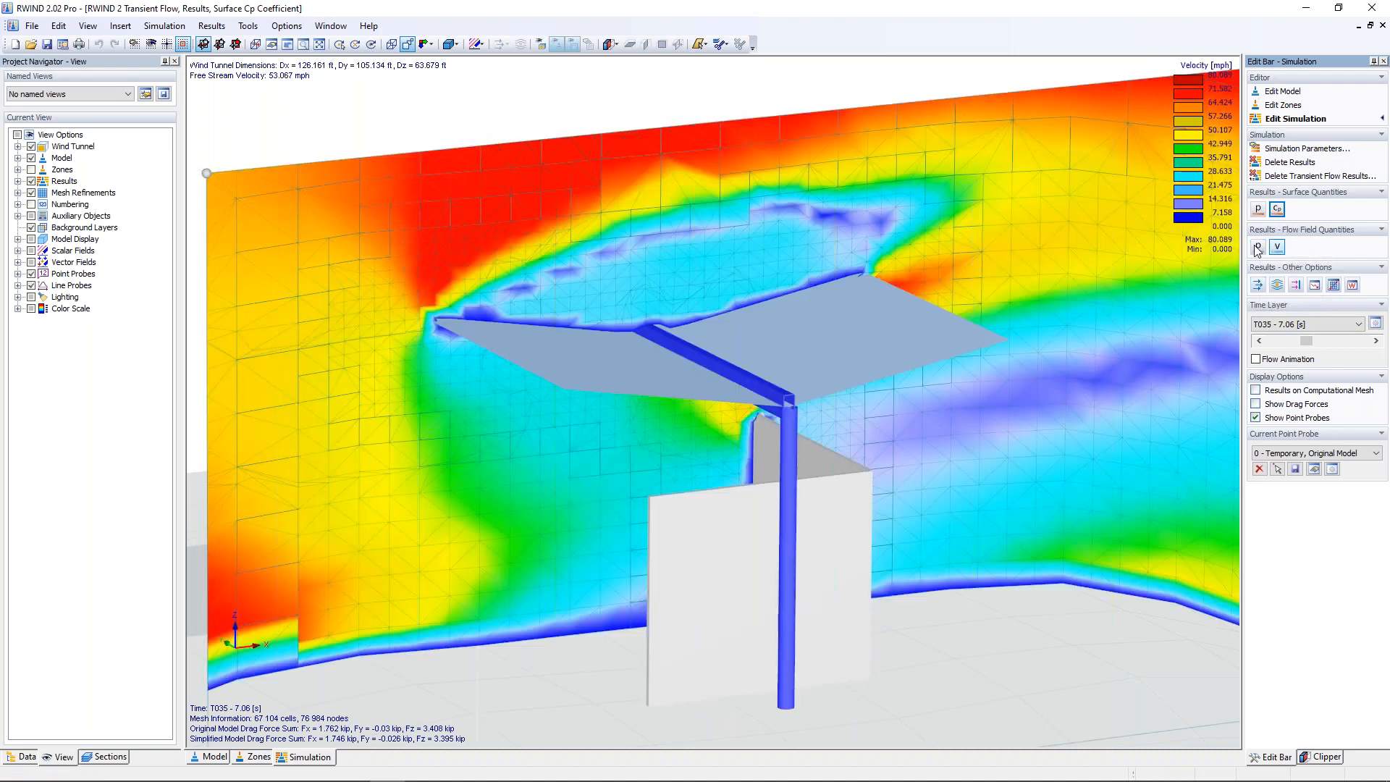
{"action": "left_click", "coordinate": [1258, 340]}
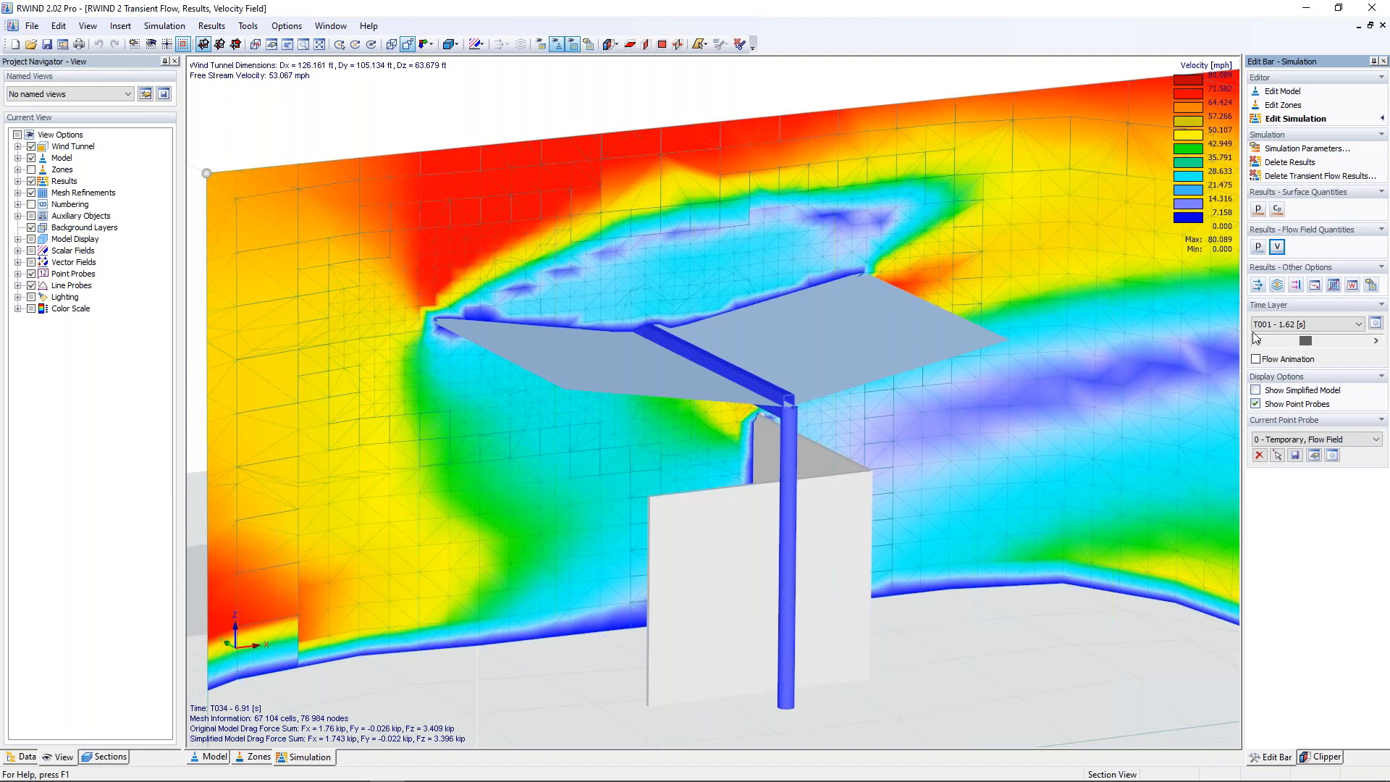
{"action": "left_click_drag", "start_coordinate": [1306, 341], "coordinate": [1254, 334]}
{"action": "middle_click_drag", "start_coordinate": [1034, 459], "coordinate": [814, 404], "text": "ctrl"}
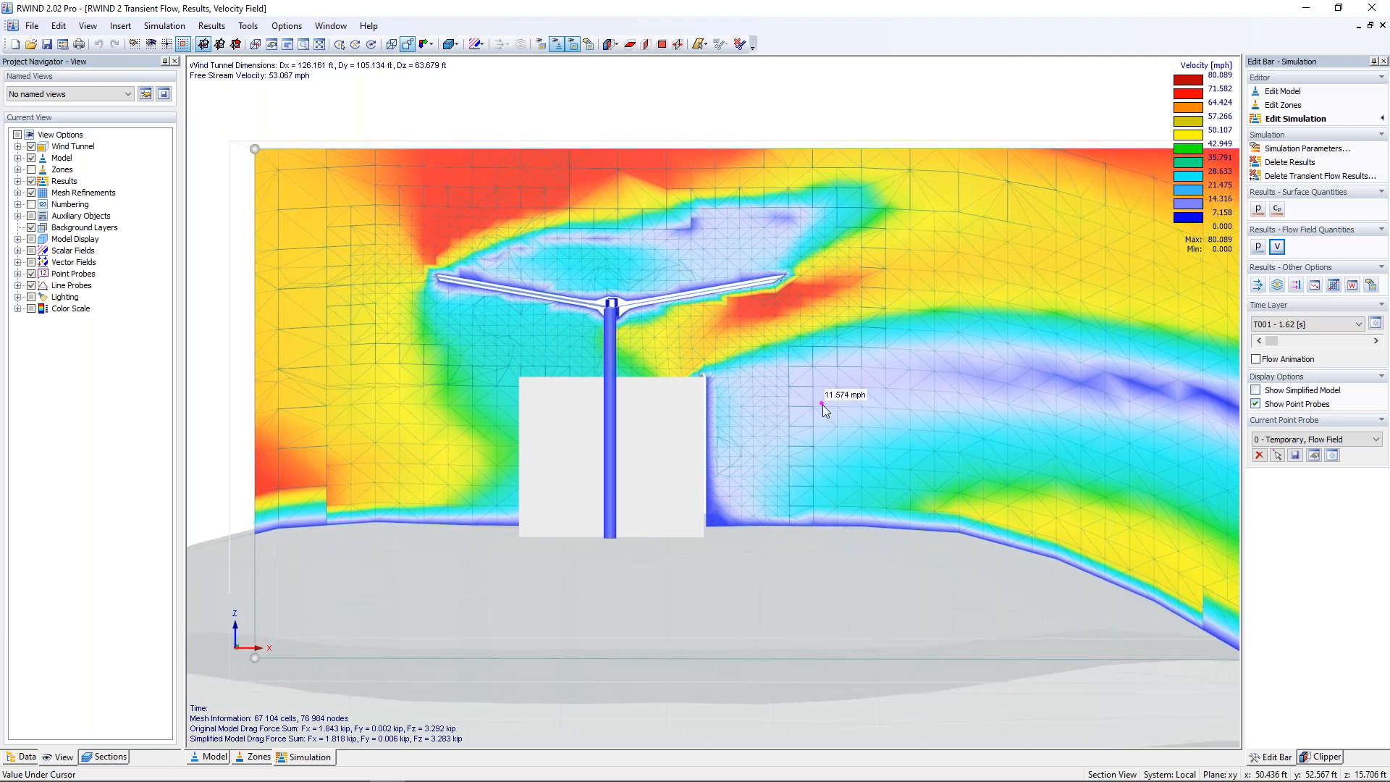
{"action": "left_click", "coordinate": [1257, 360]}
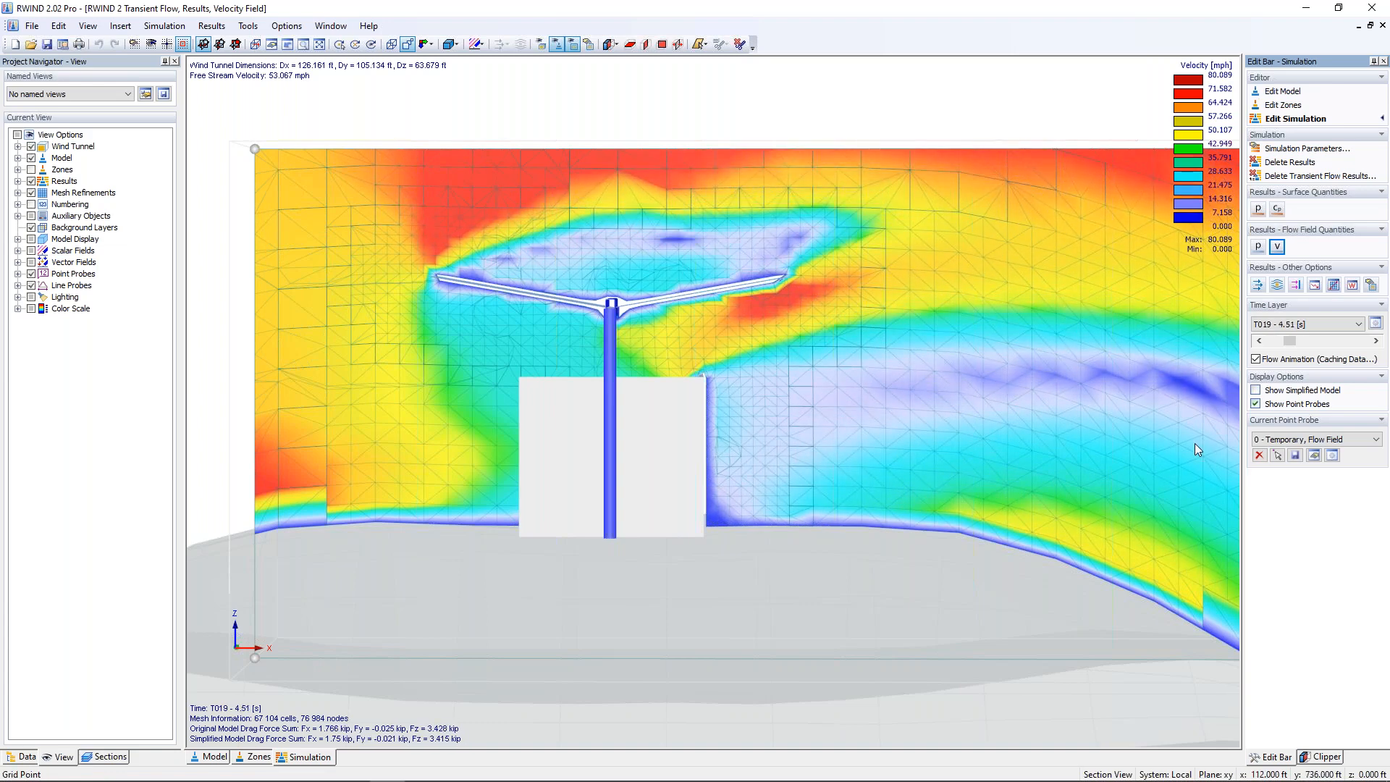
Step: Animate the velocity vectors around the shelter, examine them up close and at an angle, and stop the animation
{"action": "left_click", "coordinate": [1260, 290]}
{"action": "left_click", "coordinate": [1256, 388]}
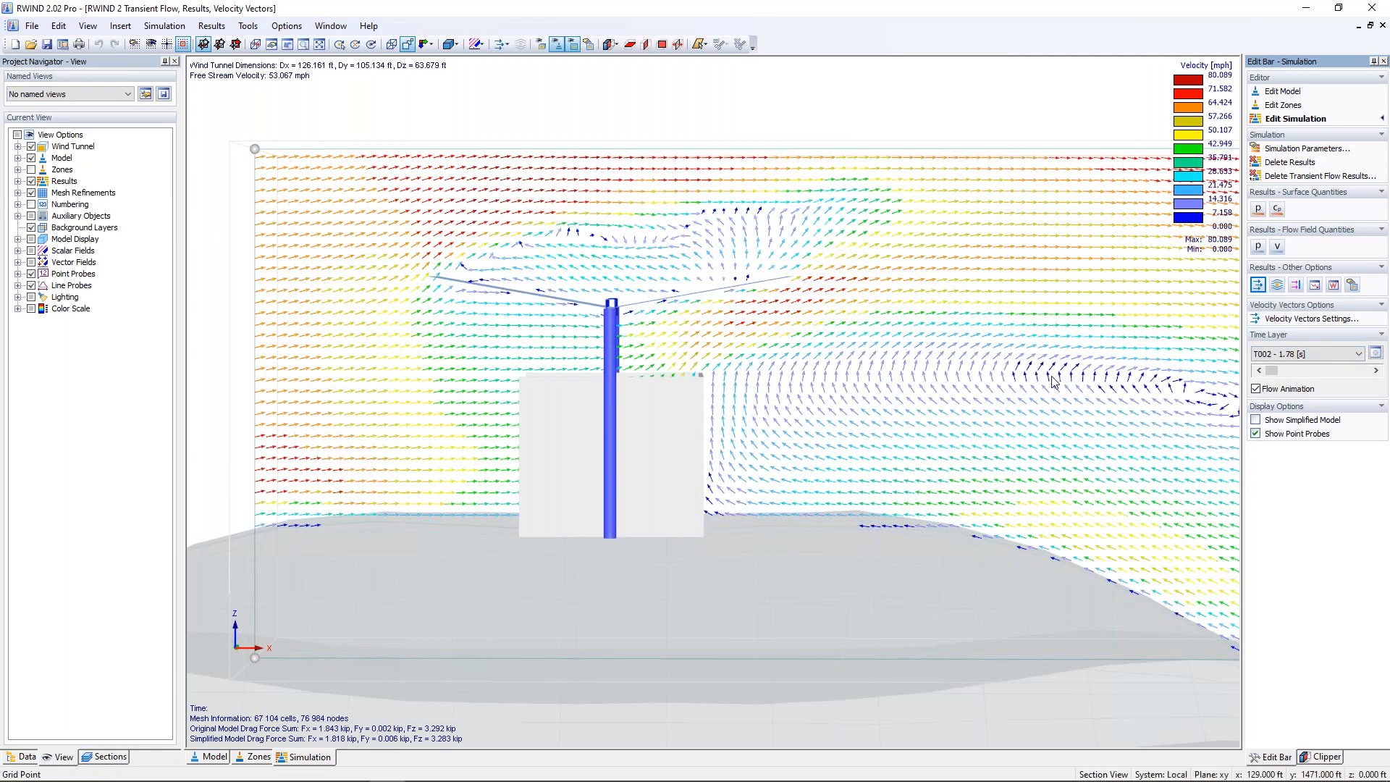
{"action": "scroll", "coordinate": [572, 271], "scroll_direction": "up", "scroll_amount": 1}
{"action": "scroll", "coordinate": [572, 271], "scroll_direction": "up", "scroll_amount": 2}
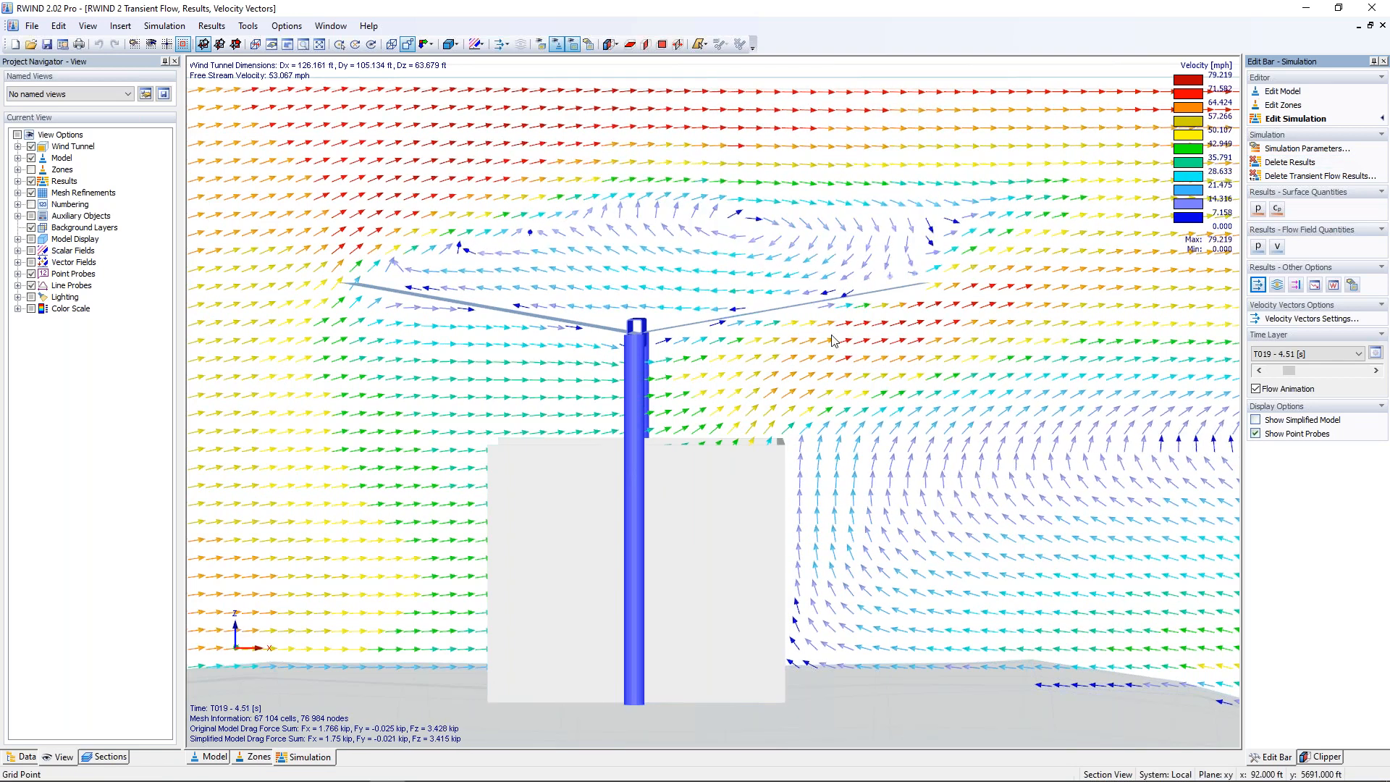
{"action": "scroll", "coordinate": [796, 326], "scroll_direction": "down", "scroll_amount": 5}
{"action": "middle_click_drag", "start_coordinate": [796, 325], "coordinate": [1005, 373]}
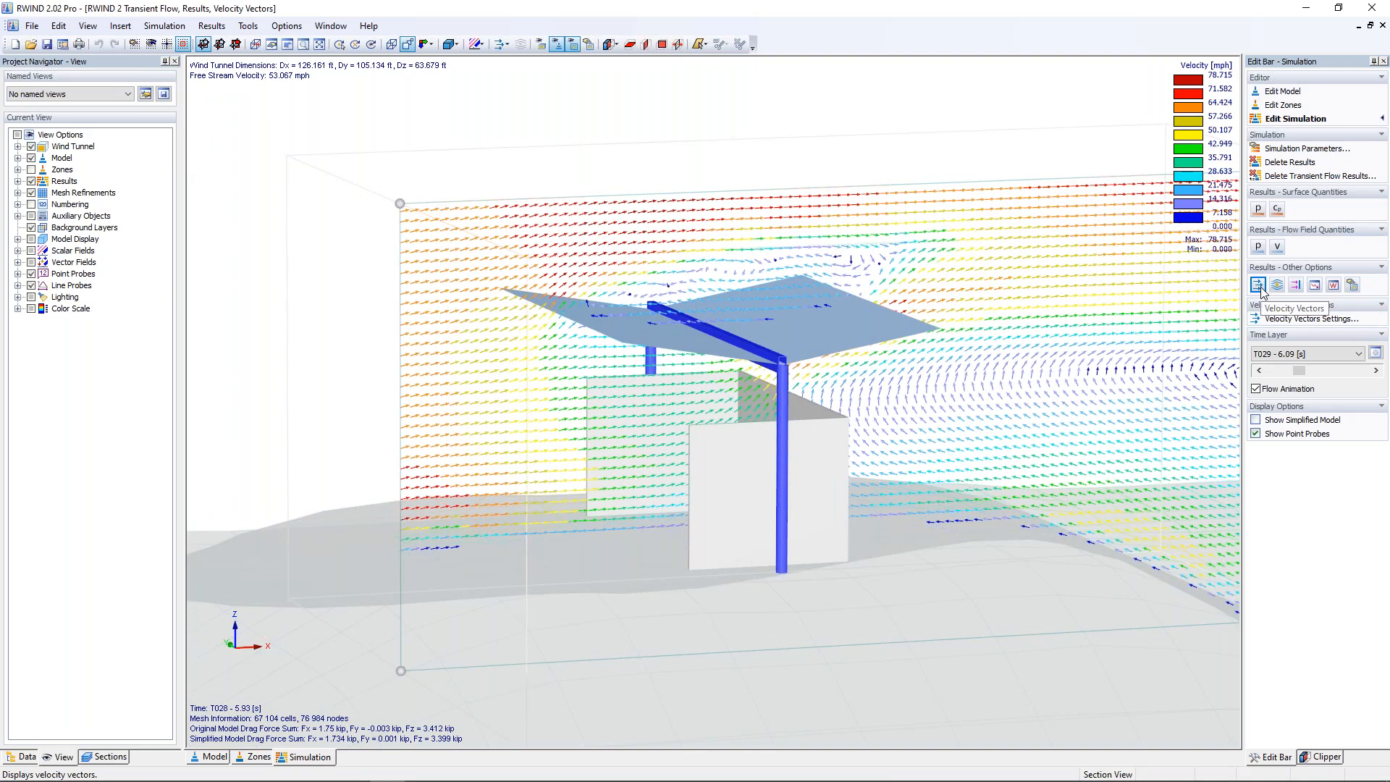
{"action": "left_click", "coordinate": [1263, 386]}
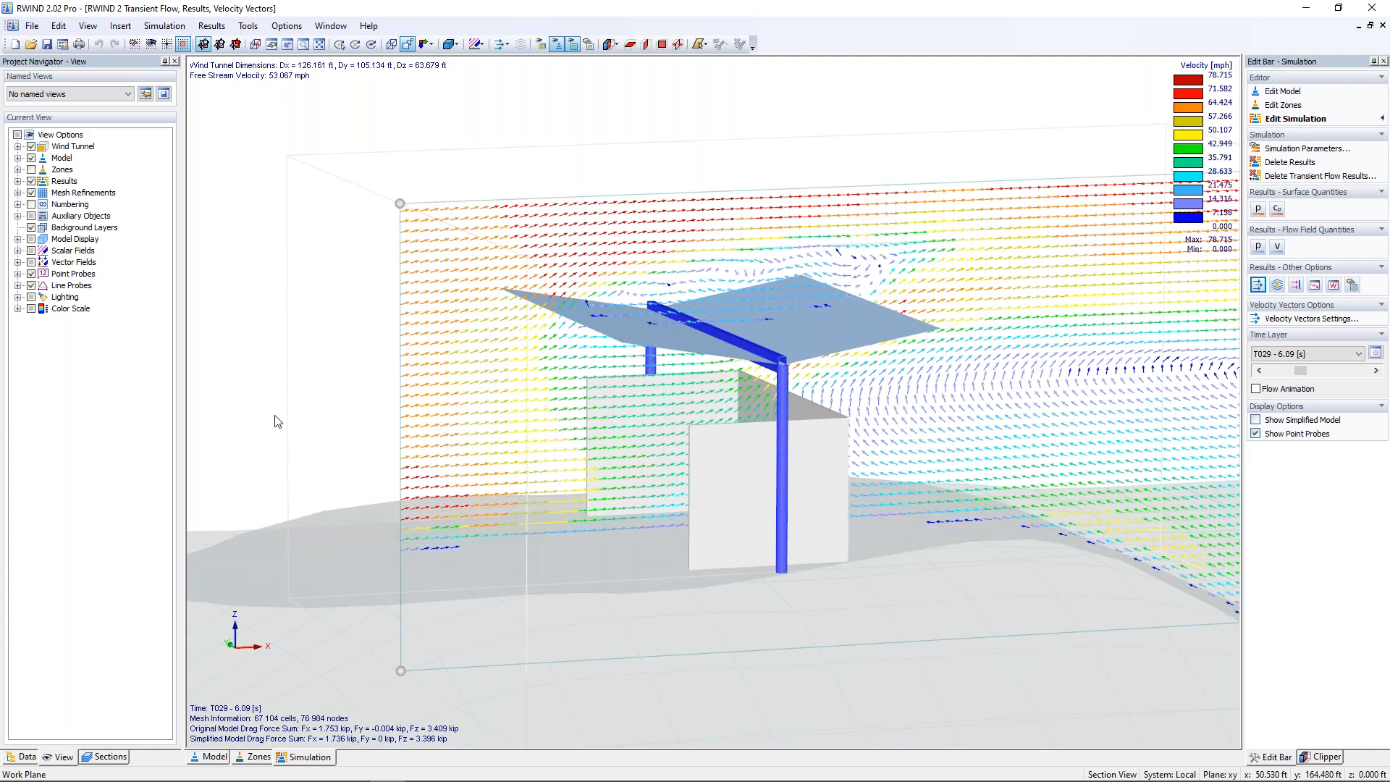
Step: List the project's zones in the data navigator and view the zone colouring on the shelter model
{"action": "left_click", "coordinate": [28, 757]}
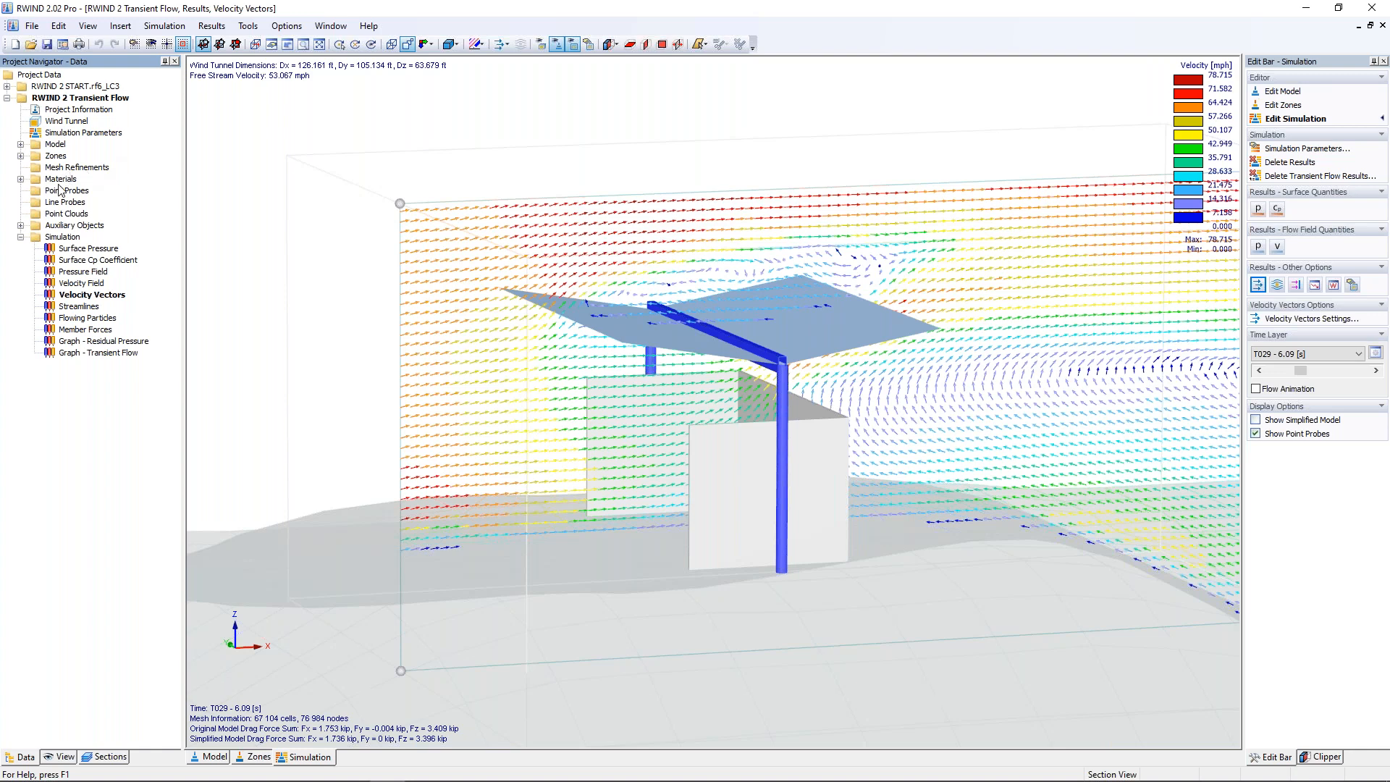
{"action": "left_click", "coordinate": [21, 155]}
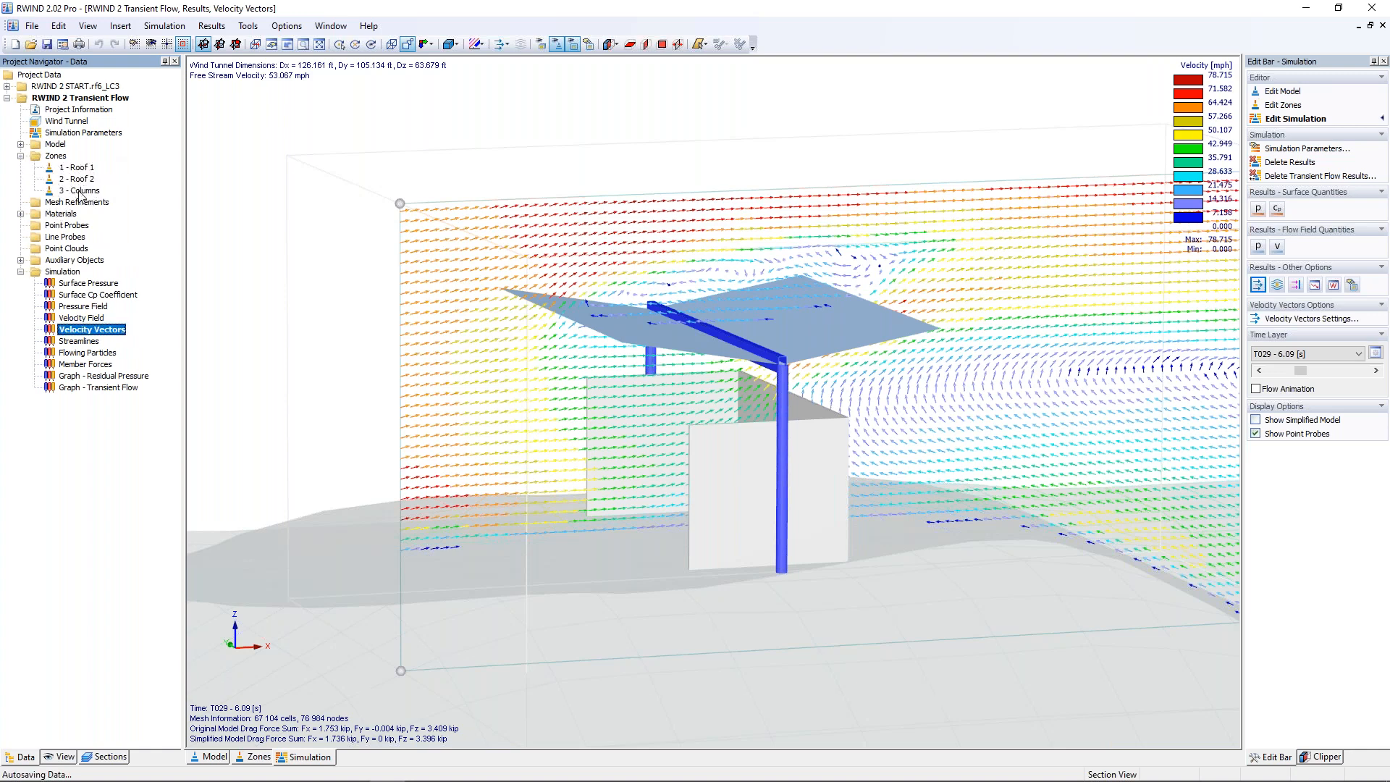
{"action": "left_click", "coordinate": [254, 757]}
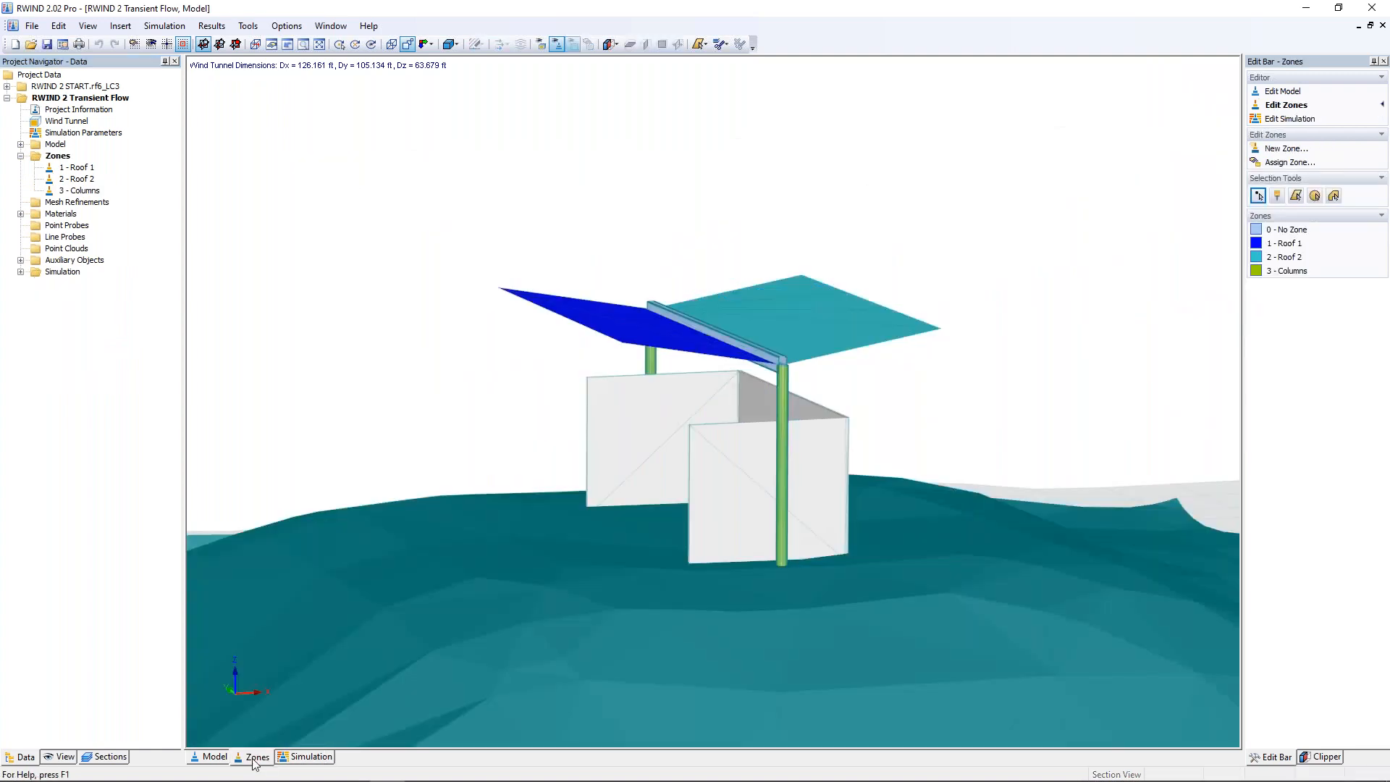
{"action": "middle_click_drag", "start_coordinate": [491, 399], "coordinate": [434, 403], "text": "ctrl"}
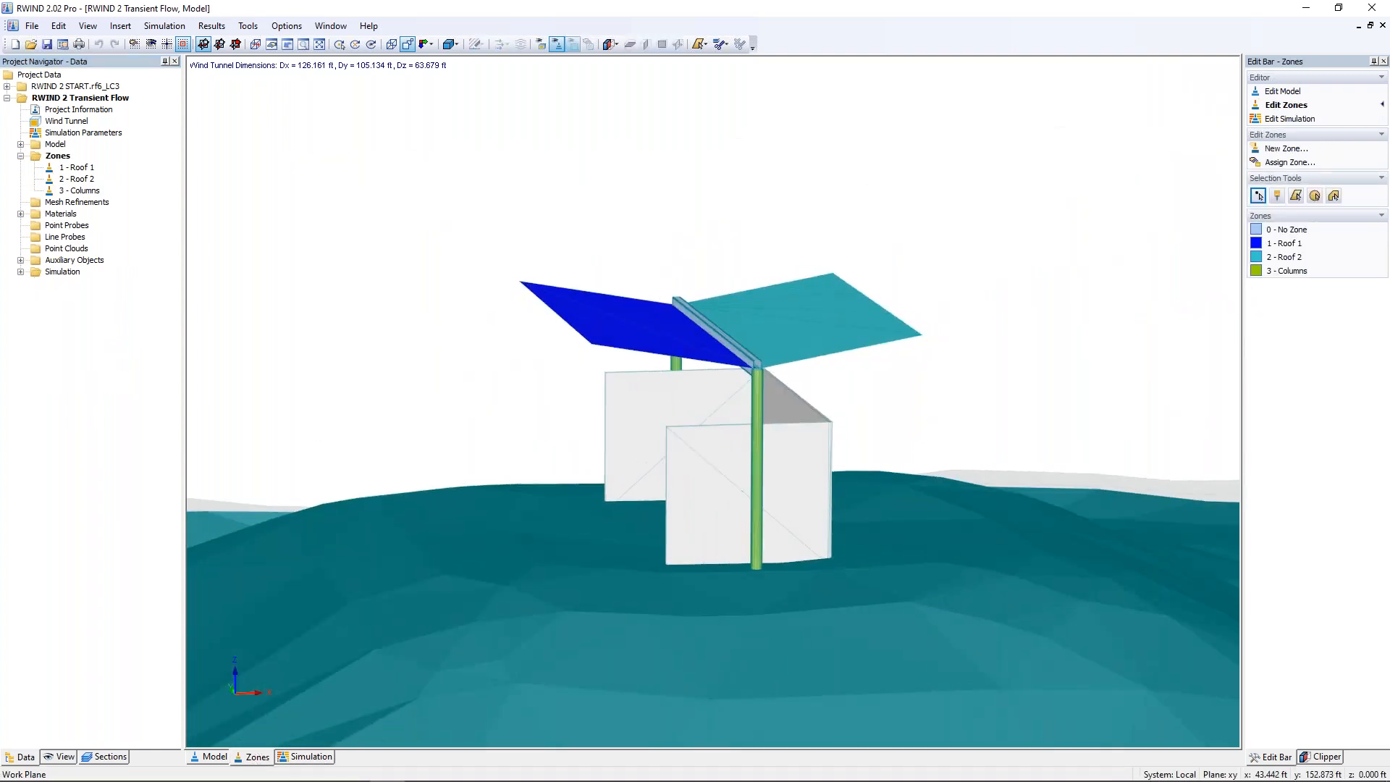
{"action": "scroll", "coordinate": [436, 402], "scroll_direction": "up", "scroll_amount": 2}
{"action": "middle_click_drag", "start_coordinate": [543, 405], "coordinate": [403, 387]}
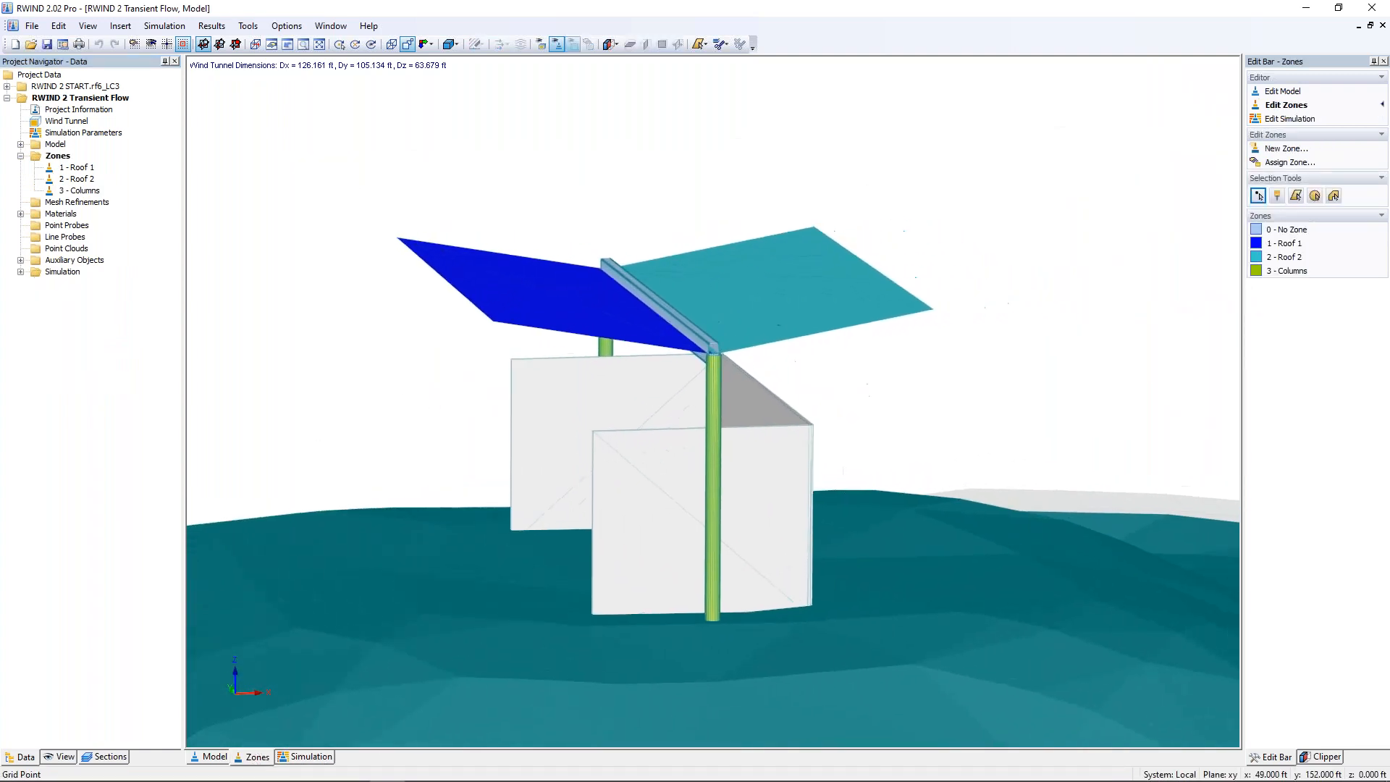
Step: Identify the Roof 1, Roof 2 and Columns zones on the shelter by selecting each in the zone list
{"action": "left_click", "coordinate": [82, 171]}
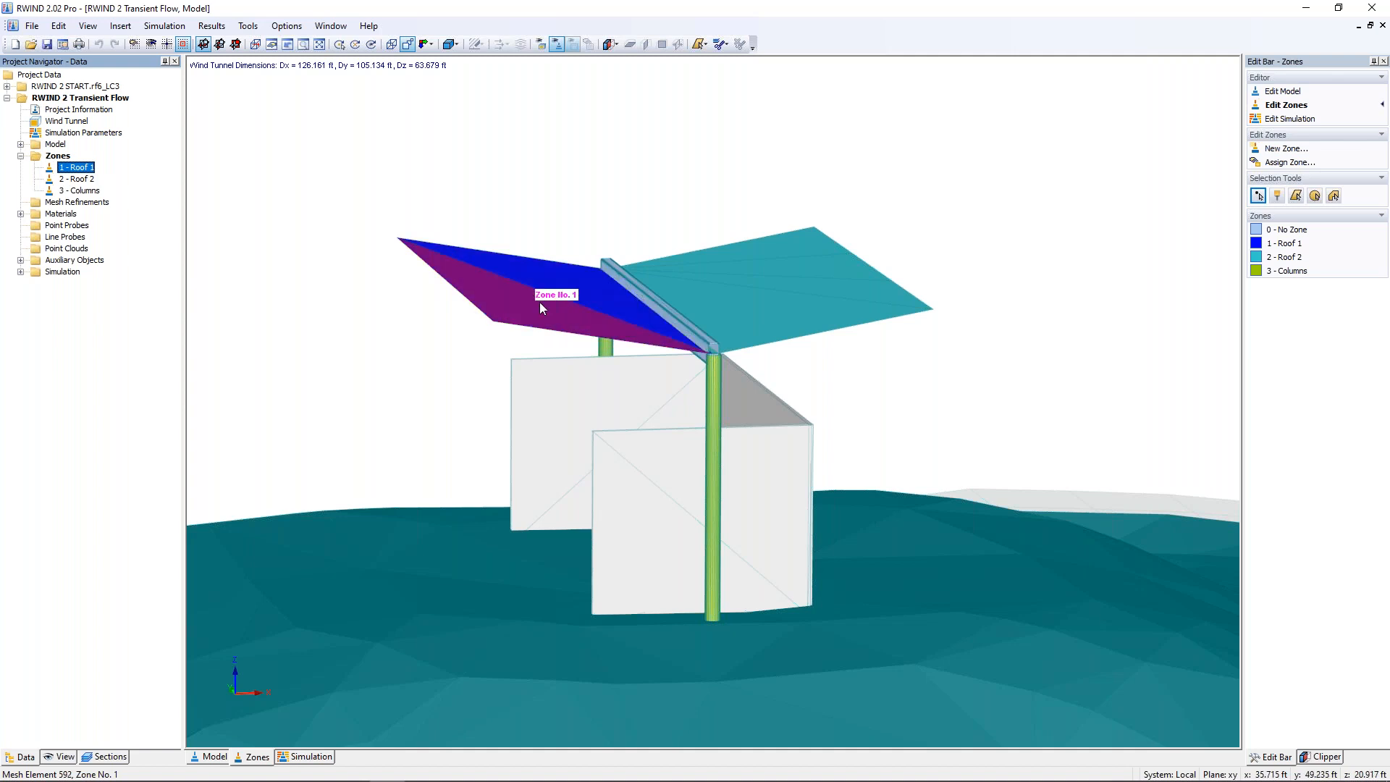
{"action": "scroll", "coordinate": [453, 335], "scroll_direction": "up", "scroll_amount": 3}
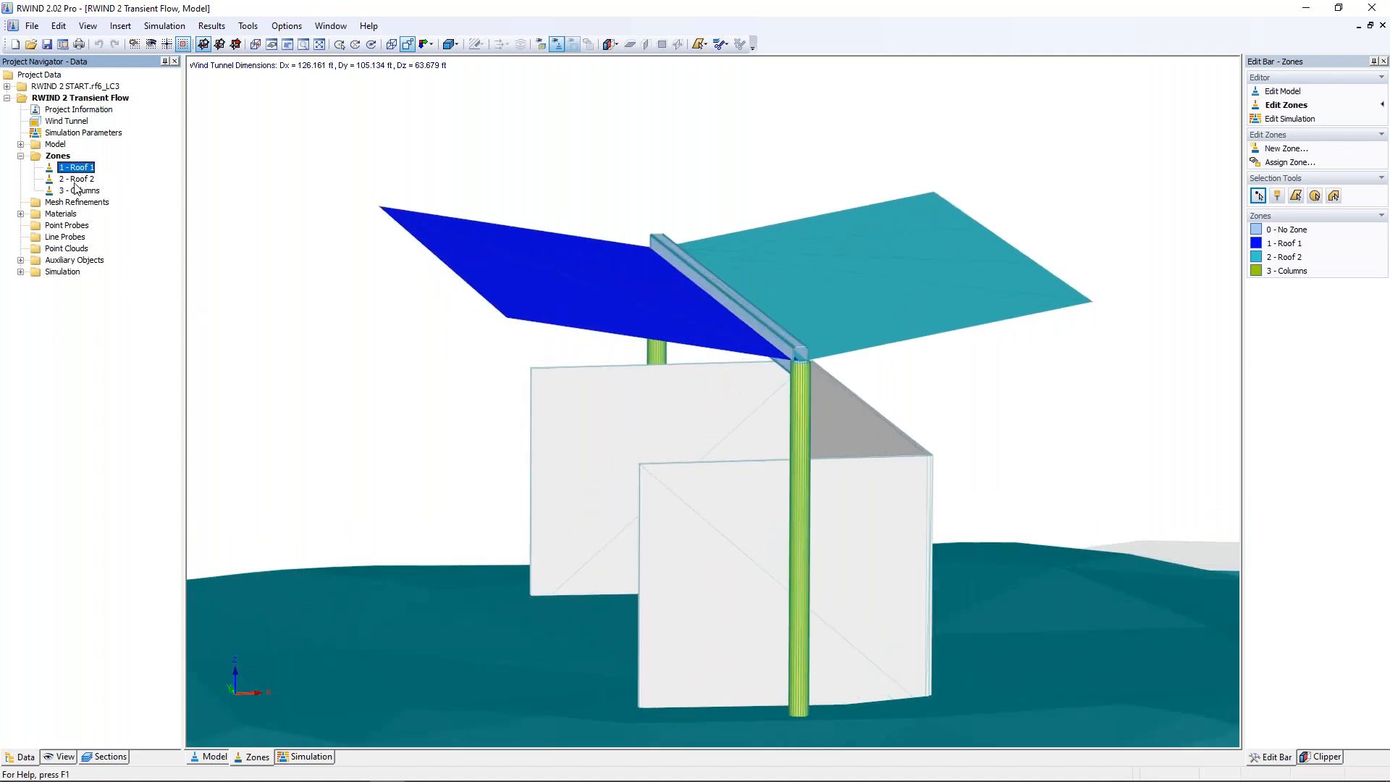
{"action": "left_click", "coordinate": [76, 179]}
{"action": "left_click", "coordinate": [91, 192]}
{"action": "middle_click_drag", "start_coordinate": [289, 377], "coordinate": [503, 352], "text": "ctrl"}
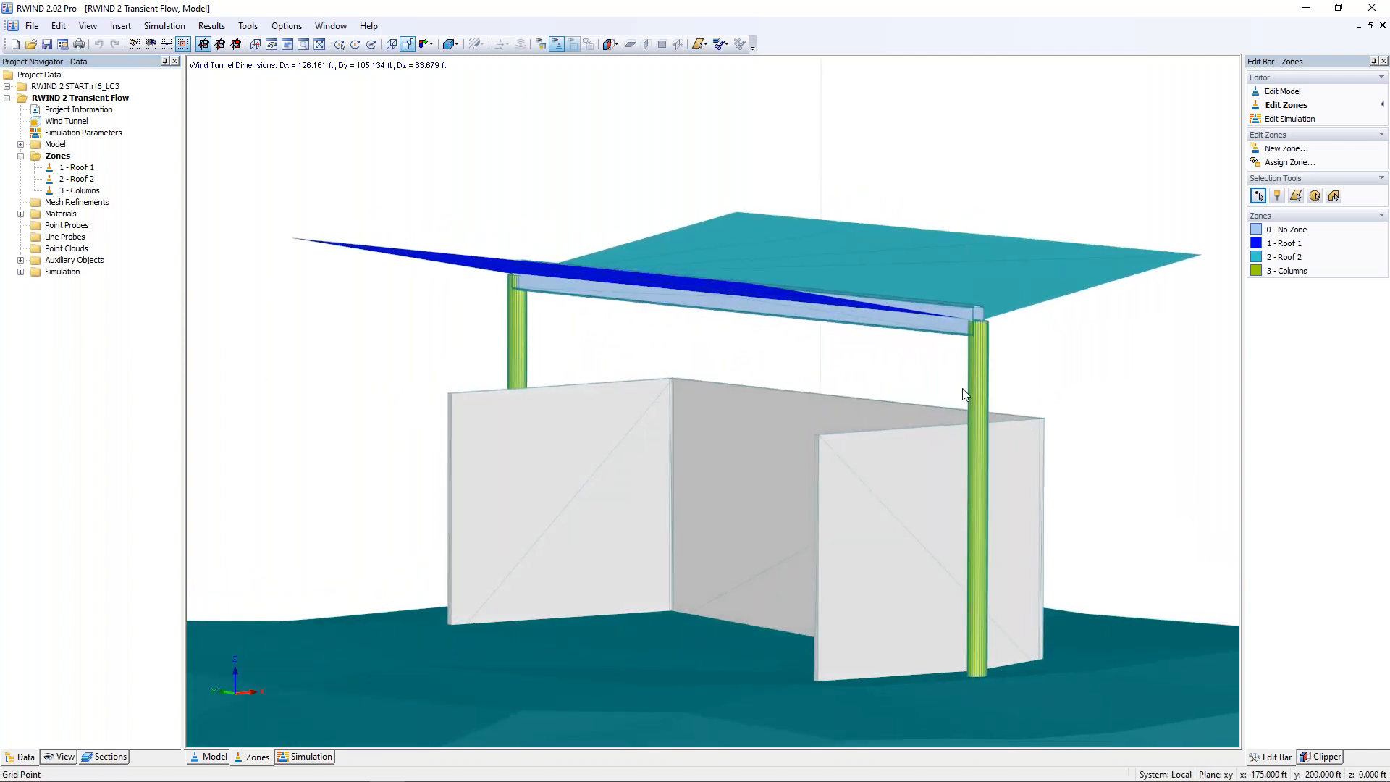
Step: Return to the simulation results and display the surface pressure on the shelter
{"action": "scroll", "coordinate": [678, 378], "scroll_direction": "down", "scroll_amount": 4}
{"action": "middle_click_drag", "start_coordinate": [734, 391], "coordinate": [562, 441], "text": "ctrl"}
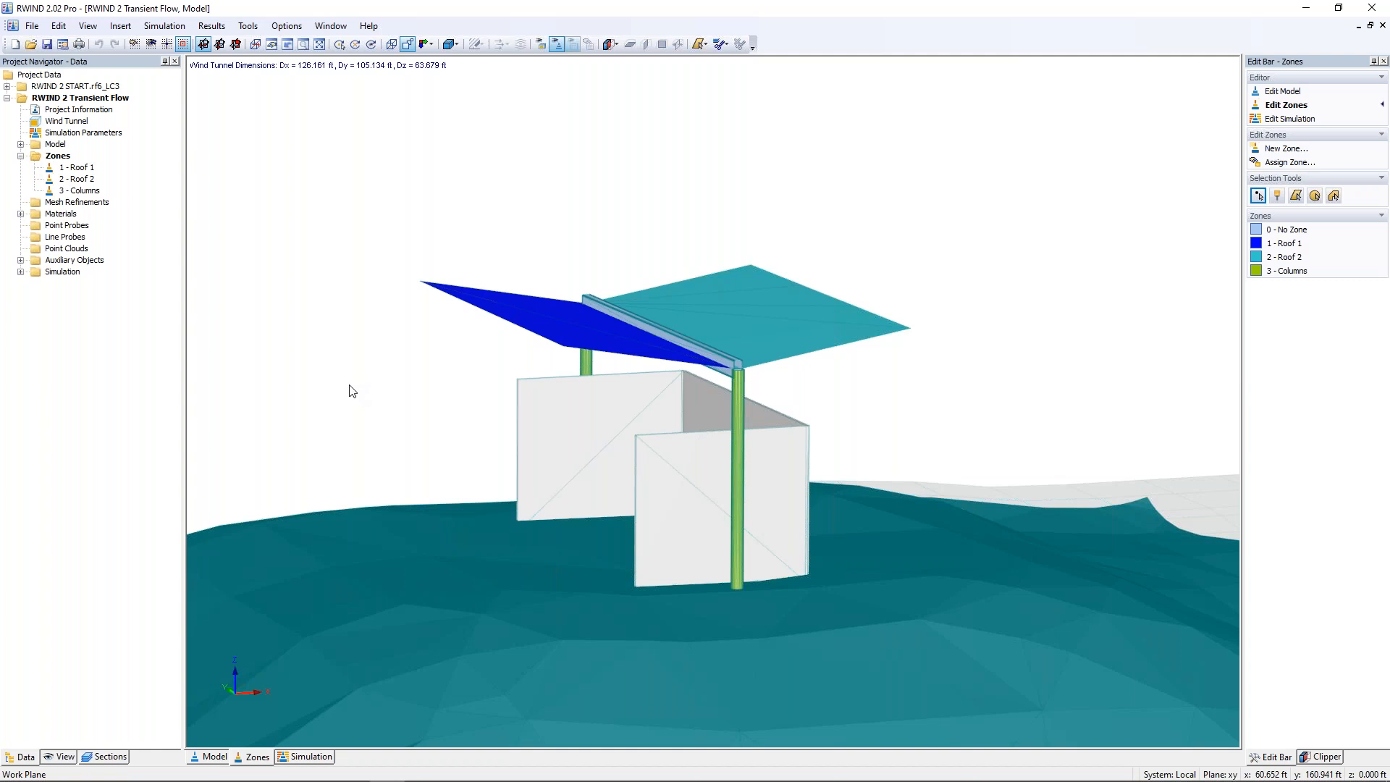
{"action": "left_click", "coordinate": [305, 762]}
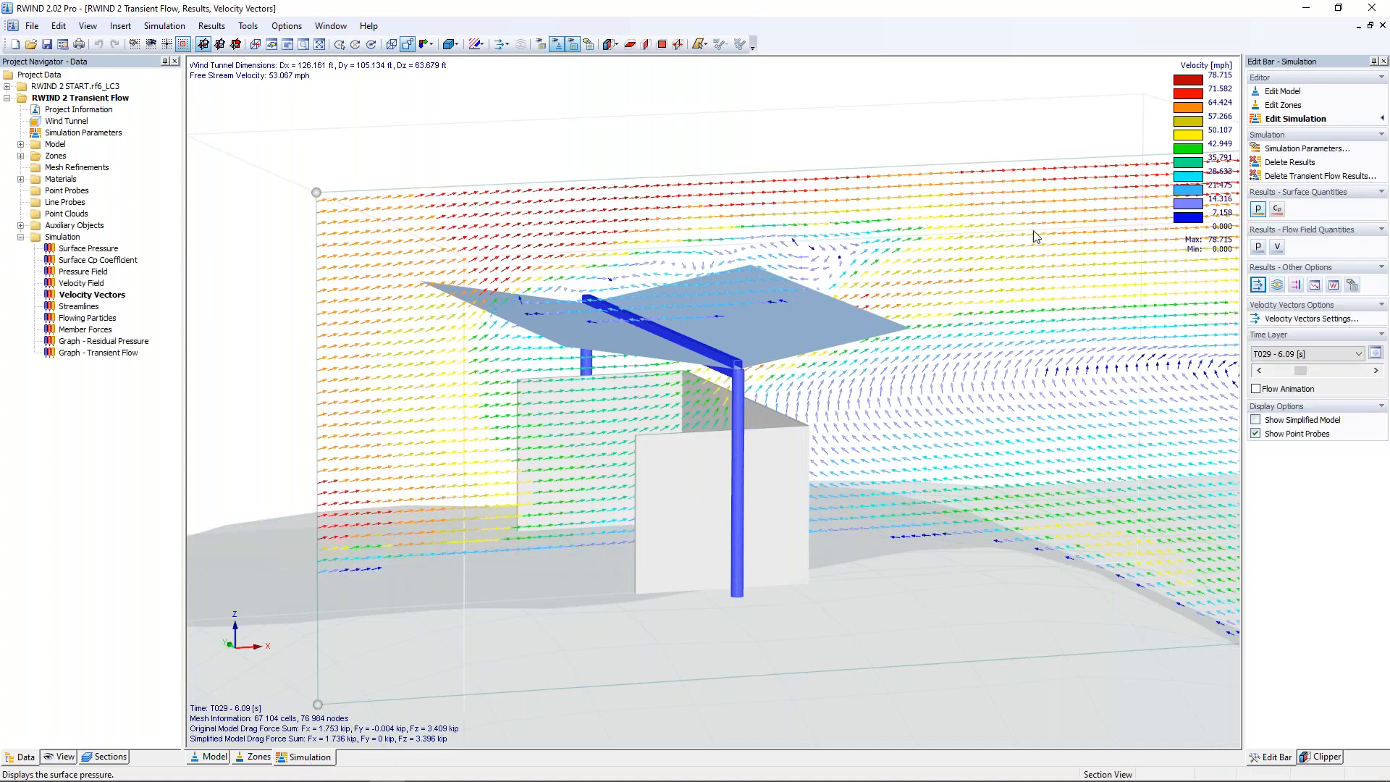
{"action": "left_click", "coordinate": [1258, 210]}
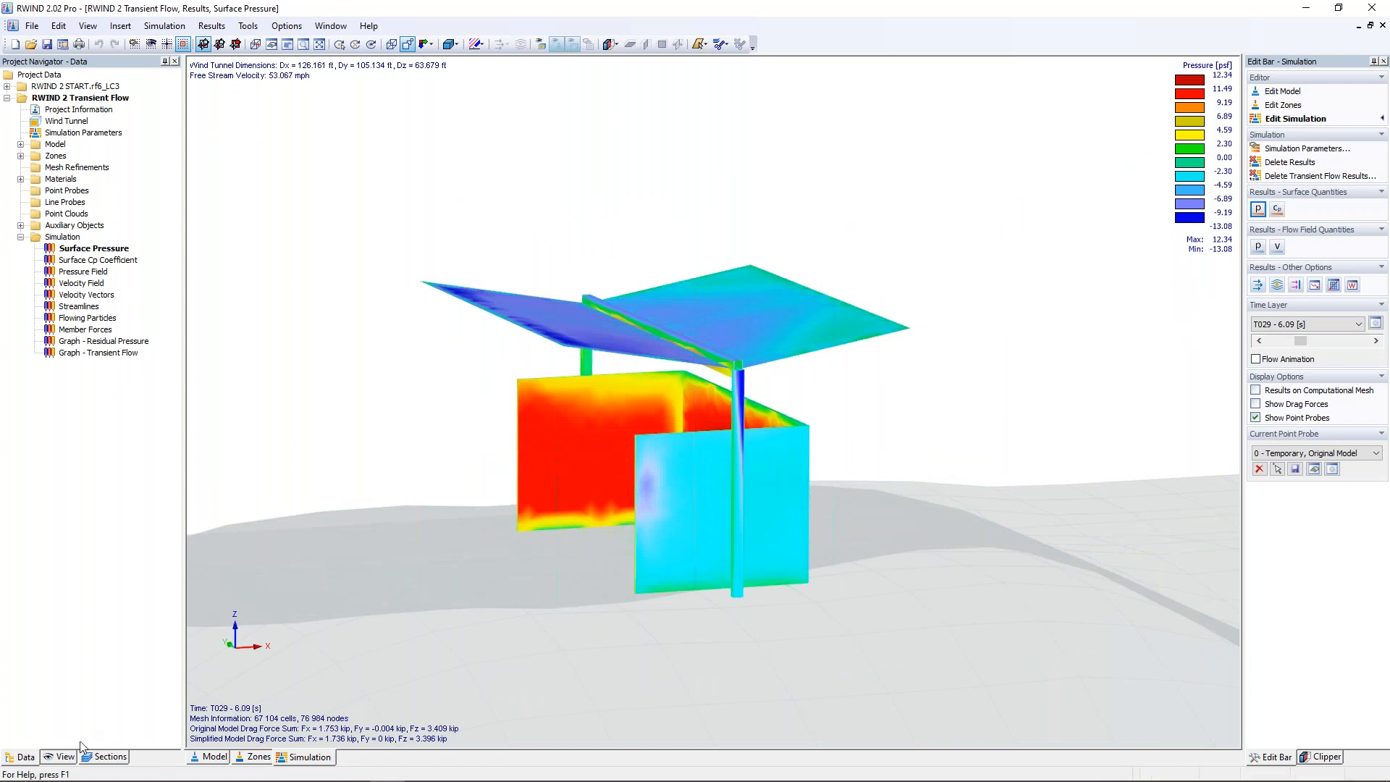
Step: Isolate mesh section Zone No. 1 - Roof 1 and examine its surface pressure up close
{"action": "left_click", "coordinate": [93, 757]}
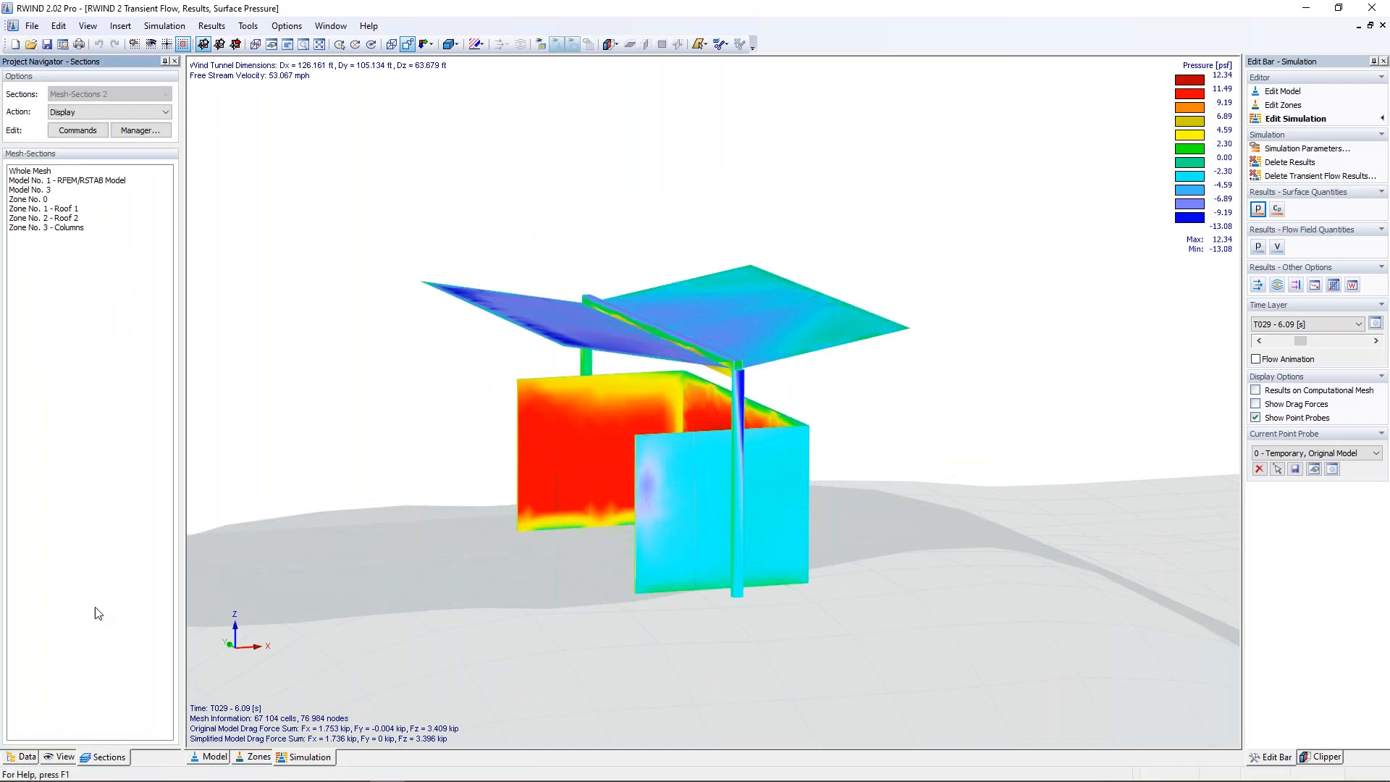
{"action": "left_click", "coordinate": [63, 210]}
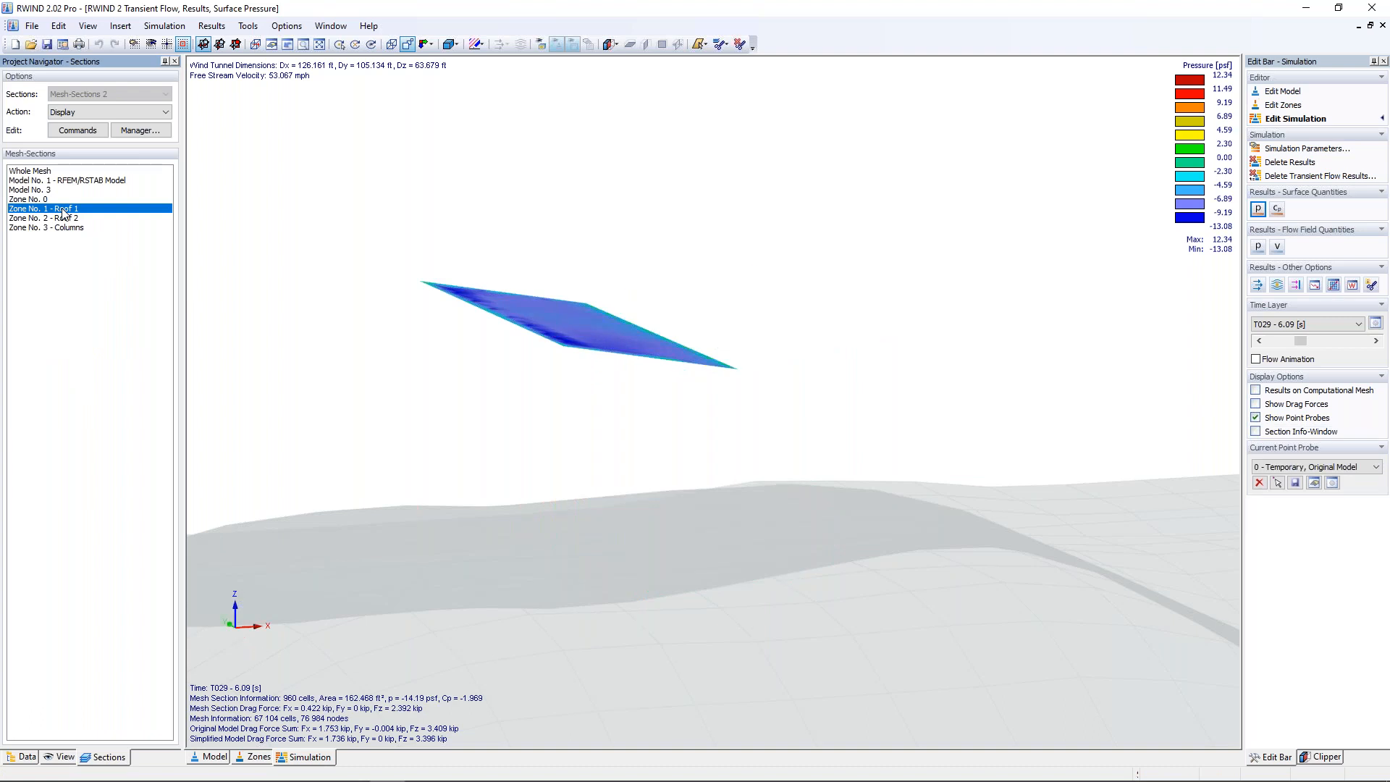
{"action": "middle_click_drag", "start_coordinate": [505, 380], "coordinate": [476, 398], "text": "ctrl"}
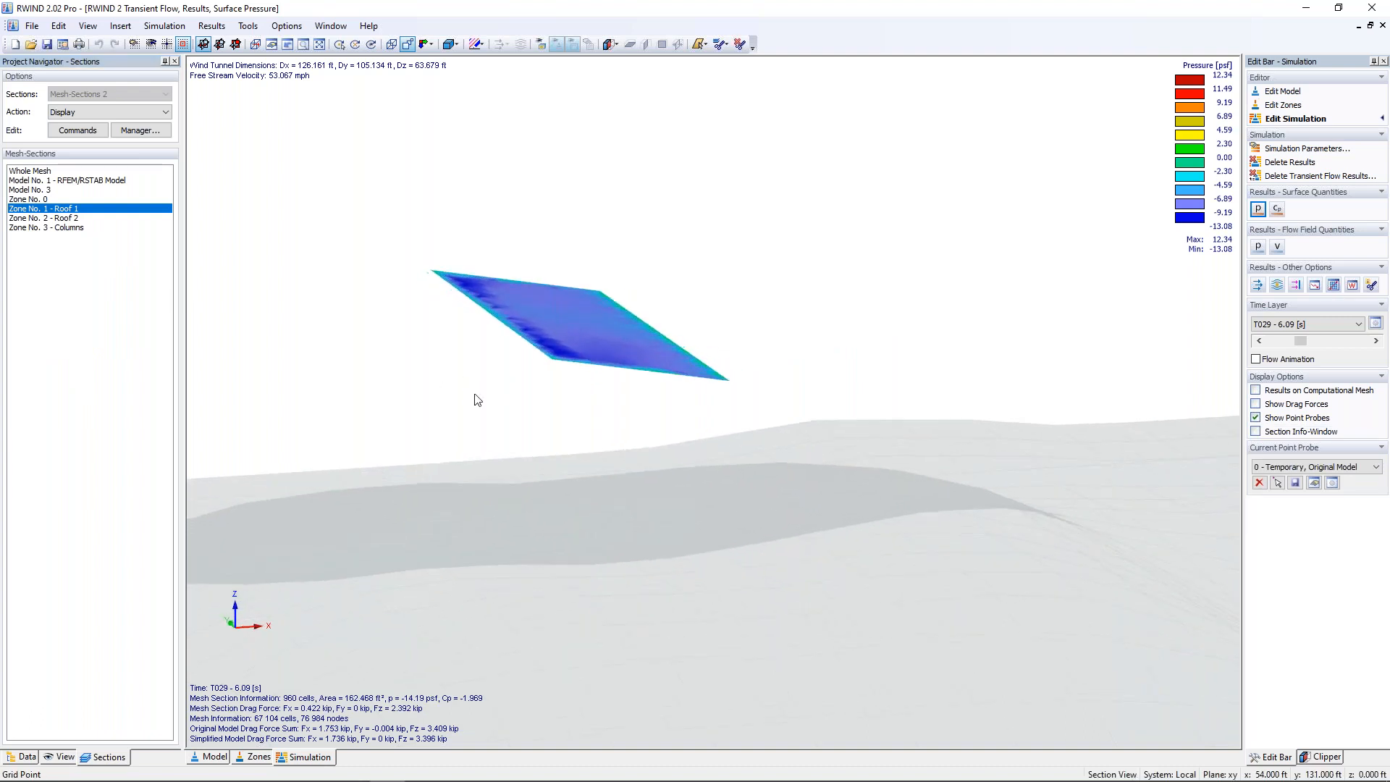
{"action": "scroll", "coordinate": [579, 400], "scroll_direction": "up", "scroll_amount": 4}
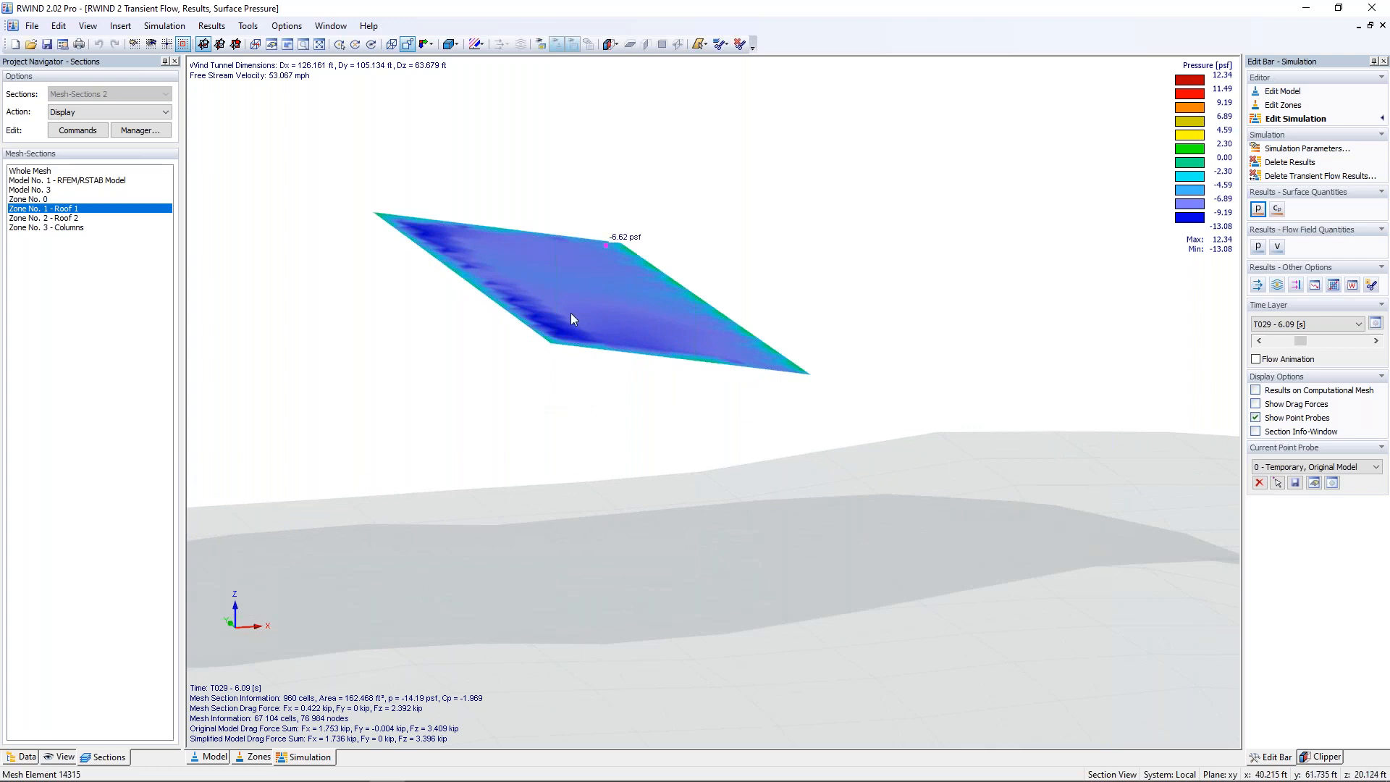
{"action": "middle_click_drag", "start_coordinate": [605, 397], "coordinate": [614, 431]}
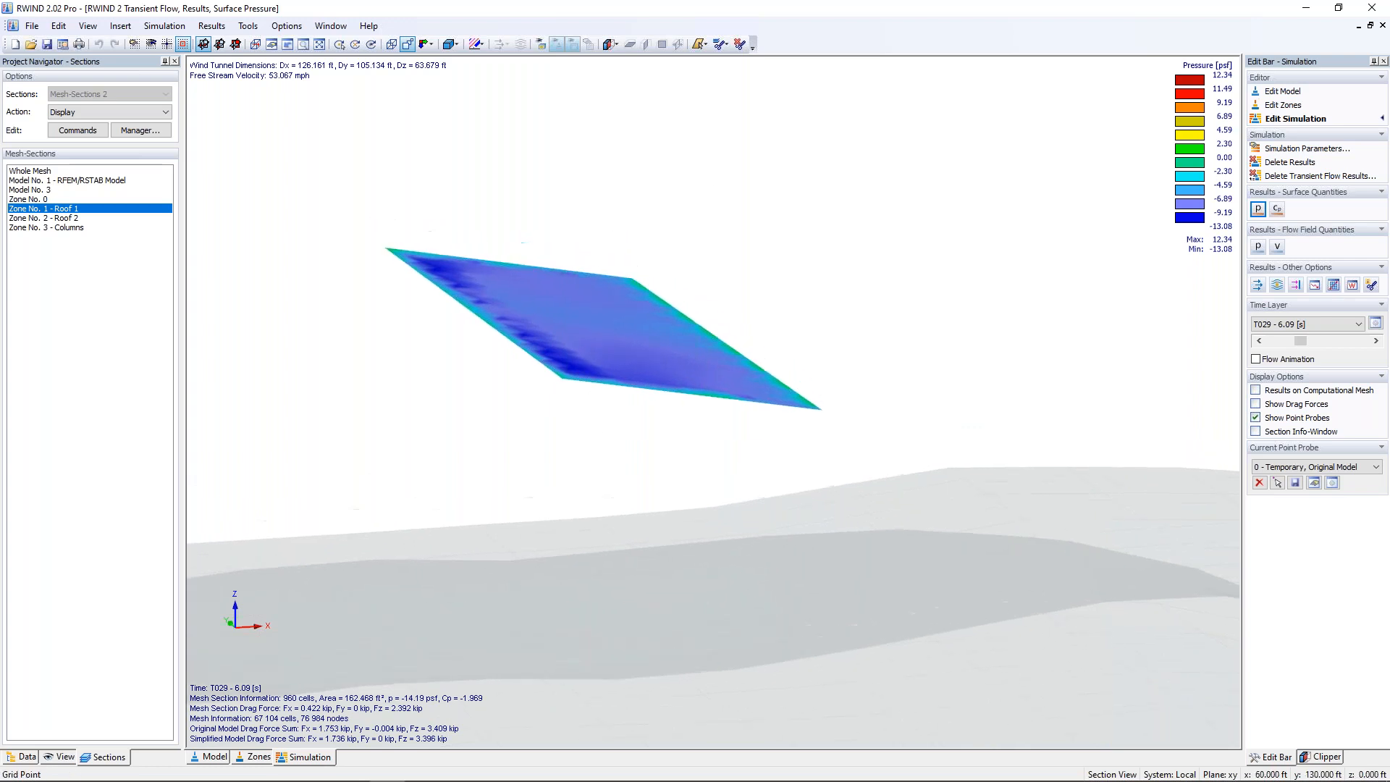
{"action": "scroll", "coordinate": [627, 435], "scroll_direction": "up", "scroll_amount": 1}
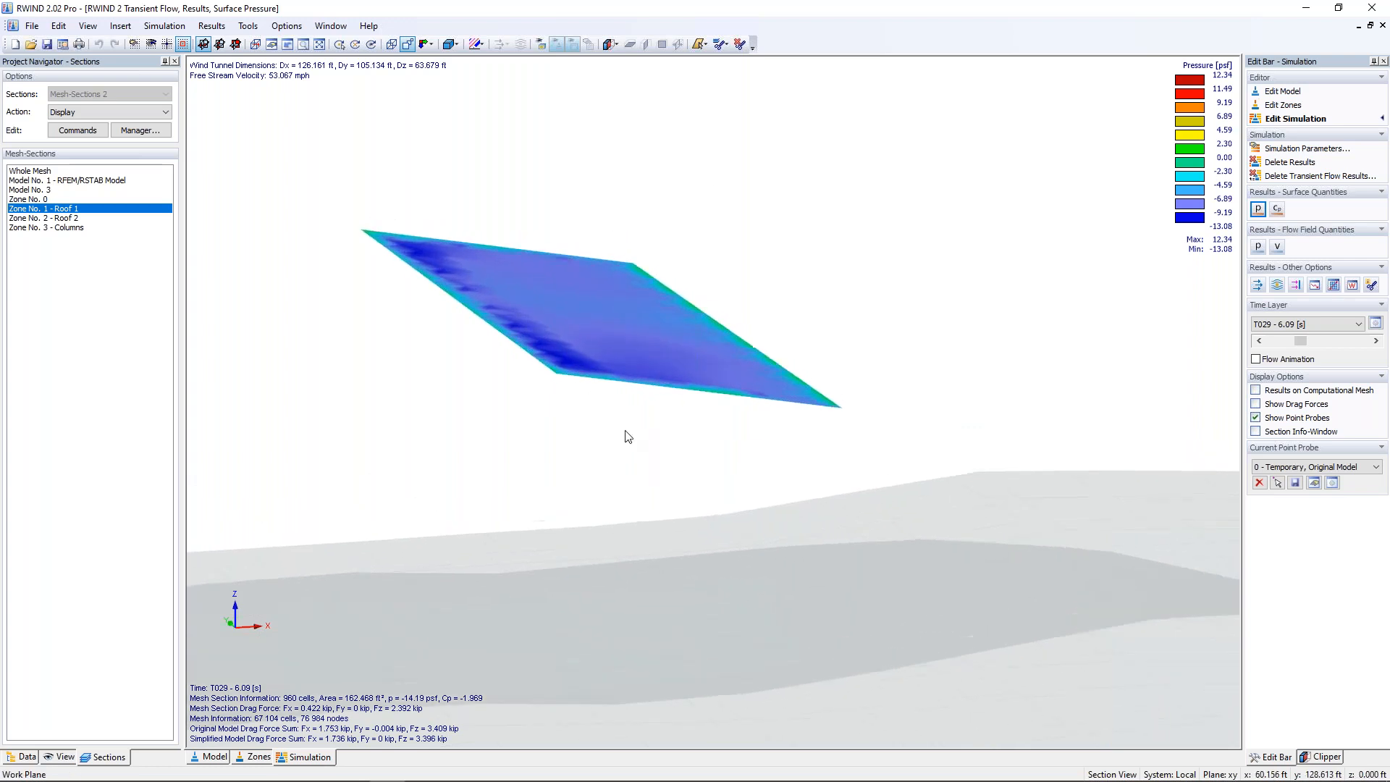
Step: Show the drag forces and inspect them for the Roof 1, Roof 2 and Columns zones, and for both roof zones combined
{"action": "left_click", "coordinate": [1256, 404]}
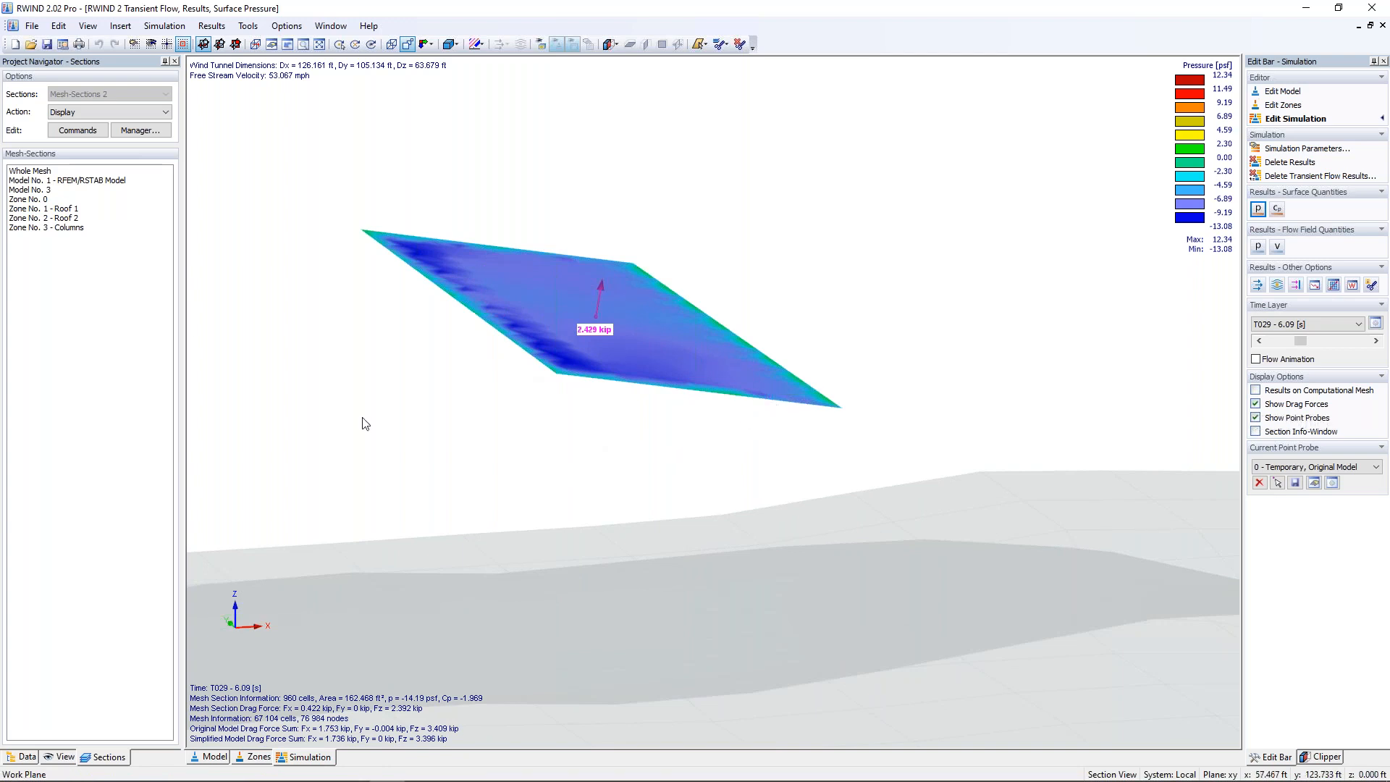
{"action": "left_click", "coordinate": [67, 218]}
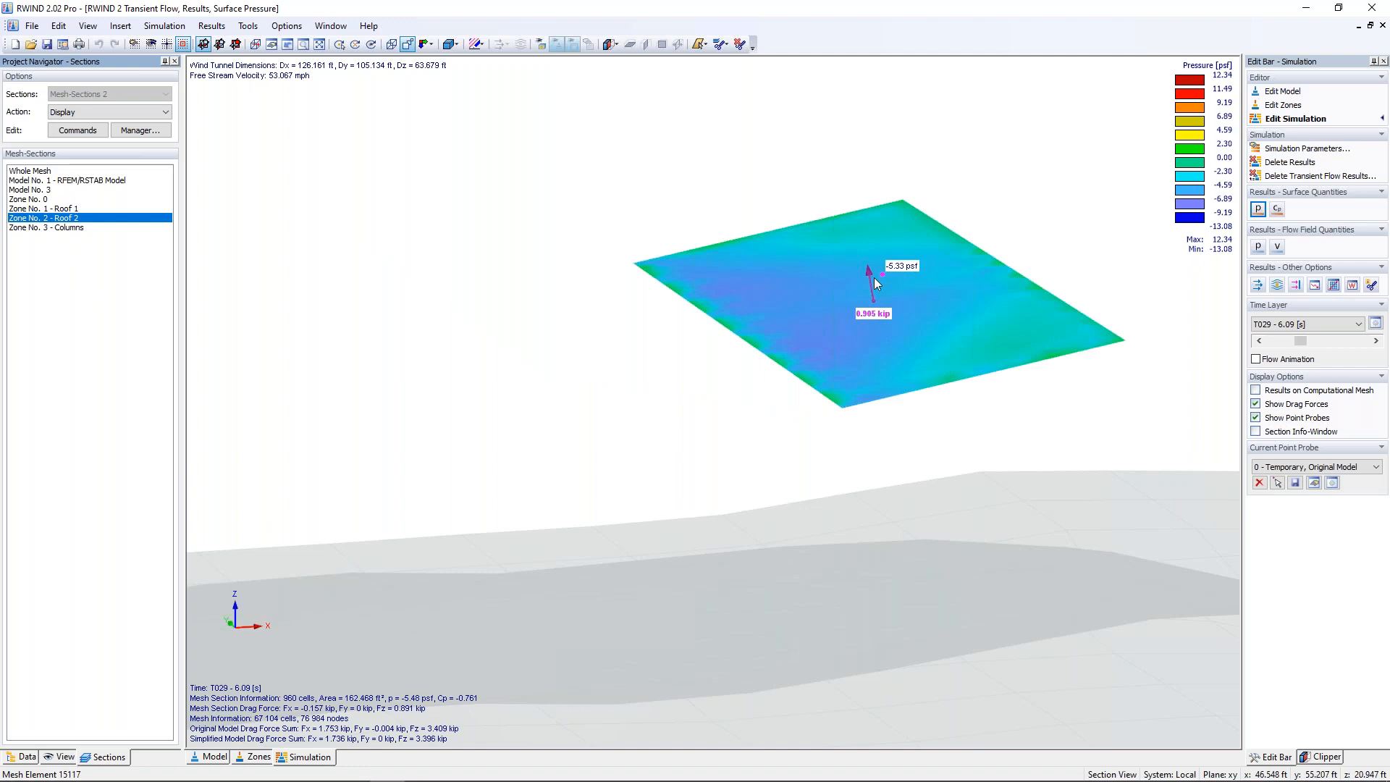
{"action": "left_click", "coordinate": [60, 228]}
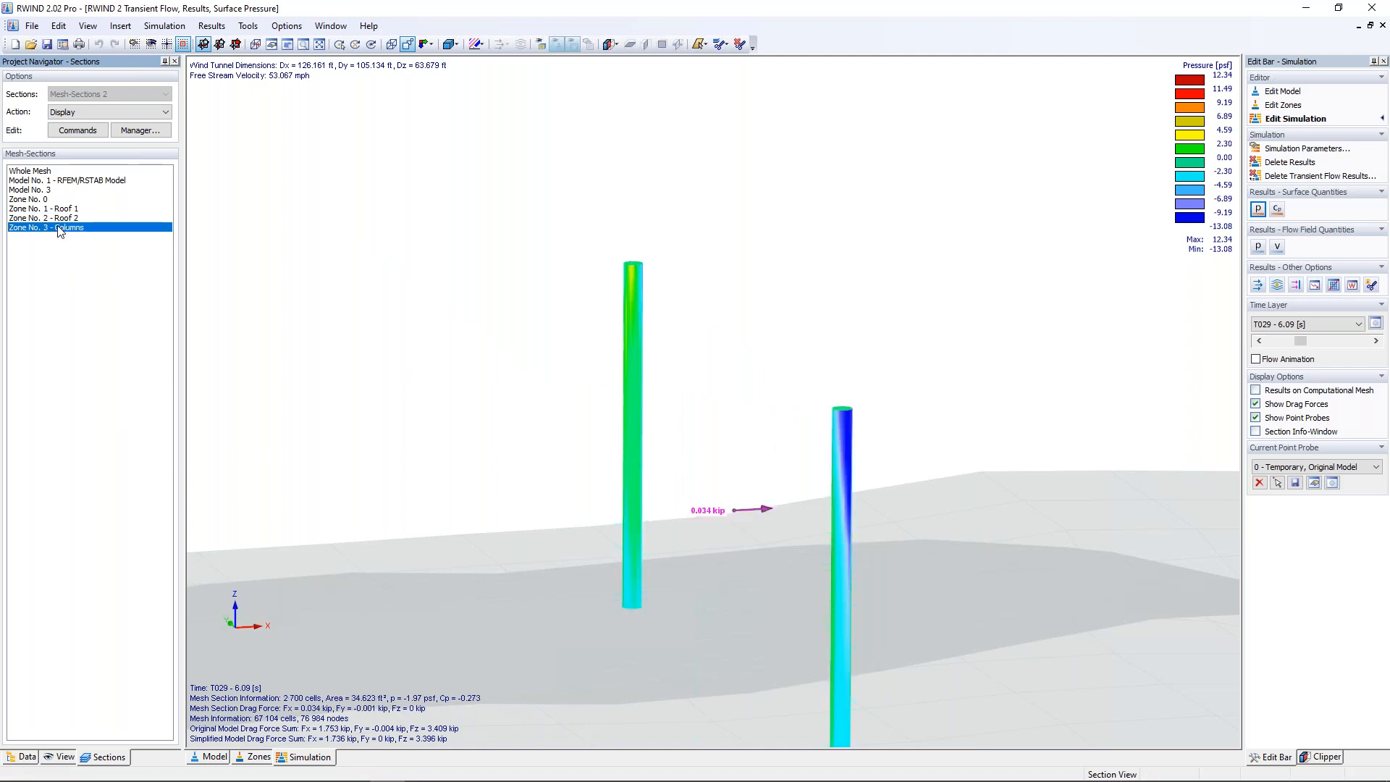
{"action": "left_click", "coordinate": [65, 209]}
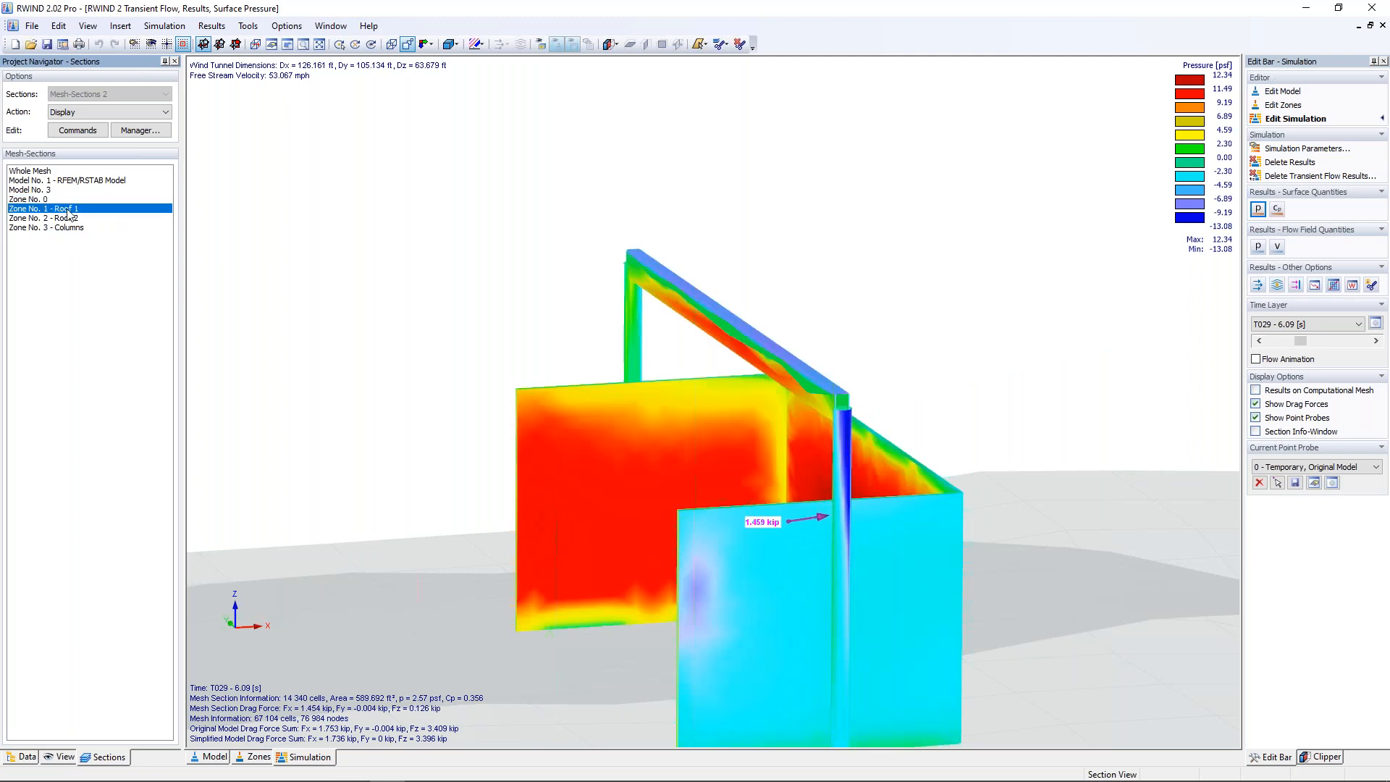
{"action": "left_click", "coordinate": [69, 218], "text": "ctrl"}
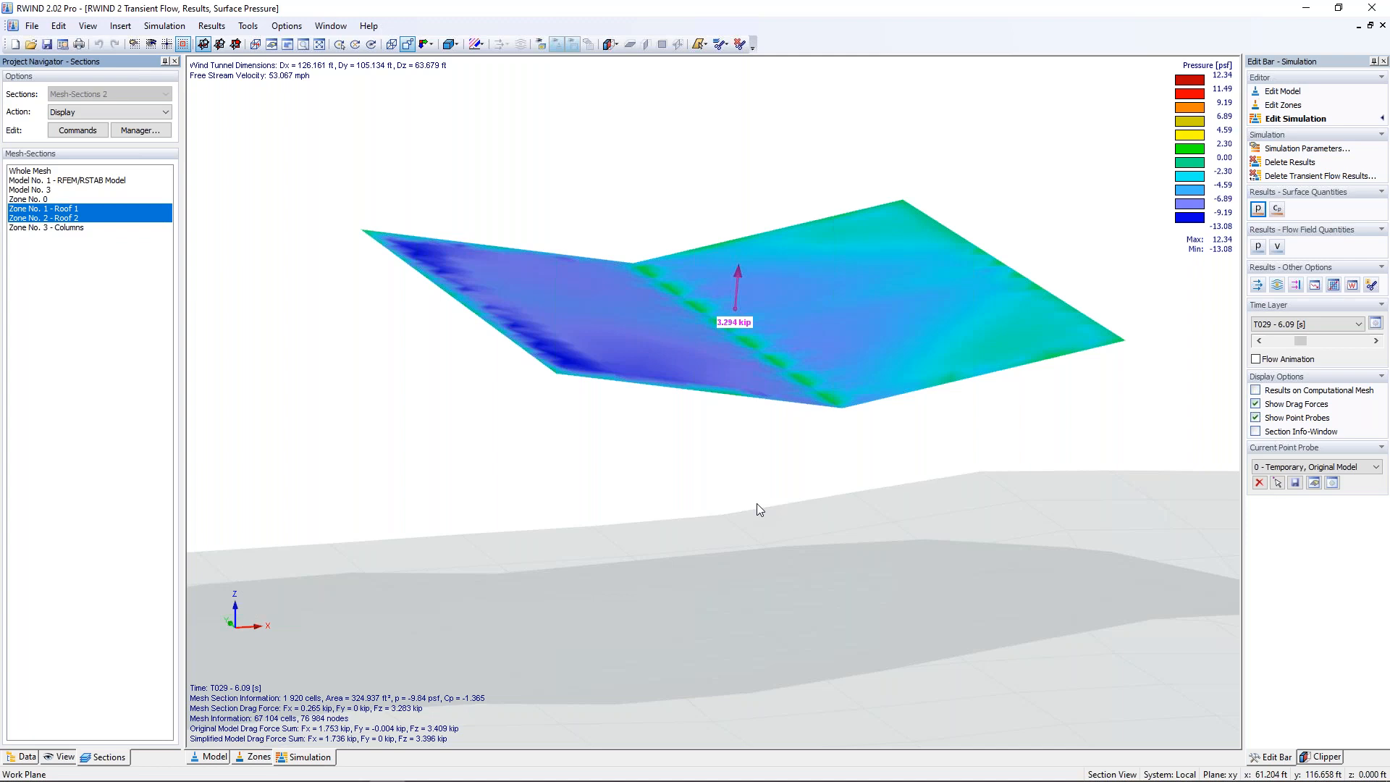
Step: Restore the display of surface pressure and drag forces on the whole mesh
{"action": "left_click", "coordinate": [23, 757]}
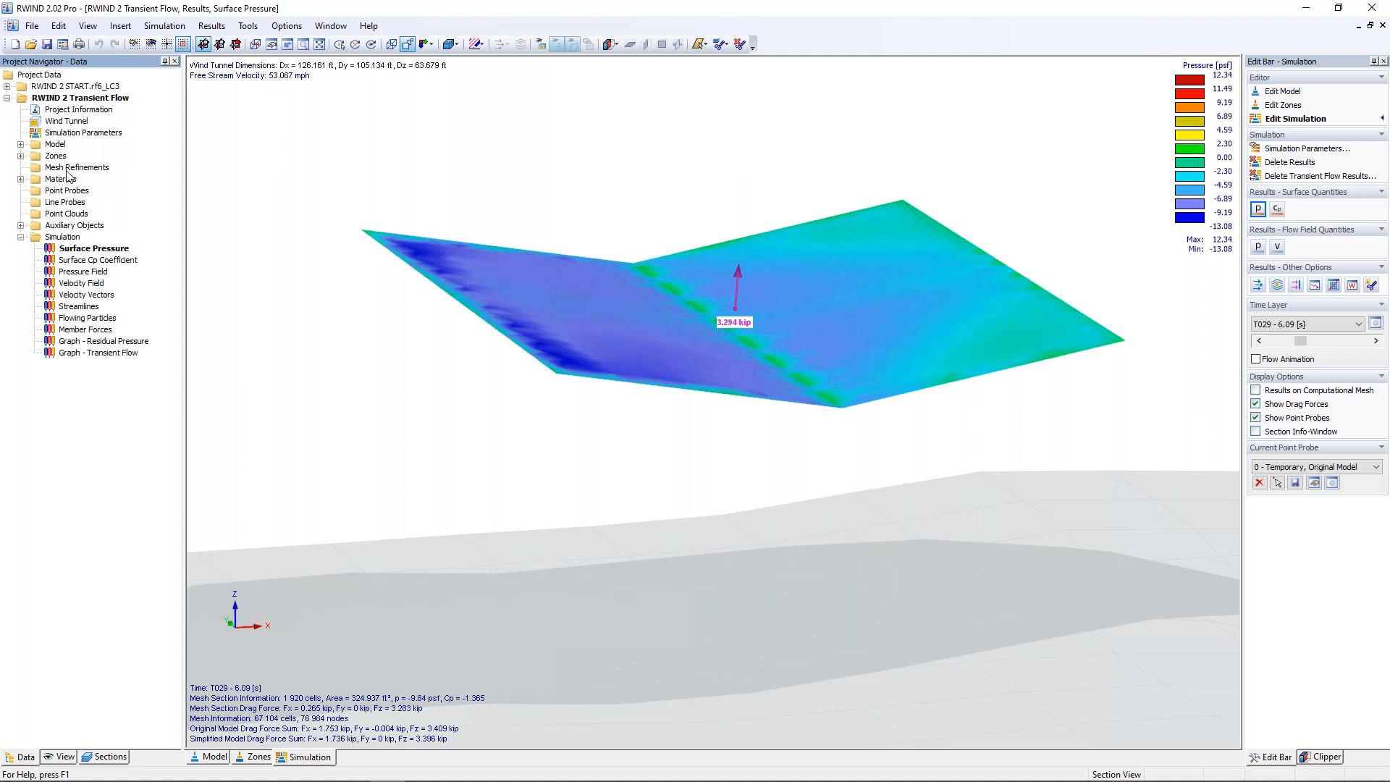
{"action": "left_click", "coordinate": [99, 757]}
{"action": "left_click", "coordinate": [38, 172]}
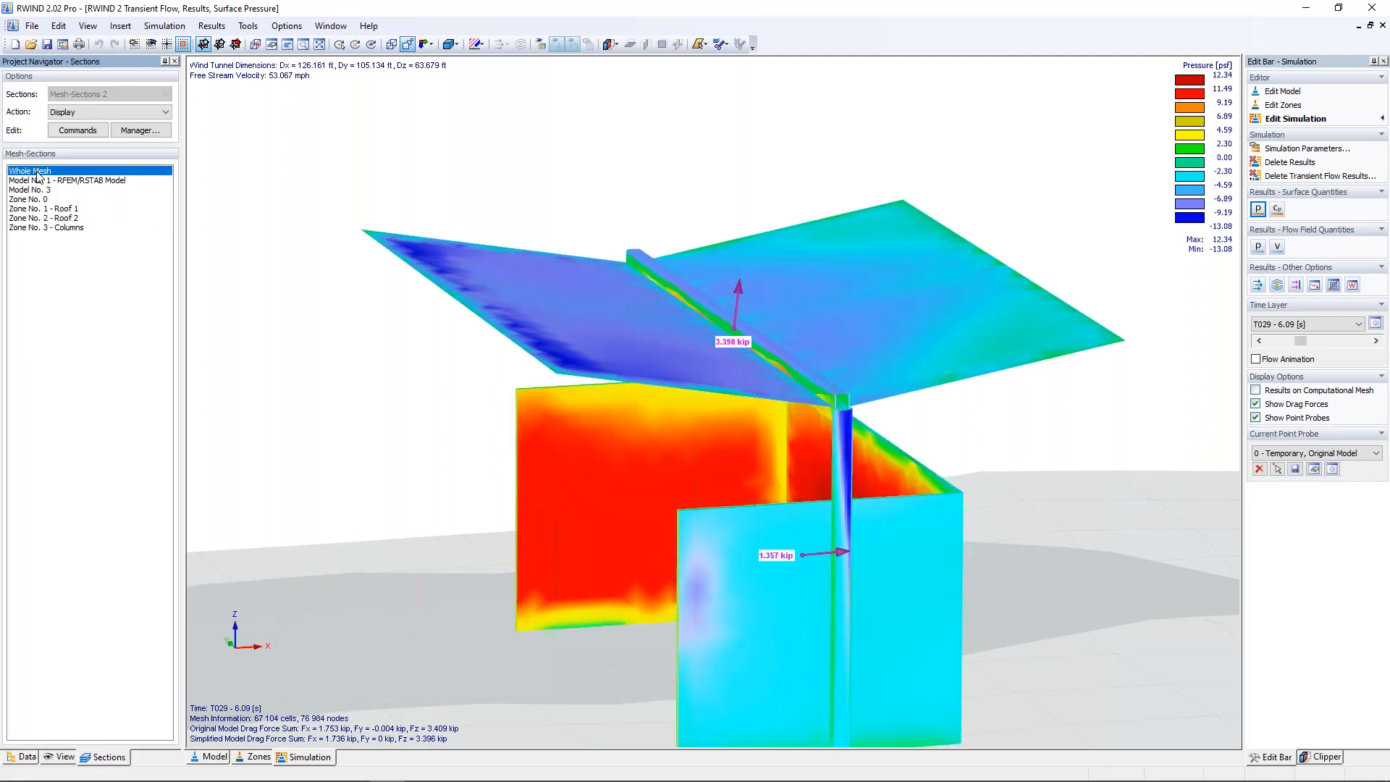
Step: Review the surface roughness parameters of the Roof material in the project data
{"action": "left_click", "coordinate": [28, 756]}
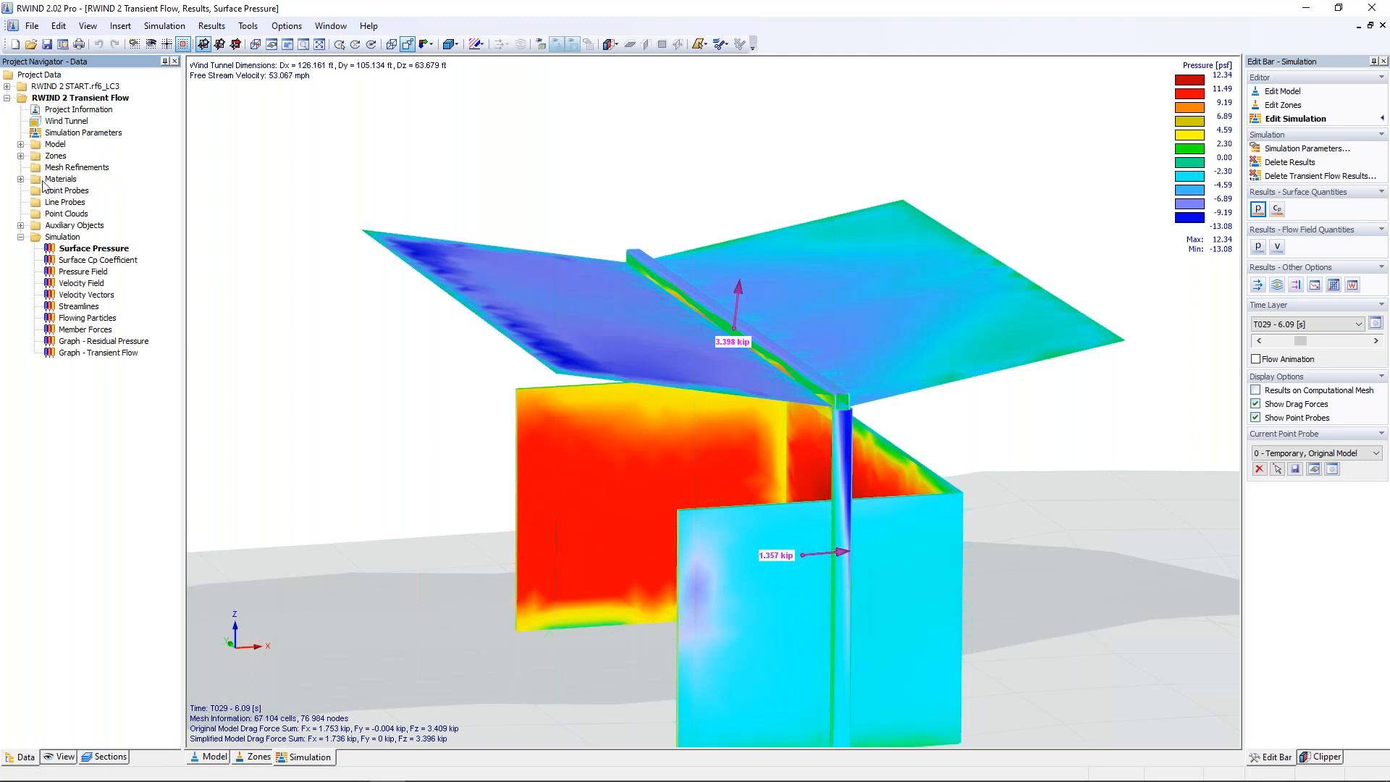
{"action": "left_click", "coordinate": [21, 179]}
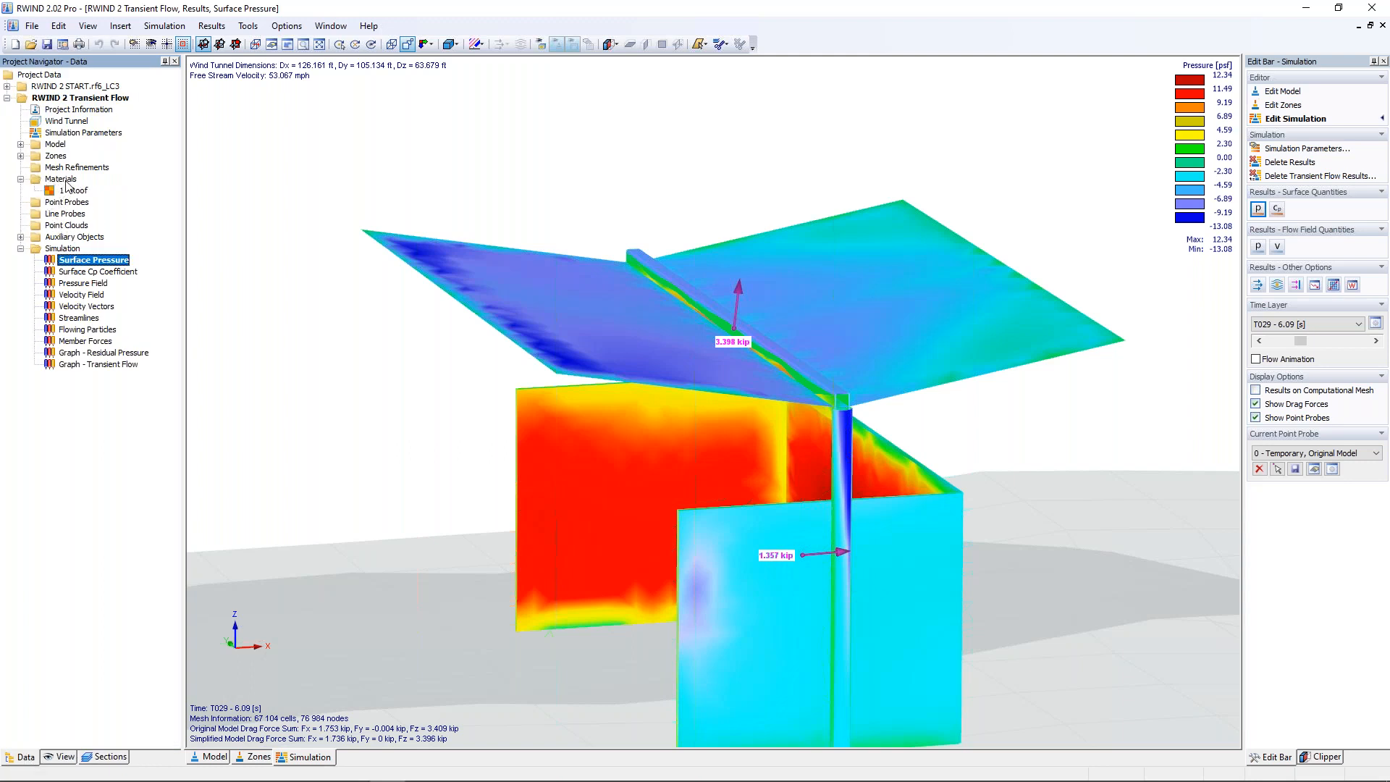
{"action": "double_click", "coordinate": [73, 192]}
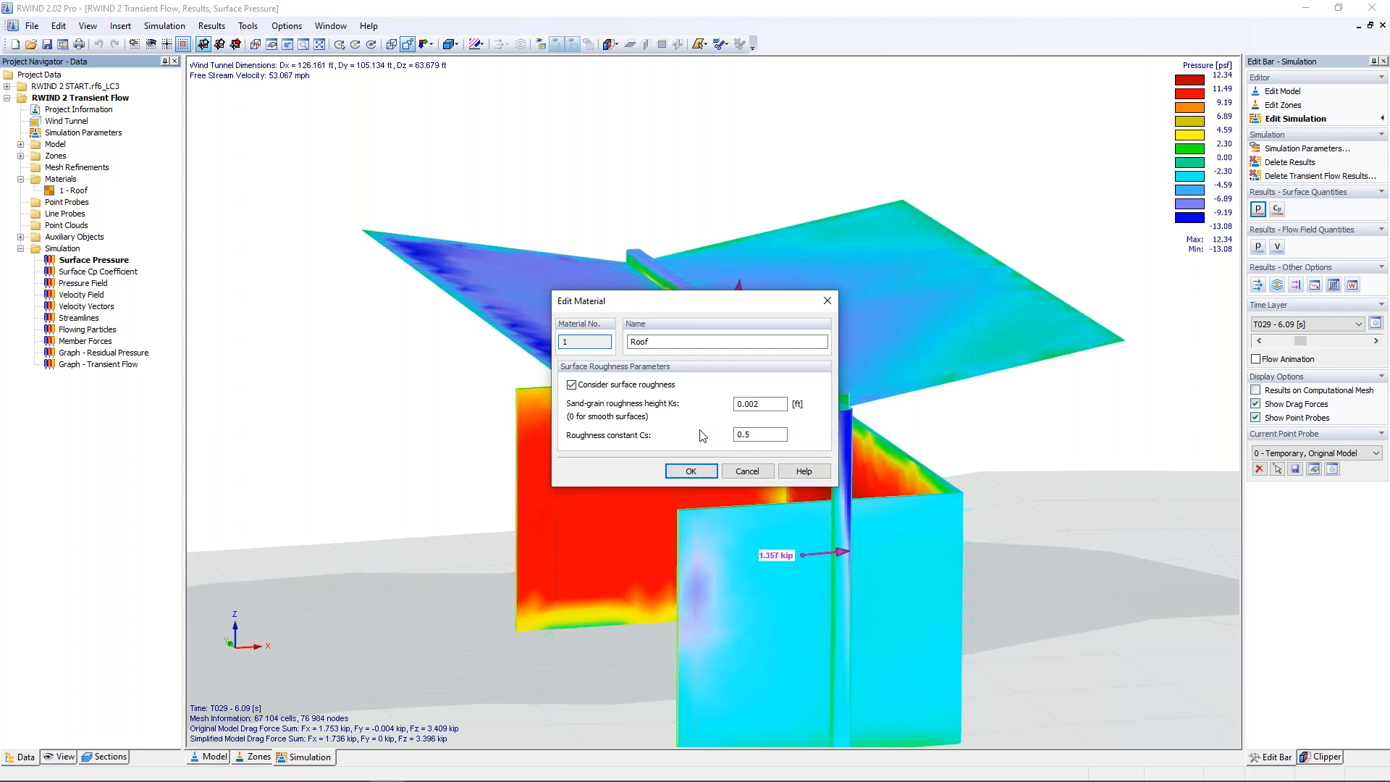
{"action": "left_click", "coordinate": [745, 472]}
Step: Check the material assignment of the Roof 1, Roof 2 and Columns zones in their zone settings
{"action": "left_click", "coordinate": [21, 155]}
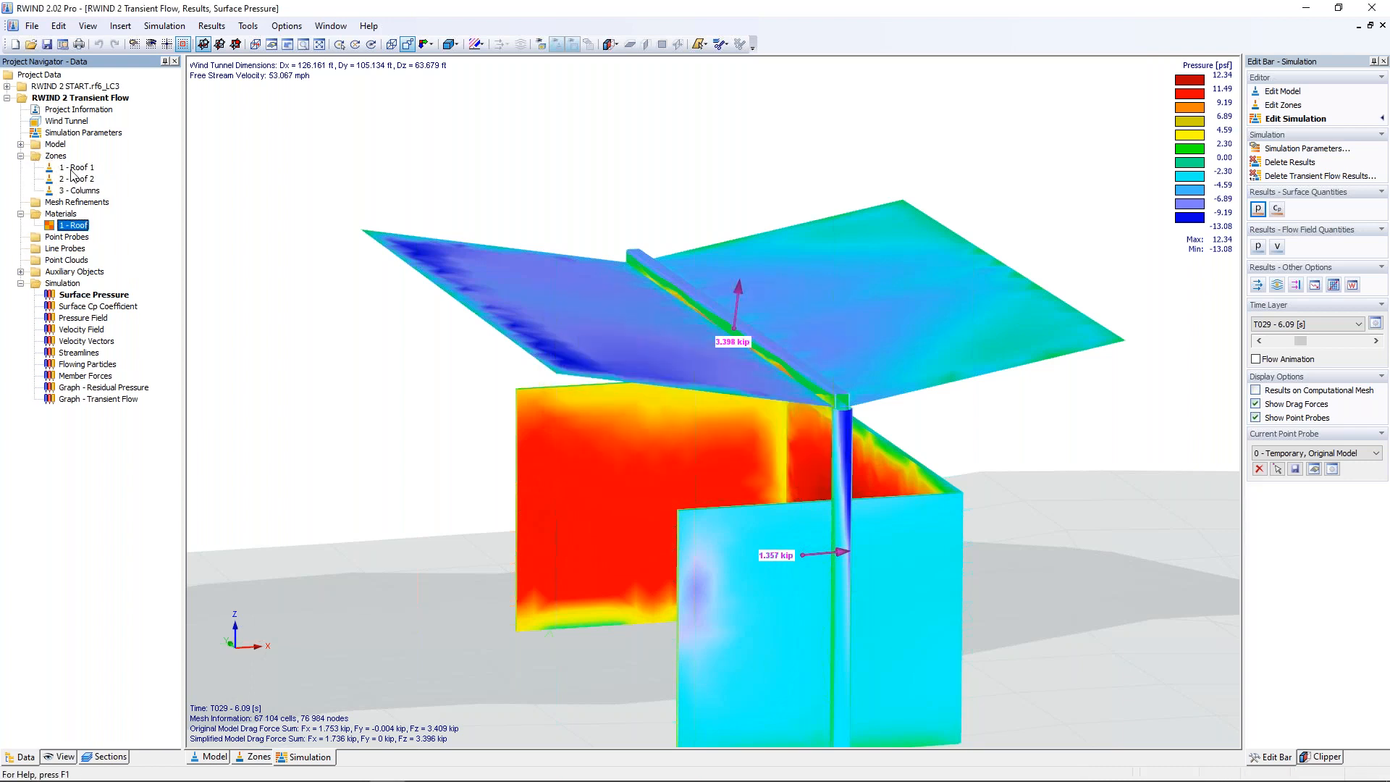
{"action": "left_click", "coordinate": [77, 169]}
{"action": "double_click", "coordinate": [78, 171]}
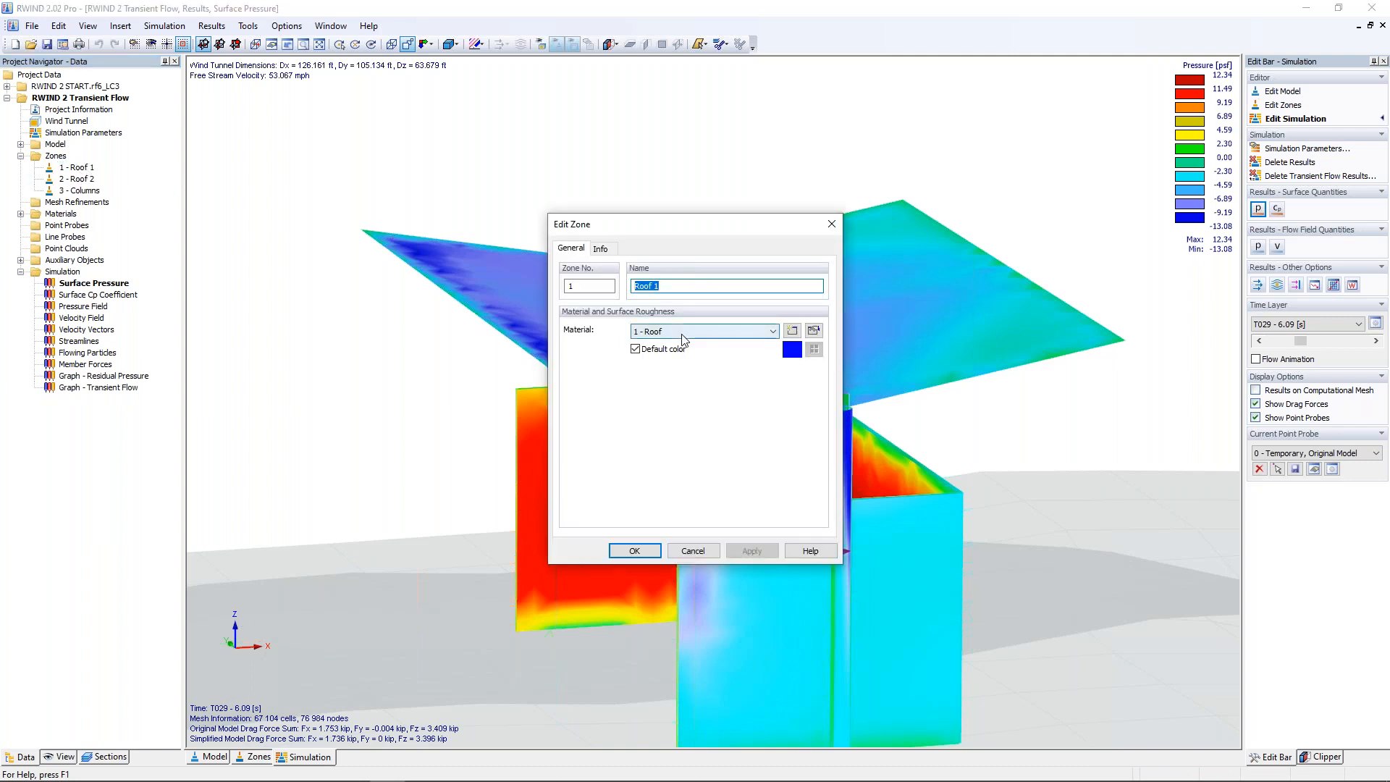
{"action": "left_click", "coordinate": [693, 551]}
{"action": "double_click", "coordinate": [77, 179]}
{"action": "left_click", "coordinate": [693, 551]}
{"action": "double_click", "coordinate": [75, 190]}
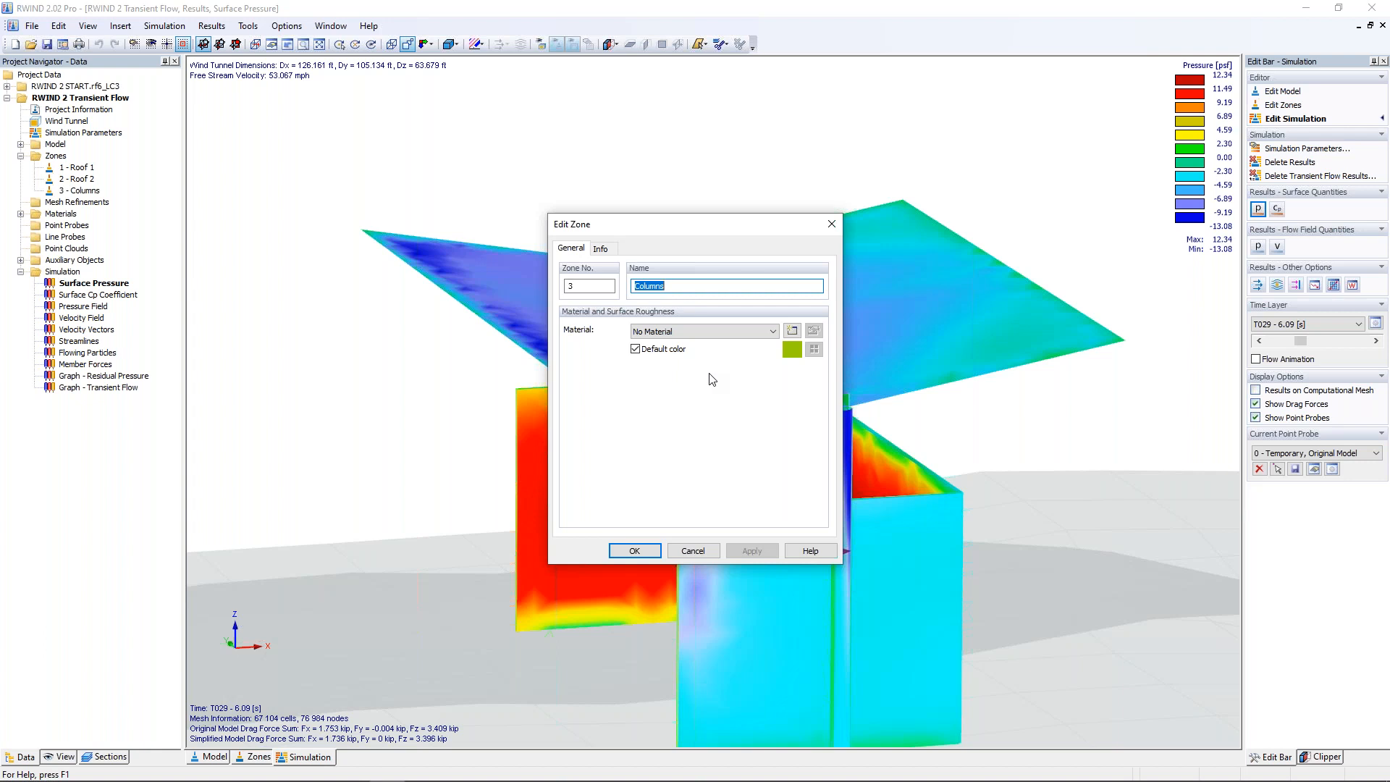
{"action": "left_click", "coordinate": [693, 551]}
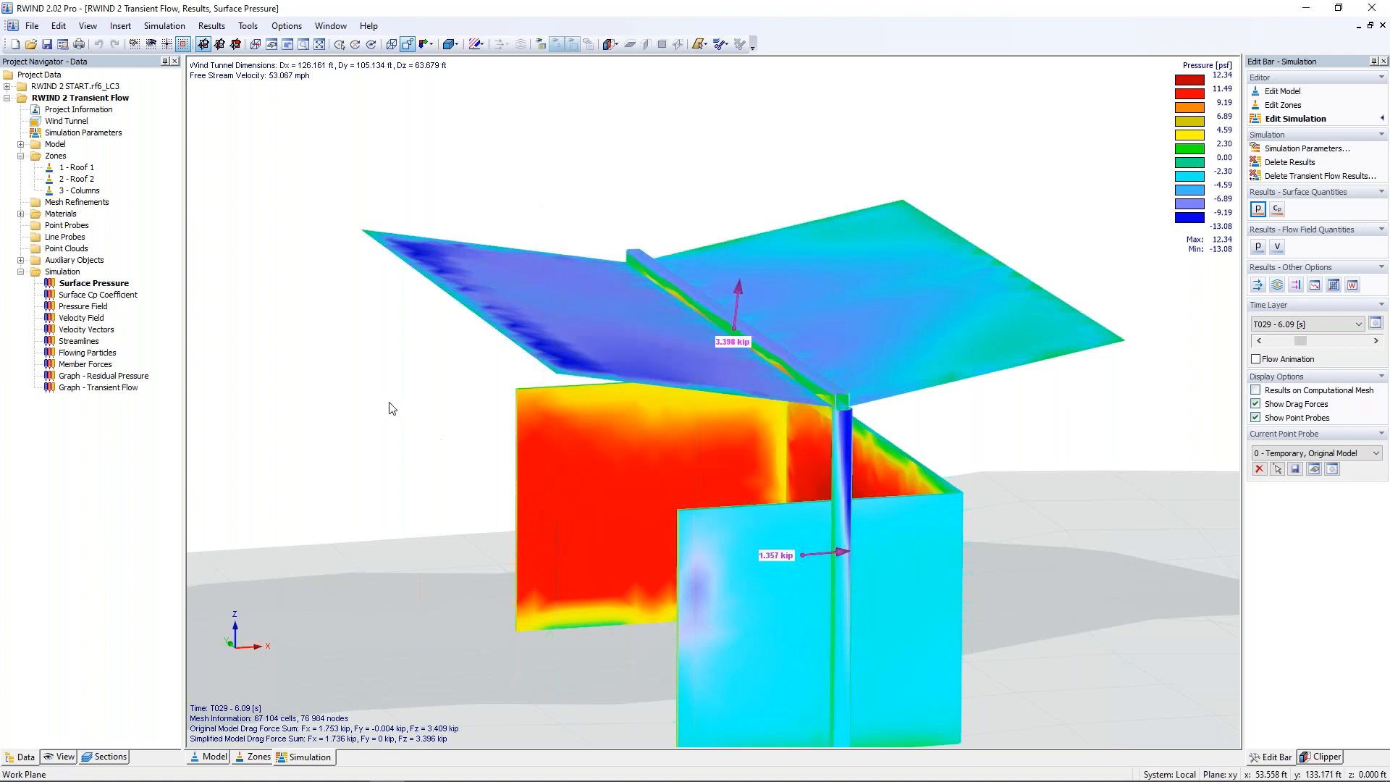
Step: Create a new point probe on the original model with the number of points set to 1, and start graphical point placement
{"action": "right_click", "coordinate": [79, 230]}
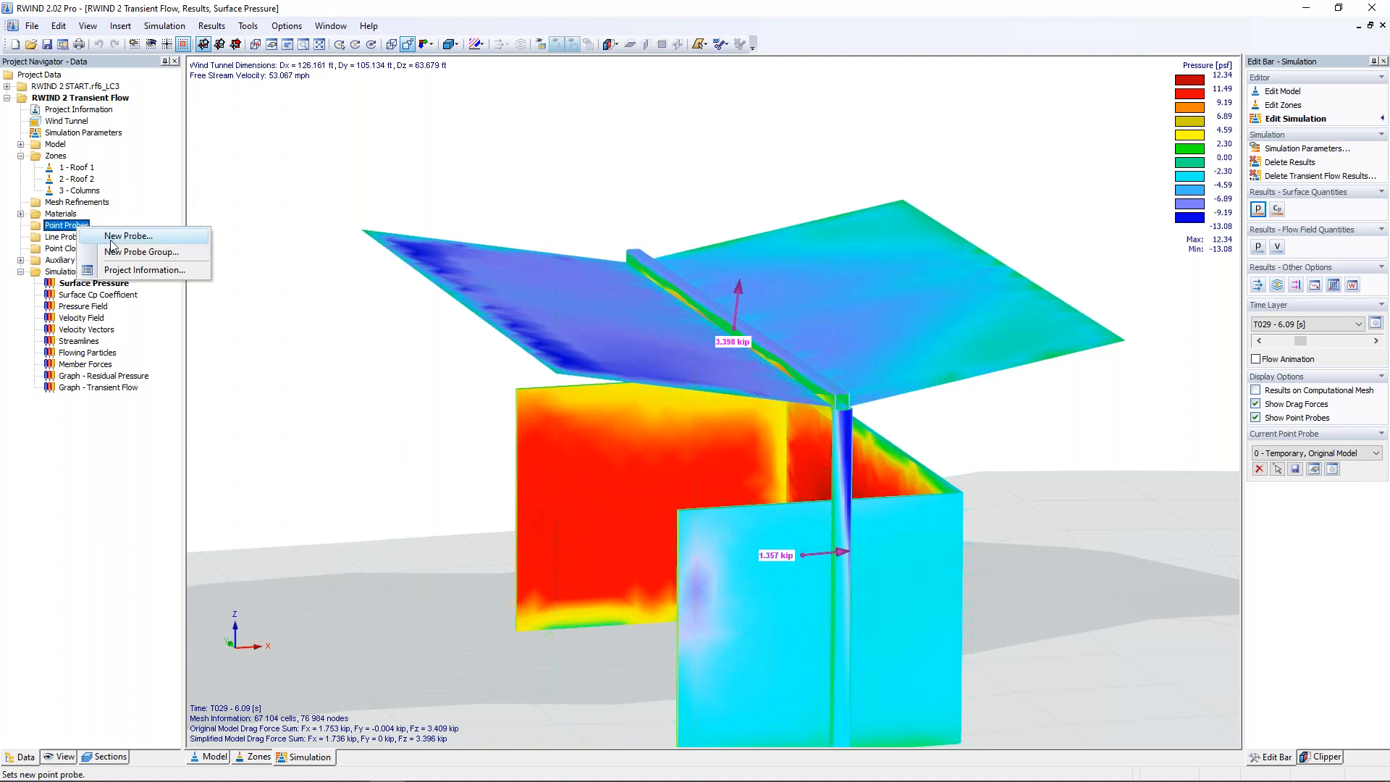
{"action": "left_click", "coordinate": [112, 240]}
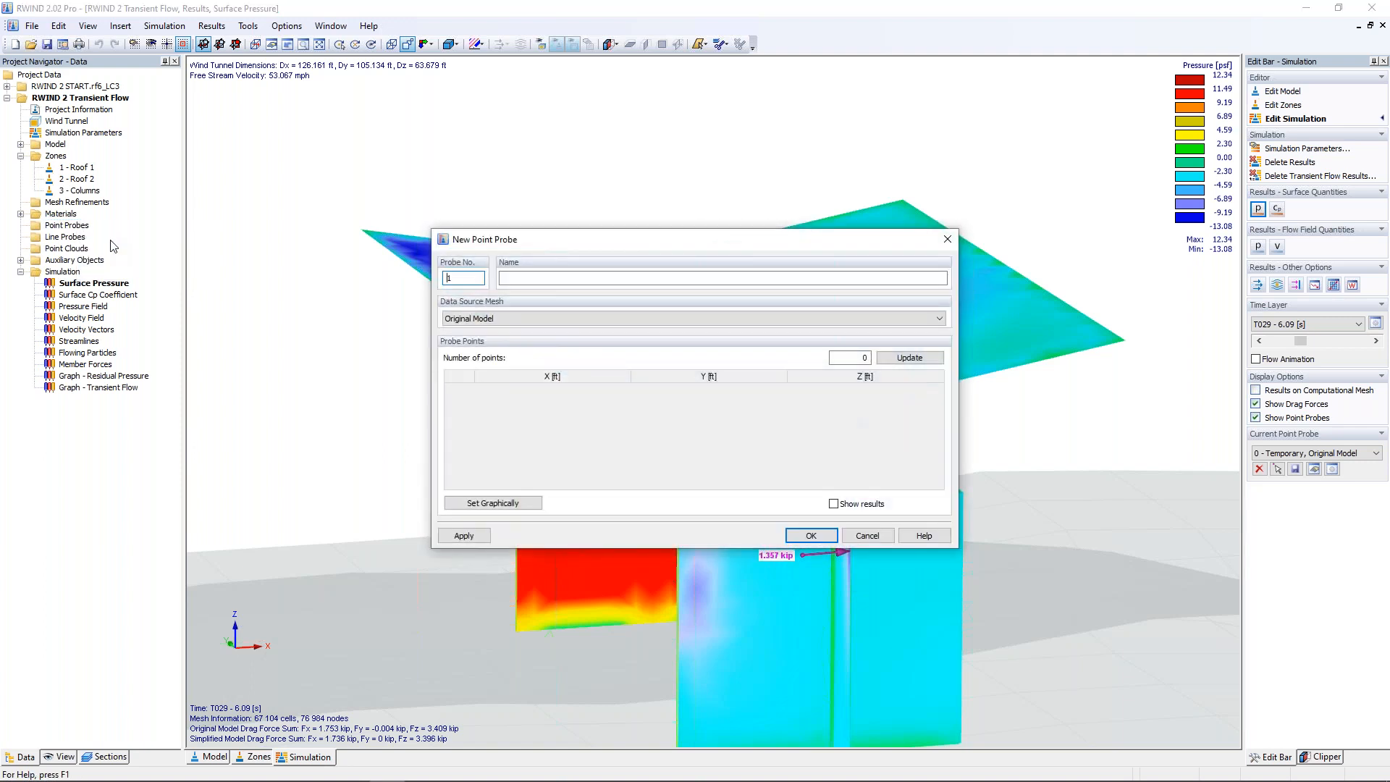
{"action": "double_click", "coordinate": [864, 357]}
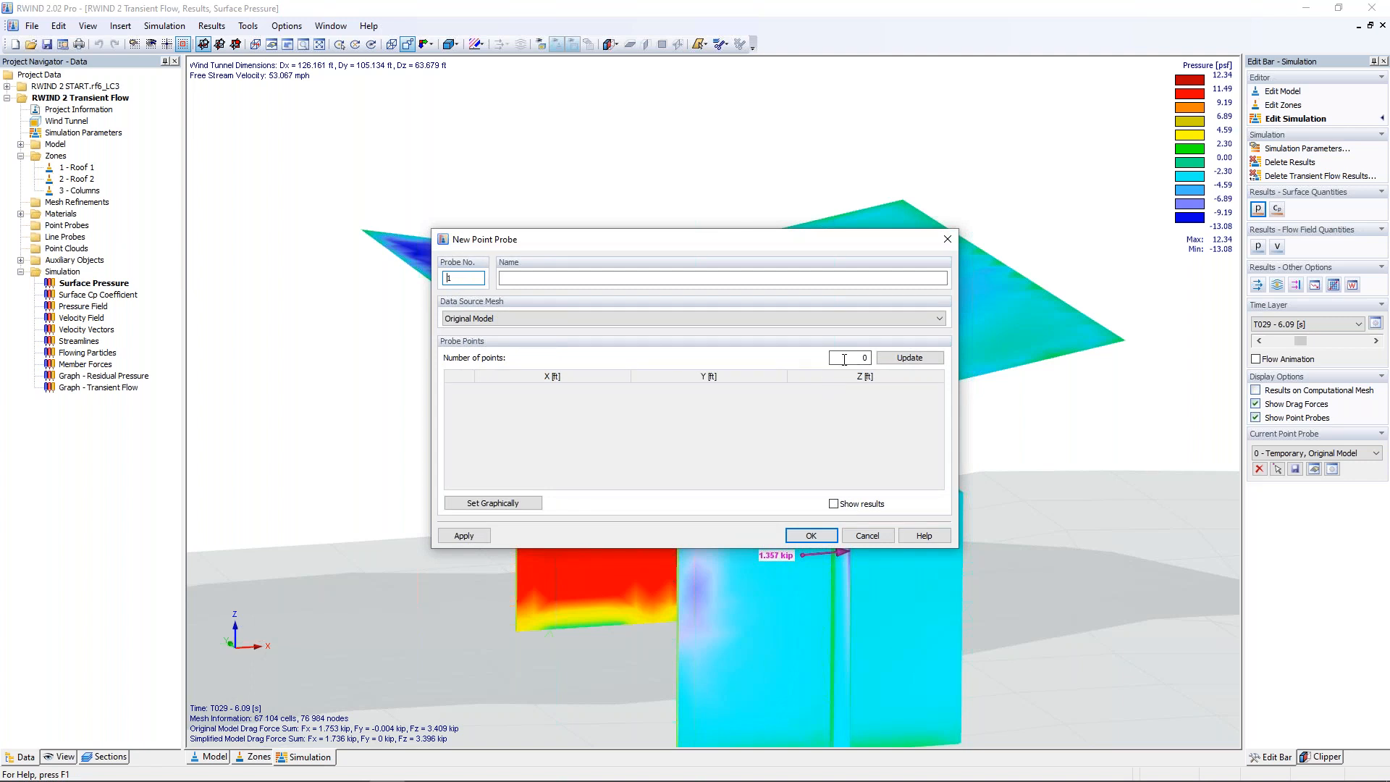
{"action": "left_click", "coordinate": [898, 360]}
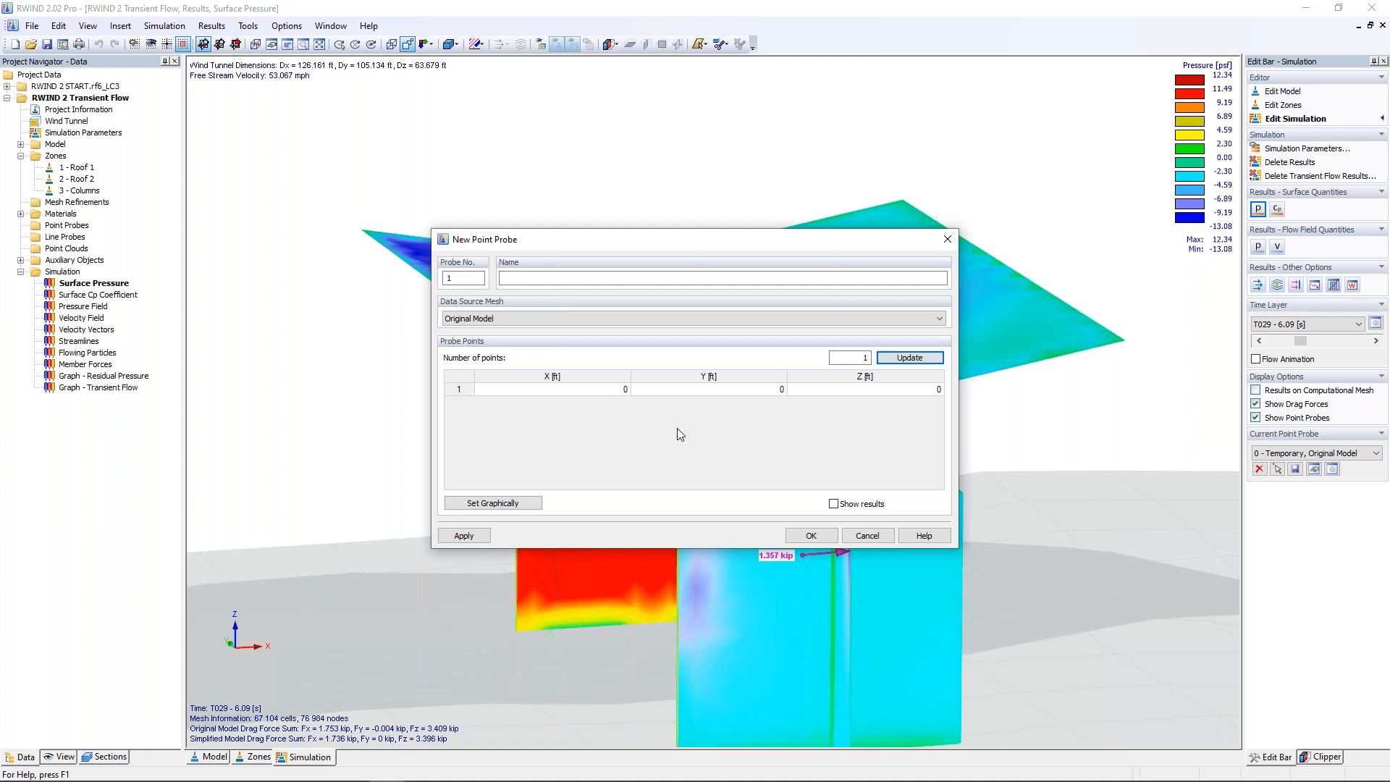
{"action": "left_click", "coordinate": [519, 503]}
{"action": "left_click", "coordinate": [814, 446]}
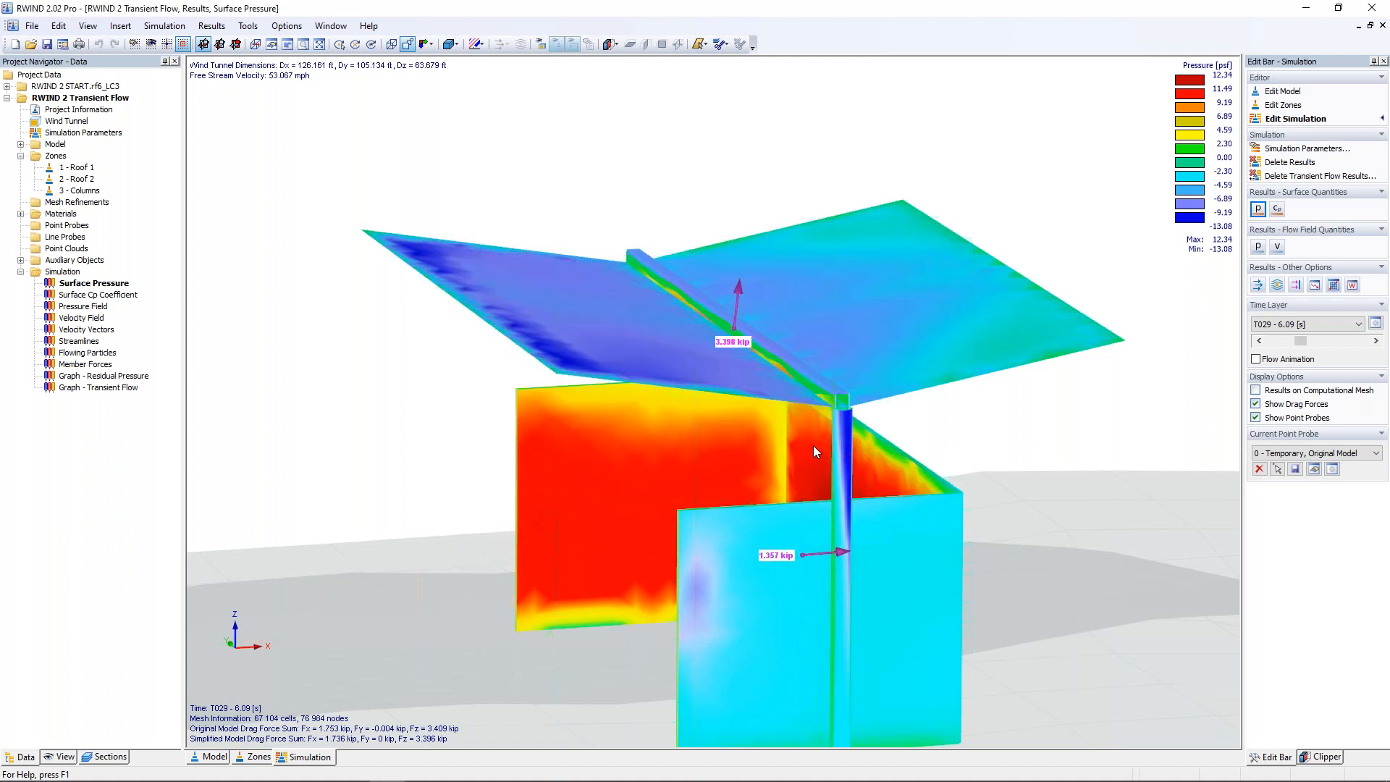
Step: Place probe points on both roof surfaces, the front column and the inner wall face, and finish the point probe
{"action": "left_click", "coordinate": [612, 352]}
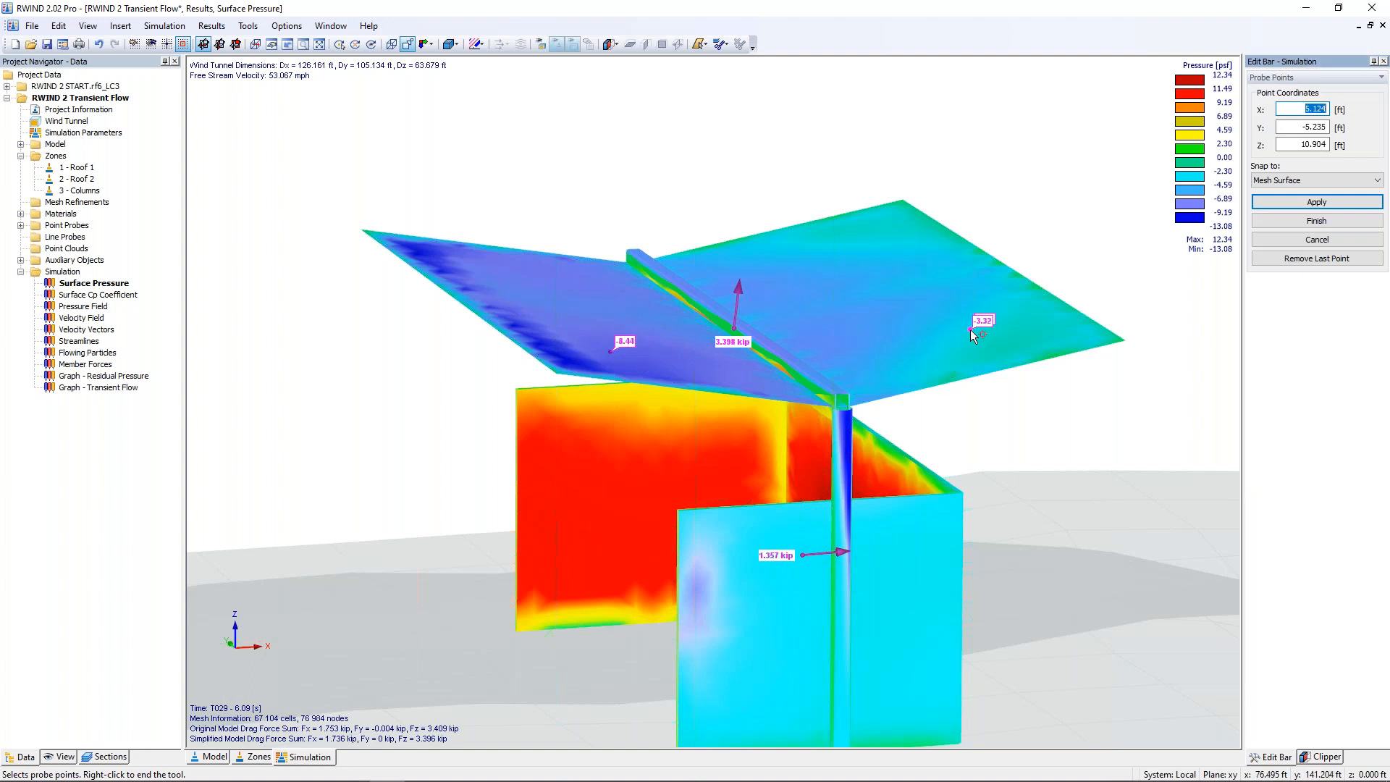
{"action": "middle_click_drag", "start_coordinate": [773, 442], "coordinate": [921, 438], "text": "ctrl"}
{"action": "left_click", "coordinate": [933, 422]}
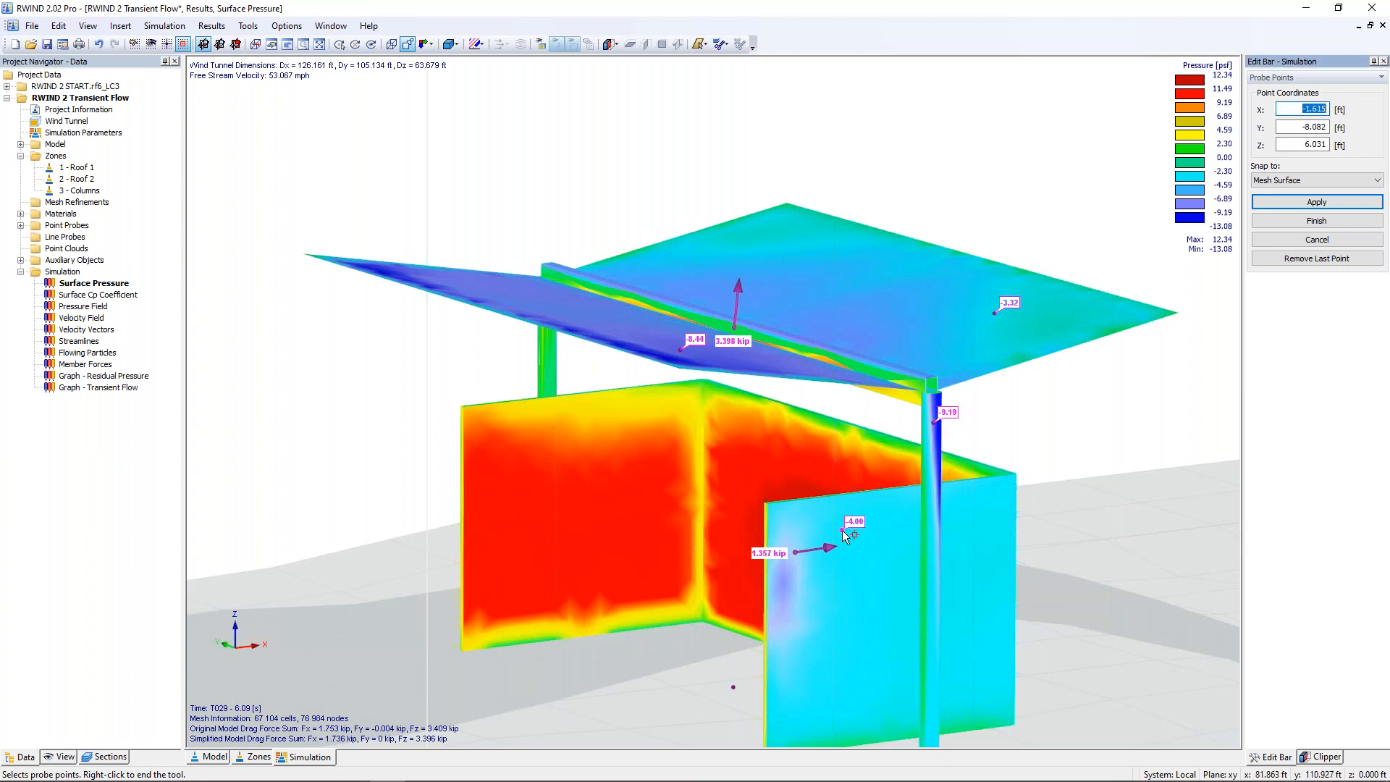
{"action": "left_click", "coordinate": [816, 419]}
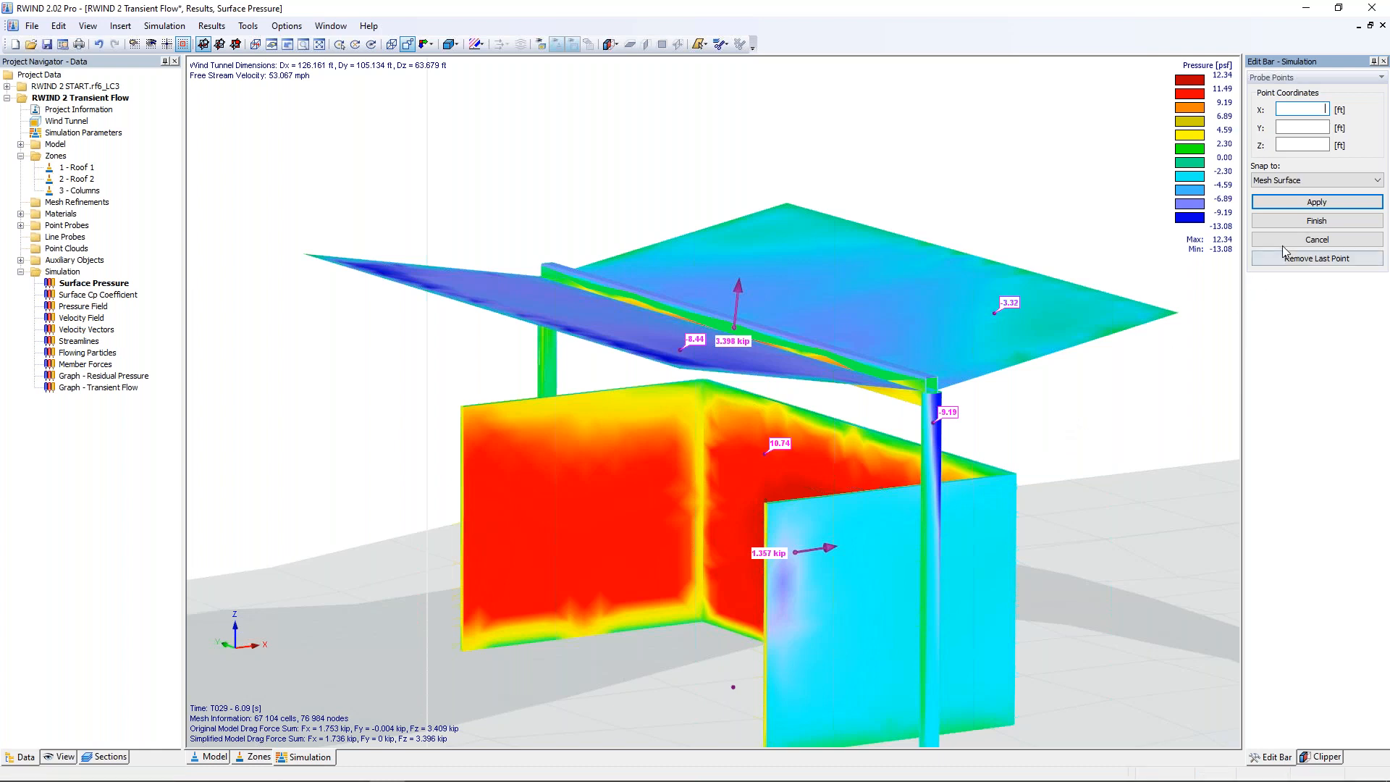
{"action": "left_click", "coordinate": [1307, 204]}
{"action": "left_click", "coordinate": [1309, 221]}
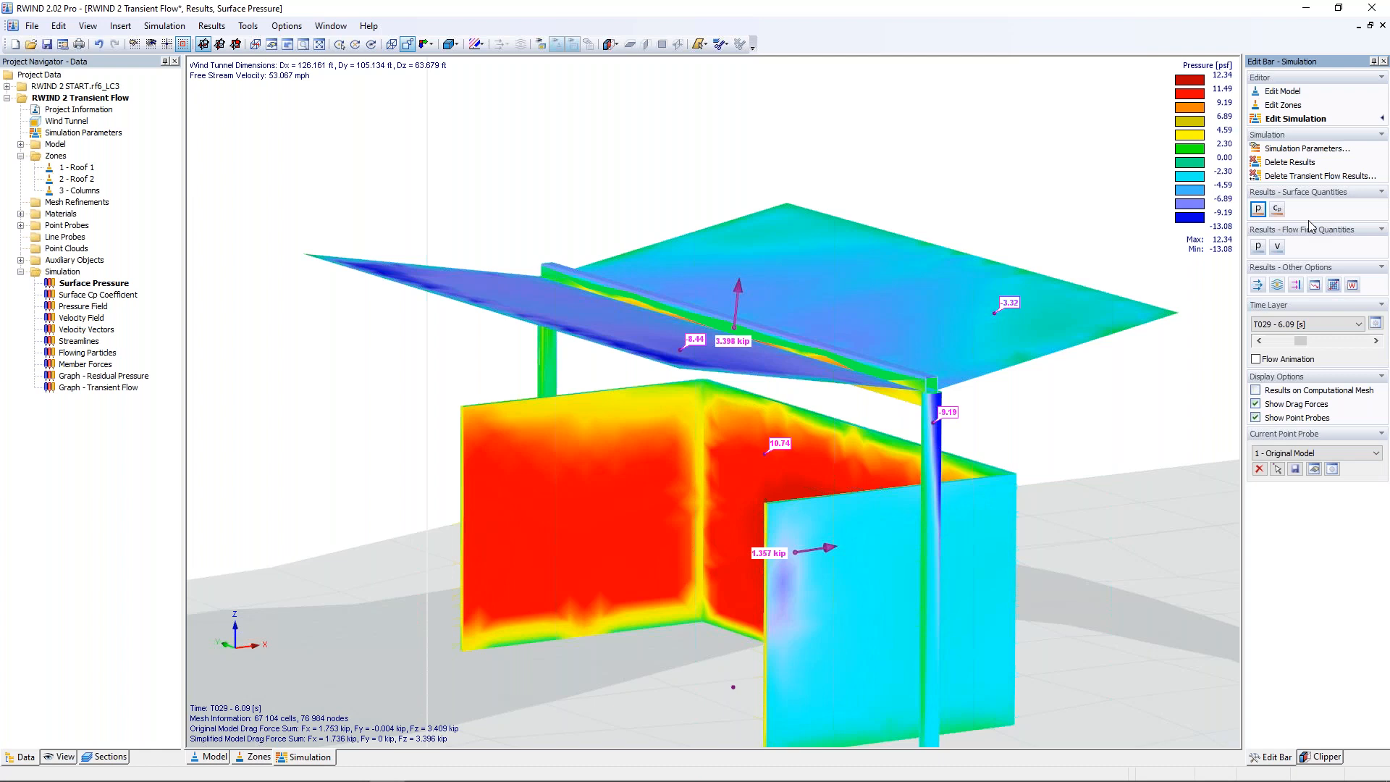
Step: Advance the results to time layer T034 - 6.91 [s] and examine the probe pressures on the shelter
{"action": "left_click", "coordinate": [1377, 341]}
{"action": "left_click", "coordinate": [1377, 341]}
{"action": "left_click", "coordinate": [1377, 341]}
{"action": "left_click", "coordinate": [1377, 341]}
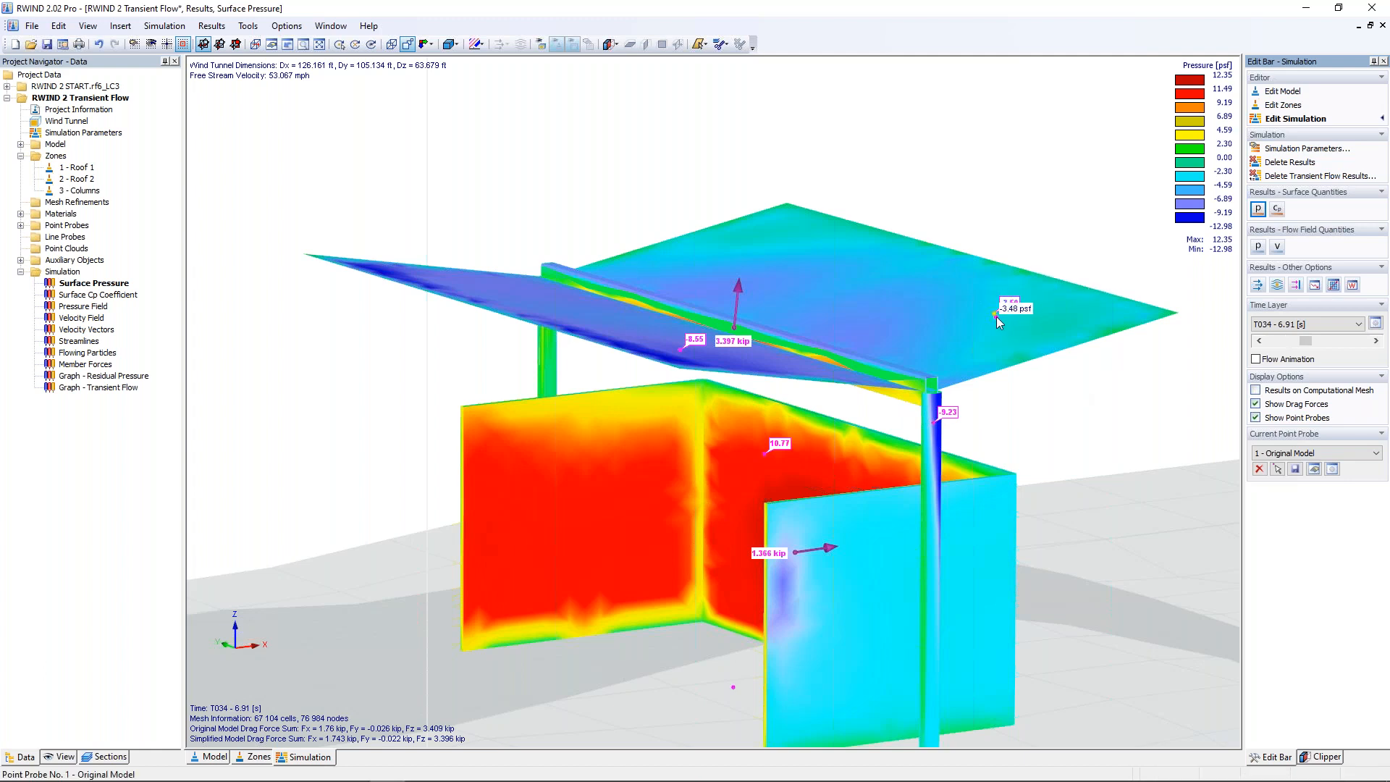
{"action": "middle_click_drag", "start_coordinate": [966, 177], "coordinate": [879, 190], "text": "ctrl"}
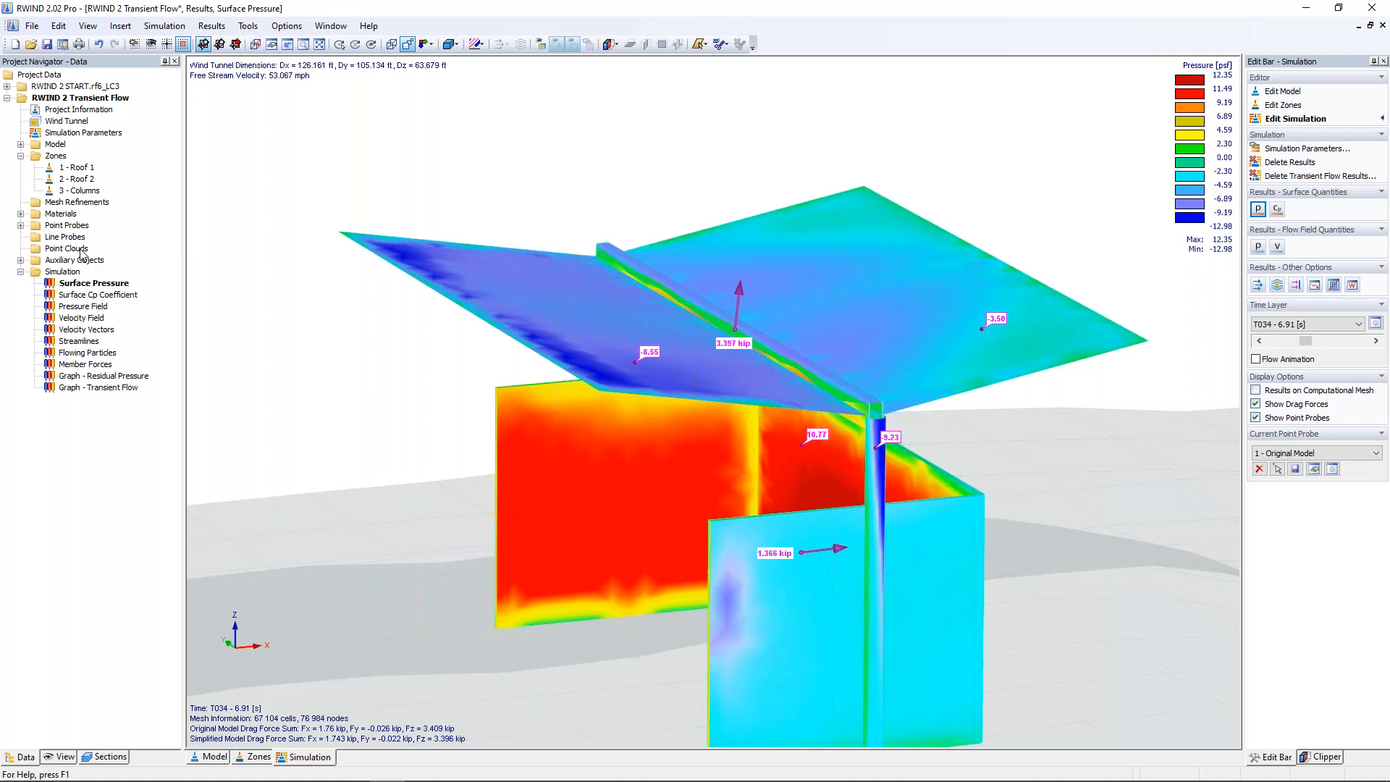
Step: Create a second point probe on the original model and start placing its points graphically
{"action": "right_click", "coordinate": [72, 227]}
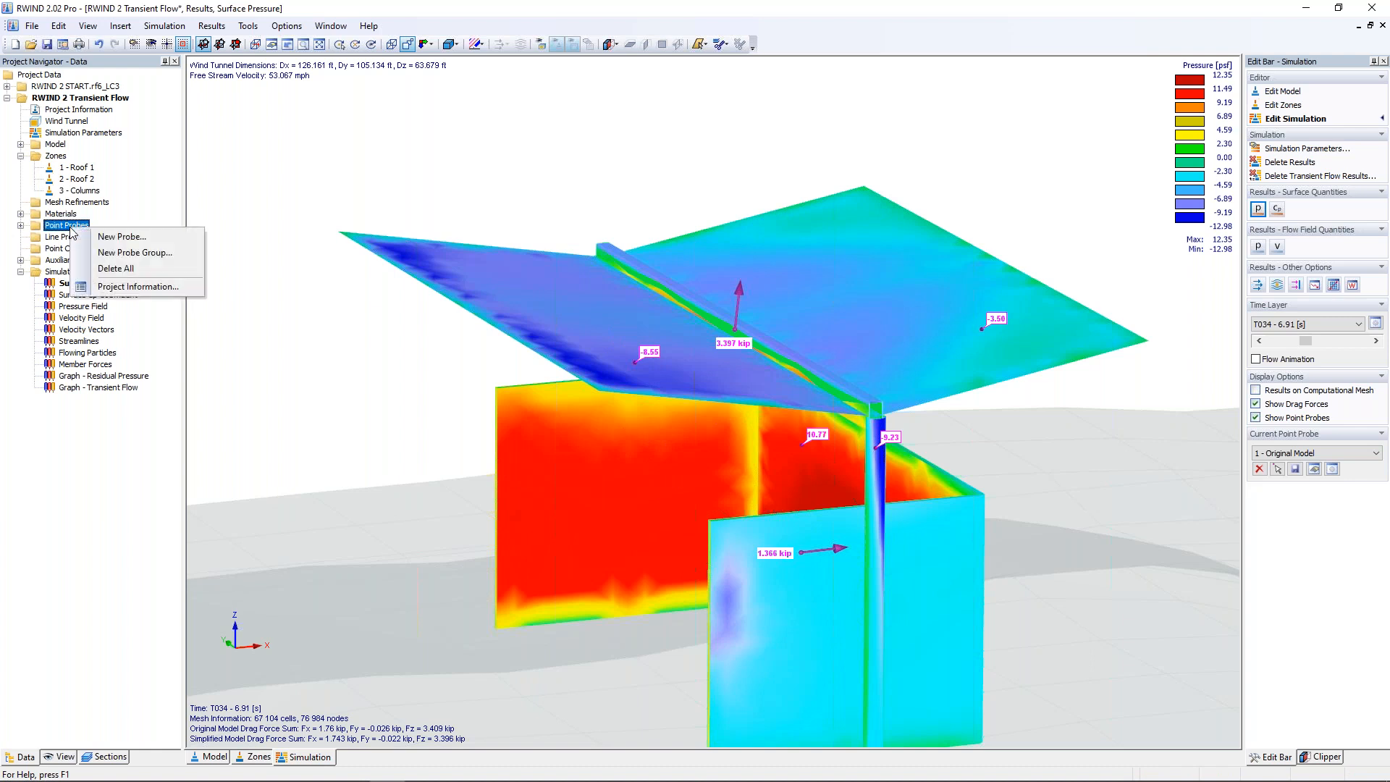
{"action": "left_click", "coordinate": [120, 237]}
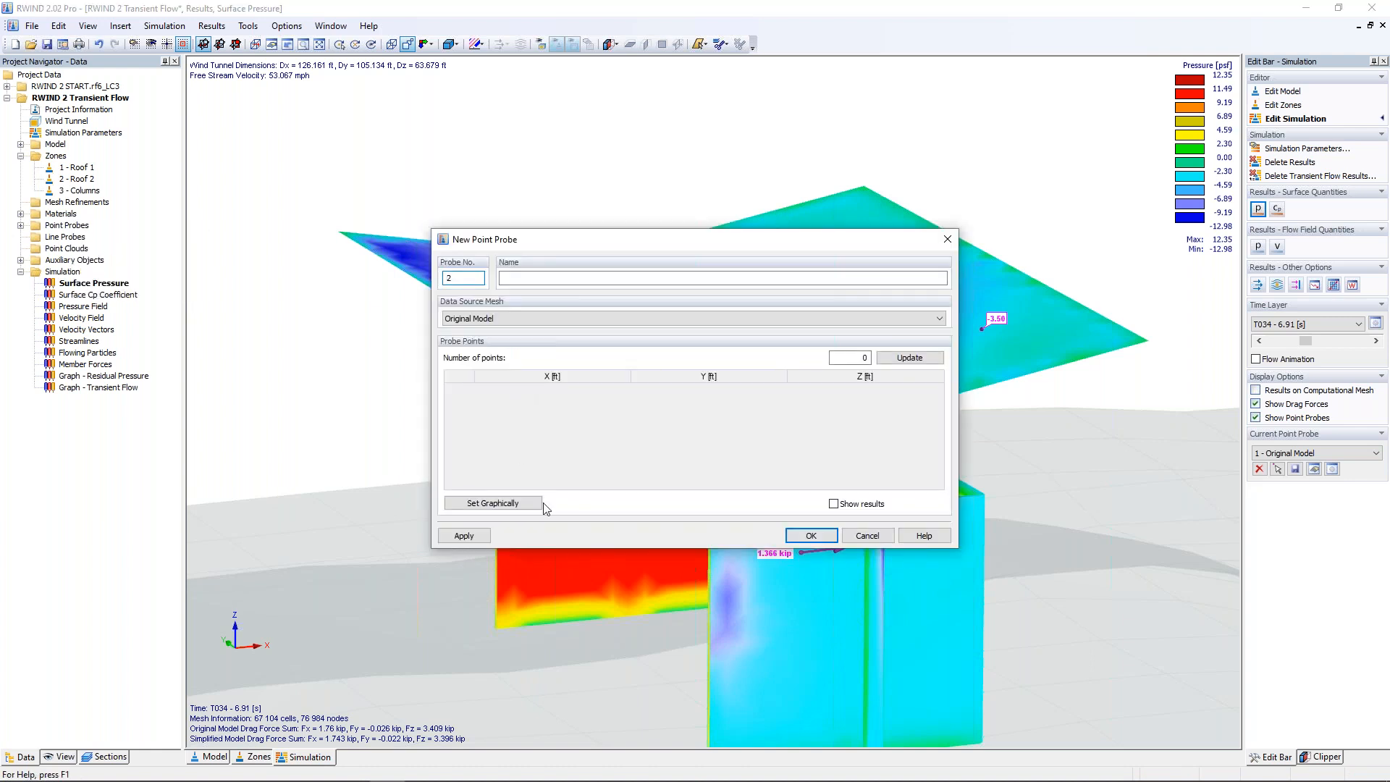
{"action": "left_click", "coordinate": [498, 504]}
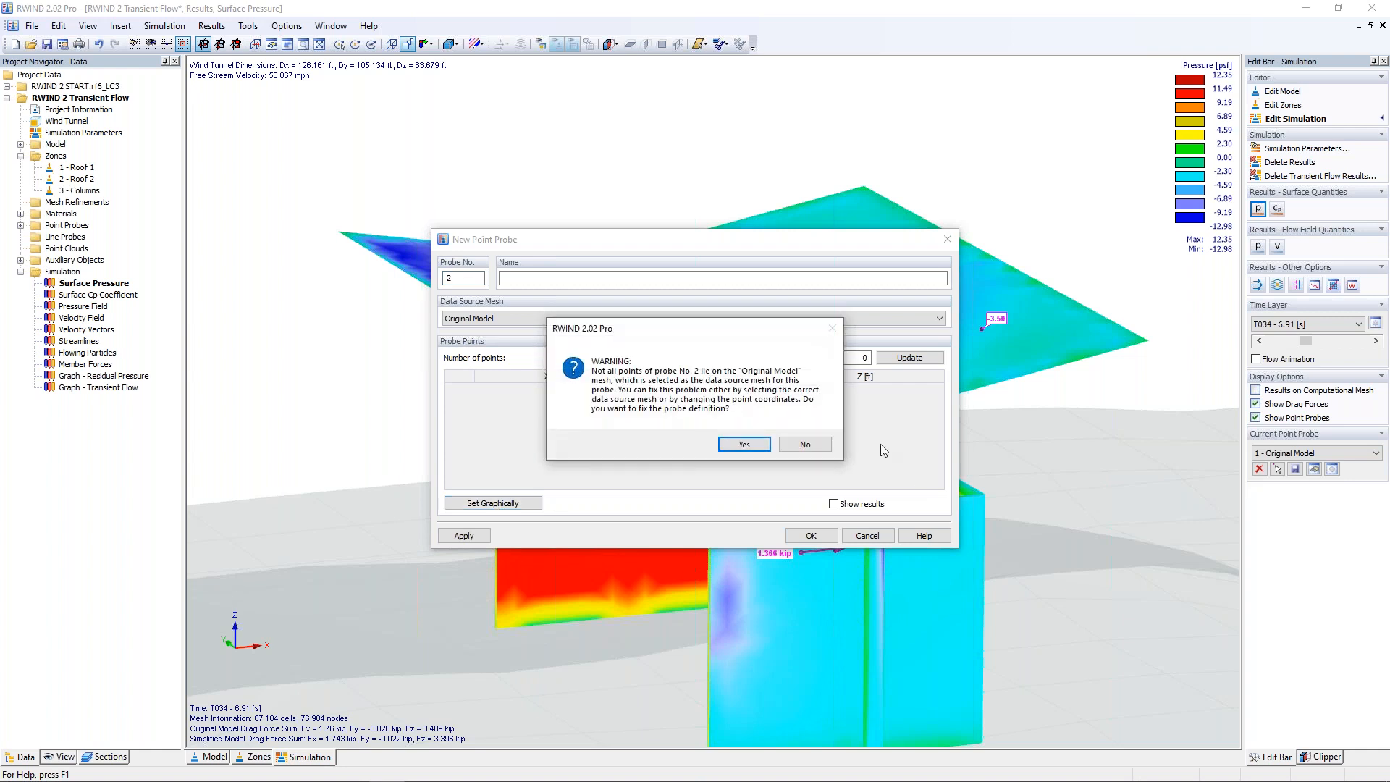
{"action": "left_click", "coordinate": [803, 443]}
Step: Snap the probe points to Lines in Cut Plane, with the plane origin Oy at 4 ft and the normal along Y
{"action": "left_click", "coordinate": [1275, 180]}
{"action": "left_click", "coordinate": [1278, 203]}
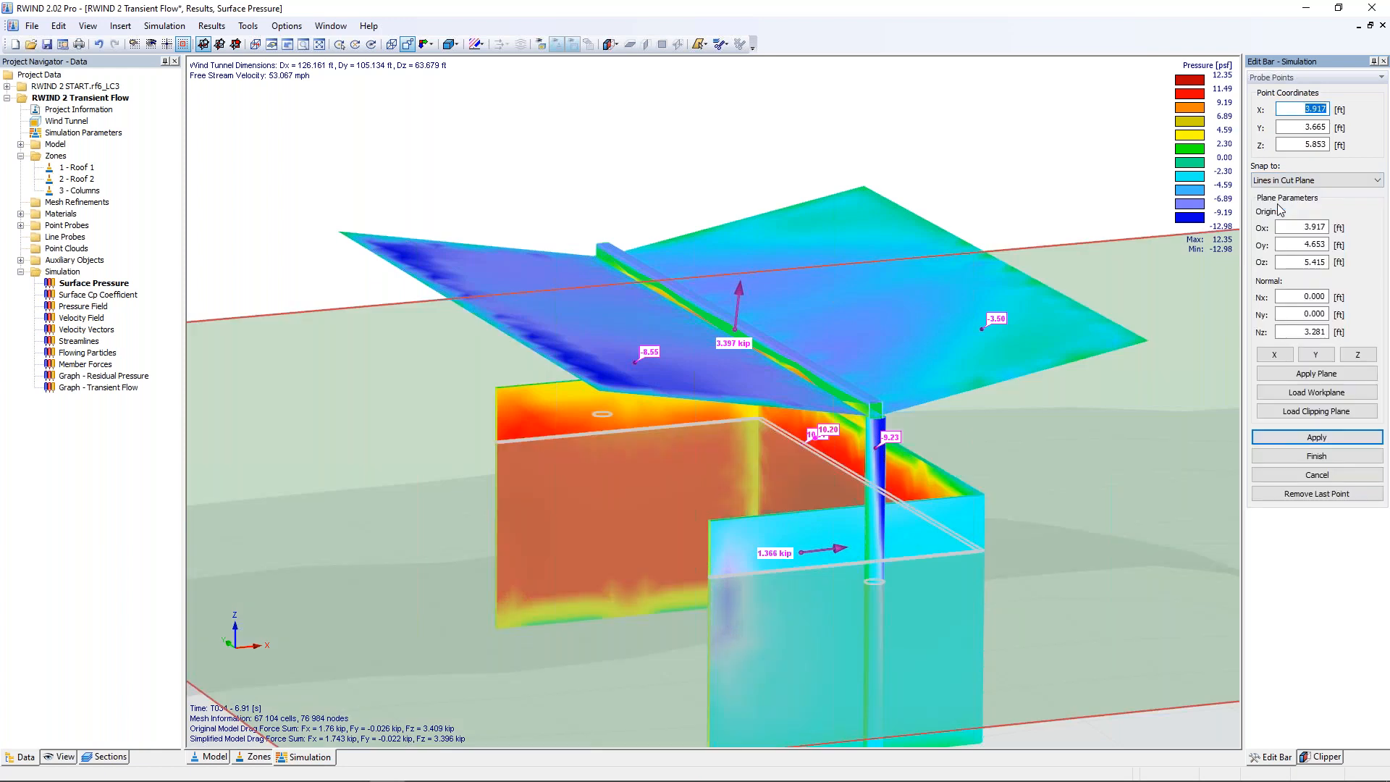
{"action": "double_click", "coordinate": [1296, 246]}
{"action": "type", "text": "4"}
{"action": "left_click", "coordinate": [1314, 355]}
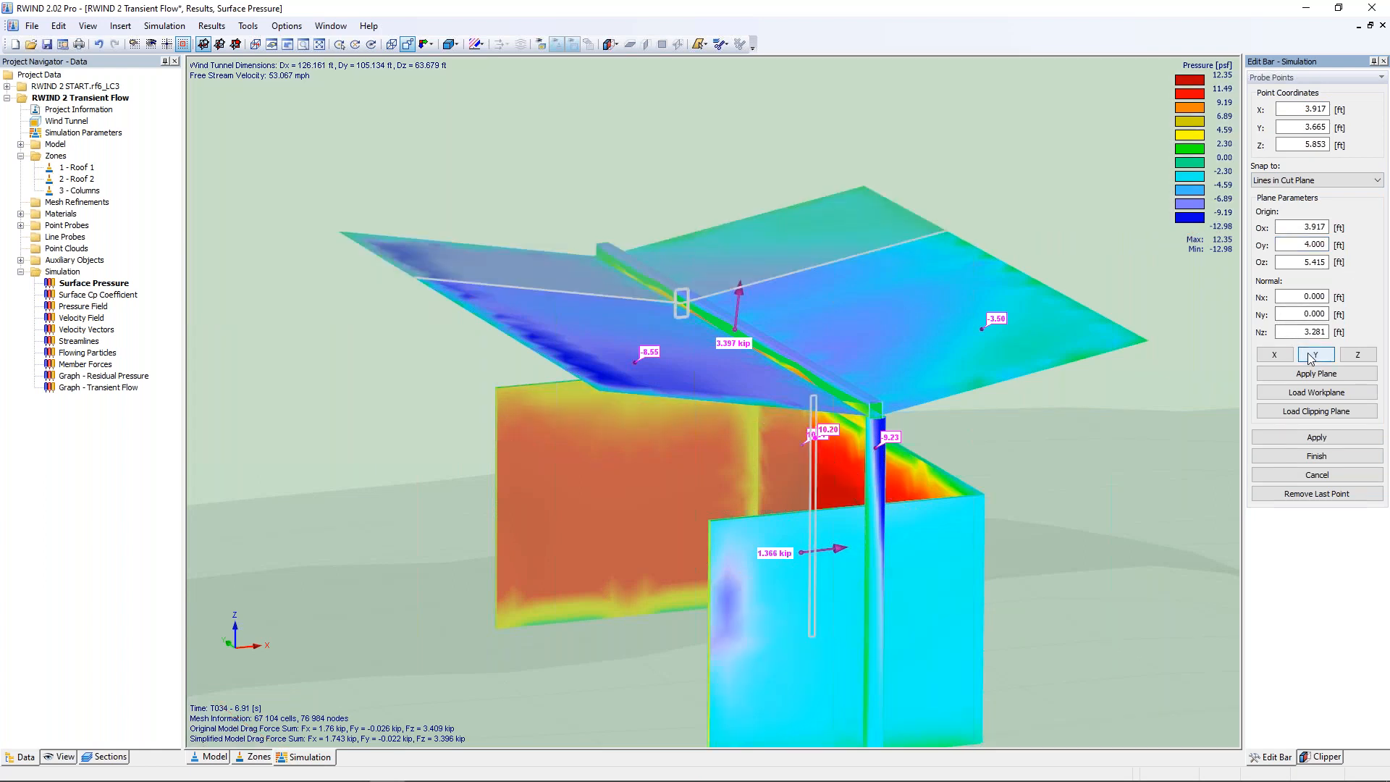
Step: Place six probe points along the cut line, three on each roof surface, and finish the point probe
{"action": "left_click", "coordinate": [493, 282]}
{"action": "left_click", "coordinate": [528, 286]}
{"action": "left_click", "coordinate": [592, 296]}
{"action": "left_click", "coordinate": [770, 276]}
{"action": "left_click", "coordinate": [811, 266]}
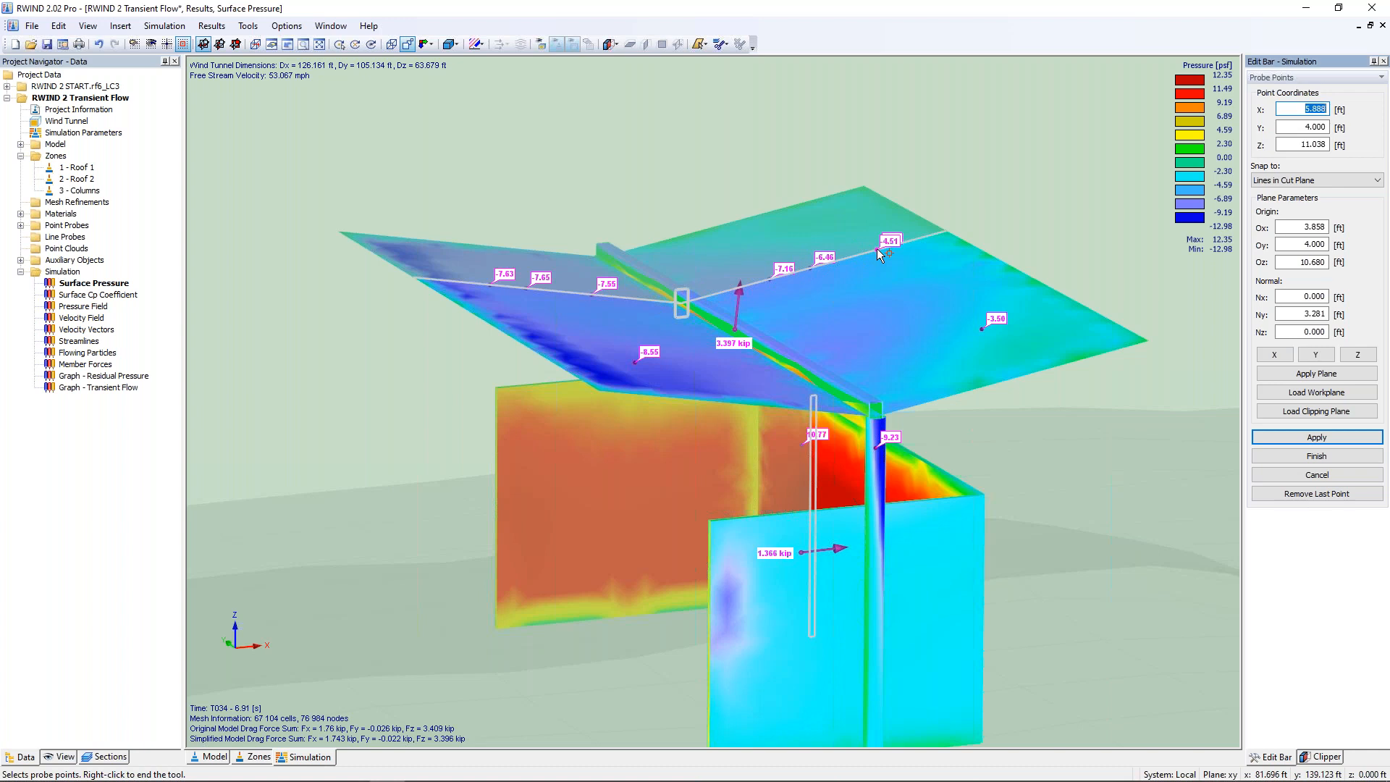
{"action": "left_click", "coordinate": [877, 250]}
{"action": "left_click", "coordinate": [1316, 457]}
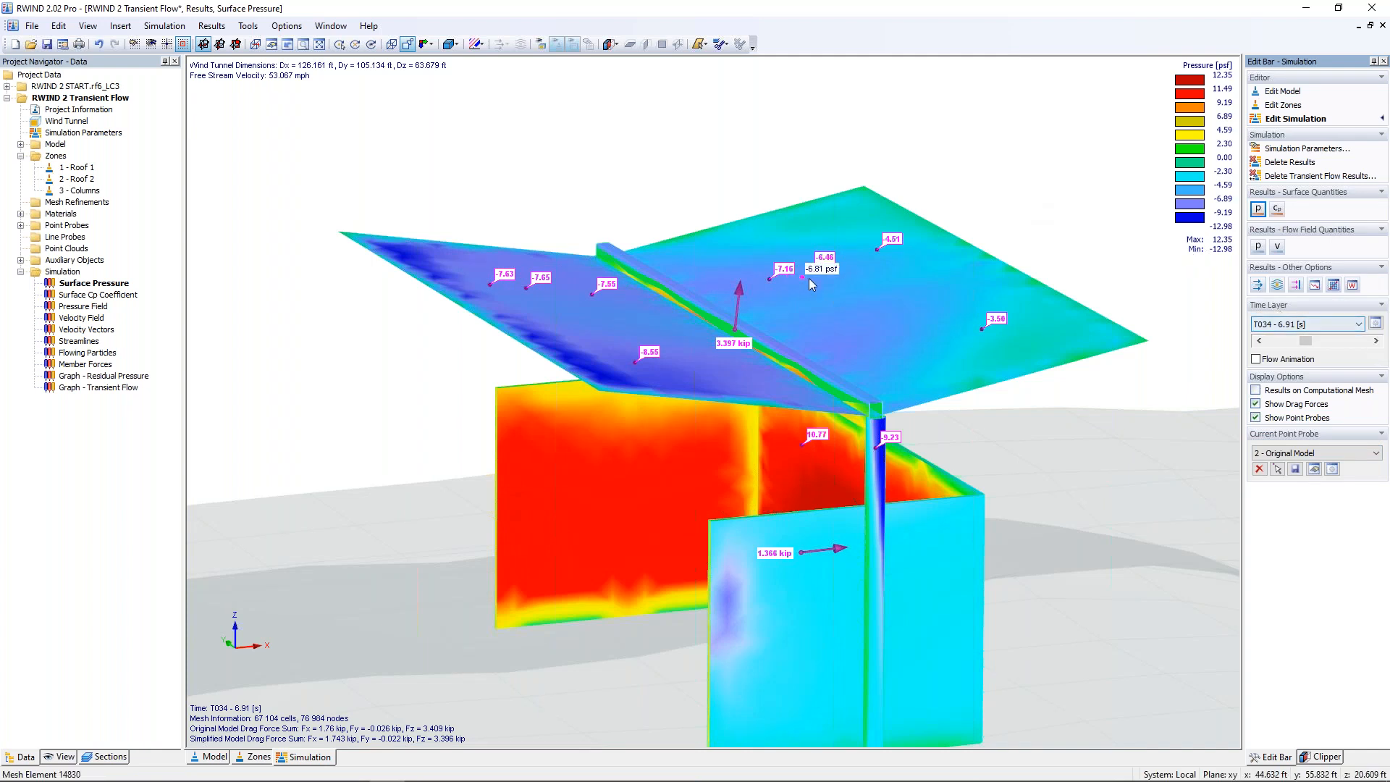
Step: Graph the transient pressure of Probe 1, Point 1 from the original model's point probes, and check the available quantities
{"action": "left_click", "coordinate": [1352, 286]}
{"action": "left_click", "coordinate": [918, 190]}
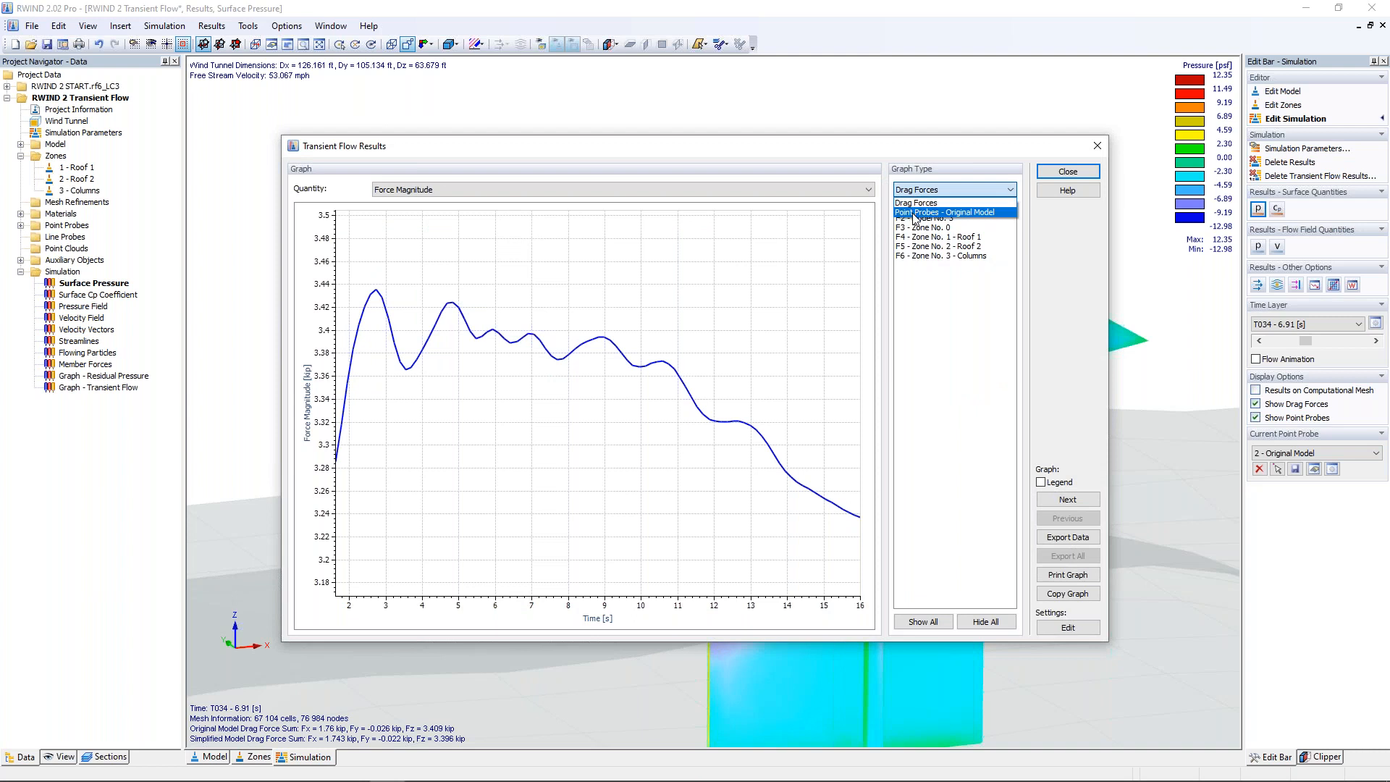
{"action": "left_click", "coordinate": [912, 213]}
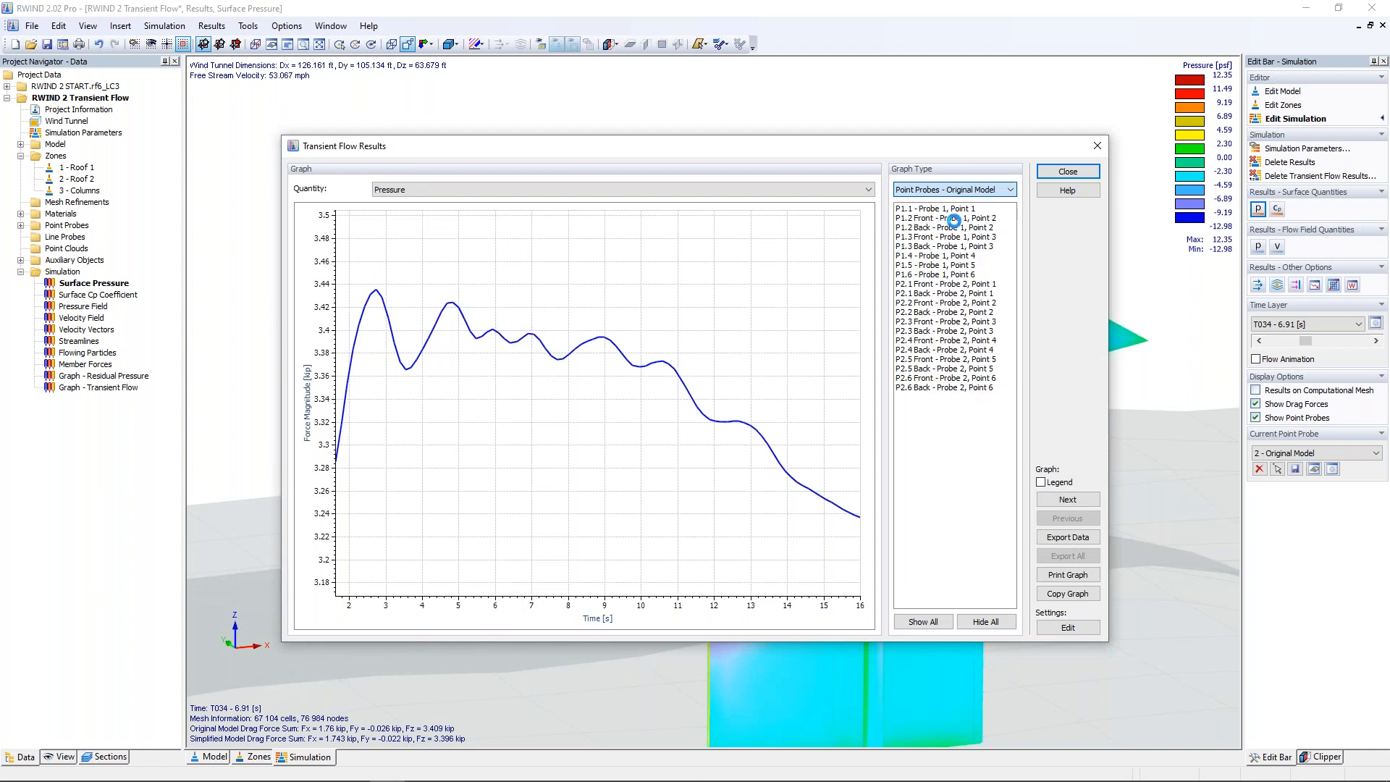
{"action": "left_click", "coordinate": [950, 210]}
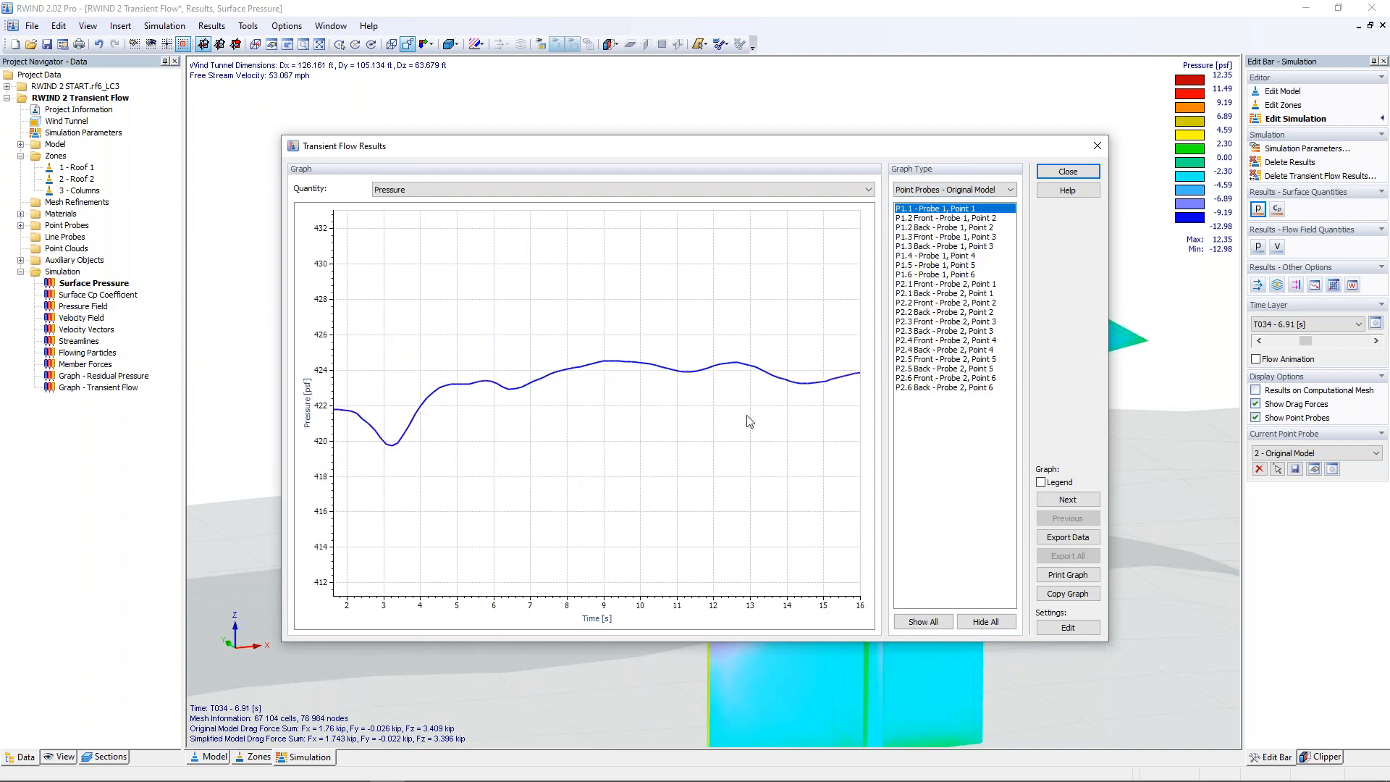
{"action": "left_click", "coordinate": [472, 185]}
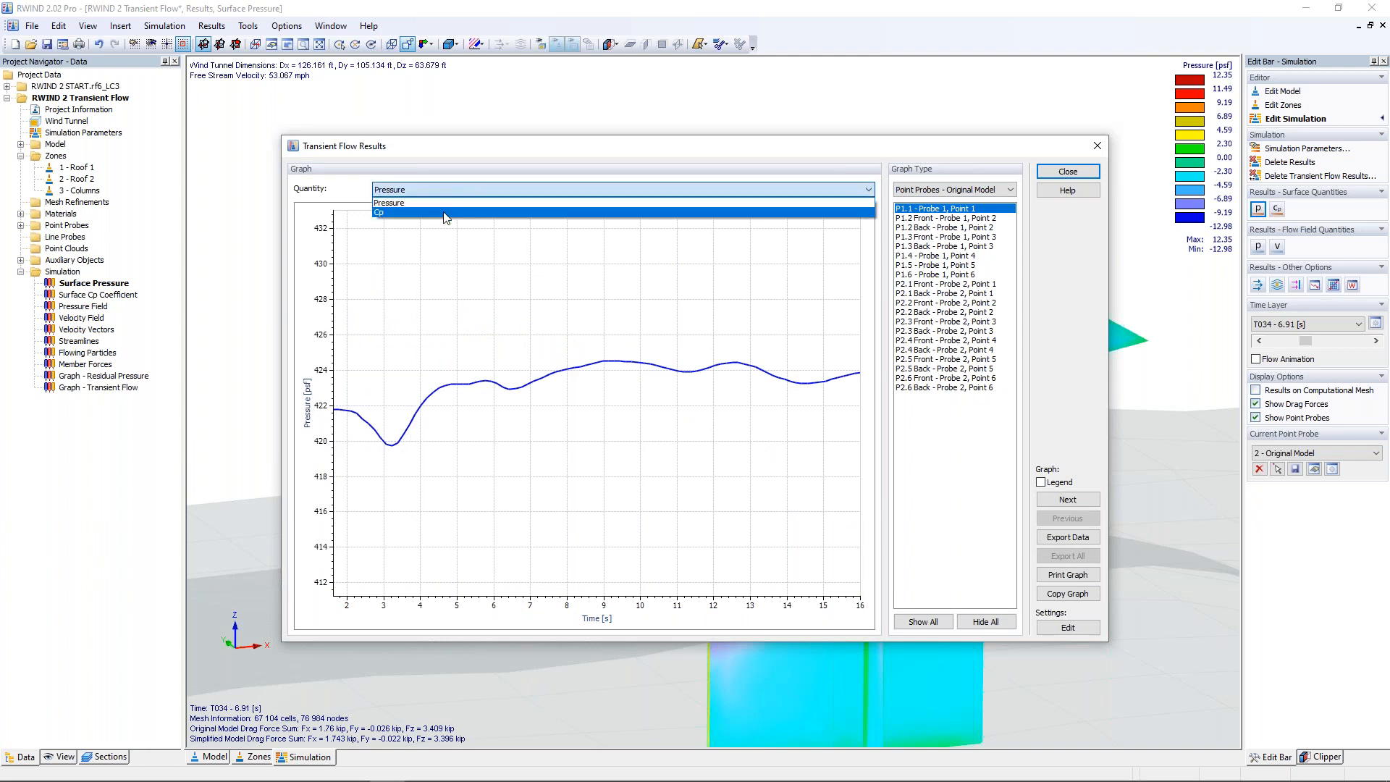
{"action": "left_click", "coordinate": [457, 187]}
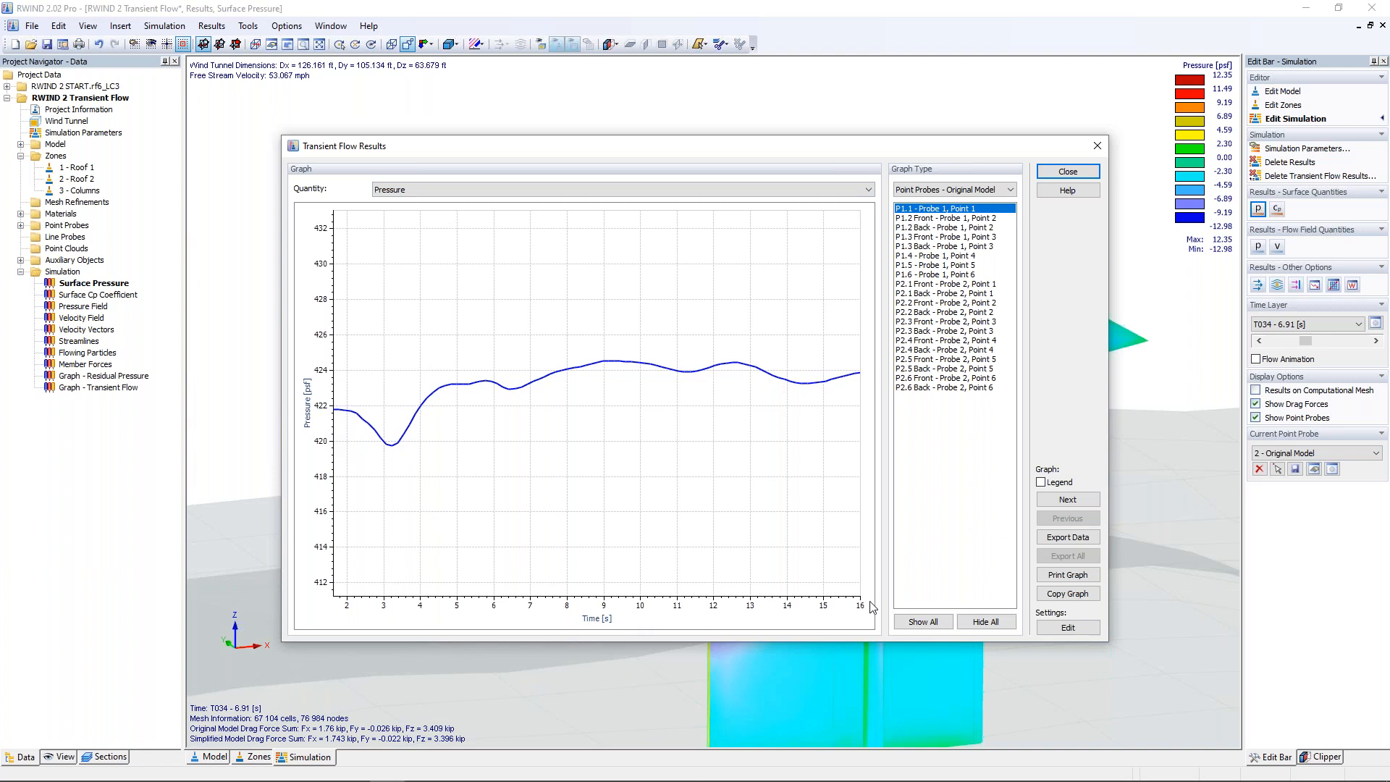
Step: Add the curves P2.4 Front, P2.1 Back and P1.4 to the transient pressure graph for comparison
{"action": "left_click", "coordinate": [931, 340], "text": "ctrl"}
{"action": "left_click", "coordinate": [935, 294], "text": "ctrl"}
{"action": "left_click", "coordinate": [941, 256], "text": "ctrl"}
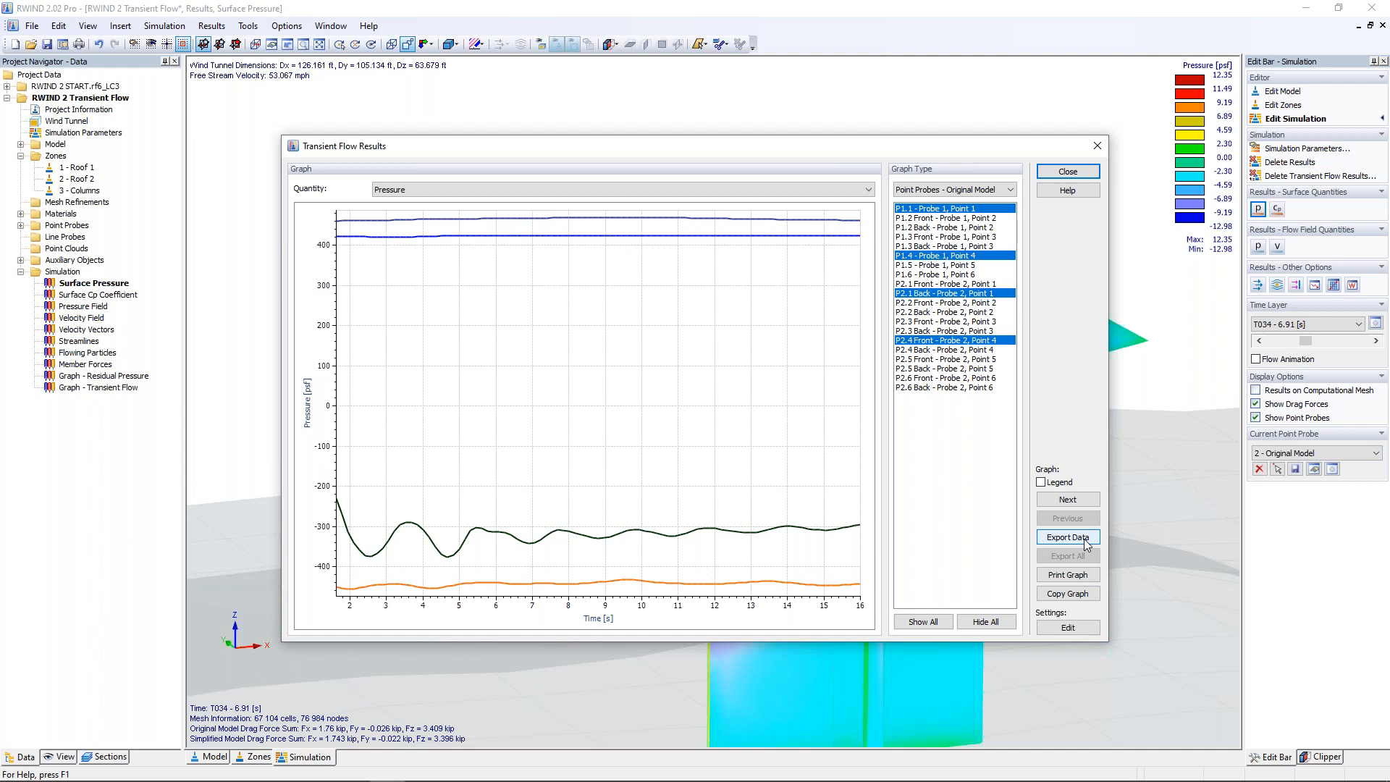
Step: Compare the transient drag force magnitude of zones Roof 1 and Roof 2, and close the transient flow results
{"action": "left_click", "coordinate": [931, 197]}
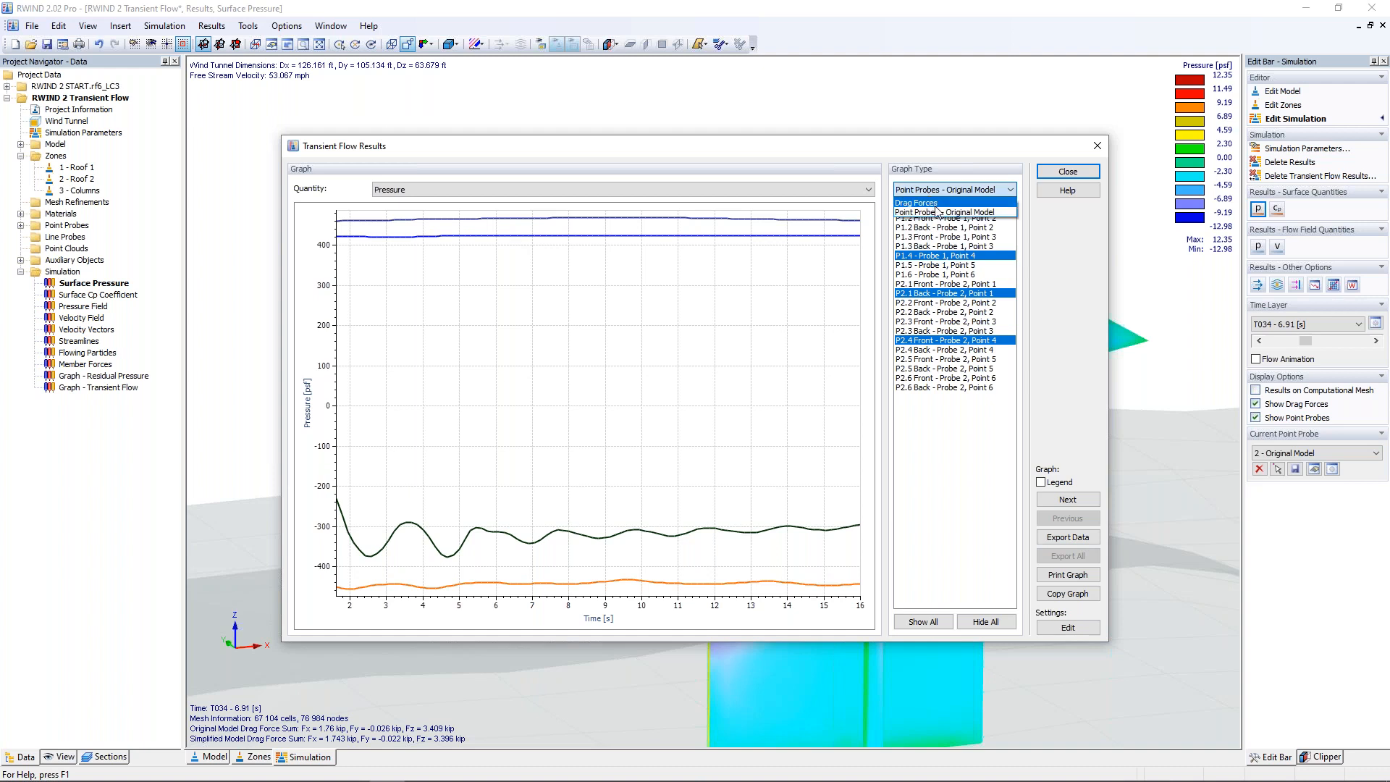
{"action": "left_click", "coordinate": [936, 204]}
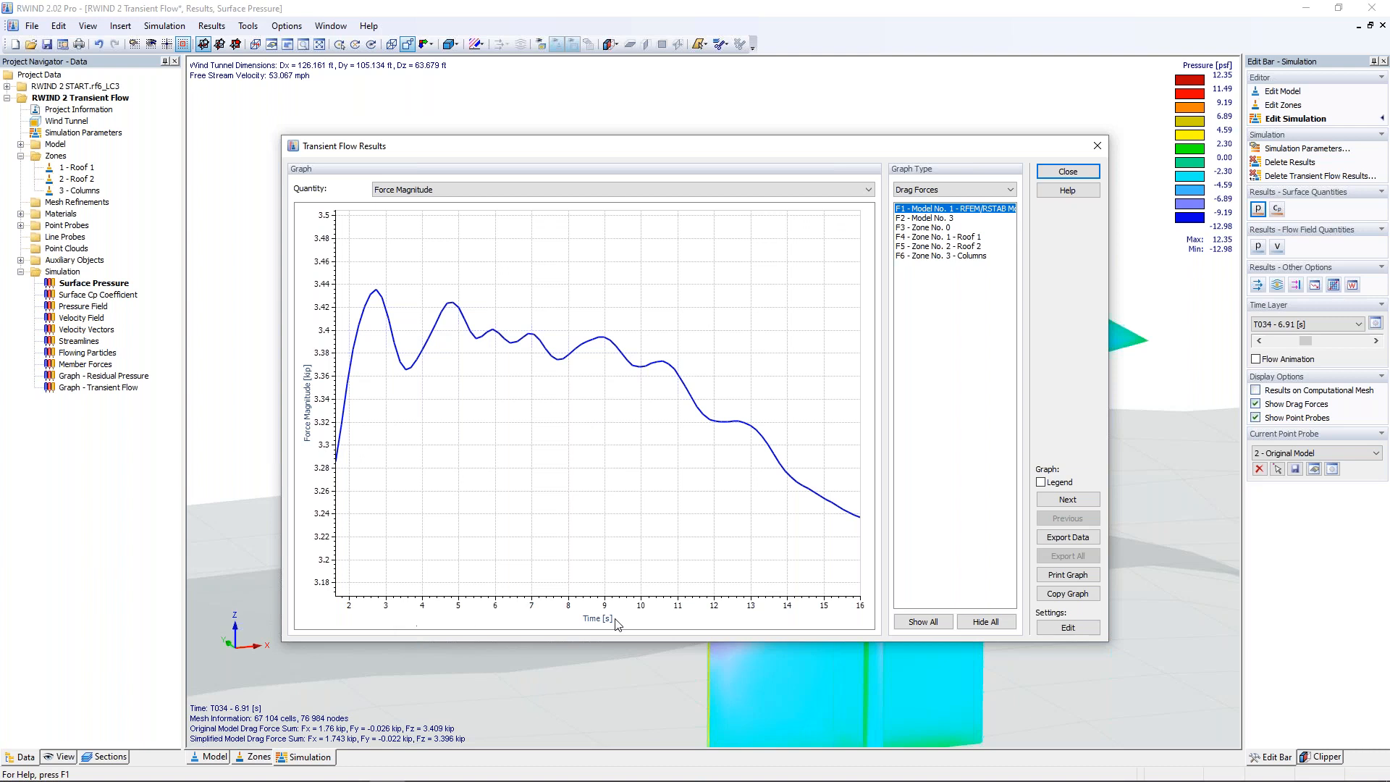
{"action": "left_click", "coordinate": [962, 238]}
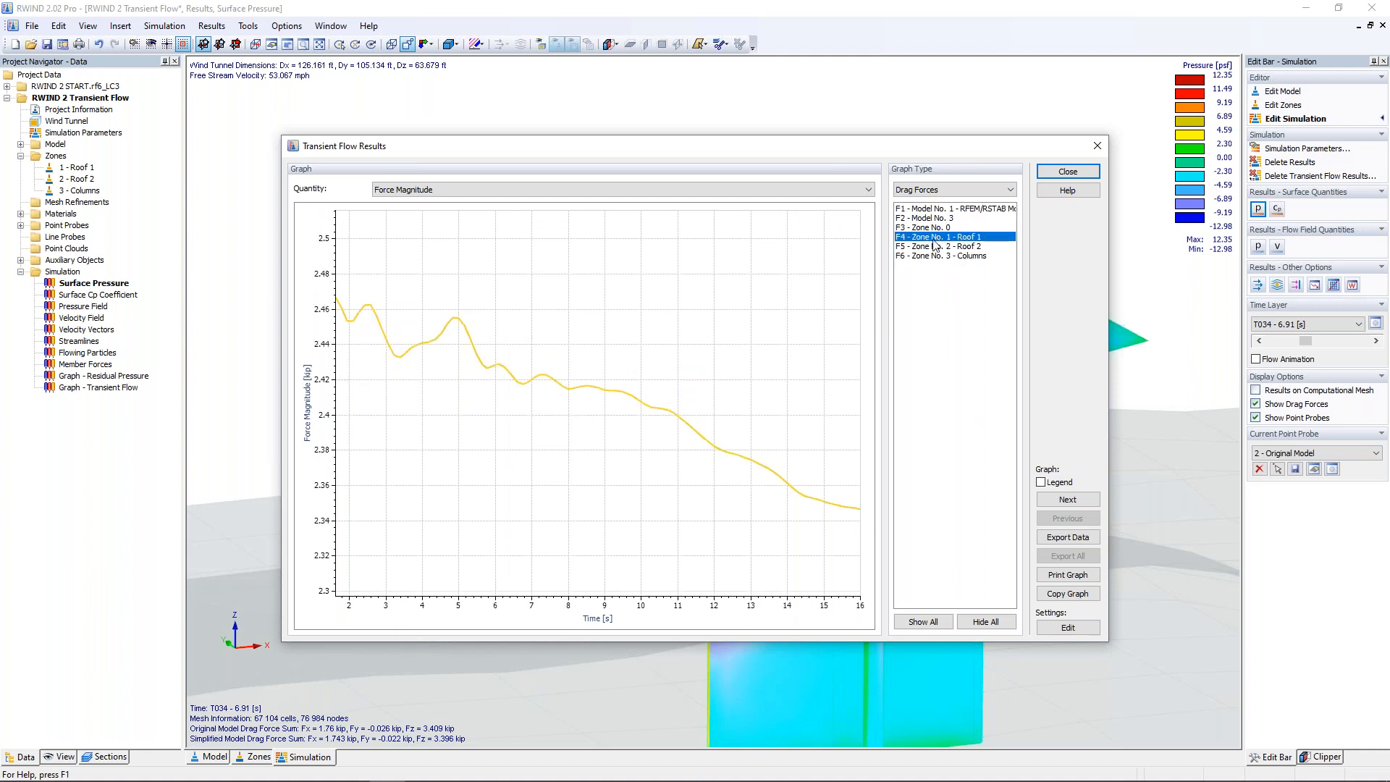
{"action": "left_click", "coordinate": [935, 246]}
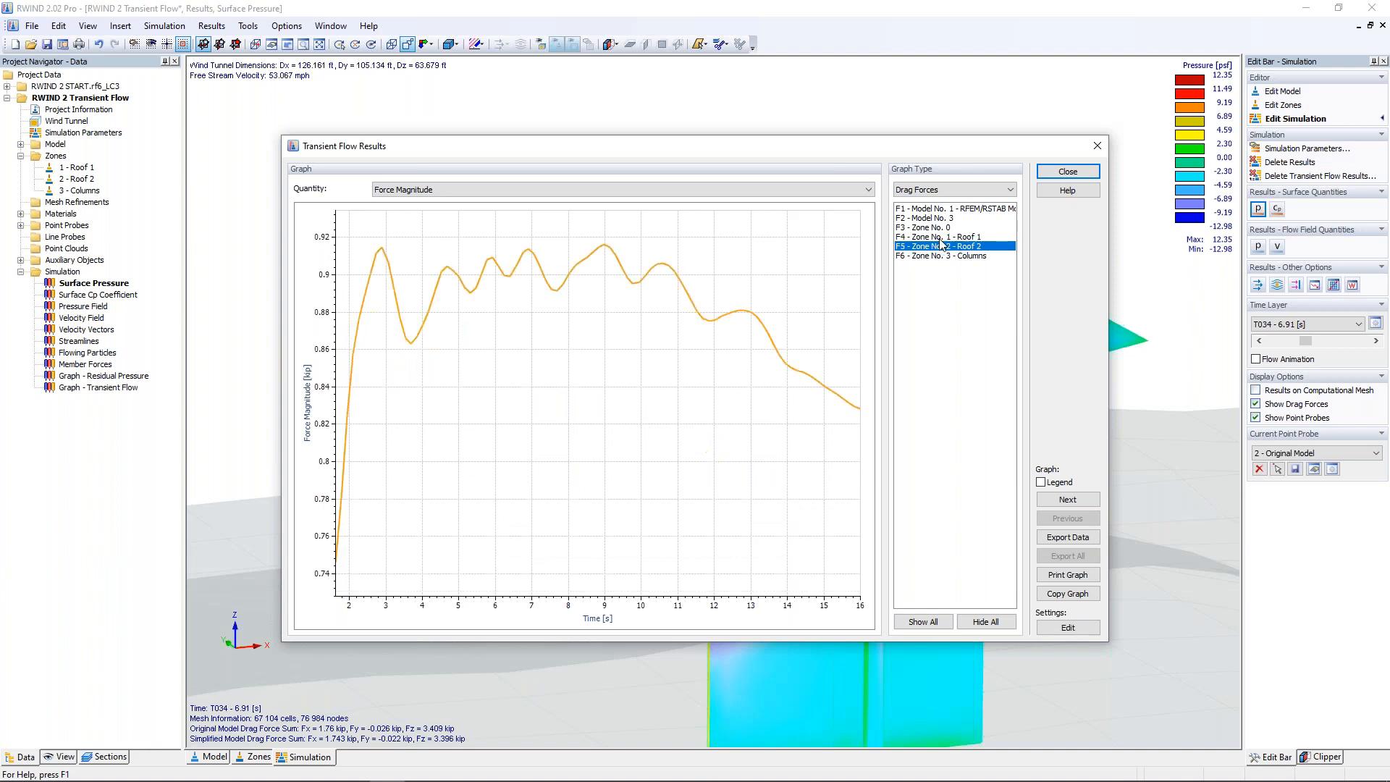
{"action": "left_click", "coordinate": [941, 237], "text": "ctrl"}
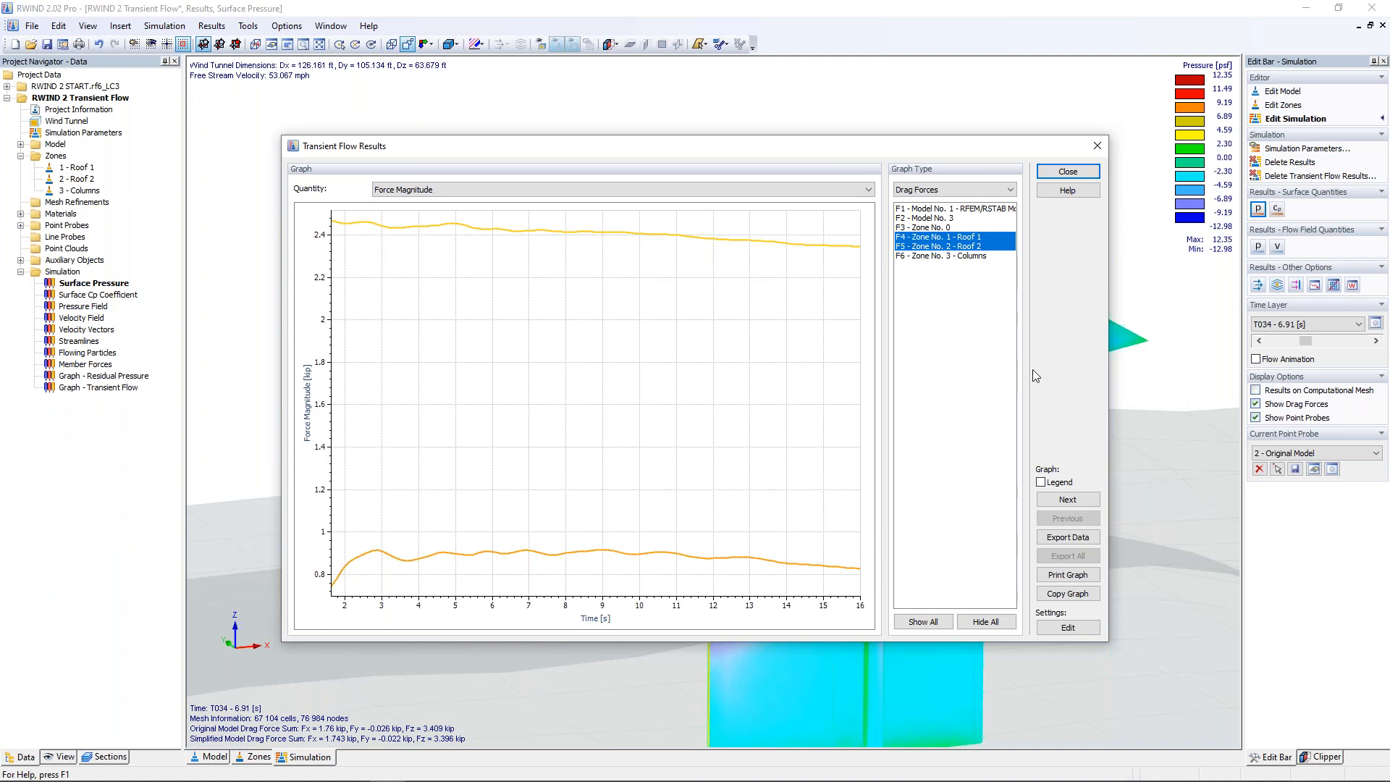
{"action": "left_click", "coordinate": [1097, 147]}
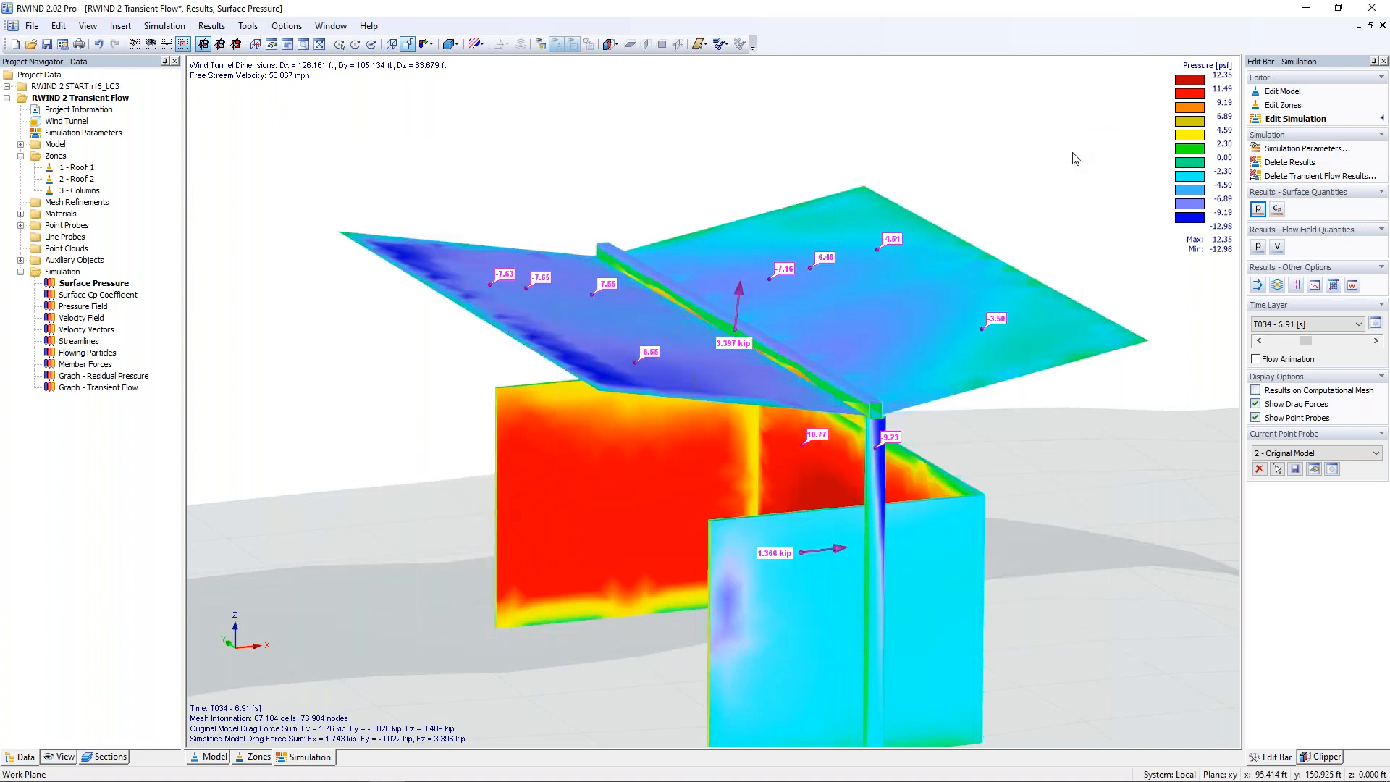
{"action": "right_click", "coordinate": [62, 239]}
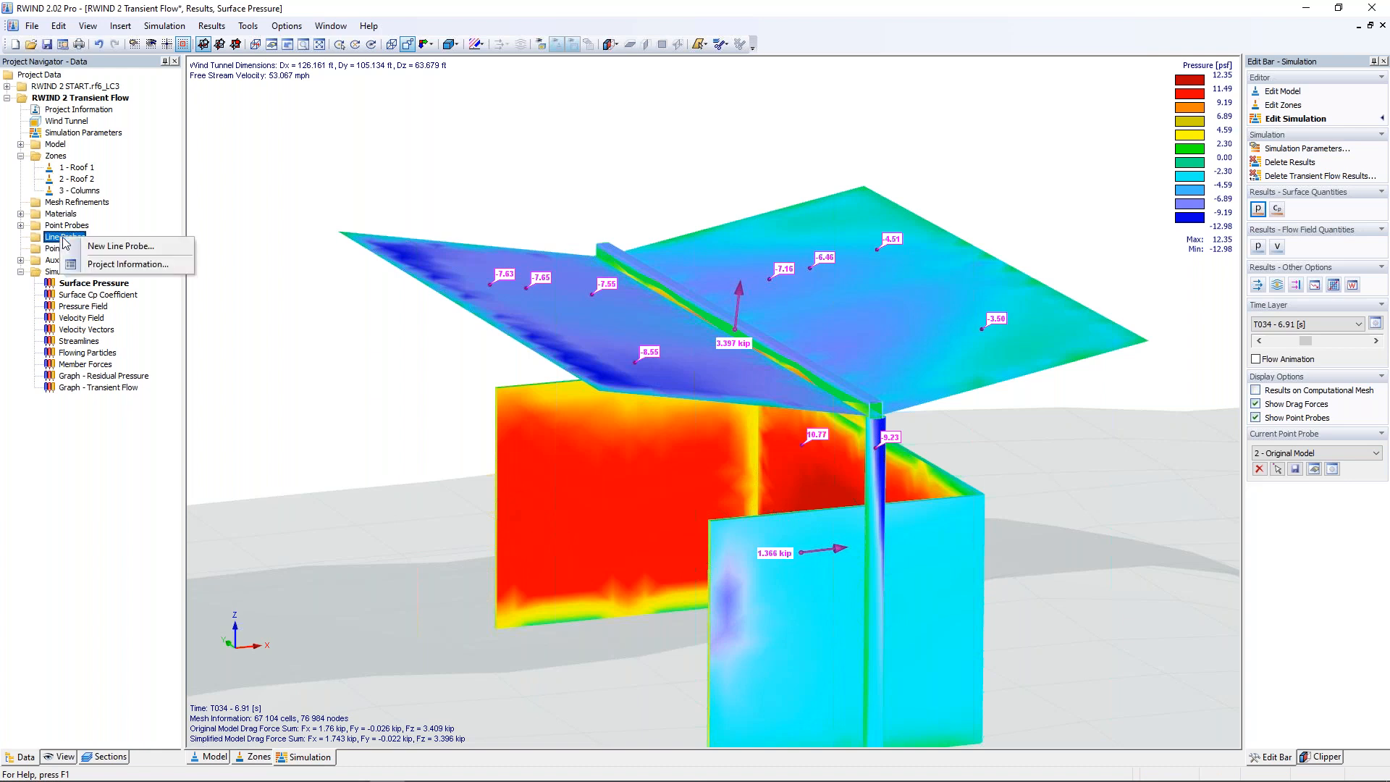
{"action": "left_click", "coordinate": [121, 246]}
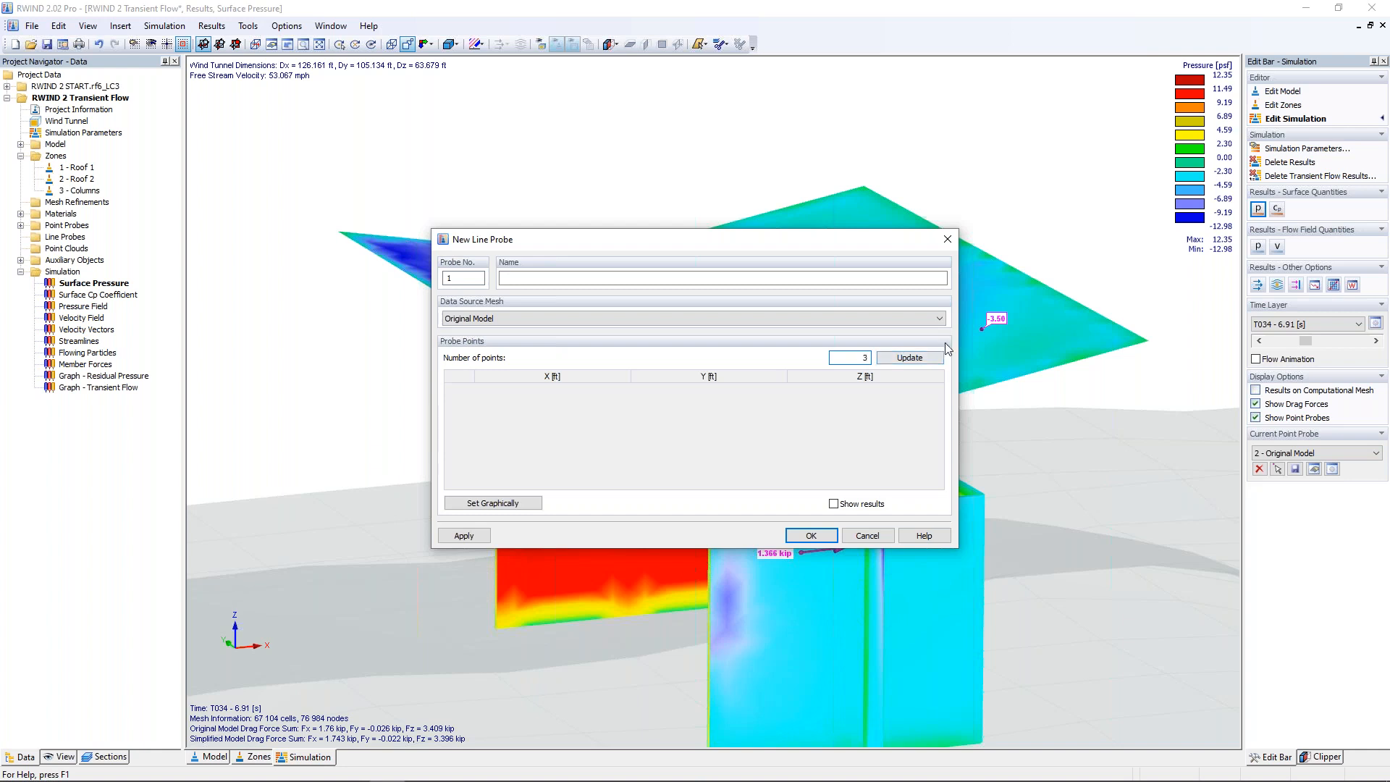
{"action": "left_click", "coordinate": [909, 358]}
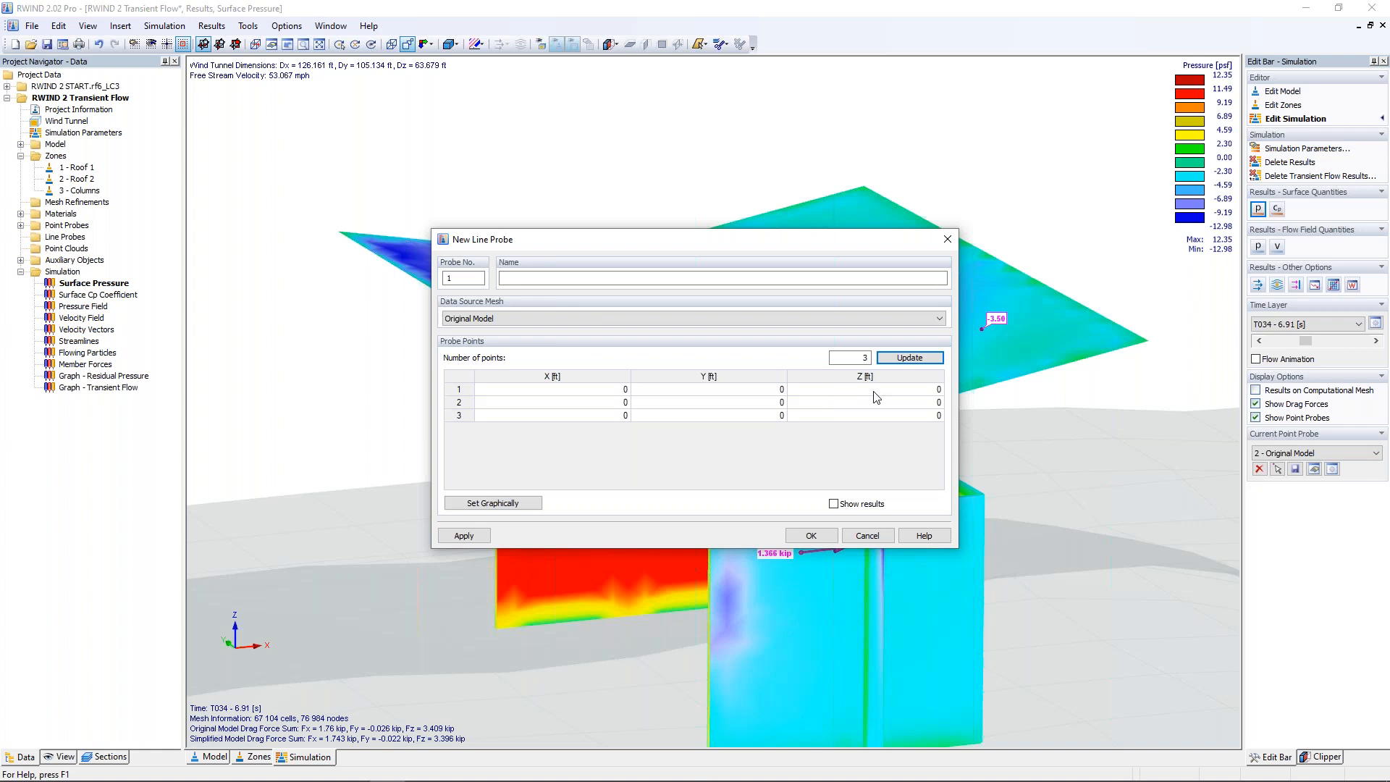
{"action": "left_click", "coordinate": [497, 507]}
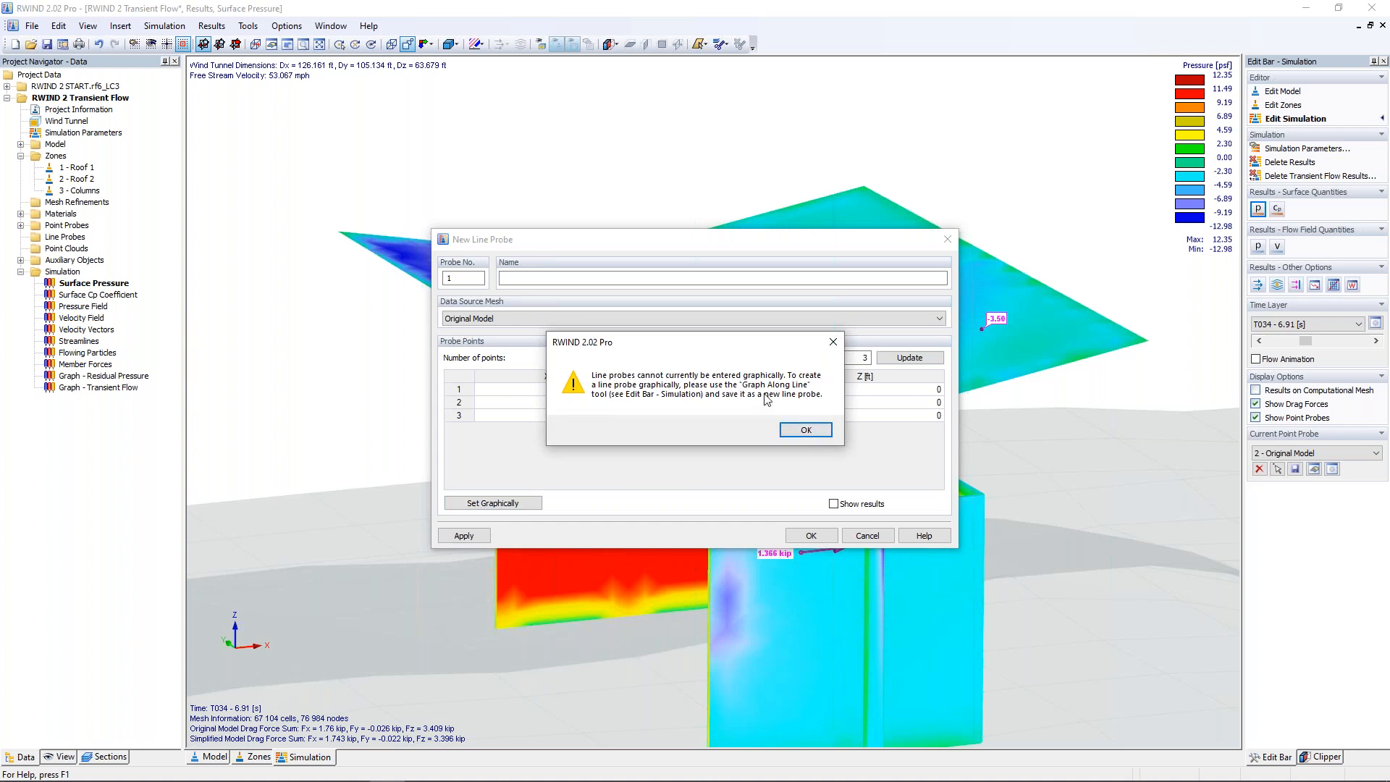
{"action": "left_click", "coordinate": [805, 430]}
{"action": "left_click", "coordinate": [868, 536]}
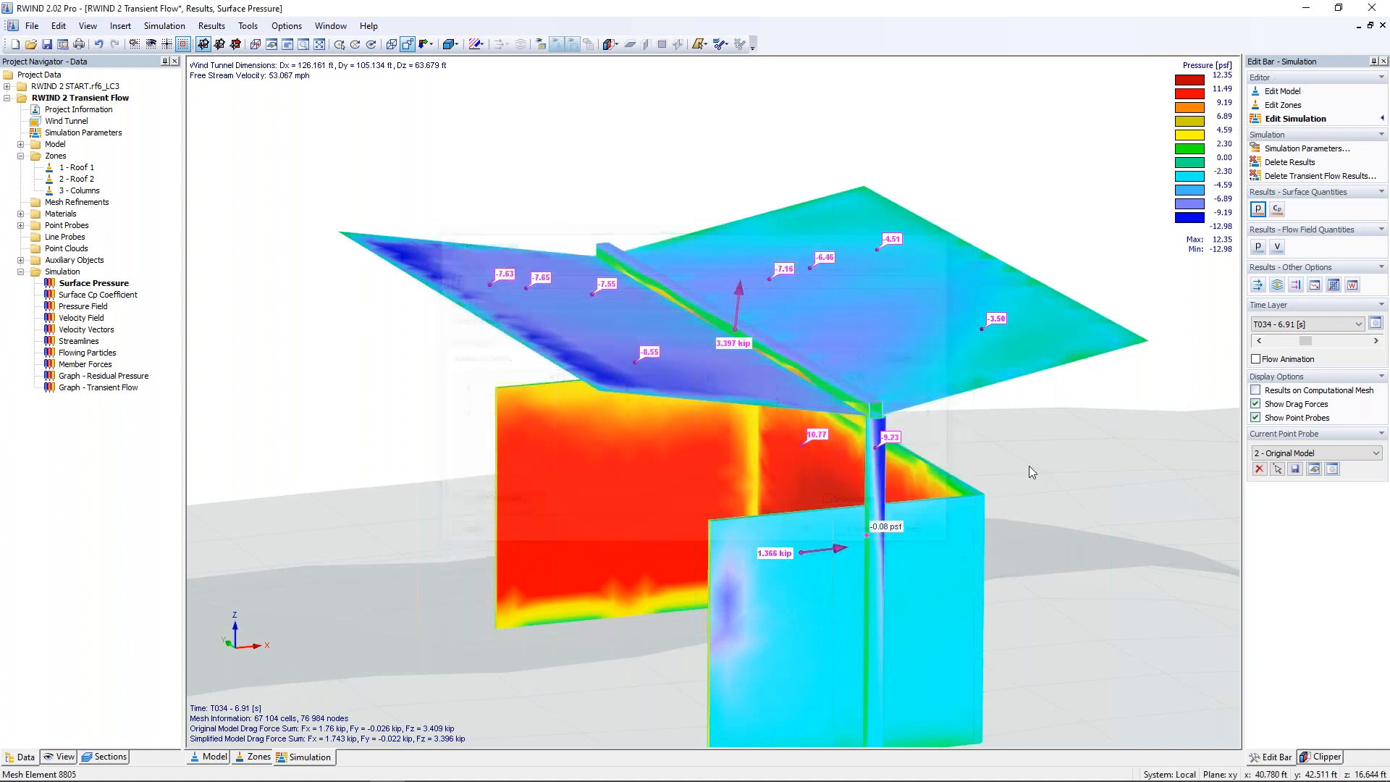
Step: Graph the surface pressure along a line across both roofs, from outer edge to outer edge, in a cut plane normal to Y through the origin
{"action": "left_click", "coordinate": [1333, 286]}
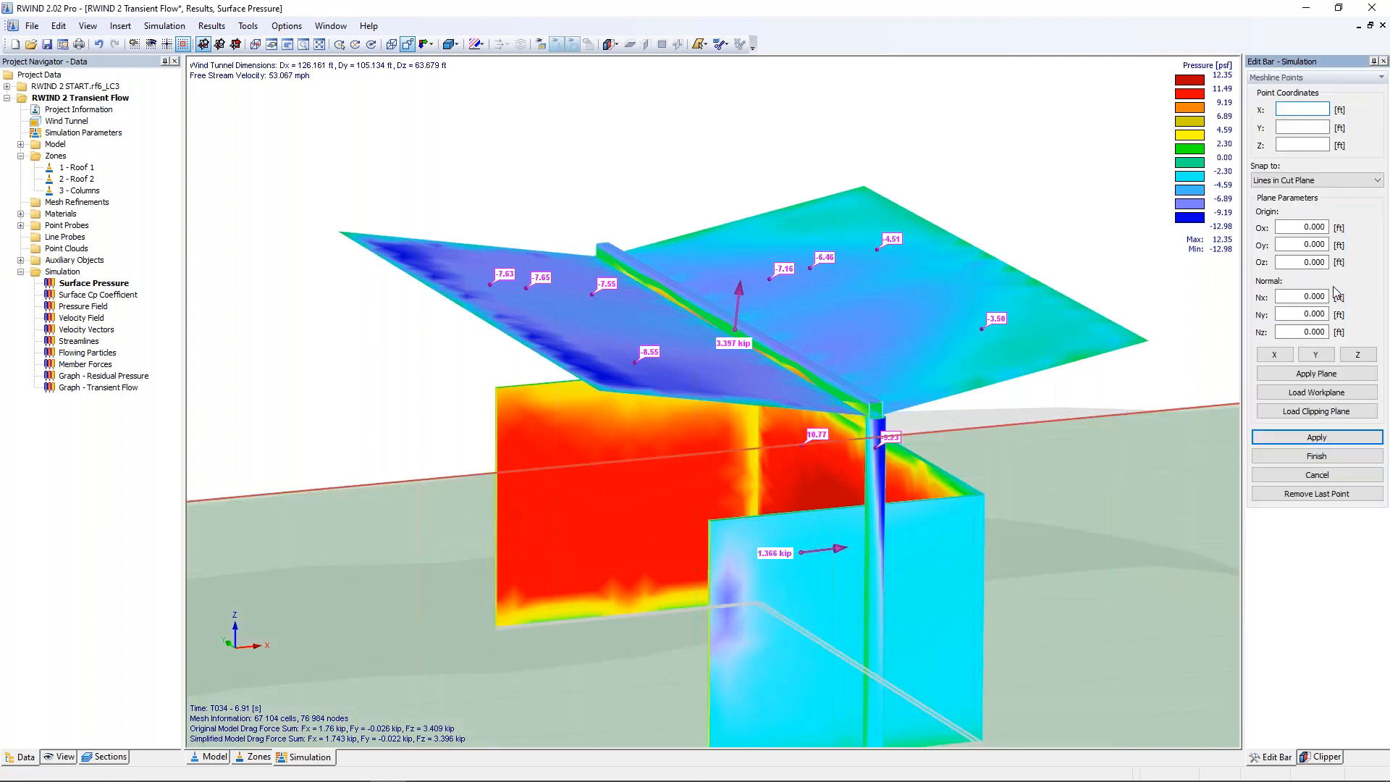
{"action": "left_click", "coordinate": [1315, 355]}
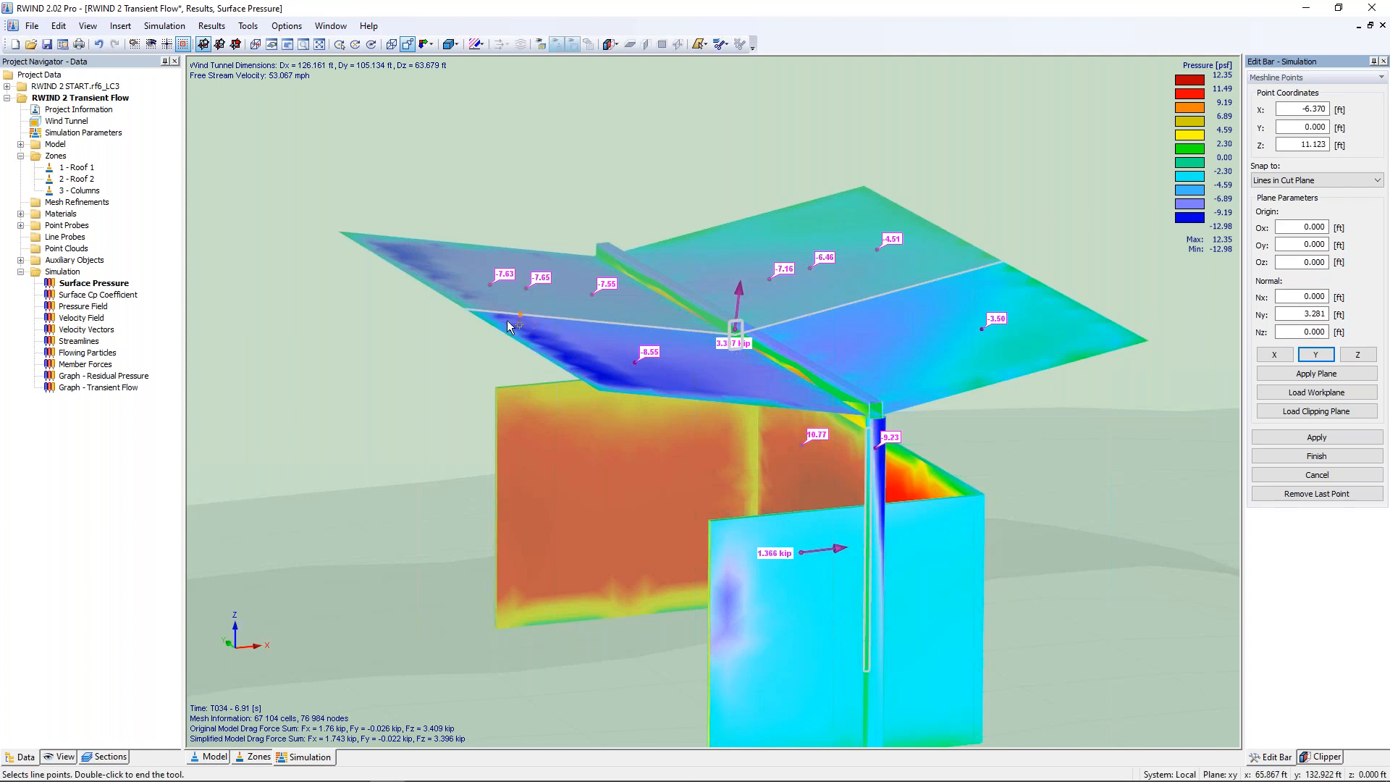
{"action": "left_click", "coordinate": [468, 311]}
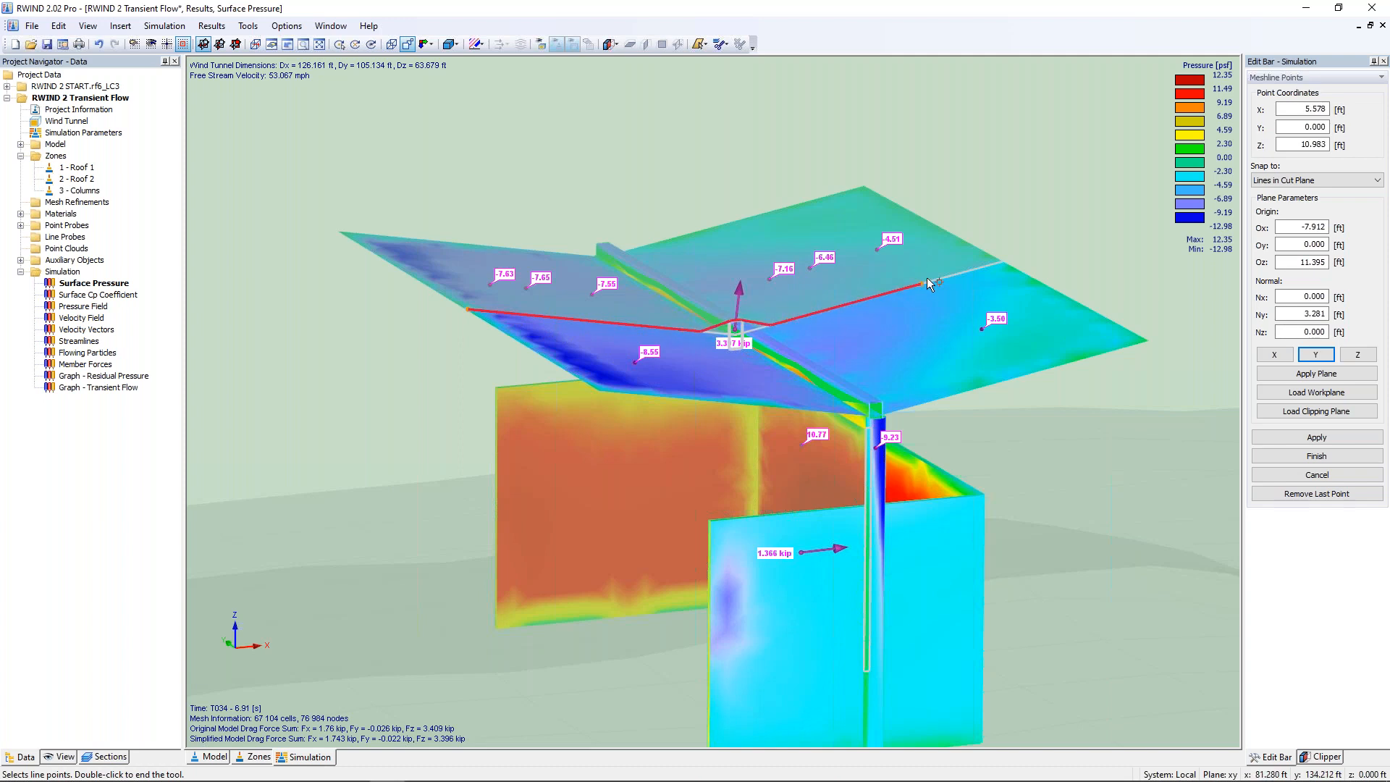
{"action": "double_click", "coordinate": [1007, 259]}
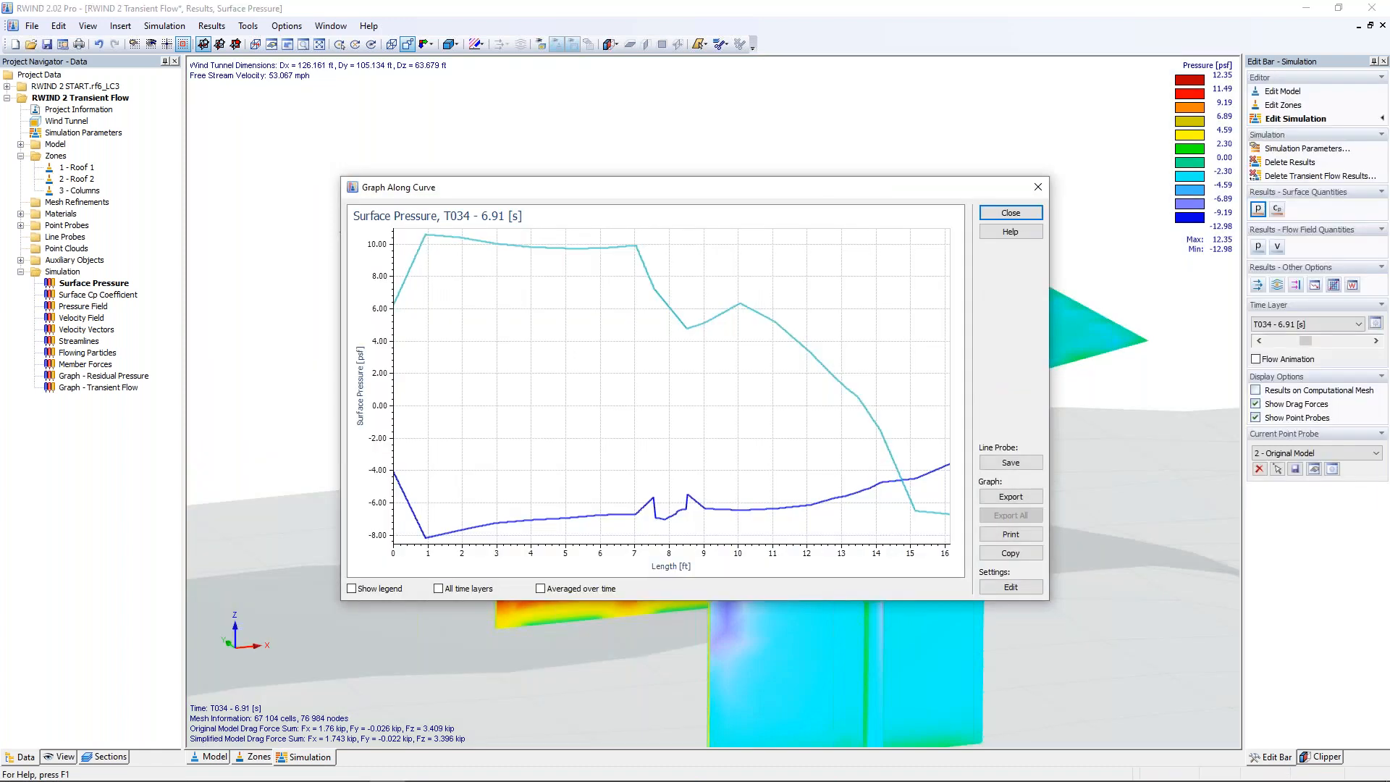
{"action": "left_click_drag", "start_coordinate": [950, 190], "coordinate": [946, 449]}
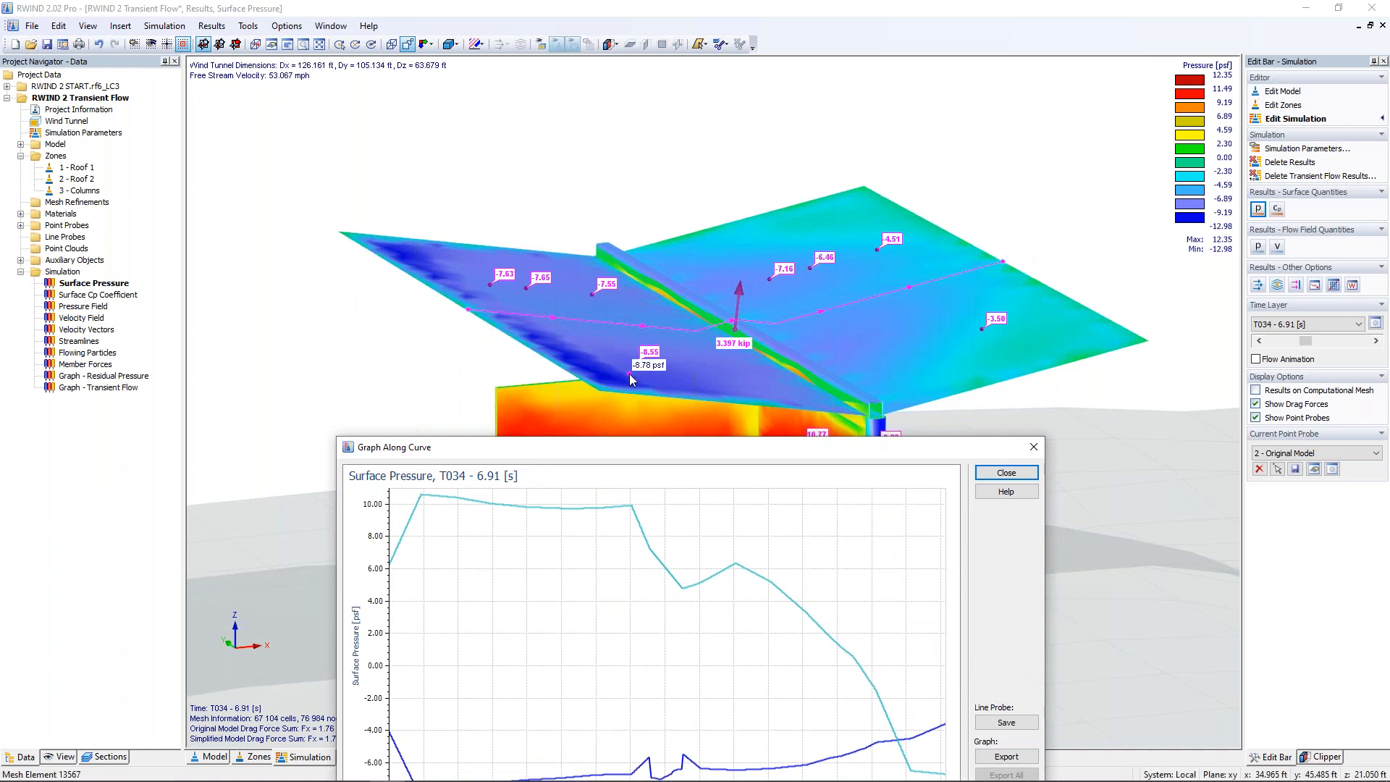
{"action": "left_click_drag", "start_coordinate": [604, 446], "coordinate": [620, 167]}
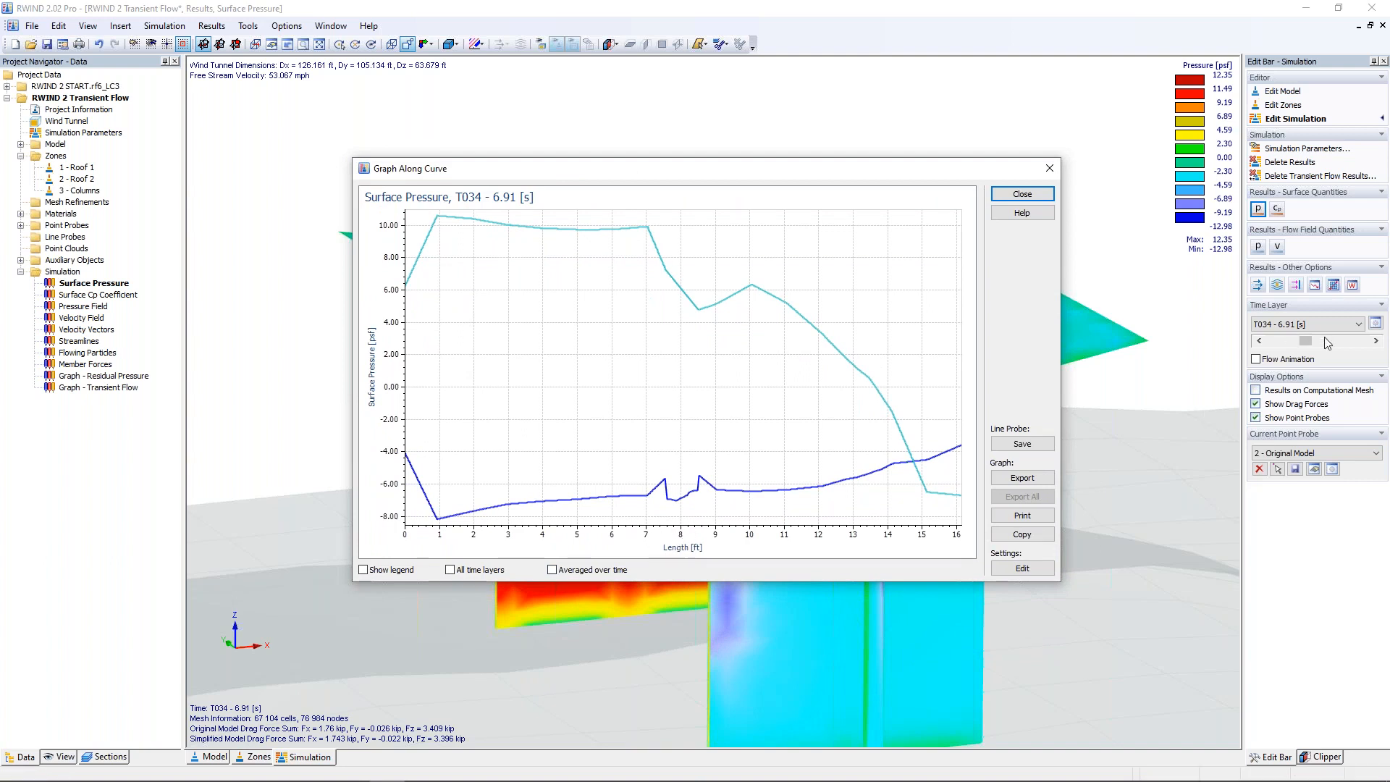
Step: Advance the results to time layer T038 - 7.53 [s], and show all time layers with a legend in the line graph
{"action": "left_click", "coordinate": [1376, 340]}
{"action": "left_click", "coordinate": [1376, 340]}
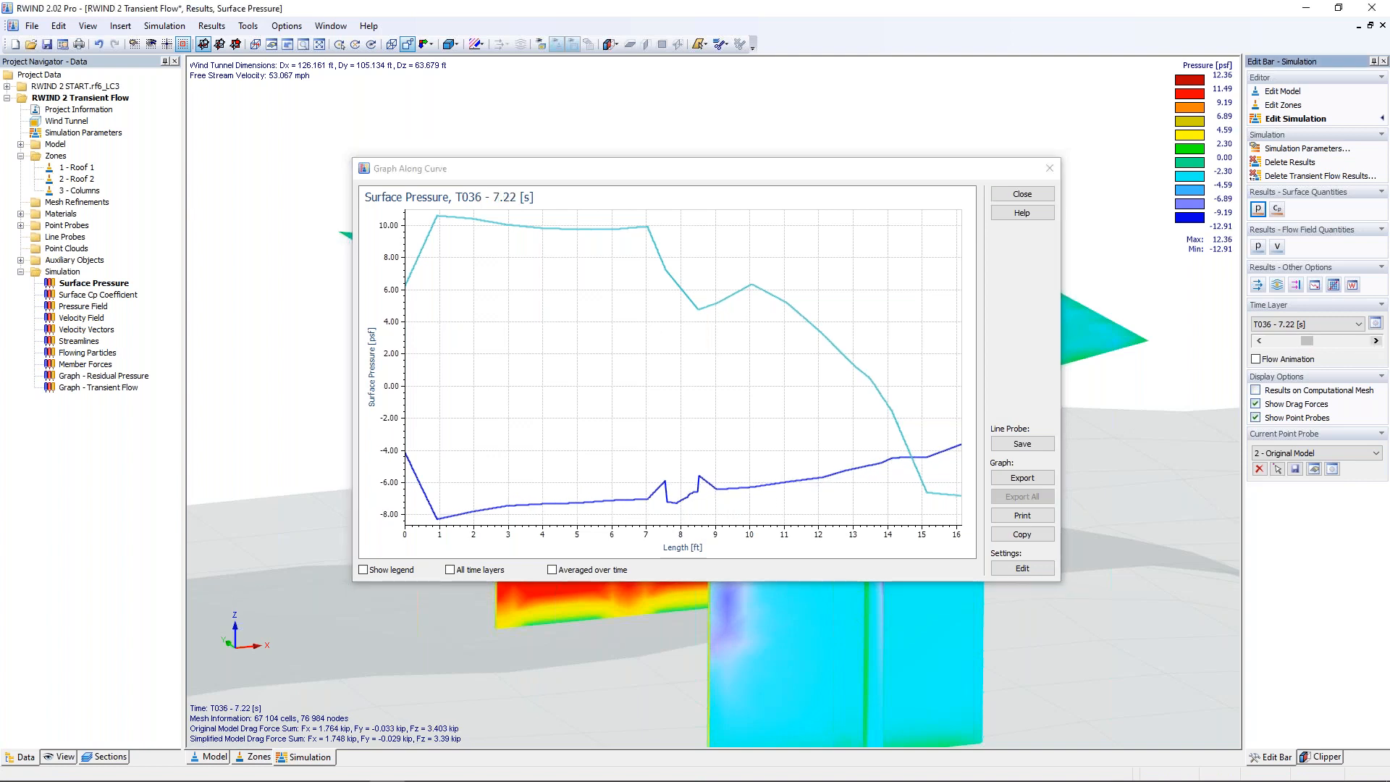
{"action": "left_click", "coordinate": [1376, 340]}
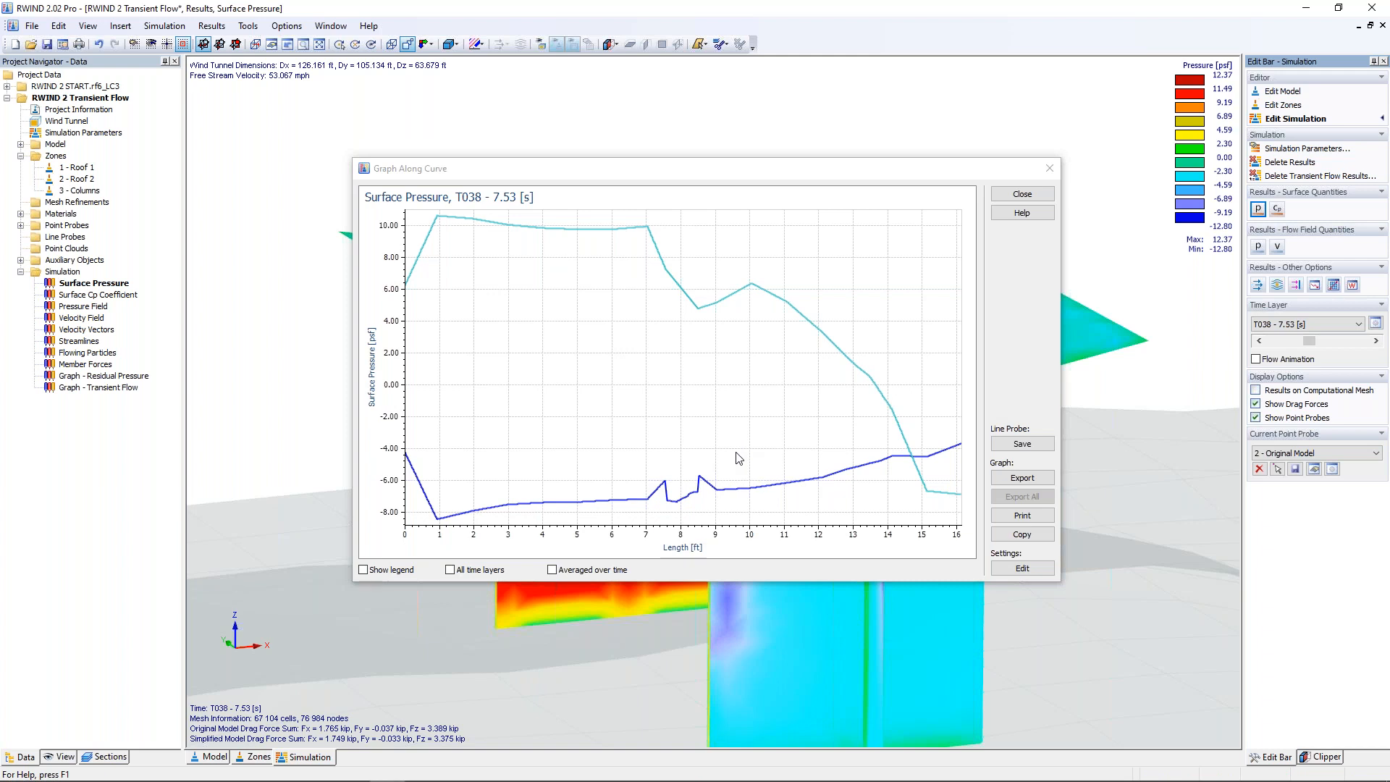
{"action": "left_click", "coordinate": [451, 570]}
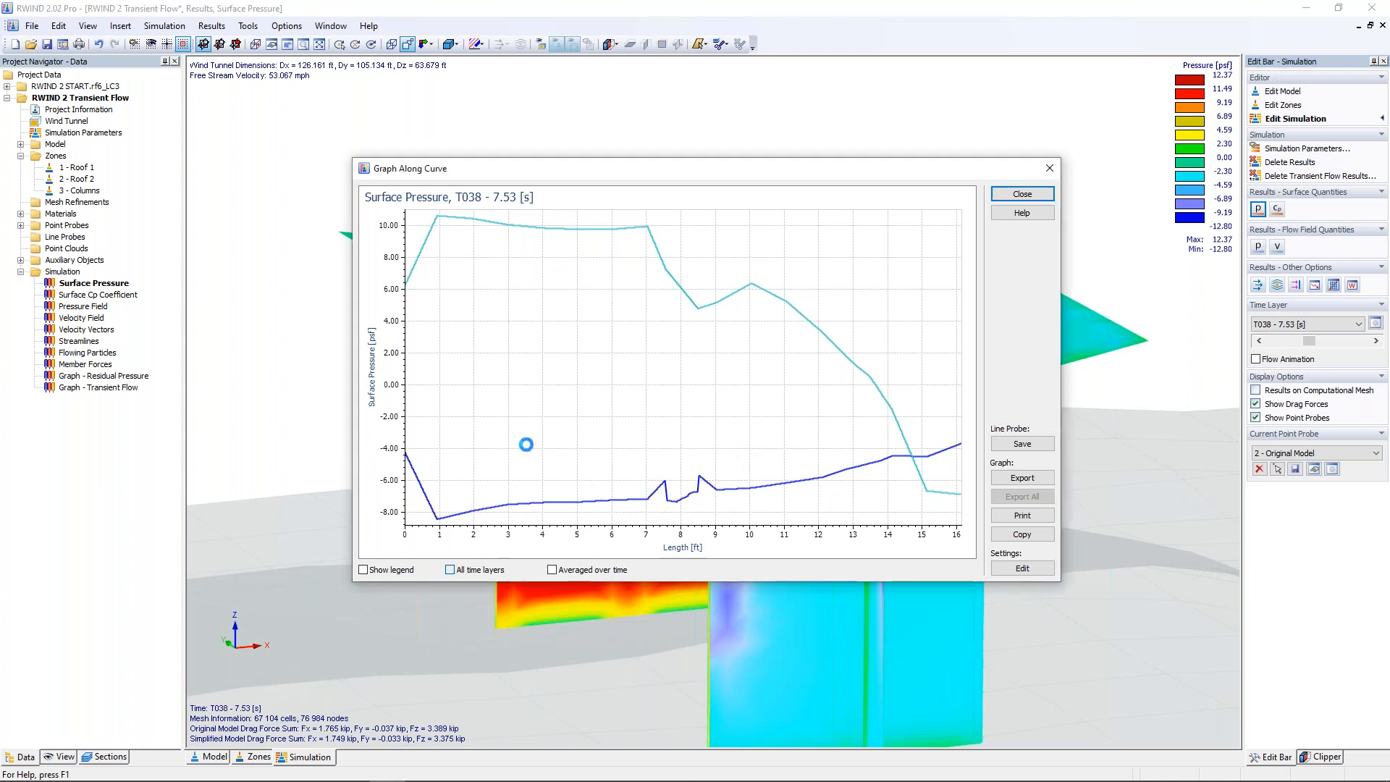
{"action": "left_click", "coordinate": [389, 559]}
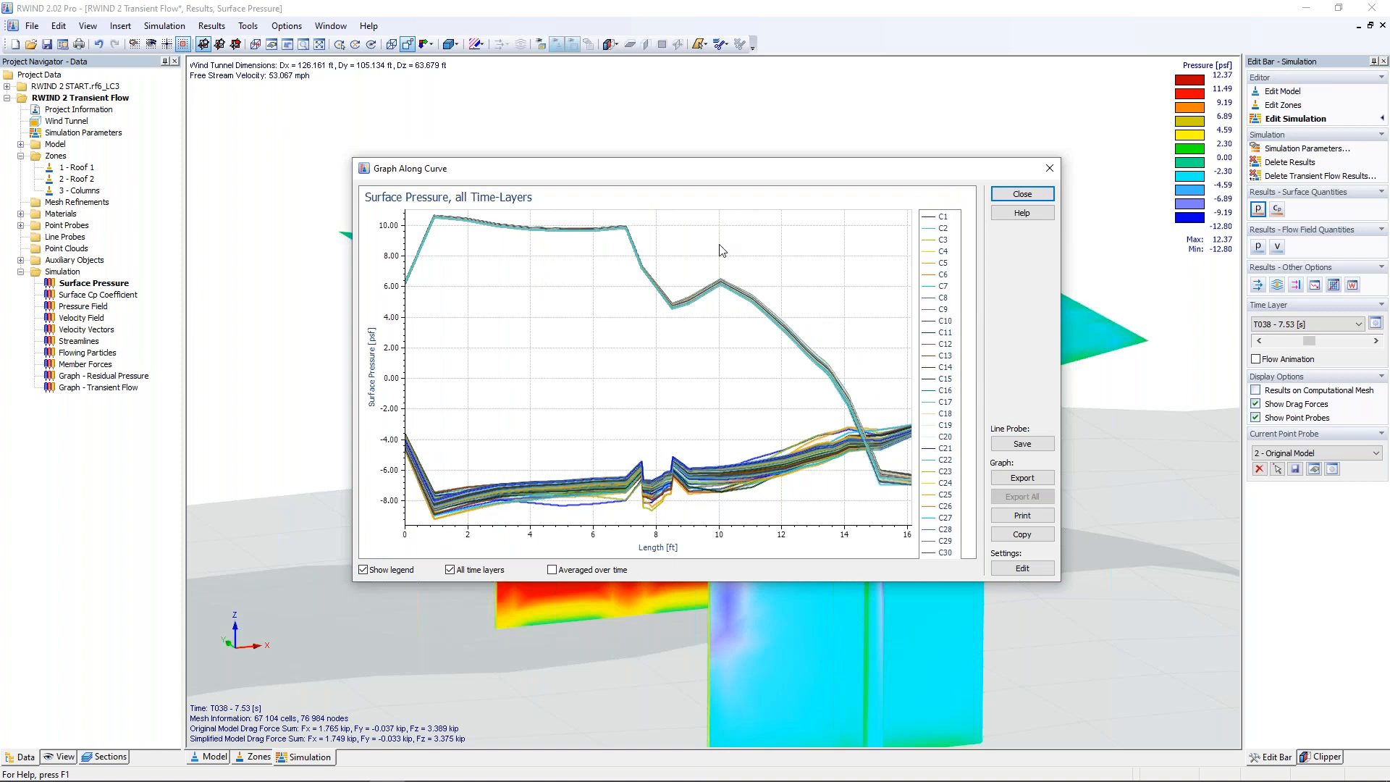
Step: Save the graphed line across both roofs as line probe No. 1 on the original model, and view its surface pressure graph
{"action": "mouse_move", "coordinate": [723, 163]}
{"action": "left_mouse_down"}
{"action": "mouse_move", "coordinate": [712, 572]}
{"action": "mouse_move", "coordinate": [720, 158]}
{"action": "left_mouse_up"}
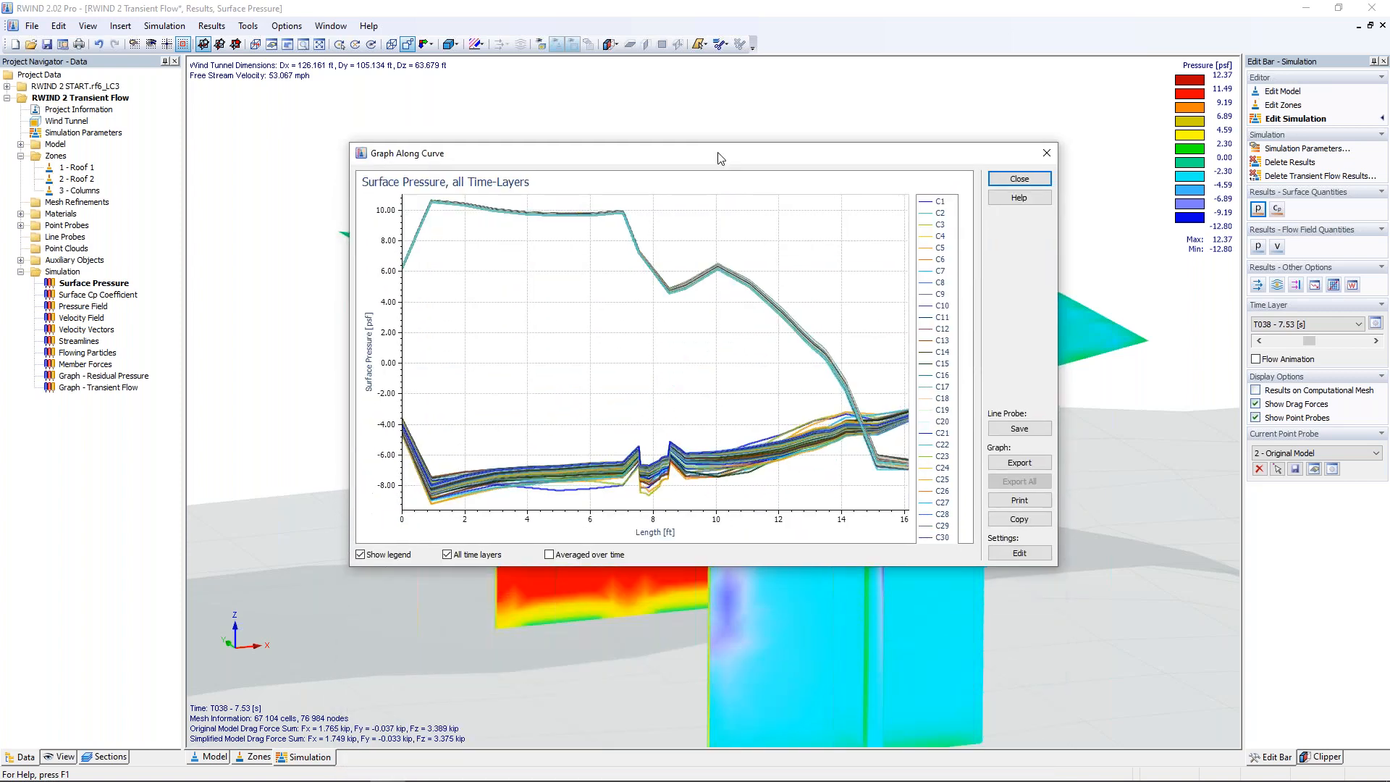
{"action": "left_click", "coordinate": [1027, 432]}
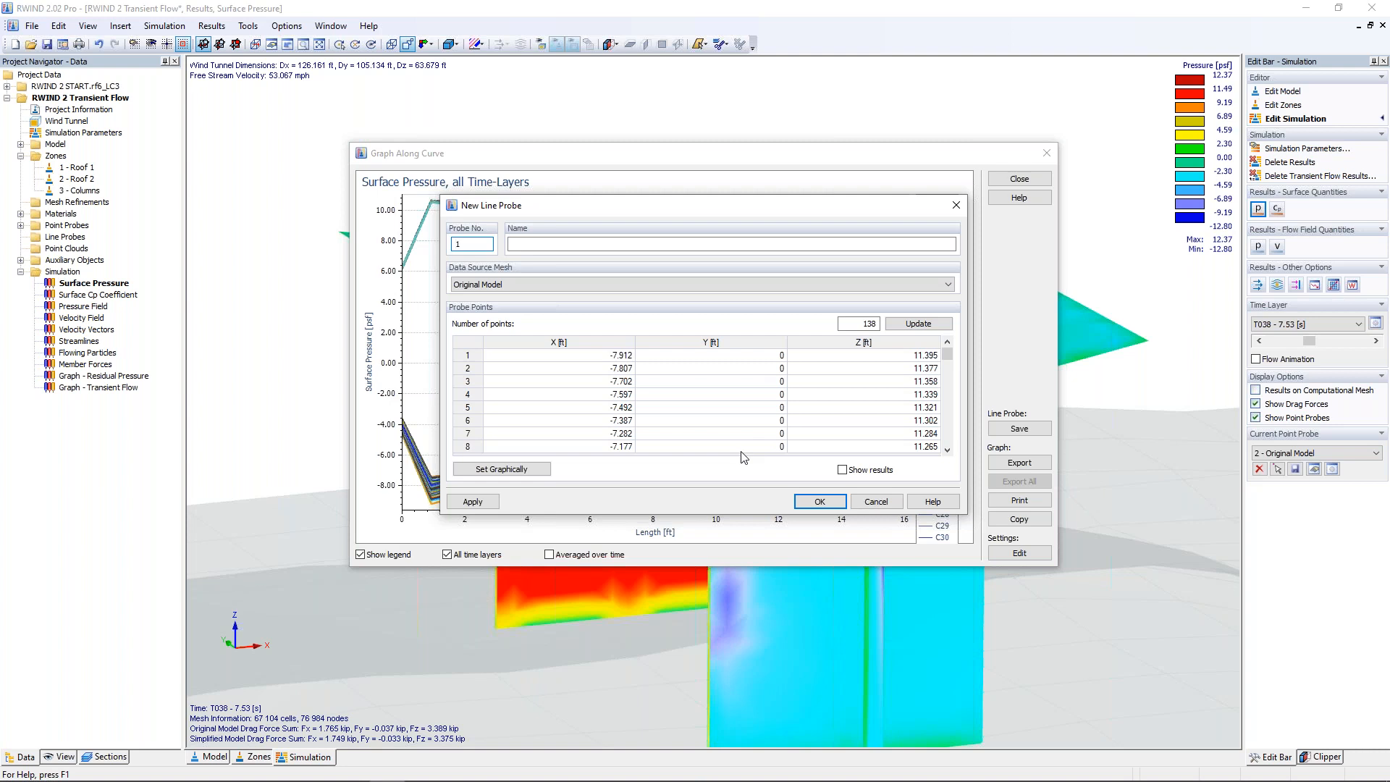
{"action": "left_click", "coordinate": [832, 502]}
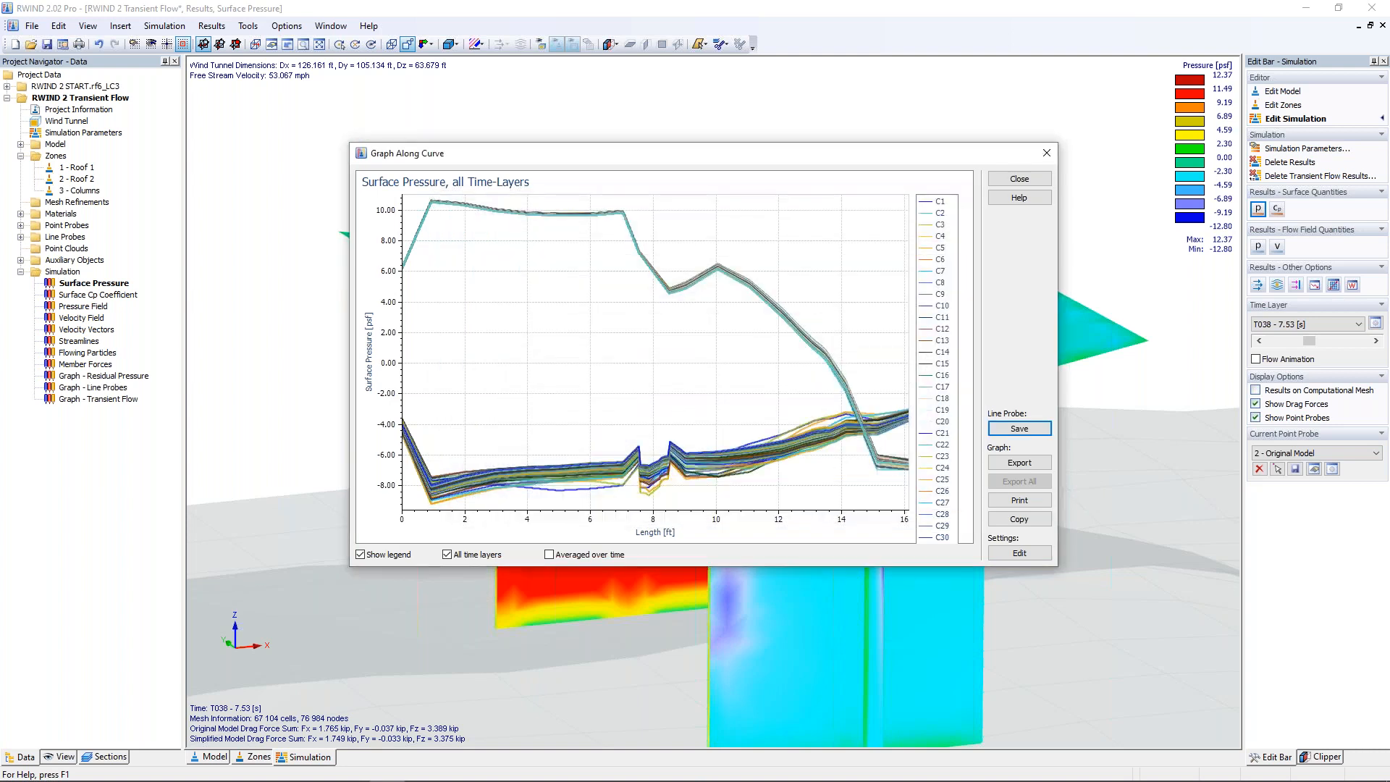
{"action": "left_click", "coordinate": [1019, 179]}
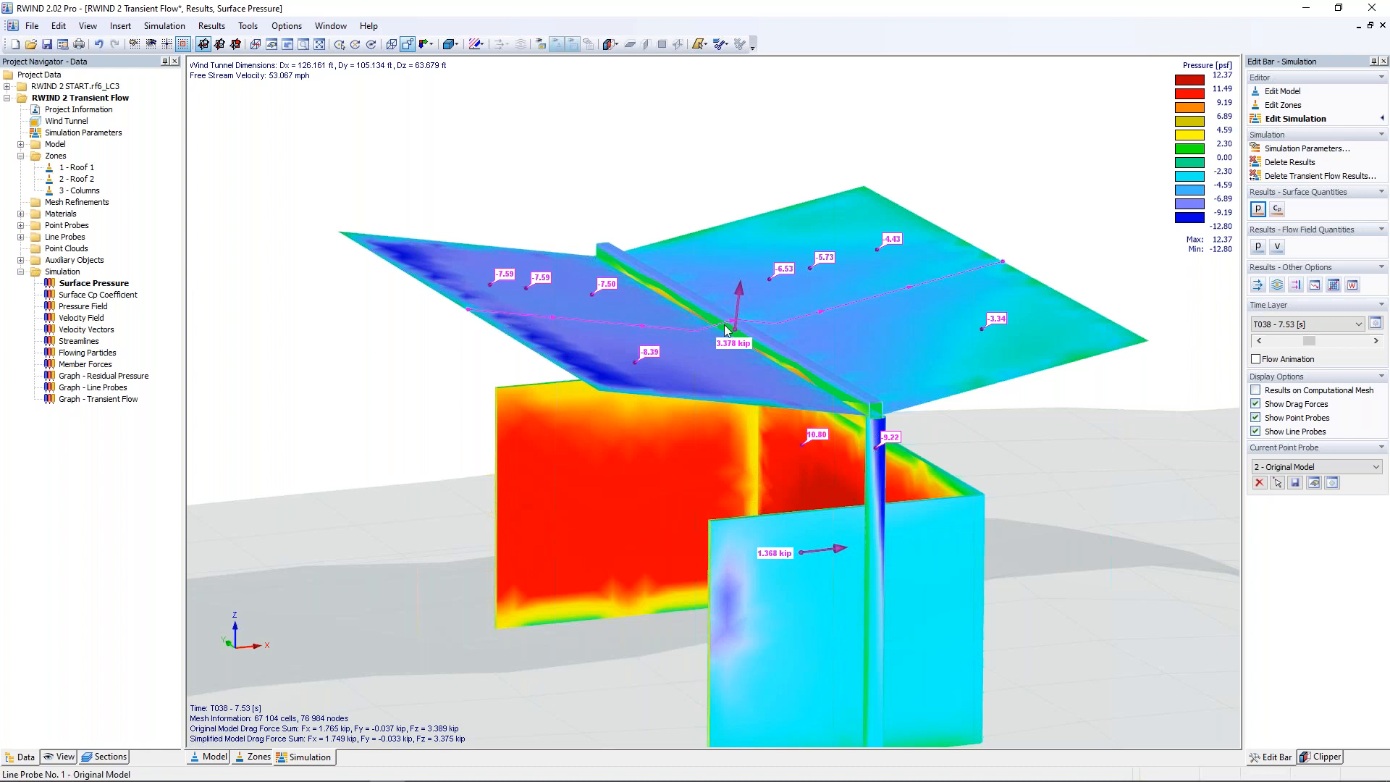
{"action": "double_click", "coordinate": [847, 303]}
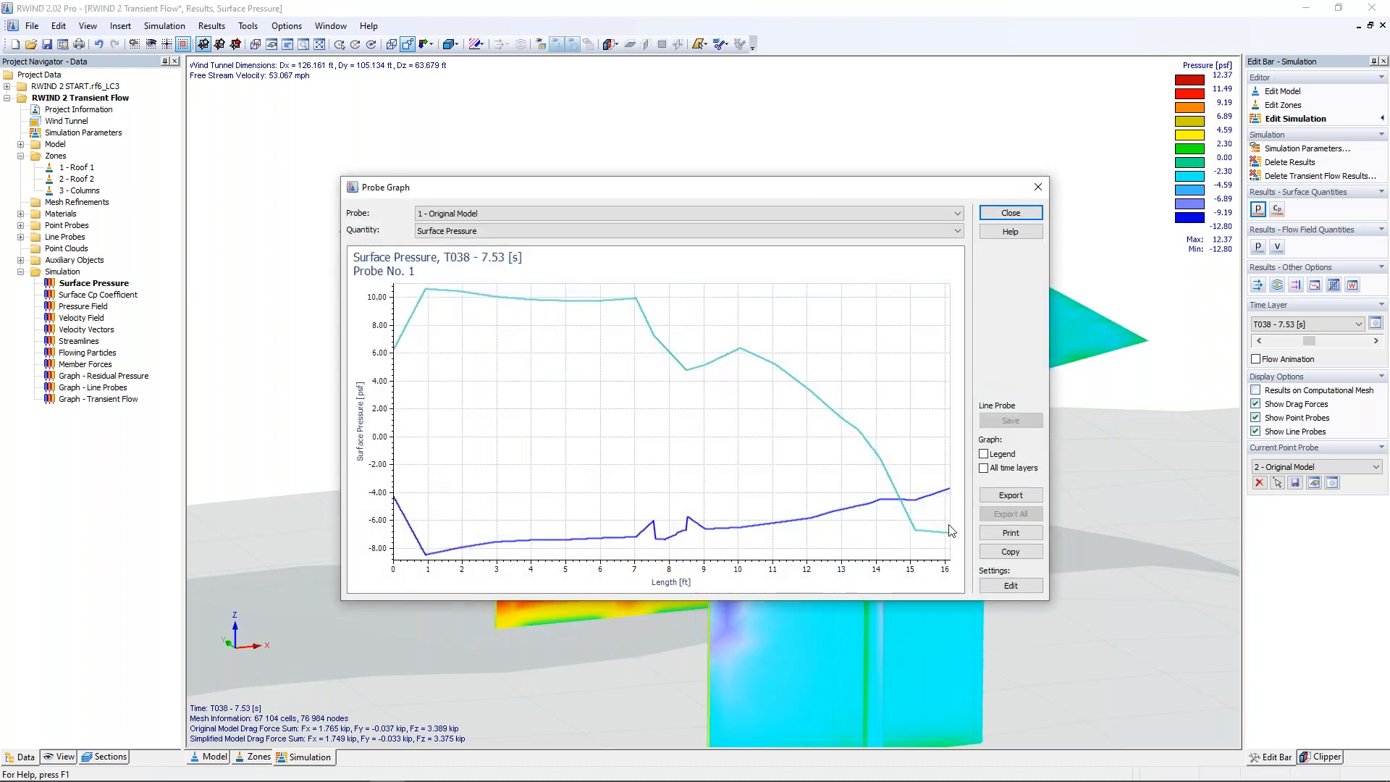
{"action": "left_click", "coordinate": [1038, 187]}
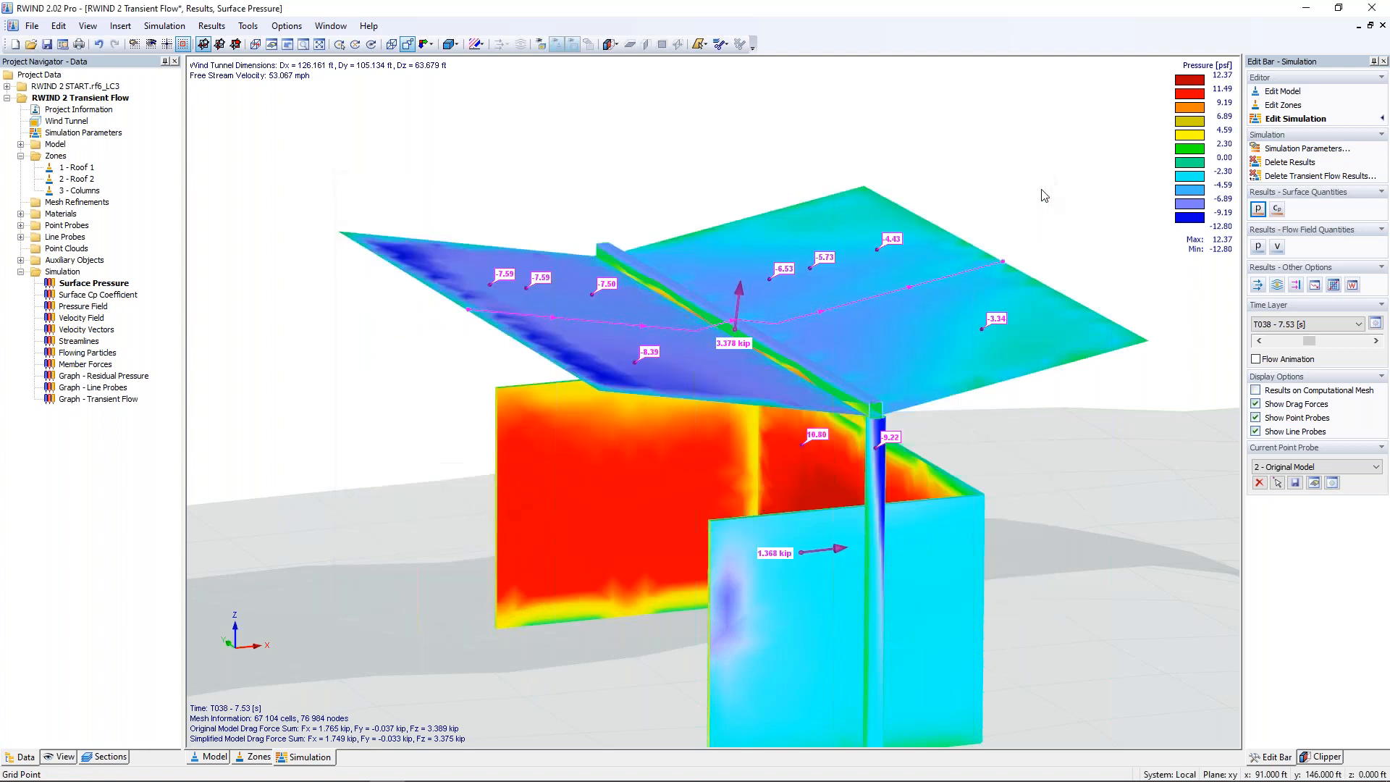
Step: Examine the surface pressure and Cp results on both sides for every point of point probe No. 2, leaving the probe unedited
{"action": "left_click_drag", "start_coordinate": [878, 255], "coordinate": [881, 255]}
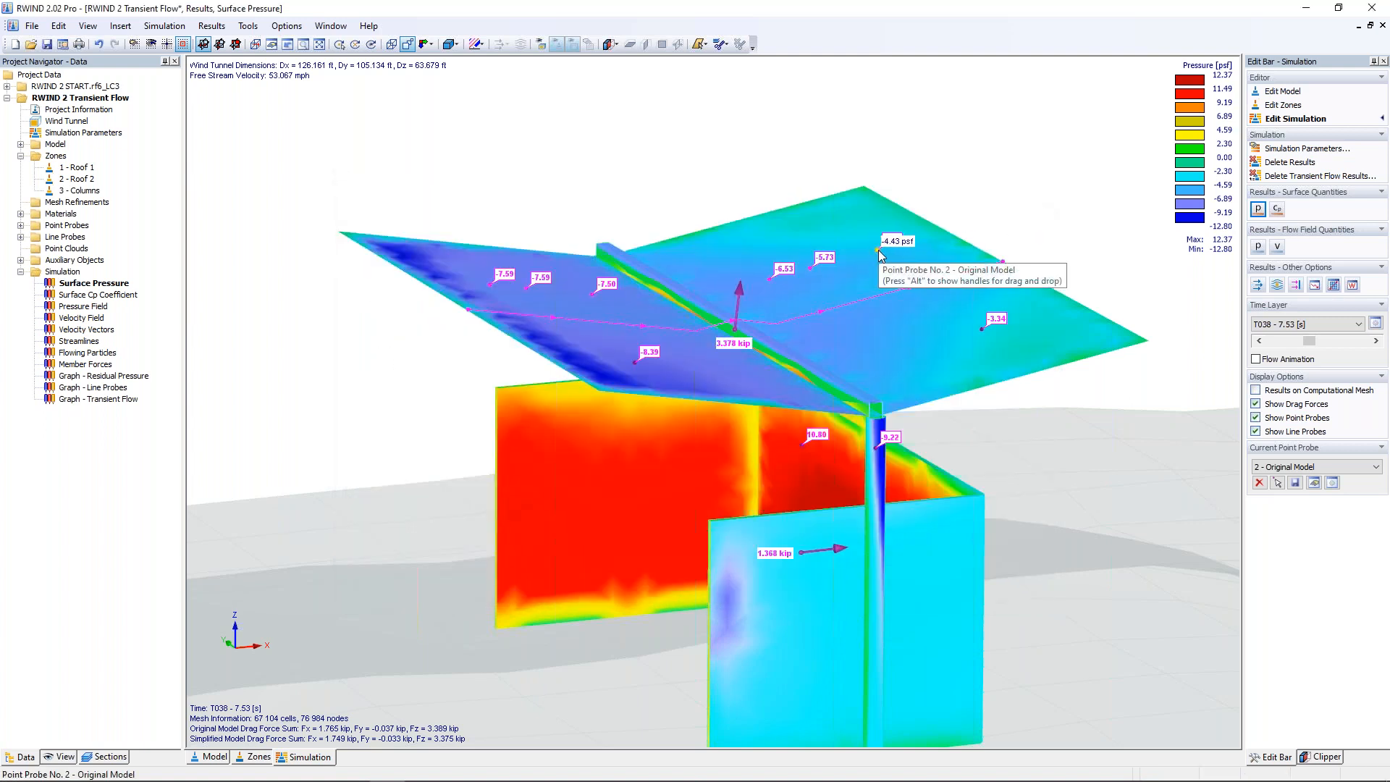
{"action": "left_click_drag", "start_coordinate": [878, 249], "coordinate": [877, 248]}
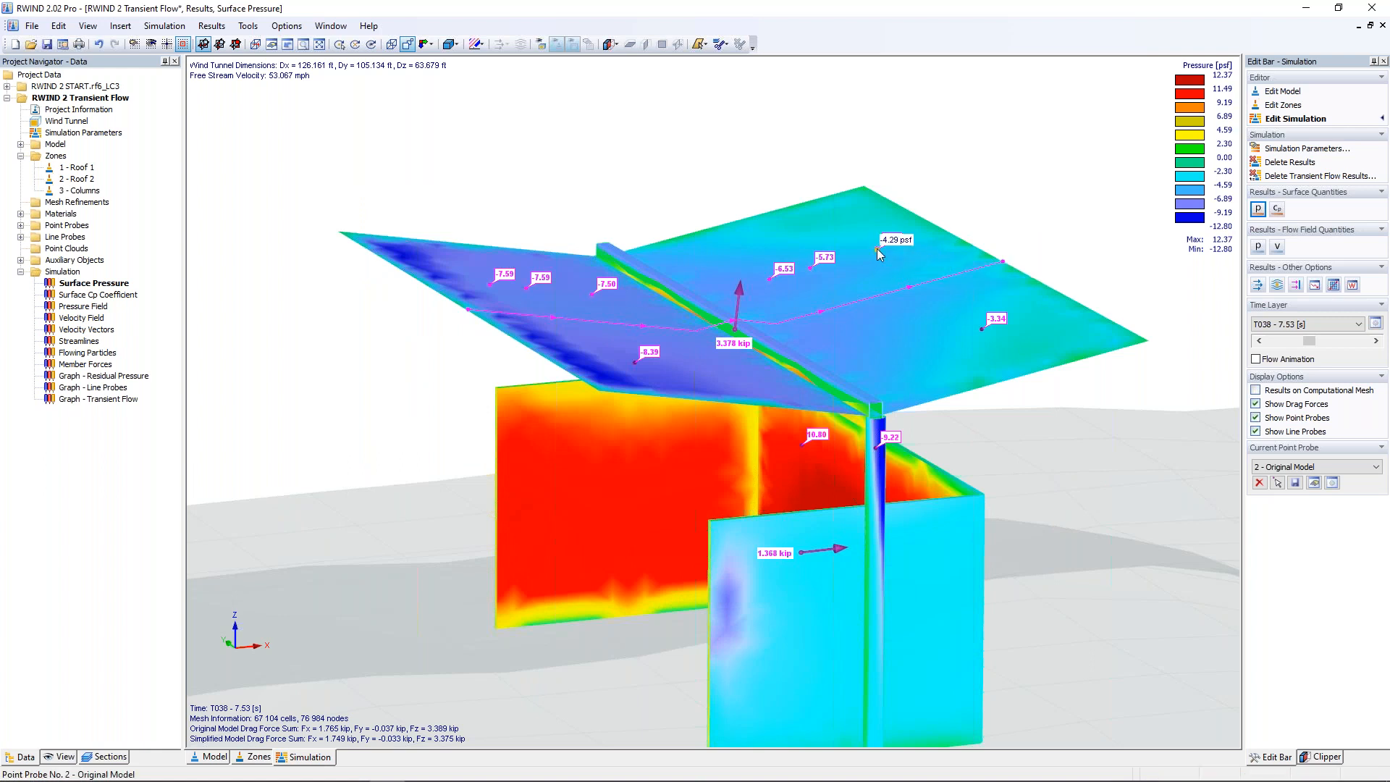
{"action": "double_click", "coordinate": [876, 250]}
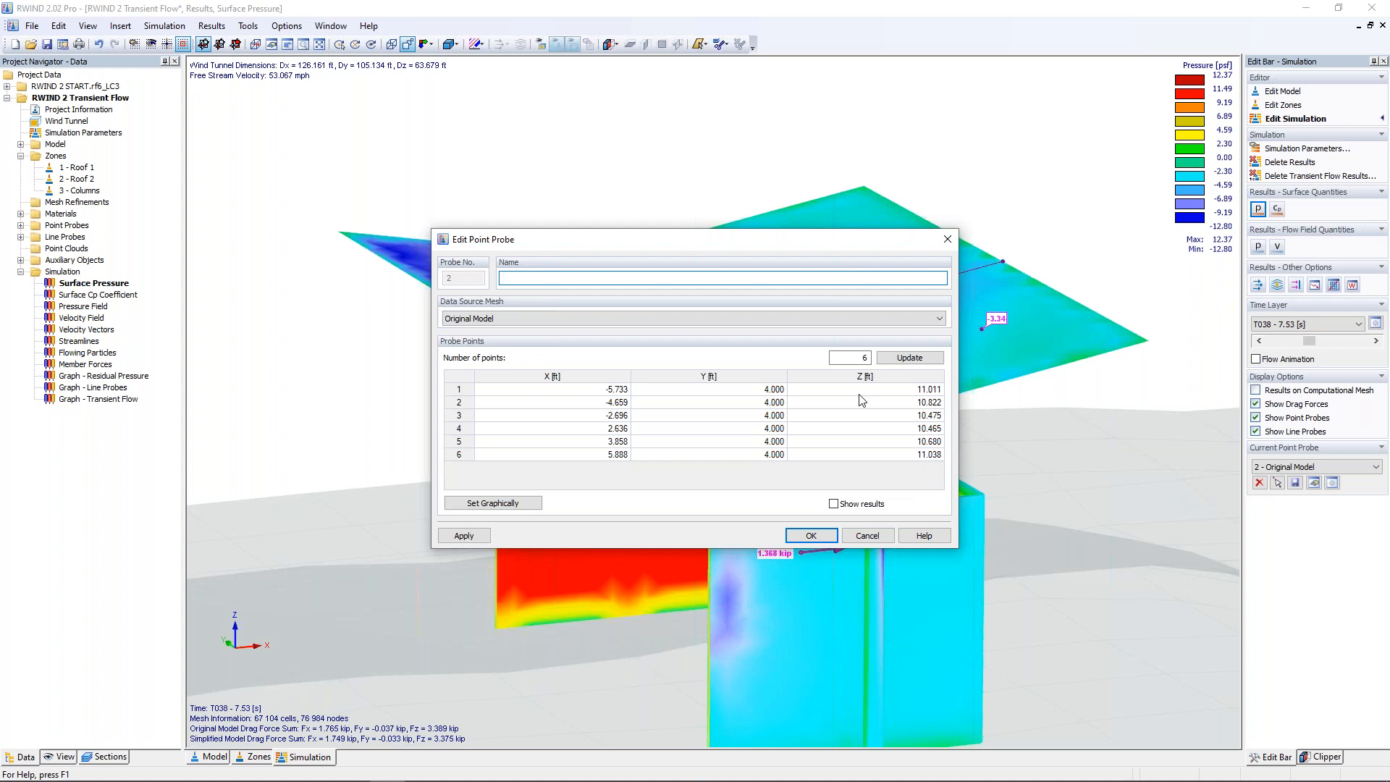
{"action": "left_click", "coordinate": [833, 504]}
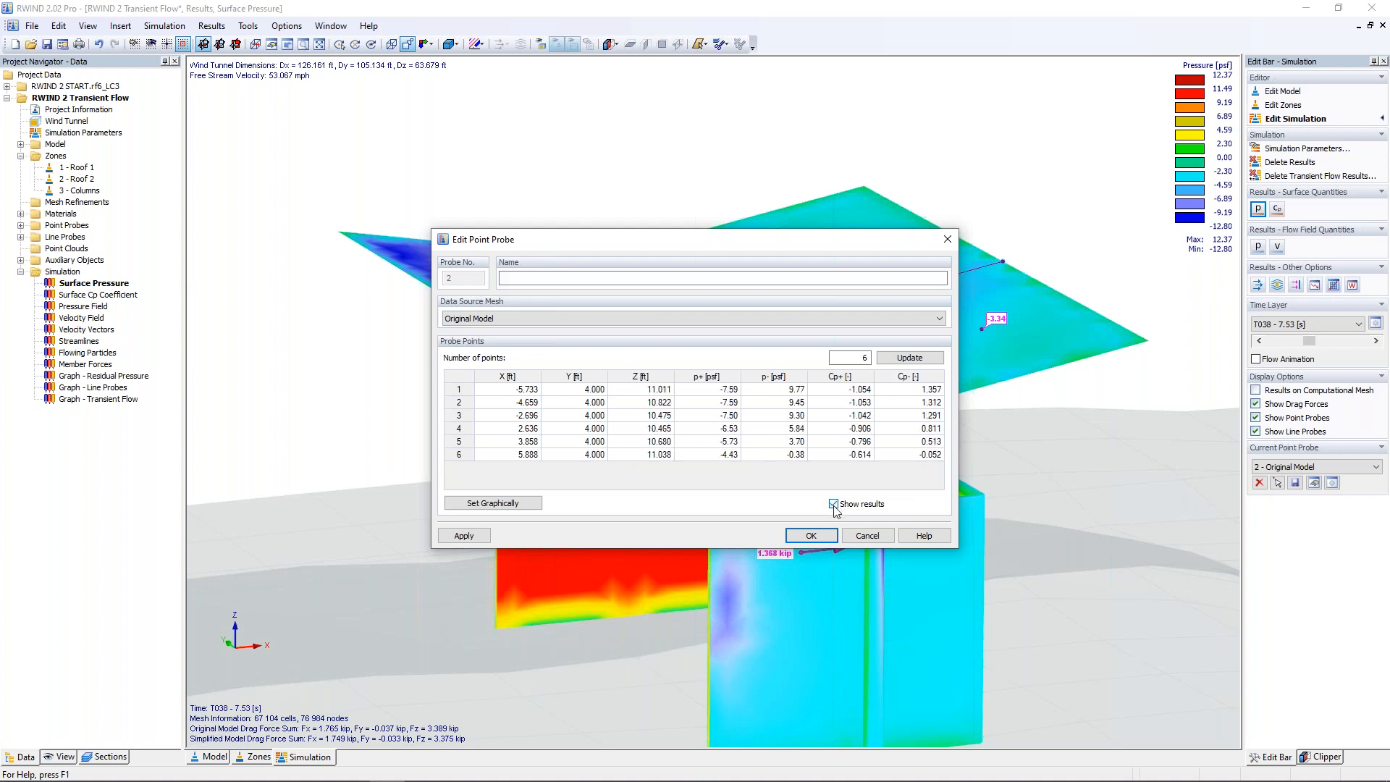
{"action": "left_click_drag", "start_coordinate": [758, 247], "coordinate": [614, 233]}
{"action": "left_click_drag", "start_coordinate": [816, 393], "coordinate": [1047, 401]}
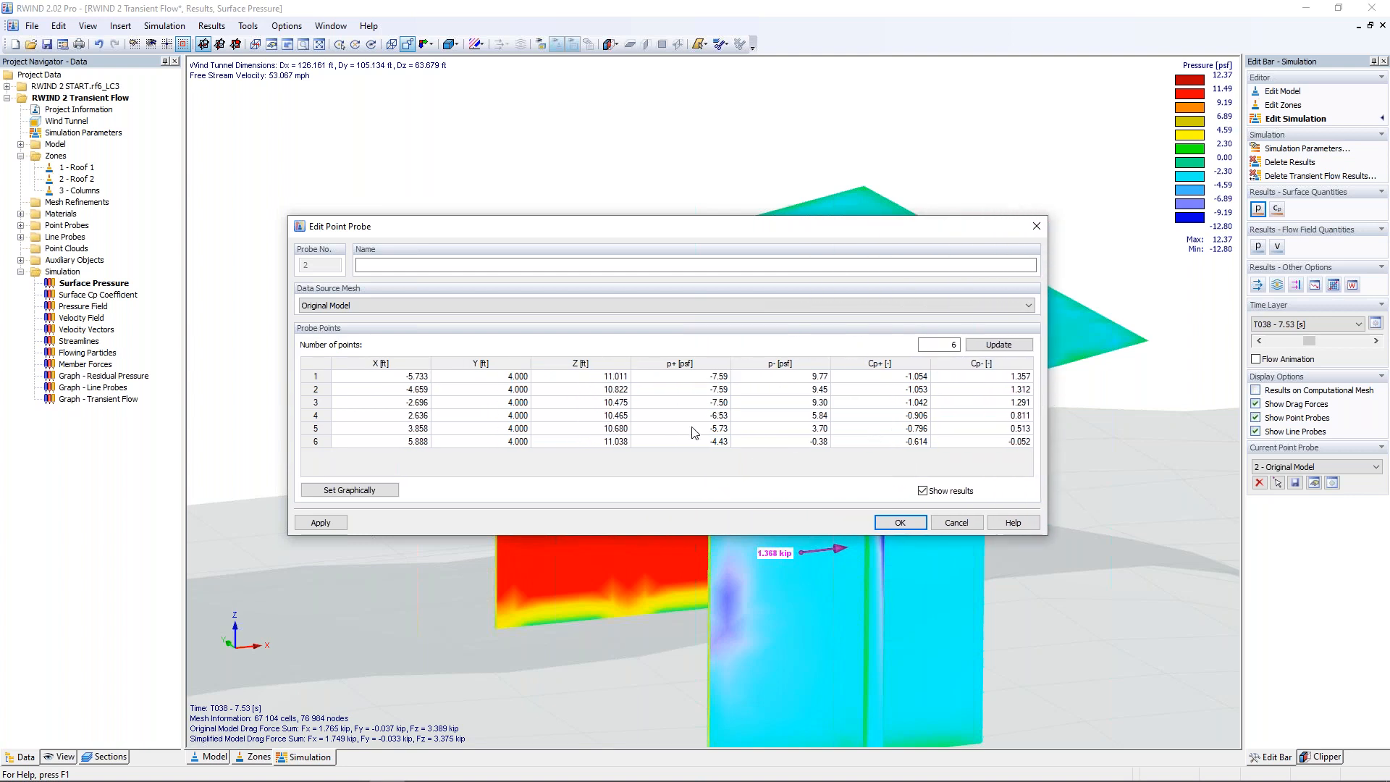
{"action": "left_click_drag", "start_coordinate": [728, 231], "coordinate": [731, 410]}
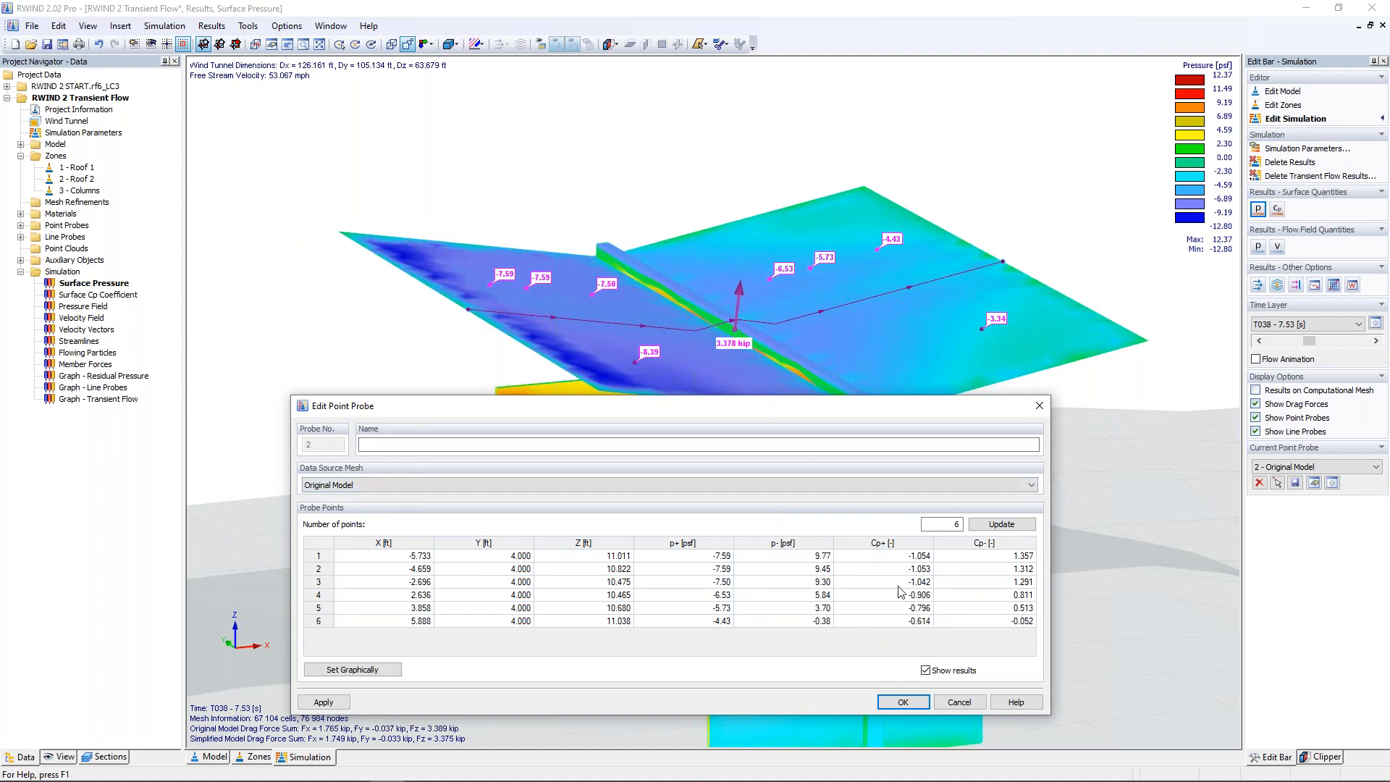
{"action": "left_click_drag", "start_coordinate": [838, 406], "coordinate": [870, 217]}
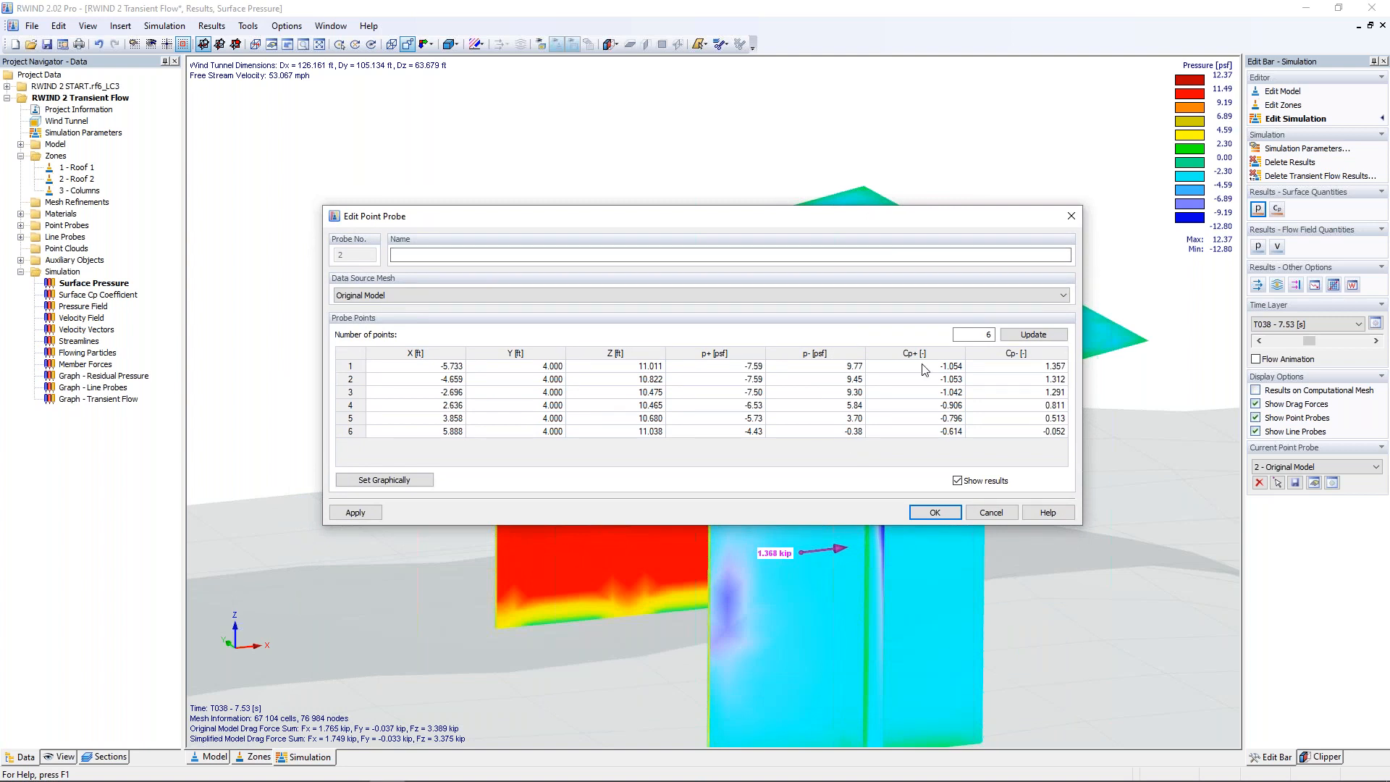
{"action": "left_click", "coordinate": [1003, 516]}
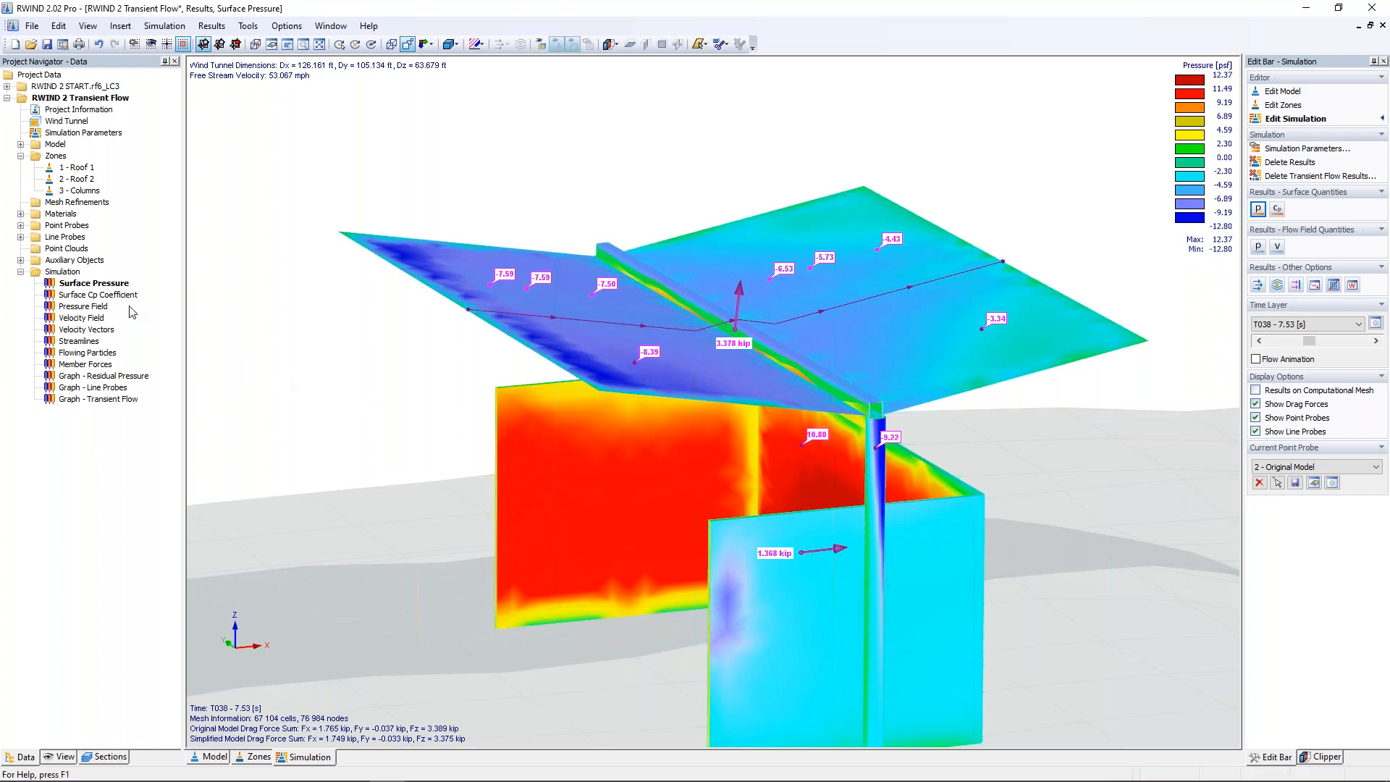
Step: Display streamlines for the current time layer using a Rectangle control point source with 198 points upstream of the shelter
{"action": "left_click", "coordinate": [1277, 285]}
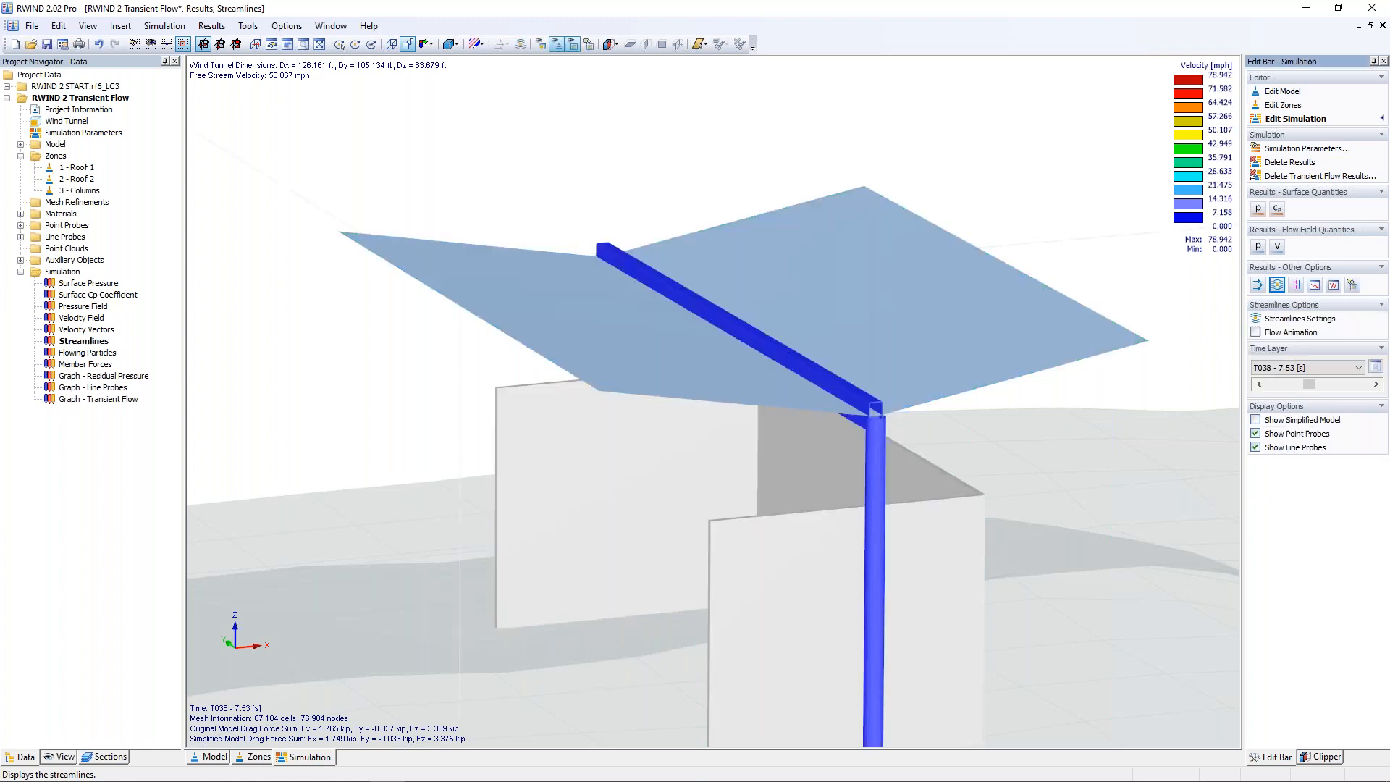
{"action": "left_click", "coordinate": [1286, 319]}
{"action": "left_click", "coordinate": [1316, 111]}
{"action": "left_click", "coordinate": [1312, 143]}
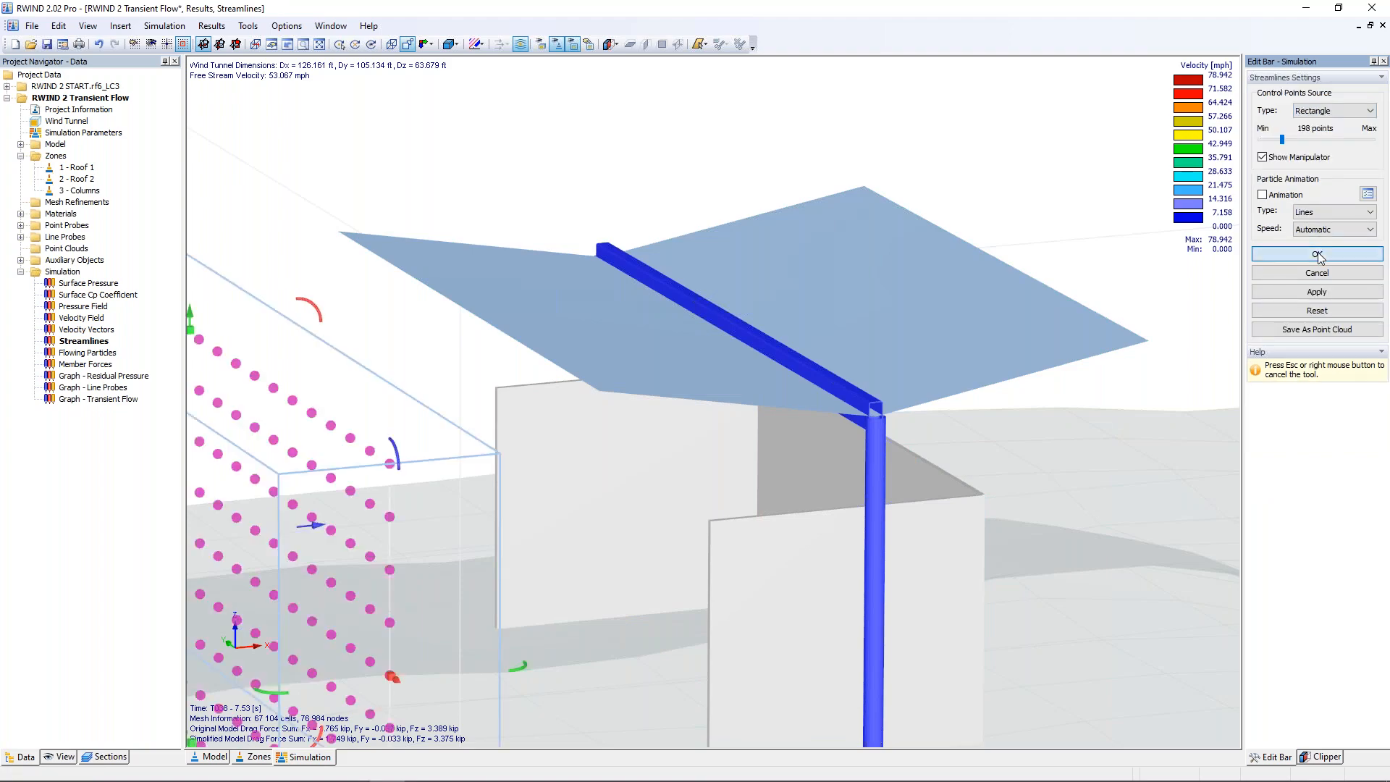
{"action": "left_click", "coordinate": [1318, 254]}
{"action": "scroll", "coordinate": [821, 333], "scroll_direction": "down", "scroll_amount": 5}
{"action": "middle_click_drag", "start_coordinate": [821, 333], "coordinate": [731, 356], "text": "ctrl"}
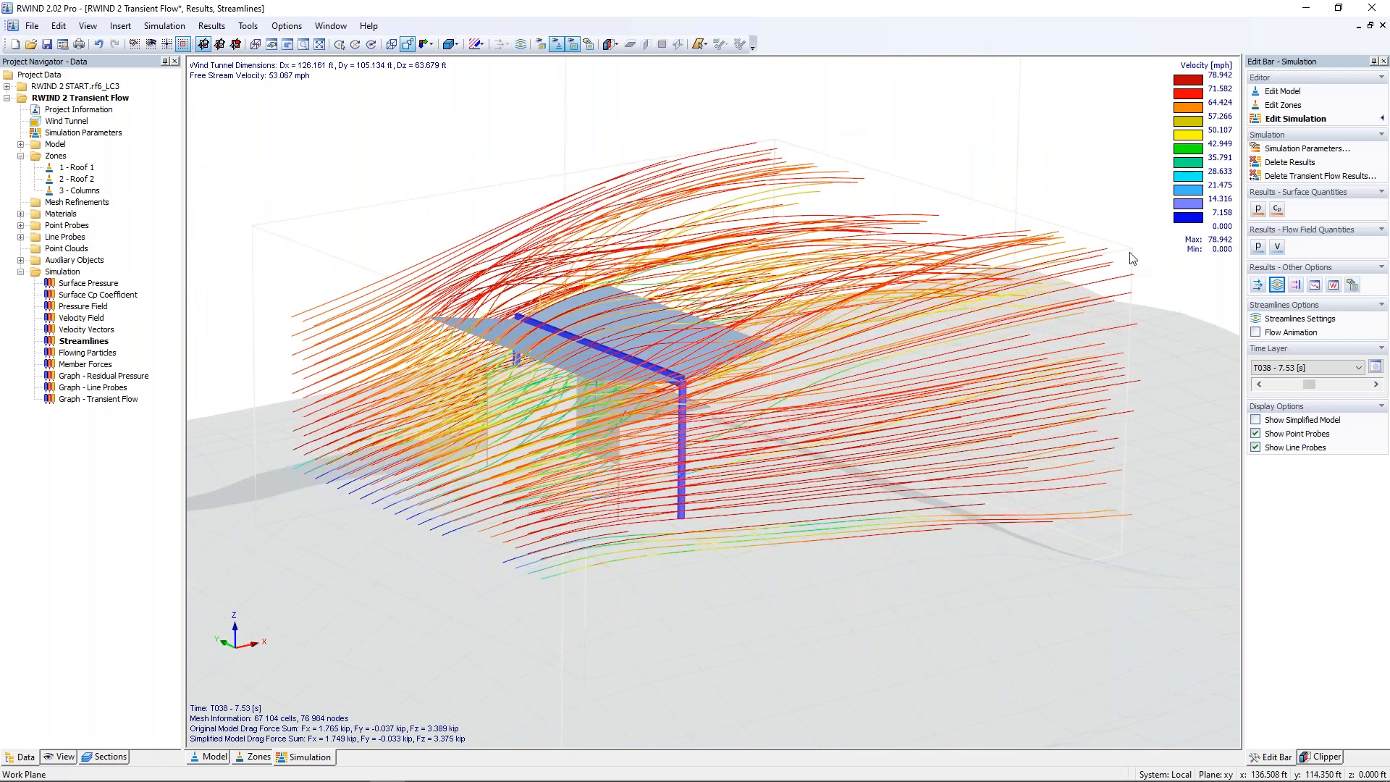
Step: Apply a 20-point Segment as the streamline source and rotate it diagonally across the shelter's windward side
{"action": "left_click", "coordinate": [1285, 319]}
{"action": "left_click", "coordinate": [1329, 111]}
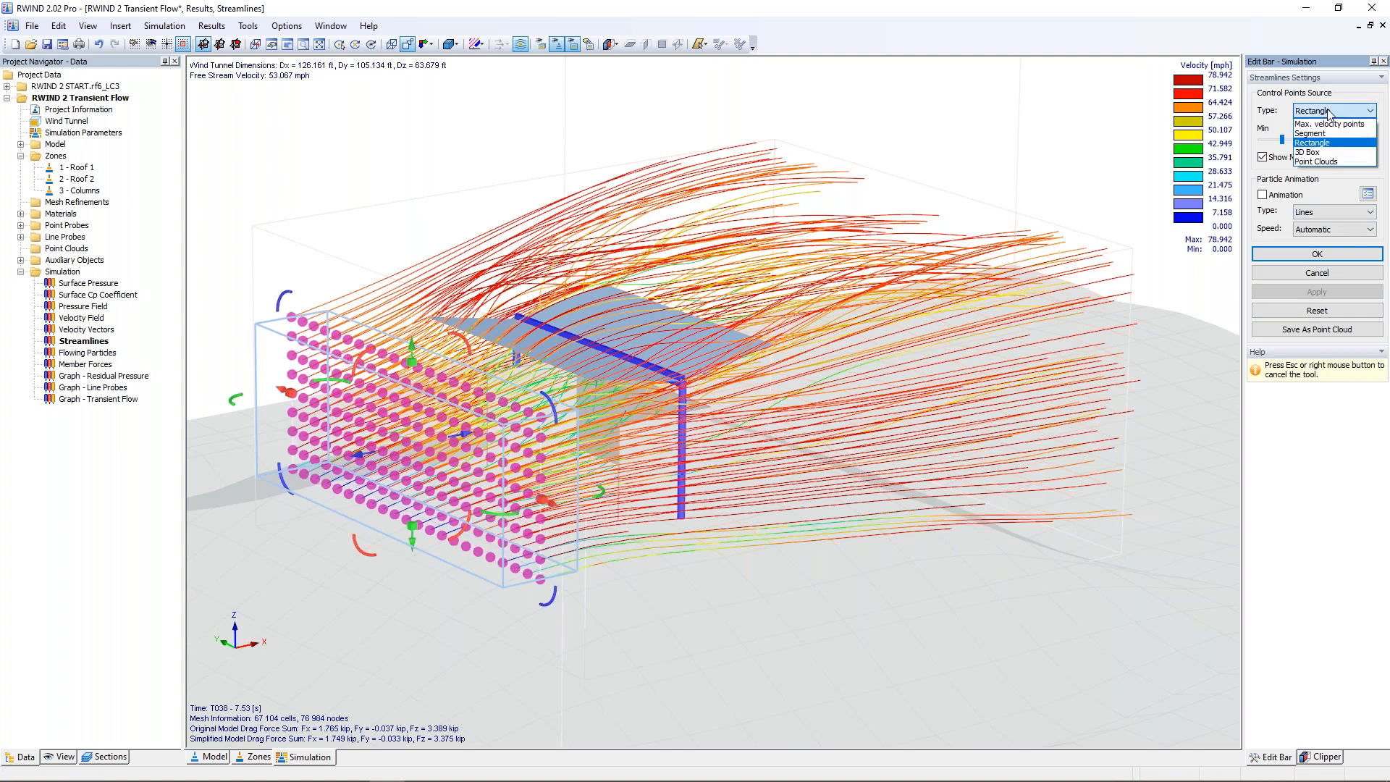
{"action": "left_click", "coordinate": [1322, 134]}
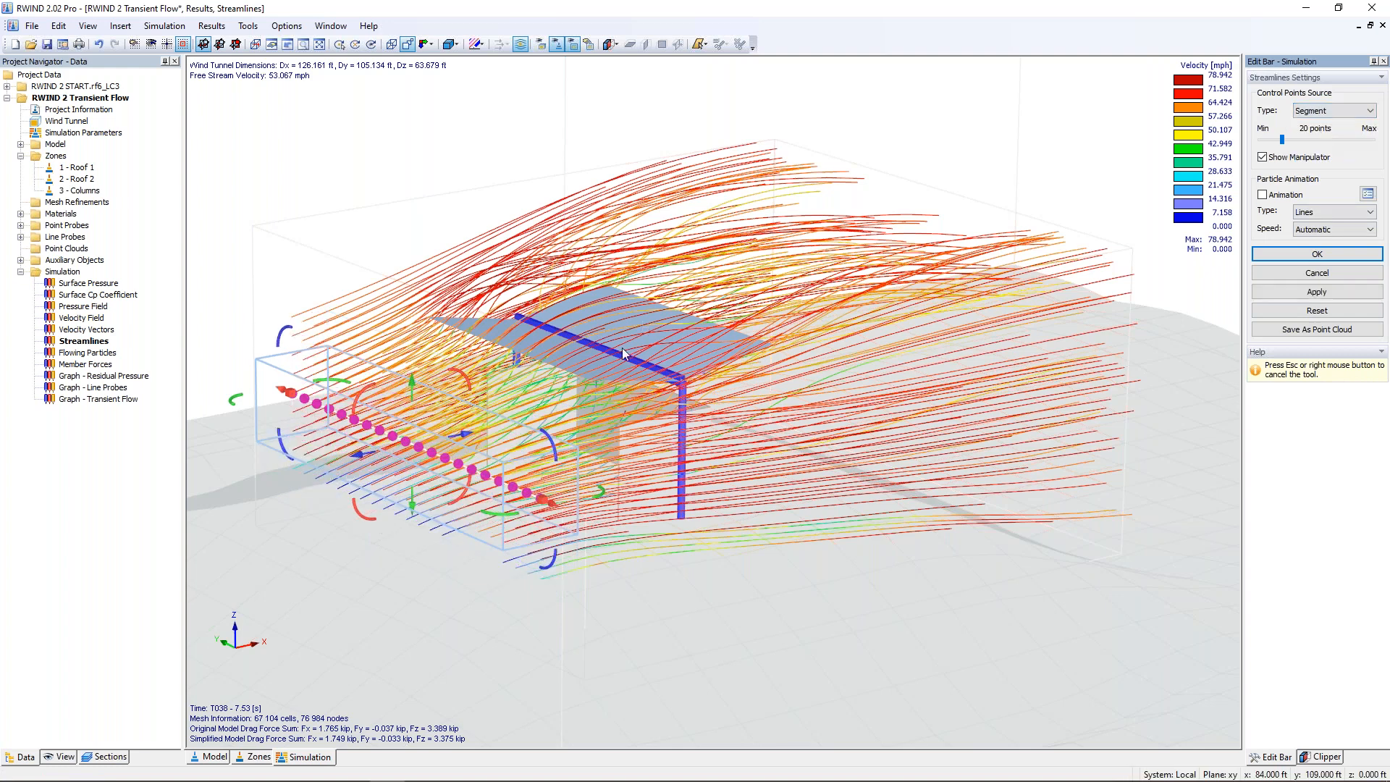
{"action": "left_click", "coordinate": [1317, 293]}
{"action": "middle_click_drag", "start_coordinate": [492, 514], "coordinate": [967, 417], "text": "ctrl"}
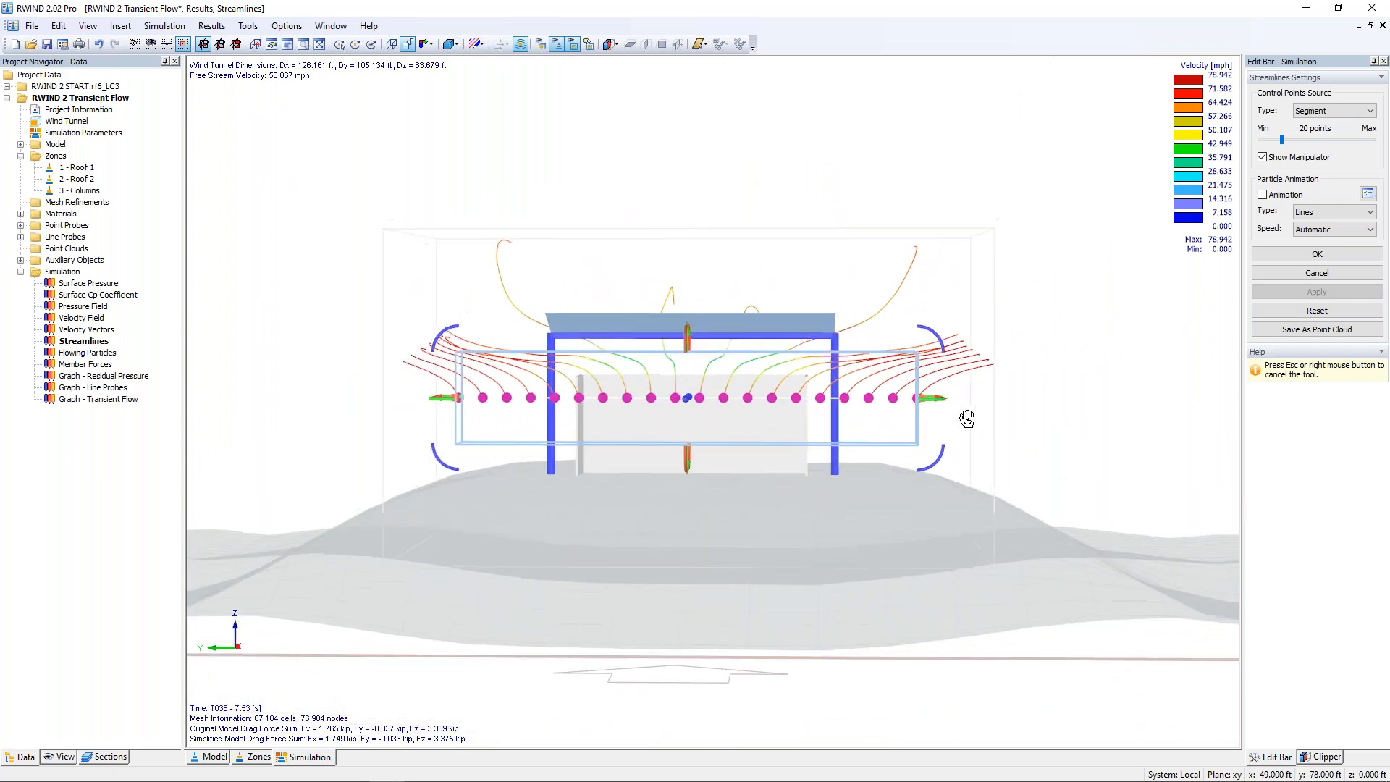
{"action": "left_click_drag", "start_coordinate": [450, 335], "coordinate": [522, 215]}
{"action": "left_click", "coordinate": [1316, 291]}
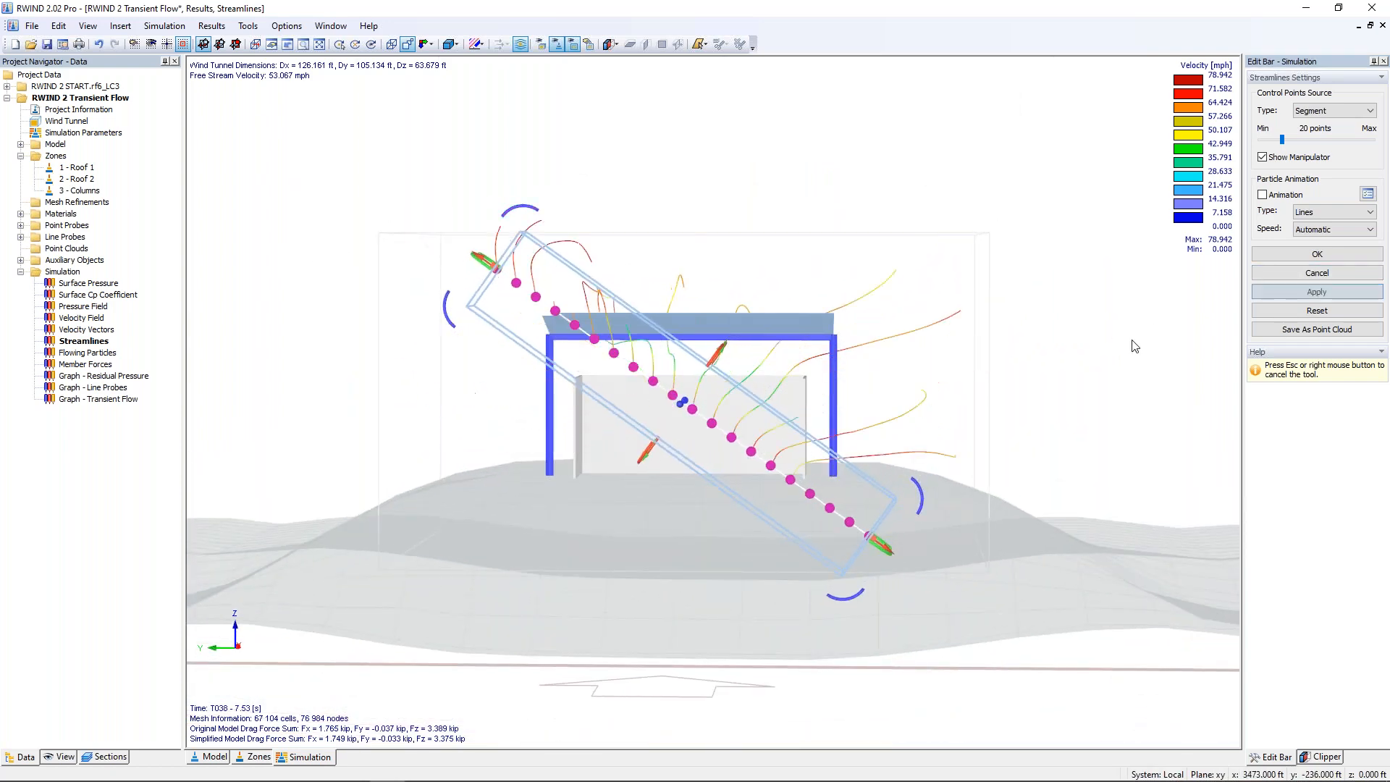
{"action": "middle_click_drag", "start_coordinate": [1086, 413], "coordinate": [344, 428], "text": "ctrl"}
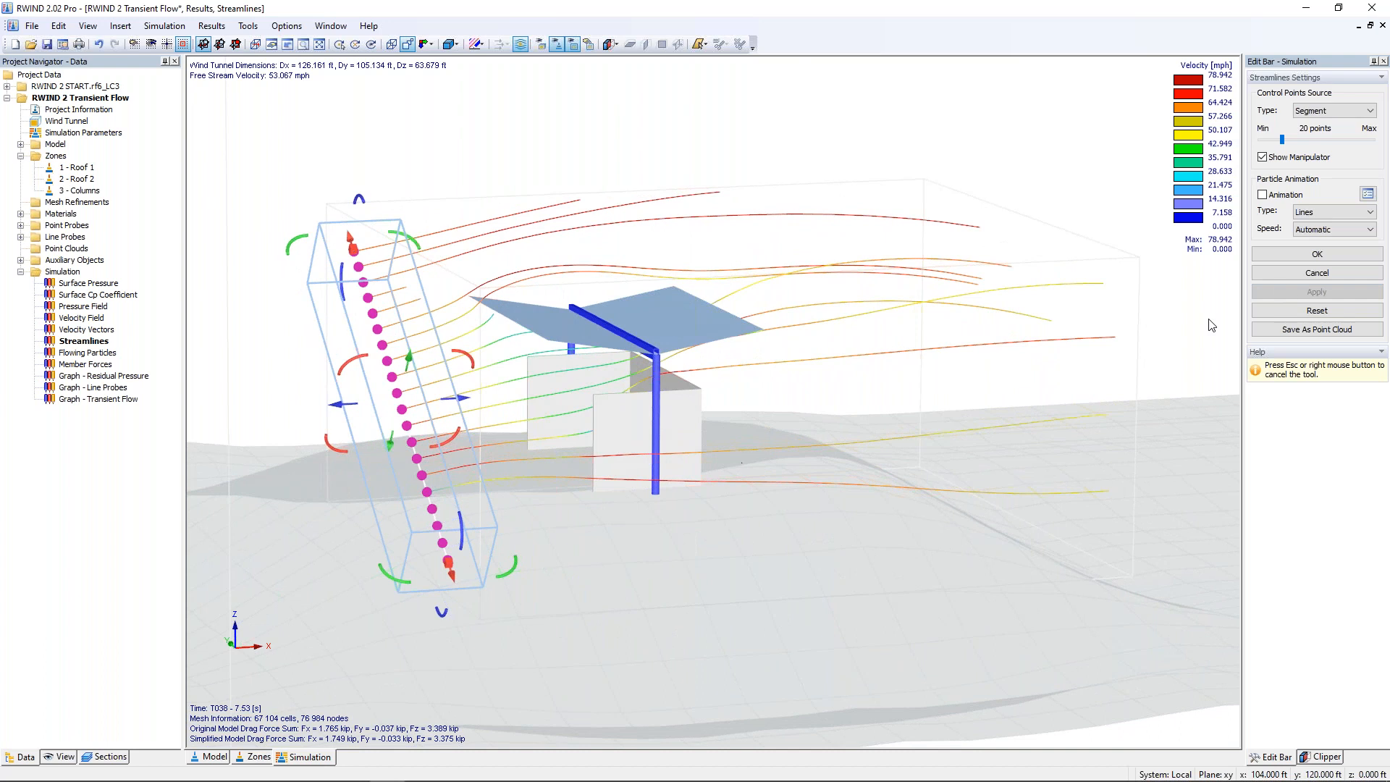
Step: Set the streamline source to Rectangle with 198 points, and switch the results display to velocity vectors
{"action": "left_click", "coordinate": [1330, 110]}
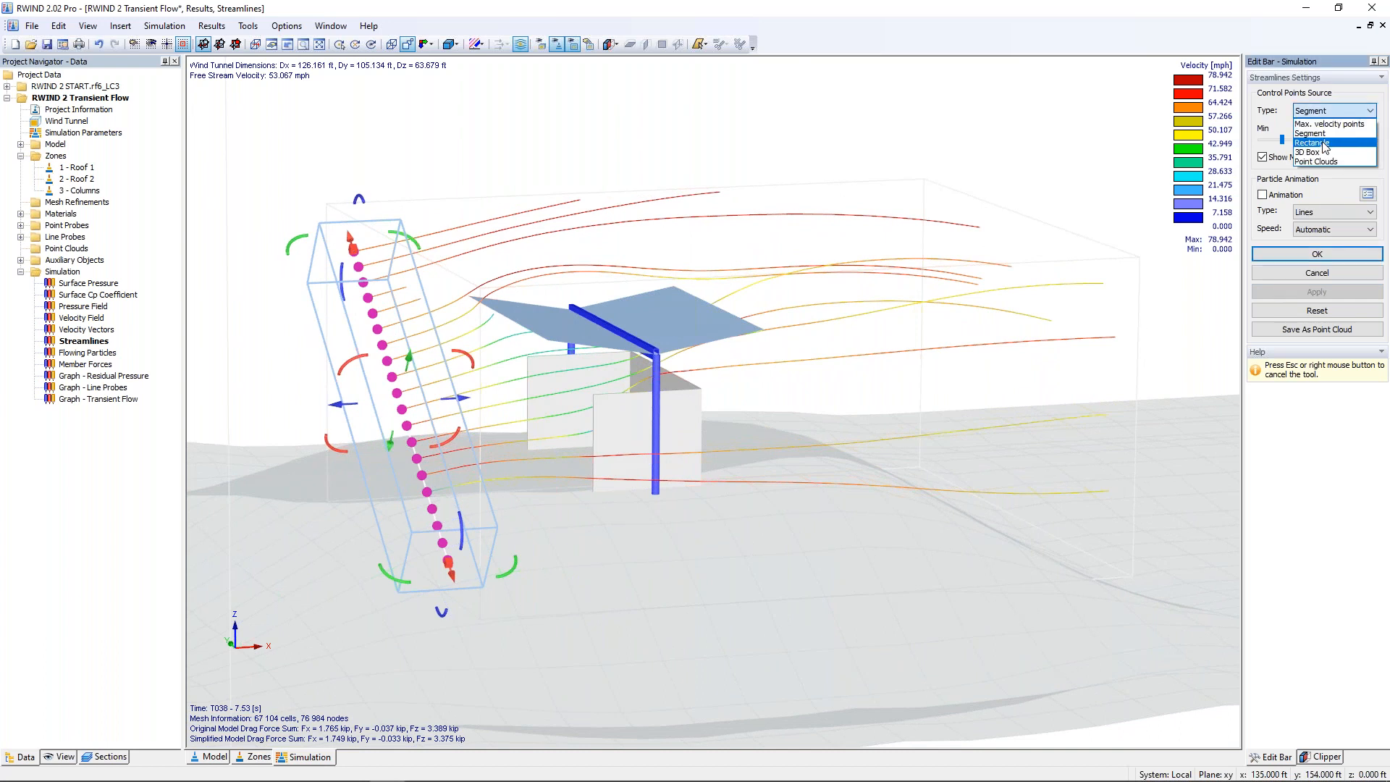
{"action": "left_click", "coordinate": [1326, 143]}
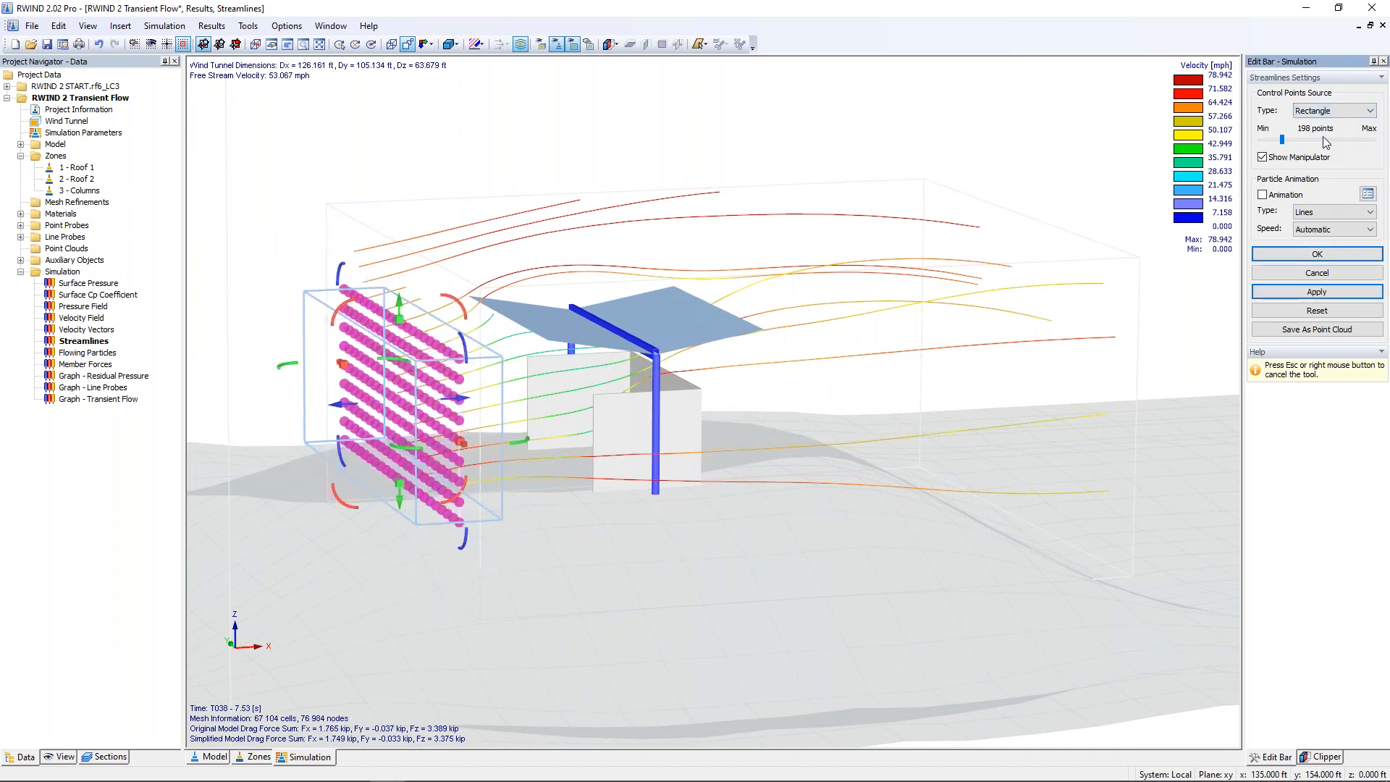
{"action": "left_click", "coordinate": [1317, 255]}
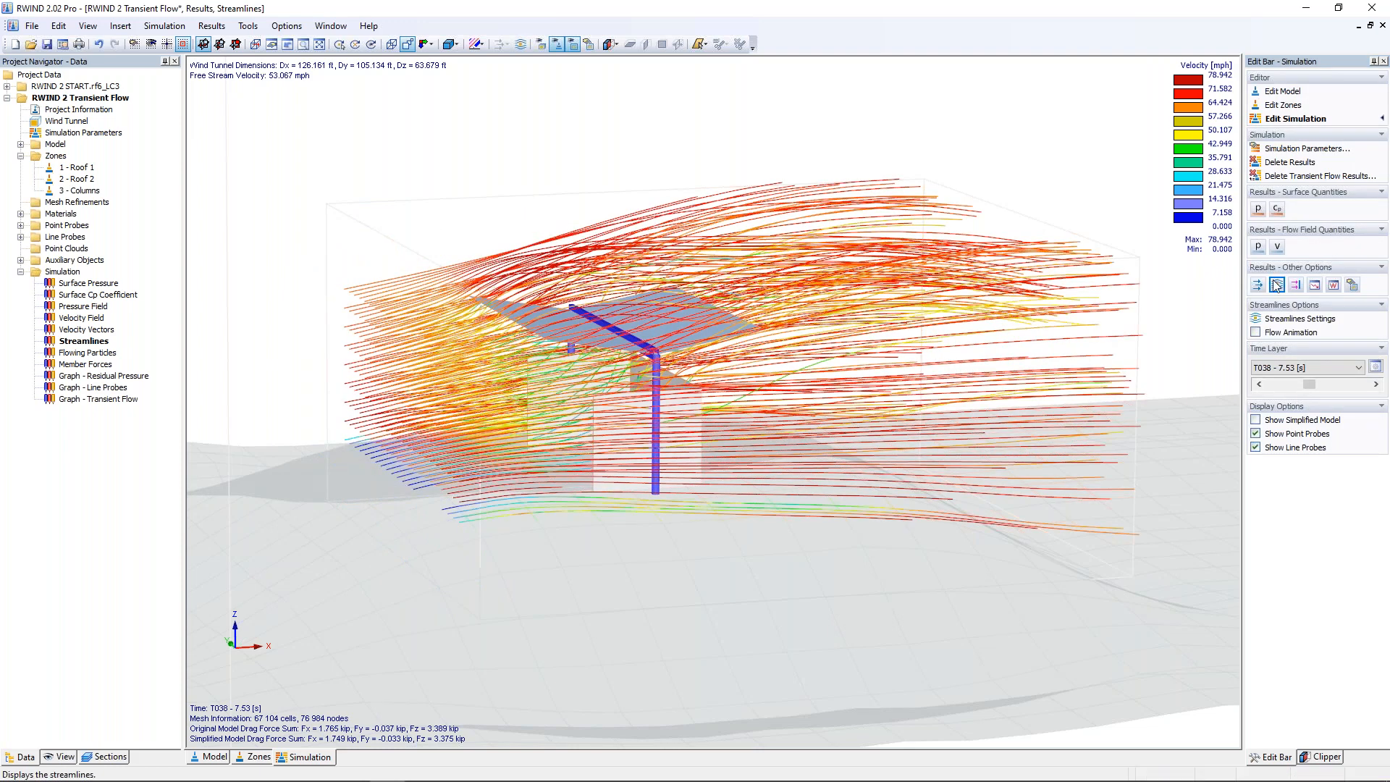
{"action": "left_click", "coordinate": [1258, 284]}
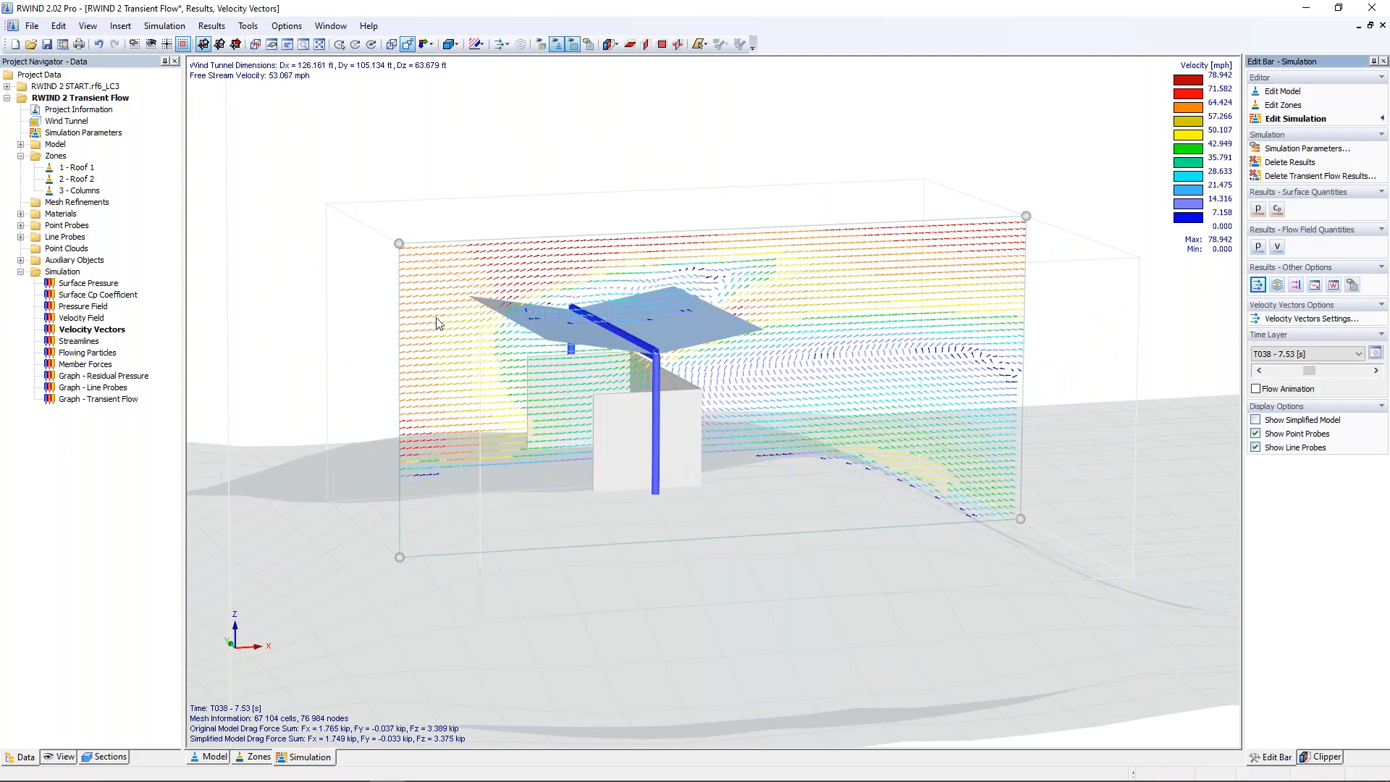
Step: Graphically create a rectangular point cloud about 10.9 ft wide and 15.1 ft high upstream of the shelter's +Y column
{"action": "right_click", "coordinate": [78, 249]}
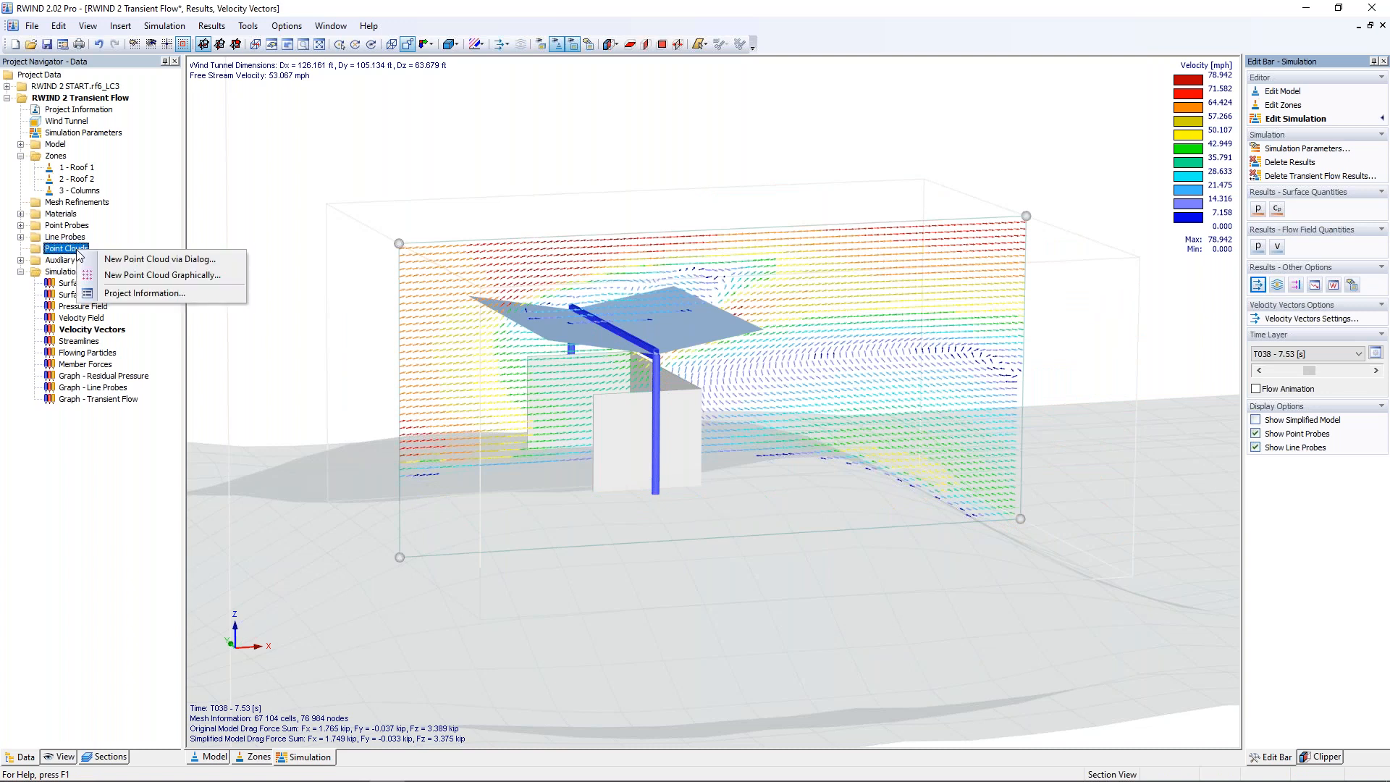
{"action": "left_click", "coordinate": [128, 277]}
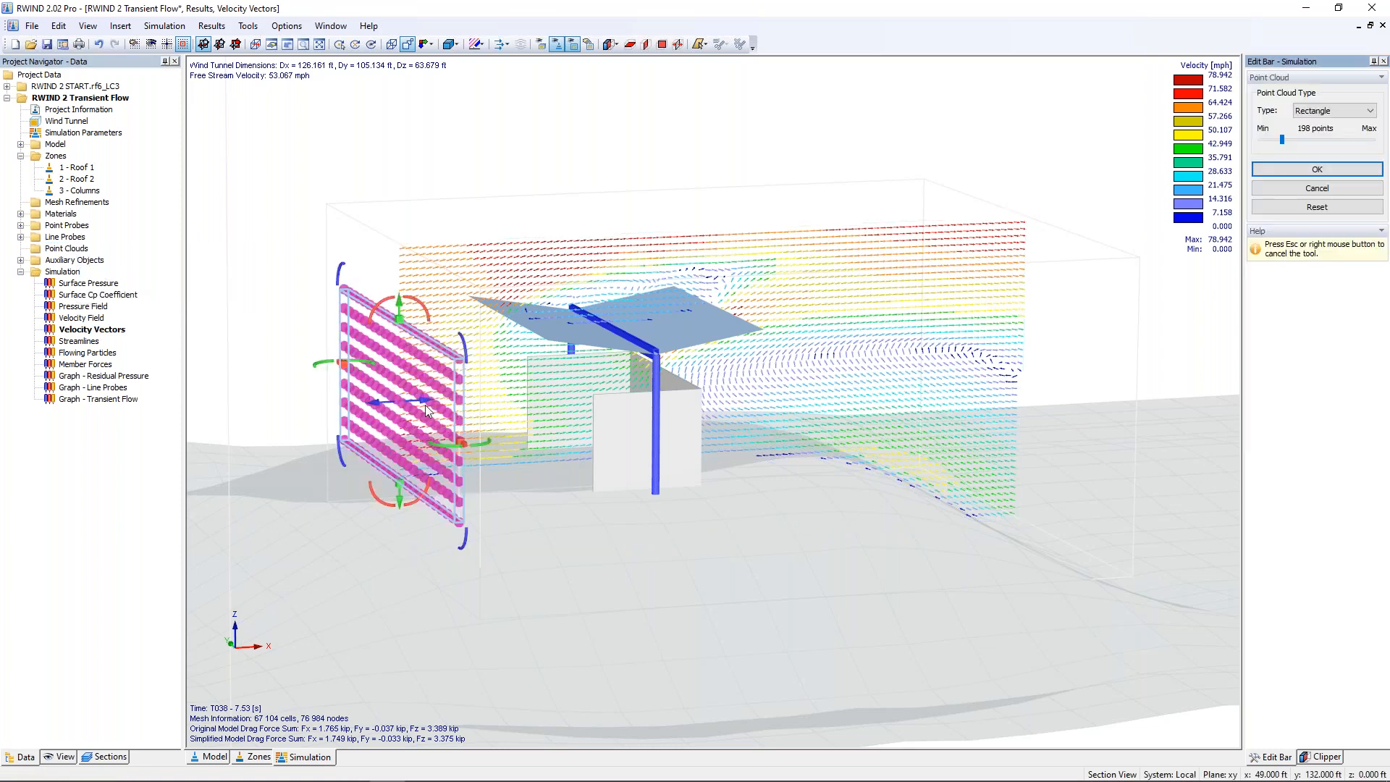
{"action": "middle_click_drag", "start_coordinate": [424, 405], "coordinate": [945, 460], "text": "ctrl"}
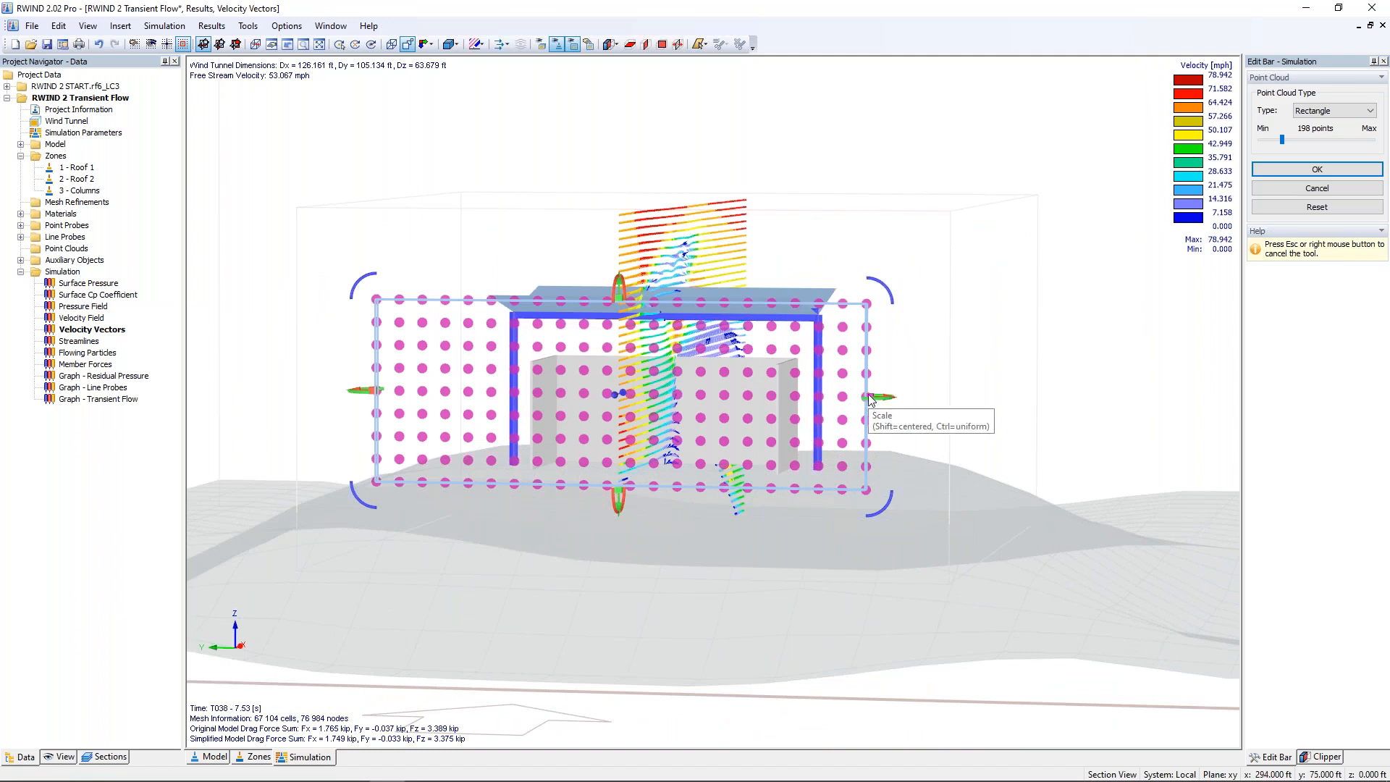
{"action": "left_click_drag", "start_coordinate": [871, 399], "coordinate": [568, 397]}
{"action": "middle_click_drag", "start_coordinate": [599, 433], "coordinate": [691, 424]}
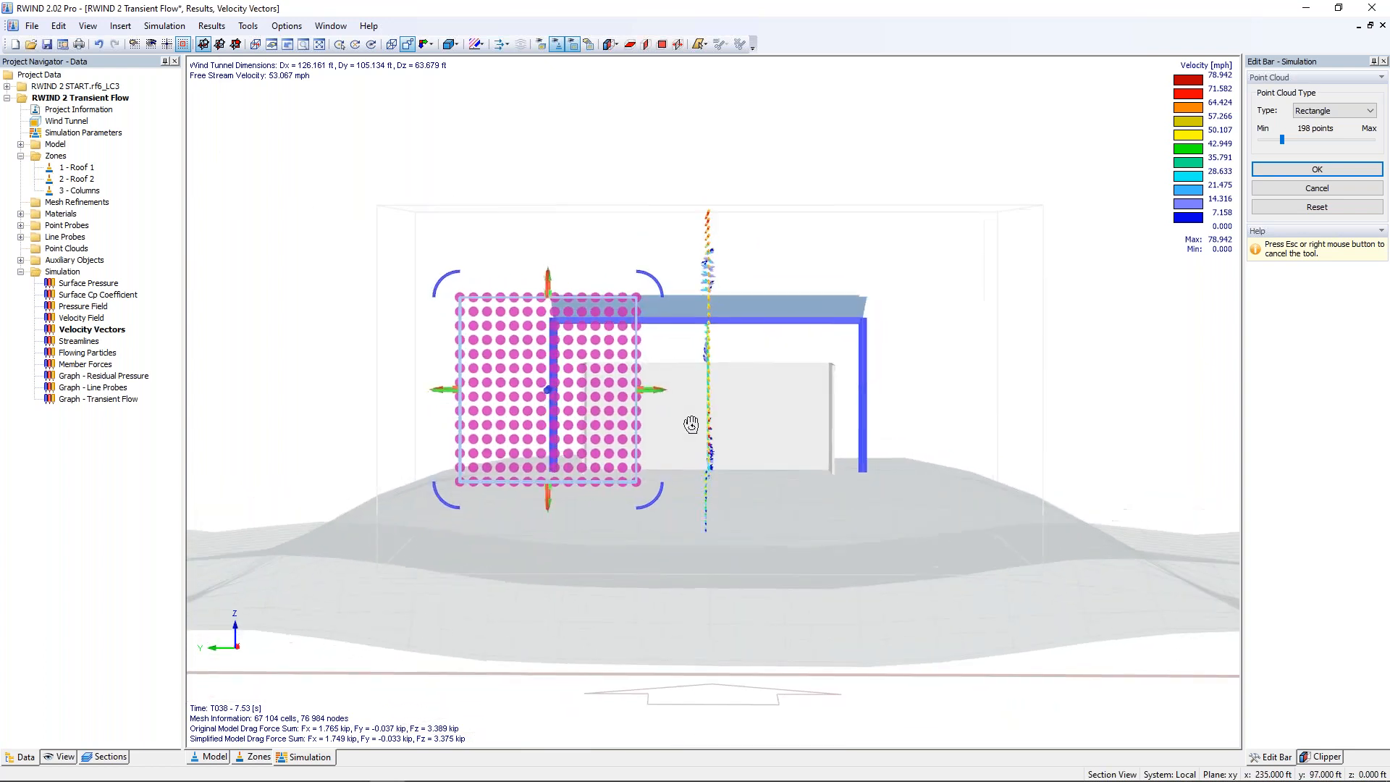
{"action": "left_click_drag", "start_coordinate": [552, 298], "coordinate": [554, 239]}
{"action": "left_click", "coordinate": [1304, 169]}
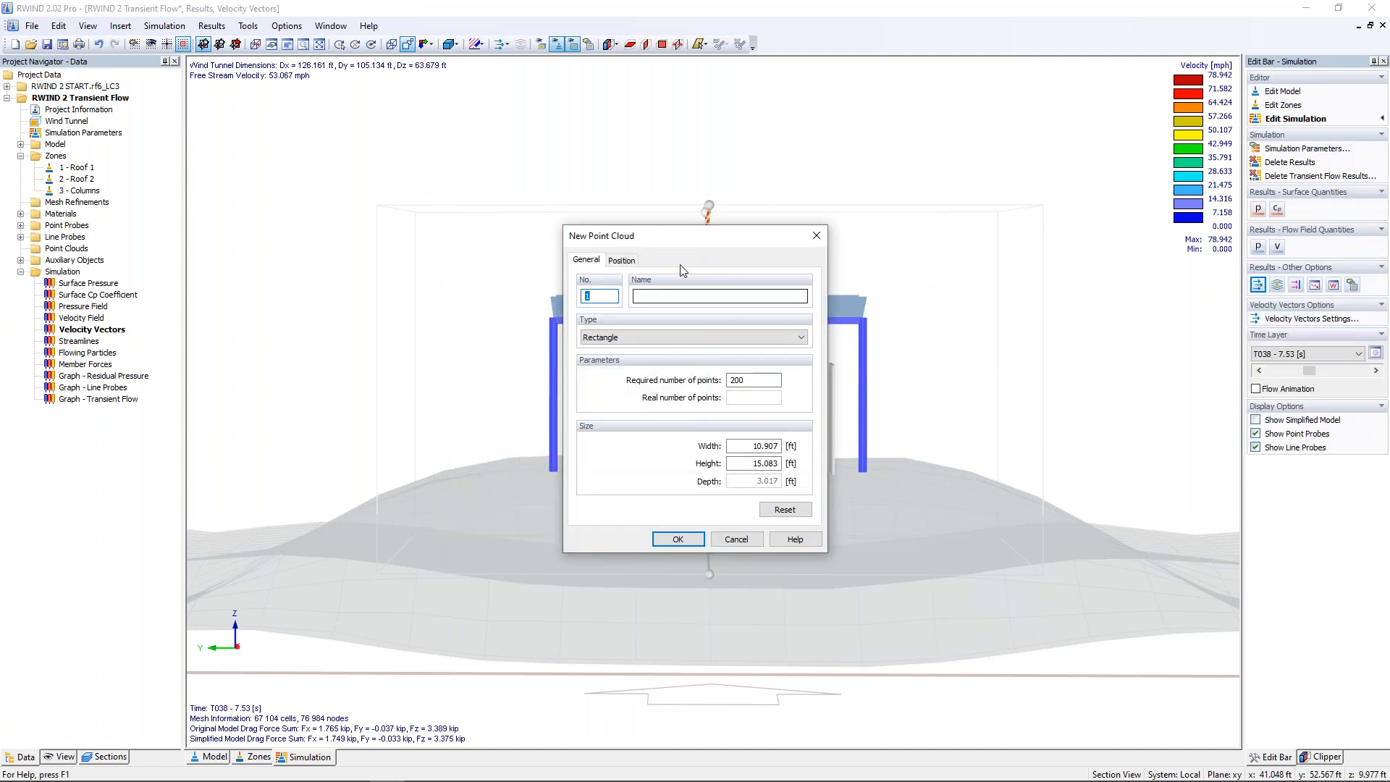
{"action": "left_click", "coordinate": [689, 540]}
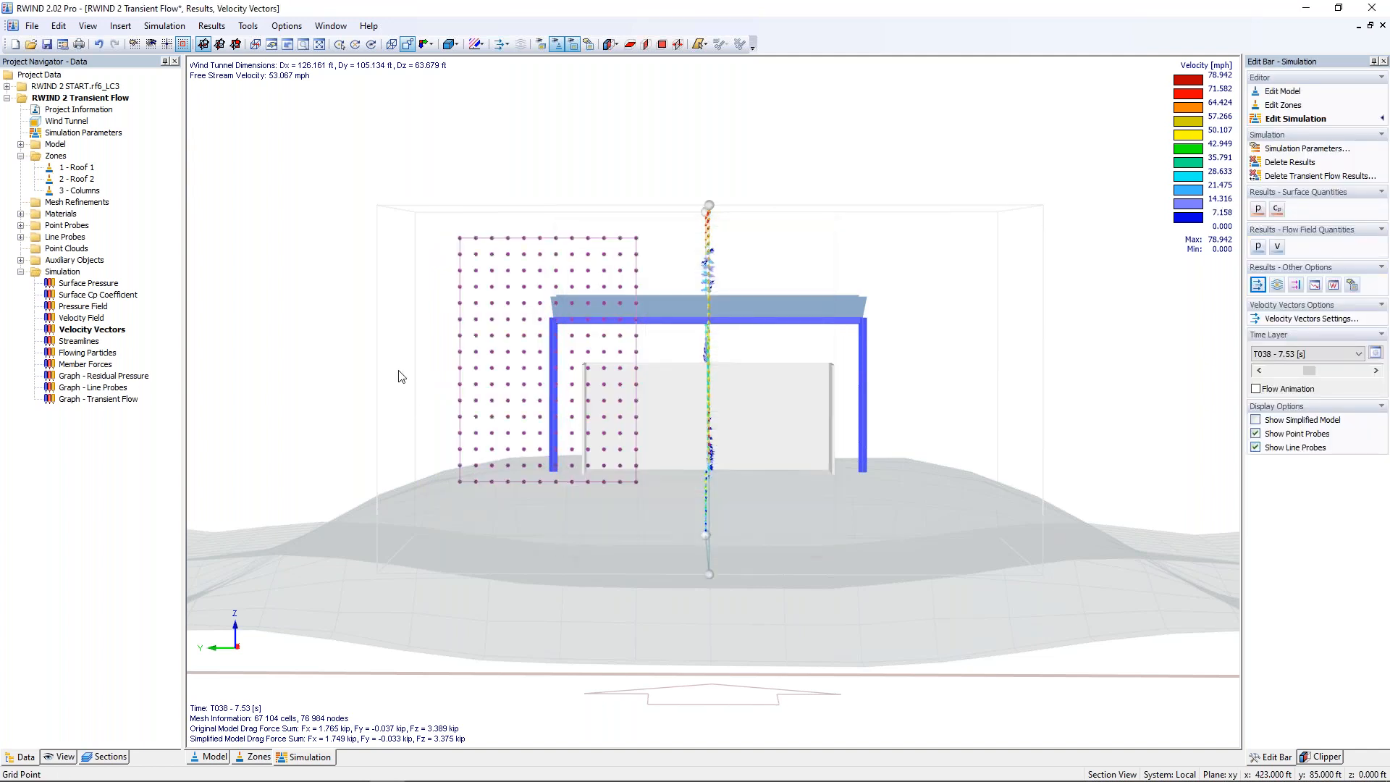
Step: Graphically create a second 192-point rectangular point cloud, about 10.9 ft wide and 15.1 ft high, upstream of the shelter's -Y column
{"action": "right_click", "coordinate": [65, 251]}
{"action": "left_click", "coordinate": [105, 276]}
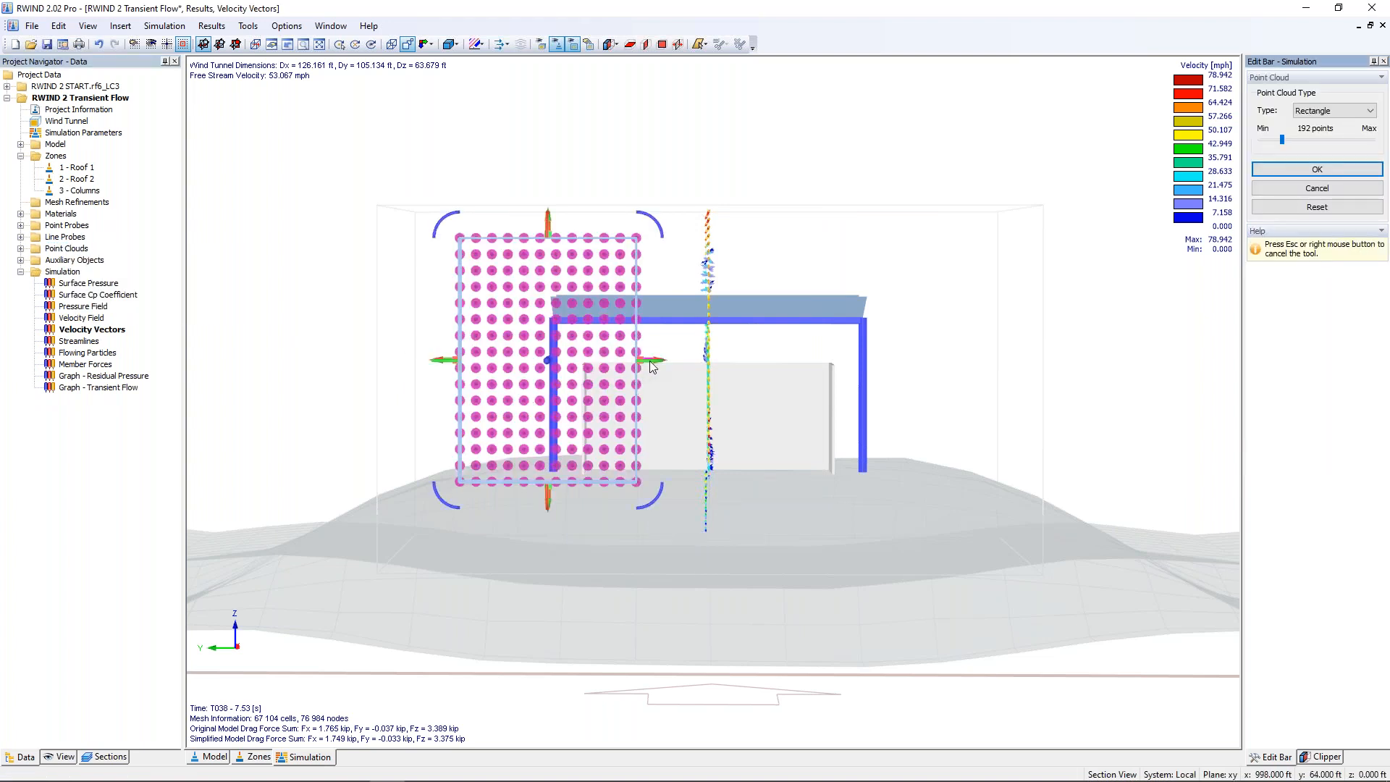
{"action": "scroll", "coordinate": [643, 359], "scroll_direction": "up", "scroll_amount": 3}
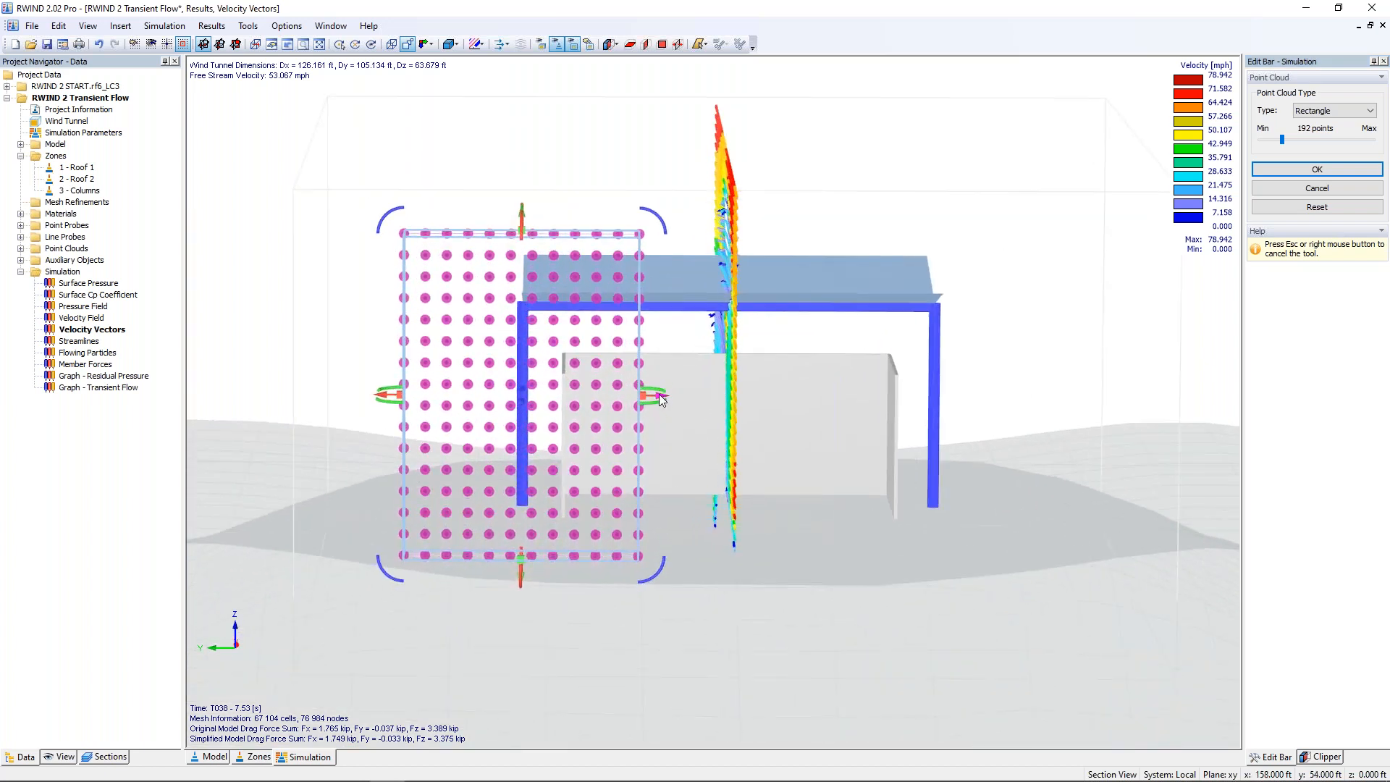
{"action": "left_click_drag", "start_coordinate": [660, 400], "coordinate": [1066, 366]}
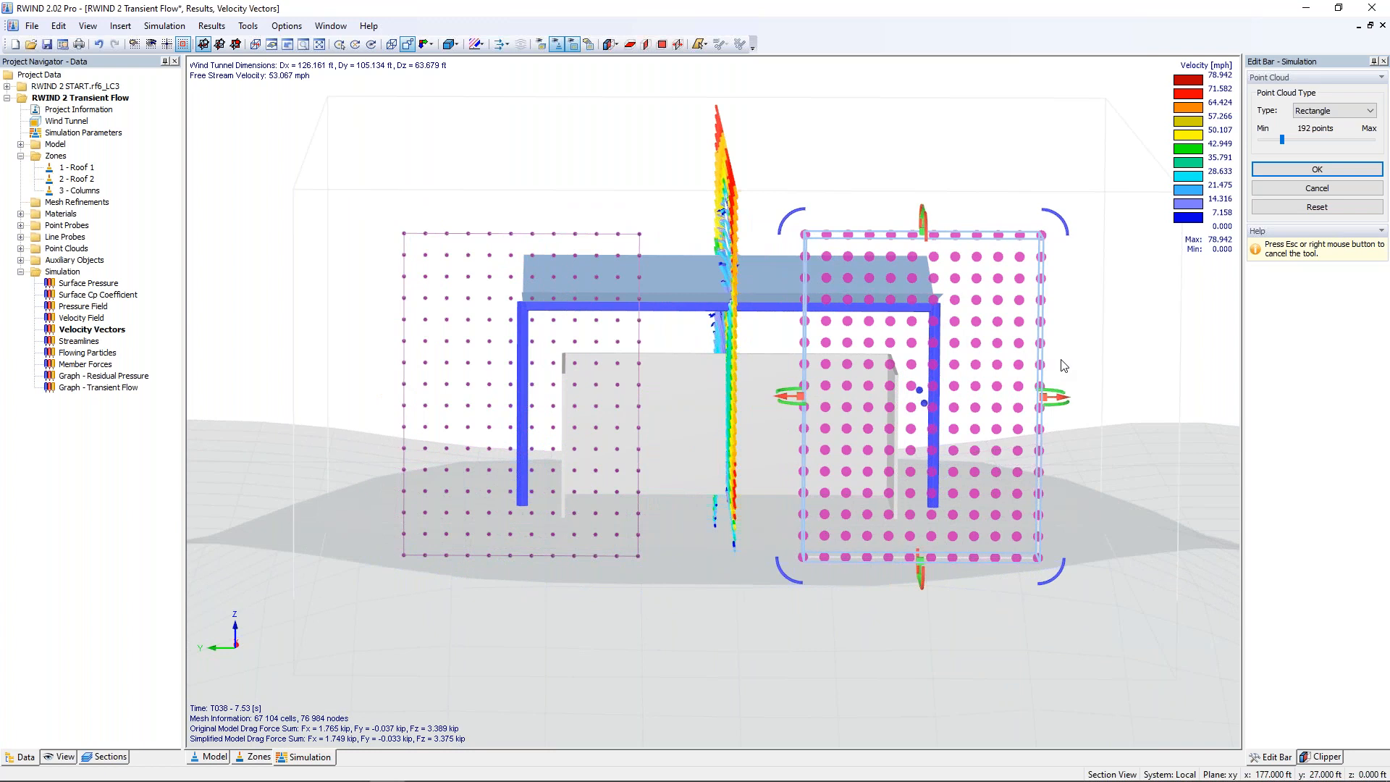
{"action": "left_click", "coordinate": [1317, 168]}
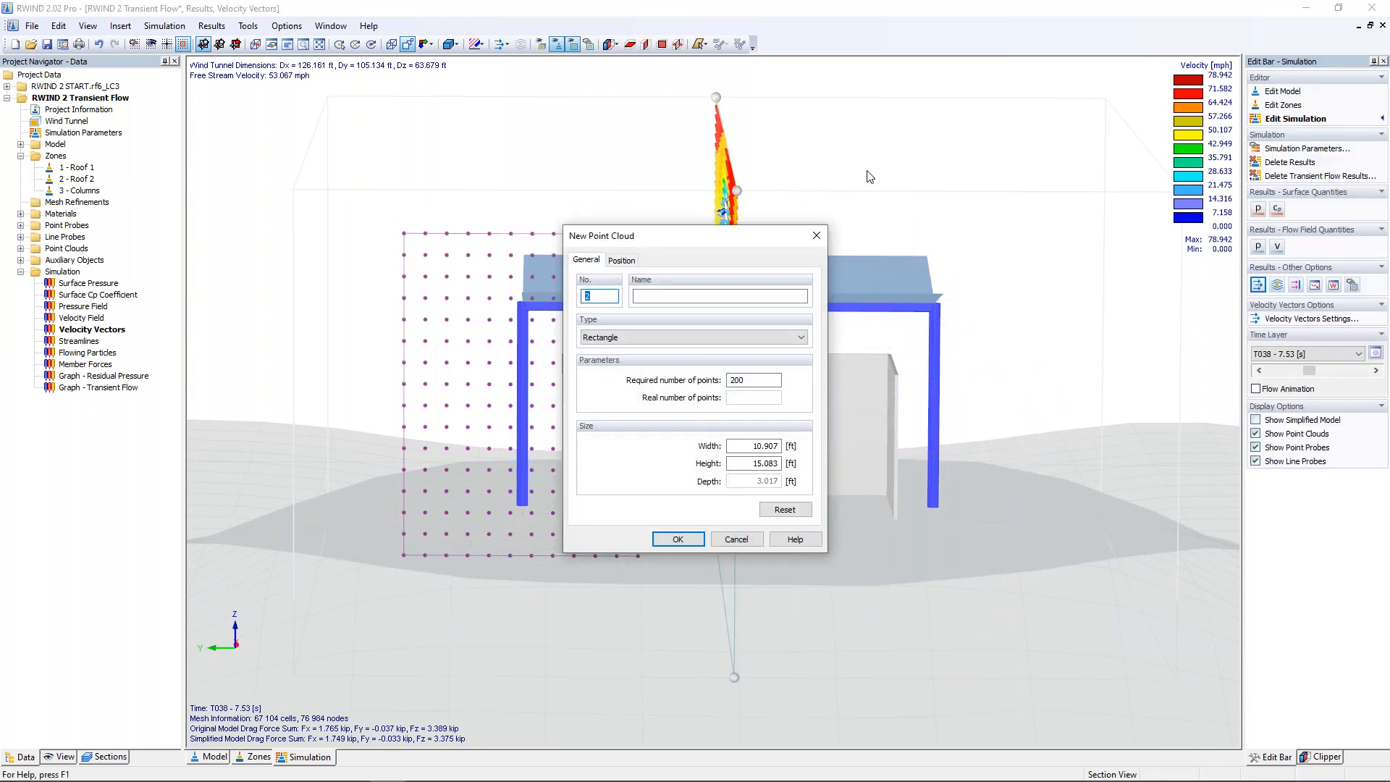
{"action": "left_click", "coordinate": [677, 540]}
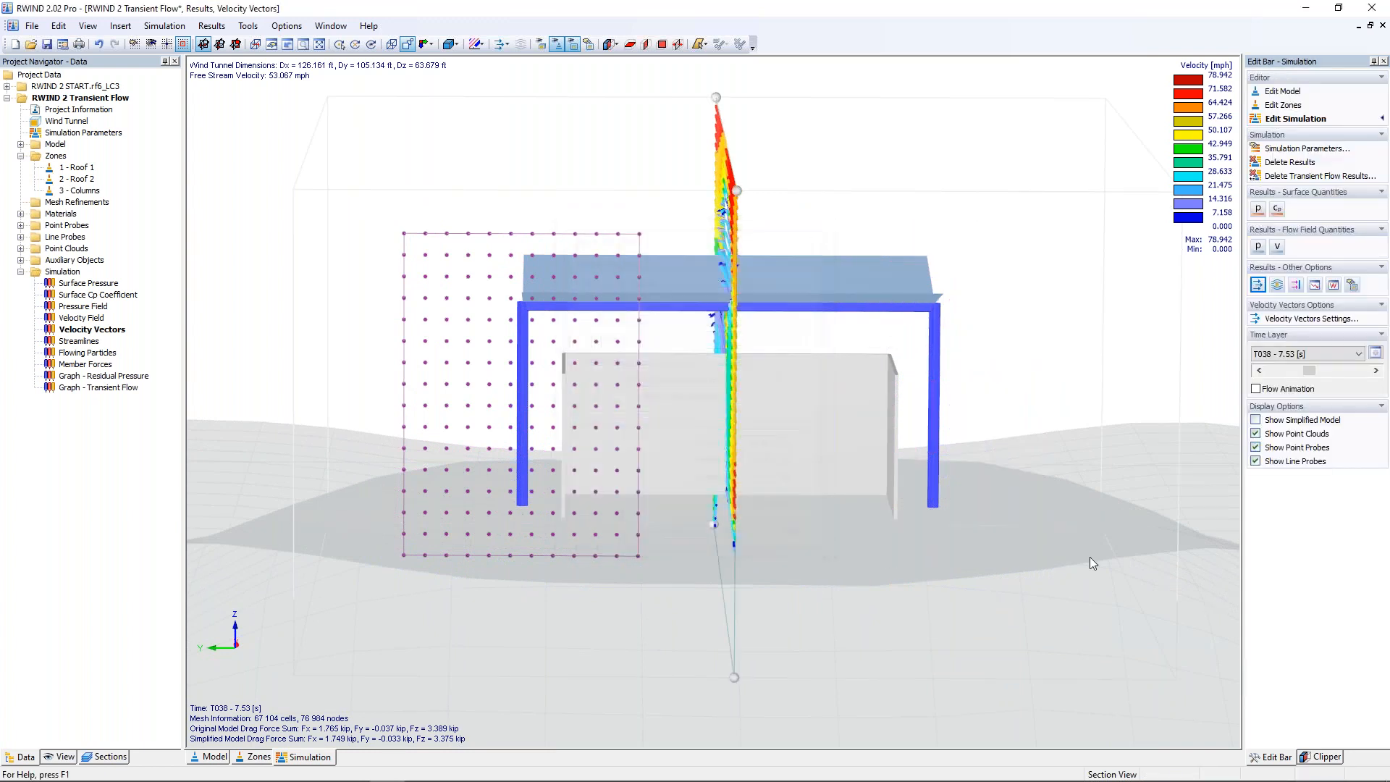
Step: Display streamlines for the current time layer with Point Clouds 1-2 as the seed point source
{"action": "scroll", "coordinate": [1070, 488], "scroll_direction": "down", "scroll_amount": 3}
{"action": "middle_click_drag", "start_coordinate": [1070, 487], "coordinate": [763, 488], "text": "ctrl"}
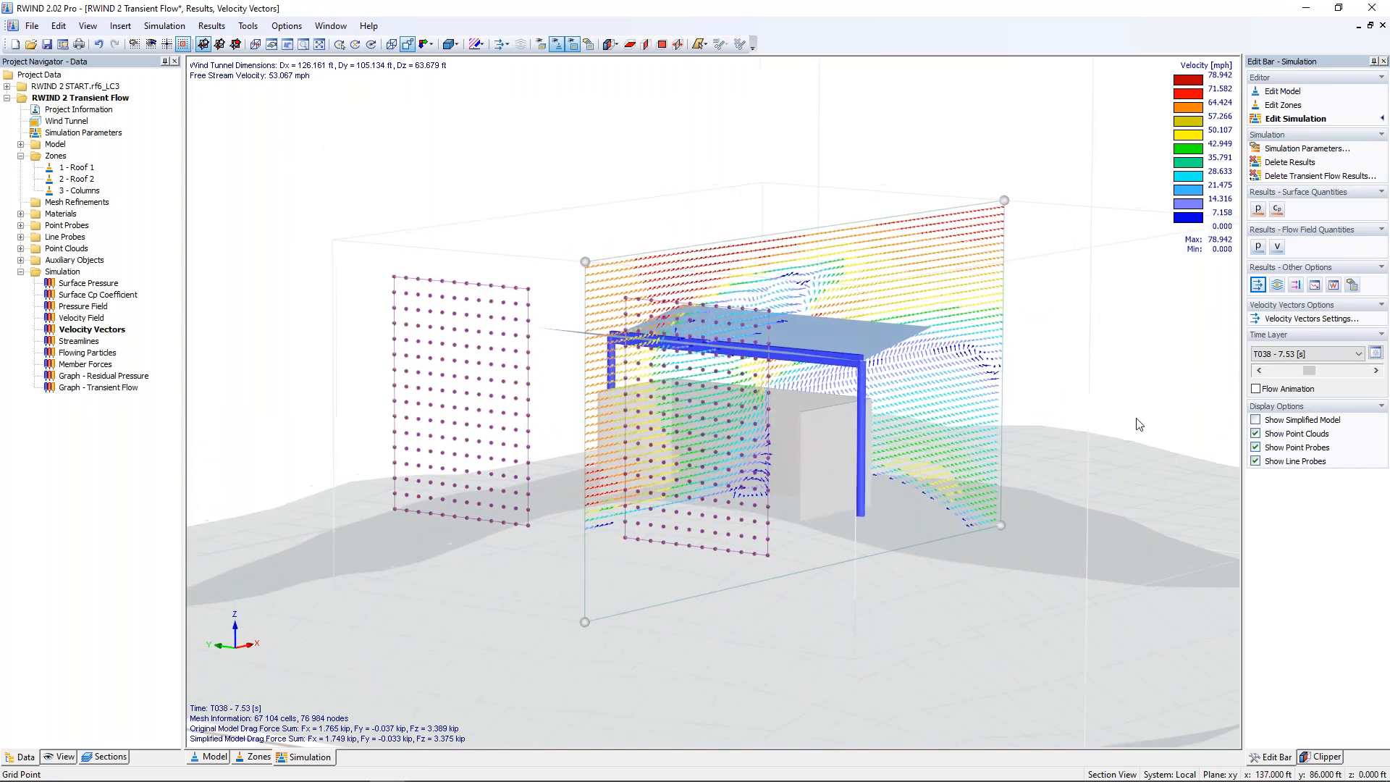
{"action": "left_click", "coordinate": [1278, 286]}
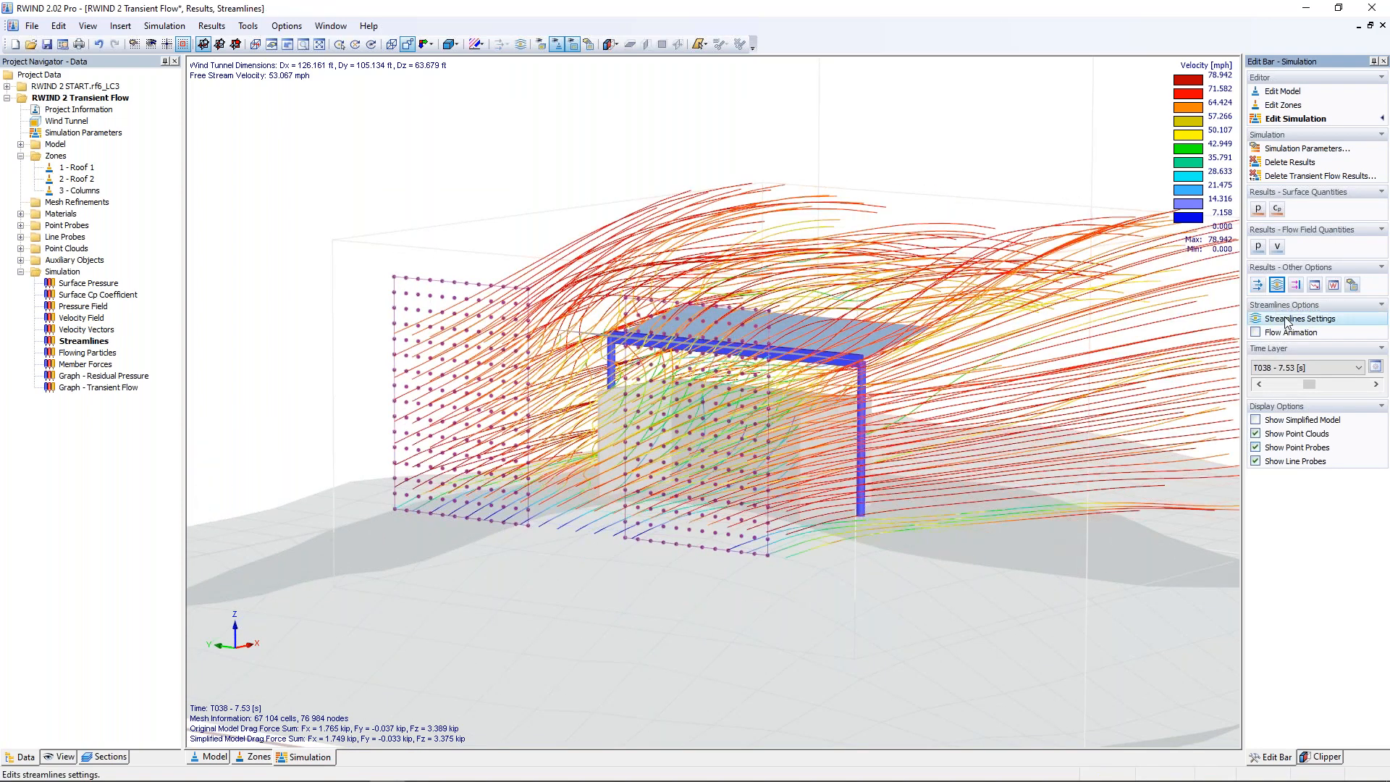
{"action": "left_click", "coordinate": [1286, 319]}
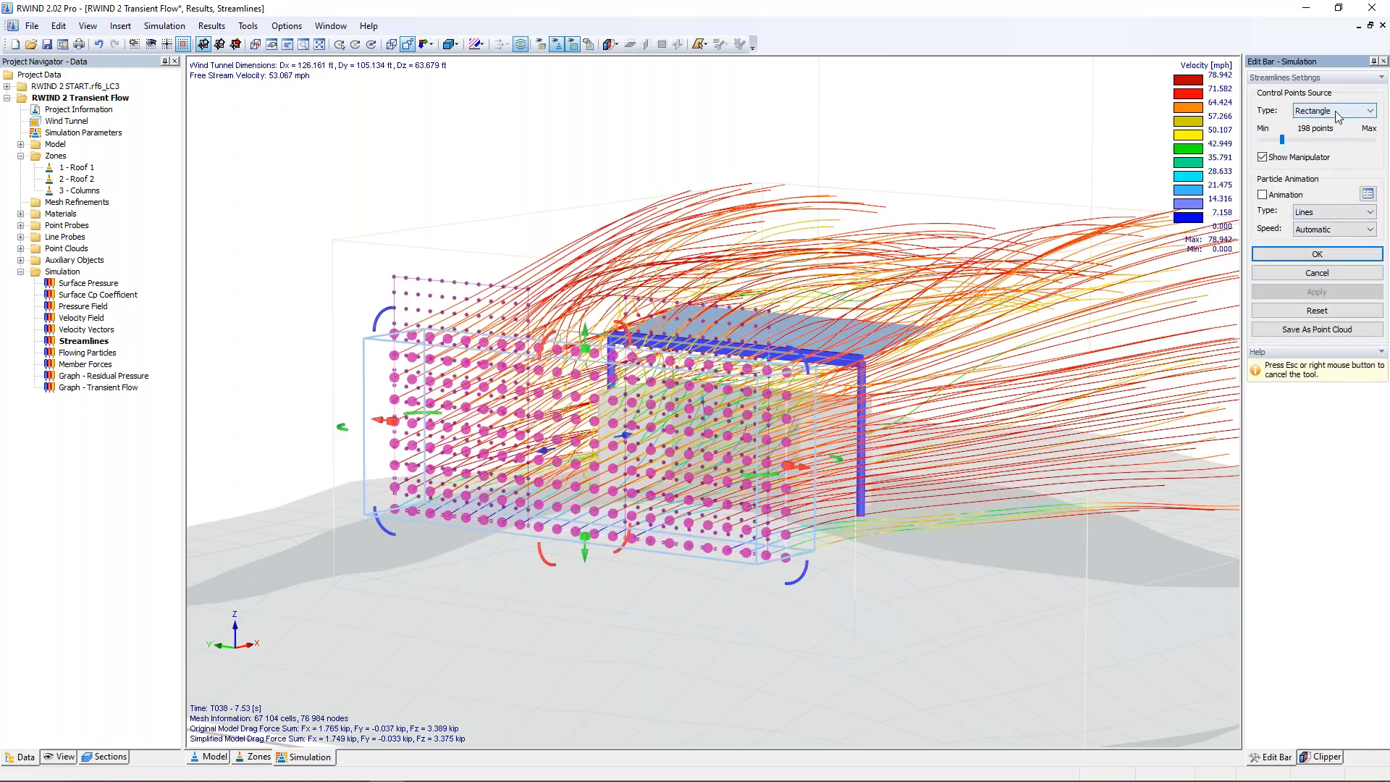
{"action": "left_click", "coordinate": [1338, 117]}
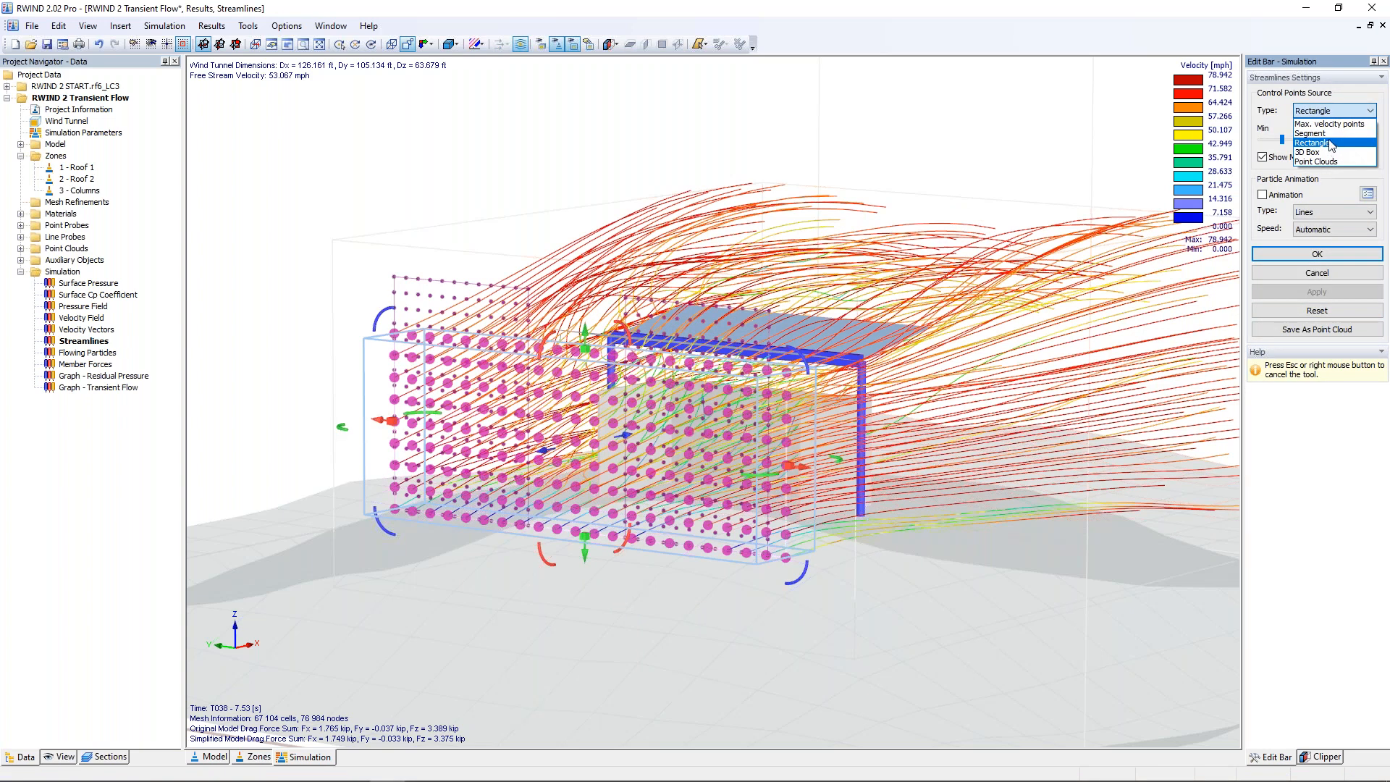
{"action": "left_click", "coordinate": [1330, 163]}
{"action": "left_click", "coordinate": [1349, 142]}
{"action": "type", "text": "1-2"}
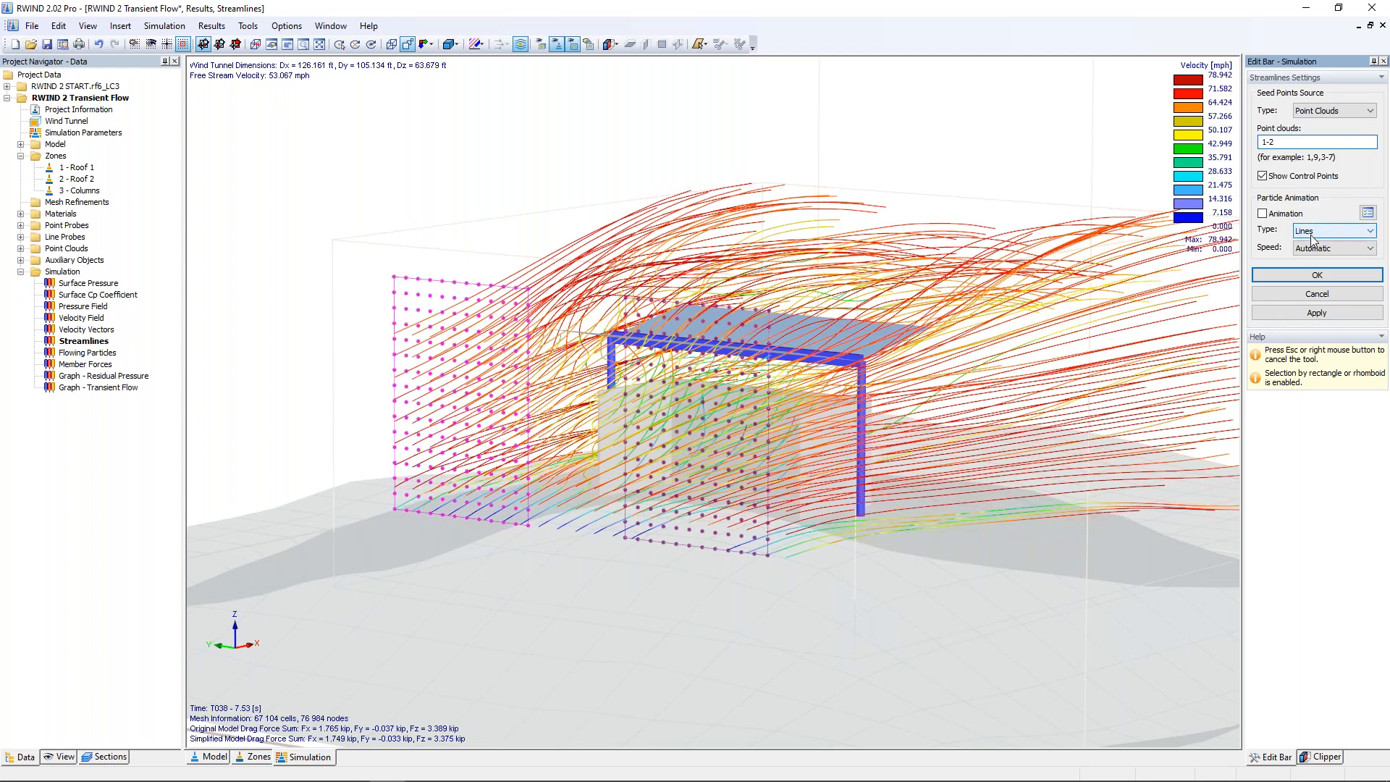
{"action": "left_click", "coordinate": [1321, 274]}
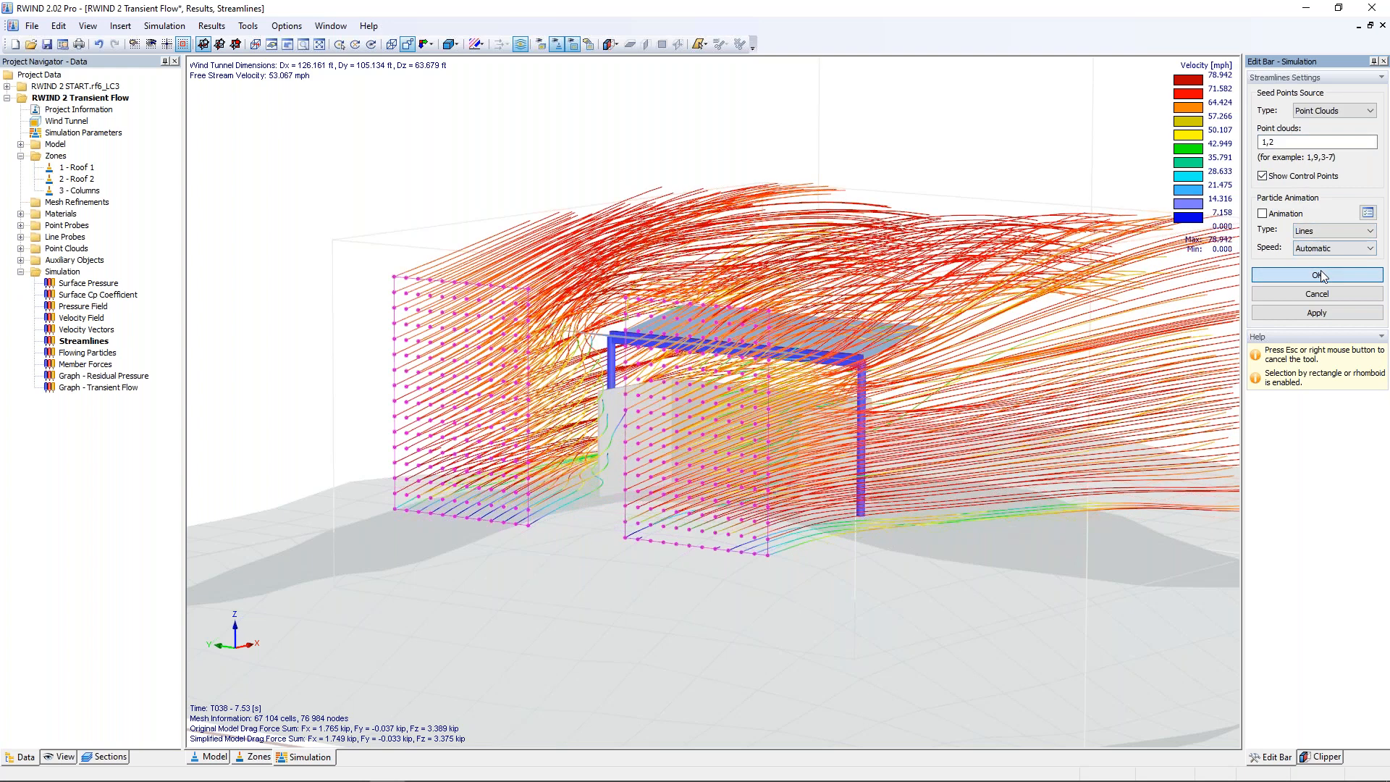
Step: Play the streamlines flow animation from both point clouds, examine it around the shelter from several angles, and stop it
{"action": "scroll", "coordinate": [621, 319], "scroll_direction": "down", "scroll_amount": 3}
{"action": "middle_click_drag", "start_coordinate": [629, 342], "coordinate": [445, 525], "text": "ctrl"}
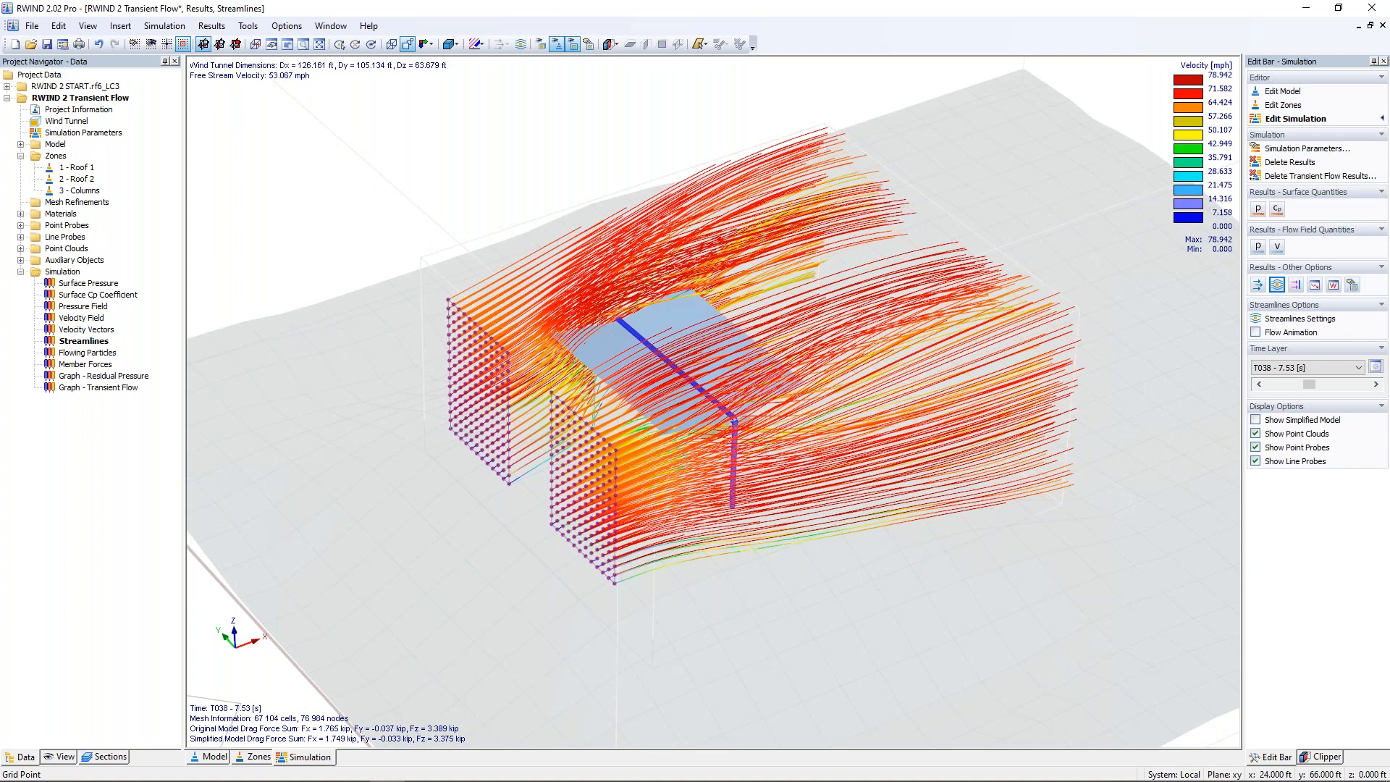
{"action": "middle_click_drag", "start_coordinate": [844, 577], "coordinate": [815, 497], "text": "ctrl"}
{"action": "left_click", "coordinate": [1258, 333]}
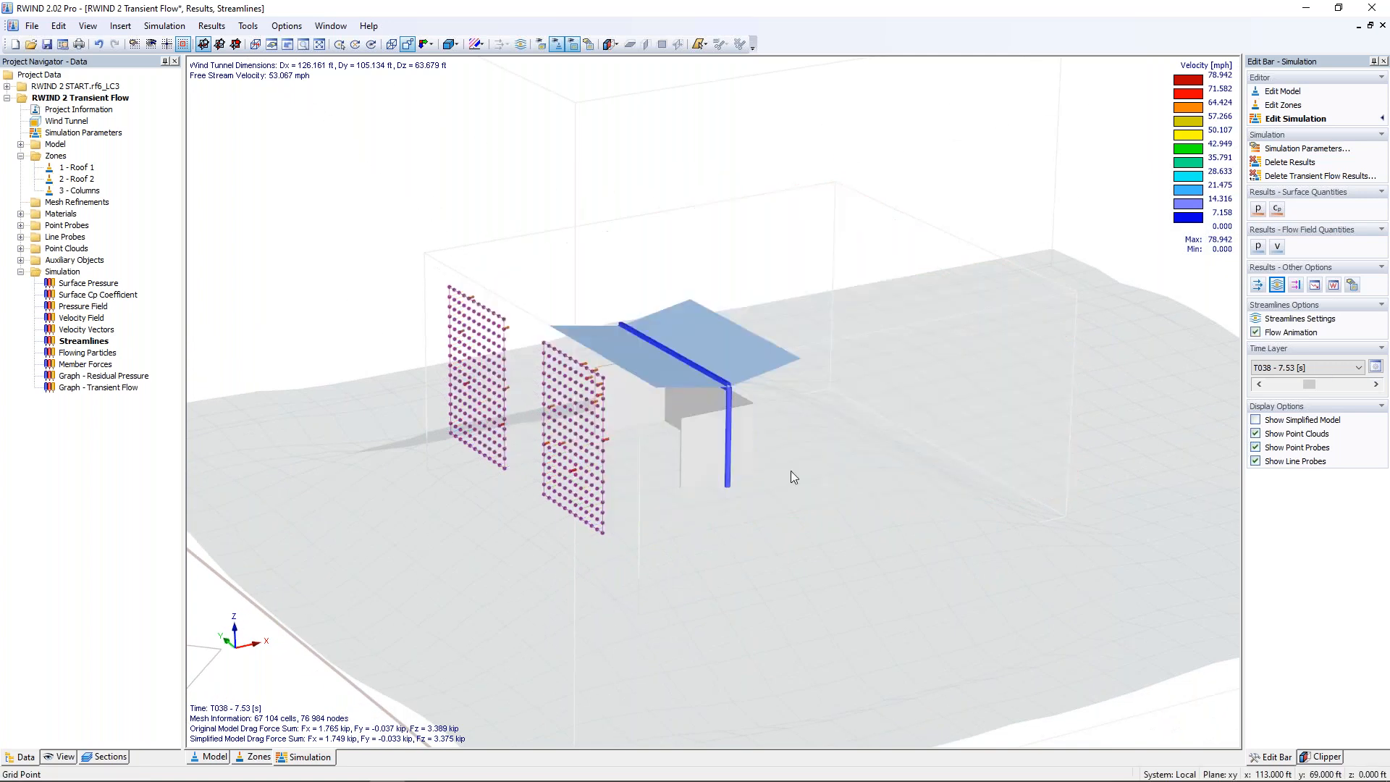
{"action": "middle_click_drag", "start_coordinate": [574, 432], "coordinate": [720, 431], "text": "ctrl"}
{"action": "scroll", "coordinate": [706, 483], "scroll_direction": "up", "scroll_amount": 5}
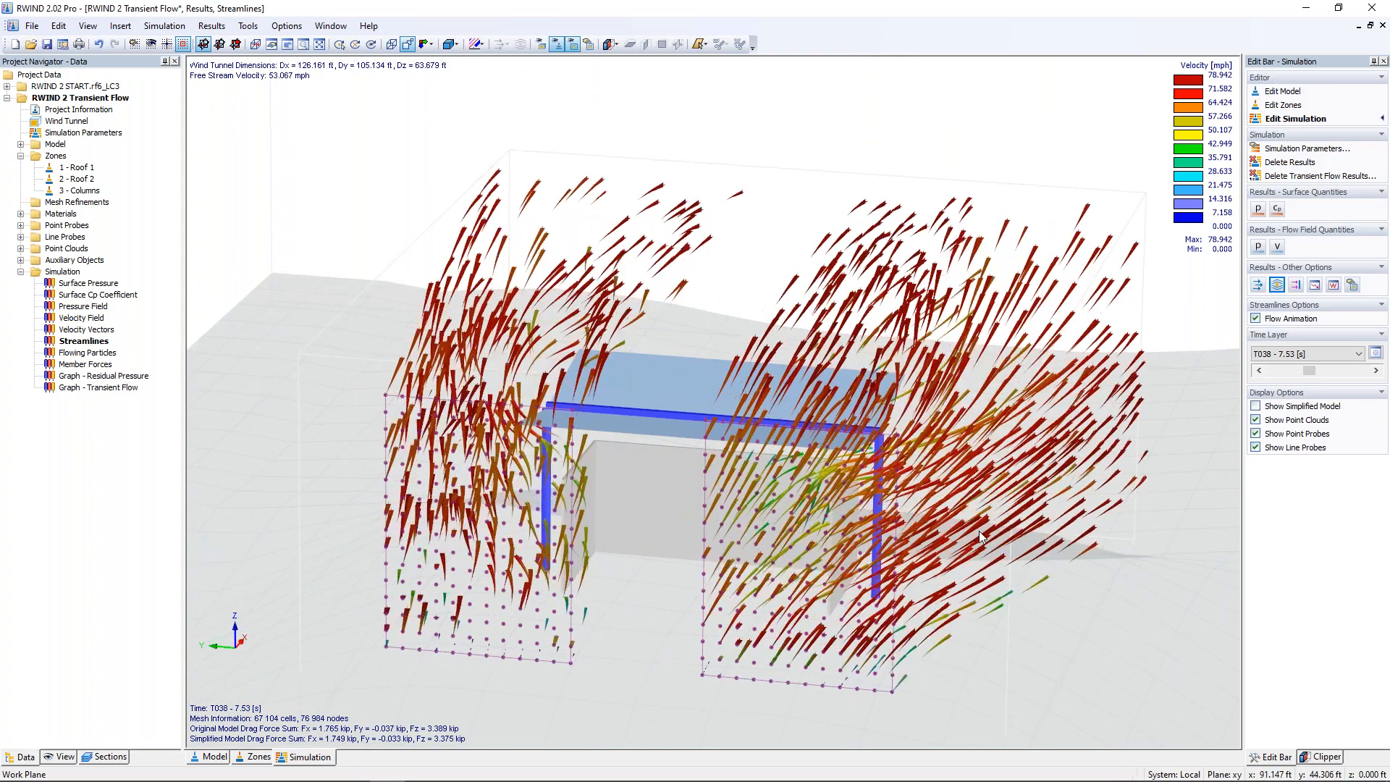
{"action": "middle_click_drag", "start_coordinate": [849, 537], "coordinate": [445, 538], "text": "ctrl"}
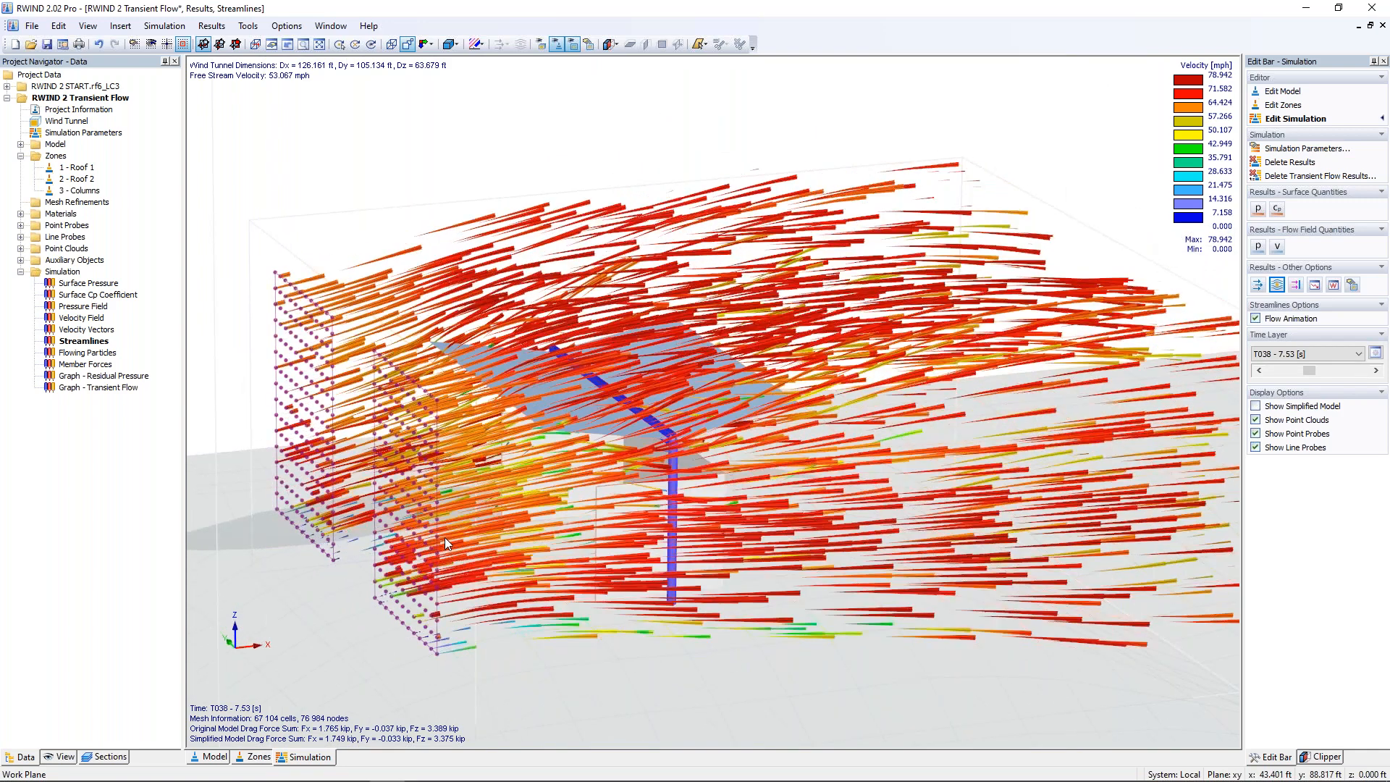
{"action": "left_click", "coordinate": [1256, 320]}
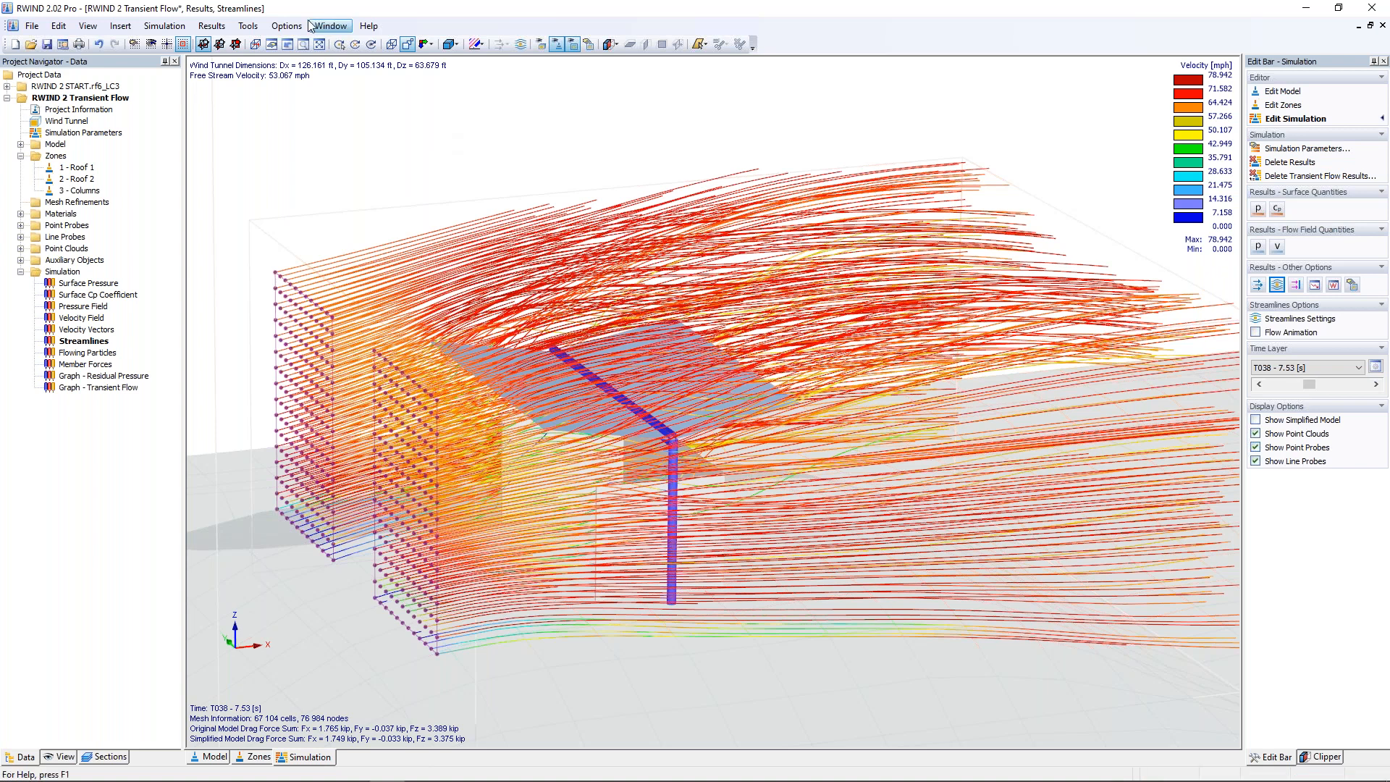
Step: Review the file types offered for exporting point and line probe values, and cancel without saving
{"action": "left_click", "coordinate": [212, 26]}
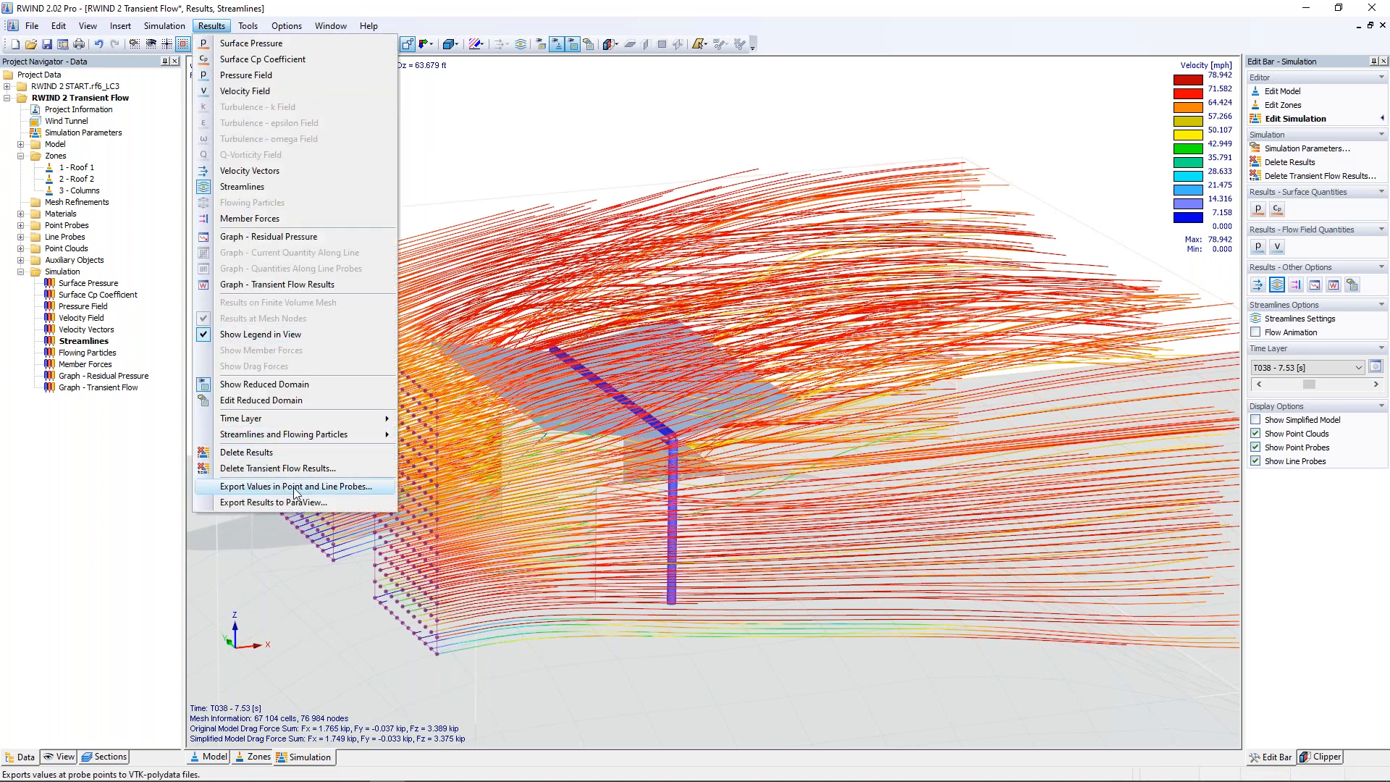
{"action": "left_click", "coordinate": [295, 487]}
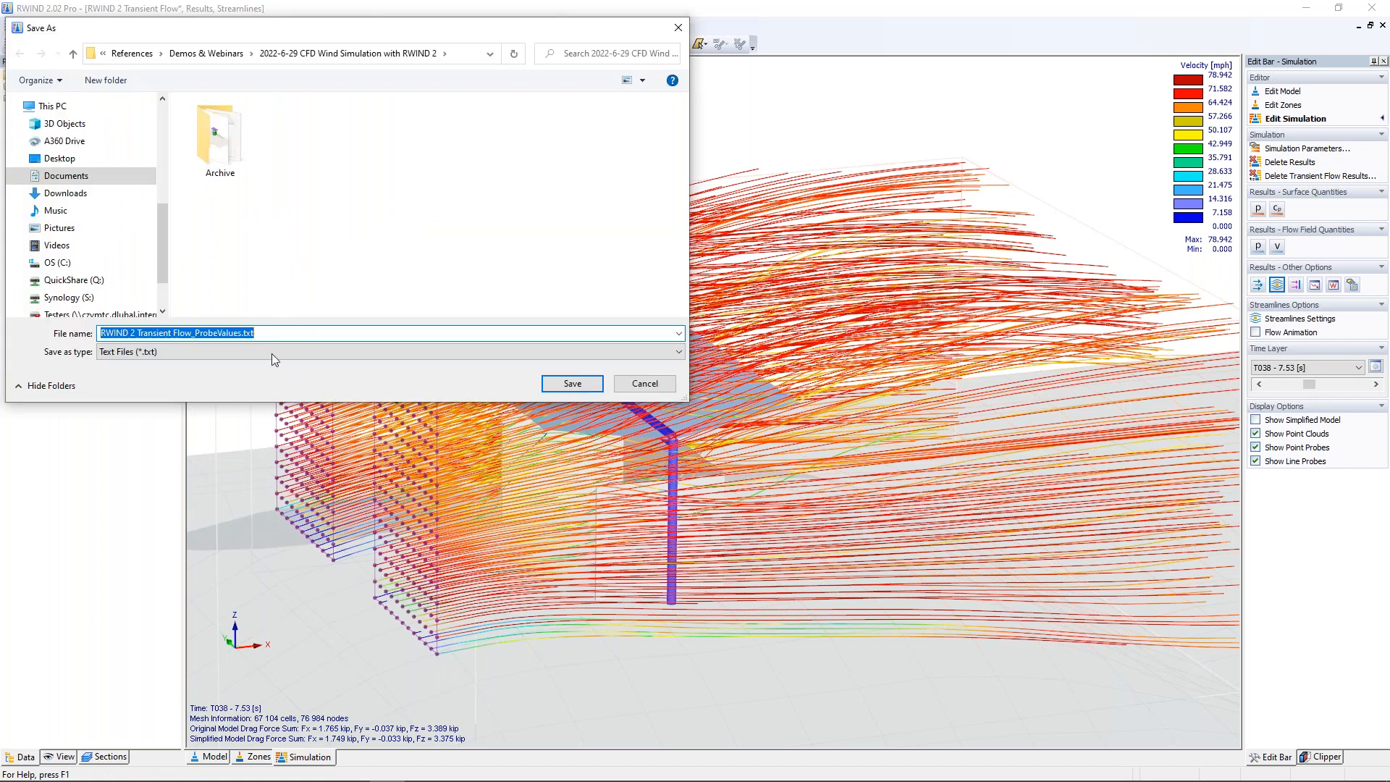
{"action": "left_click", "coordinate": [272, 353]}
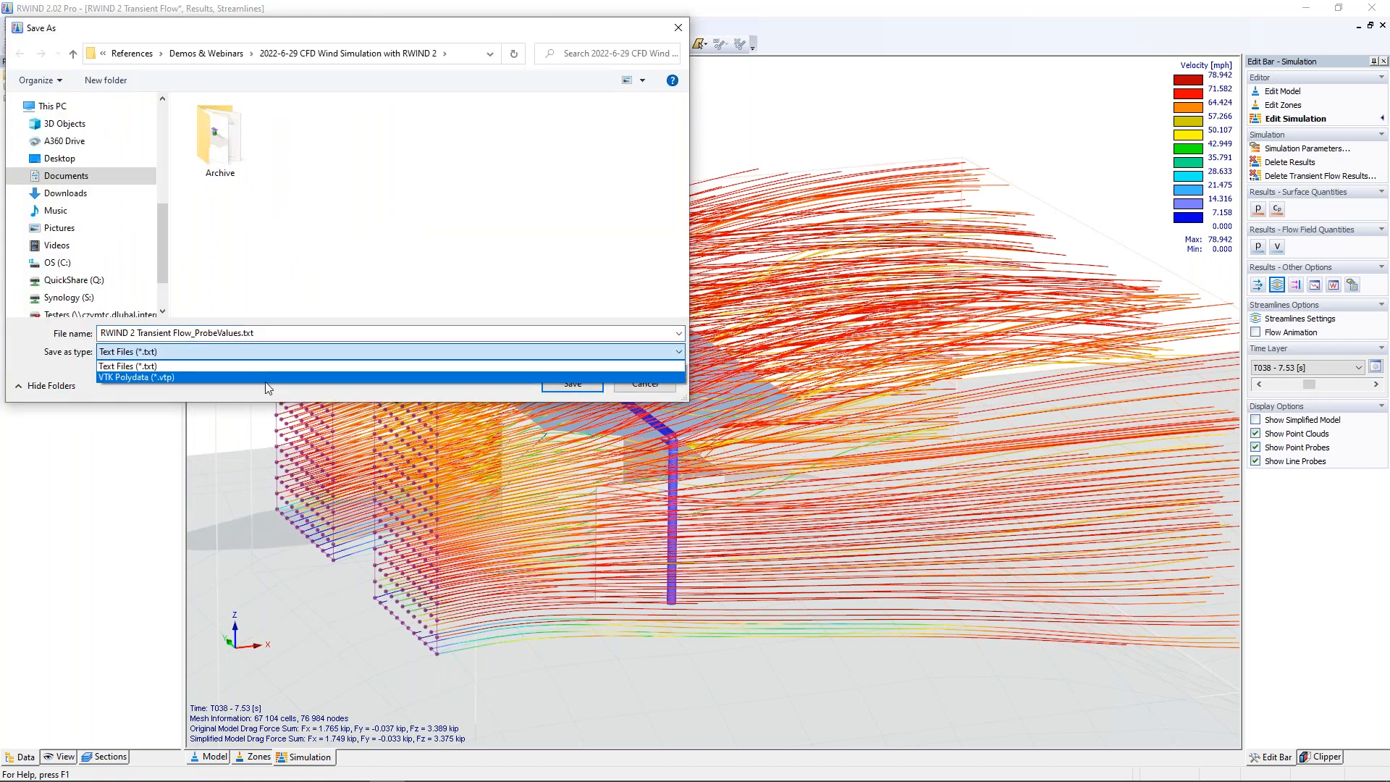
{"action": "left_click", "coordinate": [267, 389]}
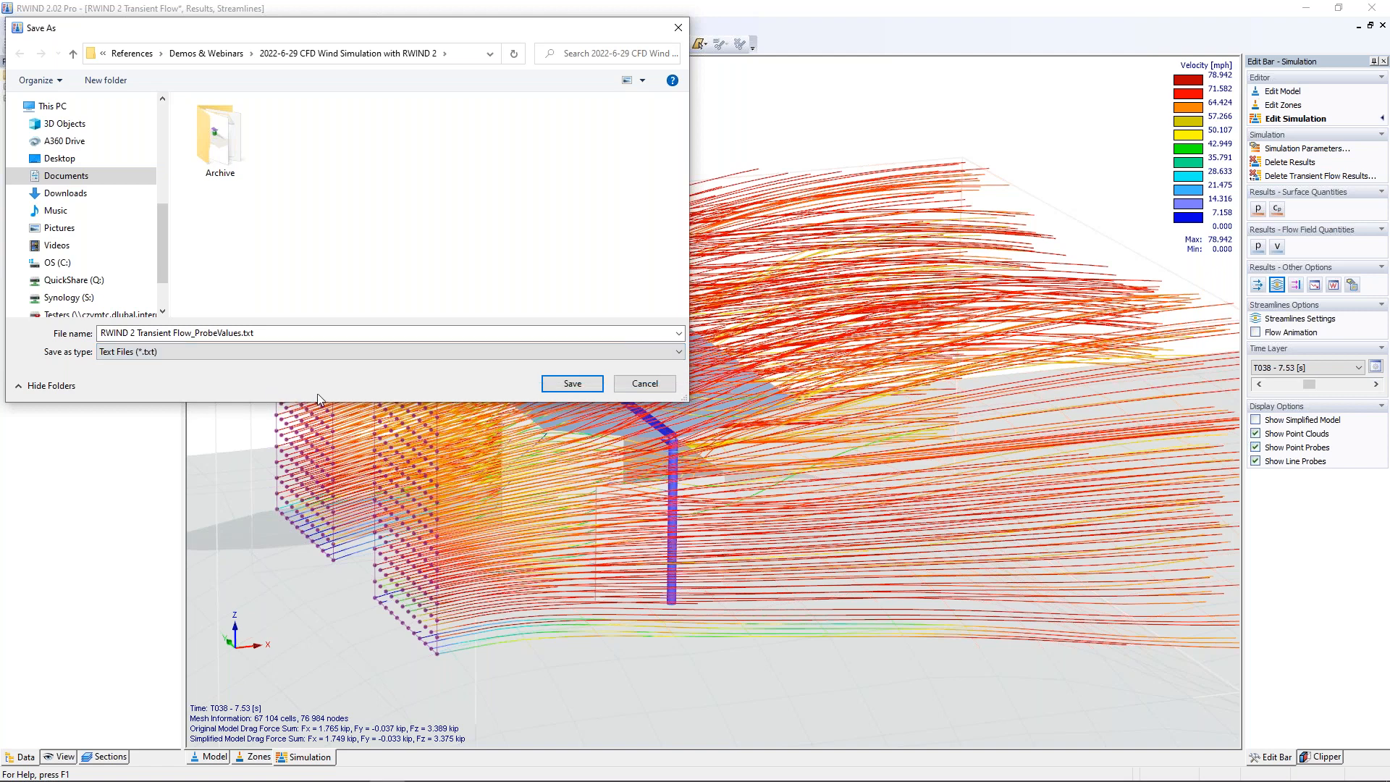
{"action": "left_click", "coordinate": [635, 386]}
{"action": "left_click", "coordinate": [211, 26]}
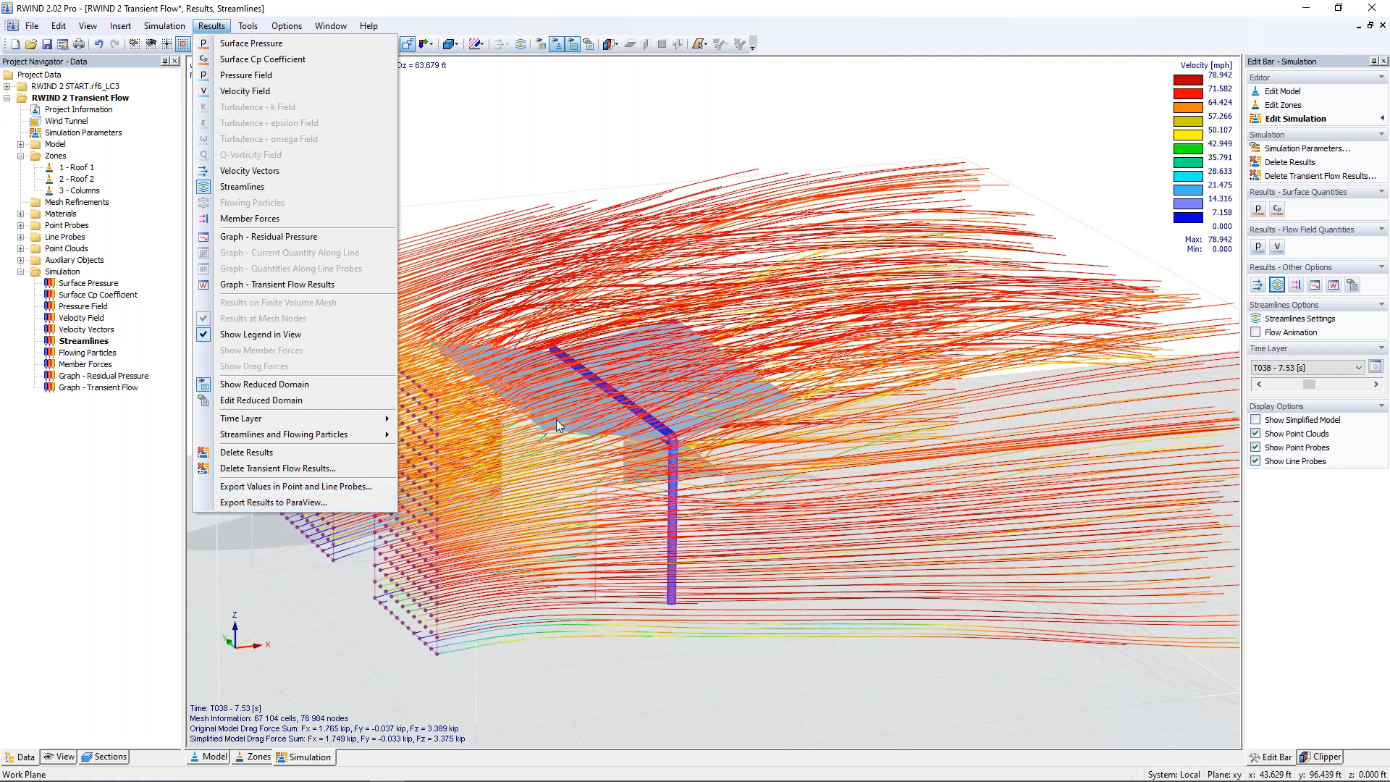
{"action": "left_click", "coordinate": [629, 130]}
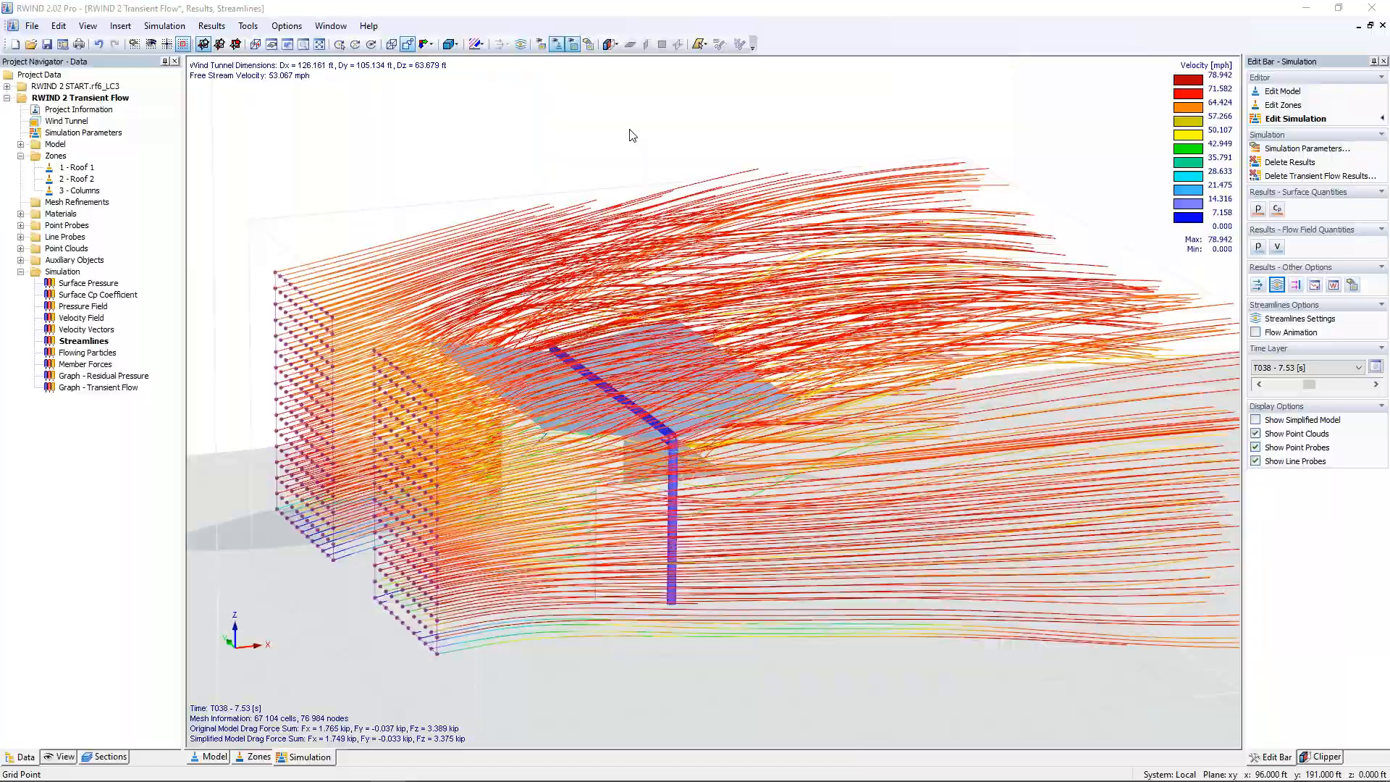
Step: Switch to the presentation slide "RWIND 2 Pro vs. Basic Version"
{"action": "key", "text": "super+Tab"}
{"action": "left_click", "coordinate": [304, 357]}
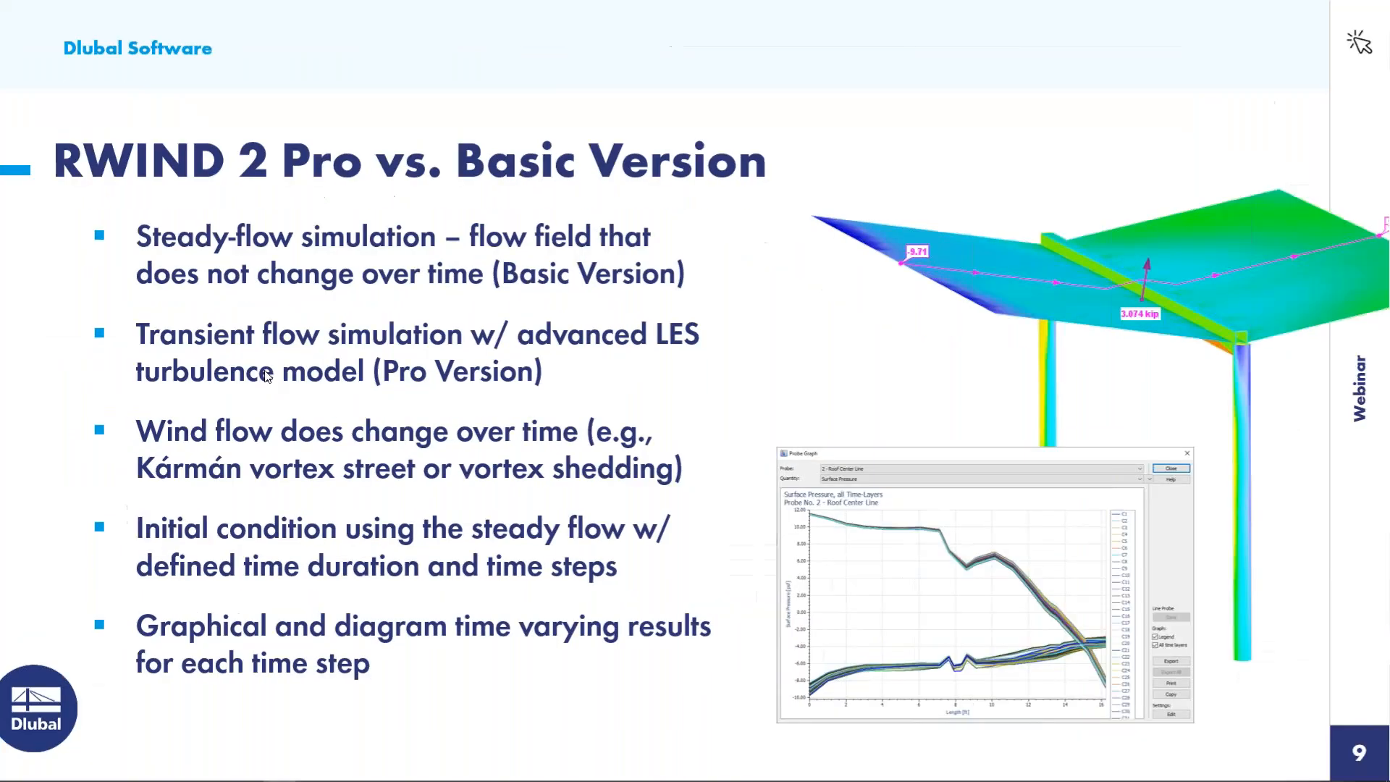